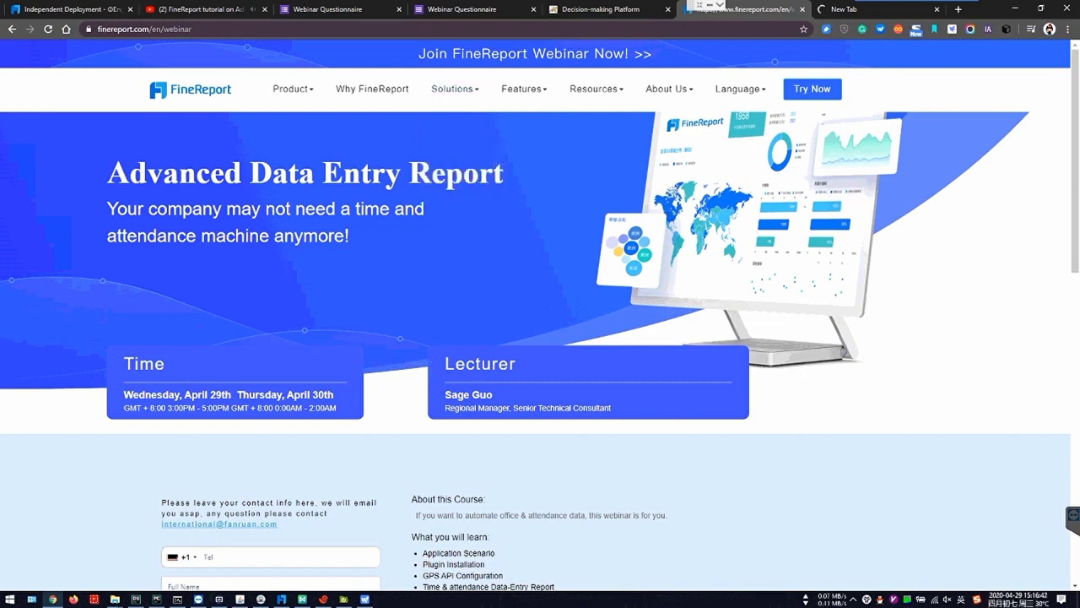
# - Open FineReport's Beat COVID-19 product page and look through the solutions it describes
pyautogui.moveTo(350, 238); pyautogui.dragTo(113, 193)
pyautogui.click(108, 204)
pyautogui.moveTo(291, 89)
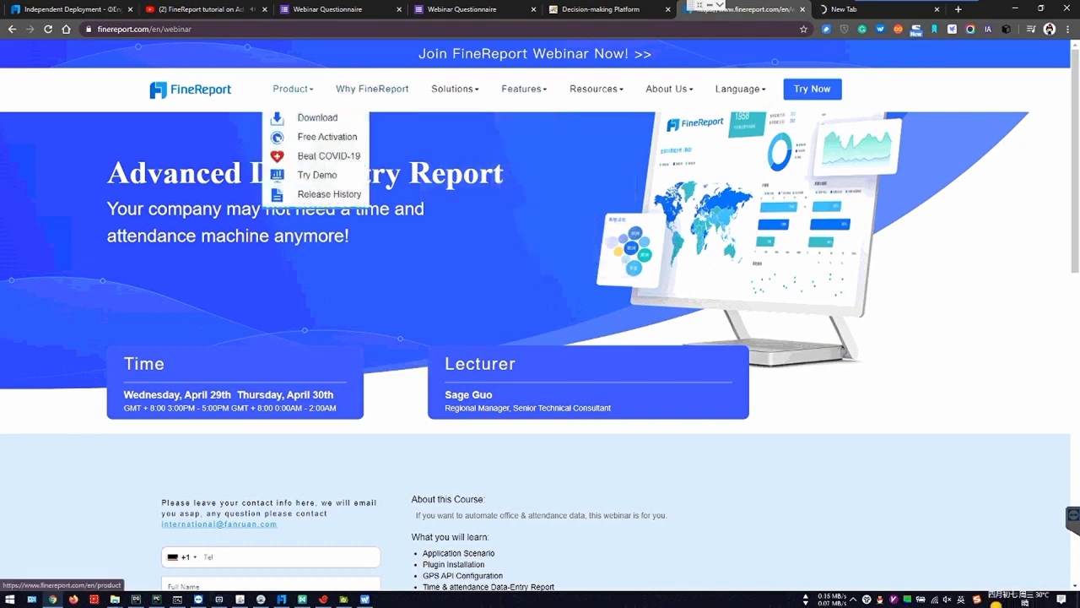
pyautogui.click(329, 156)
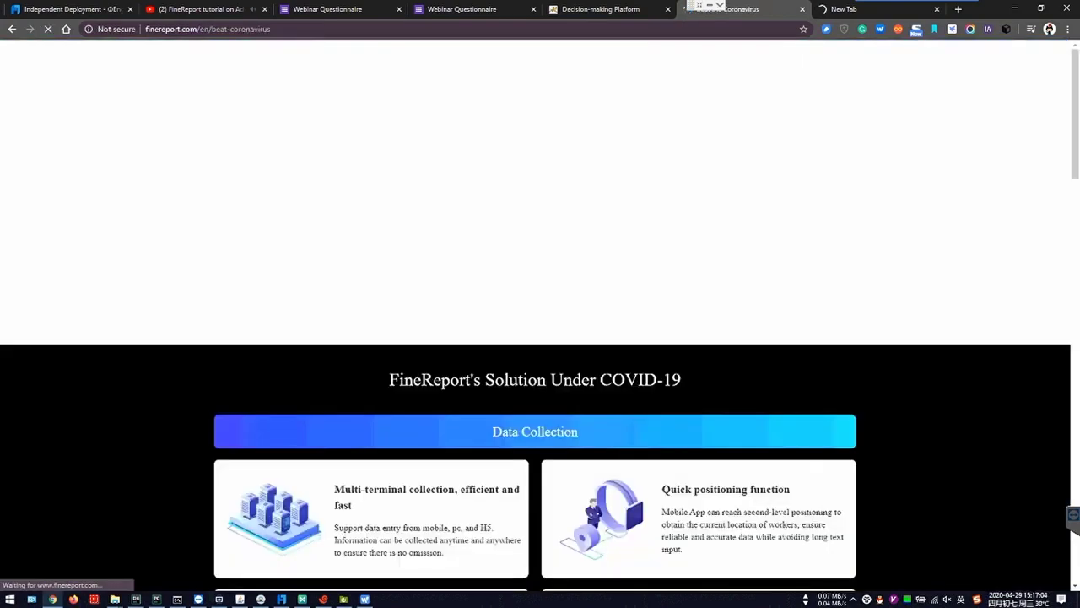
pyautogui.scroll(-6, 540, 320)
pyautogui.scroll(-6, 540, 320)
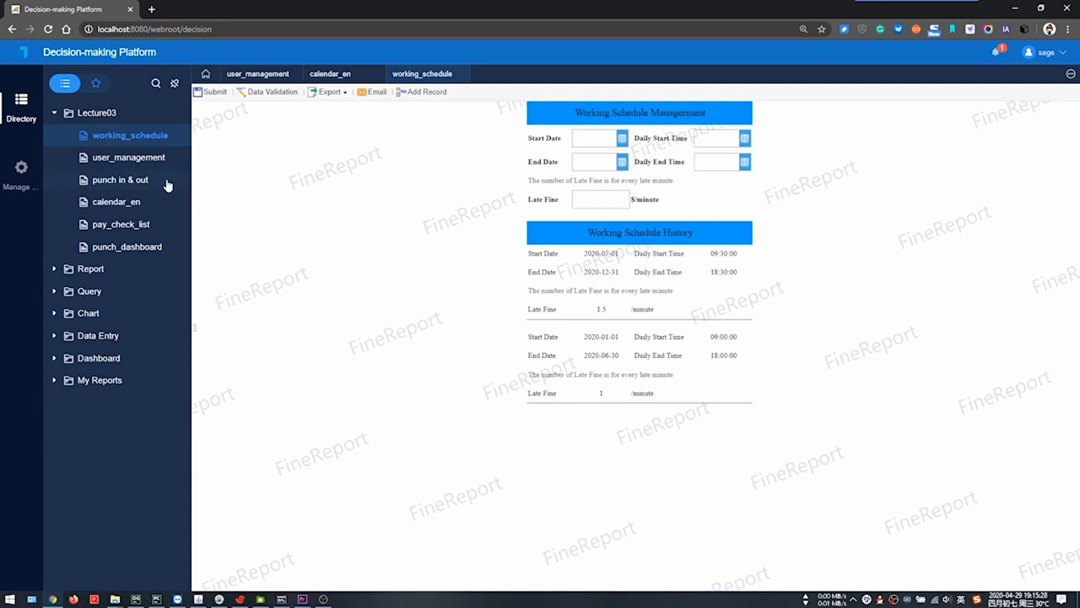
# - Open the user_management report, insert a blank row below the last user and delete that row again
pyautogui.click(141, 156)
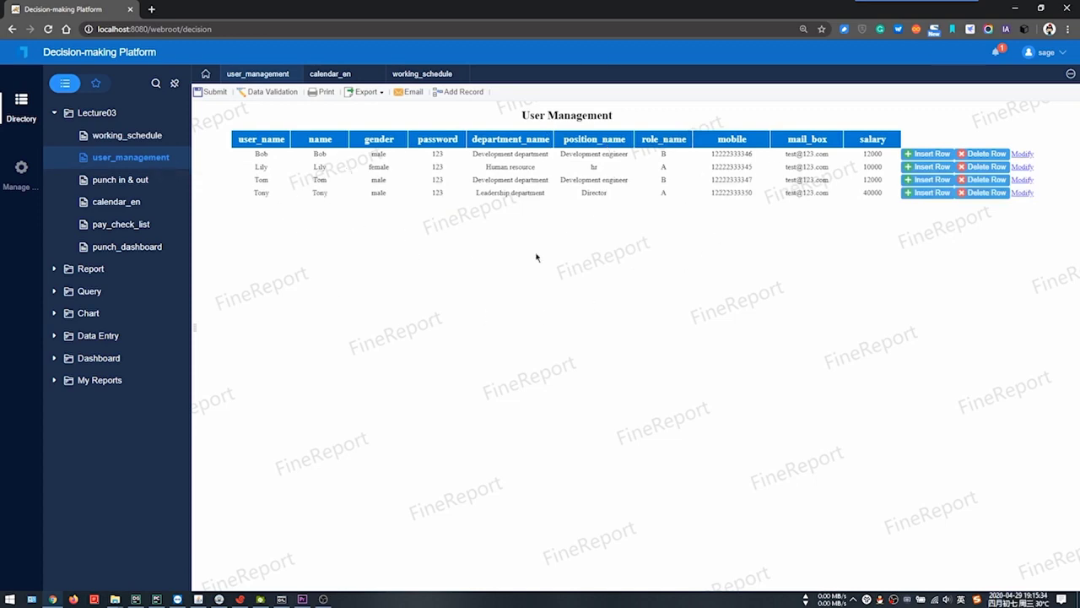
pyautogui.click(928, 192)
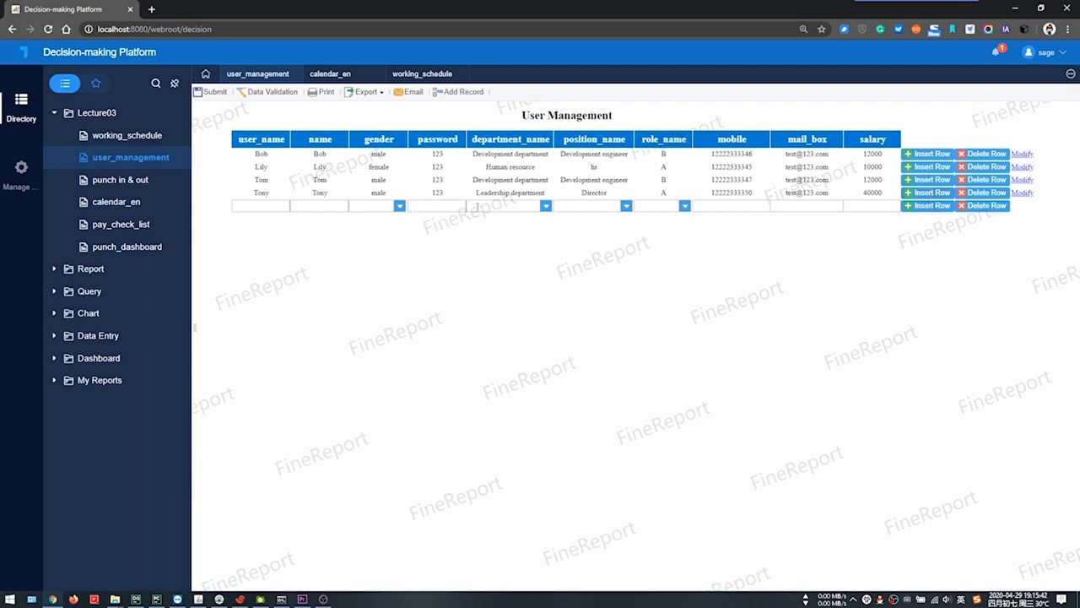
pyautogui.click(259, 207)
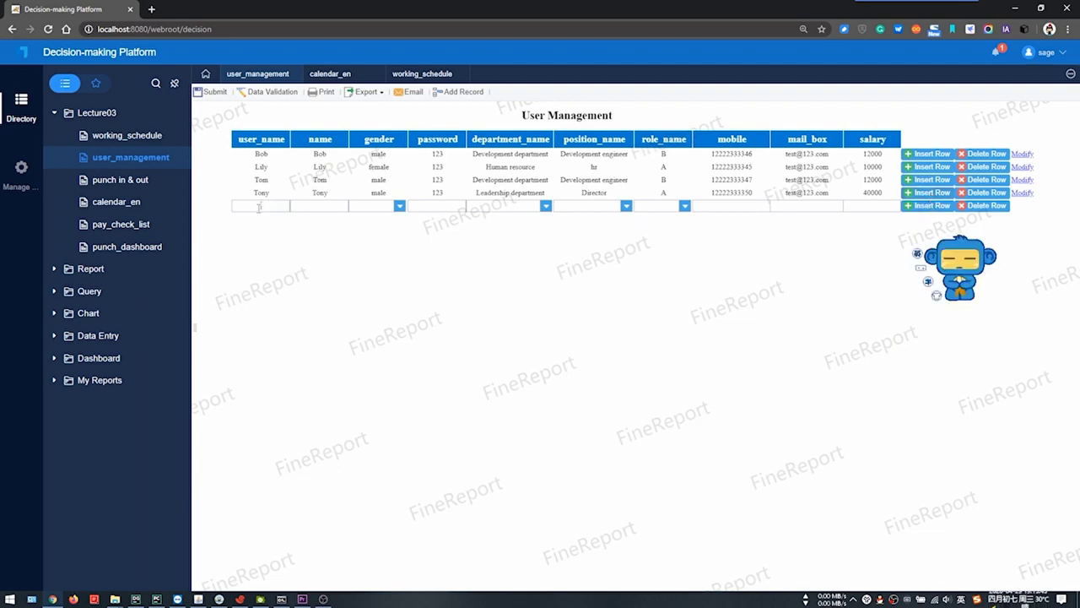
pyautogui.click(346, 208)
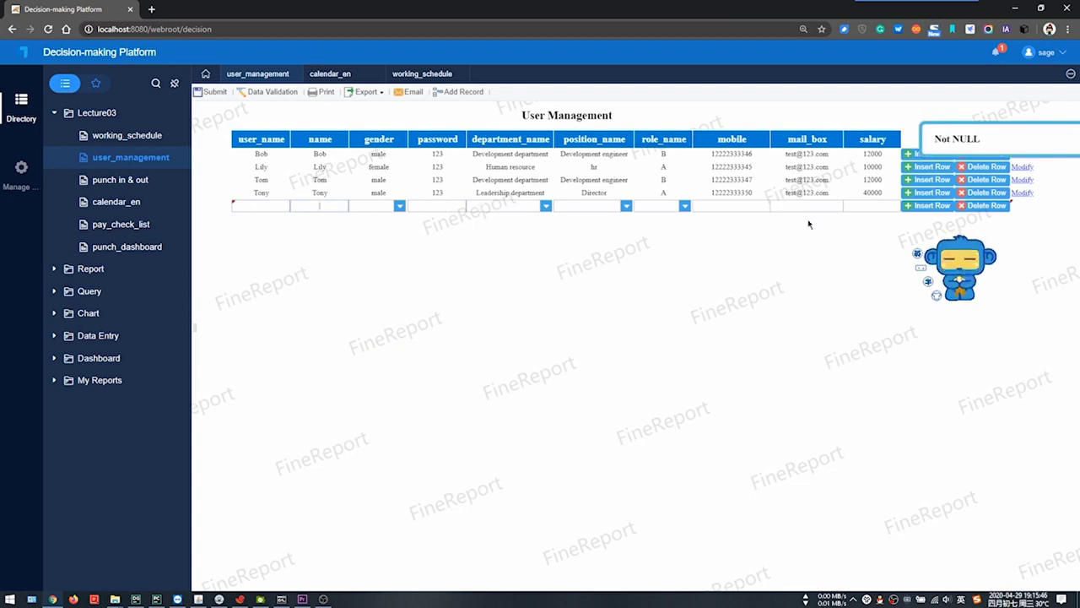
pyautogui.click(1003, 208)
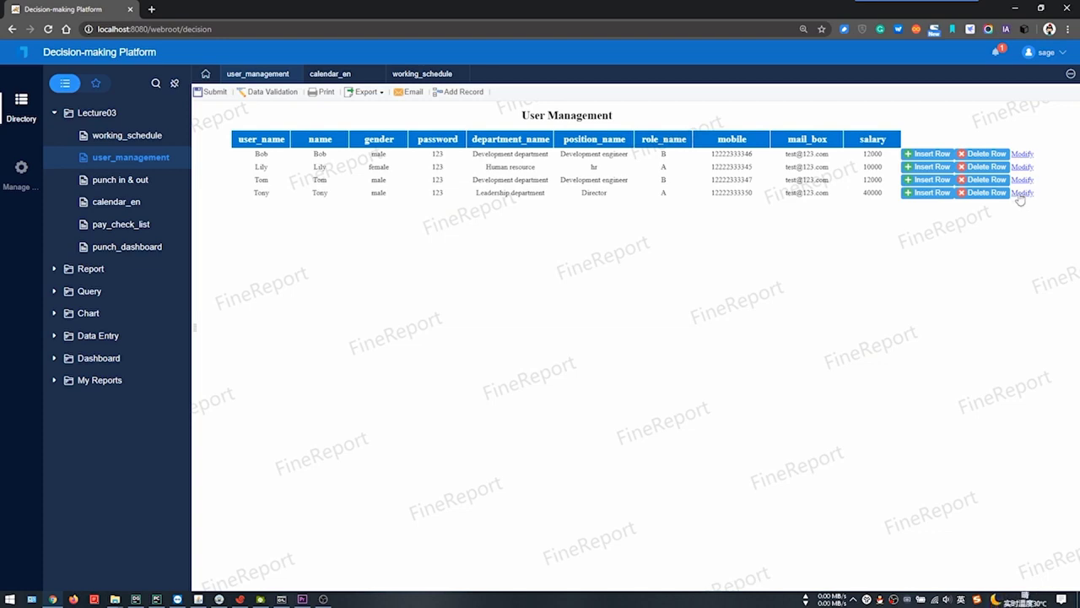
# - Open the modify form of the last listed user, examine the User Information History records and close the form
pyautogui.click(1021, 193)
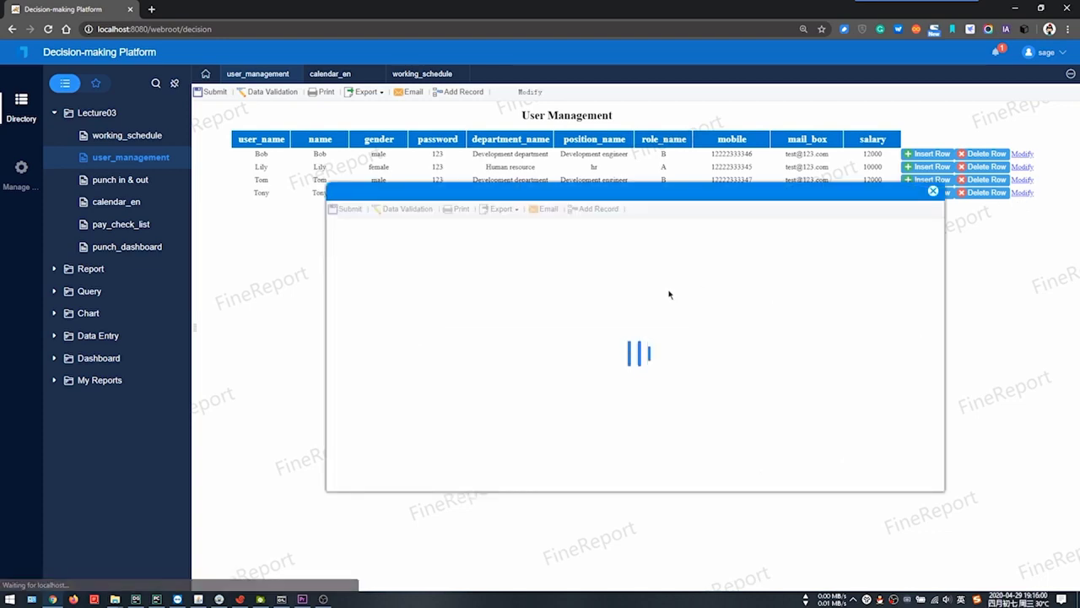
pyautogui.scroll(-10, 673, 359)
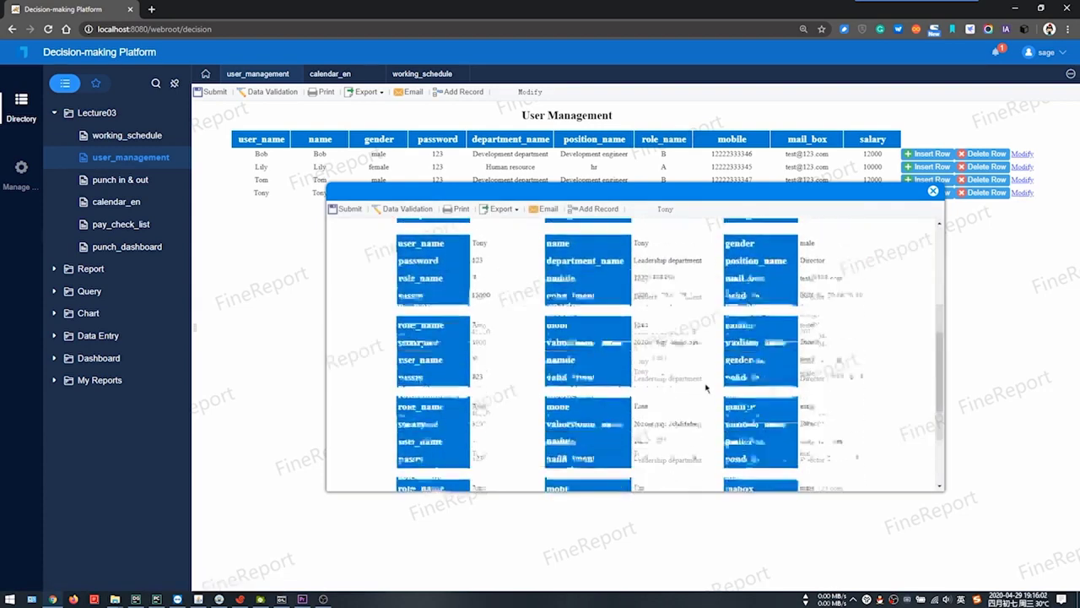
pyautogui.scroll(10, 810, 409)
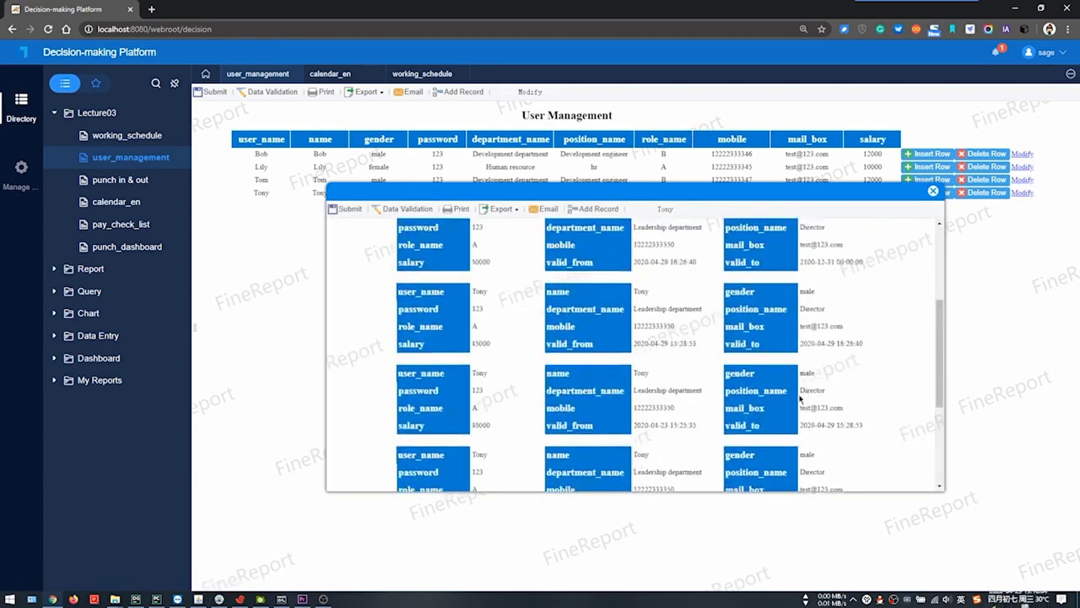
pyautogui.scroll(-5, 605, 361)
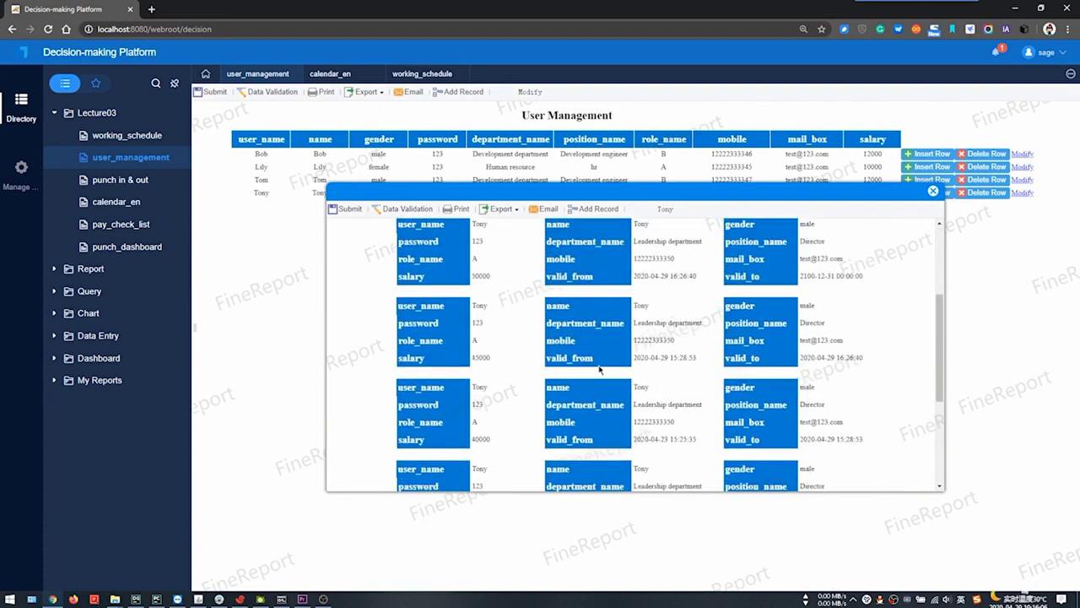
pyautogui.scroll(5, 574, 337)
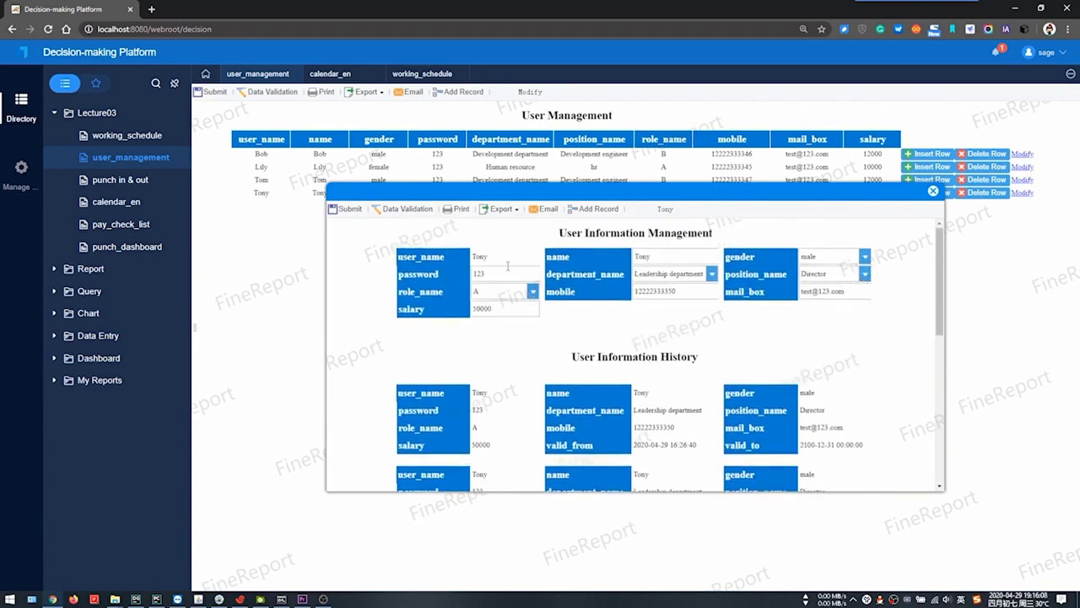
pyautogui.click(687, 295)
pyautogui.scroll(-2, 680, 356)
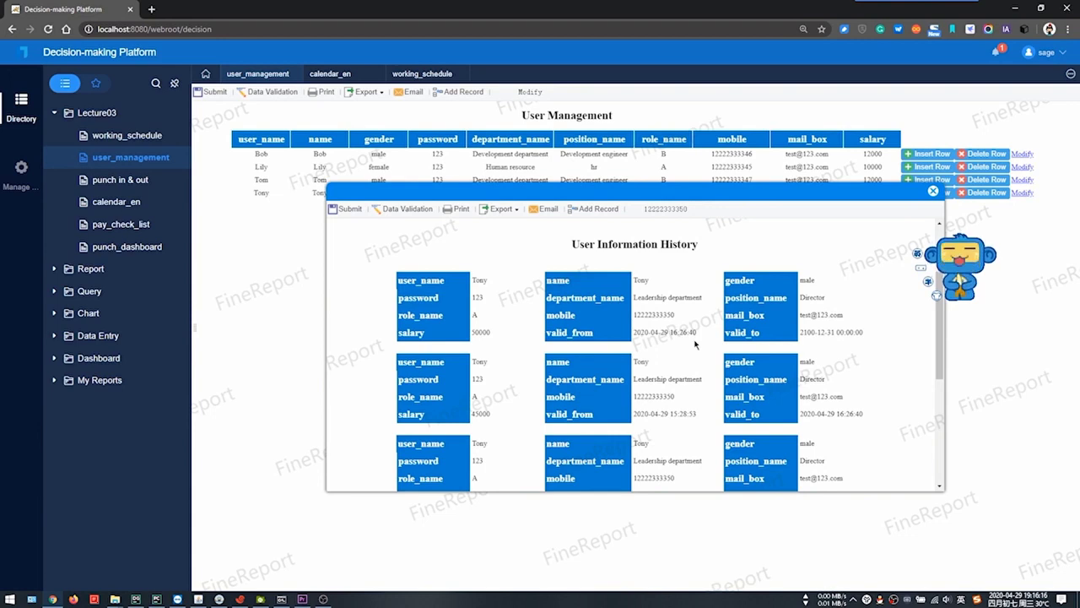
pyautogui.scroll(2, 695, 343)
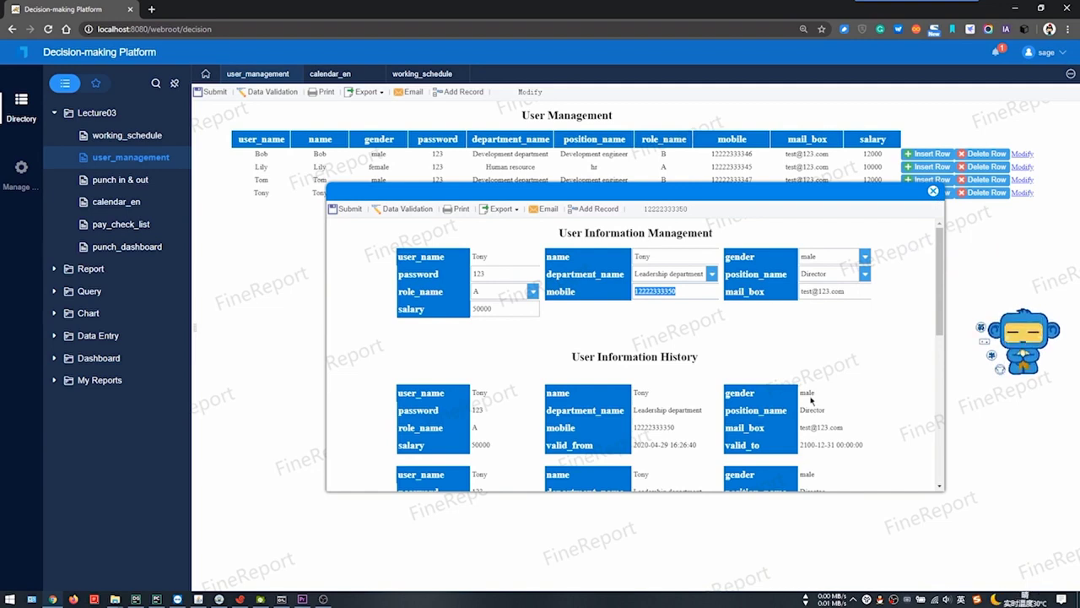
pyautogui.scroll(-3, 812, 393)
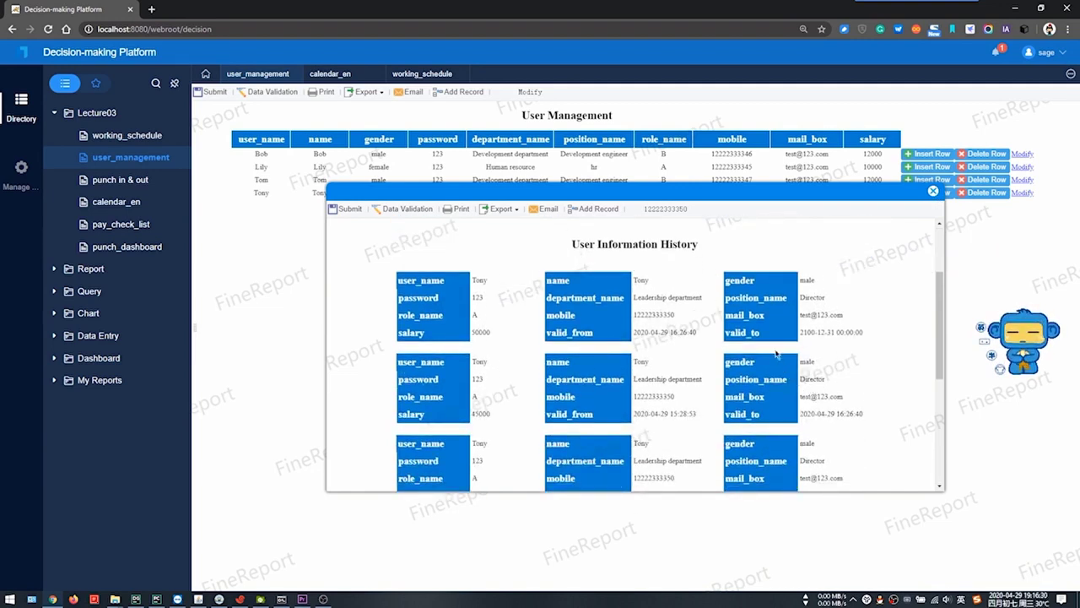
pyautogui.scroll(3, 781, 346)
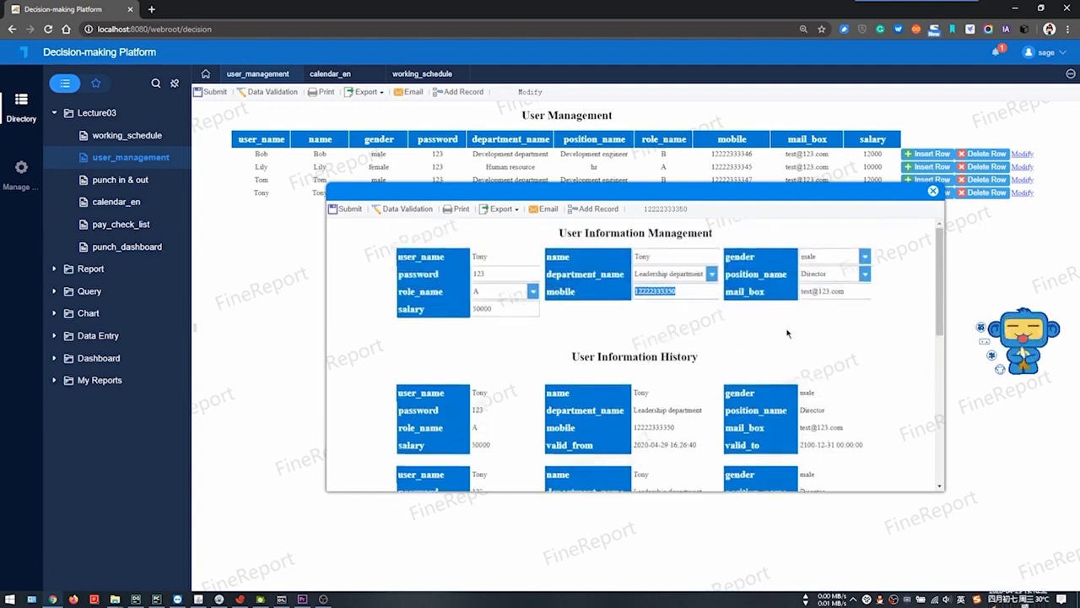
pyautogui.scroll(-1, 780, 346)
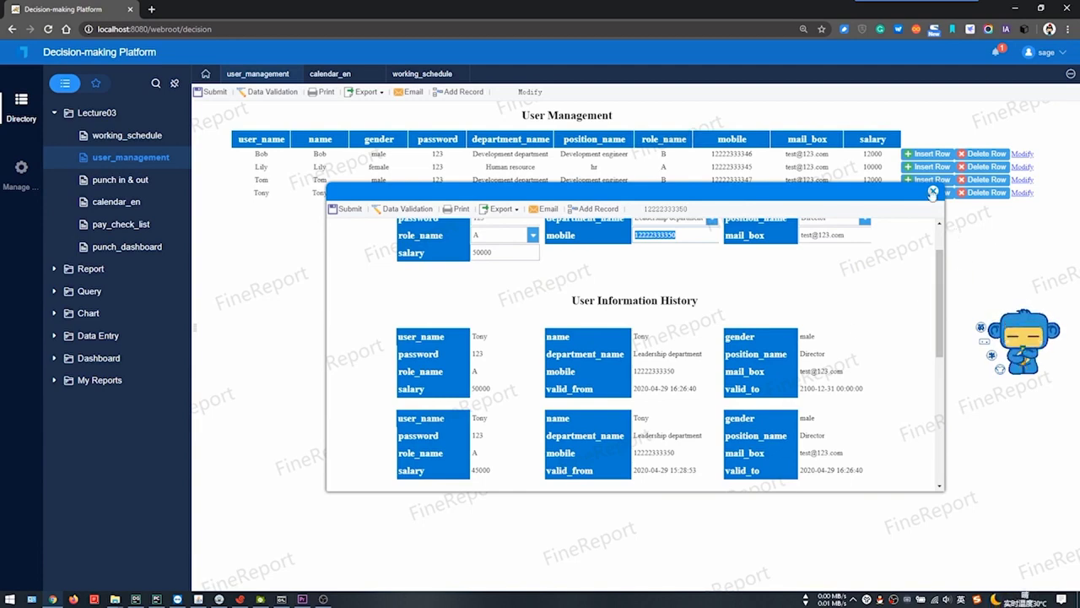
pyautogui.click(935, 191)
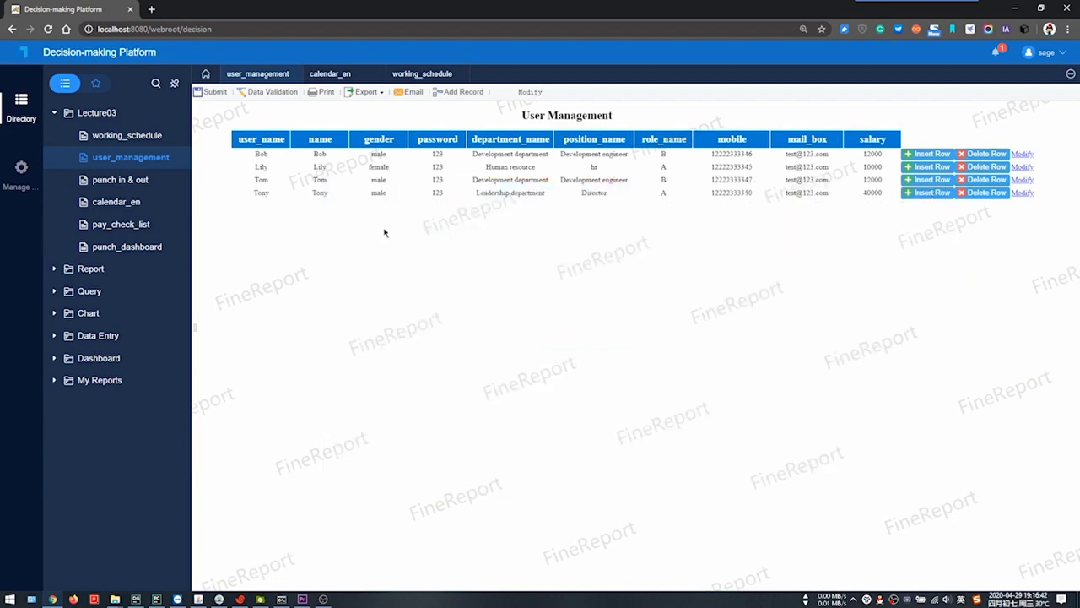
# - Open the calendar_en report and examine the day types for January and February 2020
pyautogui.click(134, 209)
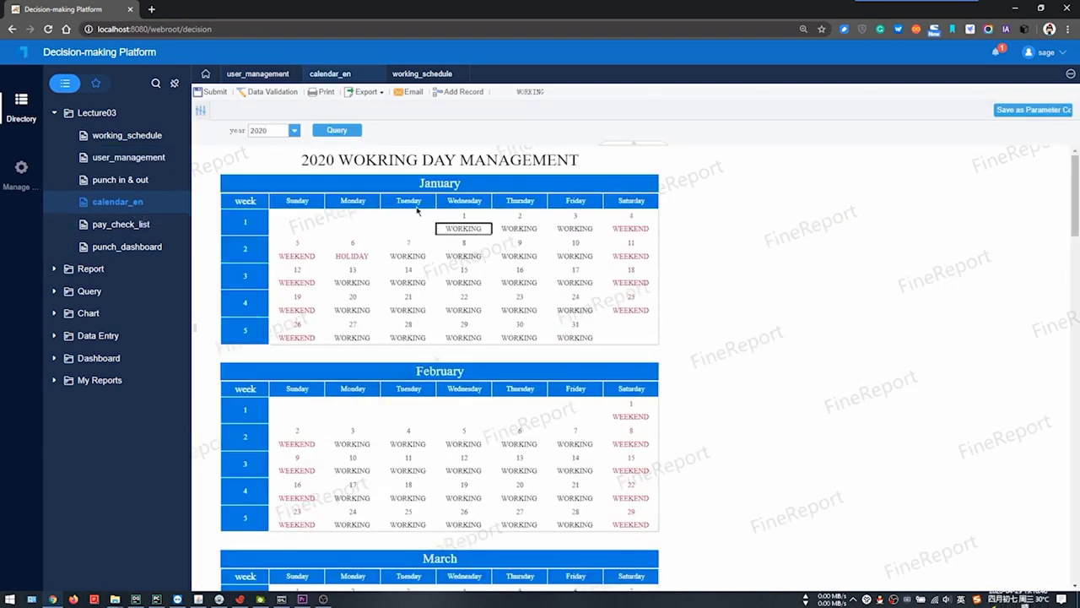
pyautogui.scroll(-1, 530, 359)
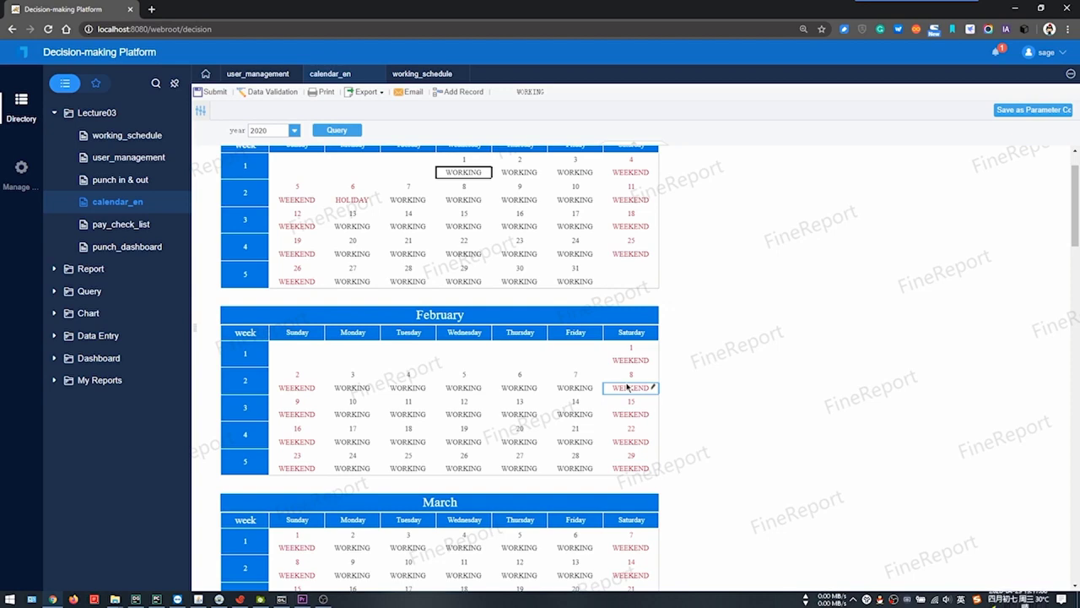
pyautogui.click(606, 228)
pyautogui.scroll(1, 610, 253)
pyautogui.click(614, 262)
pyautogui.click(488, 310)
pyautogui.click(487, 336)
pyautogui.click(498, 340)
pyautogui.scroll(-1, 486, 373)
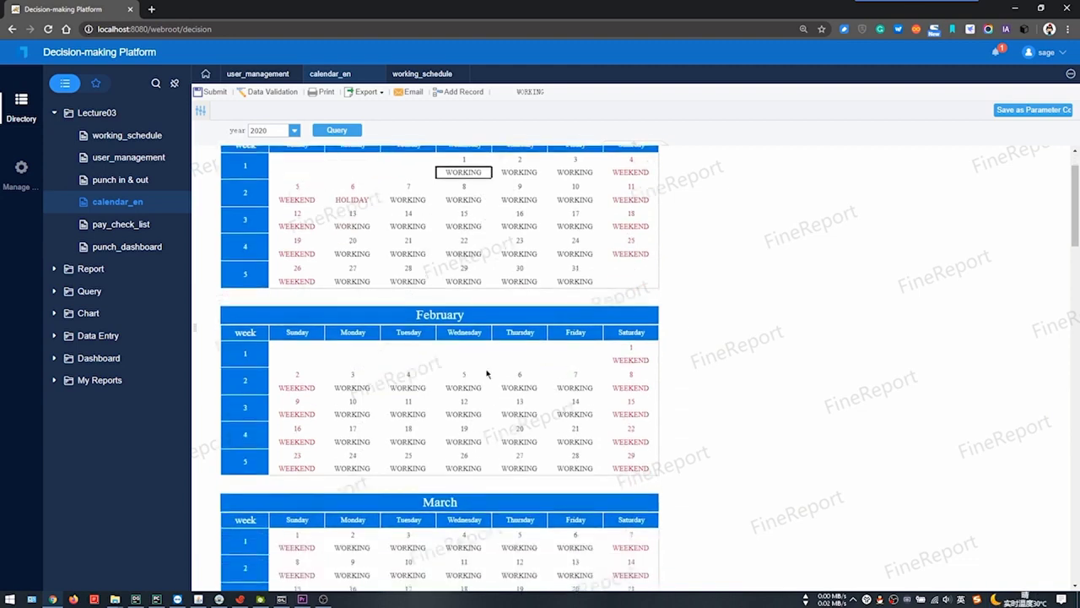
# - Set 19 February 2020 to HOLIDAY in the working day calendar, submit the change and query the calendar again
pyautogui.scroll(-1, 475, 403)
pyautogui.click(475, 386)
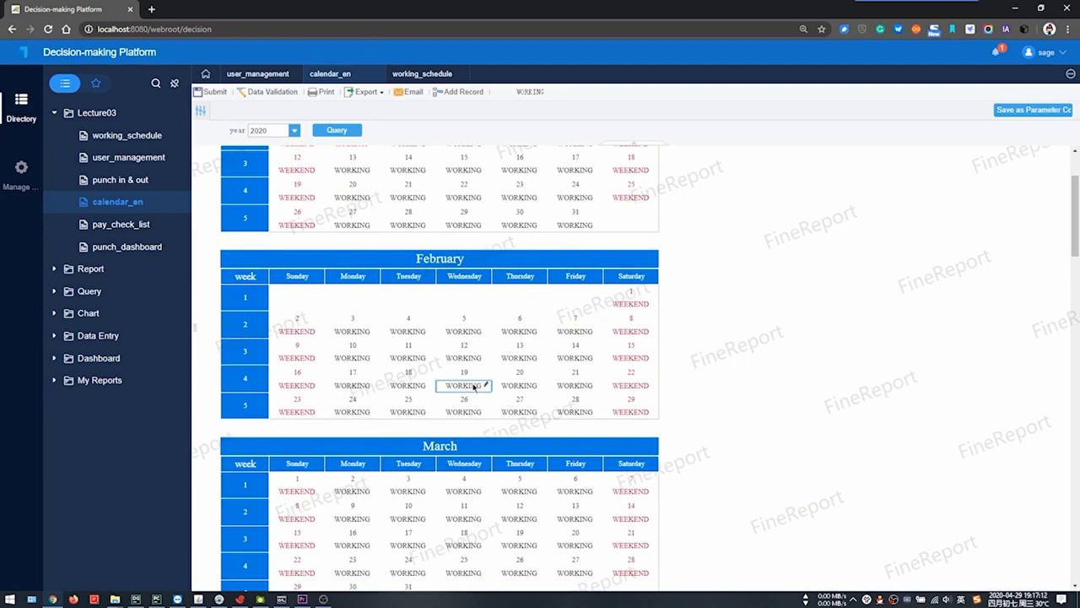
pyautogui.click(486, 385)
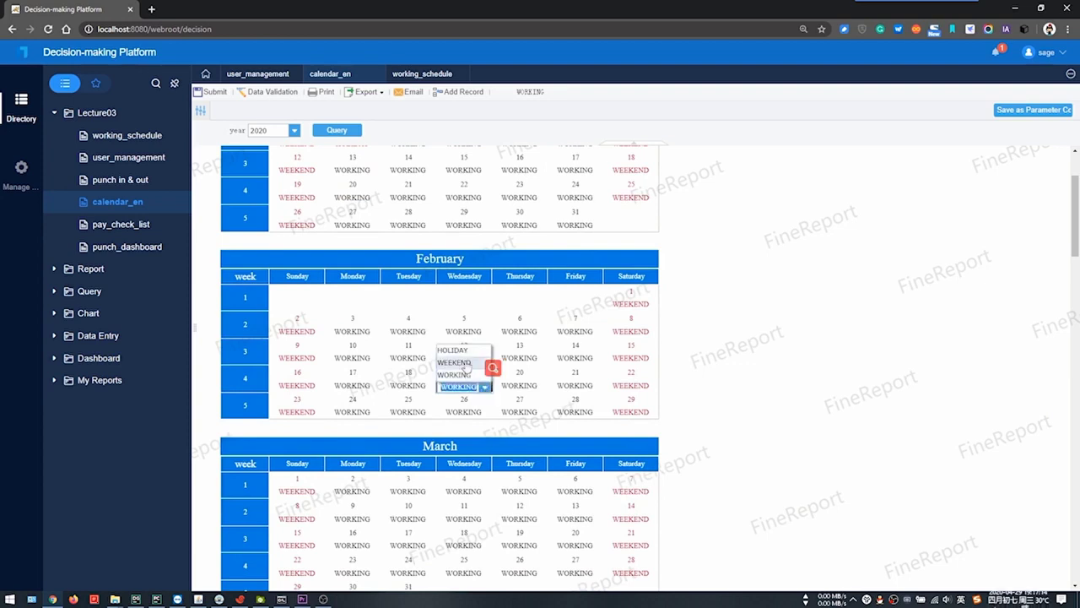
pyautogui.click(466, 350)
pyautogui.click(468, 357)
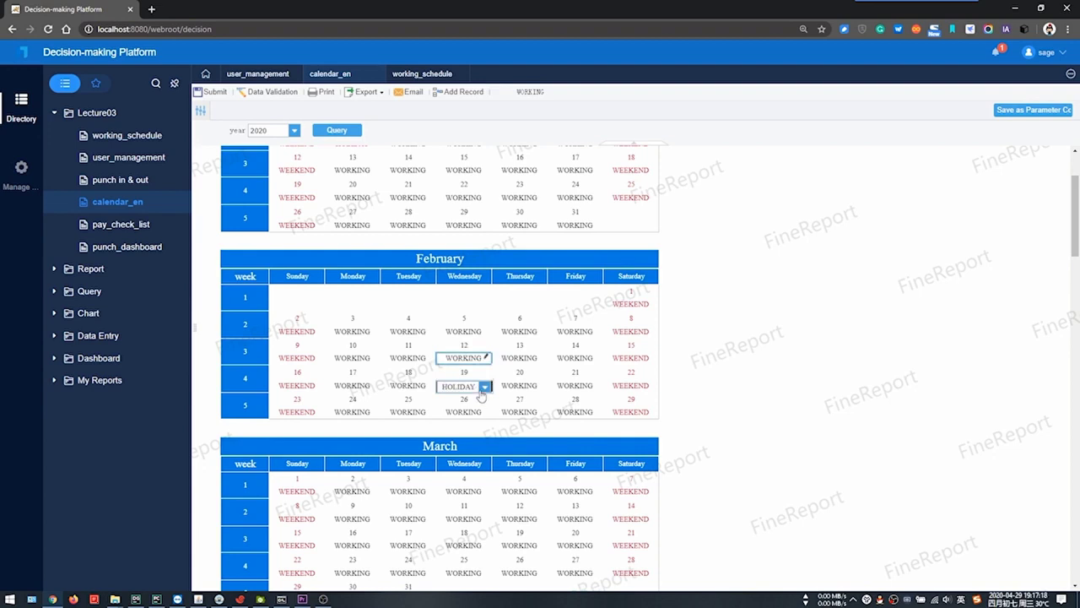
pyautogui.click(214, 91)
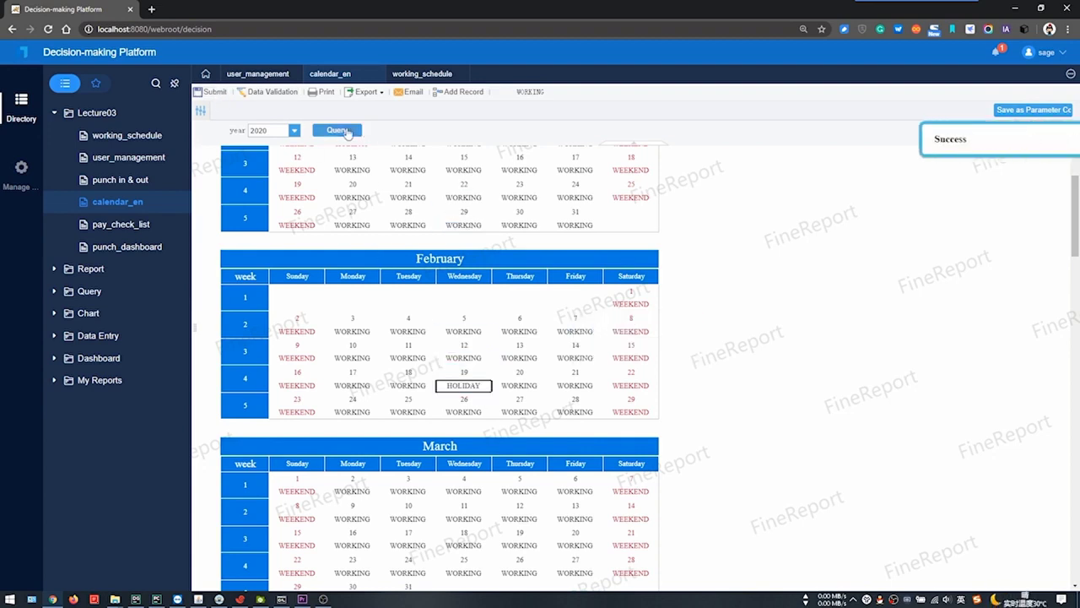
pyautogui.click(344, 131)
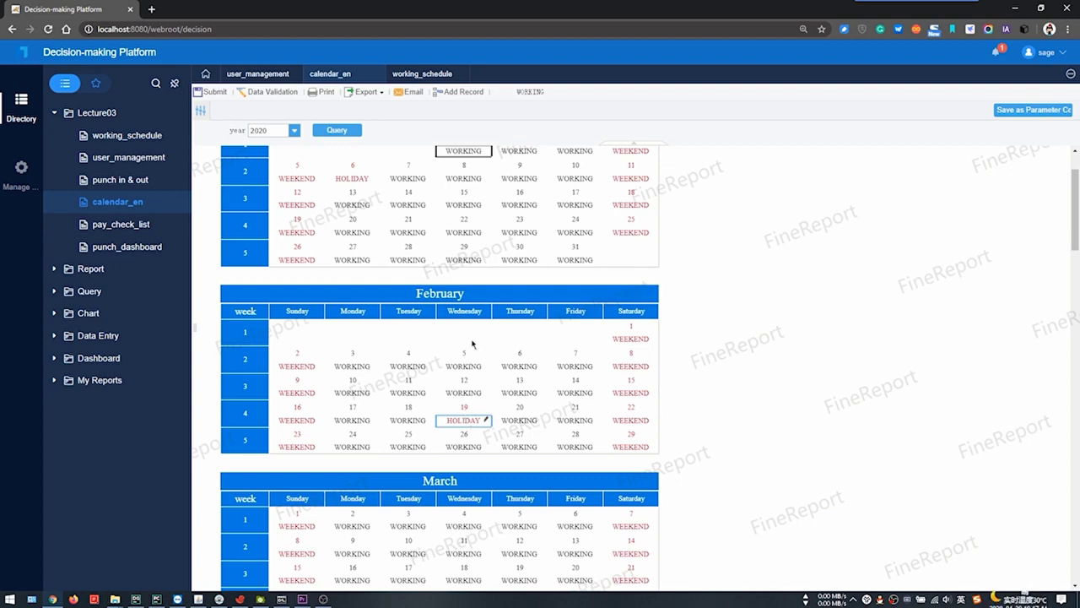
# - Open the punch in & out report to view the attendance punch form
pyautogui.scroll(2, 518, 350)
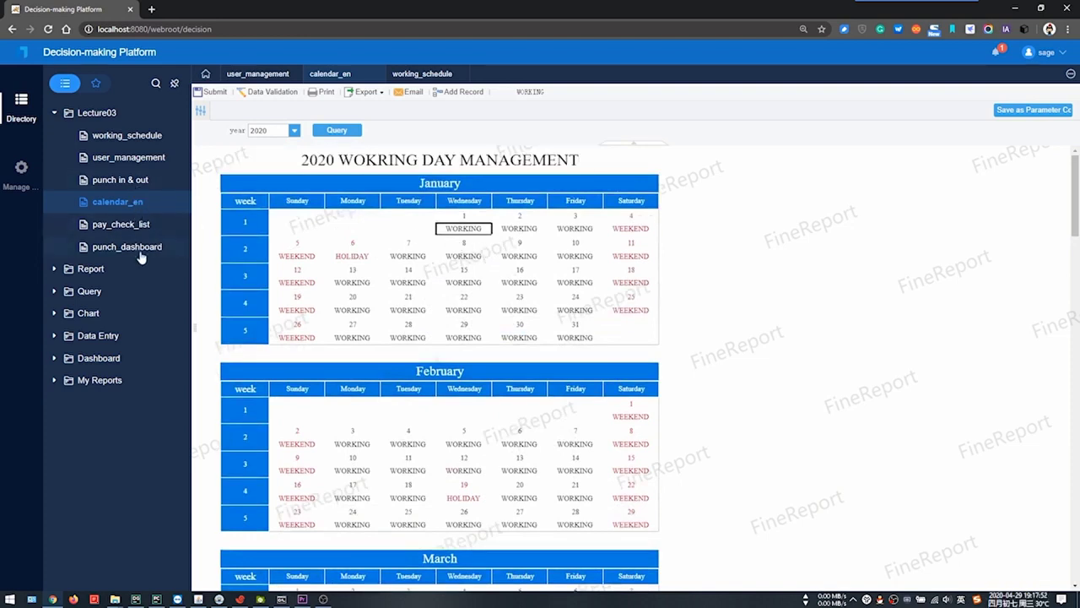
pyautogui.click(122, 180)
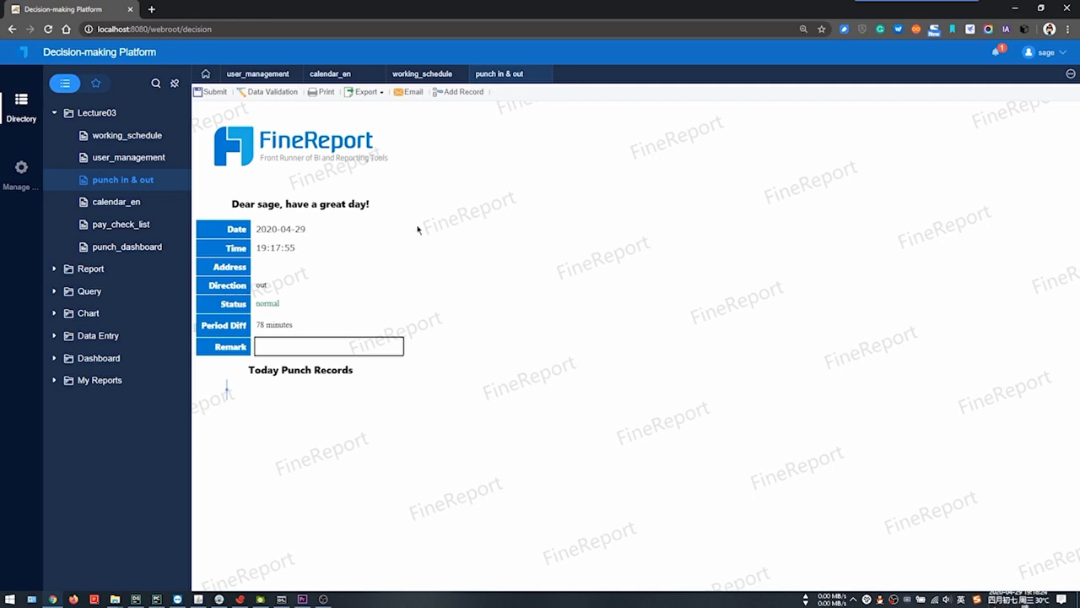
# - Open the pay_check_list report, query year 2020 and month 3, and look over the employees' salary records
pyautogui.click(135, 228)
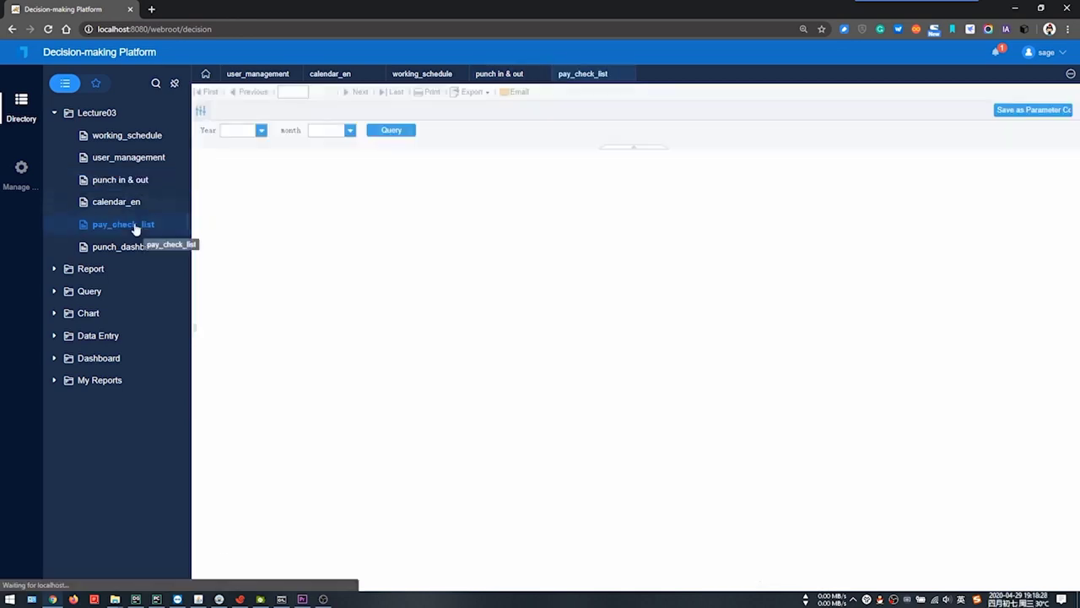
pyautogui.click(262, 131)
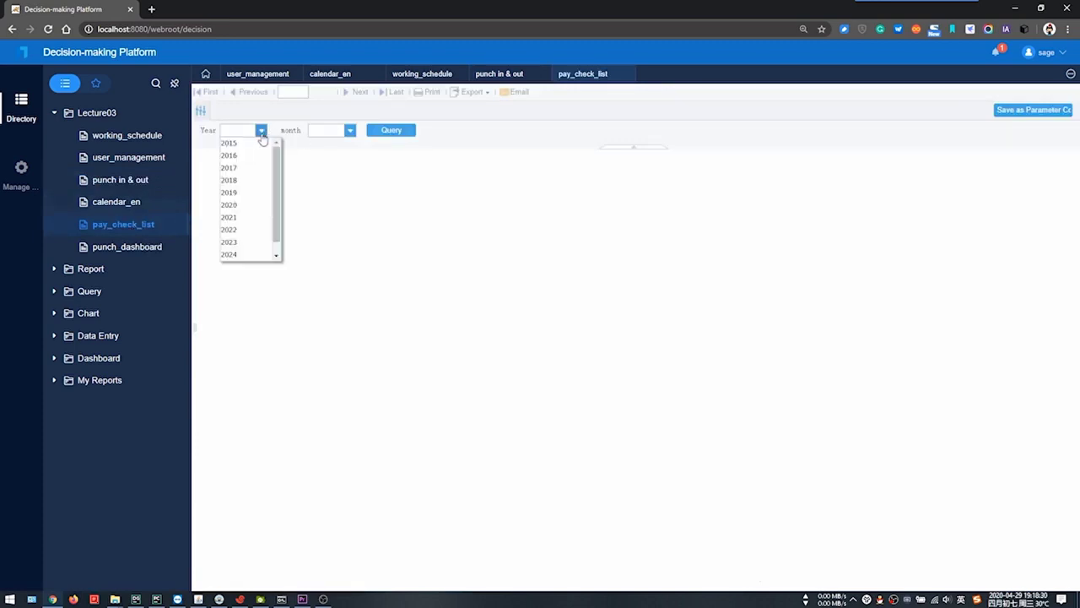
pyautogui.click(236, 212)
pyautogui.click(349, 133)
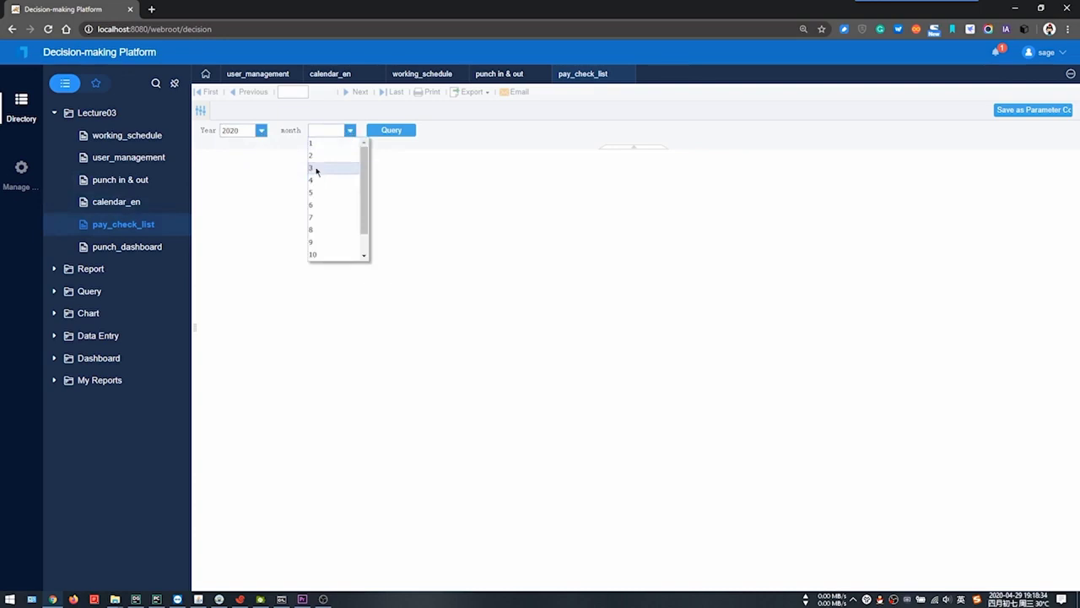
pyautogui.click(314, 170)
pyautogui.click(390, 130)
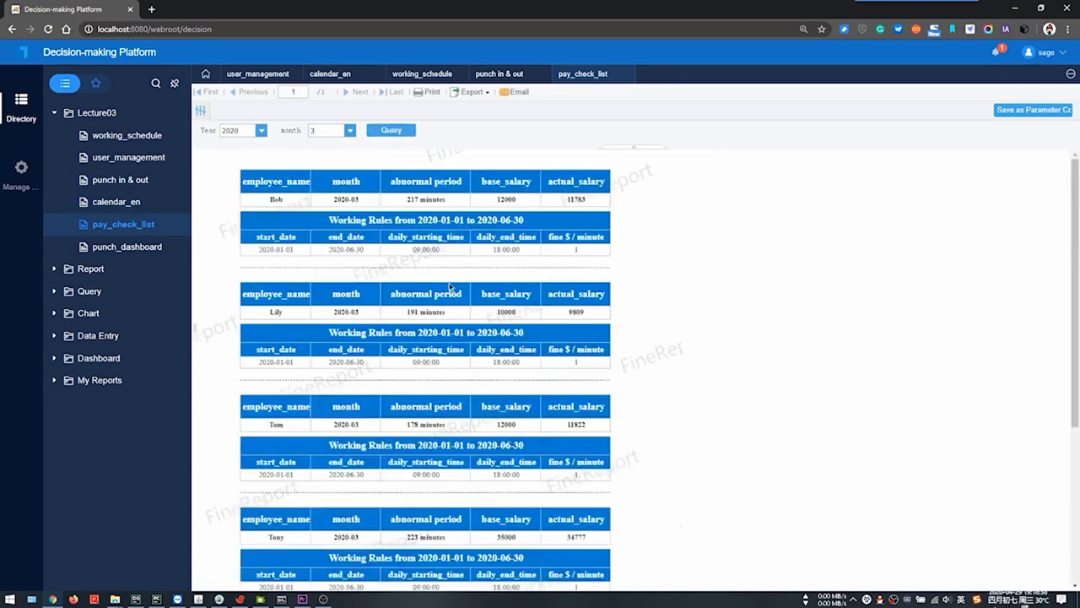
pyautogui.scroll(-1, 452, 288)
pyautogui.scroll(1, 451, 287)
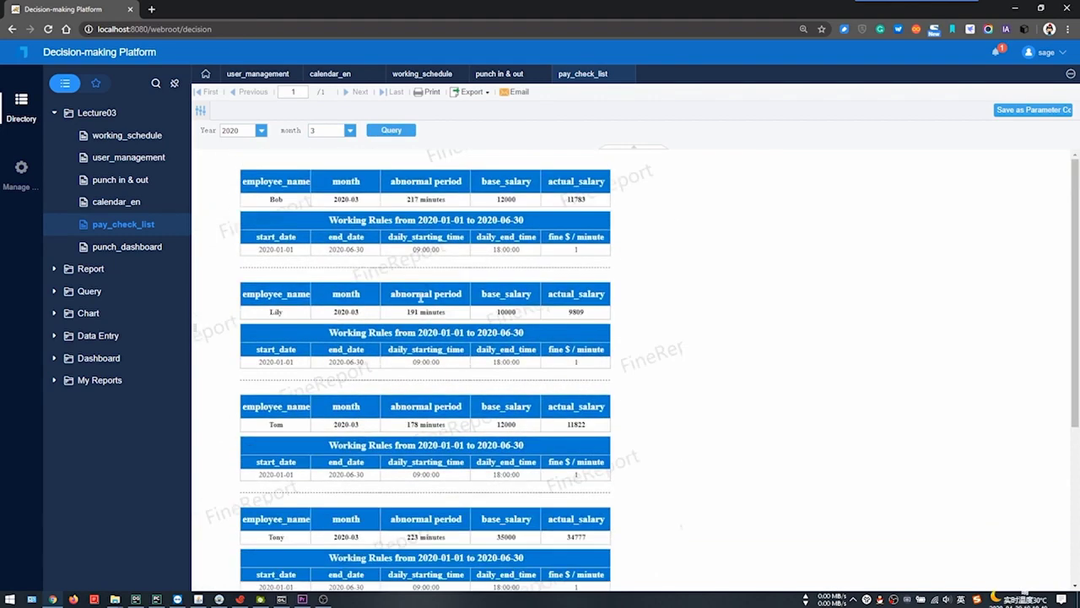
pyautogui.scroll(-1, 426, 310)
pyautogui.scroll(1, 431, 311)
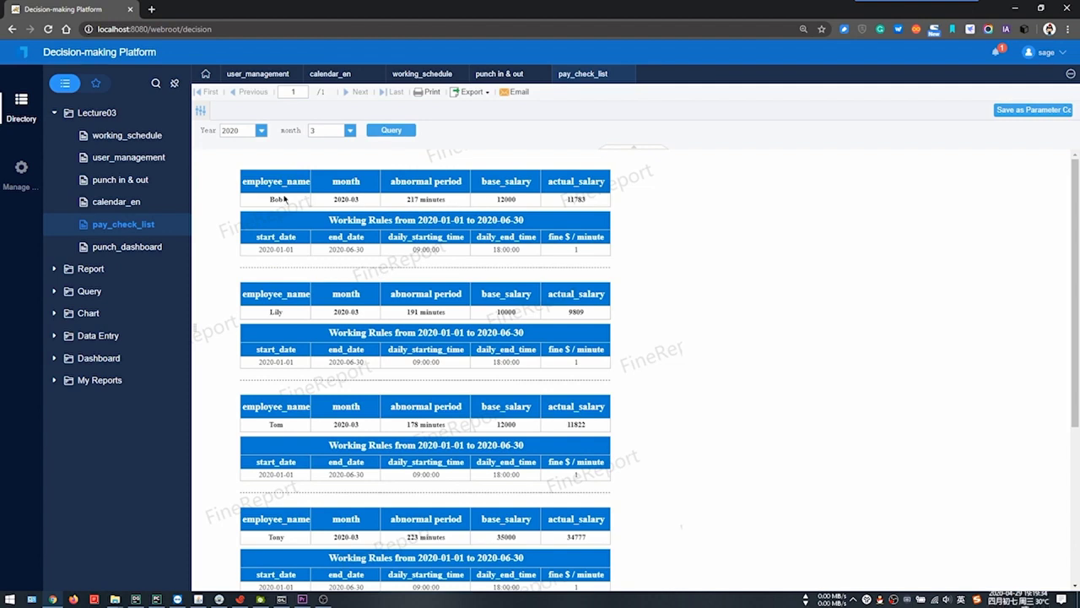
# - Open the punch_dashboard report and query it for year 2020, month 4
pyautogui.click(135, 249)
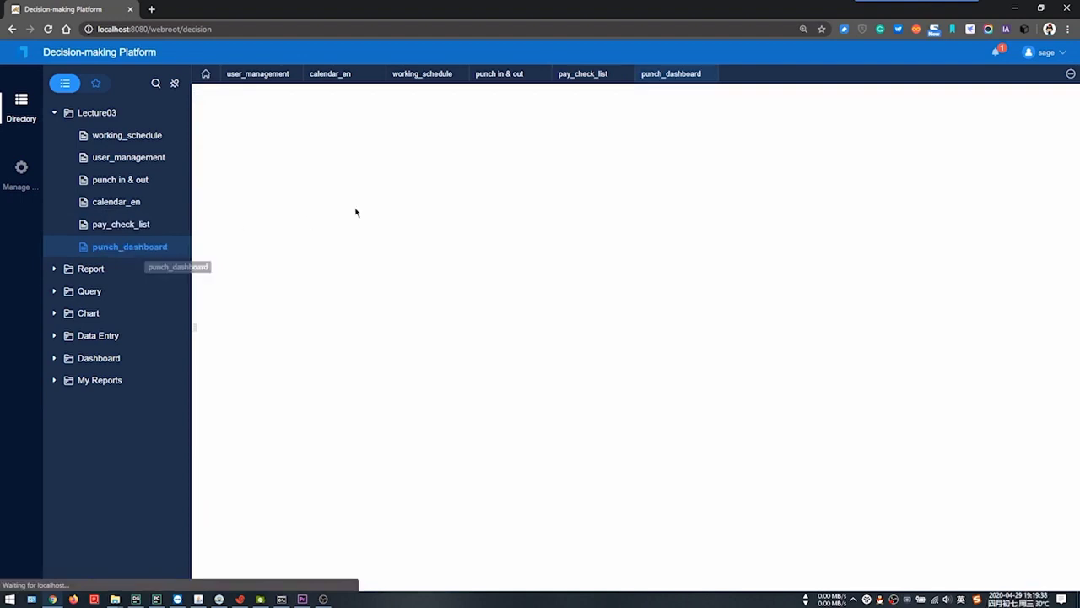
pyautogui.moveTo(658, 90)
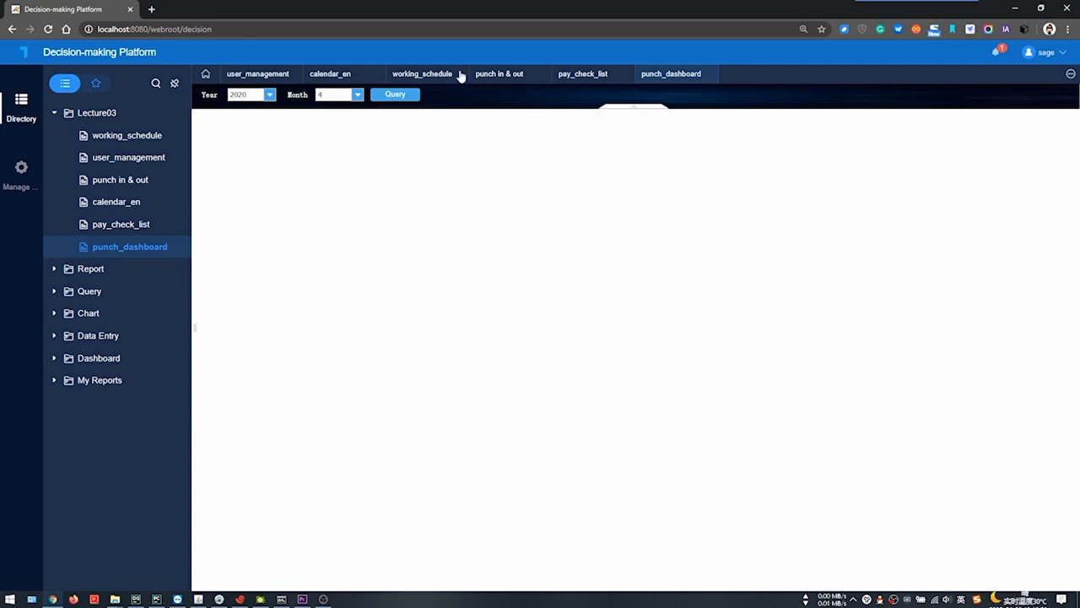
pyautogui.click(409, 98)
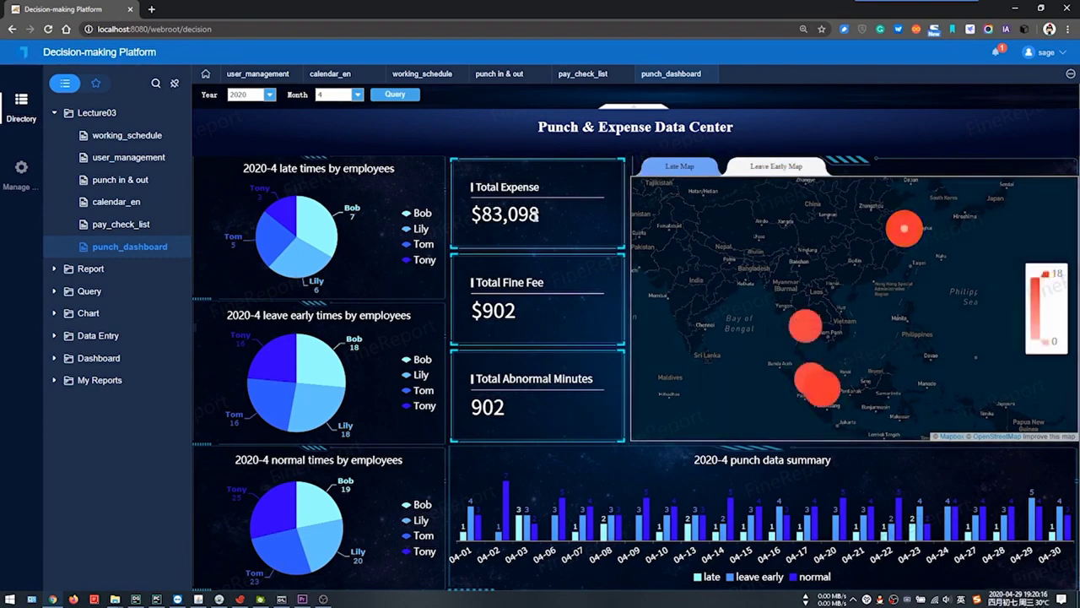
# - Examine the dashboard's Total Fine Fee, Total Abnormal Minutes and the 2020-4 punch data summary chart
pyautogui.doubleClick(516, 312)
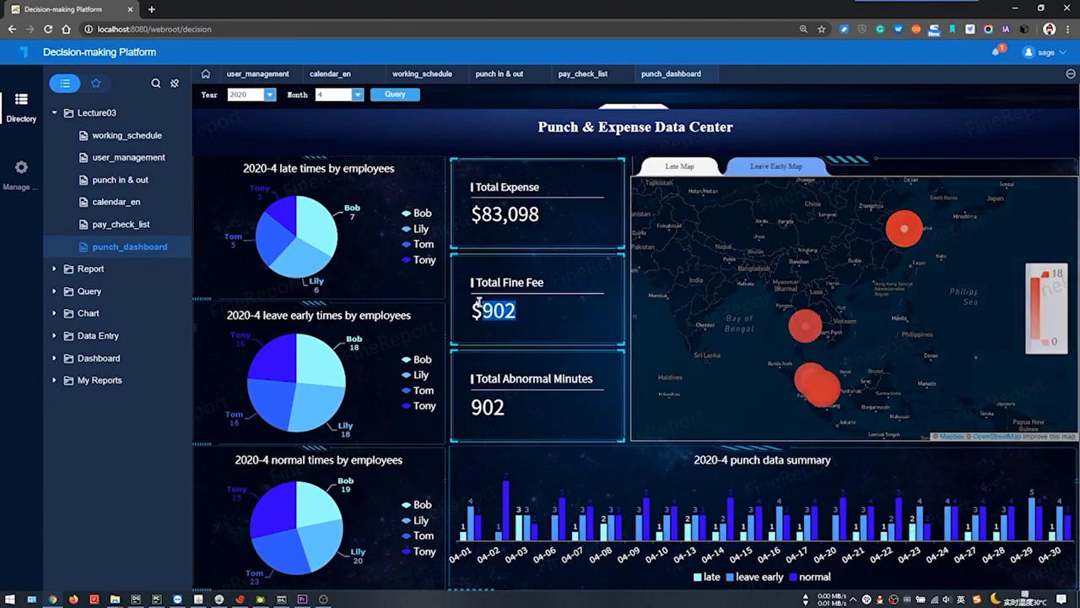
pyautogui.click(518, 312)
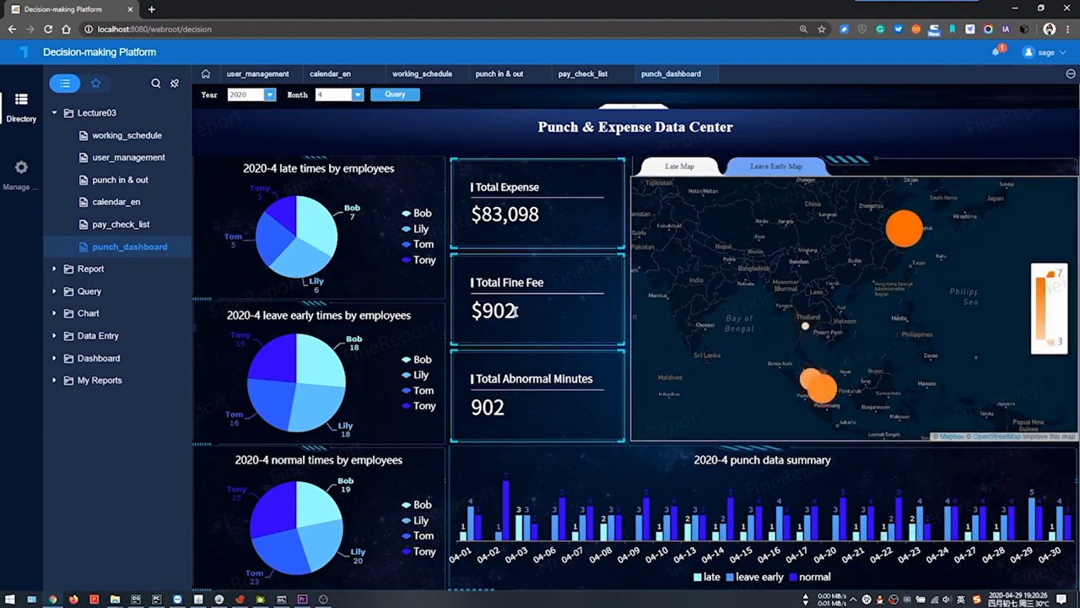
pyautogui.moveTo(508, 407); pyautogui.dragTo(475, 403)
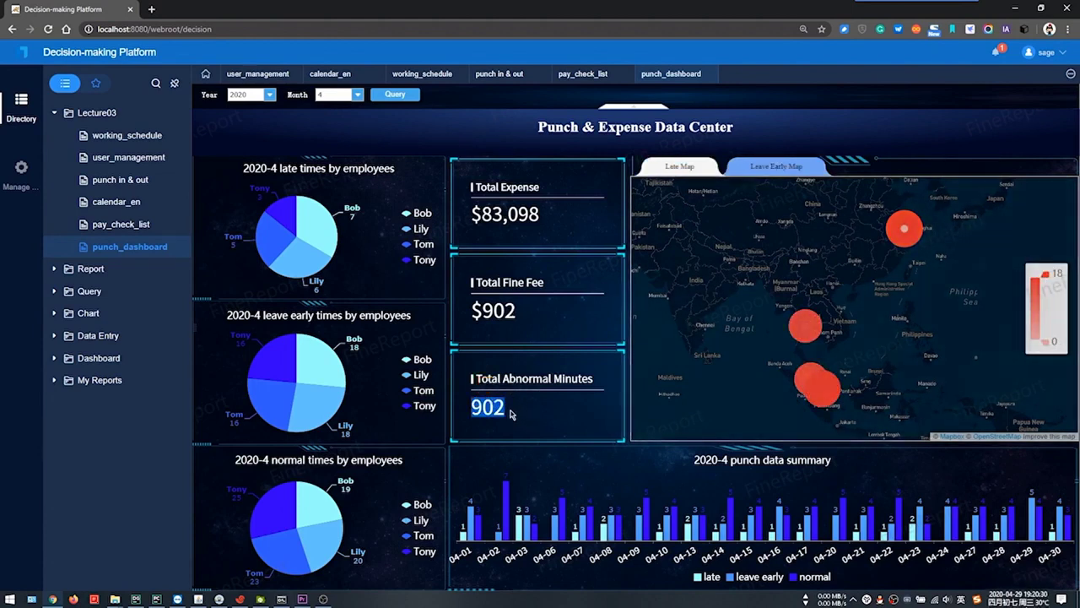
pyautogui.click(510, 414)
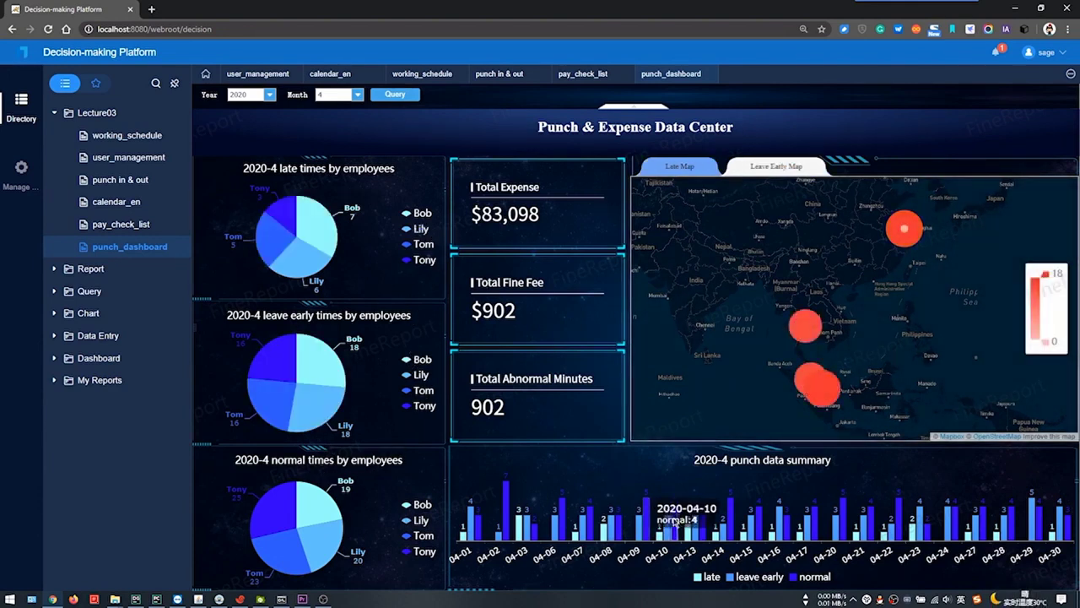
pyautogui.click(764, 580)
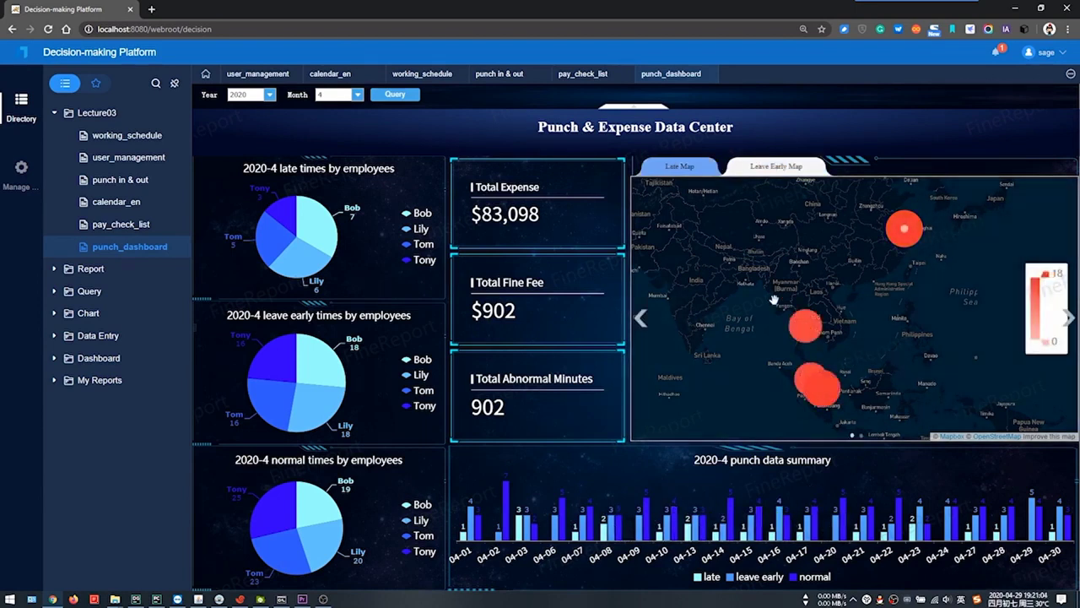
# - Revisit the punch in & out form and return to punch_dashboard to explore the punch locations on its map at different scales
pyautogui.click(500, 76)
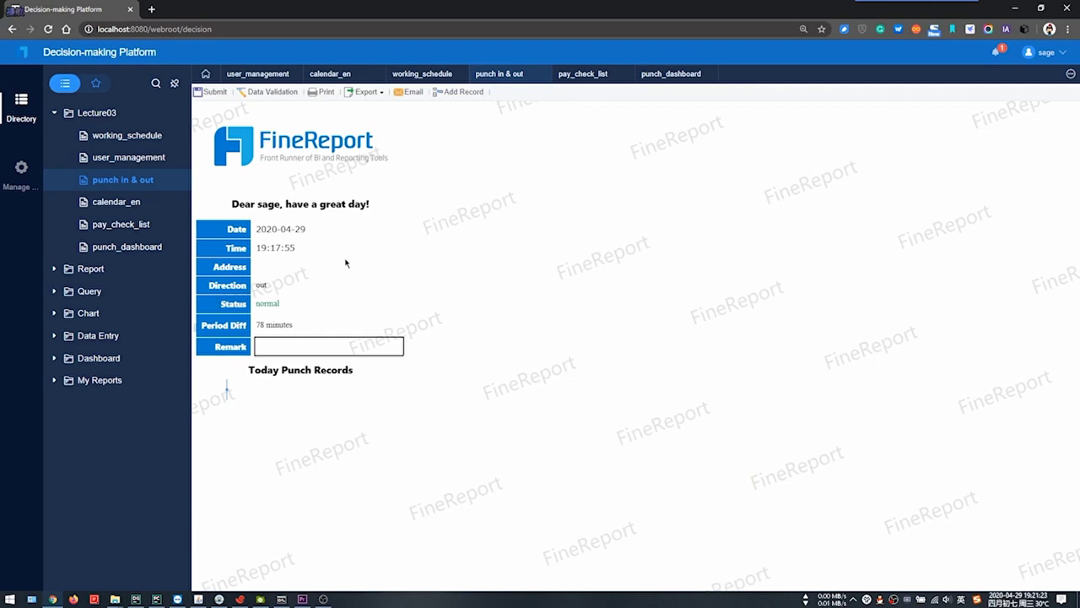
pyautogui.click(667, 74)
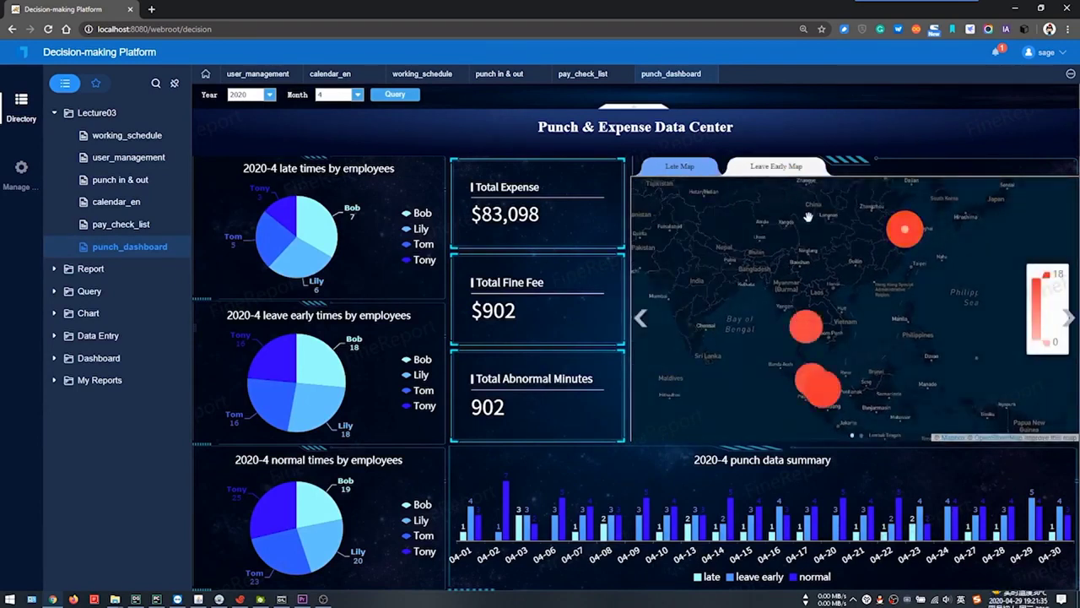
pyautogui.scroll(3, 811, 267)
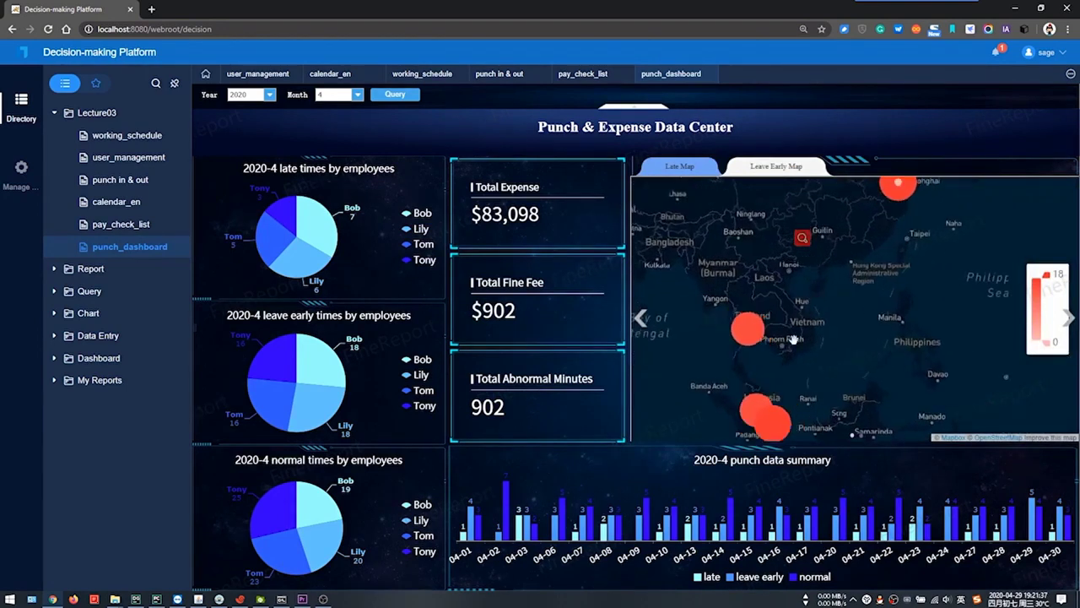
pyautogui.scroll(-2, 779, 317)
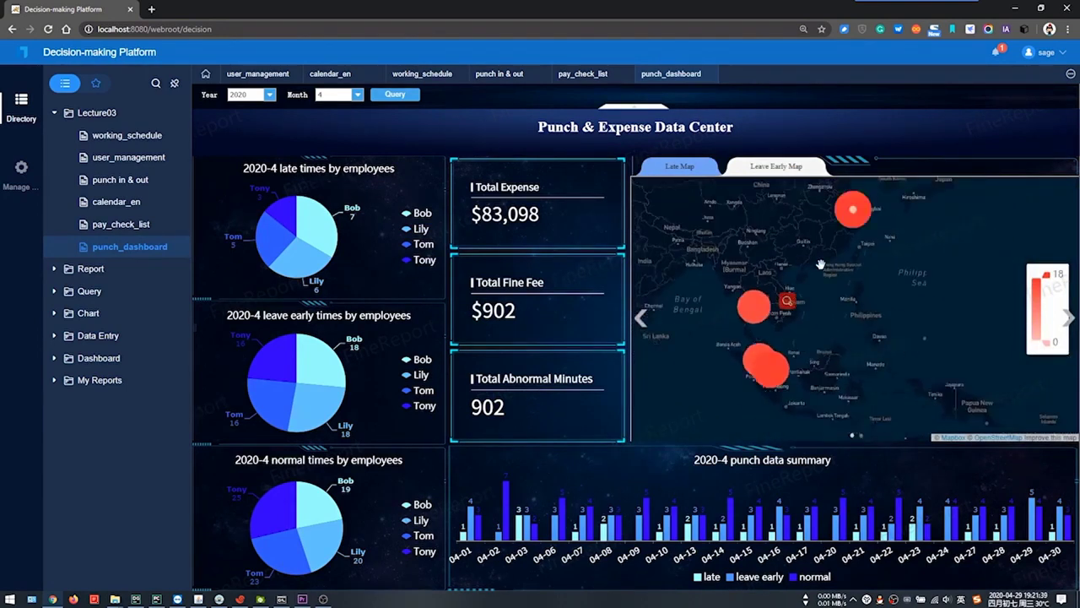
pyautogui.moveTo(805, 242)
pyautogui.mouseDown()
pyautogui.moveTo(787, 251)
pyautogui.moveTo(818, 249)
pyautogui.mouseUp()
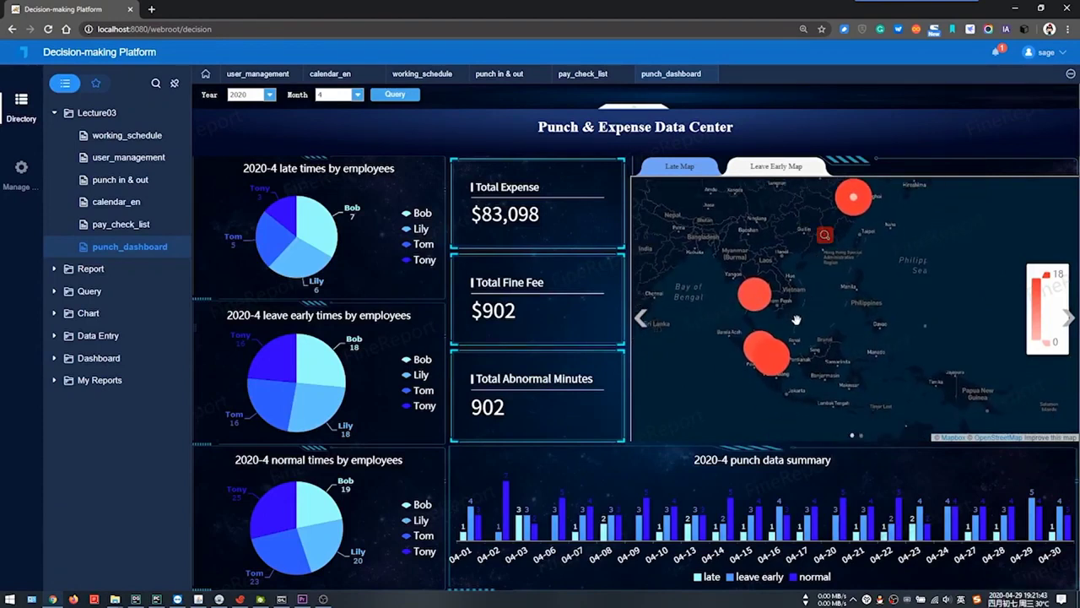
pyautogui.scroll(3, 796, 320)
pyautogui.moveTo(792, 347); pyautogui.dragTo(782, 405)
pyautogui.scroll(-2, 810, 354)
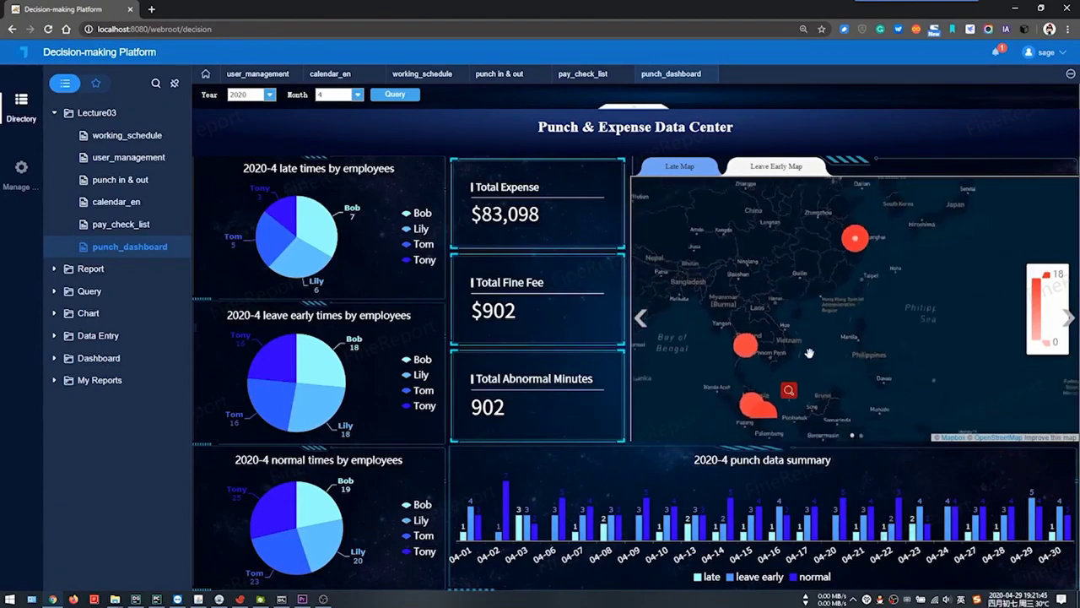
pyautogui.scroll(-1, 808, 354)
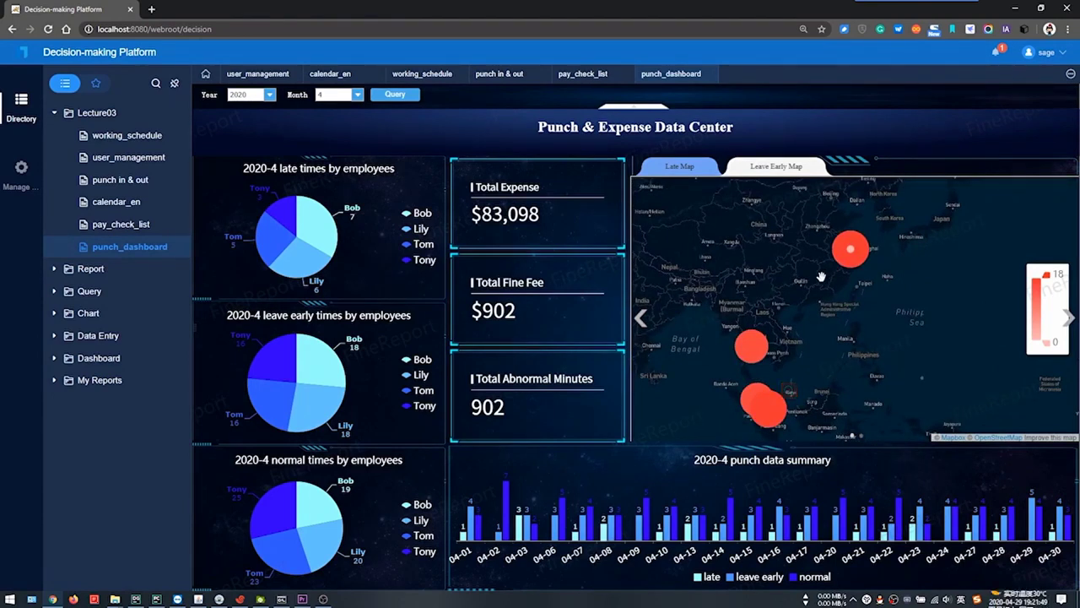
pyautogui.moveTo(834, 331); pyautogui.dragTo(817, 304)
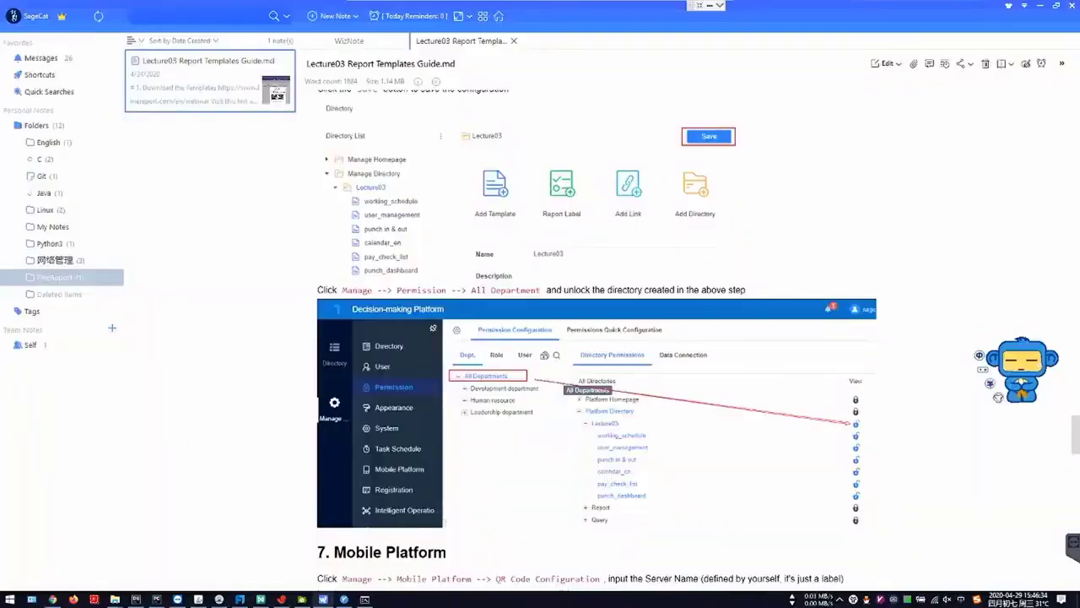
# - Go back to the Download the Templates section at the start of the Lecture03 Report Templates Guide in WizNote
pyautogui.scroll(15, 998, 396)
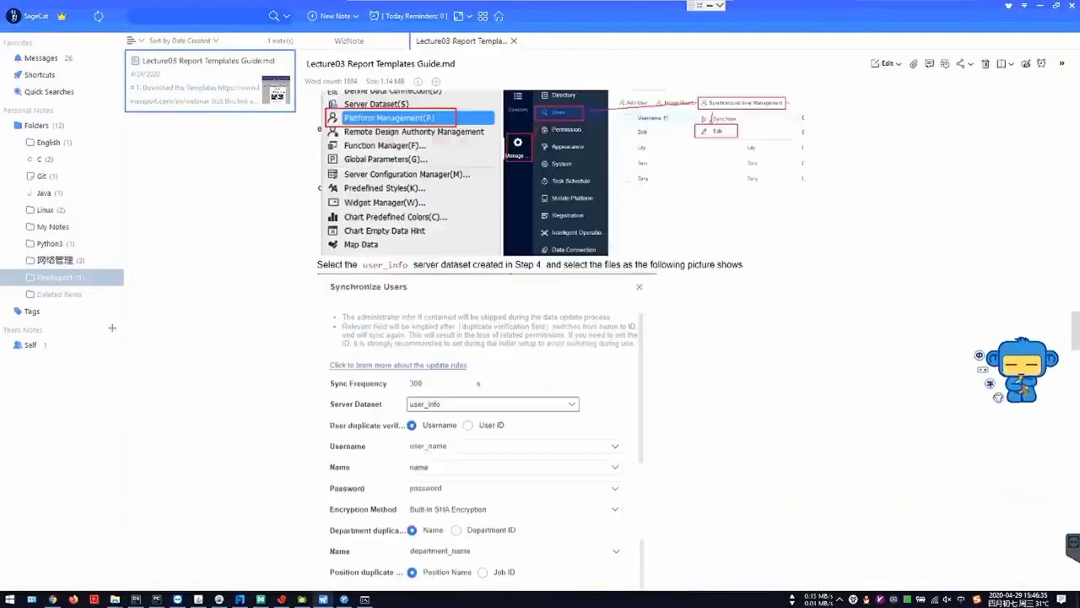
pyautogui.scroll(15, 998, 396)
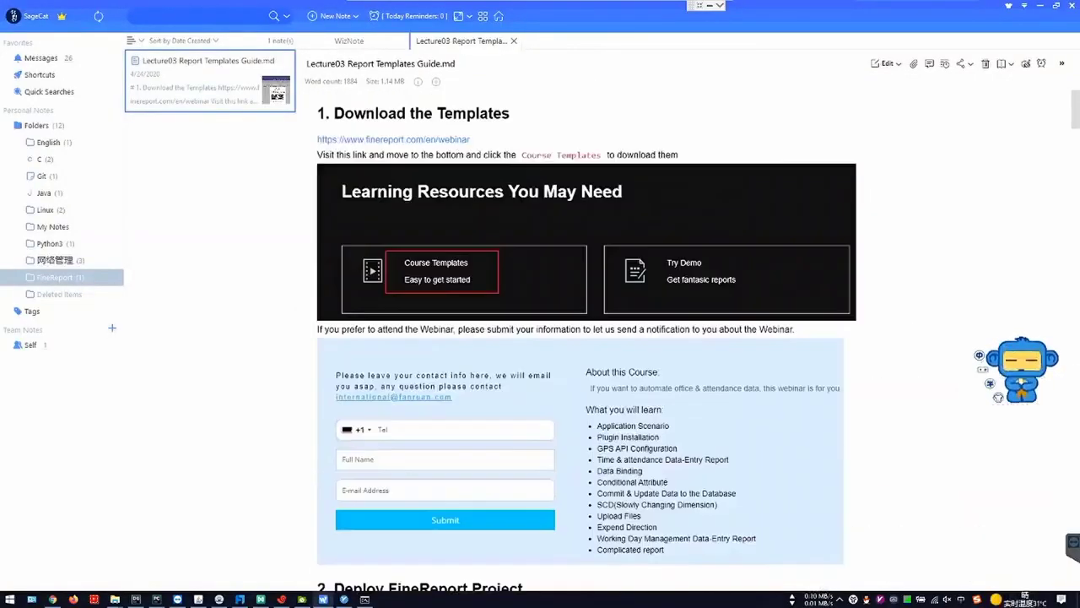
pyautogui.moveTo(1021, 381); pyautogui.dragTo(1007, 195)
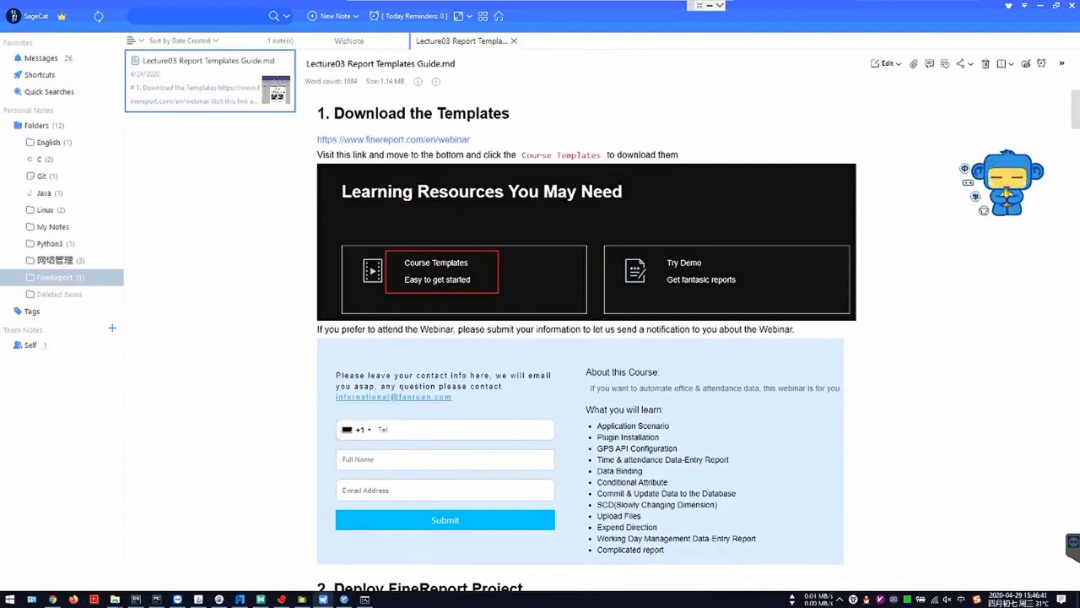
# - Read the guide's FineReport deployment section and mark Lecture03.db in the Prepare Data, API, Templates section
pyautogui.scroll(-5, 1006, 194)
pyautogui.scroll(-1, 1007, 195)
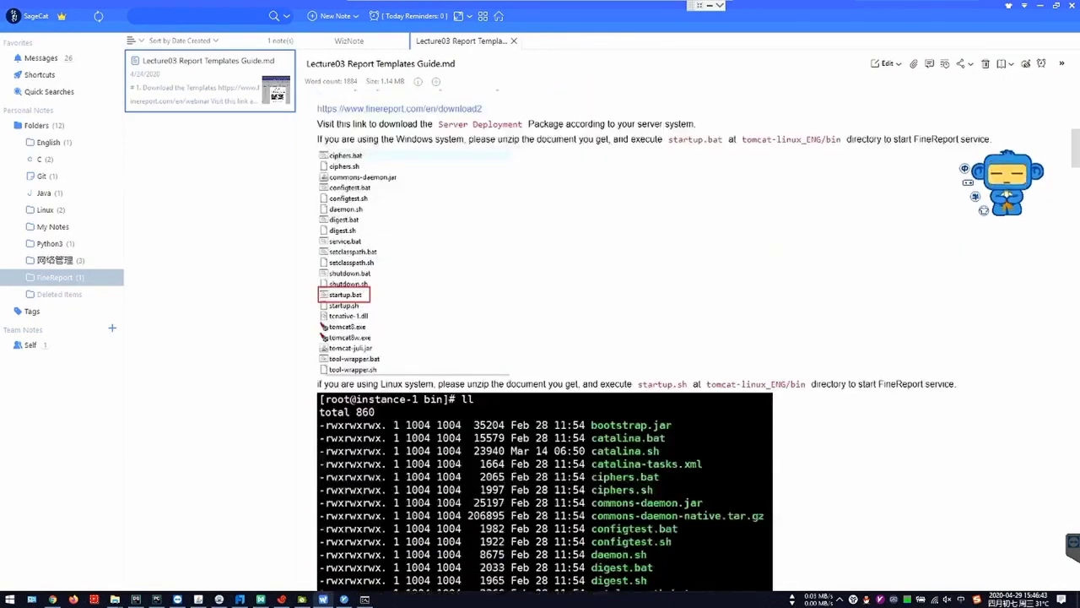
pyautogui.scroll(-2, 1006, 195)
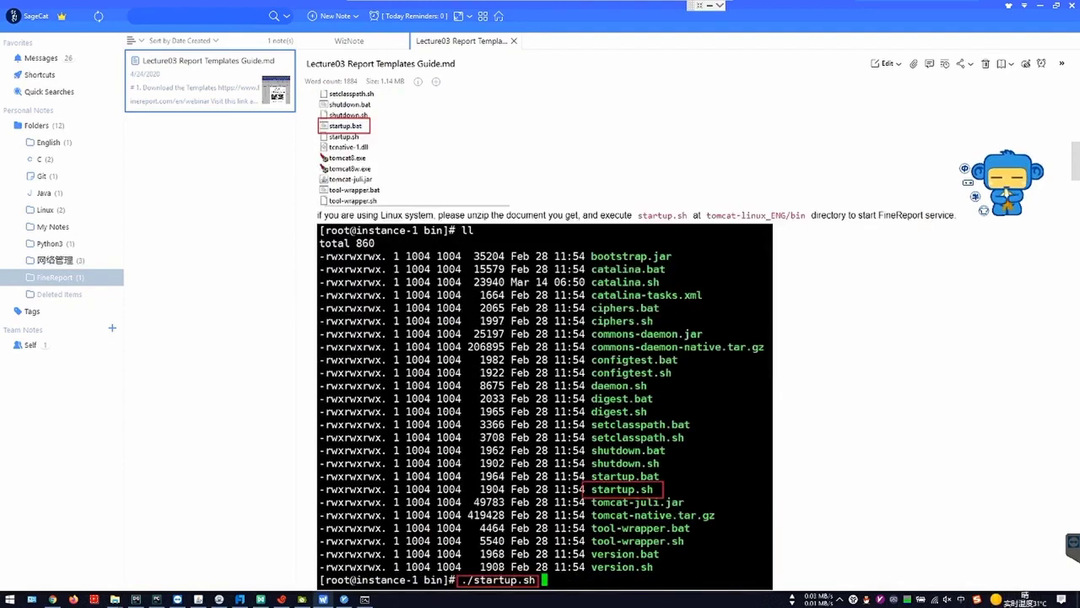
pyautogui.scroll(-6, 1007, 196)
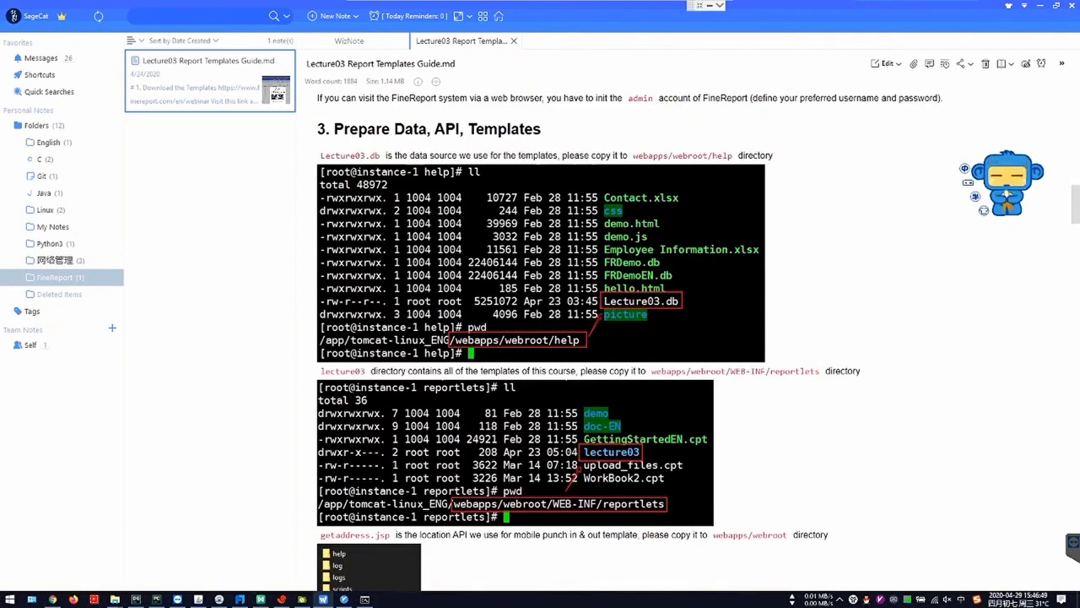
pyautogui.click(641, 338)
pyautogui.moveTo(381, 155); pyautogui.dragTo(320, 156)
pyautogui.click(337, 156)
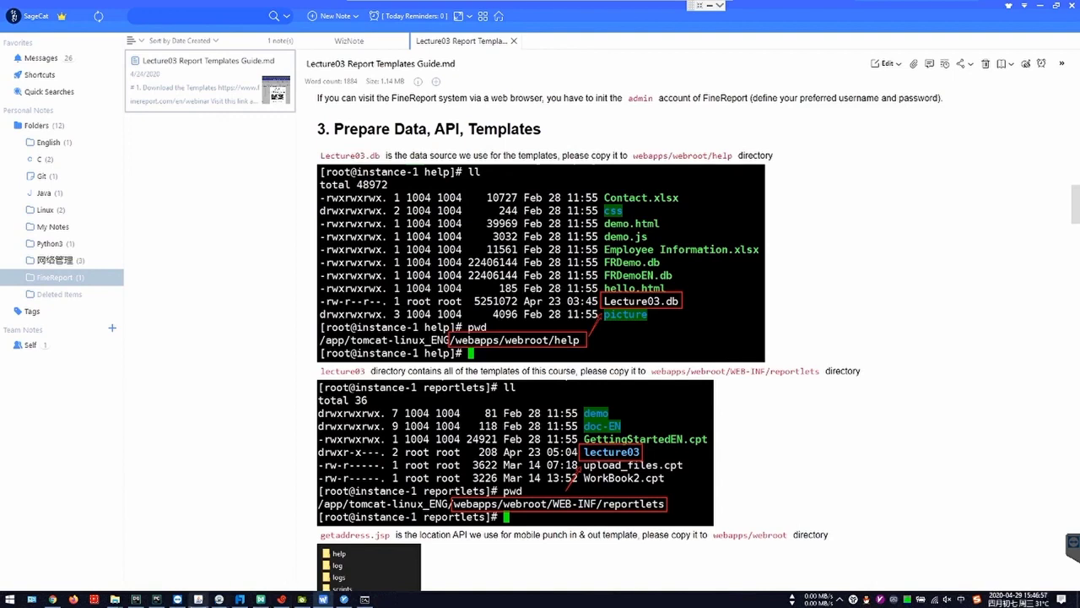
# - Switch to File Explorer and find Lecture03.db in 帆软 > YouTube直播 > 20200429第三期 > finereport_lecture03_data_templates
pyautogui.moveTo(115, 599)
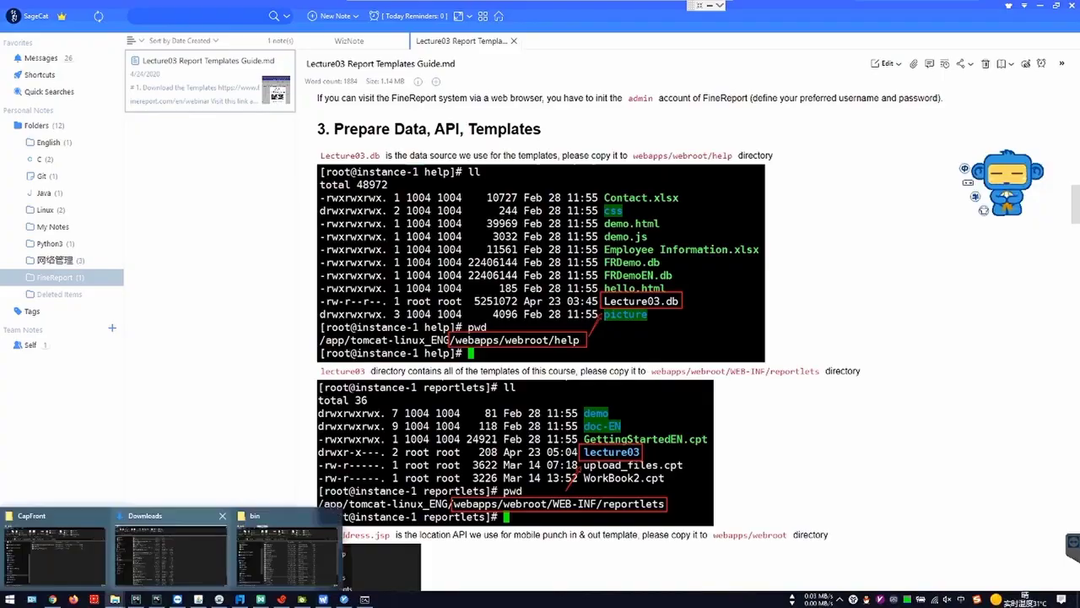
pyautogui.click(171, 548)
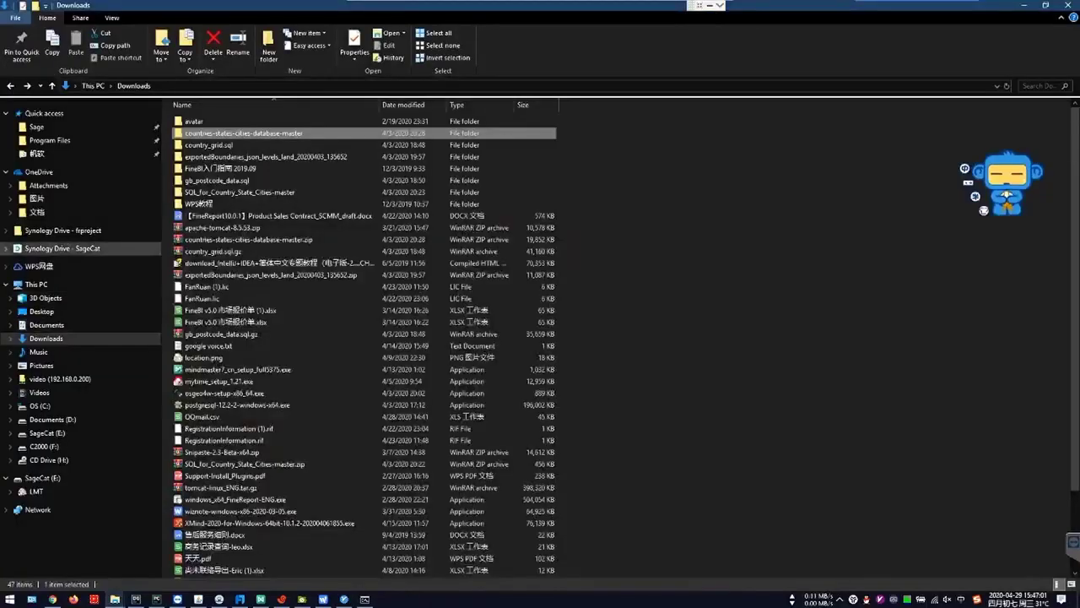
pyautogui.click(37, 154)
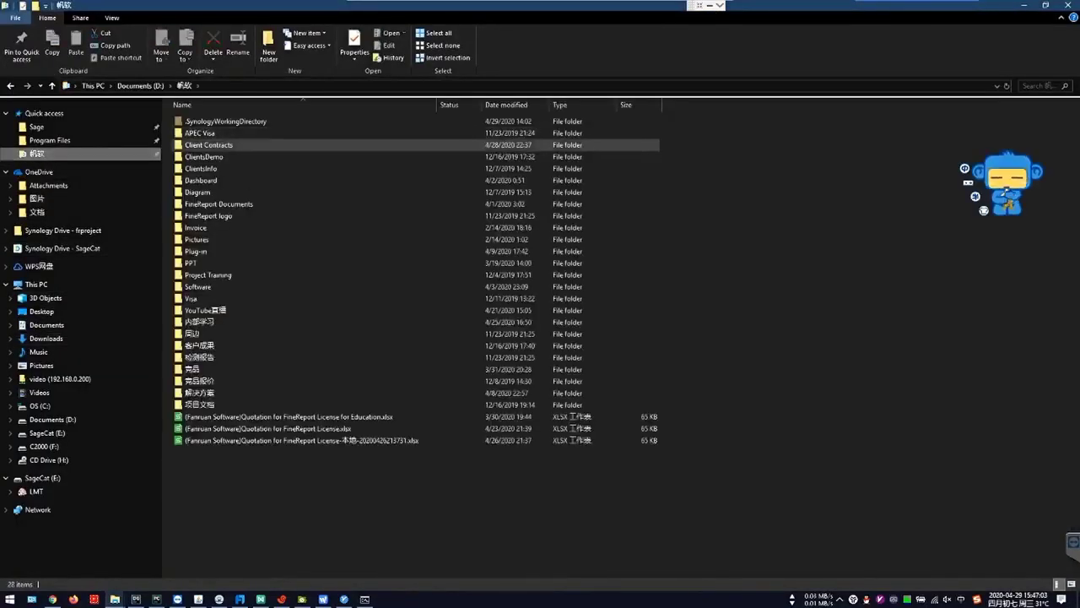
pyautogui.doubleClick(206, 309)
pyautogui.click(209, 144)
pyautogui.doubleClick(209, 144)
pyautogui.doubleClick(218, 121)
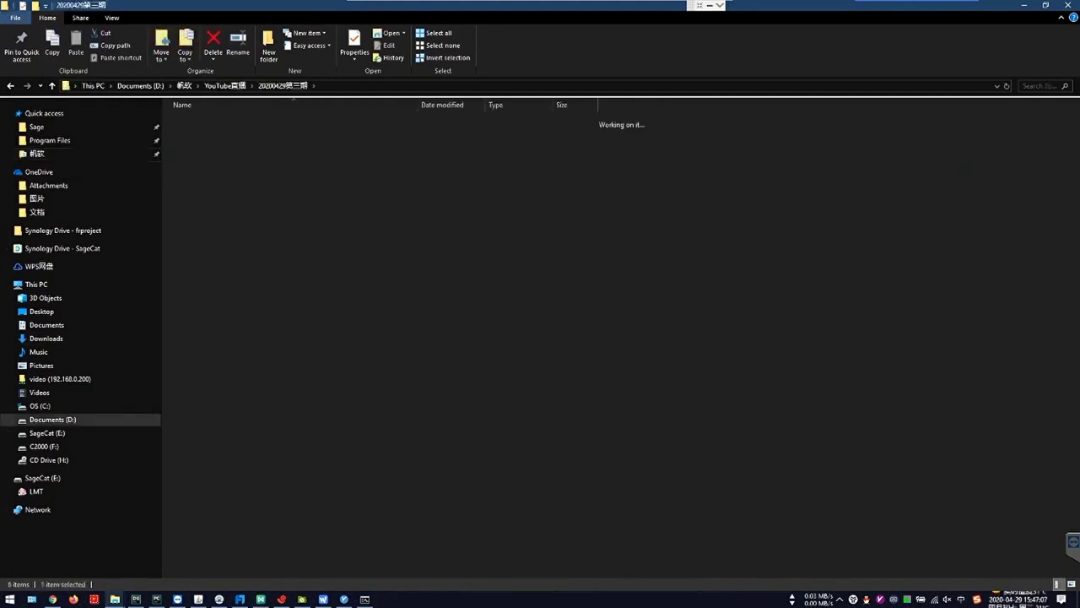
pyautogui.click(220, 192)
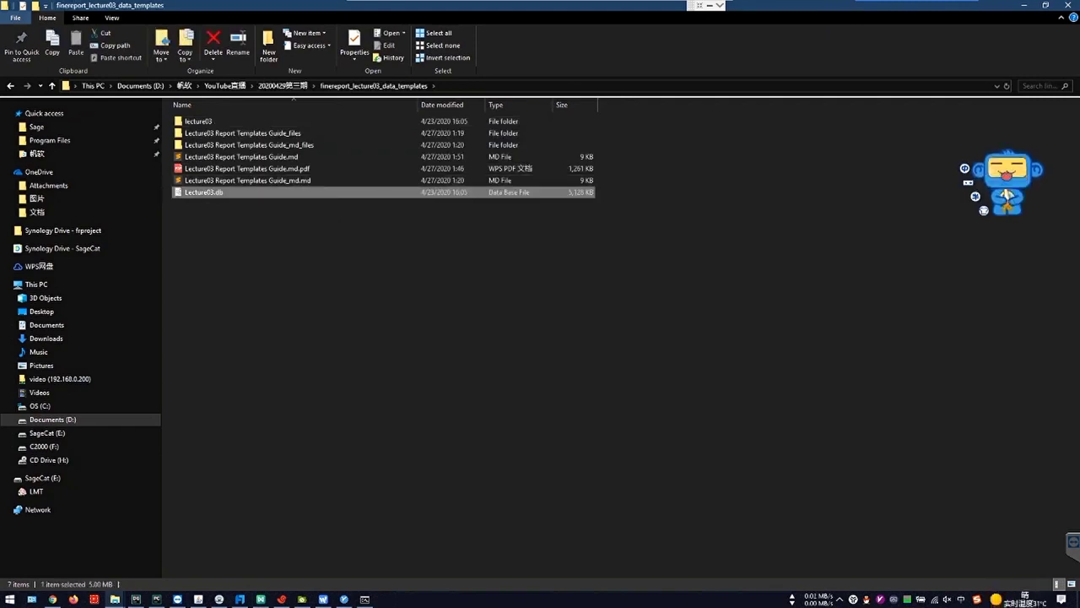
# - Switch to the browser, open finereport.com/en/webinar in a new tab and find the Course Templates download near the page's end
pyautogui.hotkey('alt', 'Tab')
pyautogui.press('Tab')
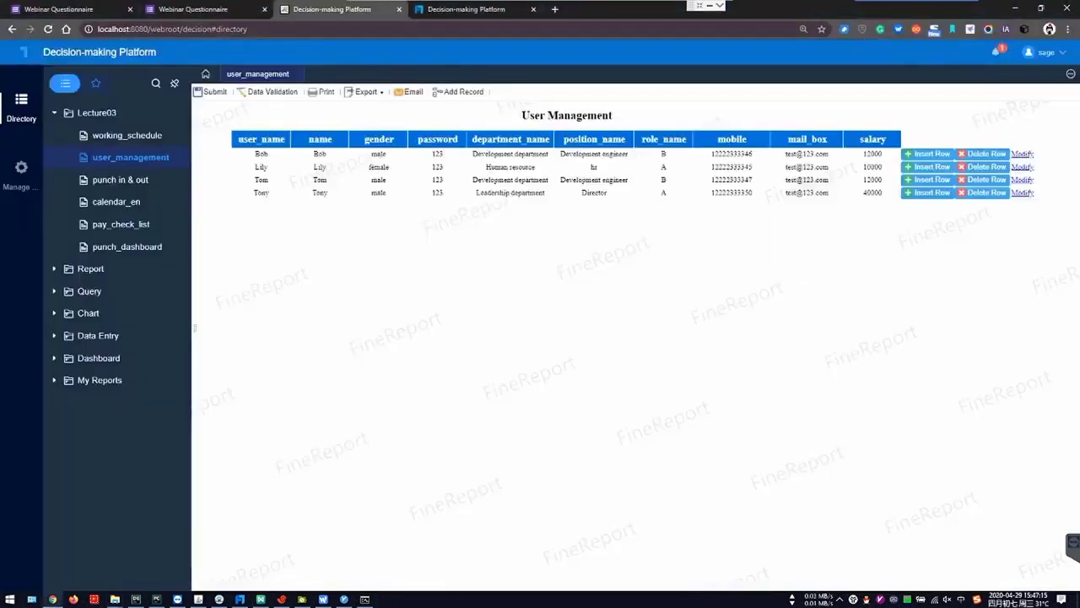
pyautogui.hotkey('ctrl', 'Tab')
pyautogui.hotkey('ctrl', 't')
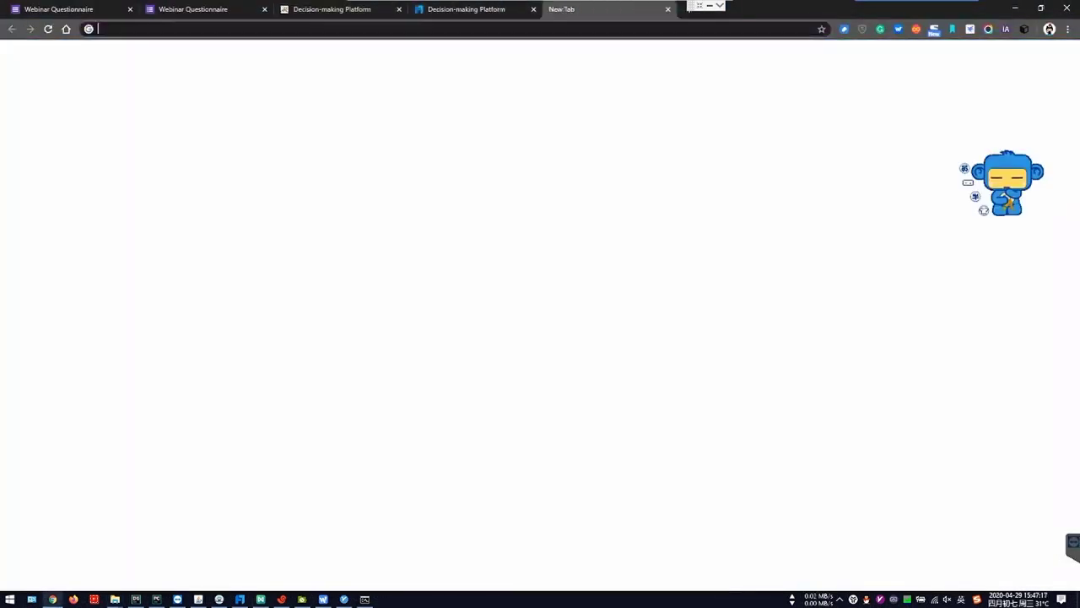
pyautogui.write('fine')
pyautogui.press('Return')
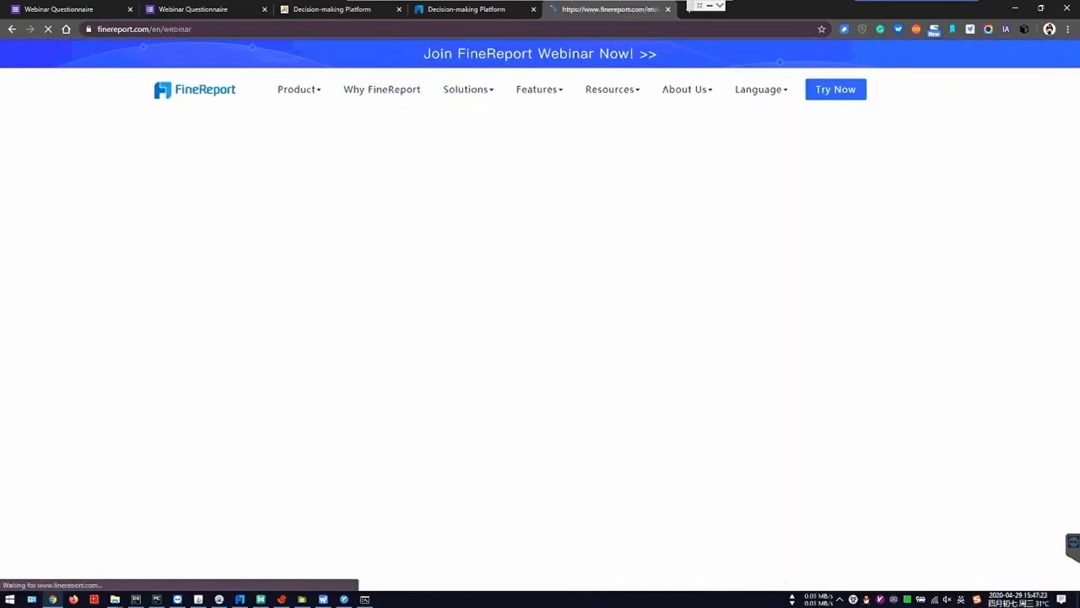
pyautogui.scroll(-12, 540, 338)
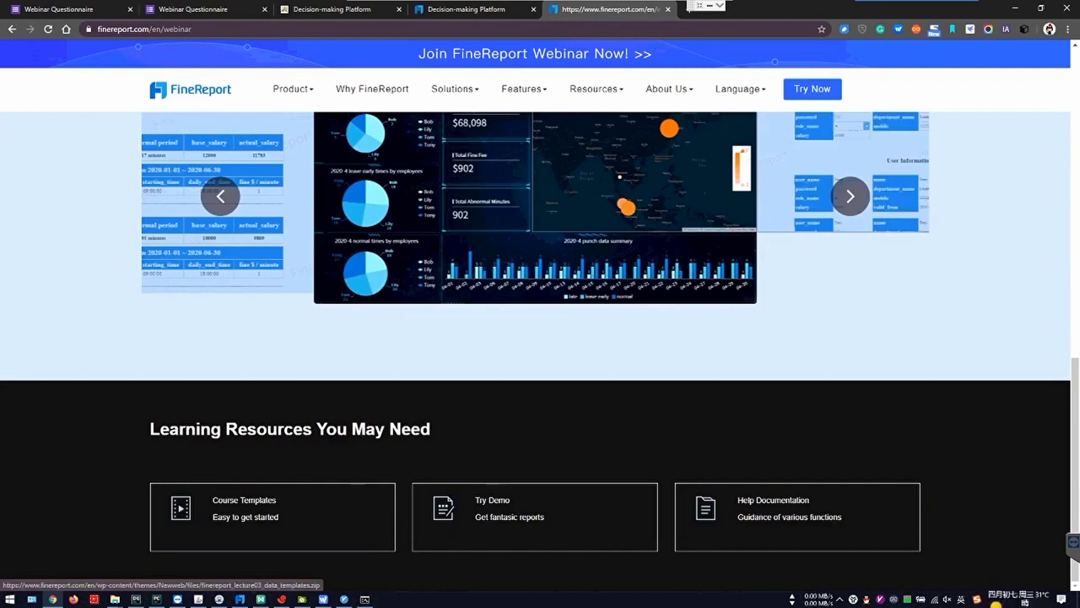
# - Return to the Lecture03 Report Templates Guide in WizNote and highlight the Lecture03.db file name in section 3
pyautogui.hotkey('alt', 'Tab')
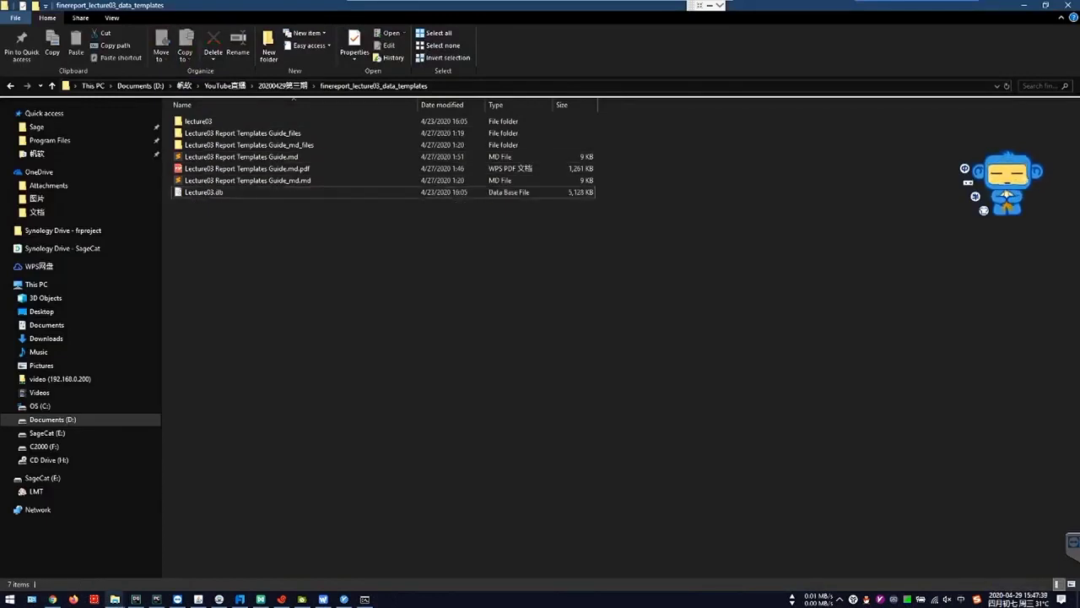
pyautogui.hotkey('alt', 'Tab')
pyautogui.hotkey('alt', 'Tab')
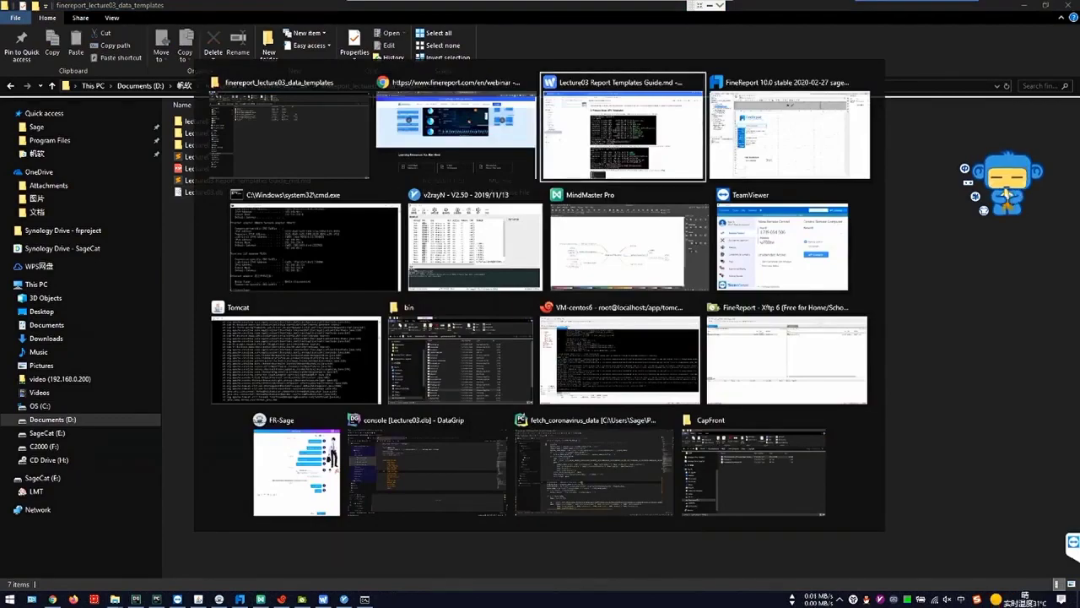
pyautogui.moveTo(356, 155); pyautogui.dragTo(384, 155)
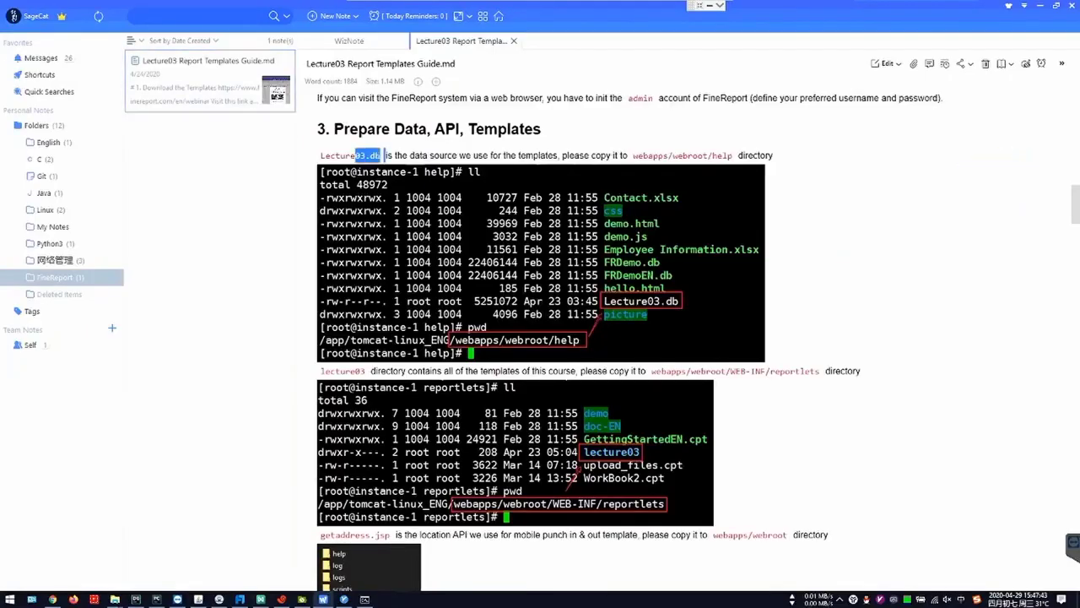
# - Highlight the webapps/webroot/help target path for Lecture03.db in section 3 of the guide
pyautogui.click(328, 156)
pyautogui.moveTo(633, 155); pyautogui.dragTo(732, 155)
pyautogui.click(731, 155)
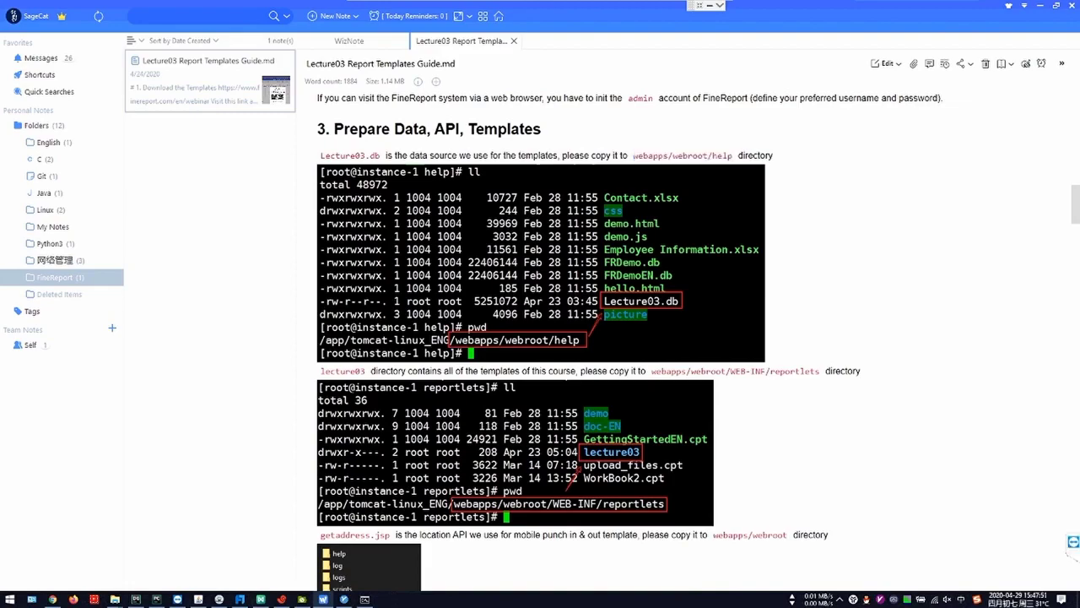
# - Switch to File Explorer, open a new window and locate Lecture03.db in Program Files > apache-tomcat-8.5.49 > webapps > webroot > help
pyautogui.hotkey('alt', 'Tab')
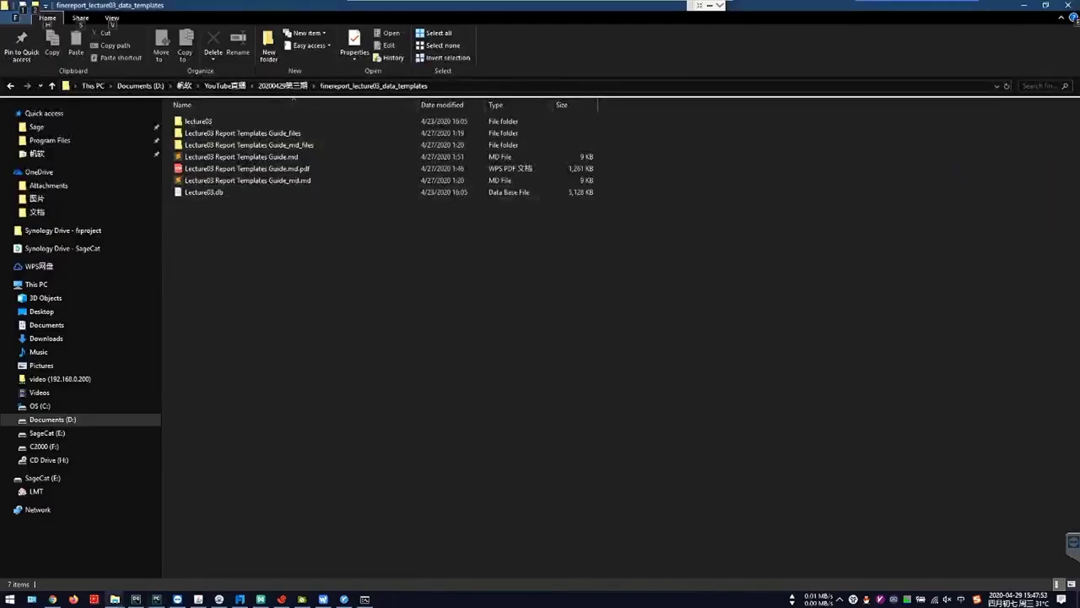
pyautogui.hotkey('alt', 'space')
pyautogui.press('Escape')
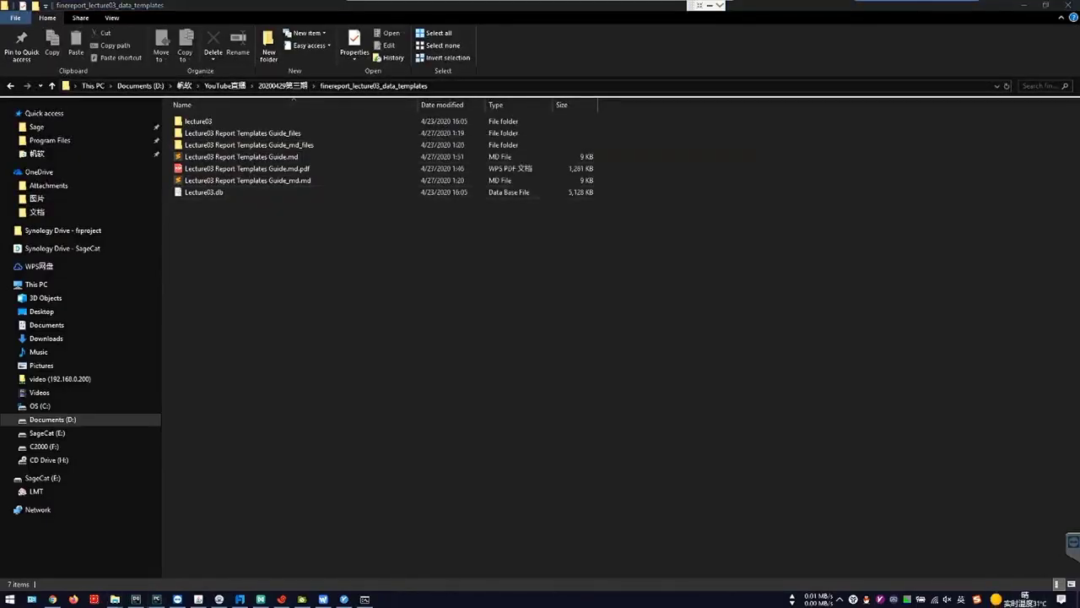
pyautogui.press('super+e')
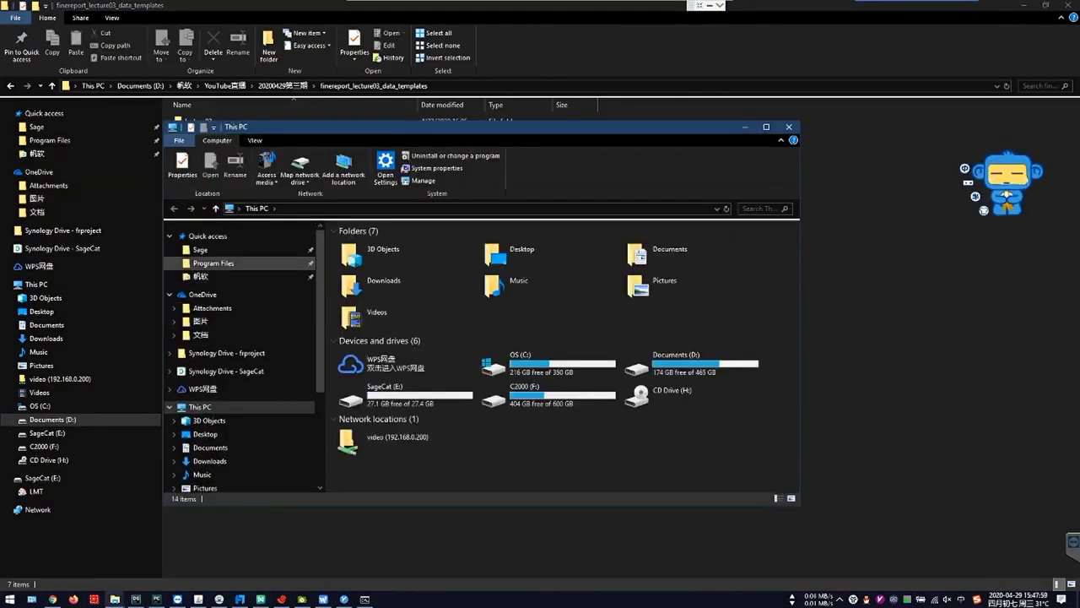
pyautogui.click(213, 264)
pyautogui.doubleClick(376, 244)
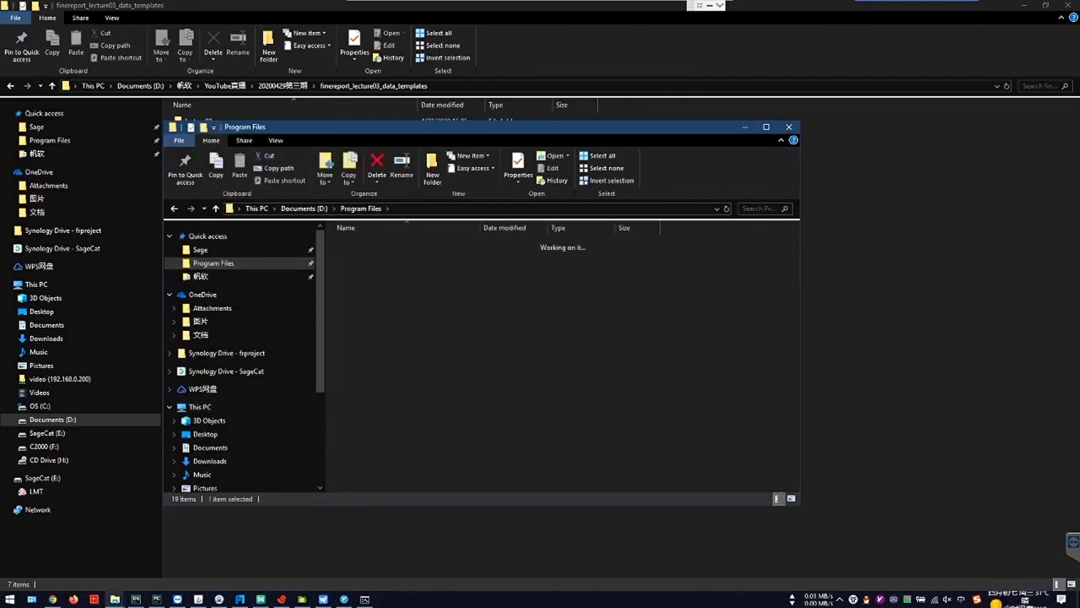
pyautogui.doubleClick(362, 327)
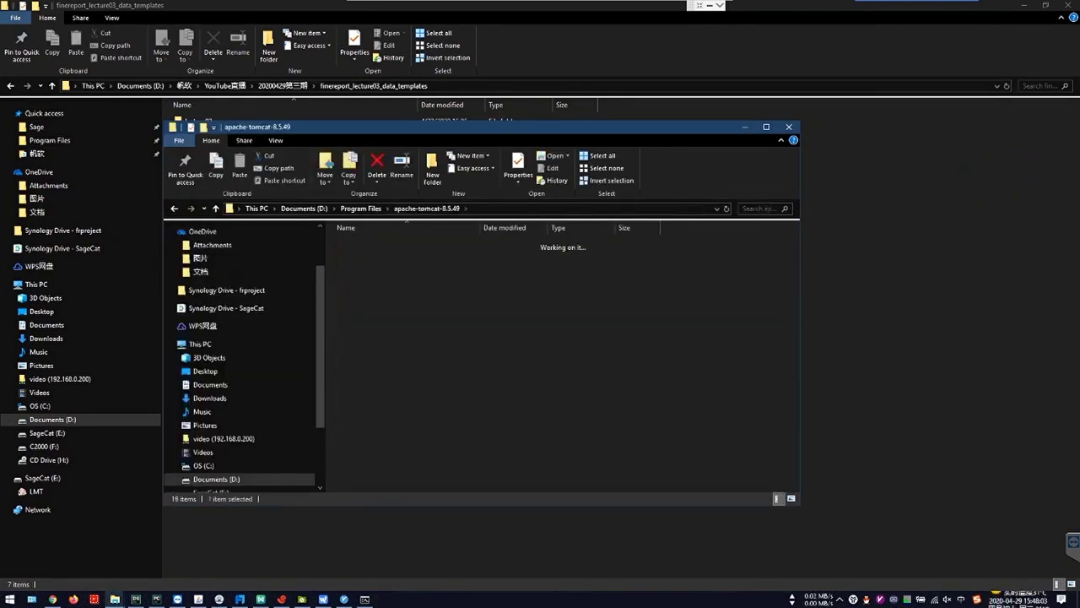
pyautogui.doubleClick(361, 302)
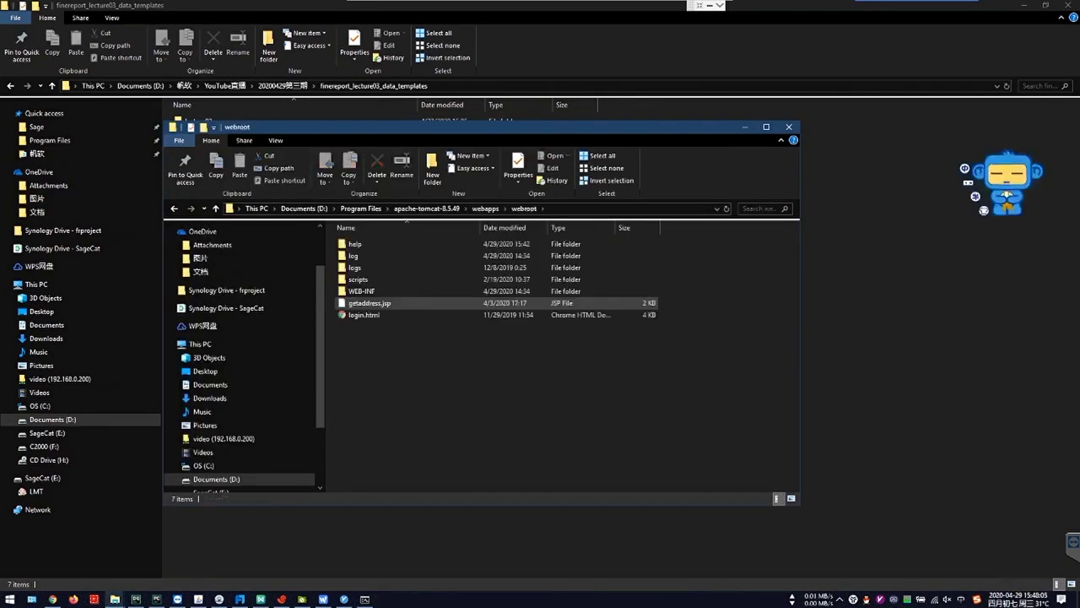
pyautogui.doubleClick(371, 243)
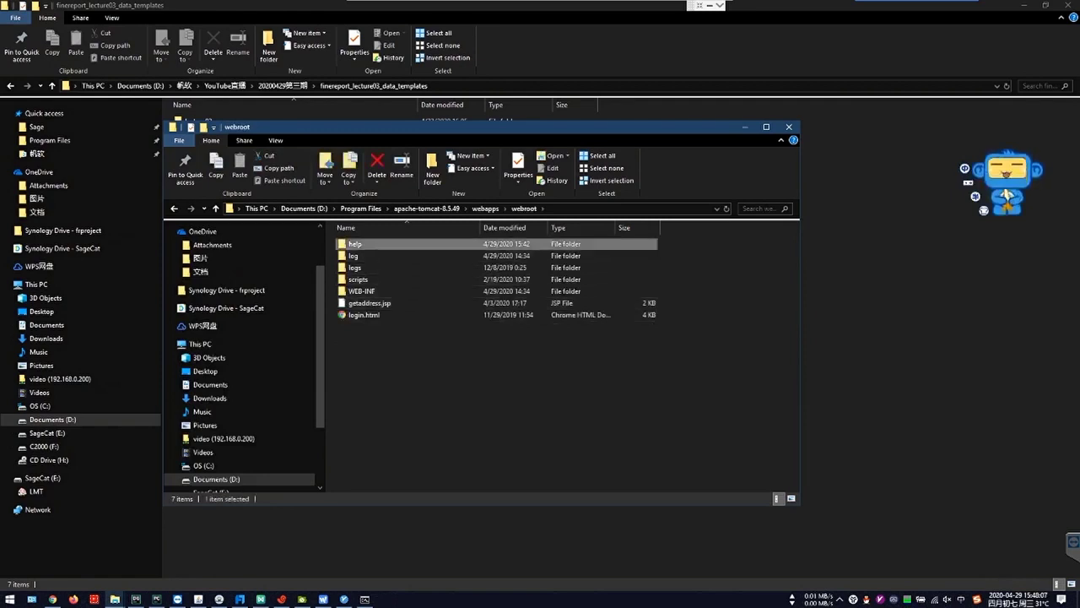
pyautogui.click(378, 386)
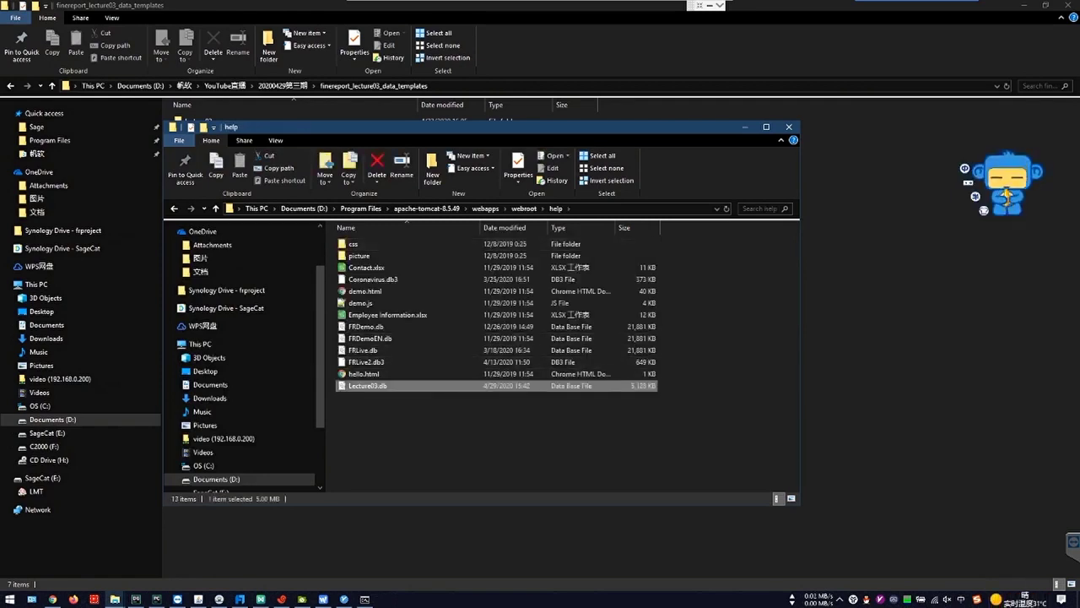
pyautogui.moveTo(468, 131); pyautogui.dragTo(596, 143)
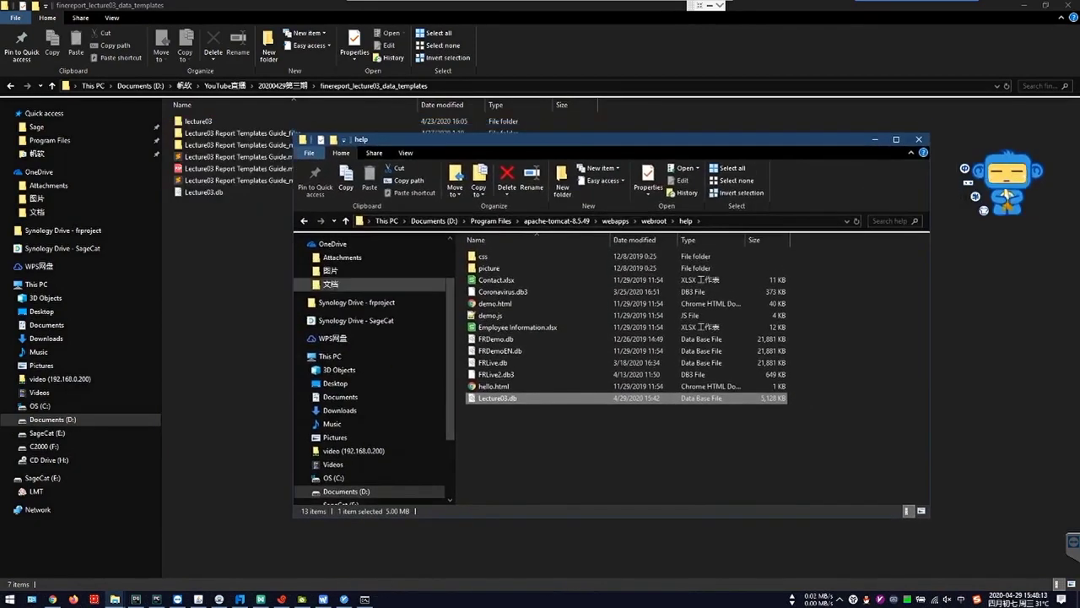
# - Return to the guide in WizNote and highlight the getaddress.jsp file name at the end of section 3
pyautogui.hotkey('alt', 'Tab')
pyautogui.hotkey('alt', 'Tab')
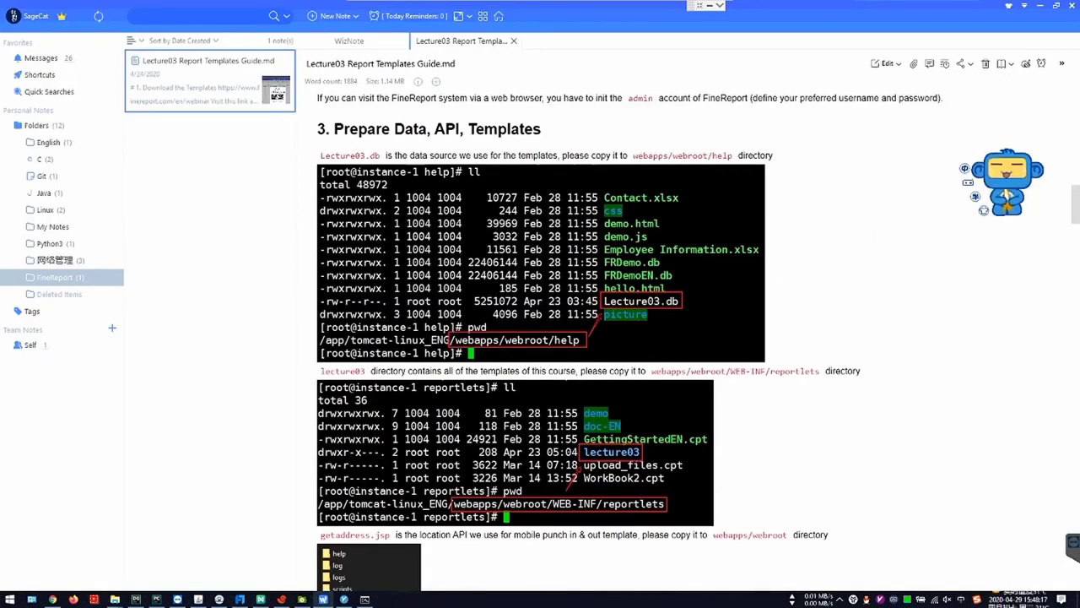
pyautogui.scroll(-2, 591, 338)
pyautogui.moveTo(319, 187); pyautogui.dragTo(384, 366)
pyautogui.click(405, 367)
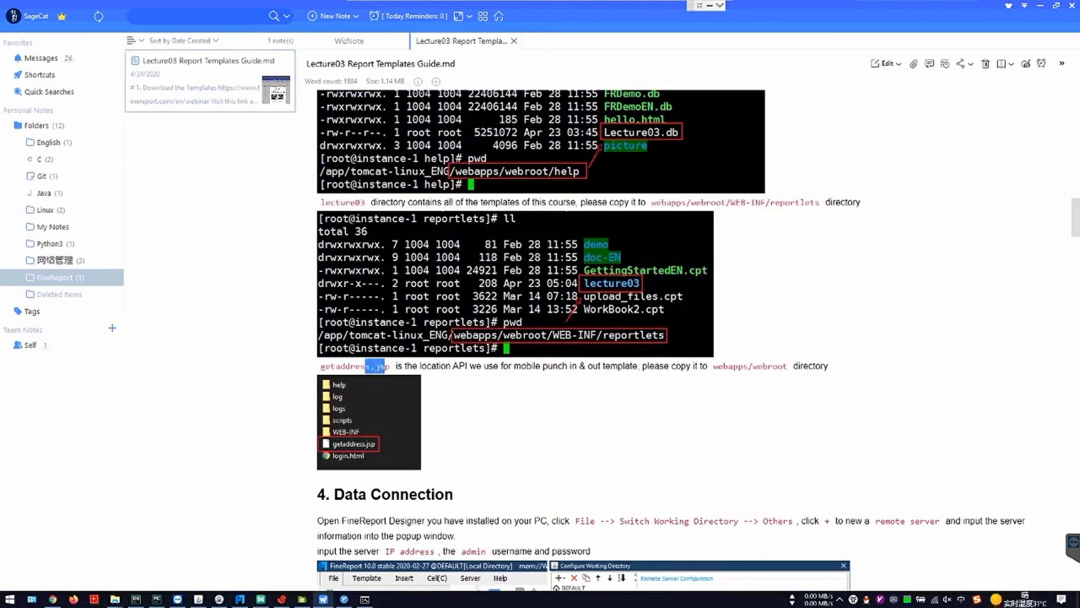
# - Switch to the finereport_lecture03_data_templates folder and look inside its lecture03 and Lecture03 Report Templates Guide_files subfolders
pyautogui.hotkey('alt', 'Tab')
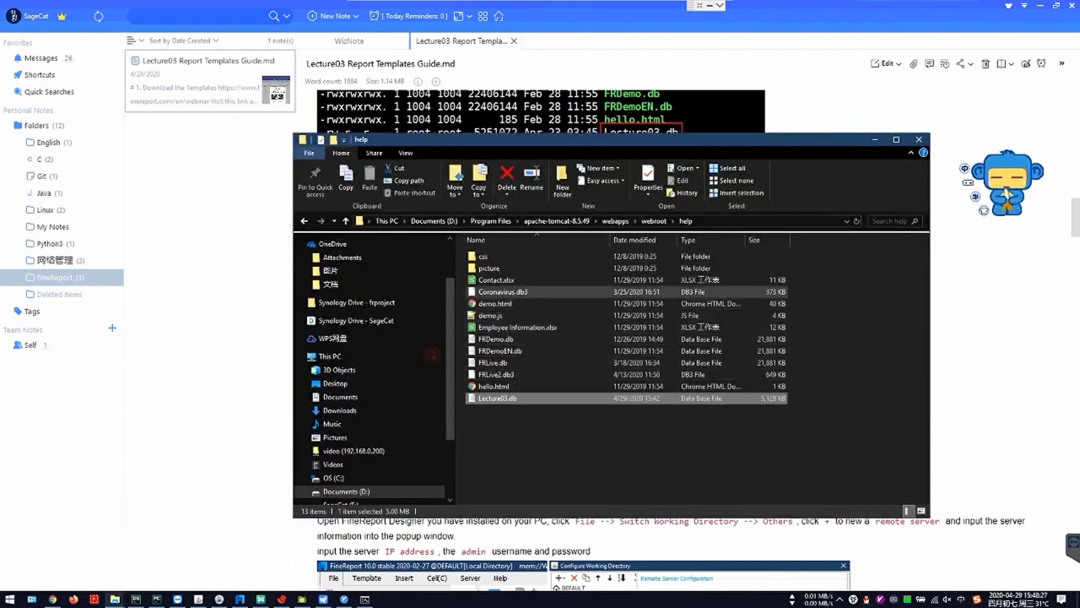
pyautogui.hotkey('alt', 'Tab')
pyautogui.hotkey('alt', 'Tab')
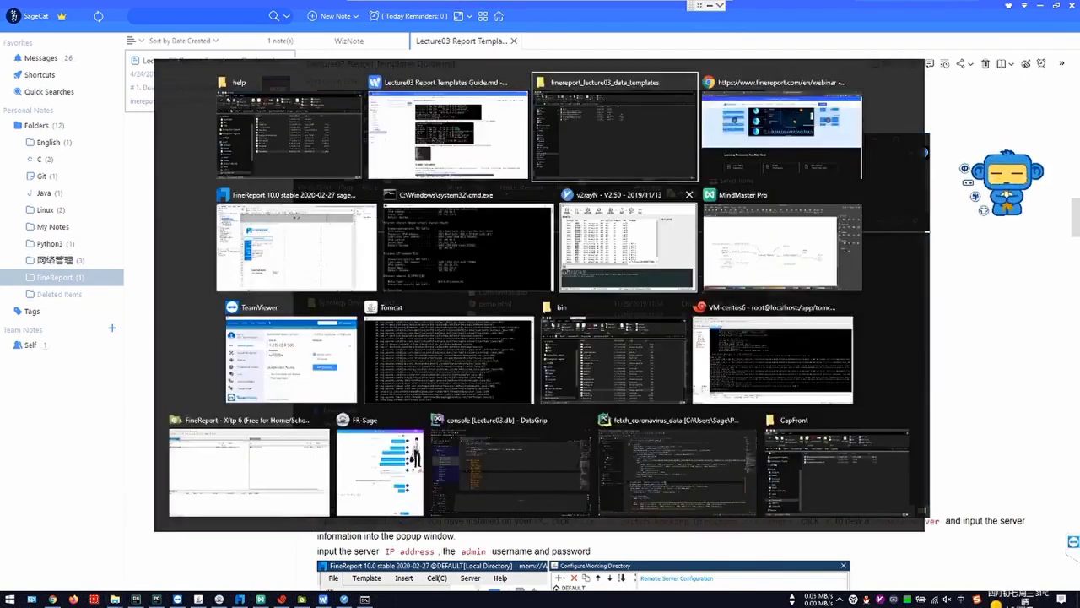
pyautogui.click(584, 160)
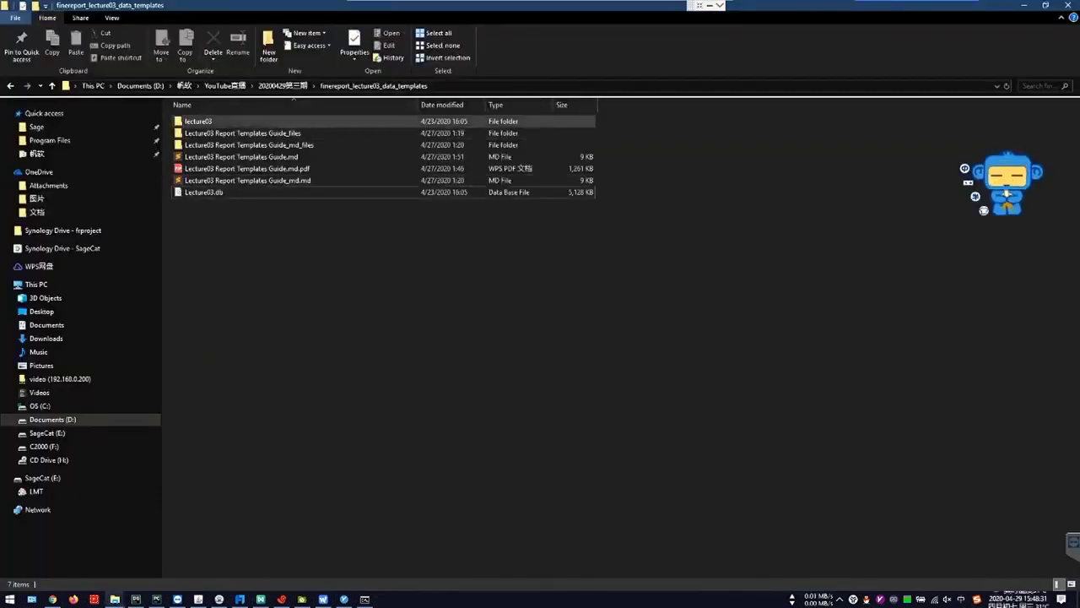
pyautogui.doubleClick(198, 122)
pyautogui.hotkey('alt', 'Left')
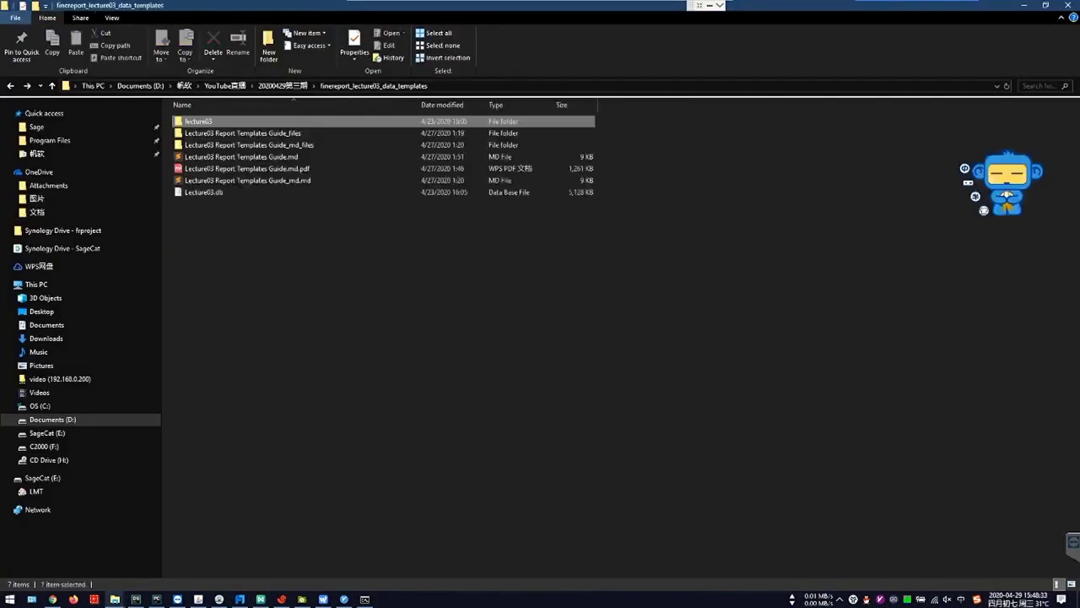
pyautogui.press('Down')
pyautogui.press('Return')
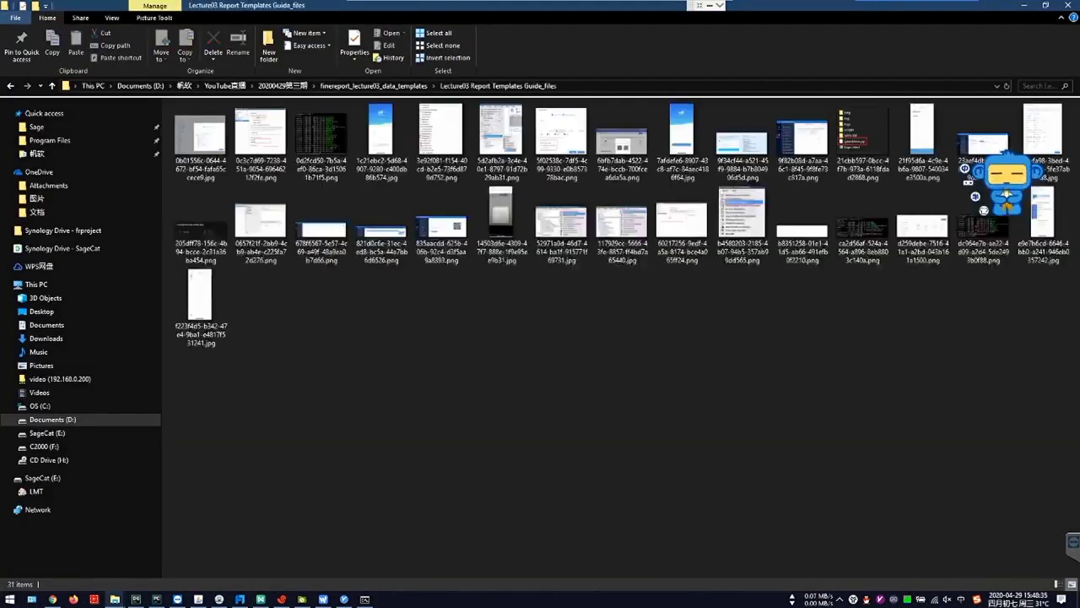
pyautogui.hotkey('alt', 'Left')
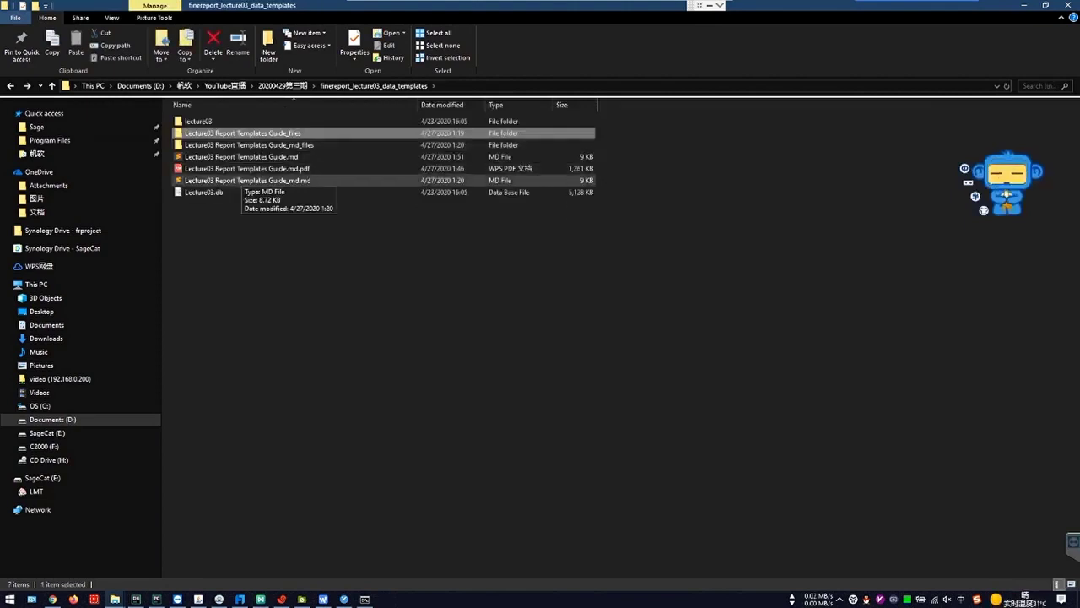
# - Revisit the FineReport webinar page in the browser, return to File Explorer and locate getaddress.jsp in webapps > webroot
pyautogui.hotkey('alt', 'Tab')
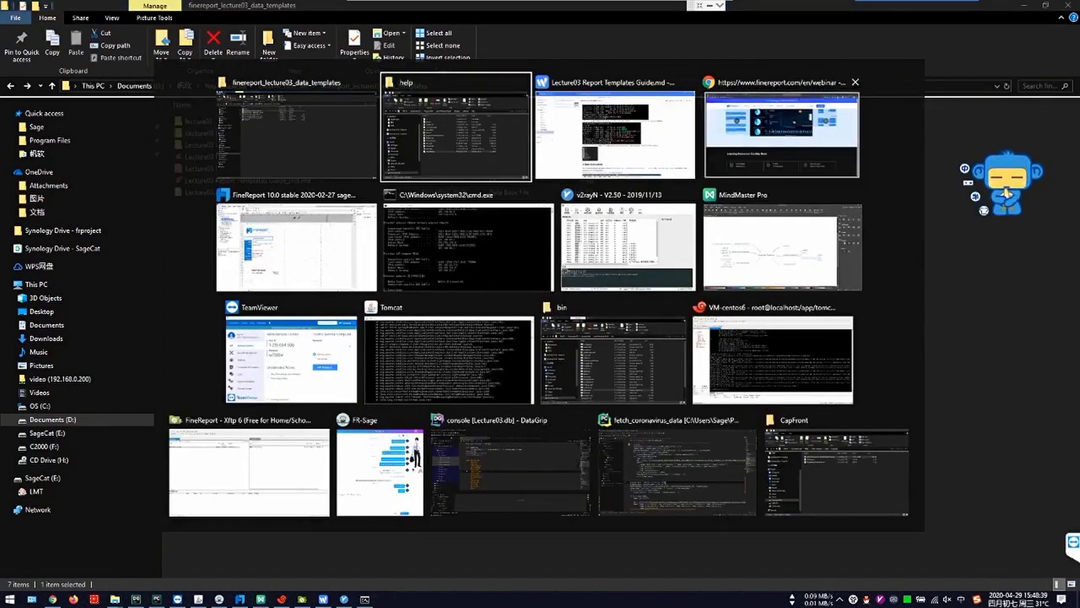
pyautogui.click(782, 135)
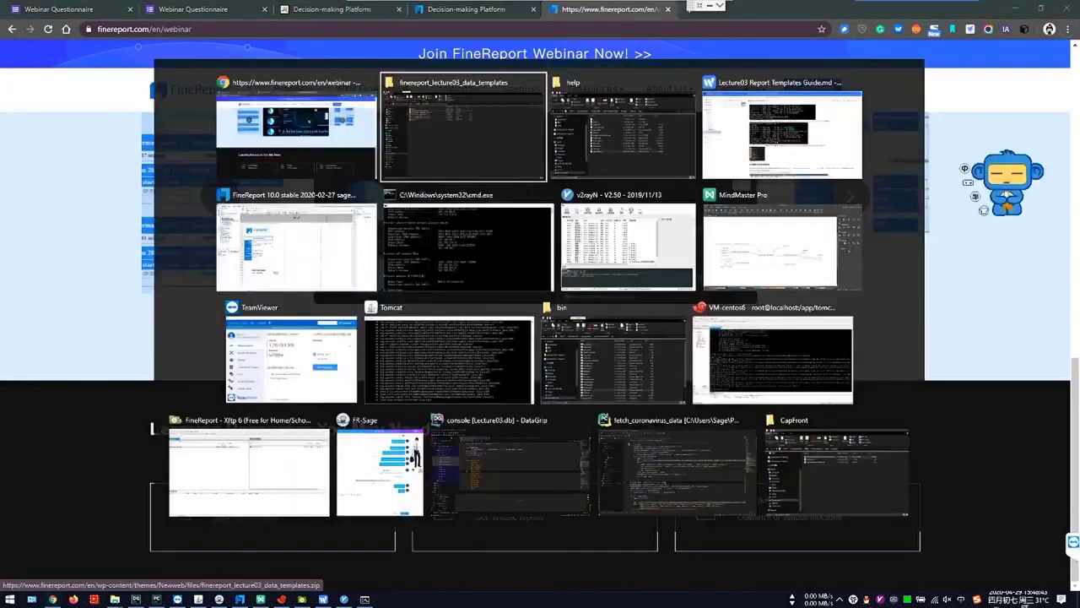
pyautogui.hotkey('alt', 'Tab')
pyautogui.hotkey('alt', 'Tab')
pyautogui.hotkey('alt', 'shift', 'Tab')
pyautogui.hotkey('alt', 'Tab')
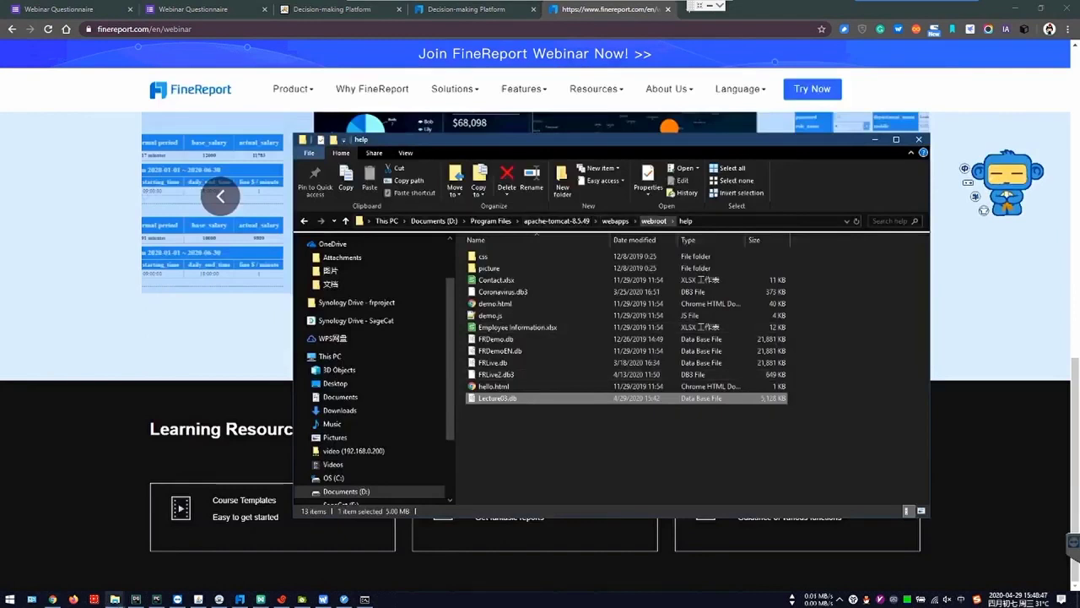
pyautogui.click(654, 221)
pyautogui.click(499, 315)
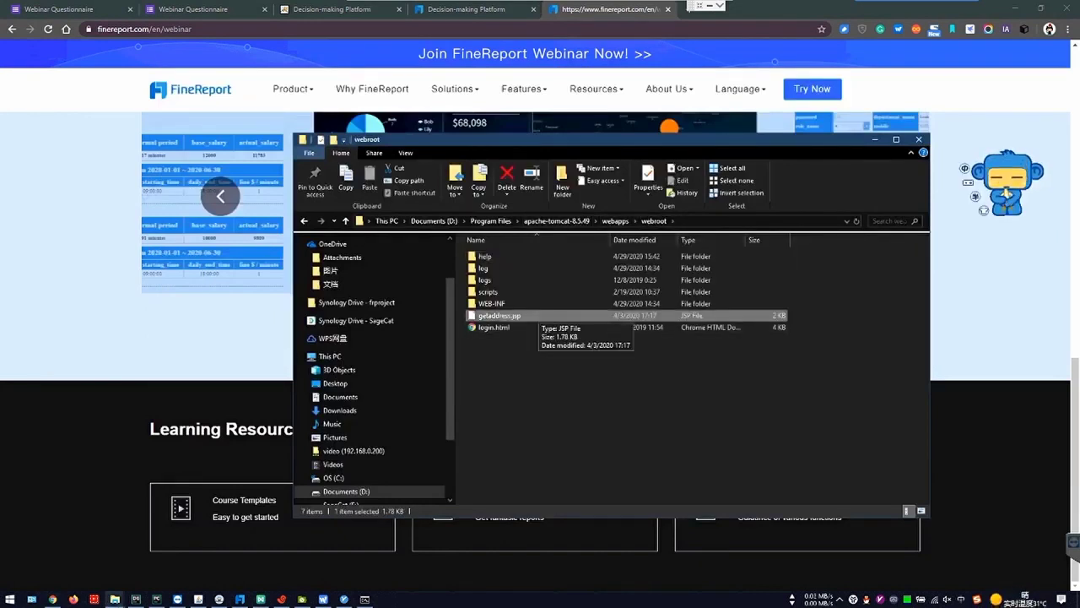
pyautogui.click(545, 358)
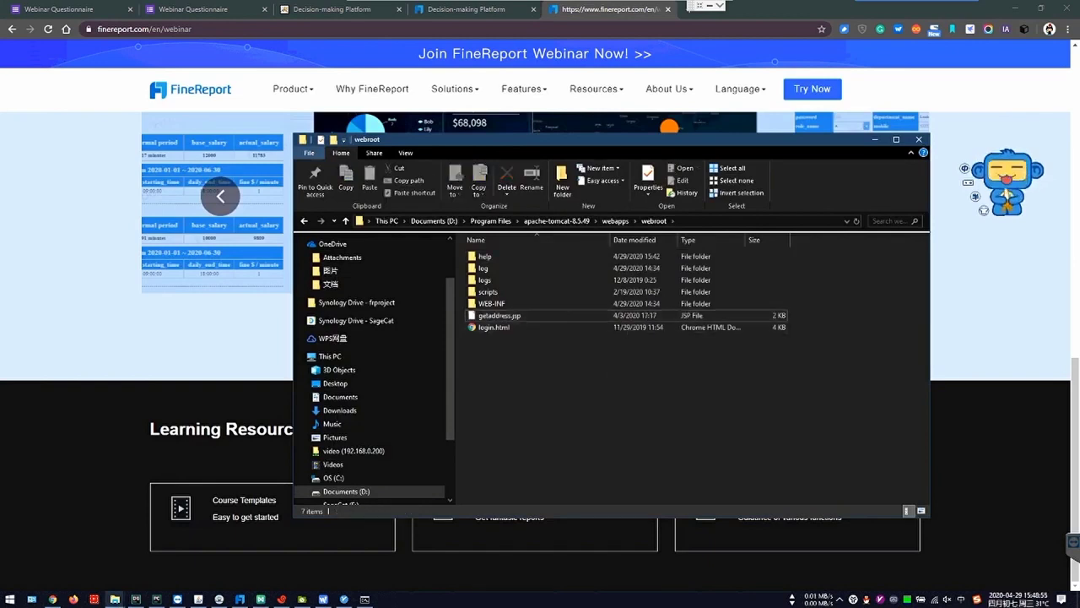
# - Return to the guide in WizNote and read the start of section 4, Data Connection
pyautogui.hotkey('alt', 'Tab')
pyautogui.hotkey('alt', 'Tab')
pyautogui.hotkey('alt', 'Tab')
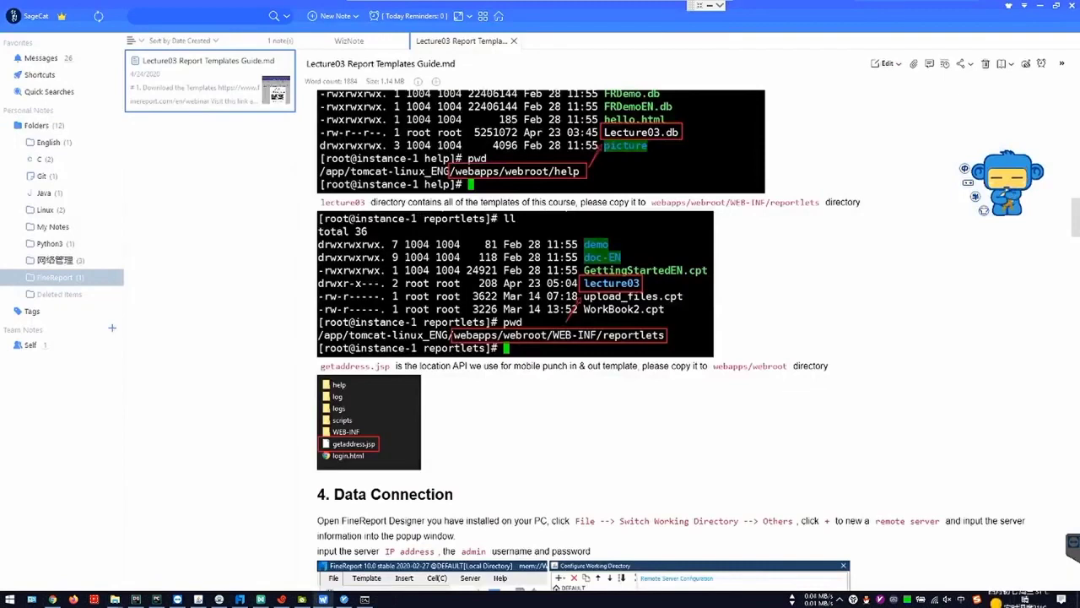
pyautogui.scroll(-3, 582, 337)
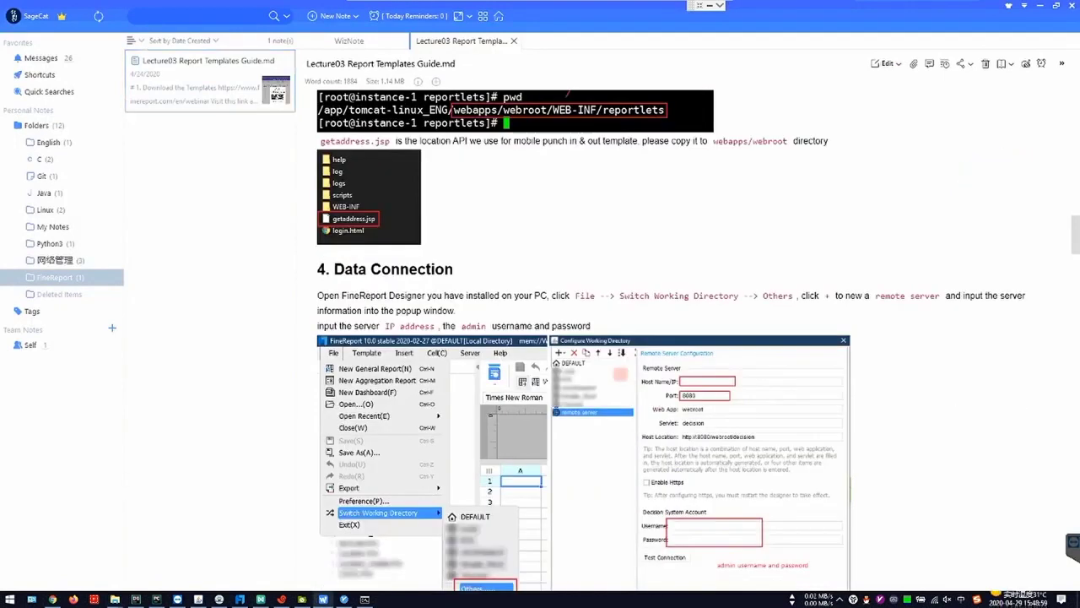
pyautogui.scroll(-2, 582, 338)
# - Switch to FineReport Designer, show the remote option for adding an entry in Configure Working Directory, and close the dialog without saving
pyautogui.hotkey('alt', 'Tab')
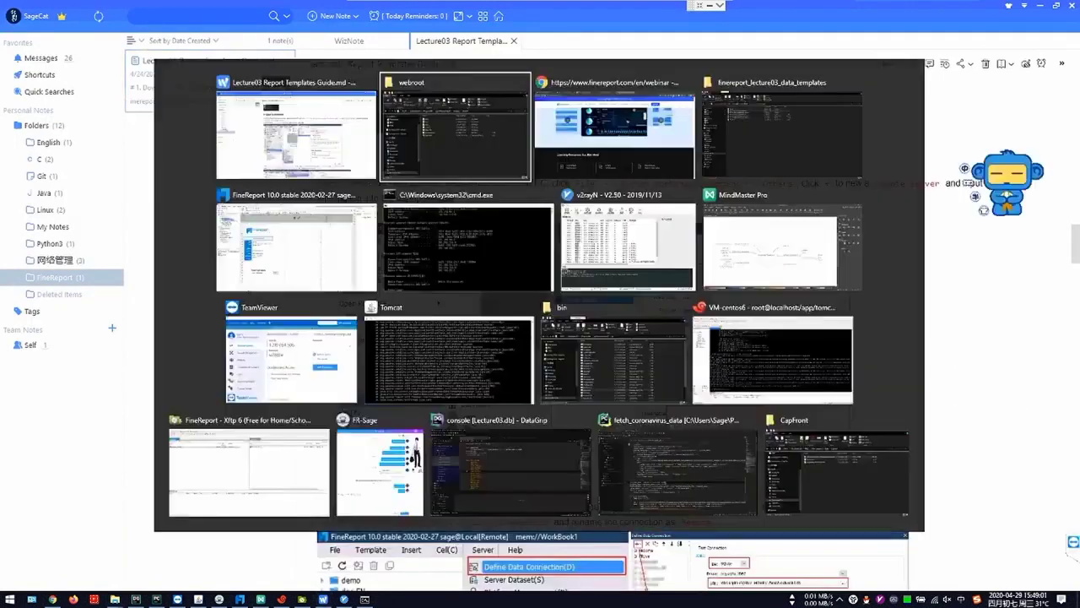
pyautogui.hotkey('alt', 'Tab')
pyautogui.hotkey('alt', 'Tab')
pyautogui.hotkey('alt', 'Tab')
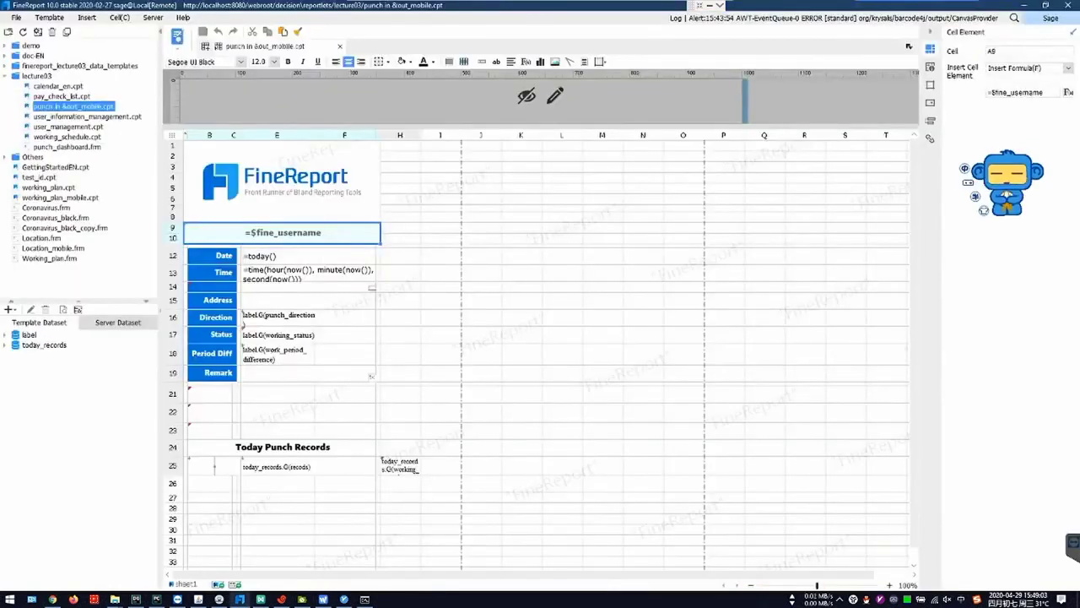
pyautogui.click(16, 17)
pyautogui.moveTo(64, 178)
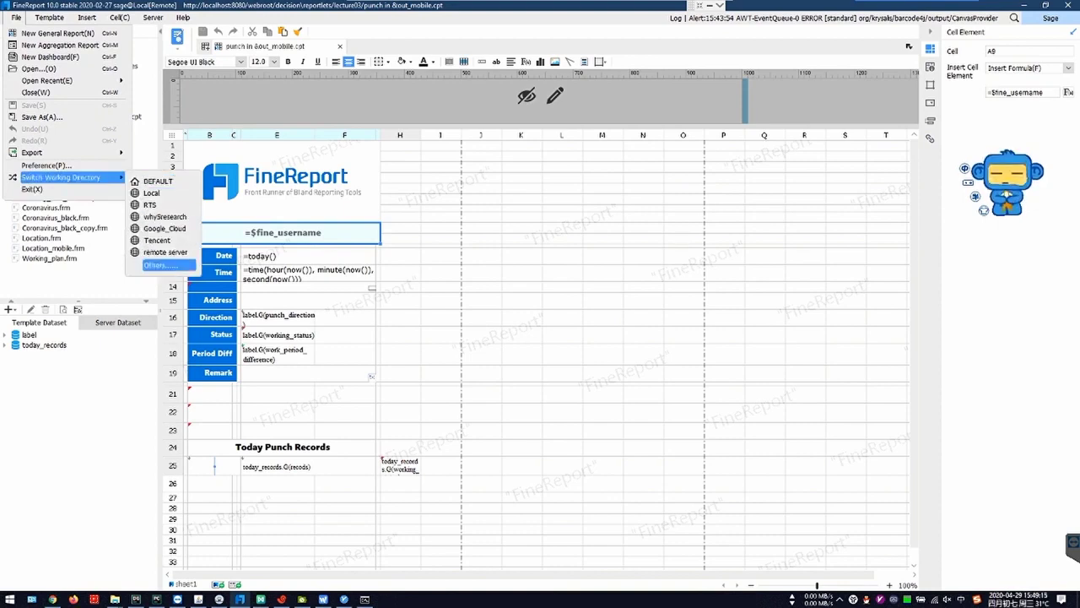
pyautogui.click(160, 265)
pyautogui.click(369, 145)
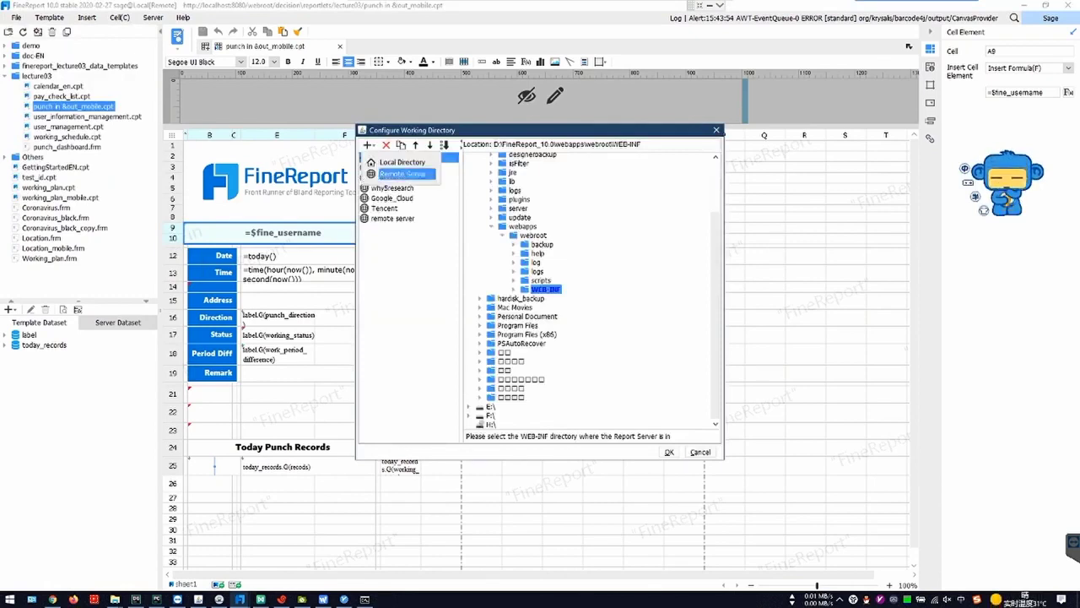
pyautogui.click(402, 174)
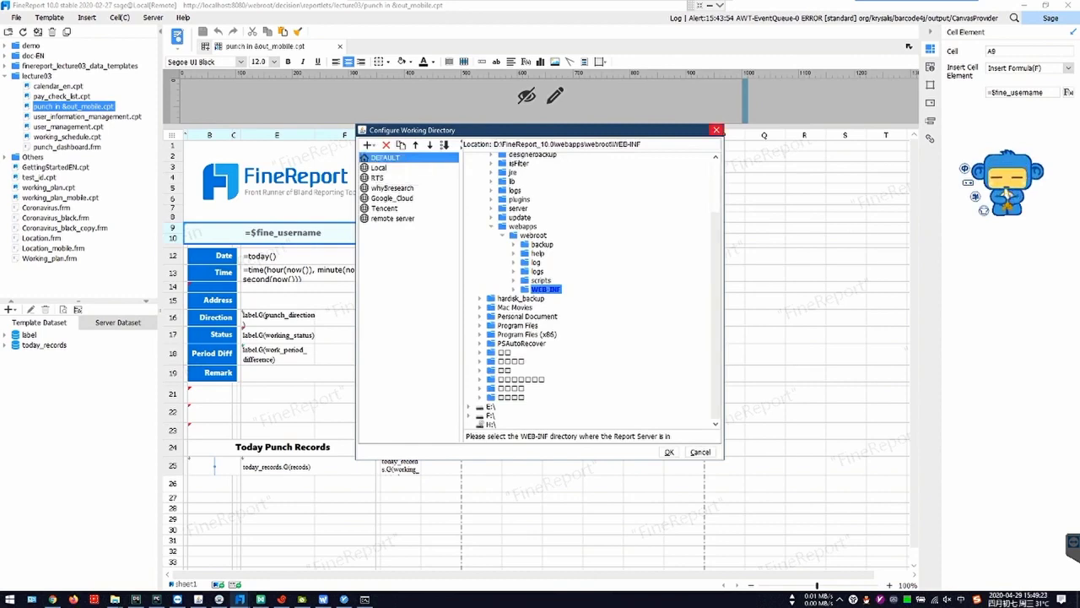
pyautogui.click(716, 130)
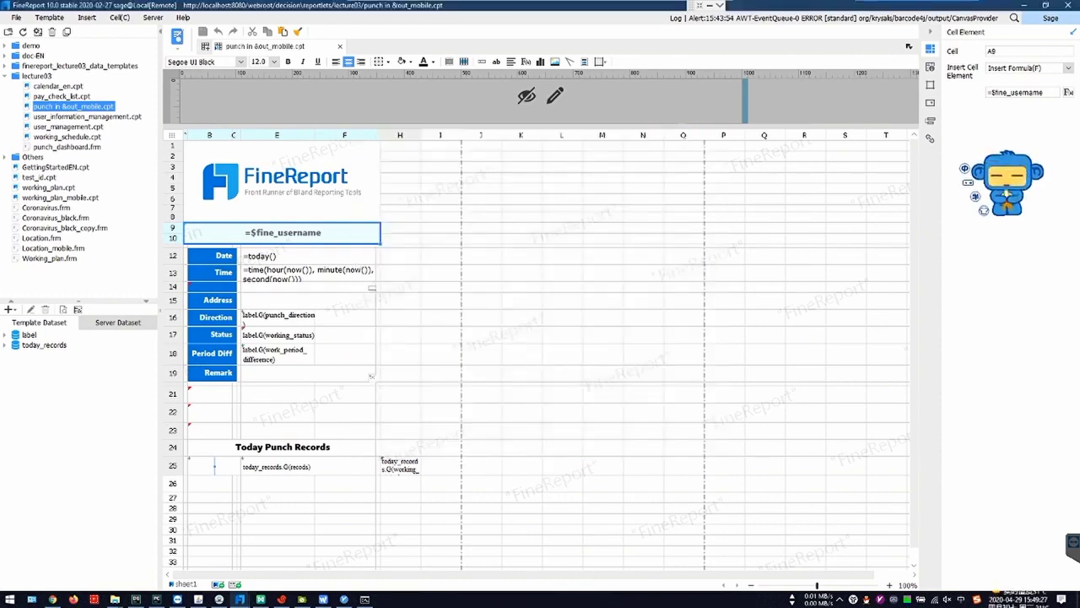
# - Select the lecture03 template folder, check the Tomcat console window, and return to the guide's Data Connection section in WizNote
pyautogui.click(38, 76)
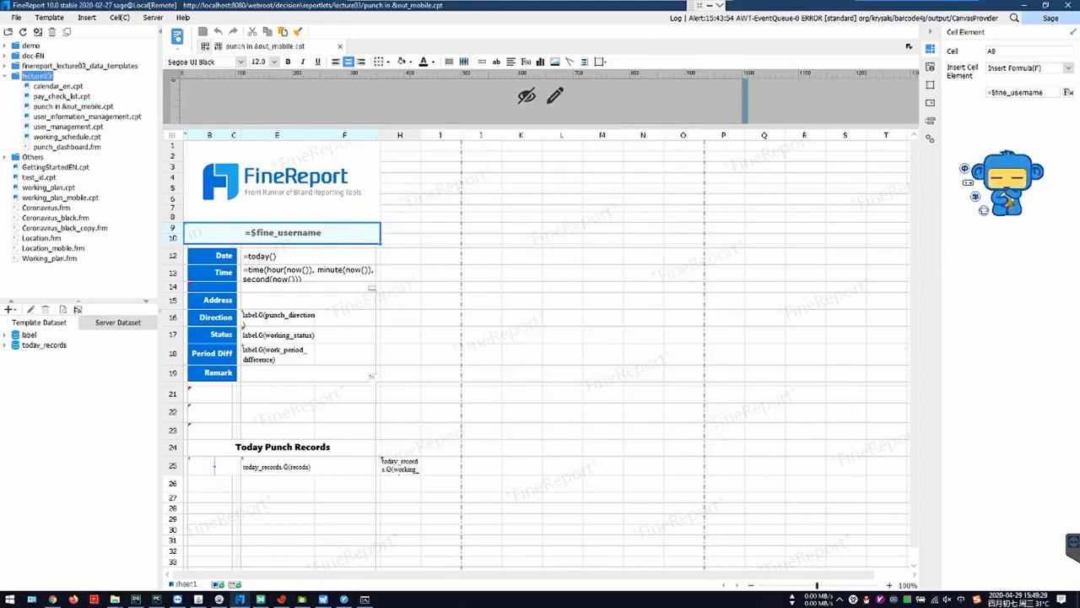
pyautogui.click(198, 599)
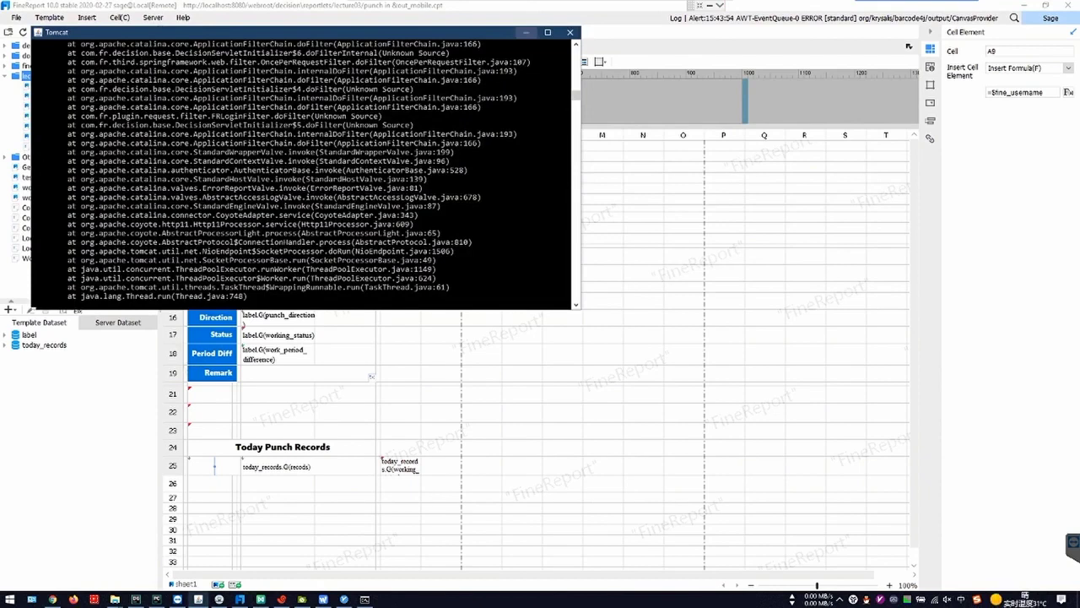
pyautogui.click(525, 32)
pyautogui.hotkey('alt', 'Tab')
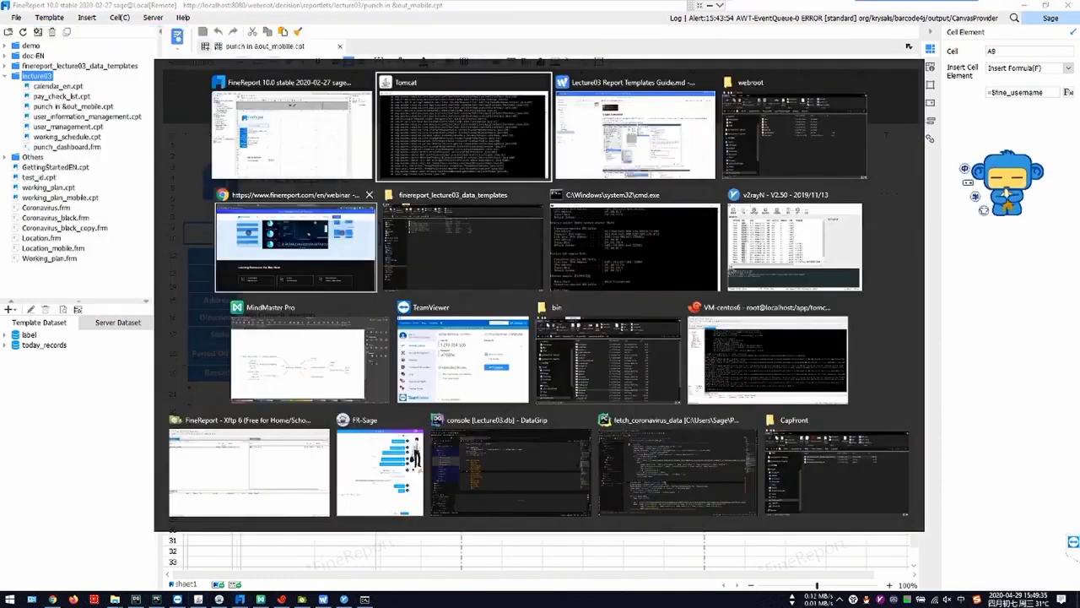
pyautogui.click(634, 135)
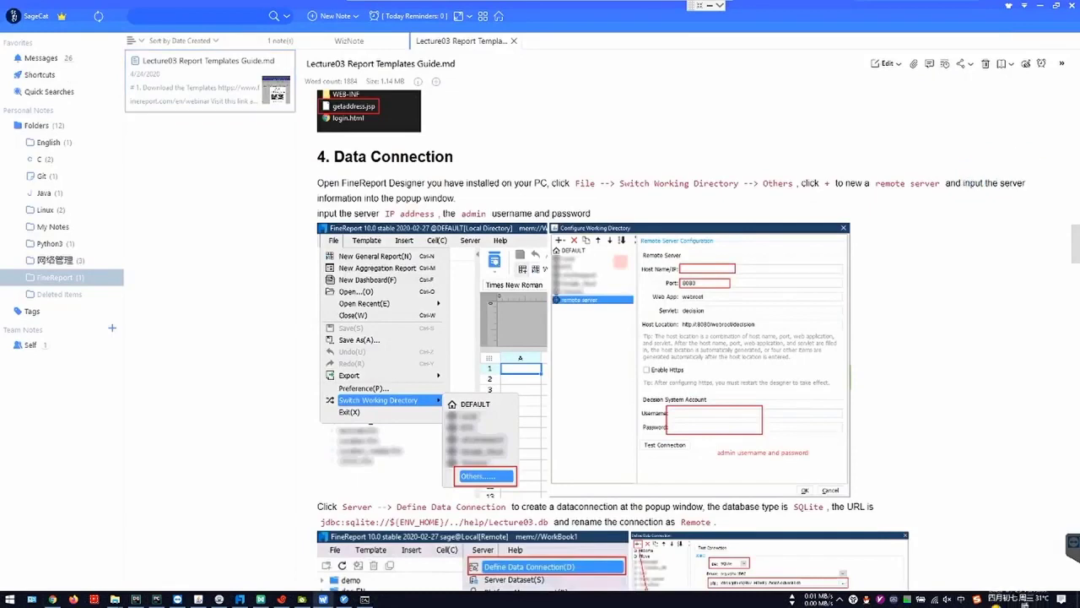
# - Read the guide's Data Connection section in WizNote, from the remote server setup through the user_info server dataset instructions
pyautogui.scroll(-1, 613, 338)
pyautogui.scroll(2, 612, 338)
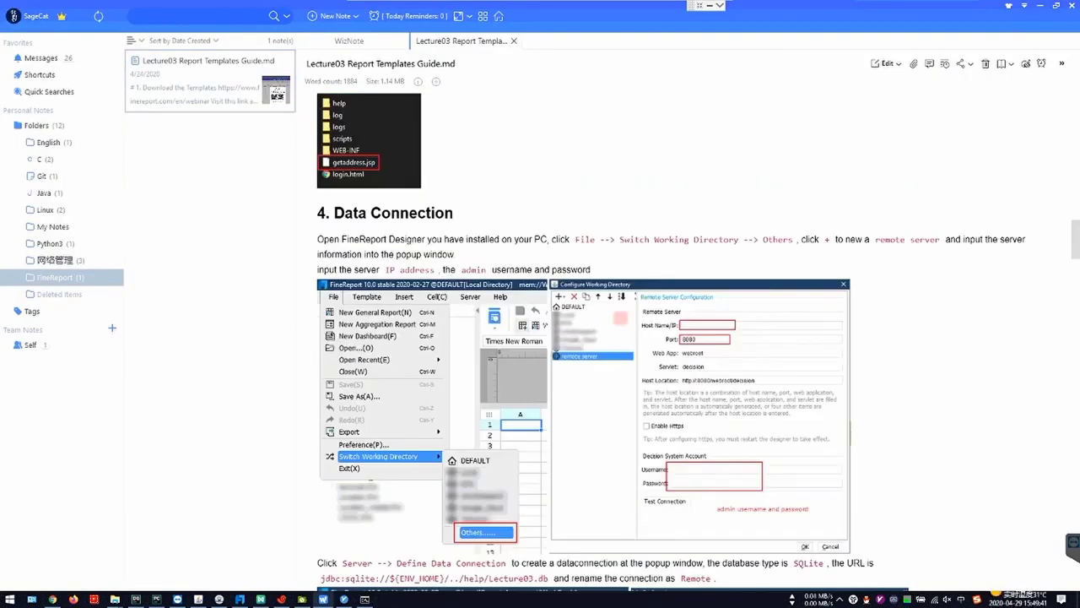
pyautogui.hotkey('alt', 'Tab')
pyautogui.hotkey('alt', 'Tab')
pyautogui.hotkey('alt', 'shift', 'Tab')
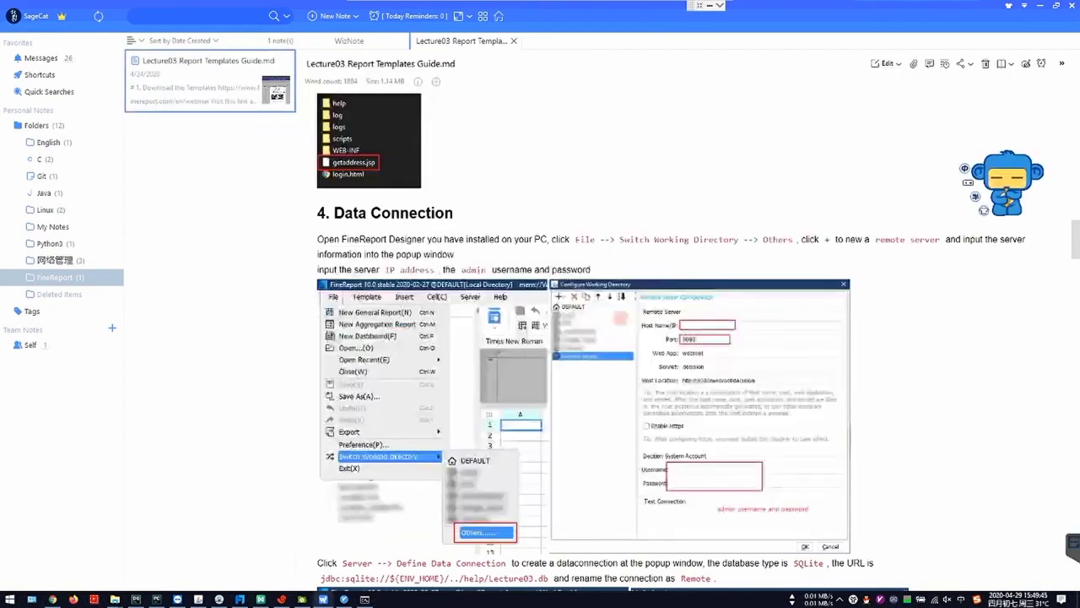
pyautogui.scroll(-3, 612, 320)
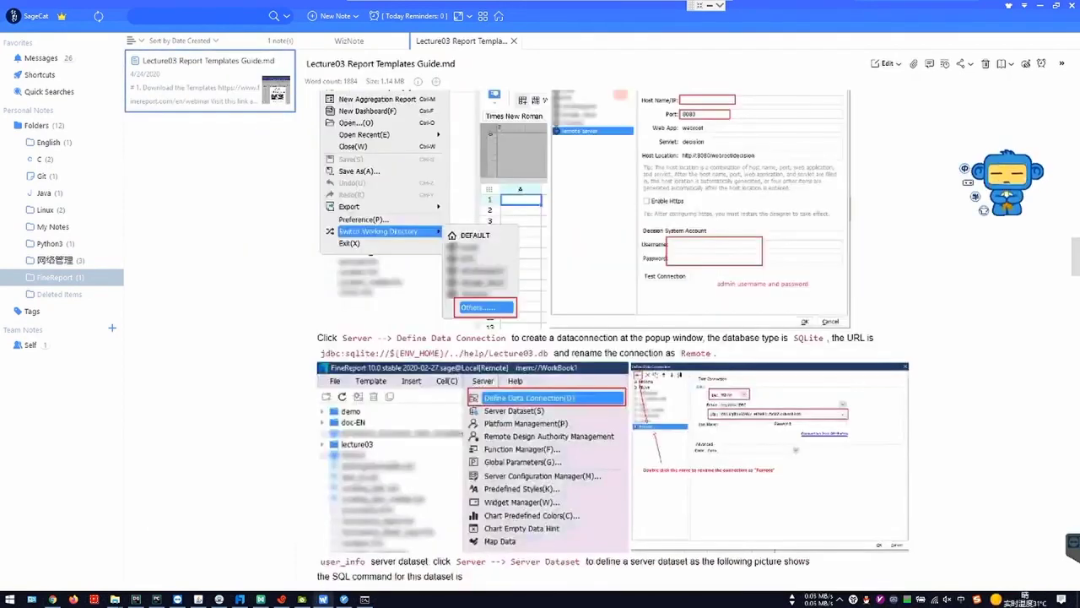
pyautogui.scroll(-2, 612, 337)
pyautogui.scroll(-5, 612, 338)
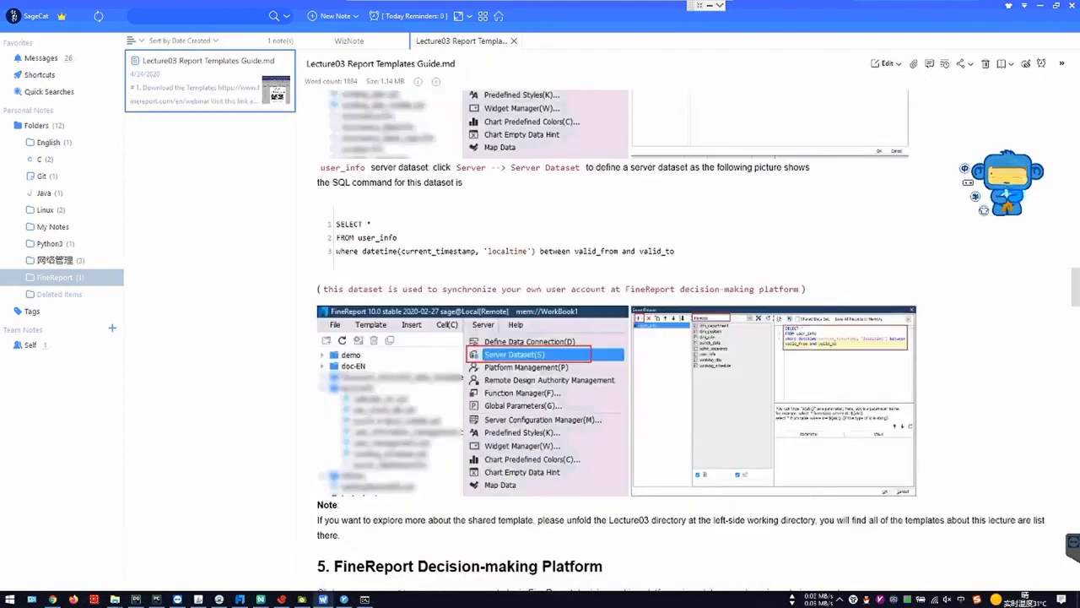
pyautogui.scroll(3, 612, 337)
# - Switch to FineReport Designer, view the user_info query in the Server Dataset dialog, and close the dialog
pyautogui.hotkey('alt', 'Tab')
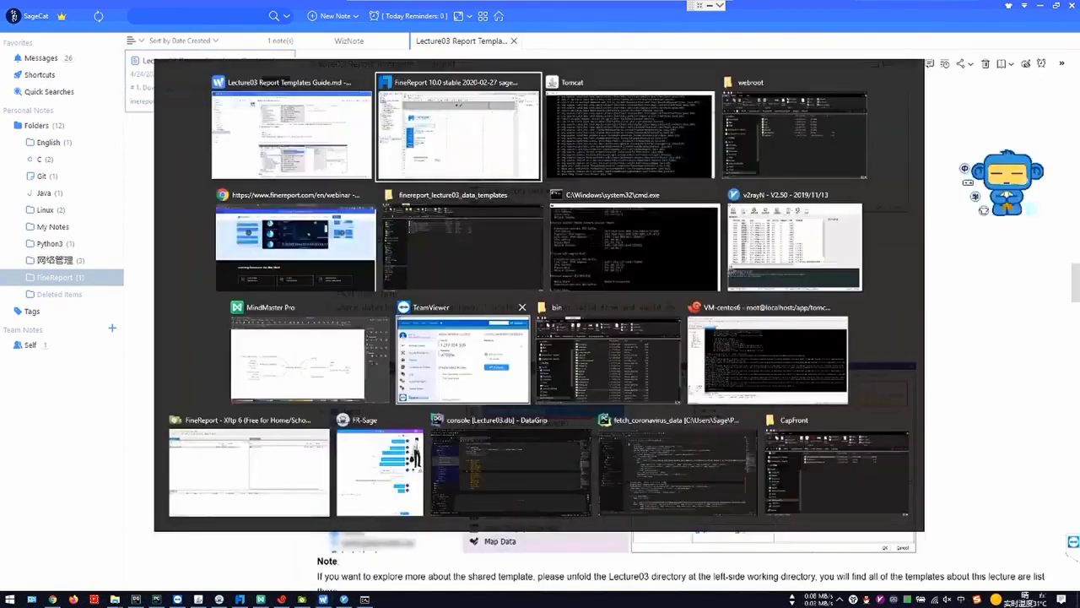
pyautogui.click(153, 17)
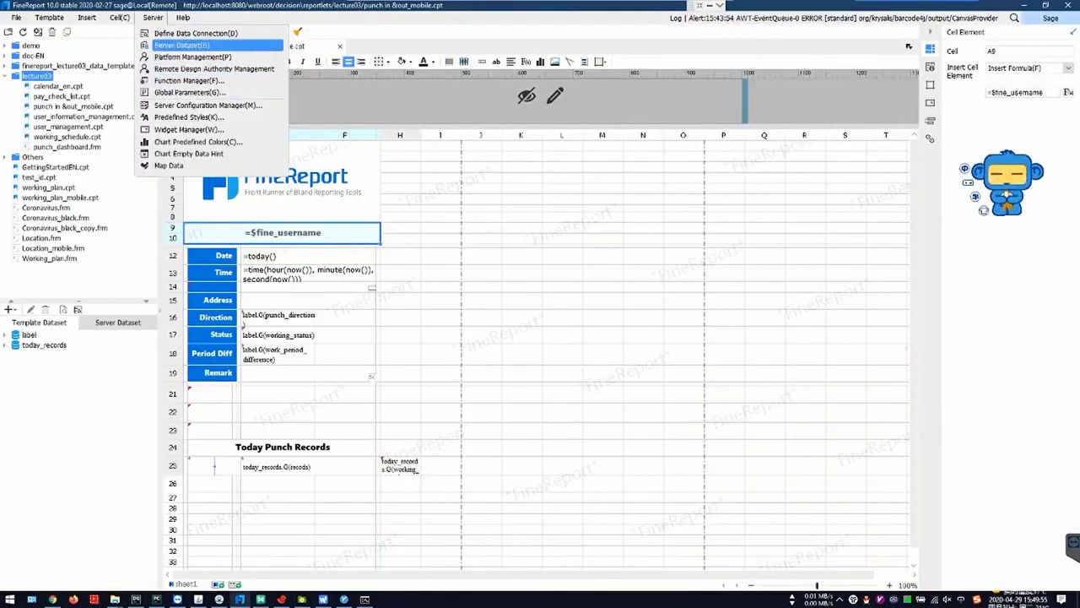
pyautogui.press('Return')
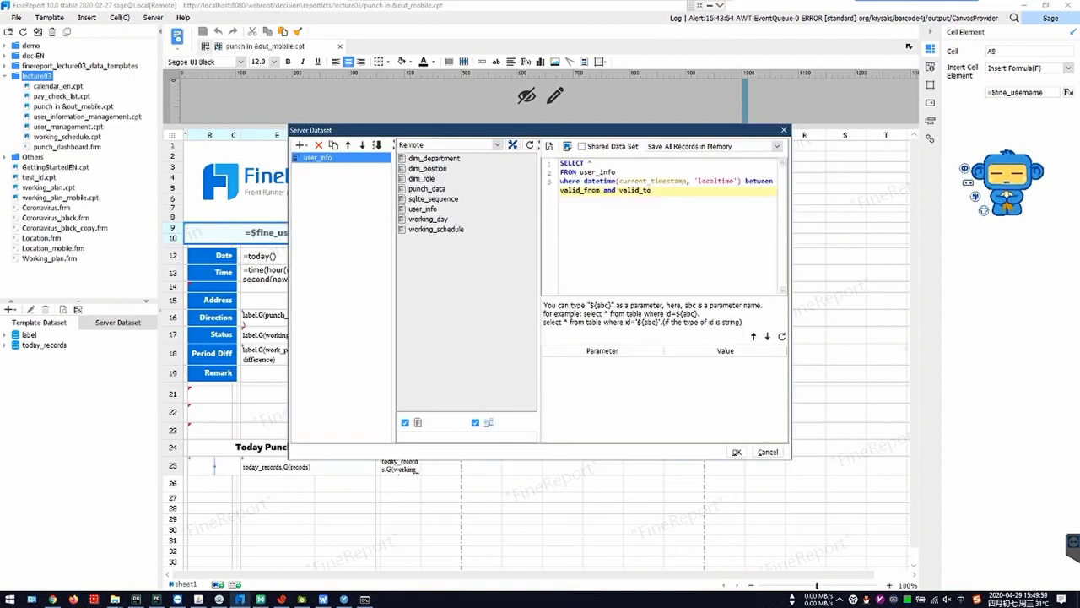
pyautogui.click(784, 129)
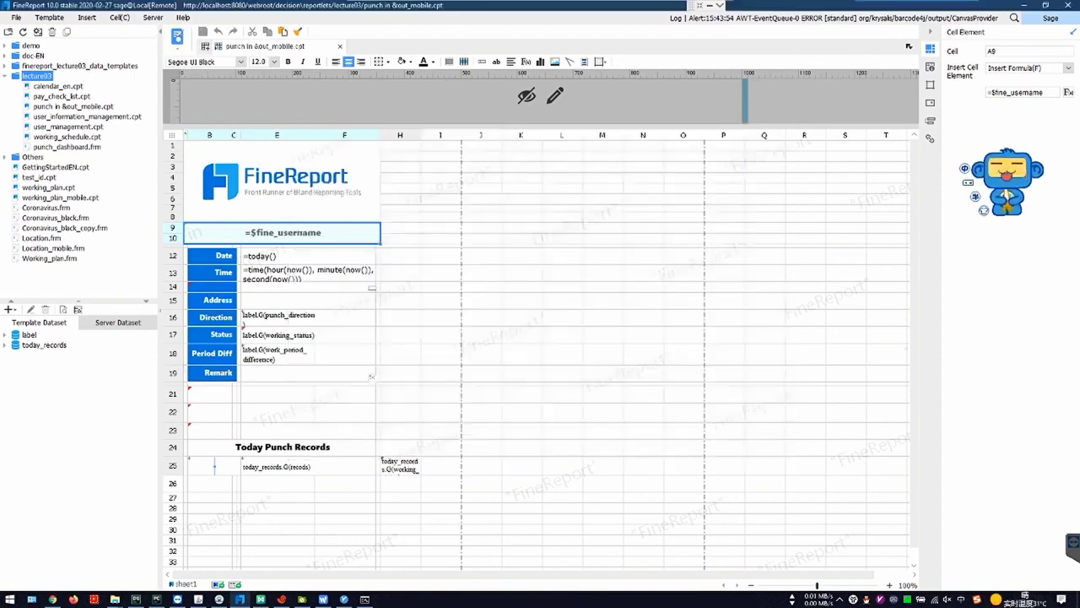
# - Open Define Data Connection, review the guide's connection instructions in WizNote, and return to the dialog in FineReport Designer
pyautogui.click(153, 18)
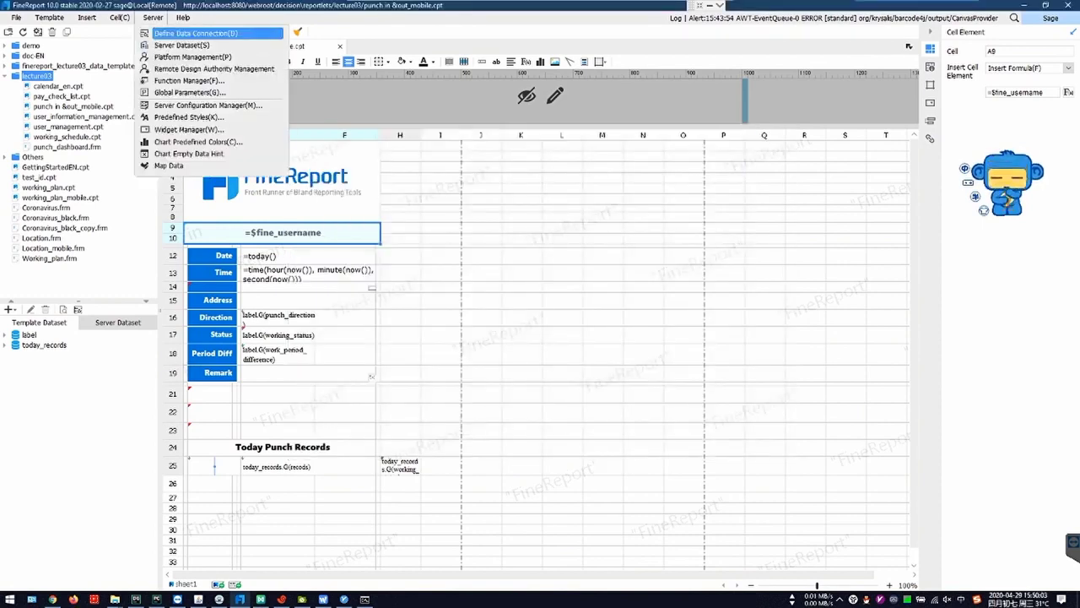
pyautogui.press('Return')
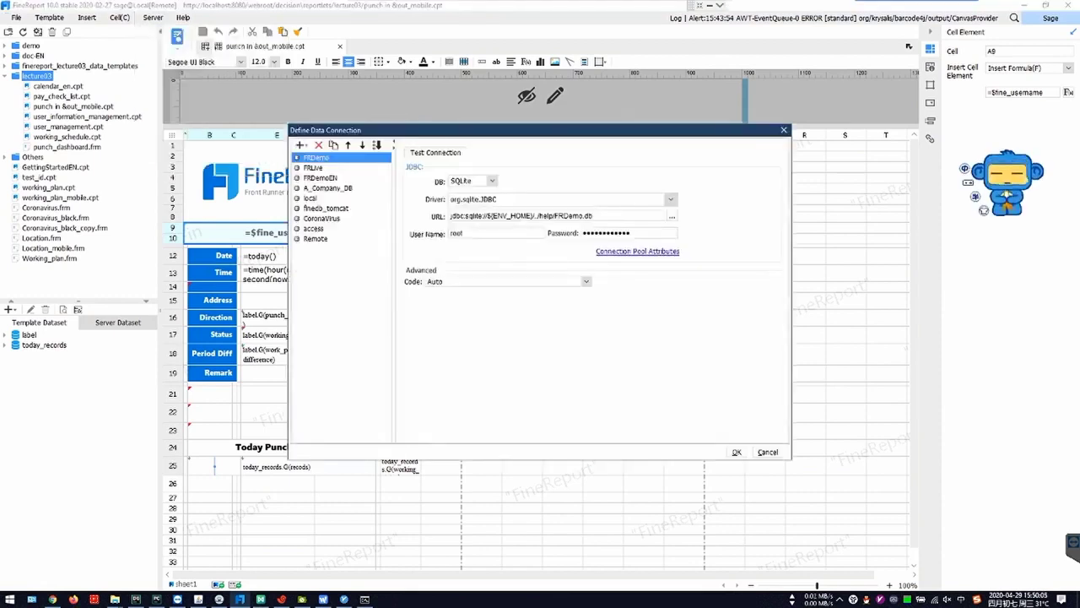
pyautogui.hotkey('alt', 'Tab')
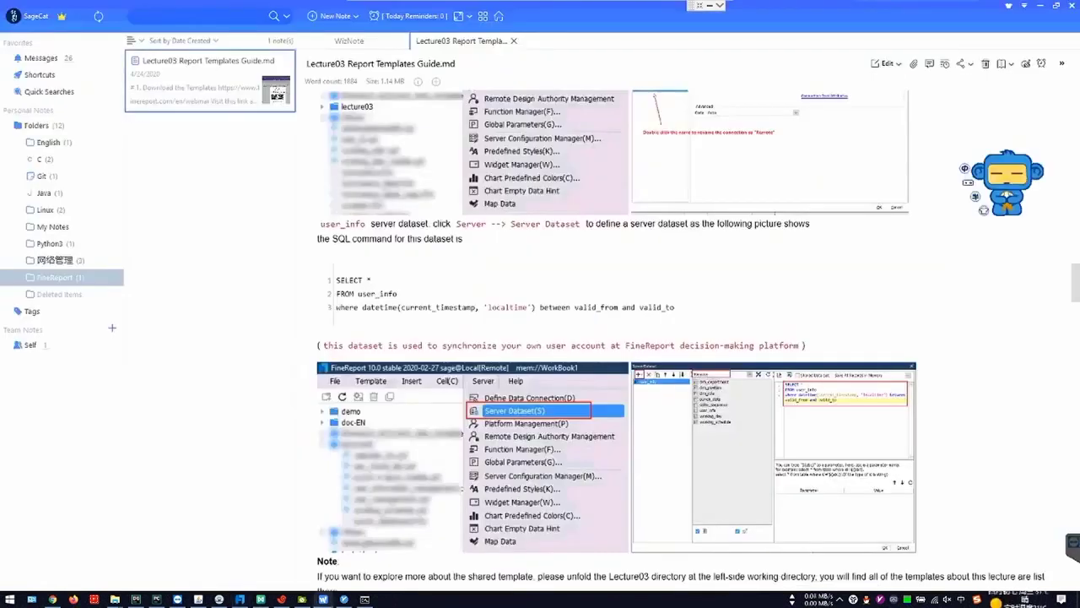
pyautogui.scroll(5, 613, 338)
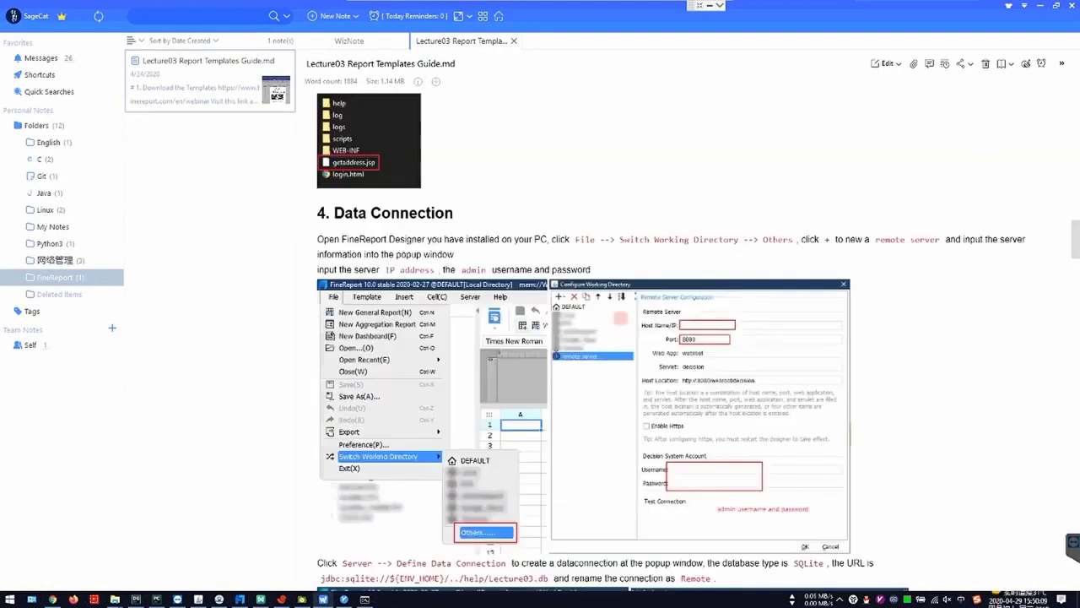
pyautogui.scroll(-3, 613, 338)
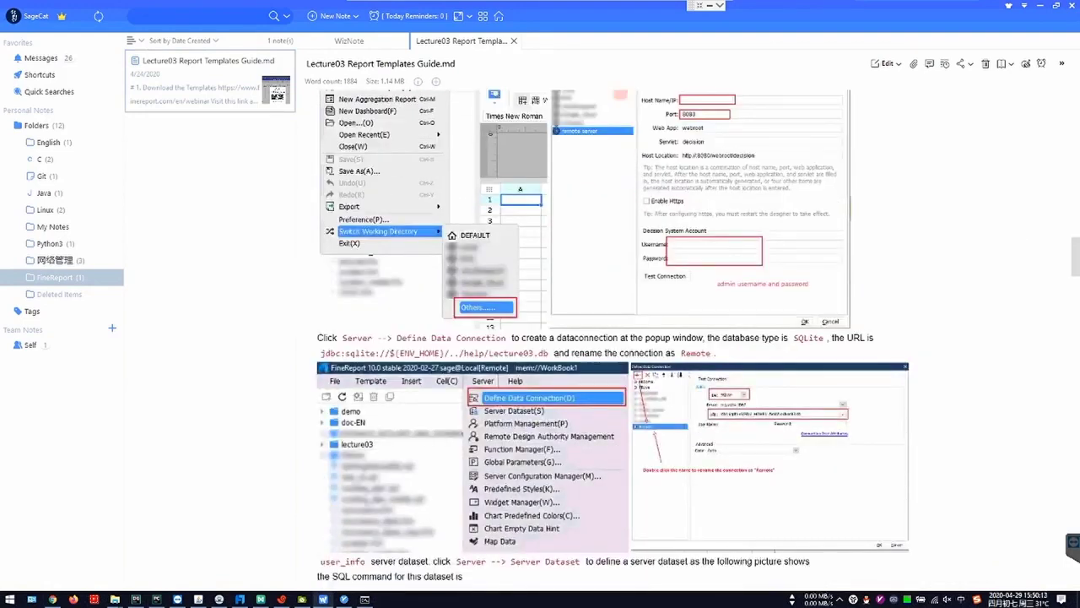
pyautogui.hotkey('alt', 'Tab')
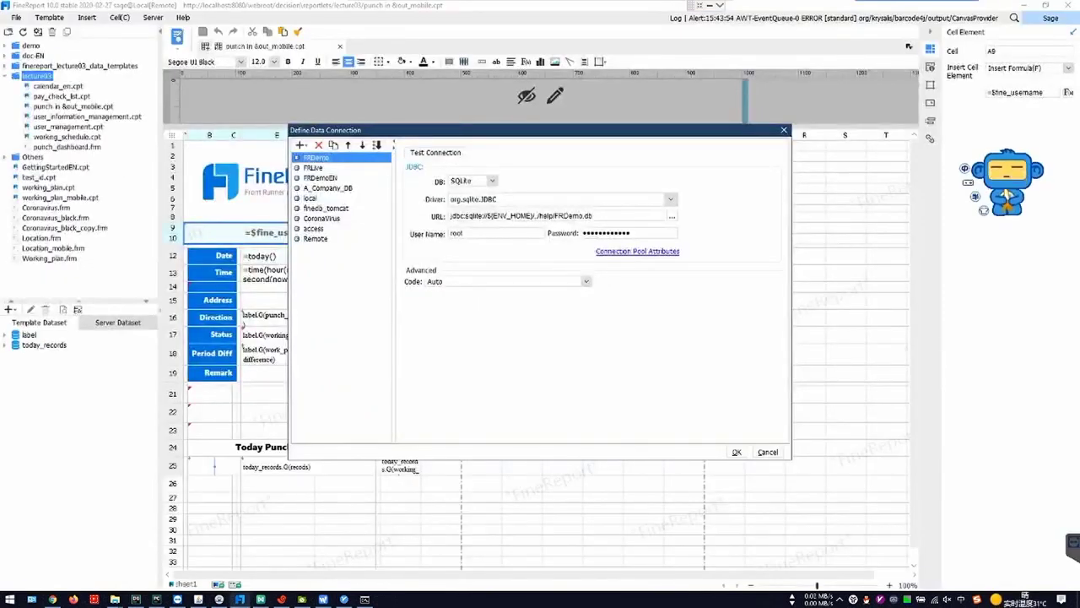
# - Select the Remote data connection, show how its name is edited while keeping it as Remote, and inspect its URL
pyautogui.click(317, 239)
pyautogui.doubleClick(316, 239)
pyautogui.click(330, 239)
pyautogui.press('Return')
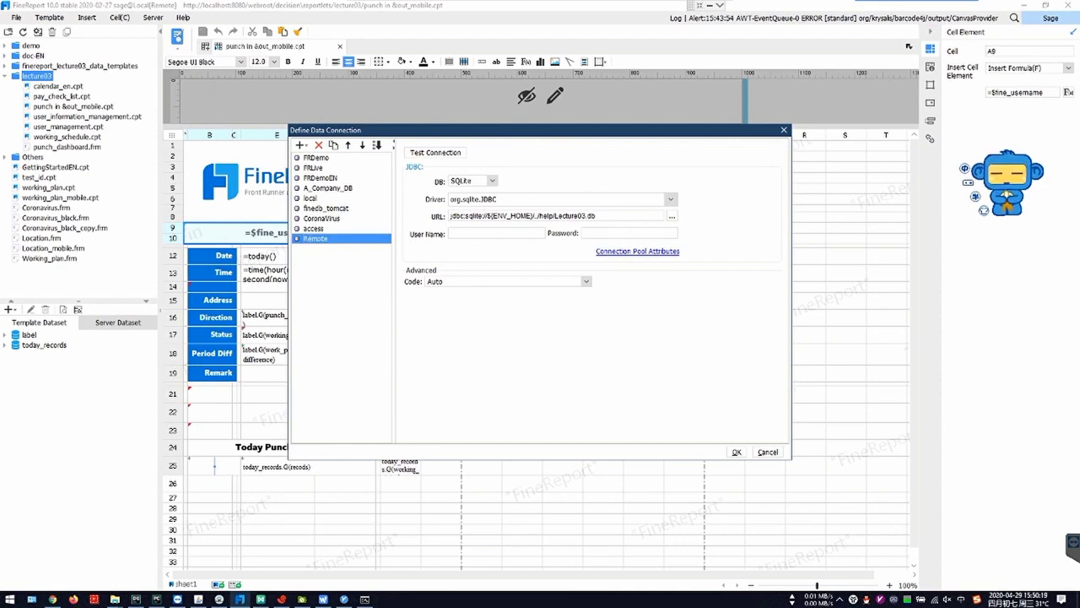
pyautogui.doubleClick(327, 239)
pyautogui.press('Return')
pyautogui.press('Tab')
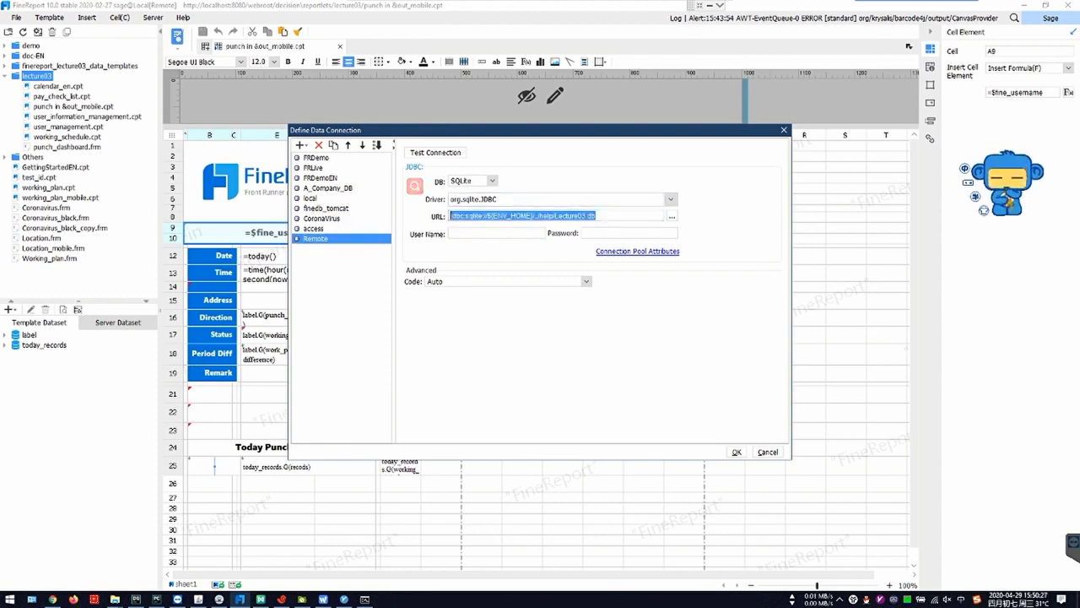
# - Choose SQLite as the Remote connection's database type, select FRDemo in its URL, and close the dialog without saving
pyautogui.click(492, 180)
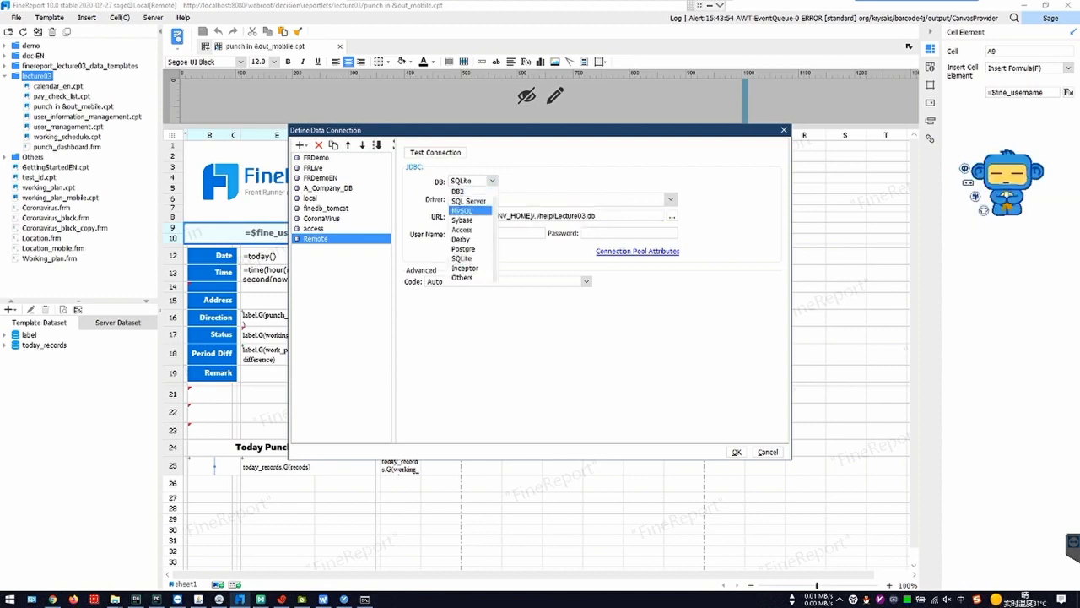
pyautogui.click(462, 258)
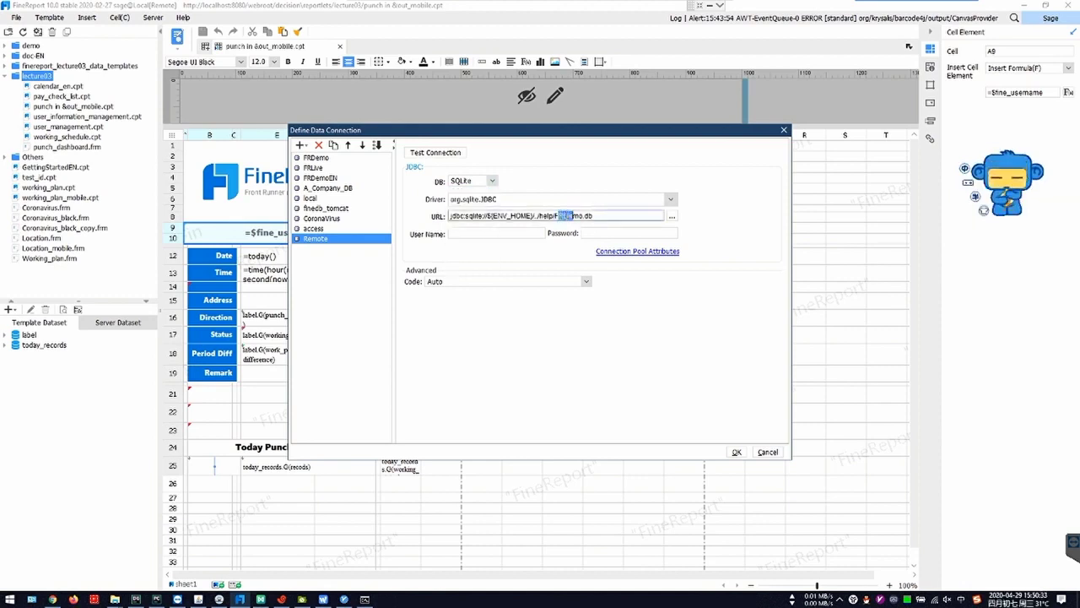
pyautogui.click(555, 216)
pyautogui.moveTo(556, 216); pyautogui.dragTo(579, 216)
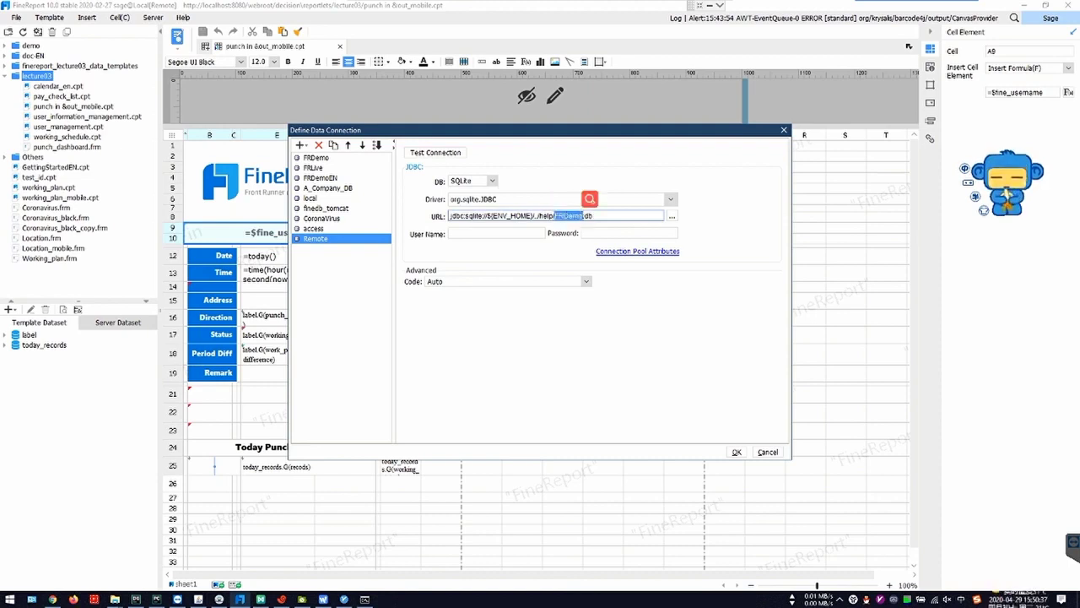
pyautogui.press('Escape')
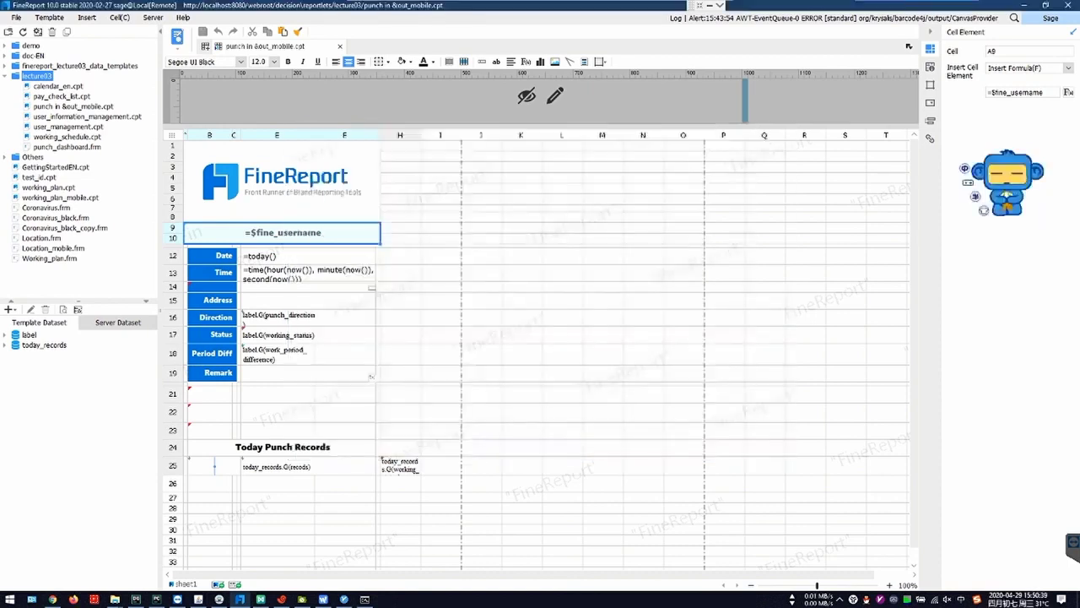
# - Return to the guide in WizNote and highlight the user_info dataset's purpose note and its SQL command
pyautogui.hotkey('alt', 'Tab')
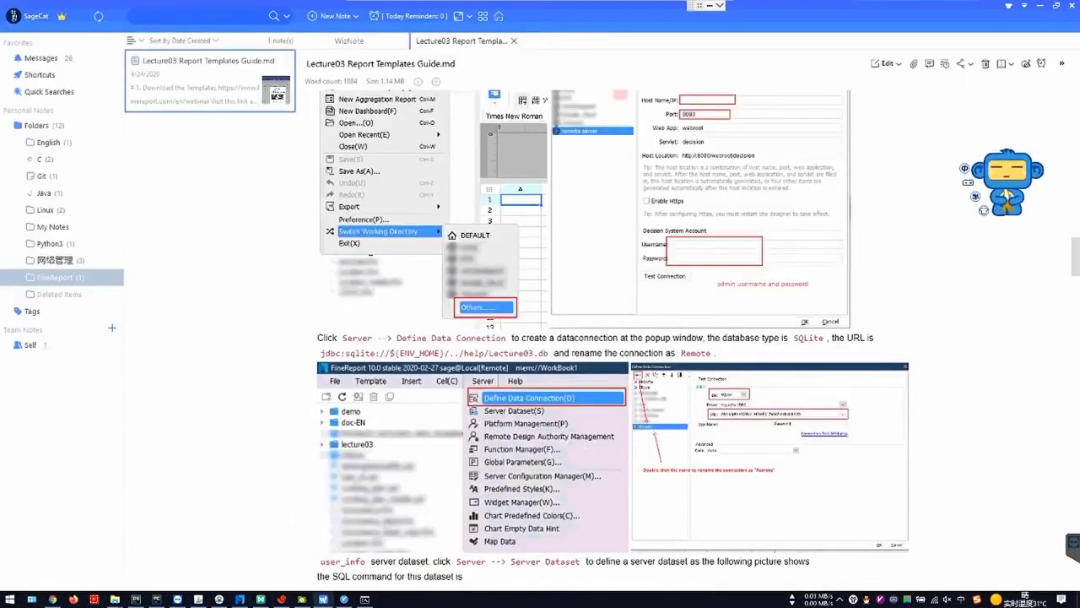
pyautogui.scroll(-4, 608, 337)
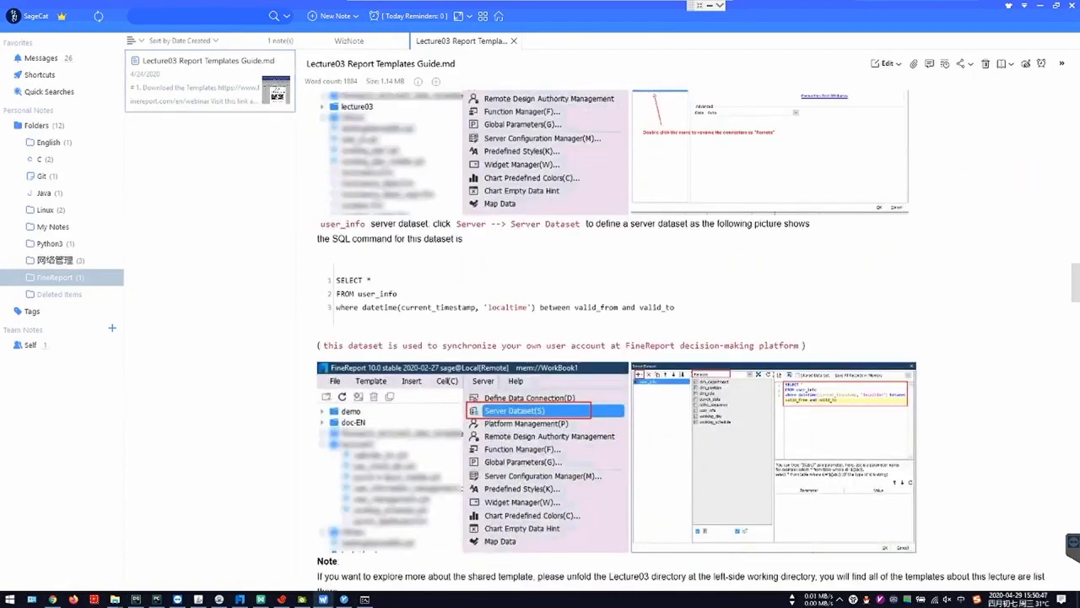
pyautogui.moveTo(323, 345); pyautogui.dragTo(799, 345)
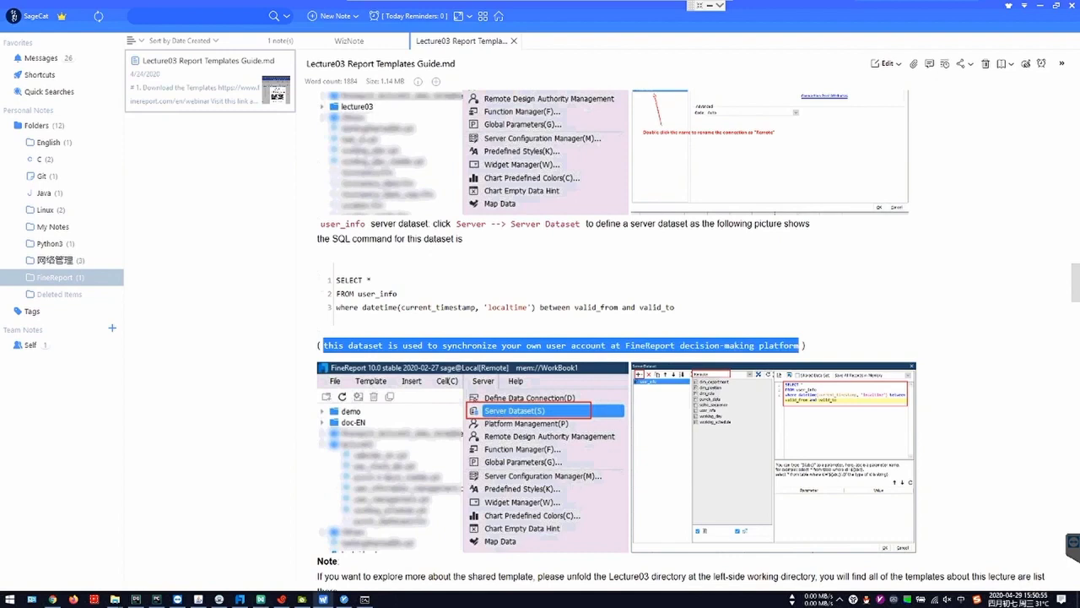
pyautogui.hotkey('alt', 'Tab')
pyautogui.hotkey('alt', 'Tab')
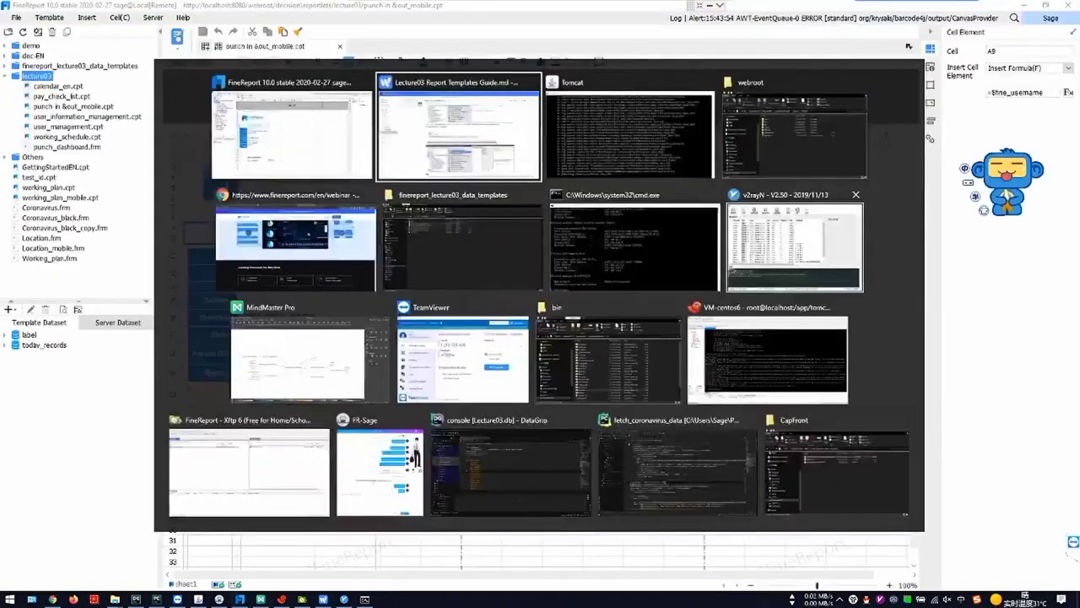
pyautogui.click(676, 308)
pyautogui.moveTo(676, 308); pyautogui.dragTo(338, 280)
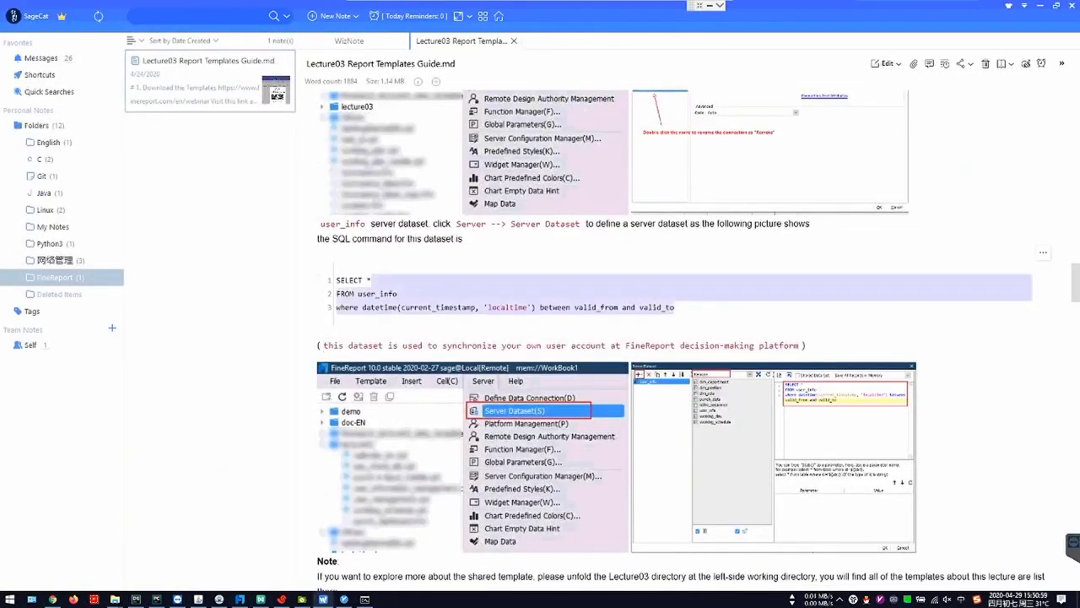
pyautogui.click(507, 292)
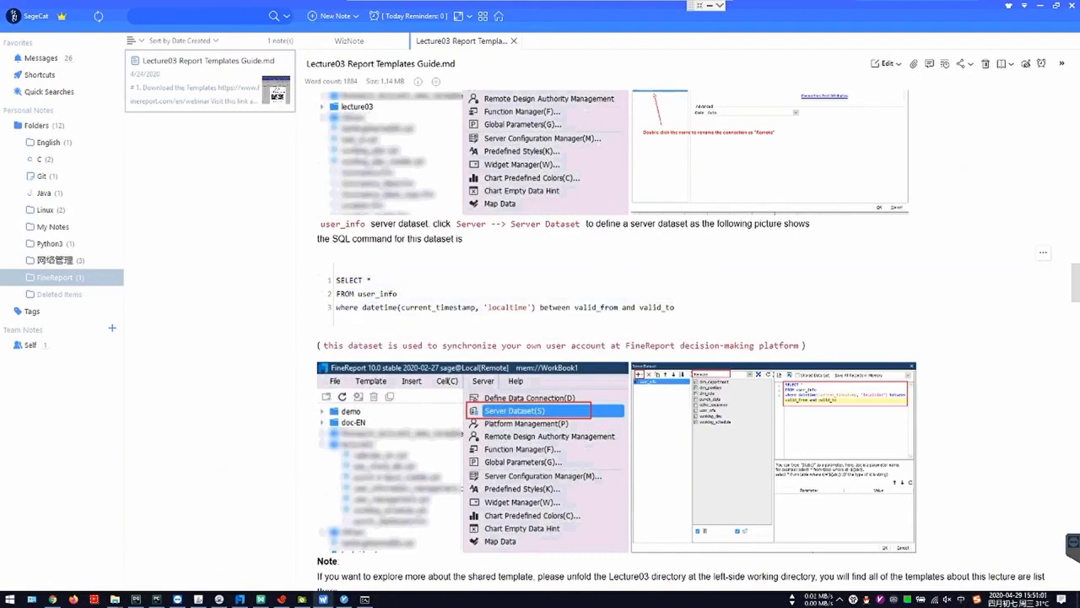
pyautogui.moveTo(676, 308); pyautogui.dragTo(335, 280)
# - Switch to FineReport Designer, review the user_info server dataset's SQL query, preview its data, and confirm the Server Dataset dialog
pyautogui.hotkey('alt', 'Tab')
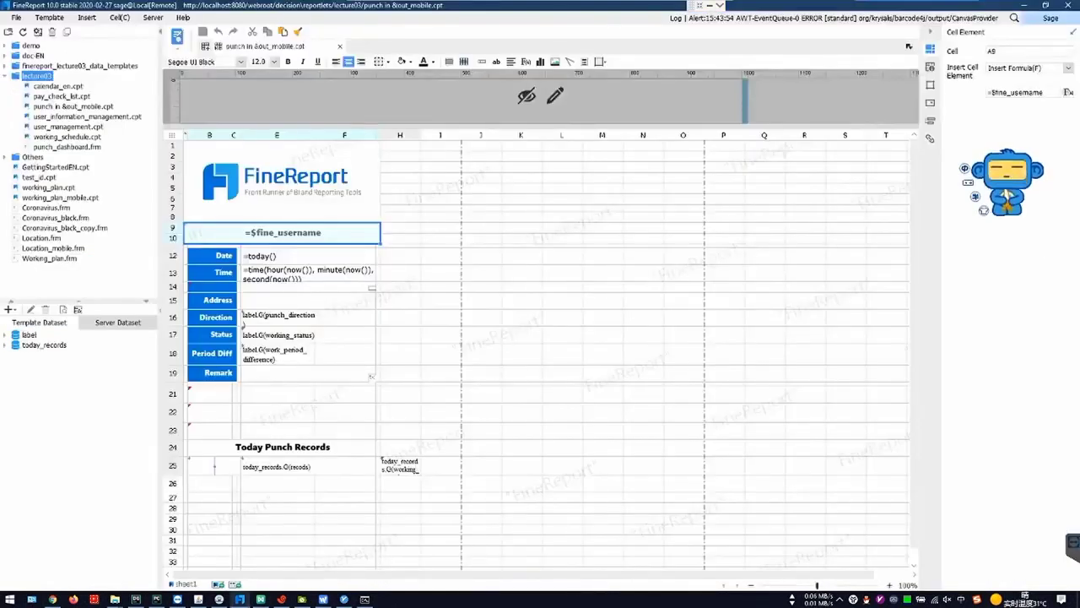
pyautogui.click(153, 17)
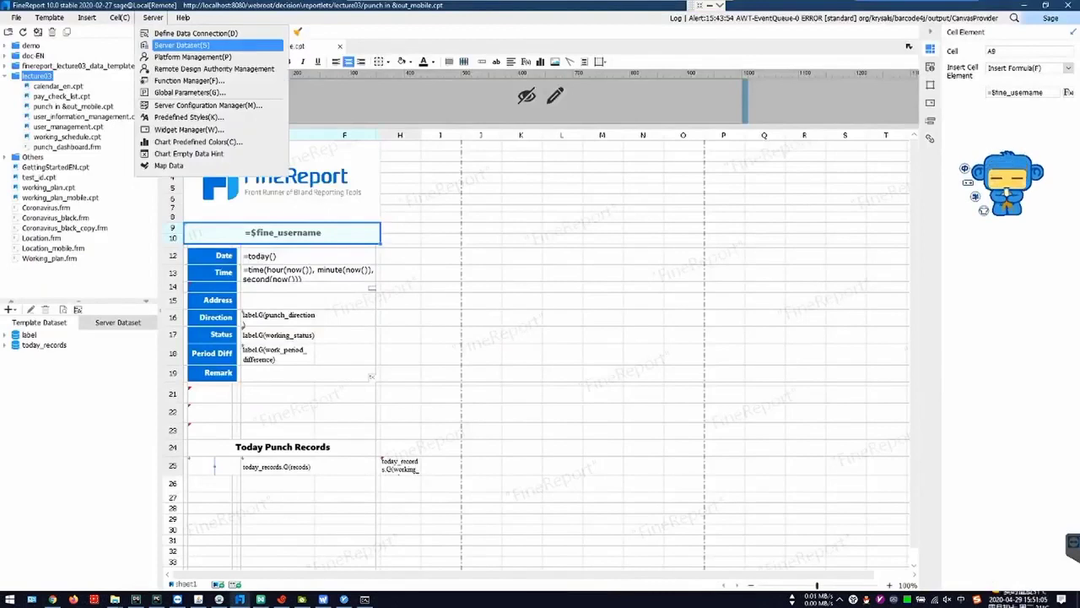
pyautogui.click(182, 45)
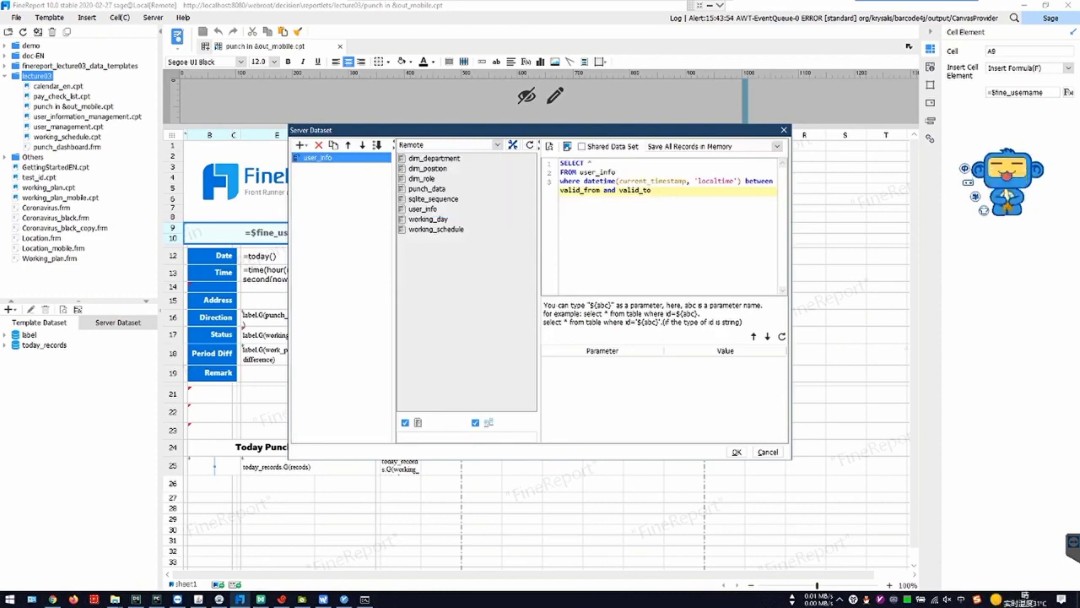
pyautogui.moveTo(667, 192); pyautogui.dragTo(540, 155)
pyautogui.click(719, 195)
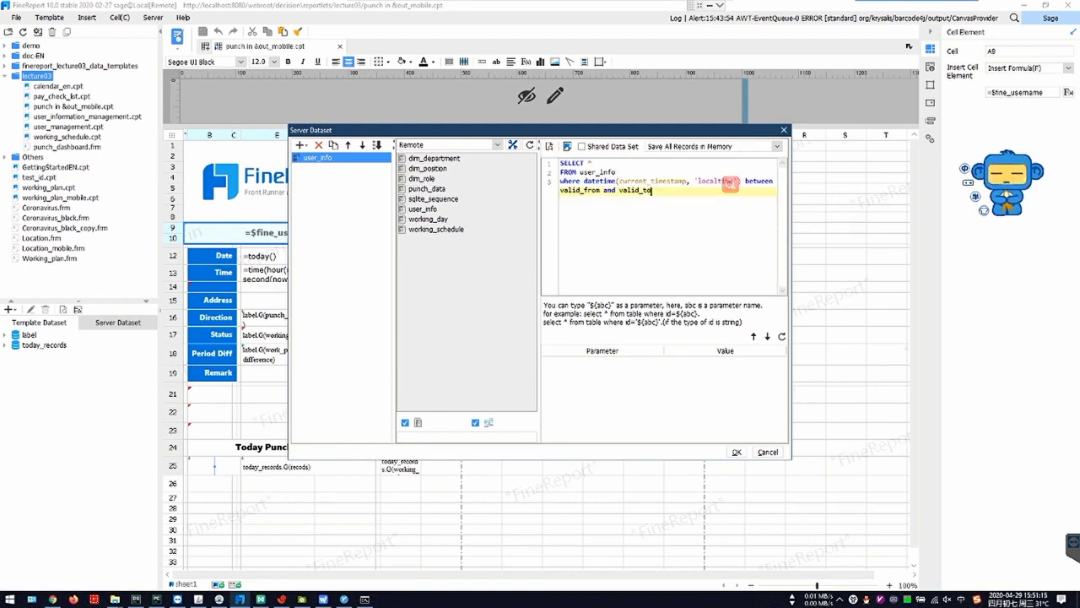
pyautogui.click(549, 146)
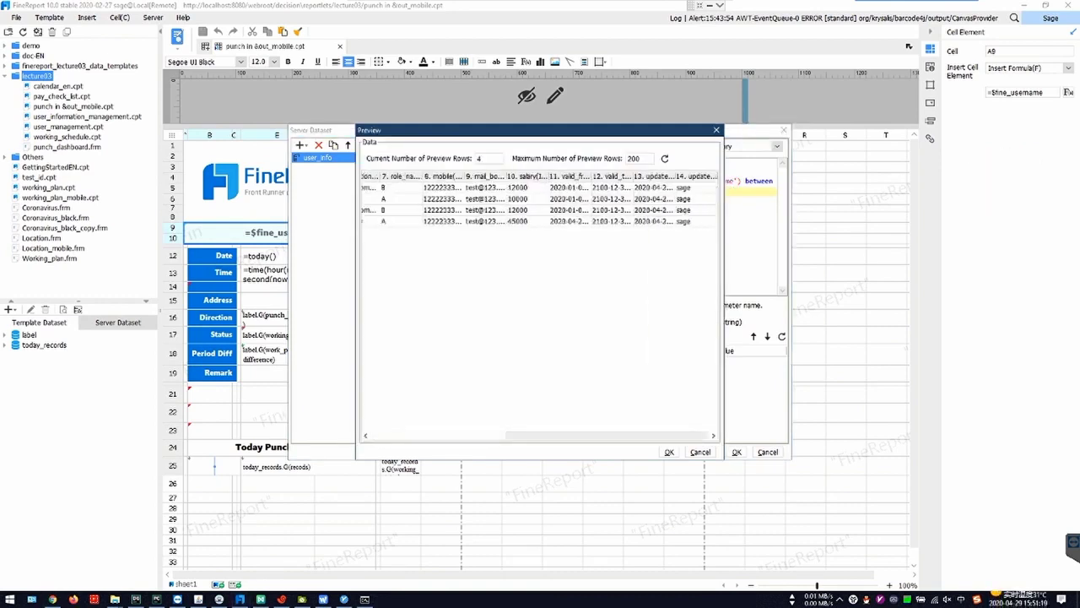
pyautogui.press('Escape')
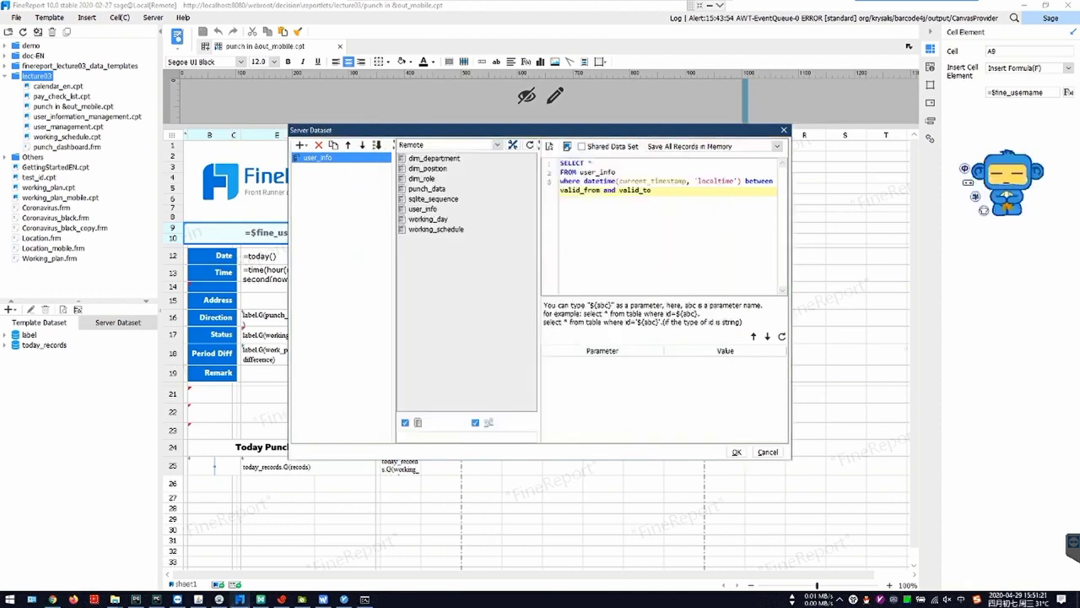
pyautogui.click(735, 451)
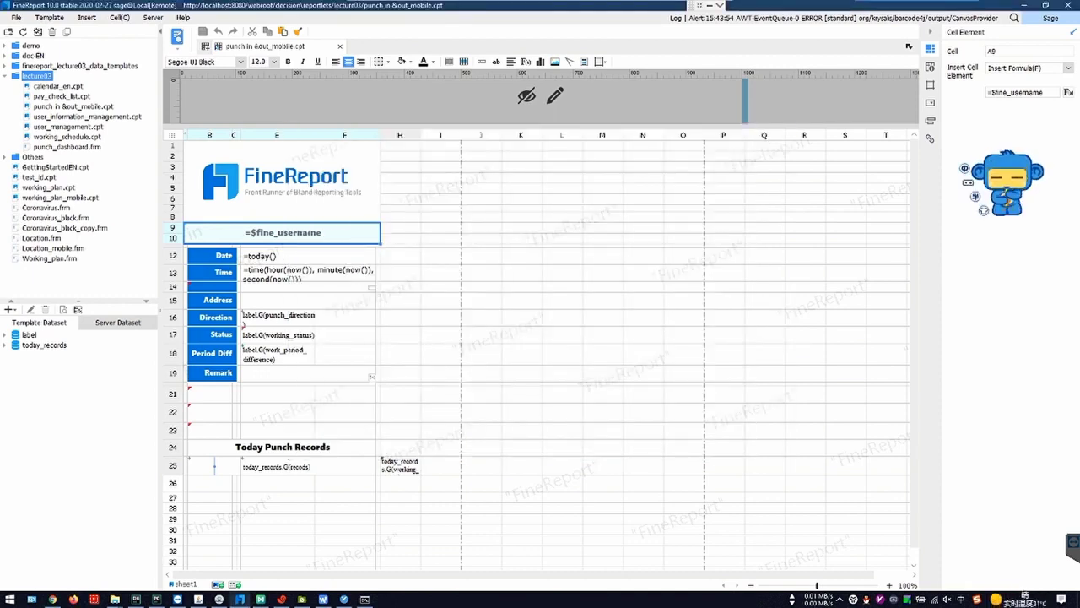
# - Return to the guide in WizNote and read the start of section 5, FineReport Decision-making Platform
pyautogui.hotkey('alt', 'Tab')
pyautogui.hotkey('alt', 'Tab')
pyautogui.scroll(-10, 557, 338)
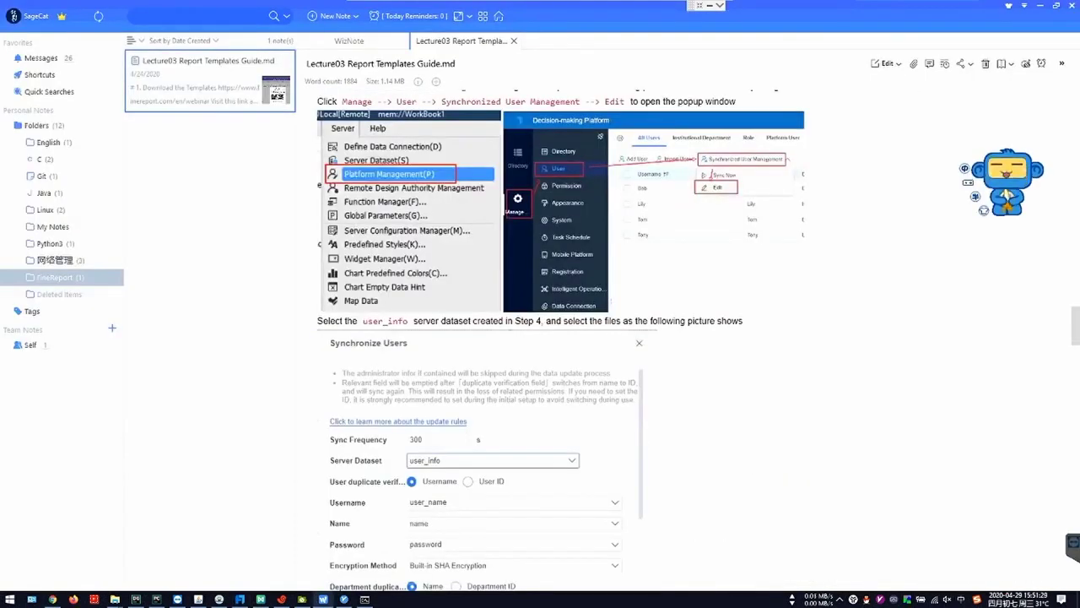
pyautogui.scroll(3, 557, 337)
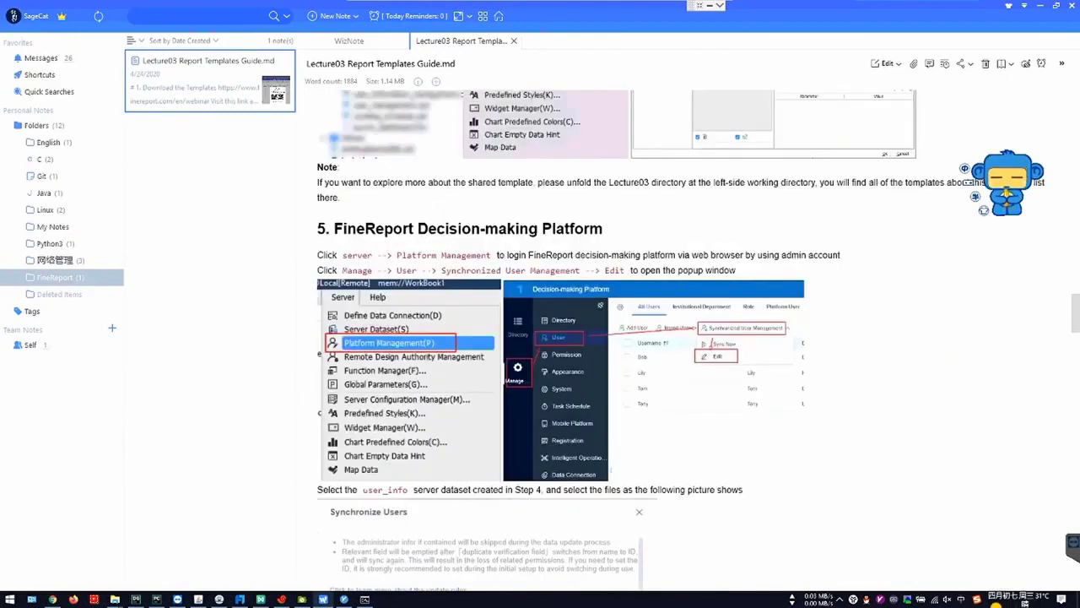
# - Switch to the Decision-making Platform in Chrome and open the synchronized user settings for editing in user management
pyautogui.hotkey('alt', 'Tab')
pyautogui.click(295, 247)
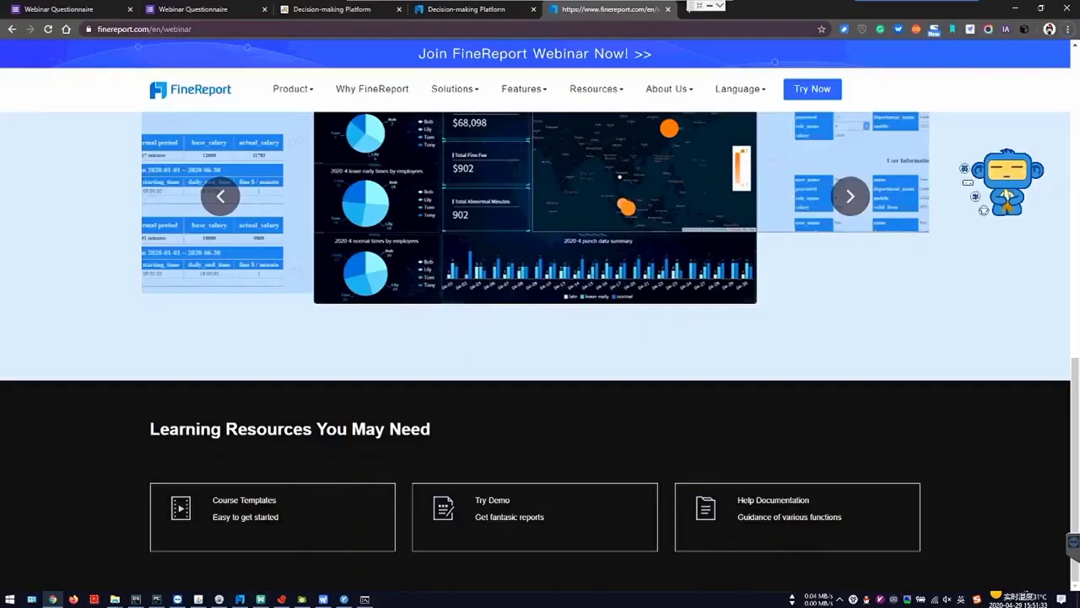
pyautogui.click(333, 9)
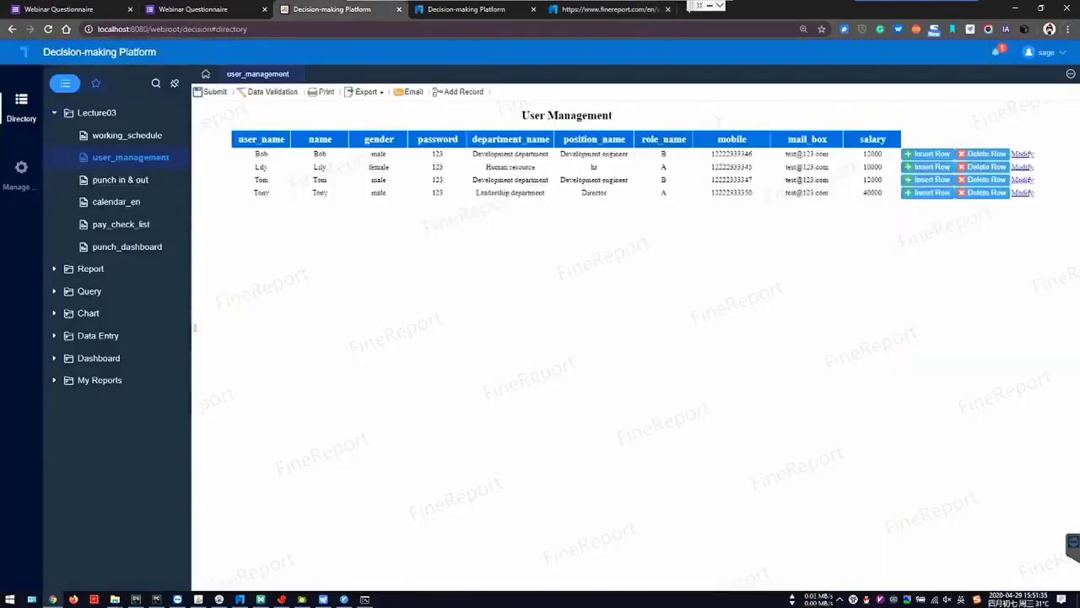
pyautogui.click(21, 175)
pyautogui.click(81, 123)
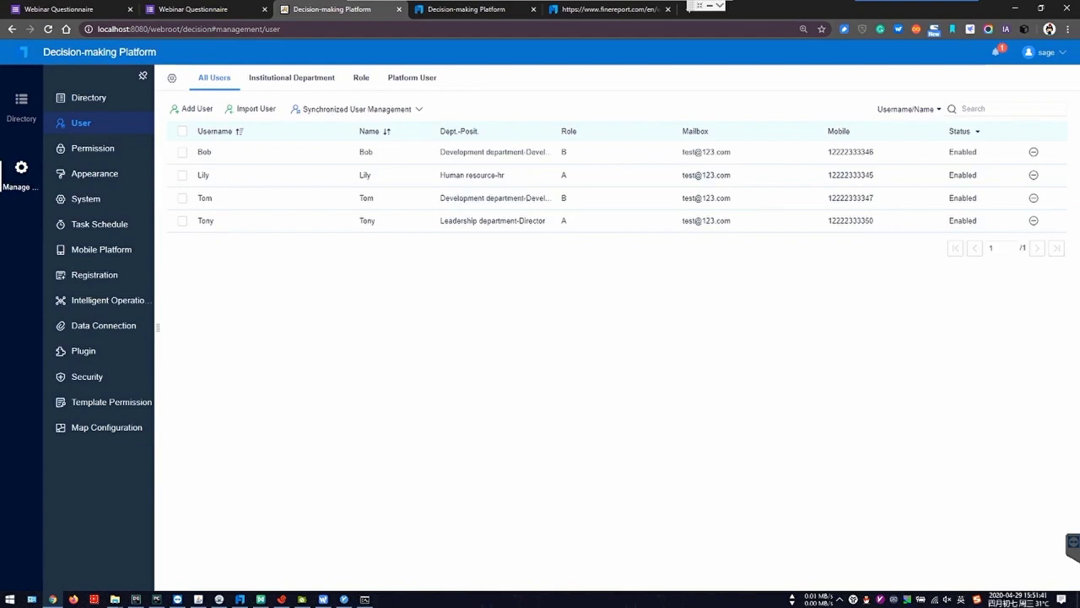
pyautogui.click(358, 109)
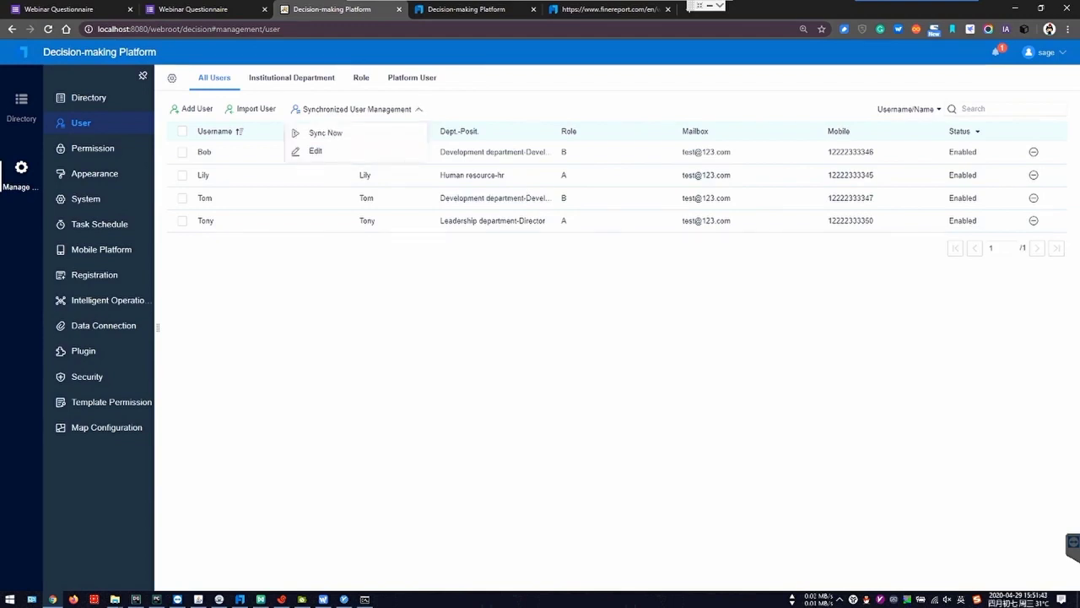
pyautogui.click(316, 151)
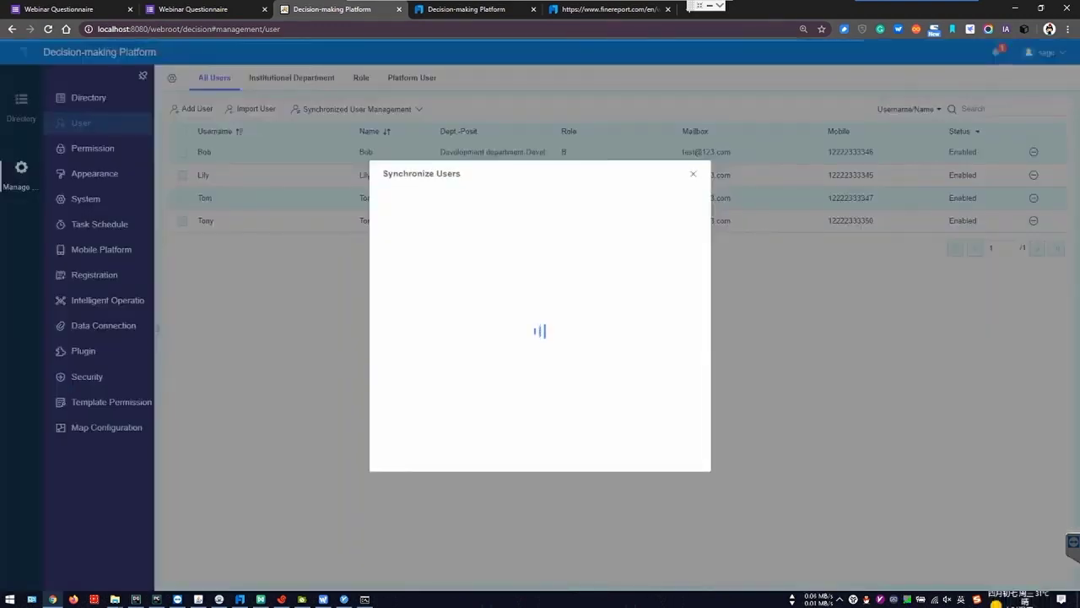
pyautogui.moveTo(525, 178); pyautogui.dragTo(492, 171)
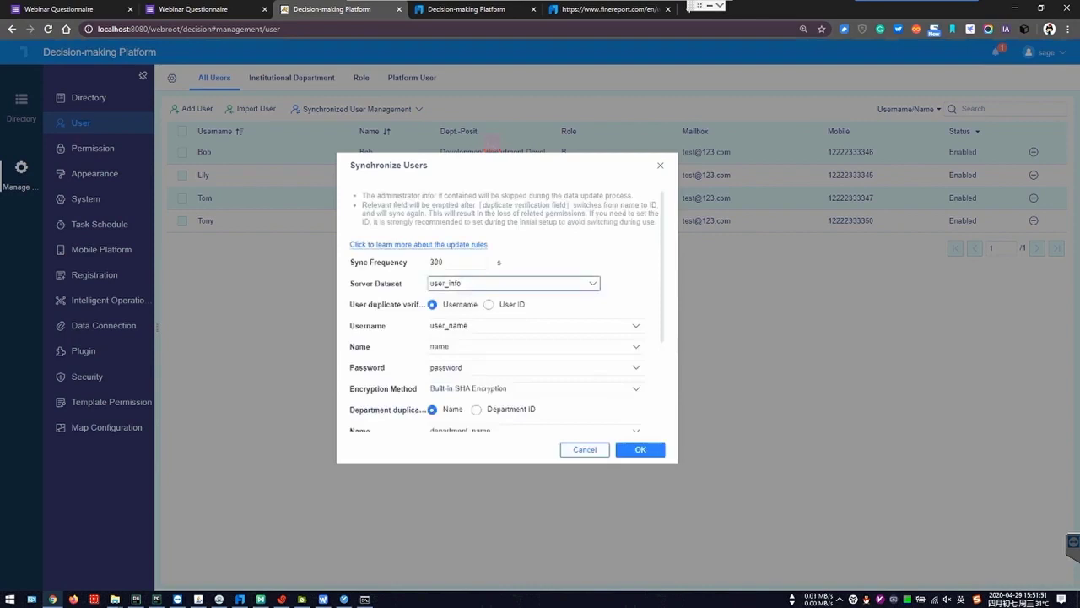
# - Choose user_info as the synchronization's server dataset, review the field mappings down to Mailbox, and close the dialog without saving
pyautogui.click(514, 284)
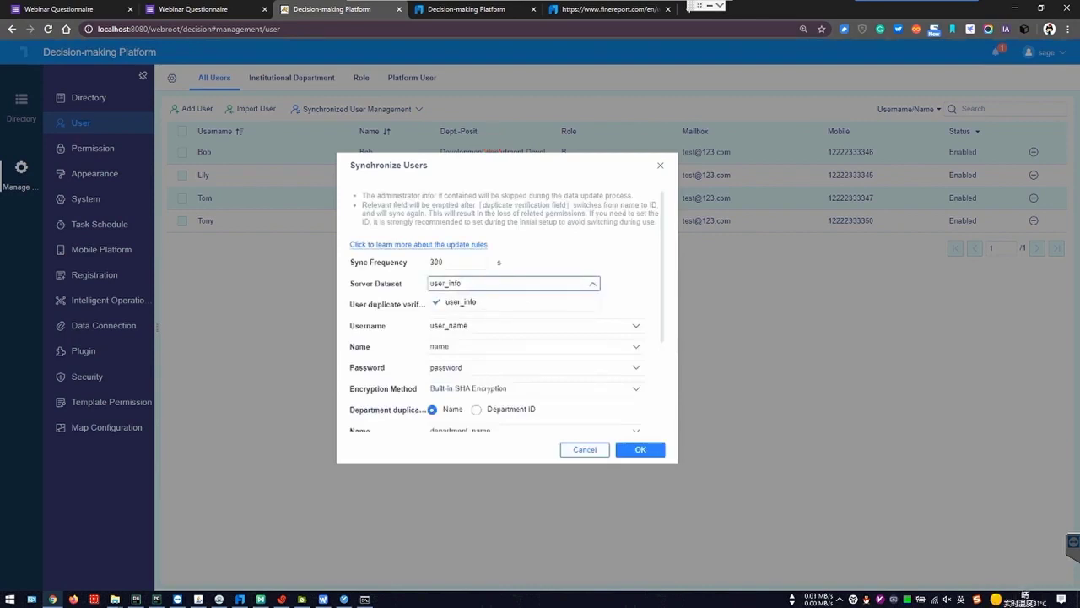
pyautogui.click(461, 302)
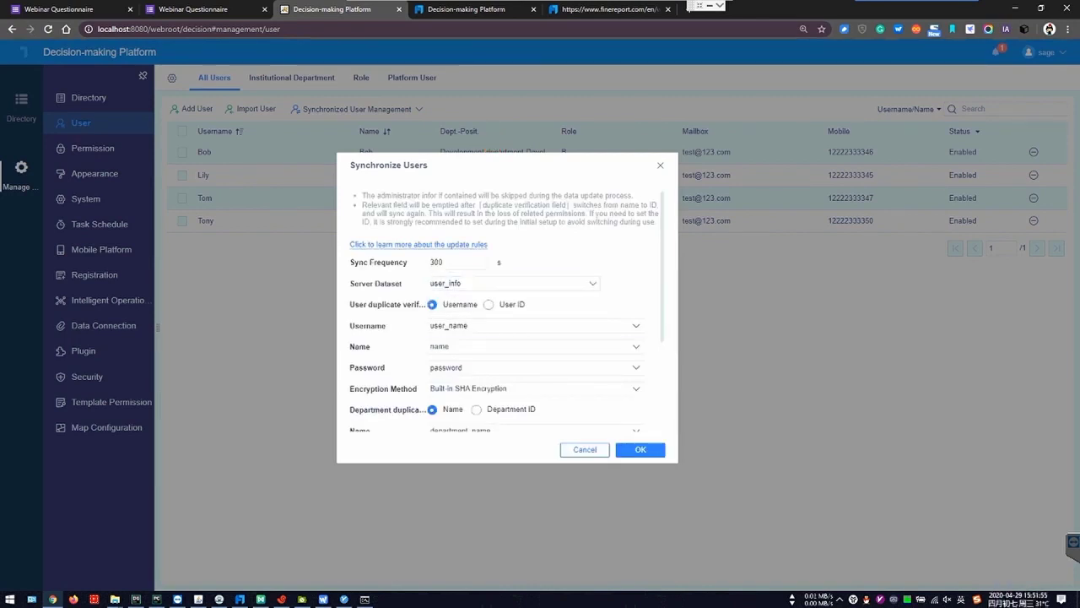
pyautogui.scroll(-1, 507, 312)
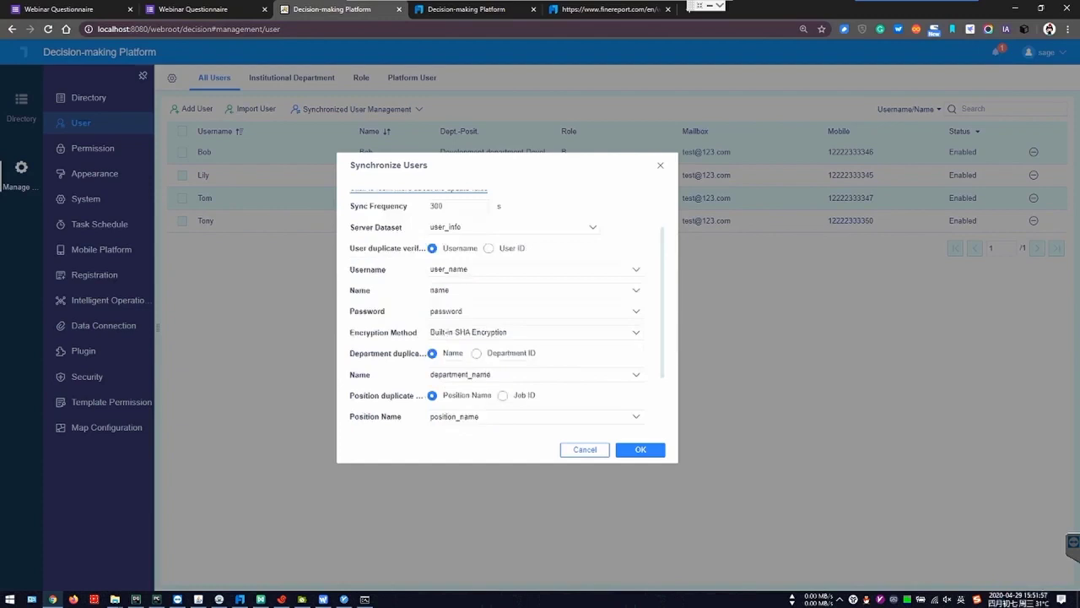
pyautogui.scroll(-1, 506, 312)
pyautogui.scroll(-1, 506, 312)
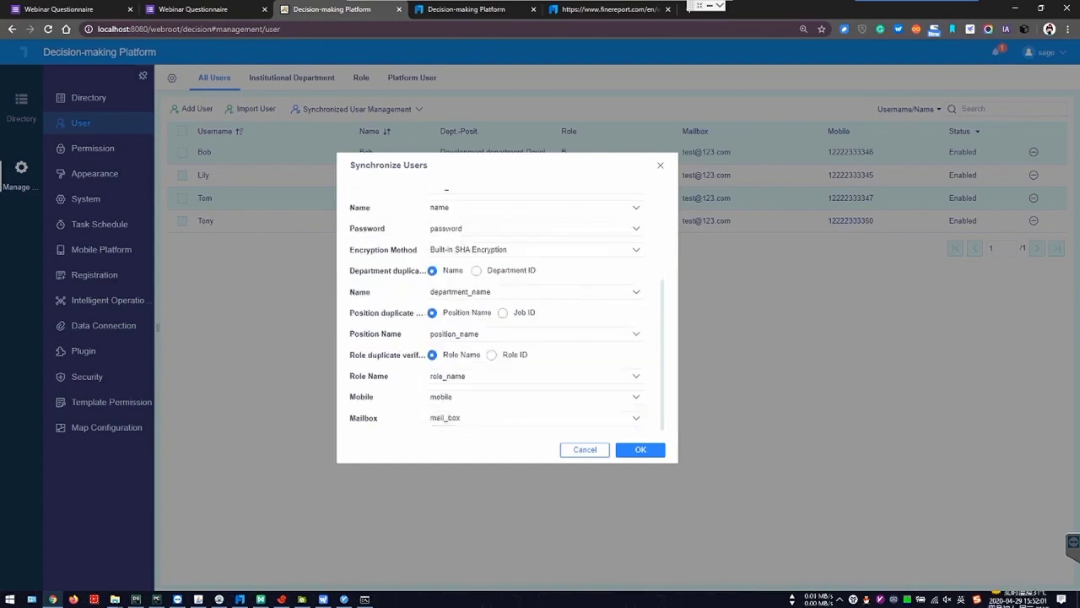
pyautogui.press('Escape')
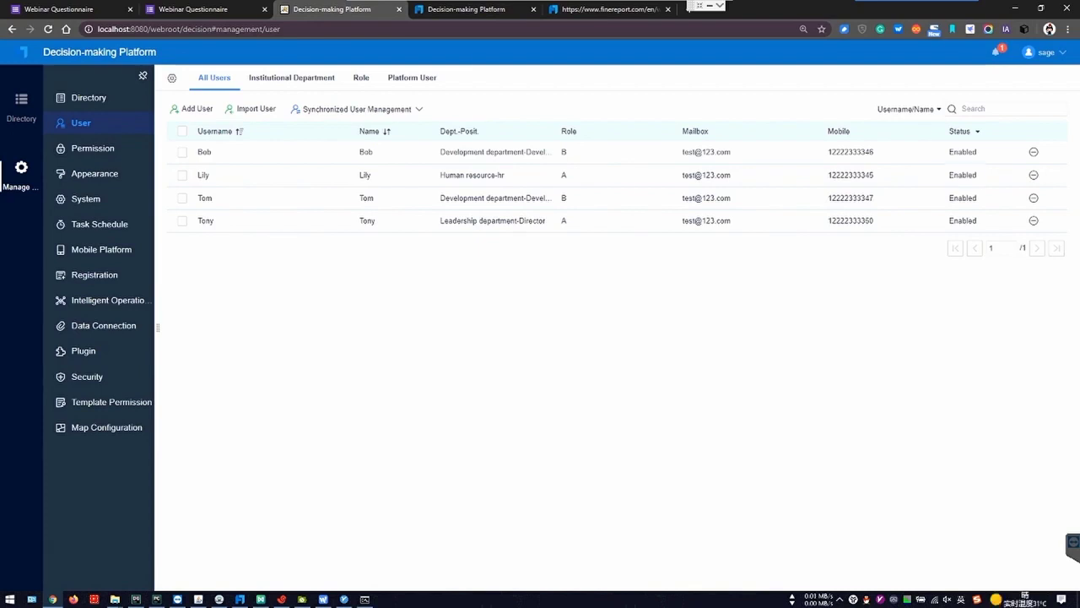
# - View the user_management report in the platform directory and return to the list of all platform users
pyautogui.click(22, 107)
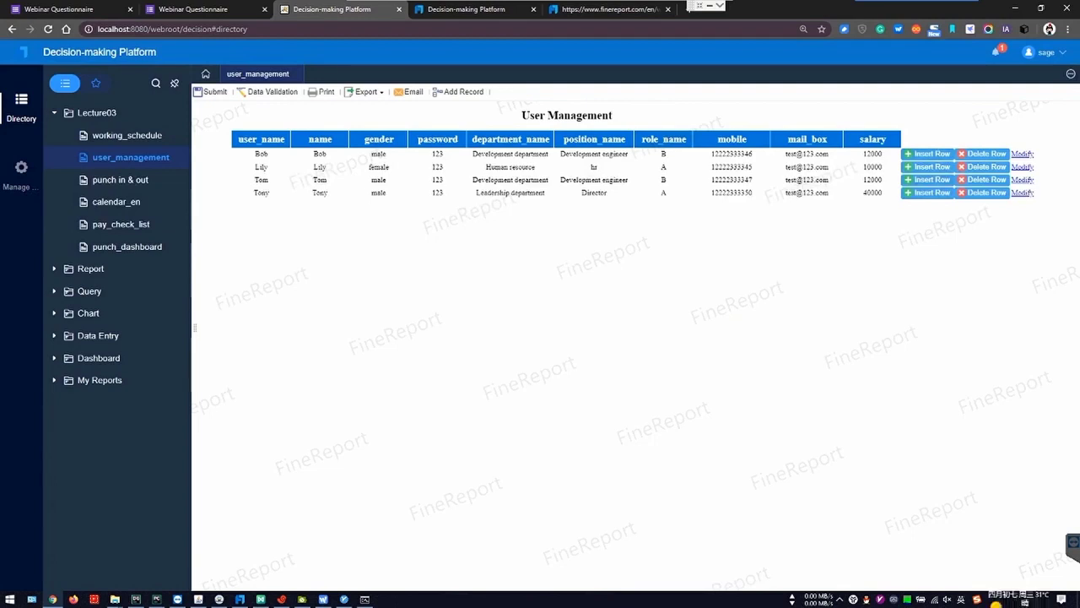
pyautogui.click(21, 174)
pyautogui.click(81, 122)
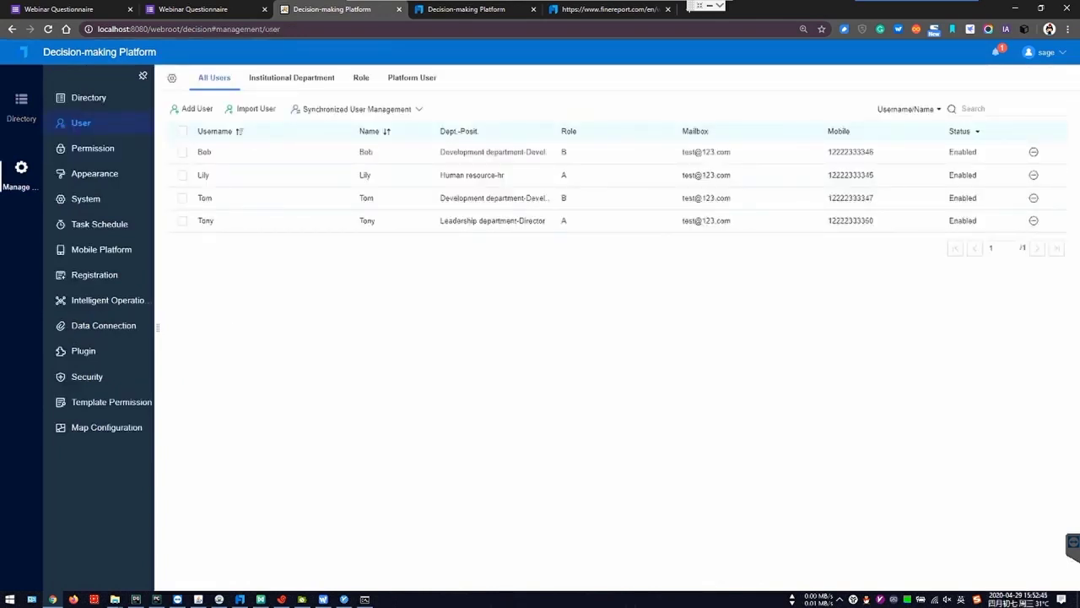
# - Return to the guide in WizNote and read the start of section 6, Directory Management and Permission
pyautogui.click(323, 599)
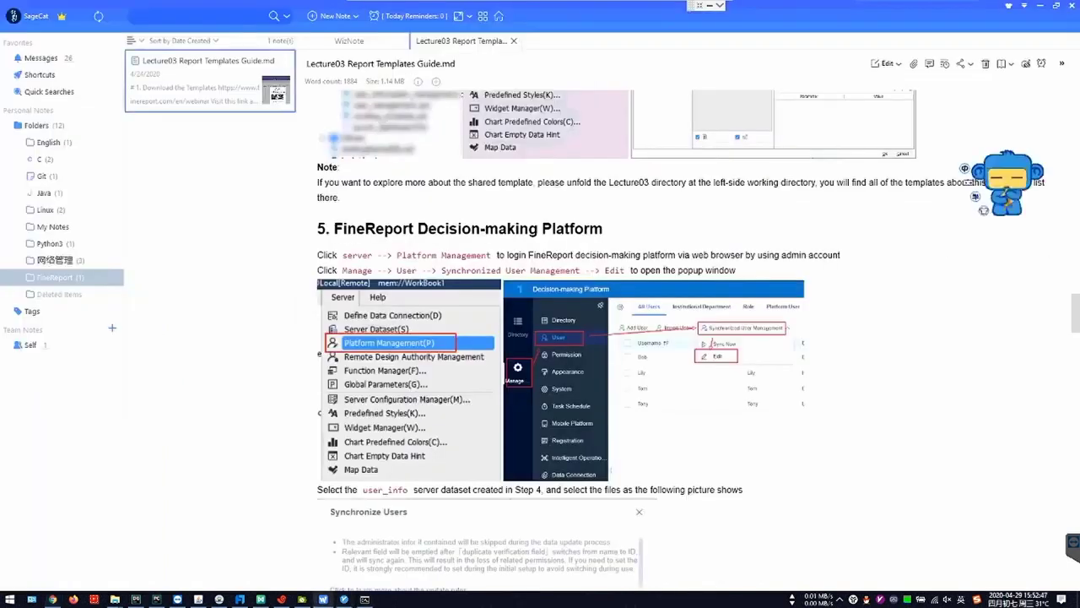
pyautogui.scroll(-3, 590, 337)
pyautogui.scroll(-6, 591, 338)
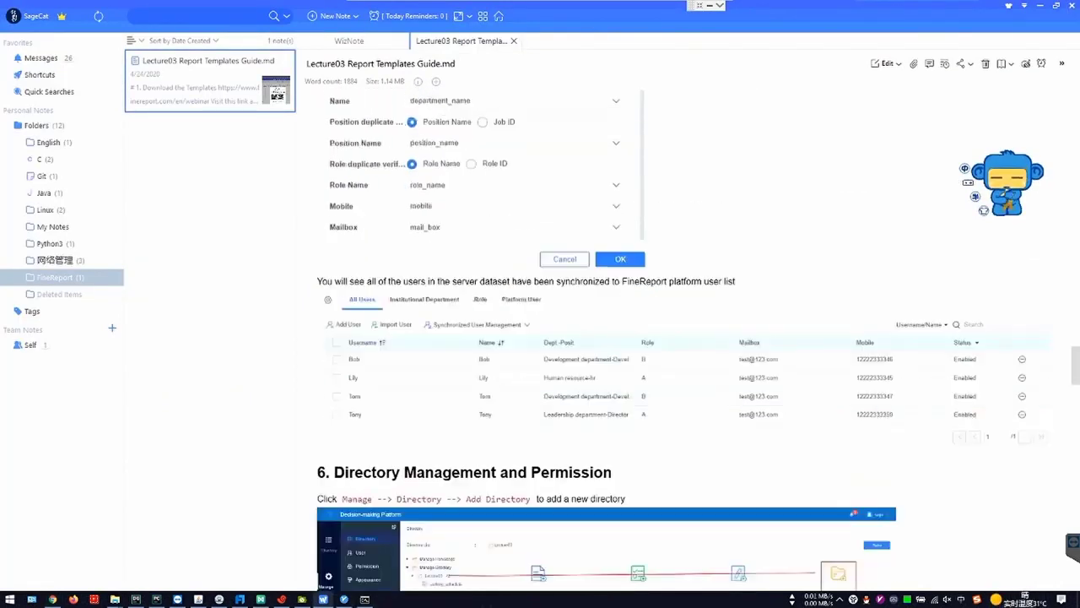
pyautogui.scroll(-2, 658, 380)
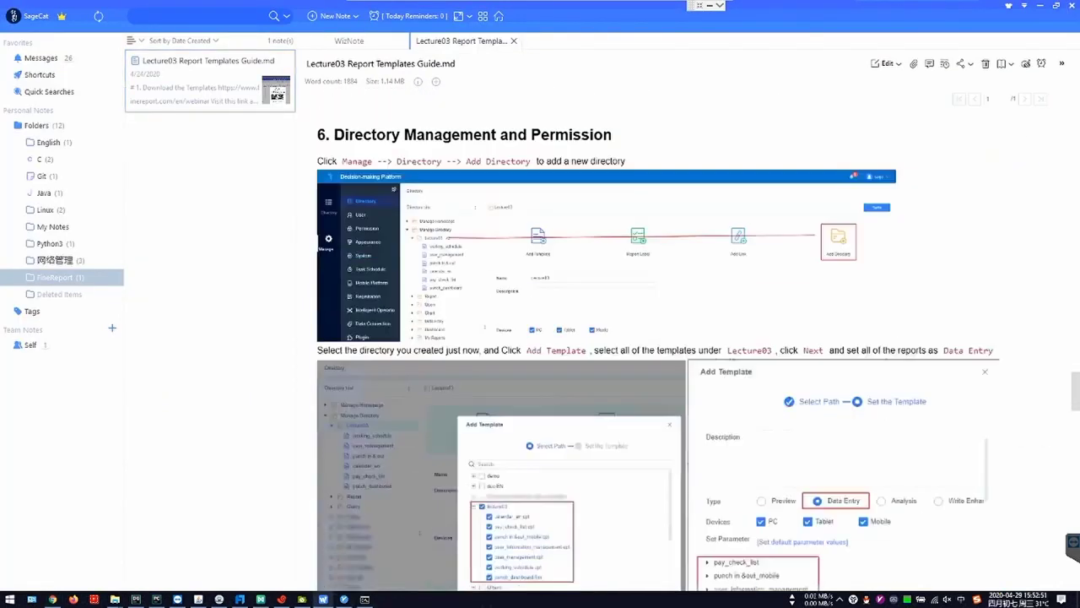
pyautogui.scroll(1, 658, 338)
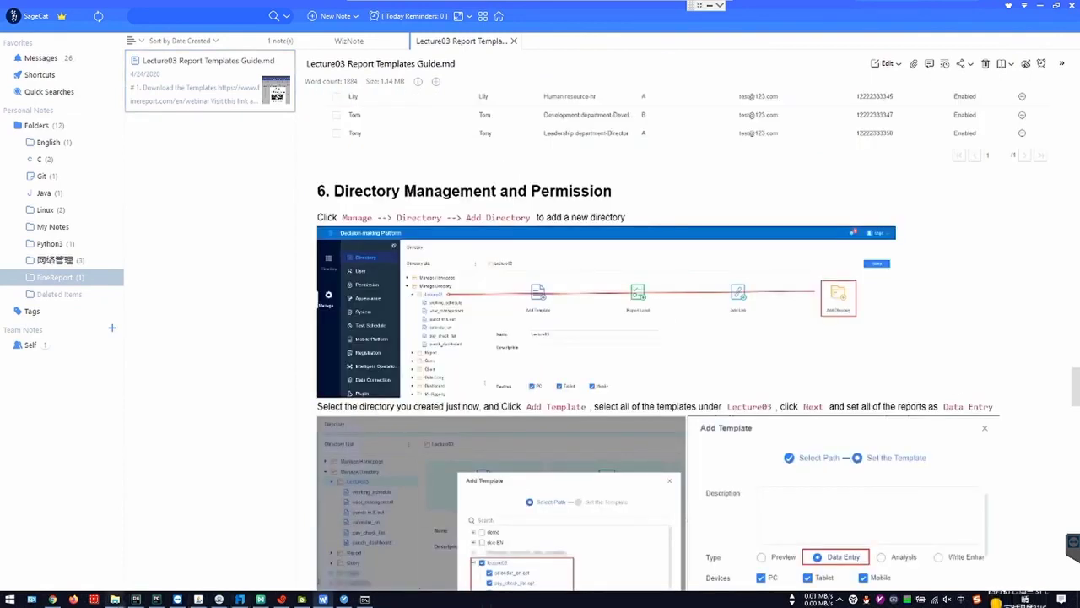
# - Switch to the webroot folder in File Explorer, browse to WEB-INF\reportlets, and show the folder's full path
pyautogui.moveTo(115, 599)
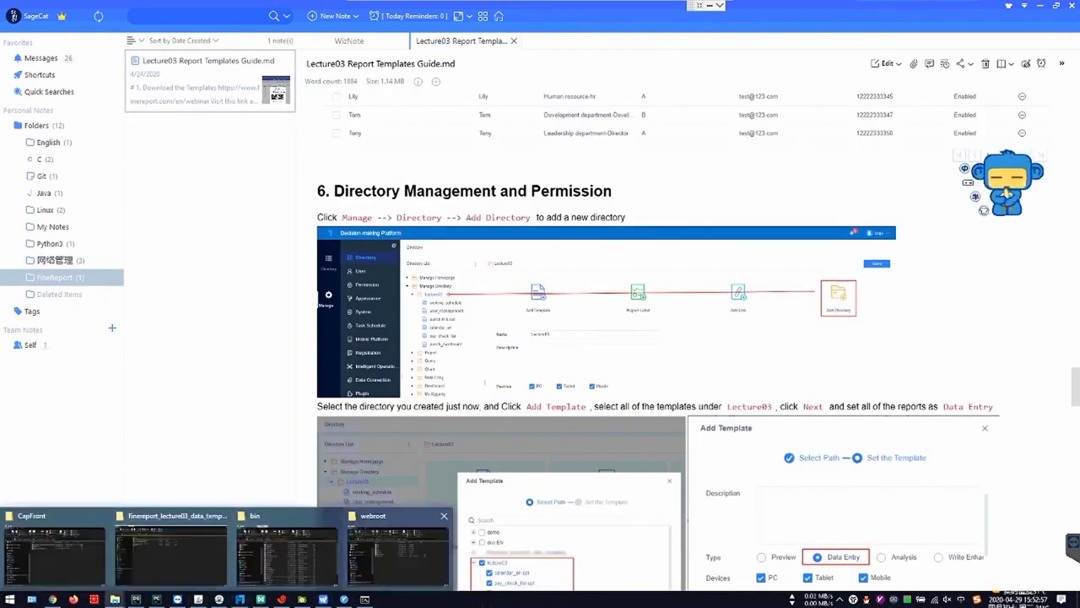
pyautogui.click(397, 553)
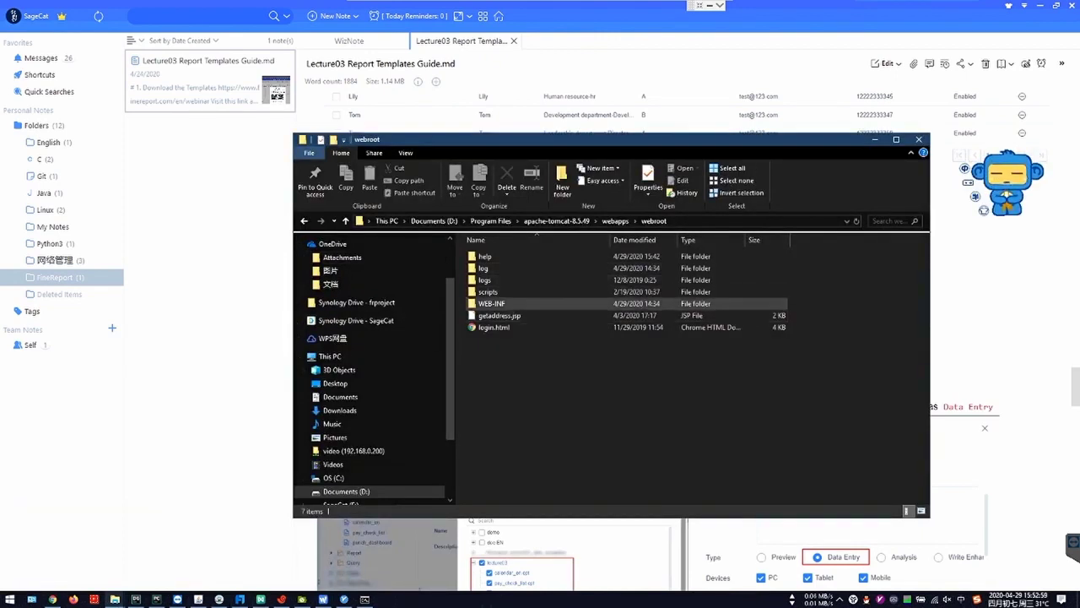
pyautogui.doubleClick(492, 303)
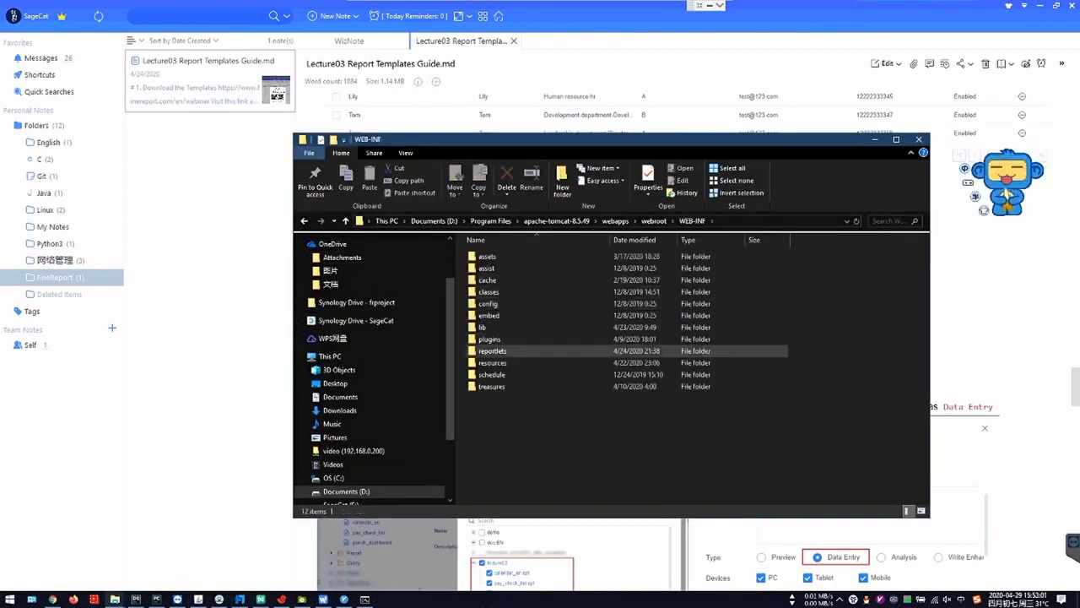
pyautogui.doubleClick(492, 350)
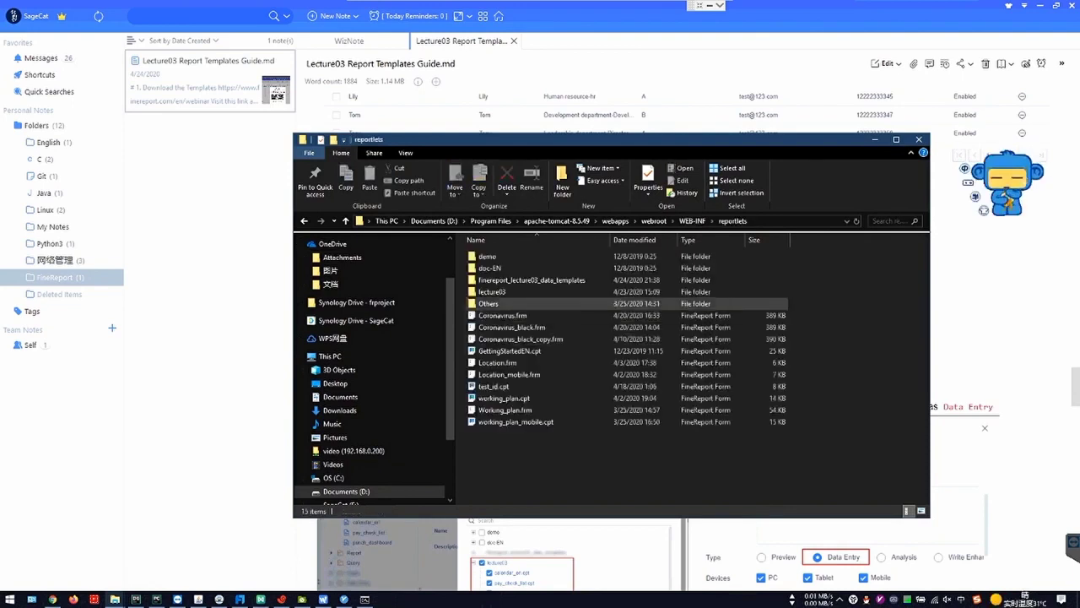
pyautogui.click(494, 291)
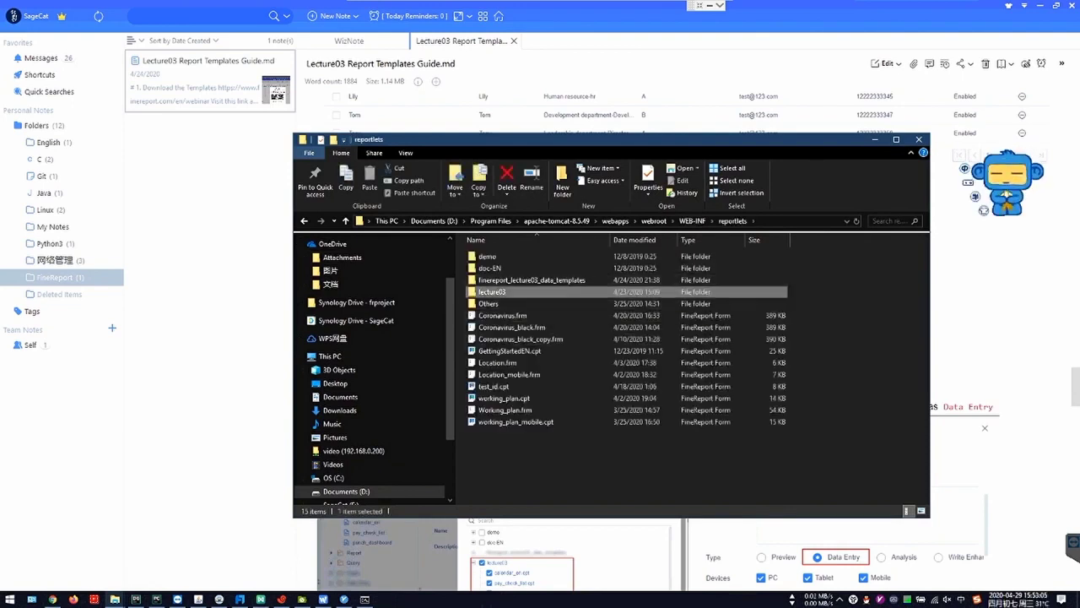
pyautogui.click(793, 221)
pyautogui.click(793, 221)
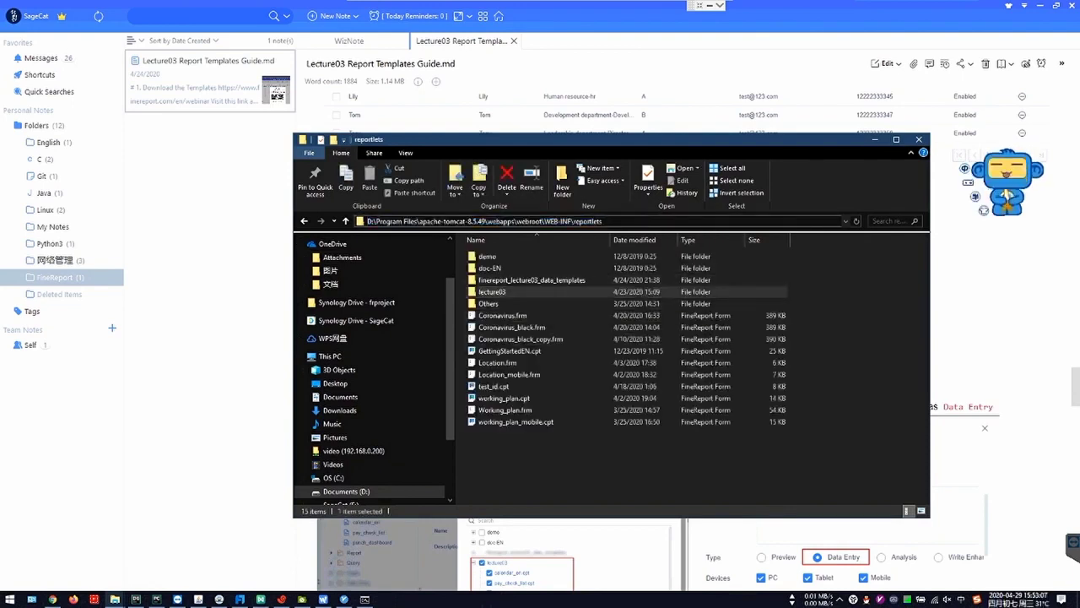
# - Open the lecture03 folder and look over the template files it contains
pyautogui.doubleClick(493, 291)
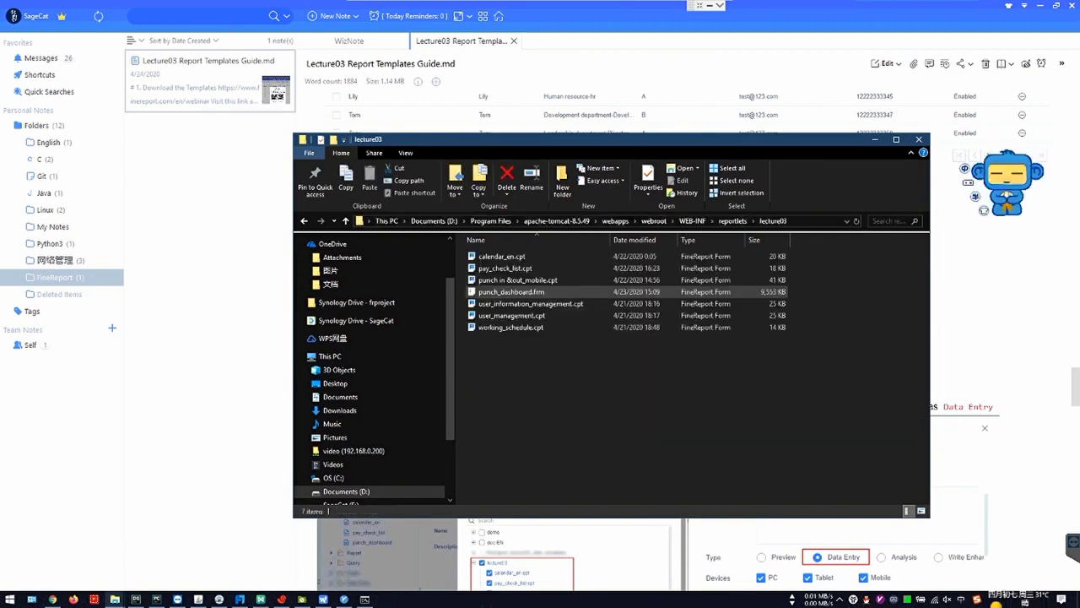
pyautogui.moveTo(668, 387); pyautogui.dragTo(508, 255)
pyautogui.click(628, 383)
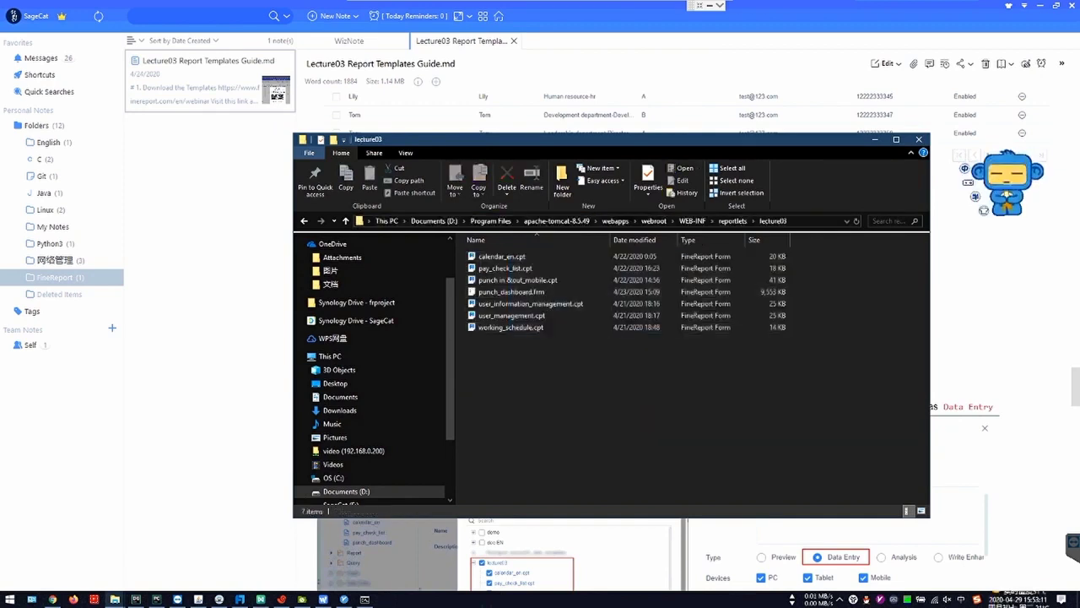
# - Switch to the Decision-making Platform in Chrome, open directory management, and expand the Lecture03 directory to view its templates
pyautogui.hotkey('alt', 'Tab')
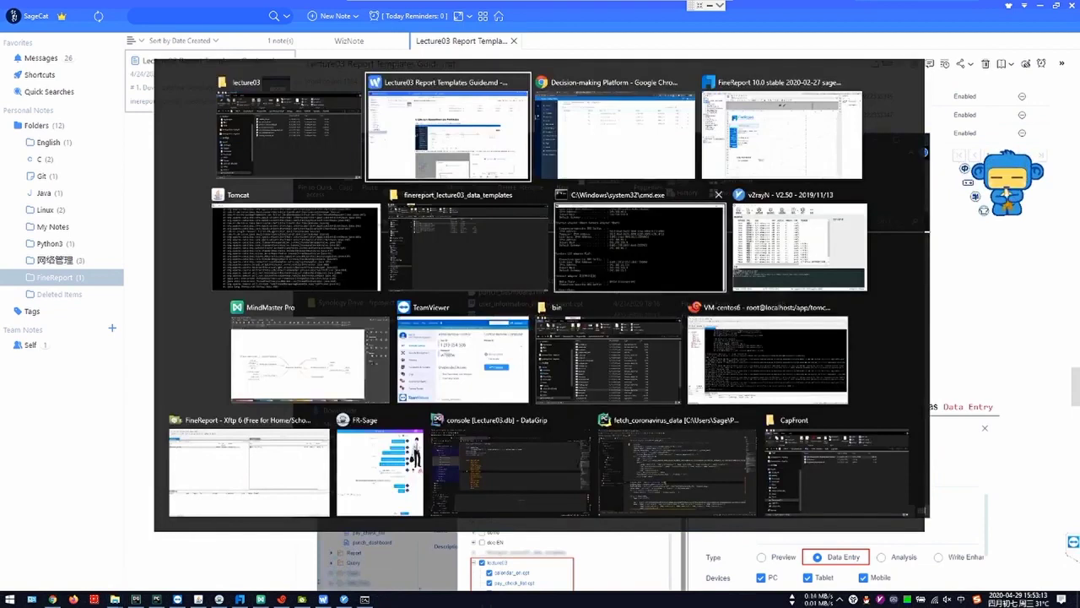
pyautogui.click(616, 139)
pyautogui.click(89, 98)
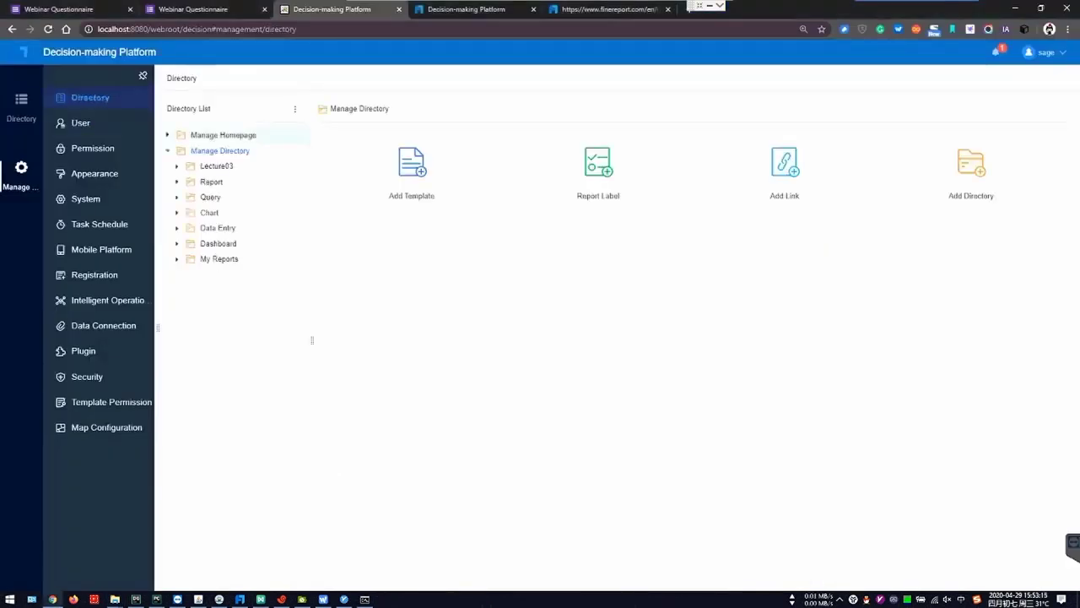
pyautogui.click(217, 166)
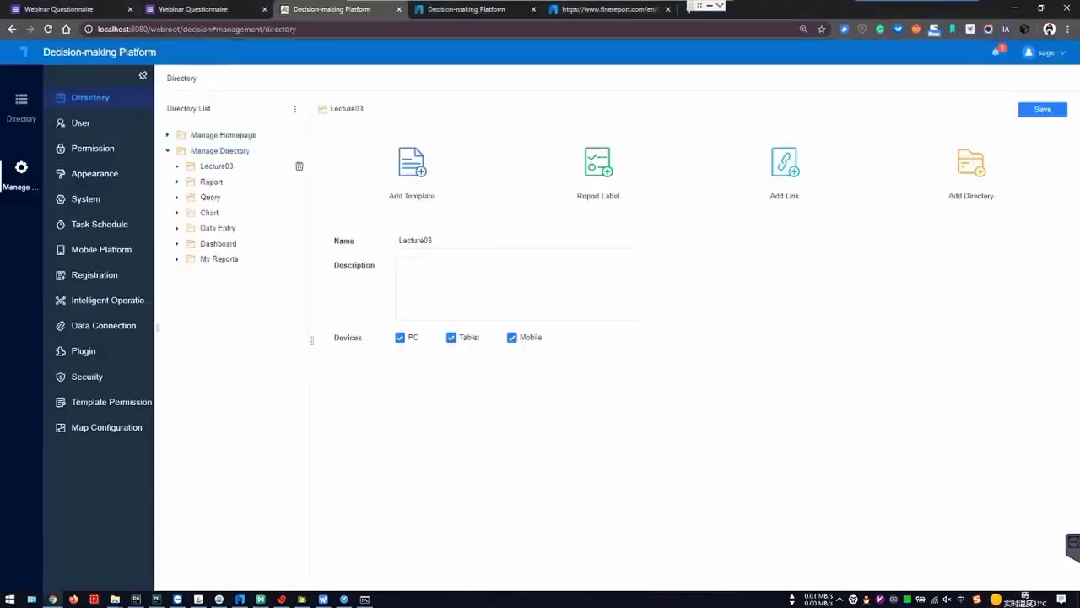
pyautogui.click(177, 166)
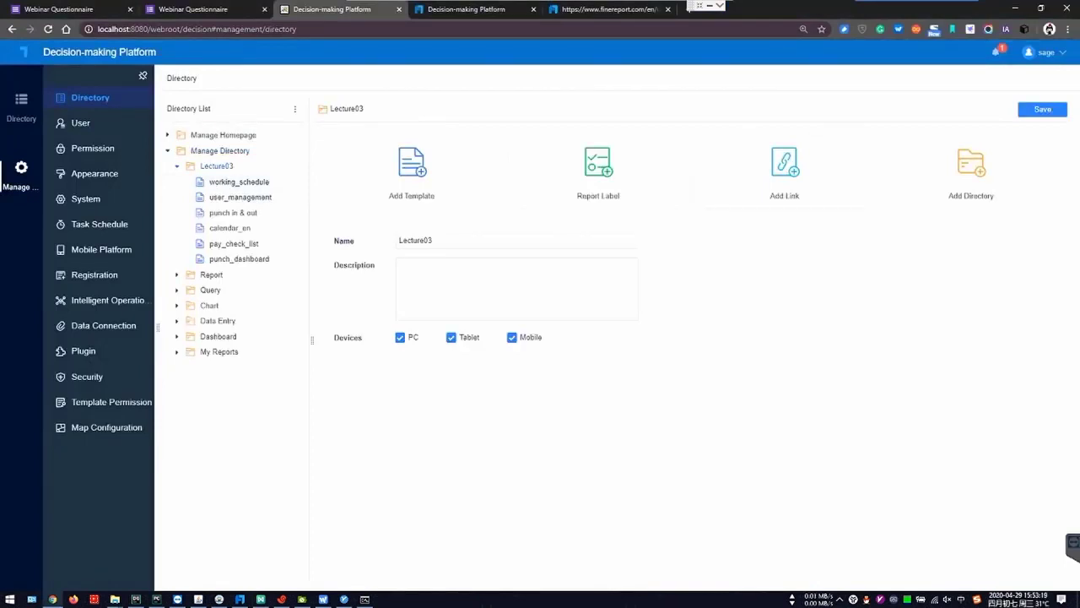
# - Start adding templates to the Lecture03 directory, select everything in the lecture03 folder, and cancel without adding them
pyautogui.click(412, 169)
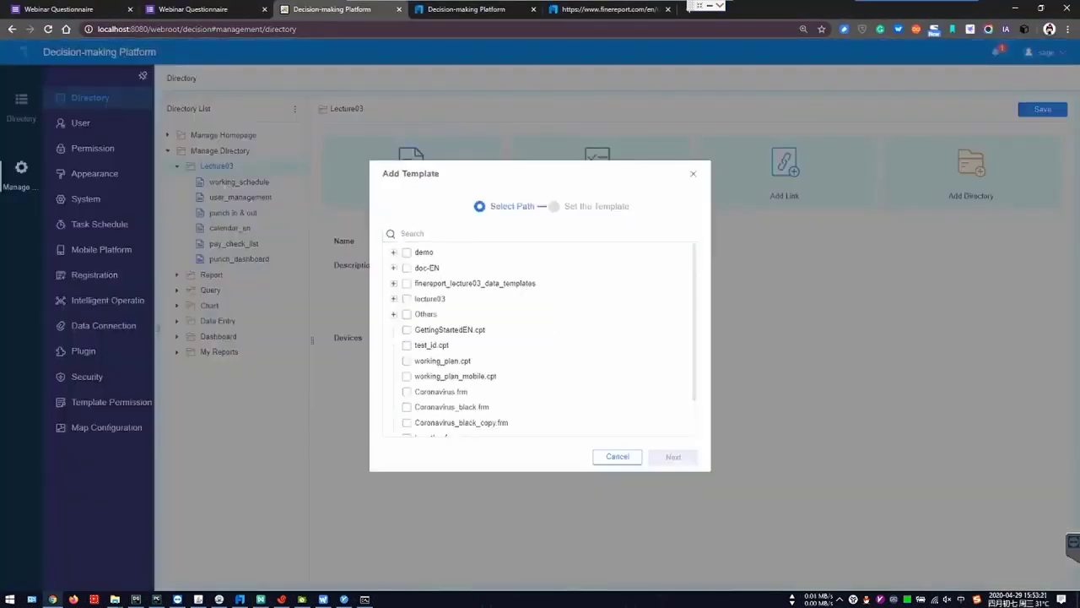
pyautogui.click(393, 299)
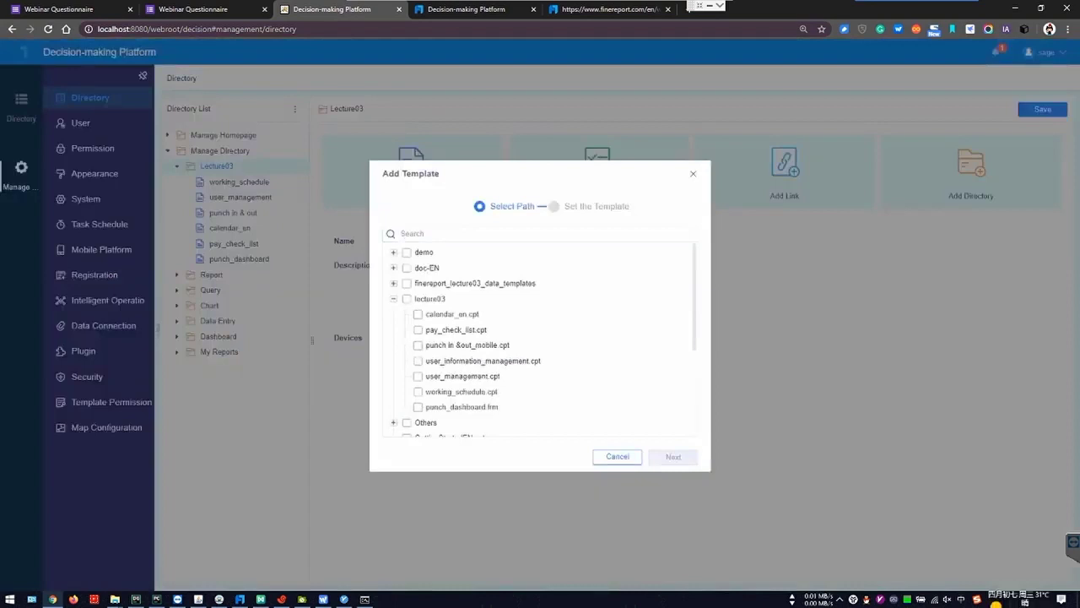
pyautogui.click(407, 298)
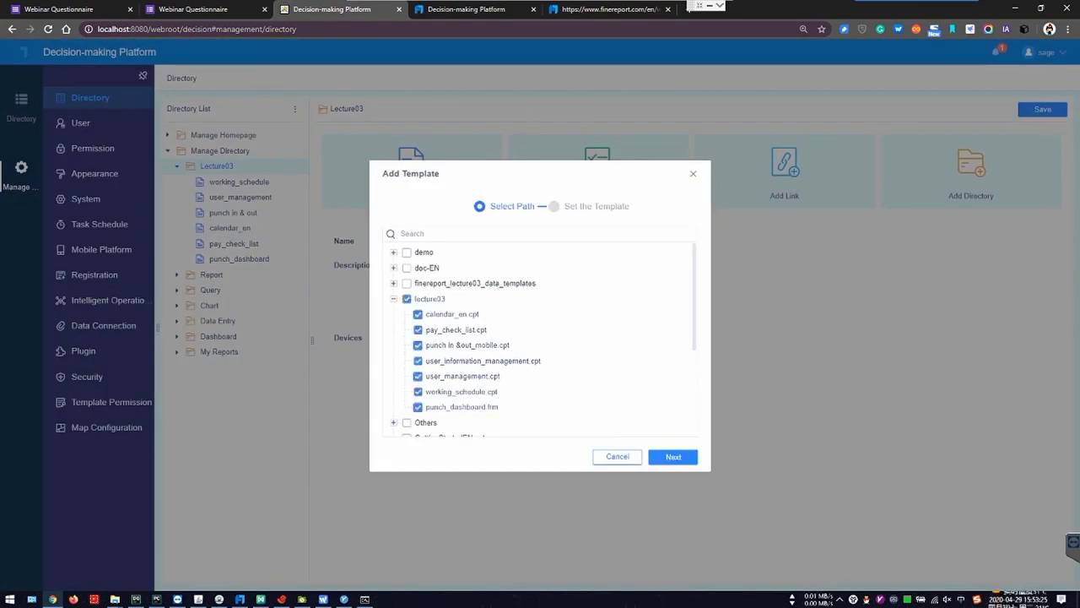
pyautogui.click(618, 456)
# - Show the platform's report directory, and return to the guide in WizNote to read section 6's saving and permission instructions
pyautogui.click(21, 106)
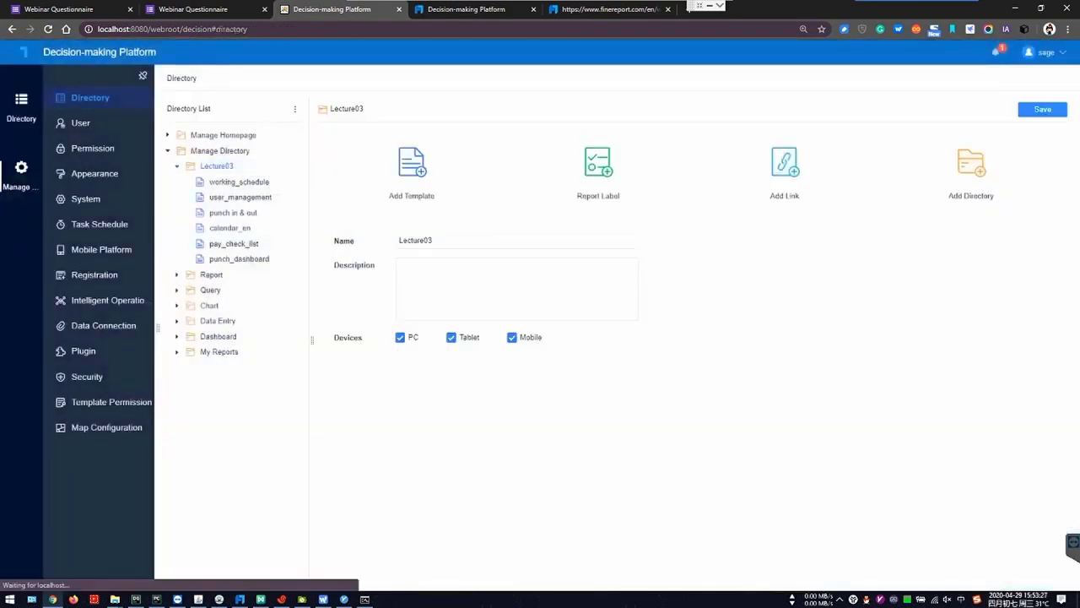
pyautogui.hotkey('alt', 'Tab')
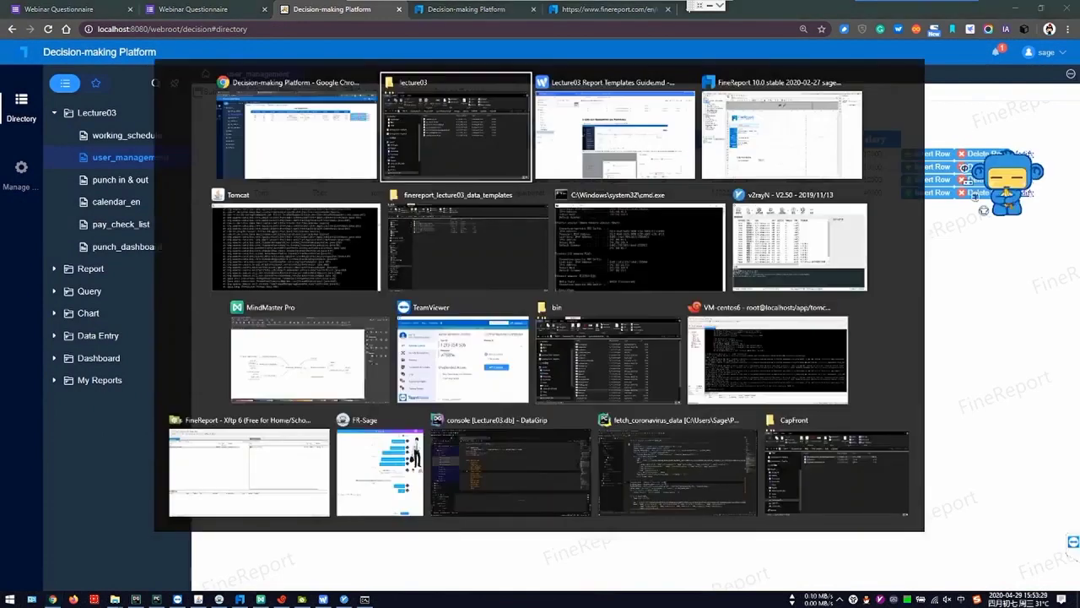
pyautogui.scroll(-3, 411, 383)
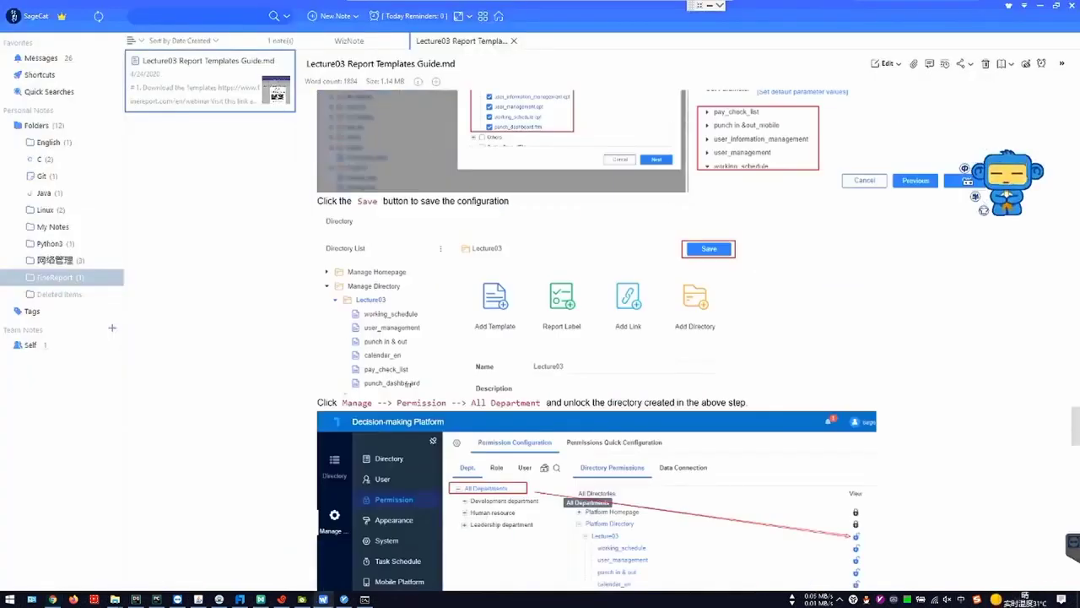
# - Read section 7 of the guide on the mobile platform's QR code configuration, app download and login
pyautogui.scroll(-7, 409, 384)
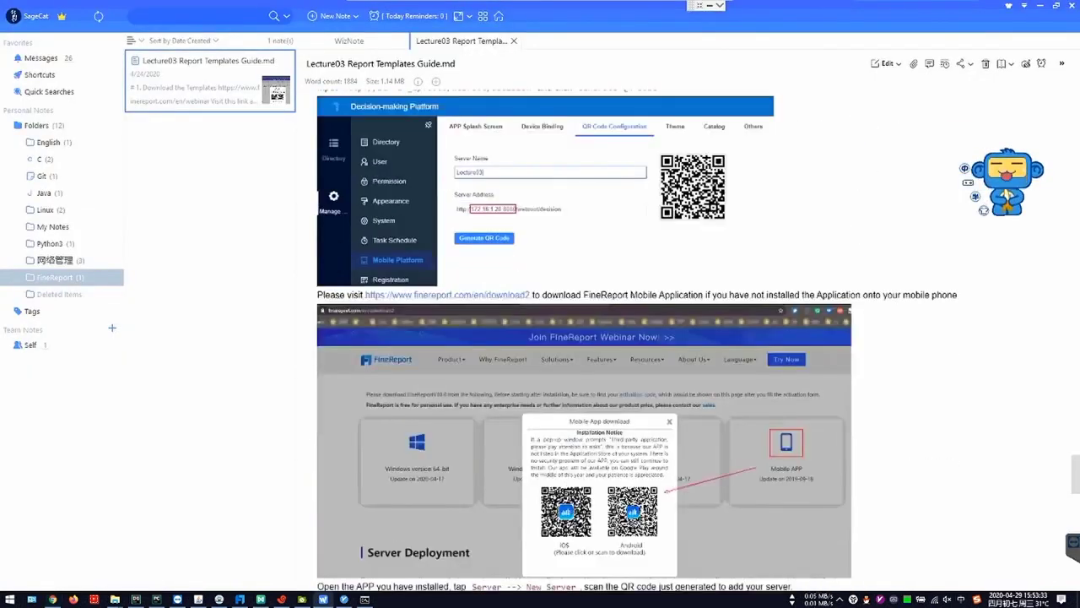
pyautogui.scroll(3, 583, 337)
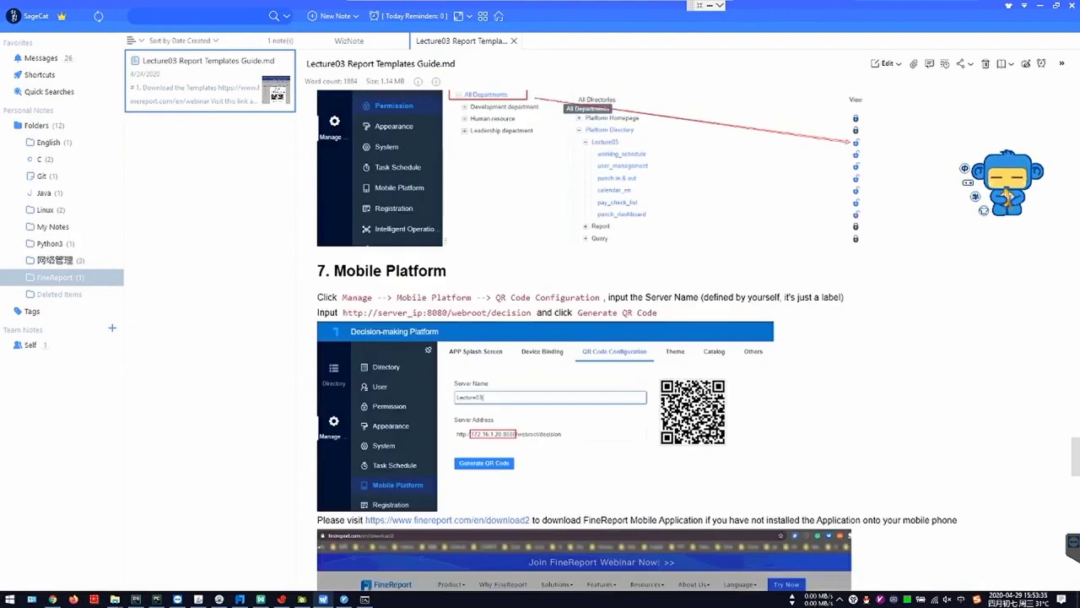
pyautogui.scroll(-12, 661, 341)
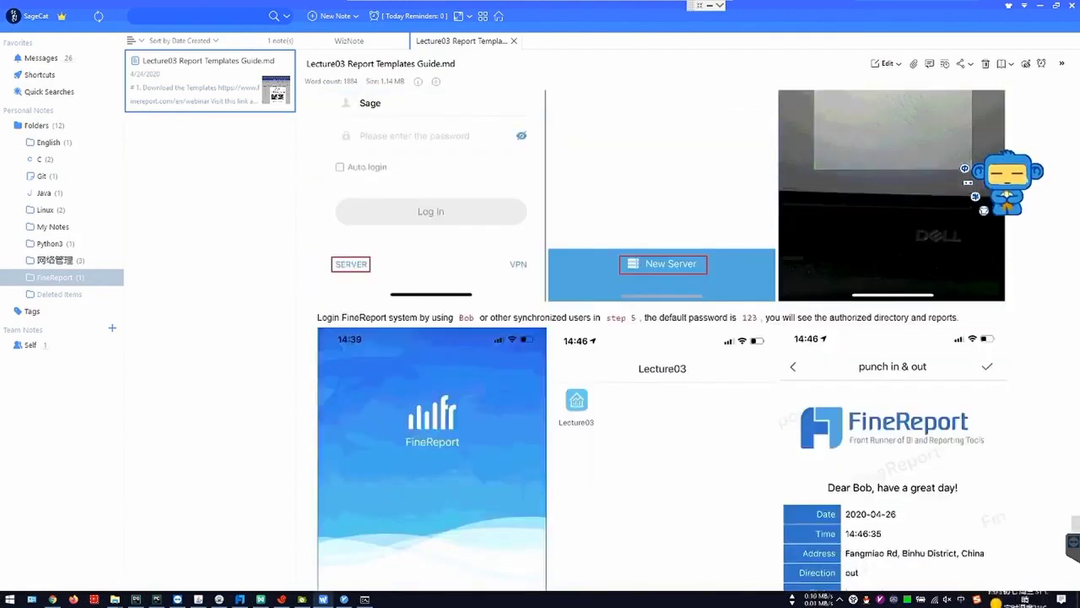
# - Switch to the Command Prompt and point out the IPv4 address of the wireless LAN adapter
pyautogui.click(365, 599)
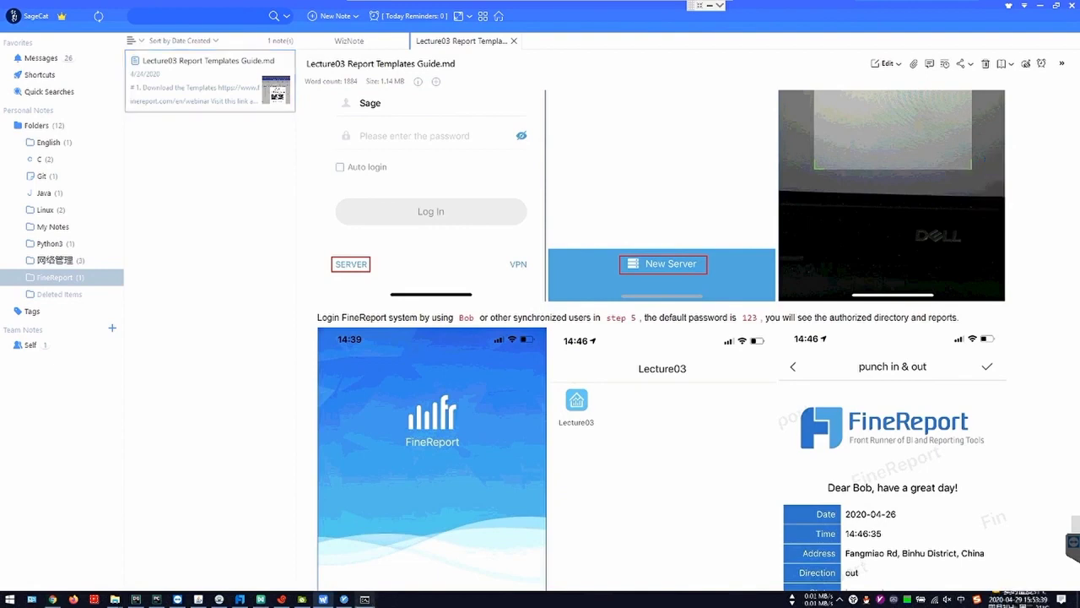
pyautogui.click(365, 328)
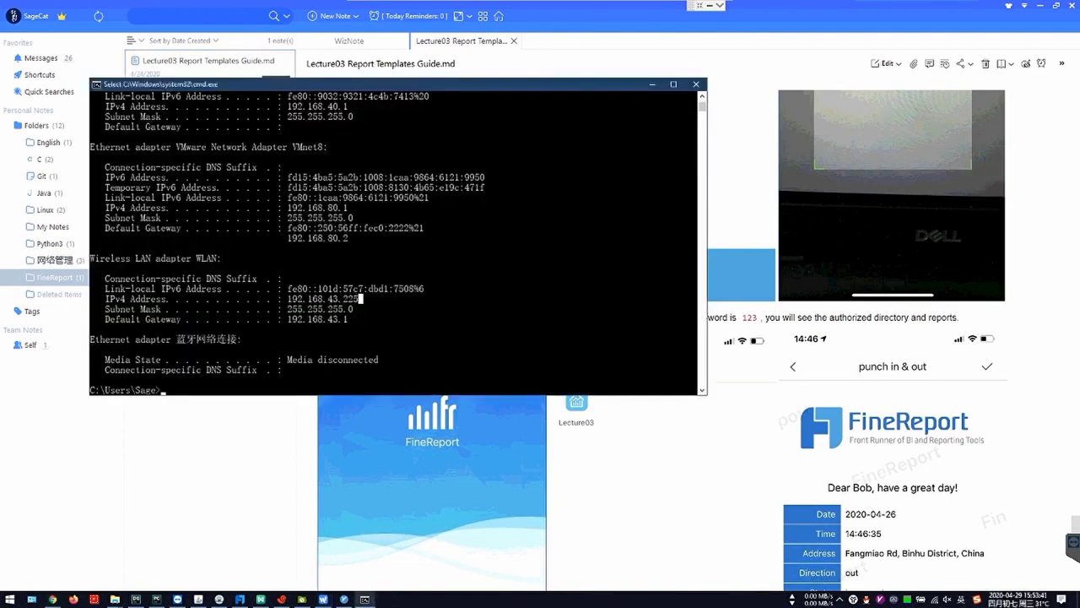
pyautogui.moveTo(360, 298); pyautogui.dragTo(304, 299)
pyautogui.click(335, 309)
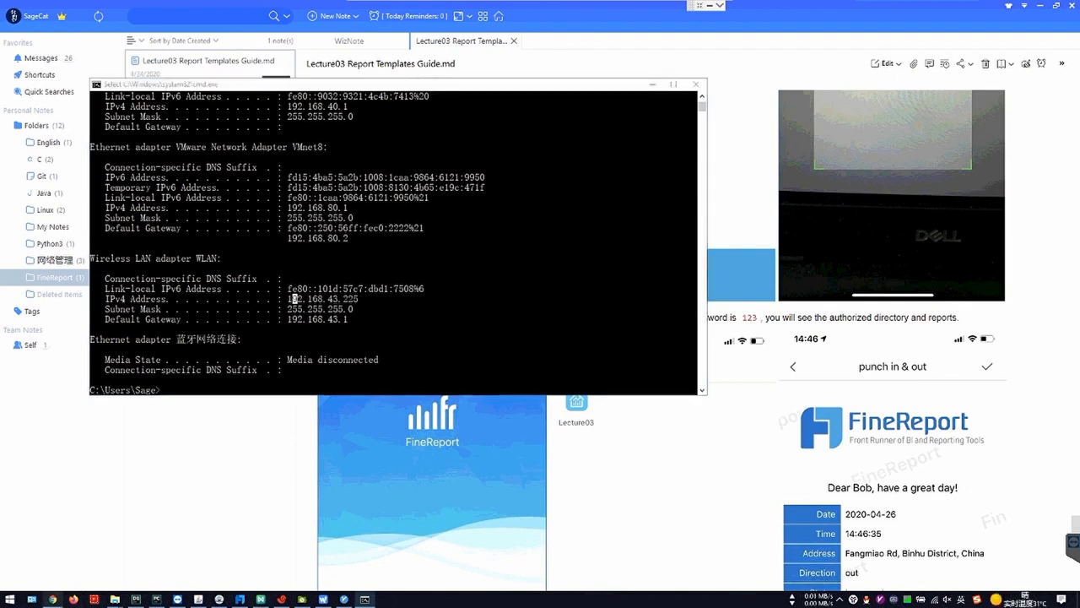
# - Switch to the Decision-making Platform in Chrome and open the mobile platform's QR code configuration
pyautogui.click(52, 598)
pyautogui.click(21, 174)
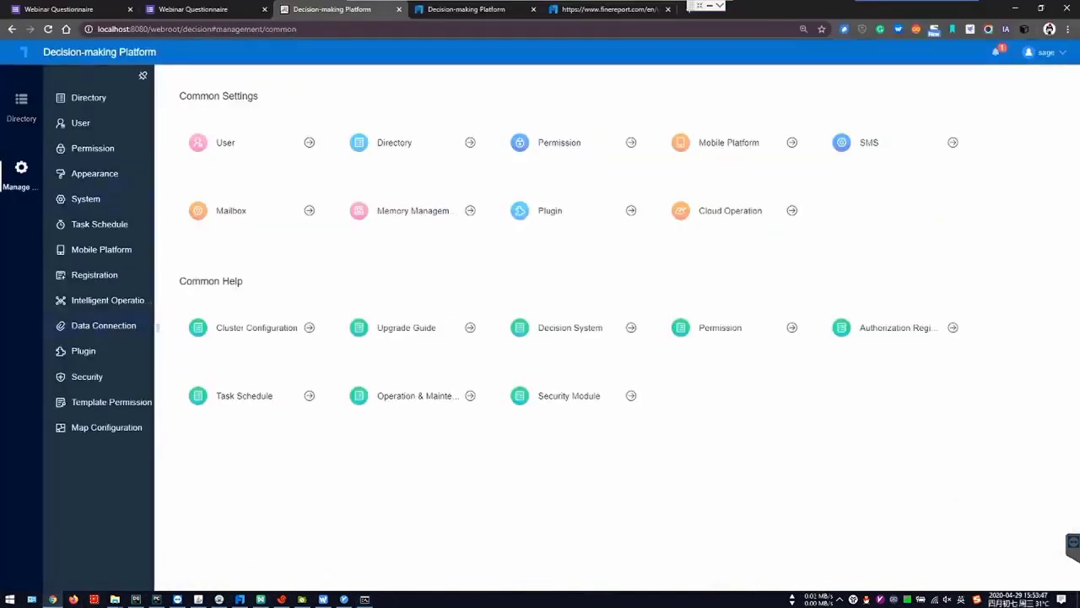
pyautogui.click(101, 249)
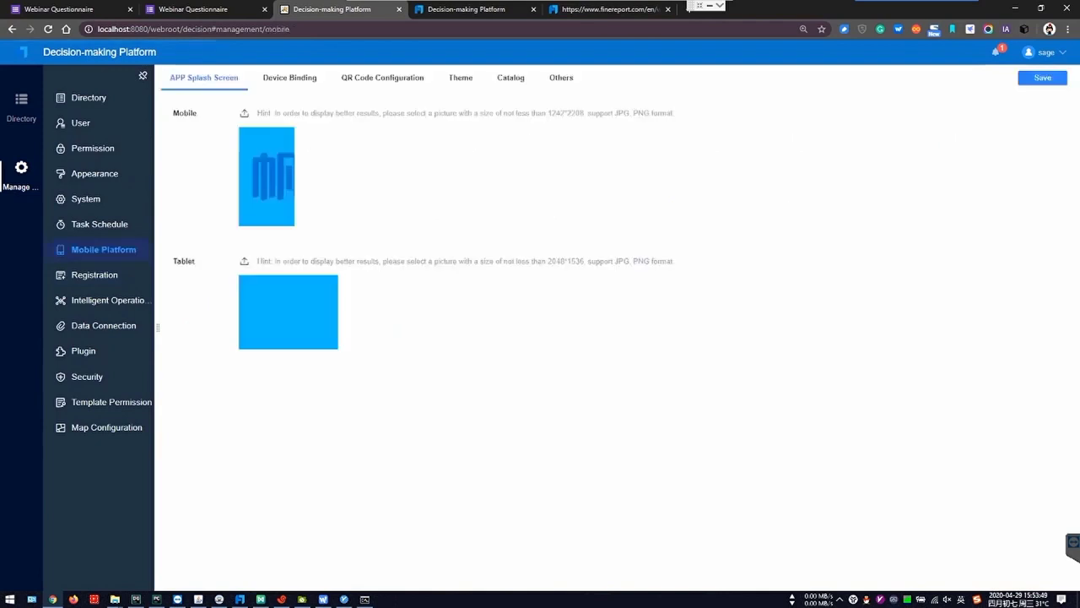
pyautogui.click(382, 78)
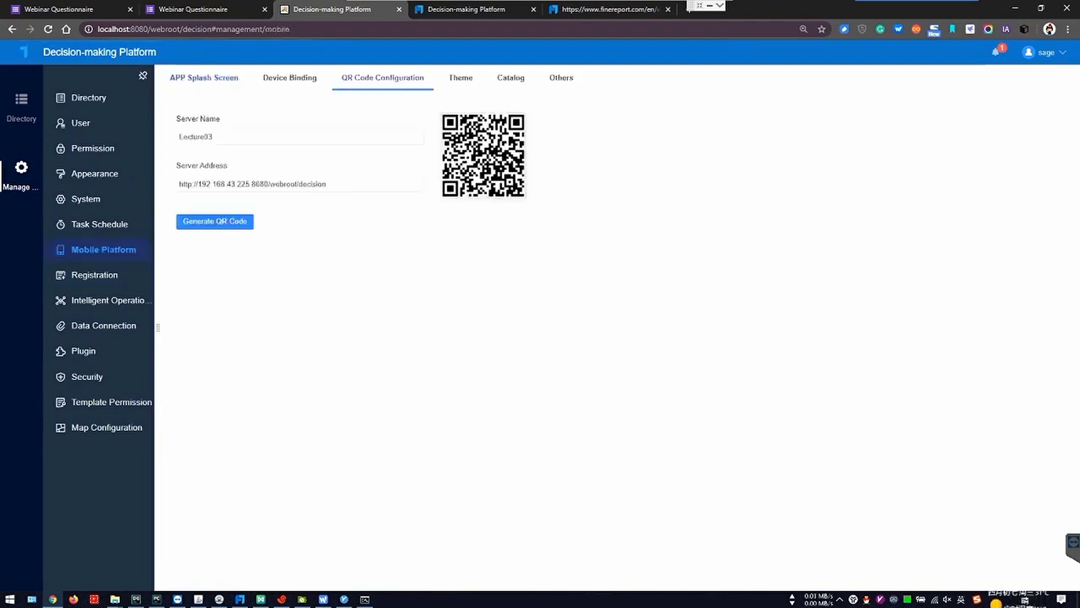
# - Point out the server address including its IP part, and generate the QR code for the Lecture03 server
pyautogui.click(312, 184)
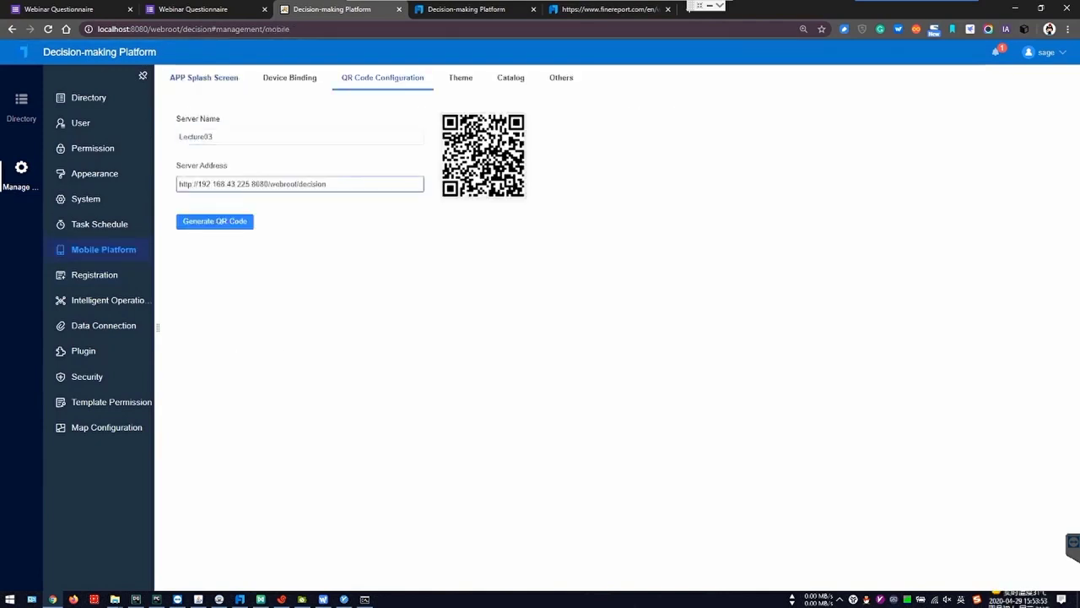
pyautogui.hotkey('ctrl', 'a')
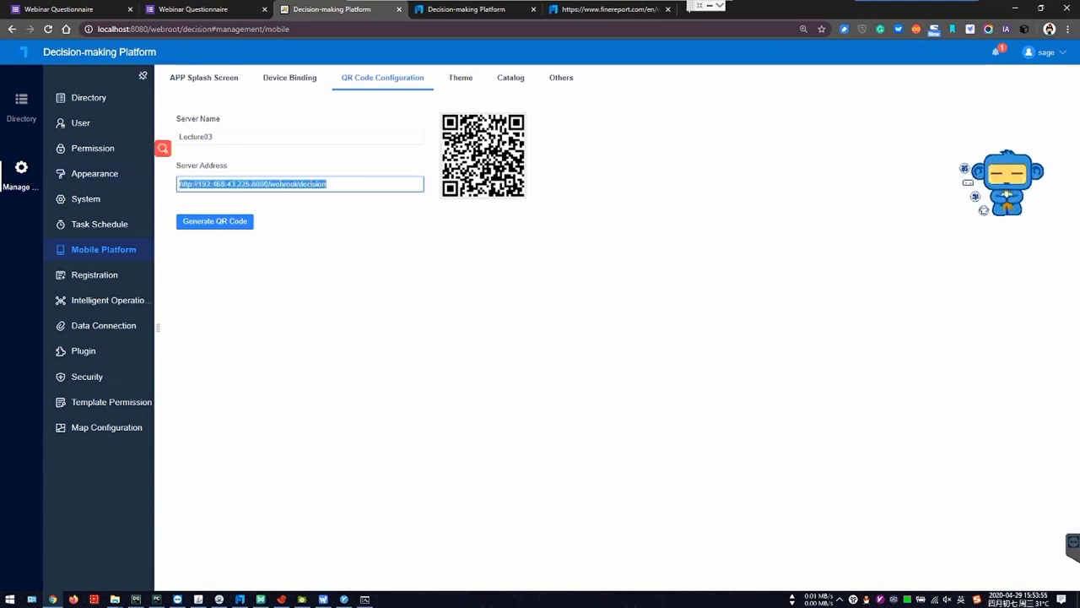
pyautogui.click(334, 184)
pyautogui.moveTo(334, 184); pyautogui.dragTo(165, 181)
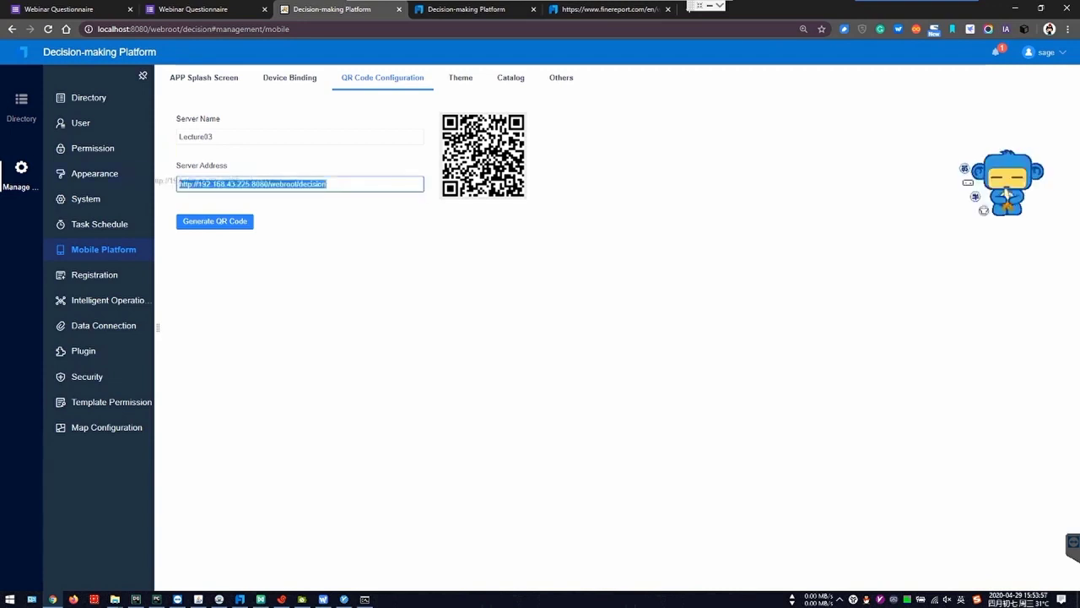
pyautogui.click(197, 184)
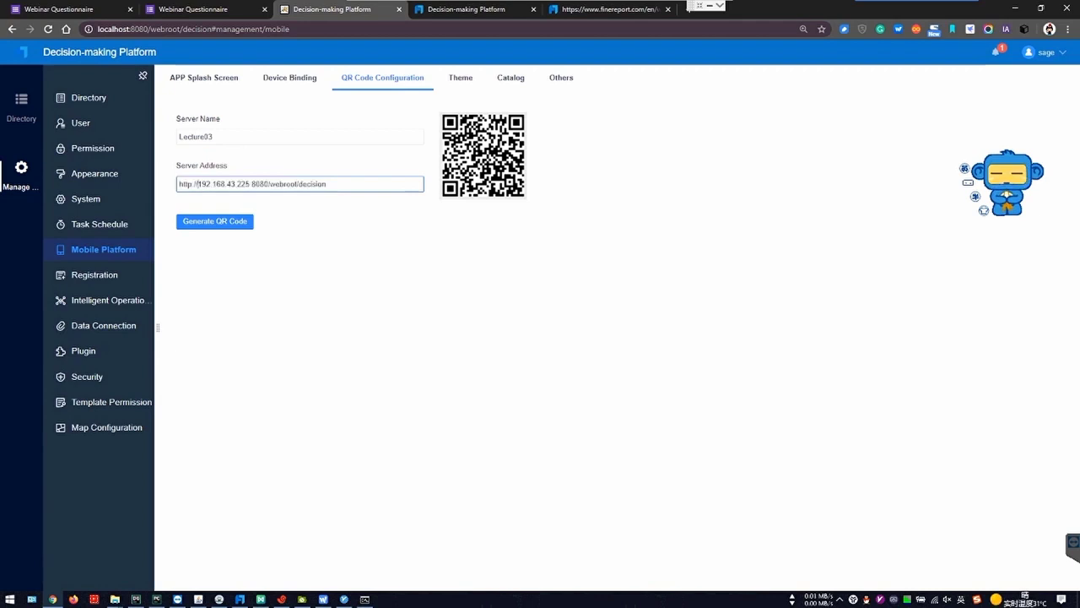
pyautogui.click(214, 221)
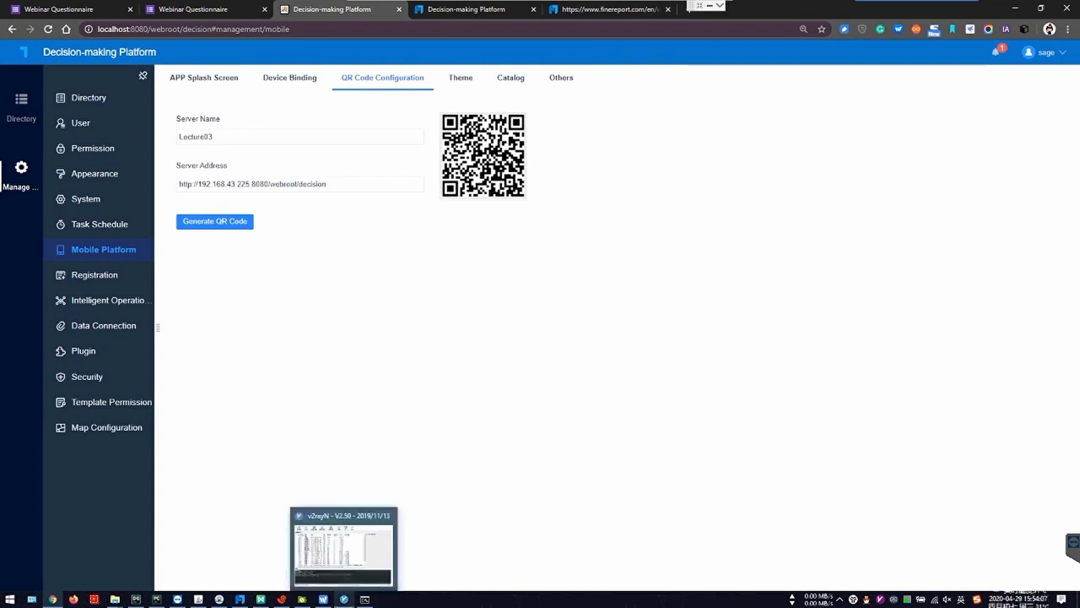
pyautogui.hotkey('alt', 'Tab')
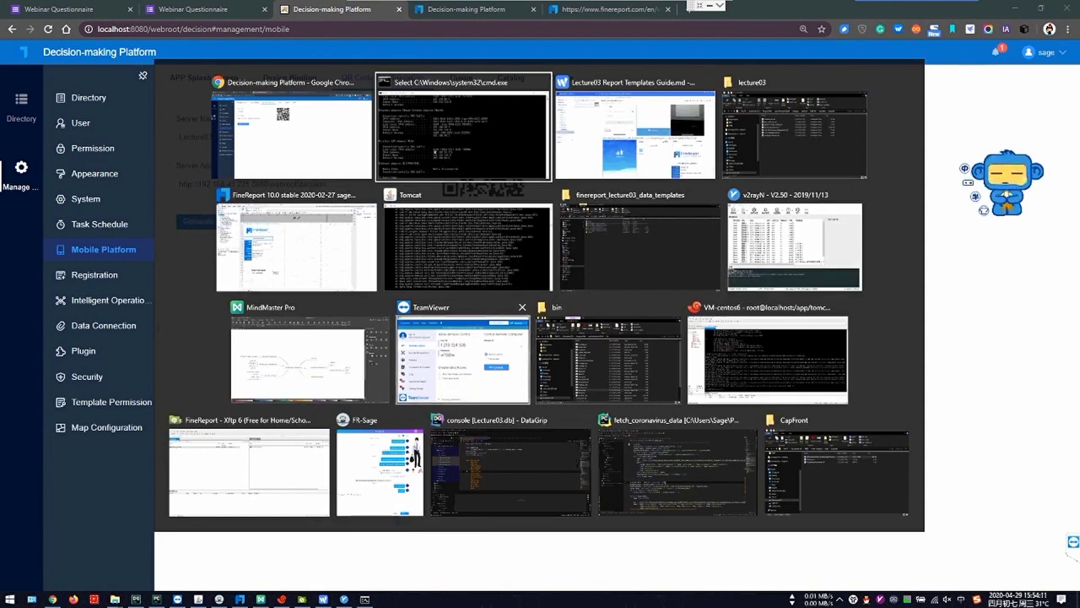
pyautogui.click(292, 135)
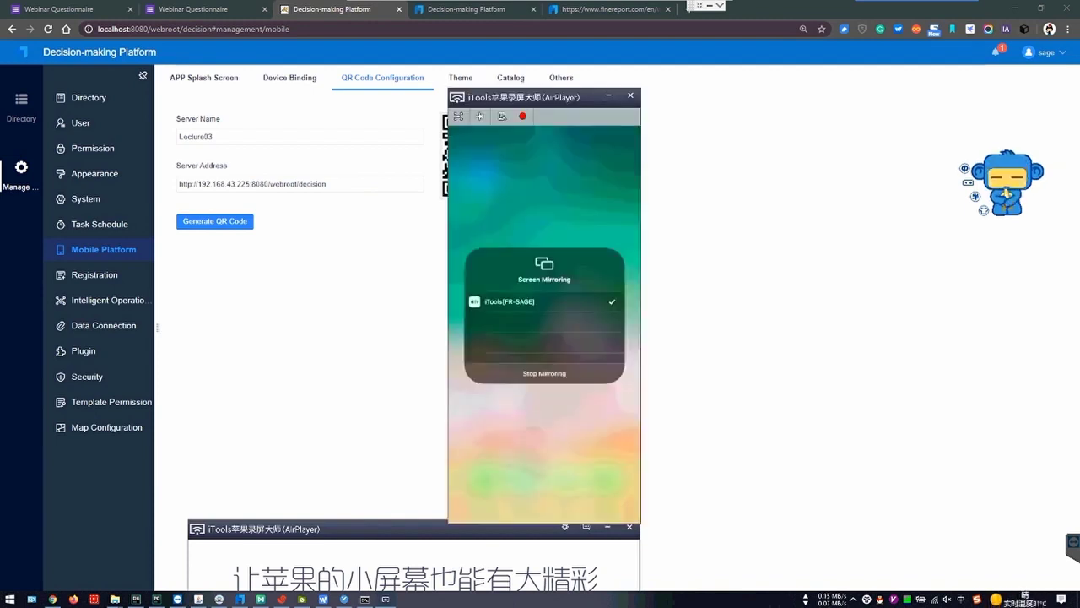
# - Move the mirrored phone window clear of the QR code, and open the platform's user list to view it alongside the phone
pyautogui.moveTo(543, 98); pyautogui.dragTo(642, 81)
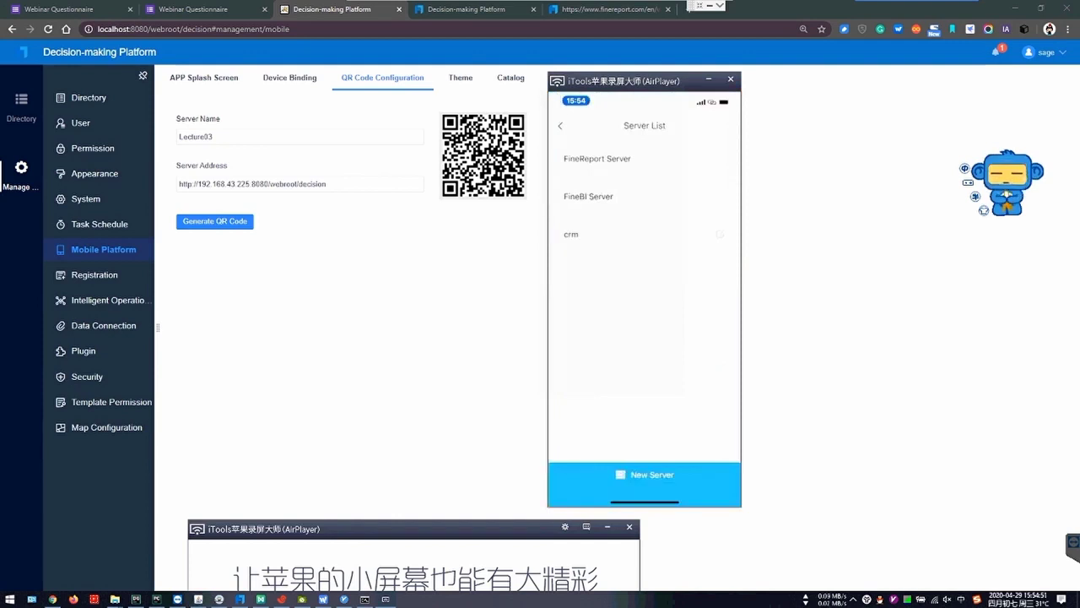
pyautogui.moveTo(634, 81); pyautogui.dragTo(755, 119)
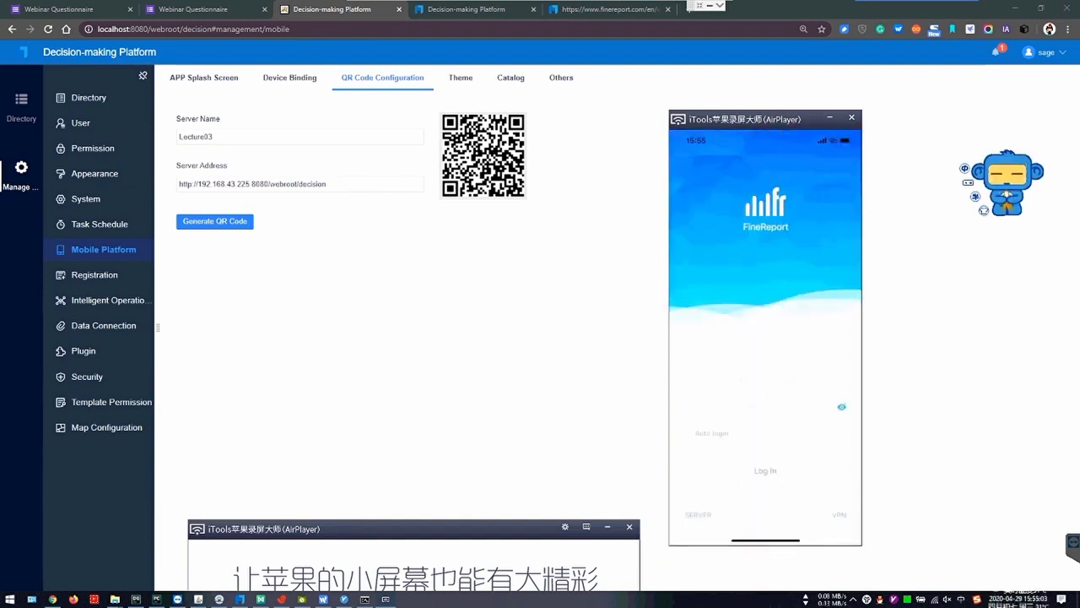
pyautogui.click(81, 123)
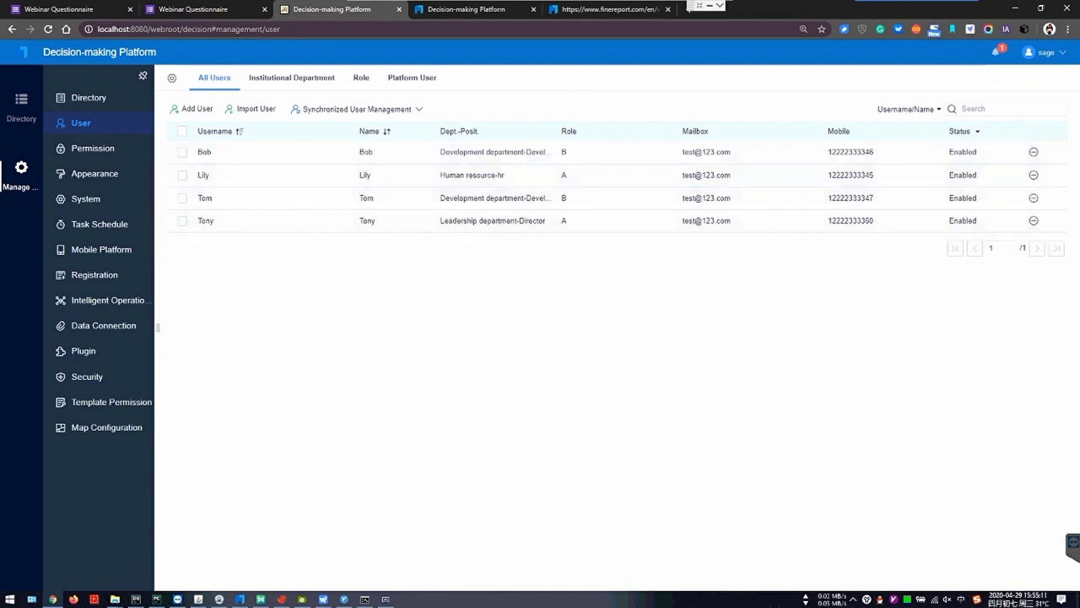
pyautogui.moveTo(727, 122); pyautogui.dragTo(544, 92)
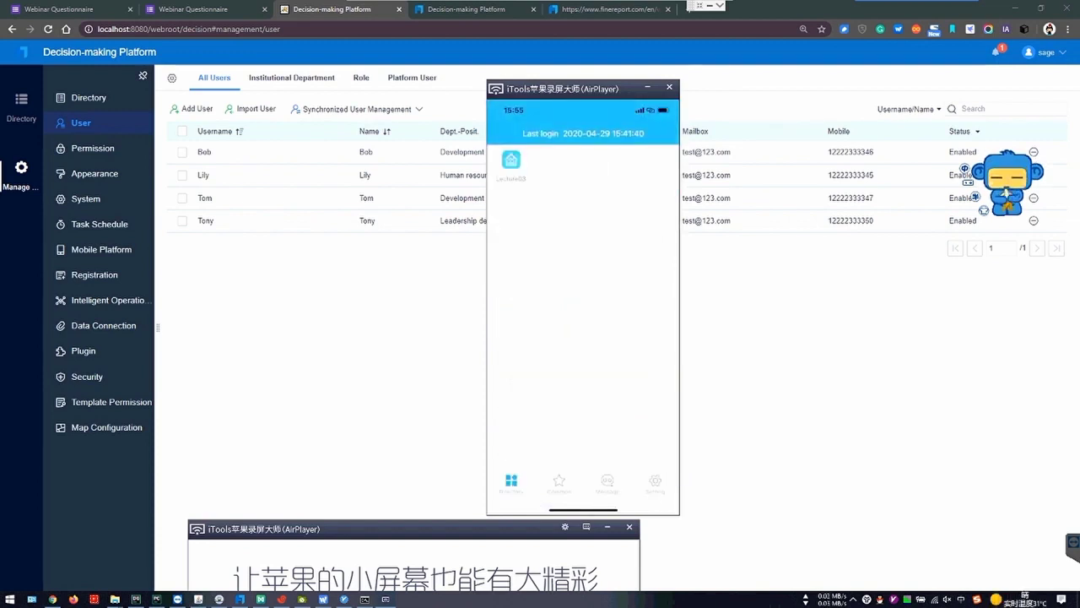
# - Show the Lecture03 directory's templates in directory management, and return to the punch in & out page on the mirrored phone
pyautogui.click(89, 97)
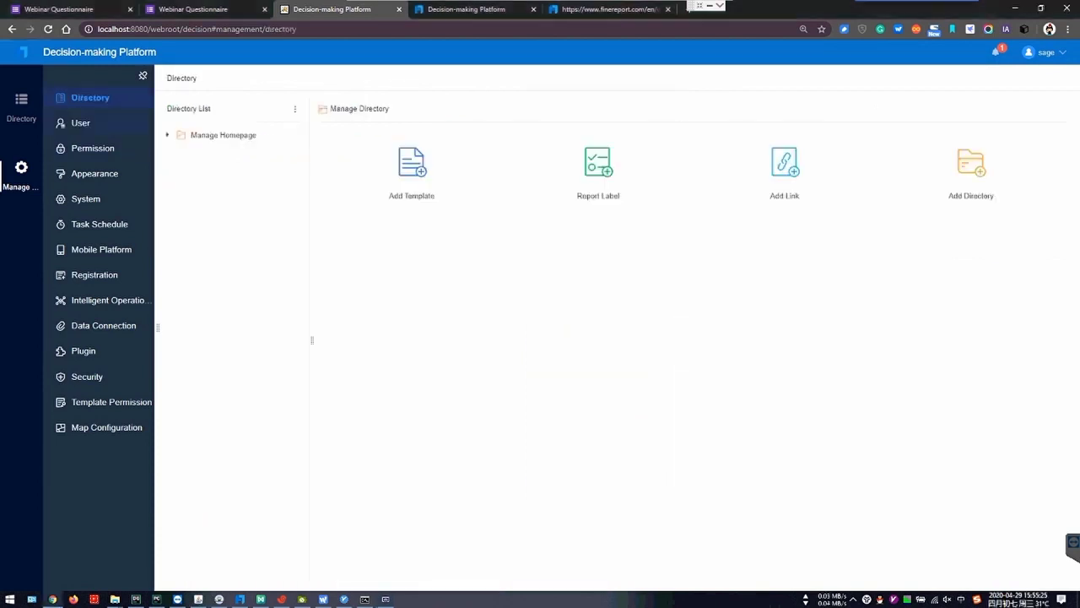
pyautogui.click(219, 150)
pyautogui.click(216, 166)
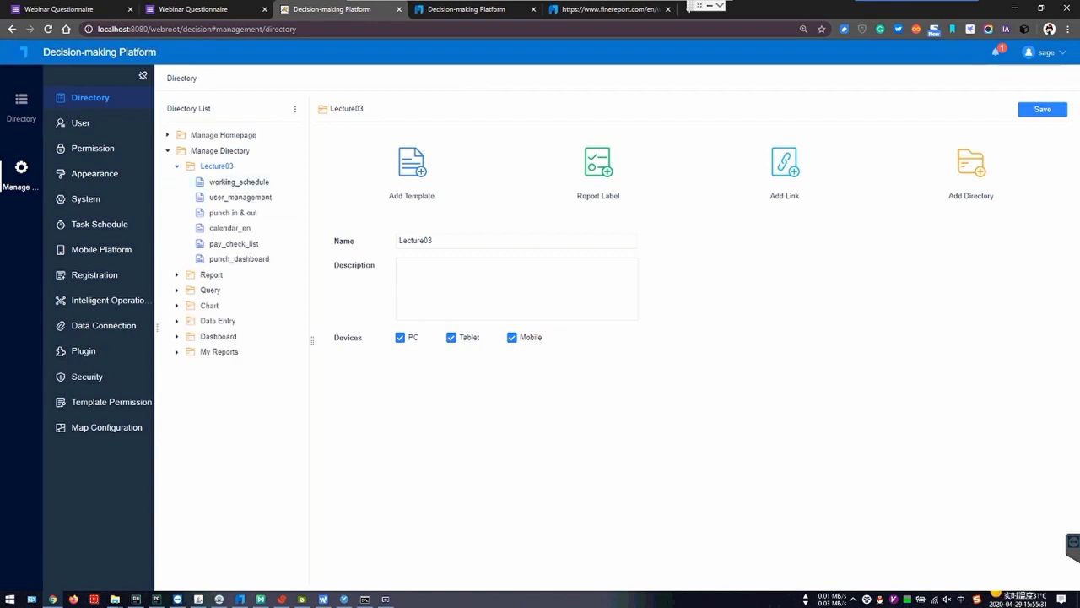
pyautogui.hotkey('alt', 'Tab')
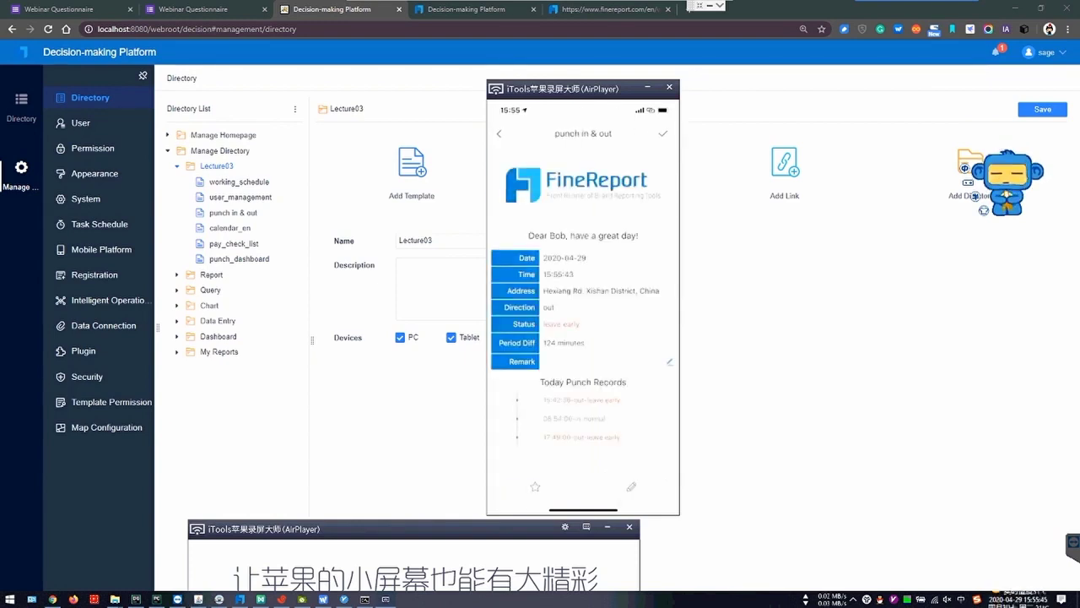
pyautogui.moveTo(592, 92); pyautogui.dragTo(614, 78)
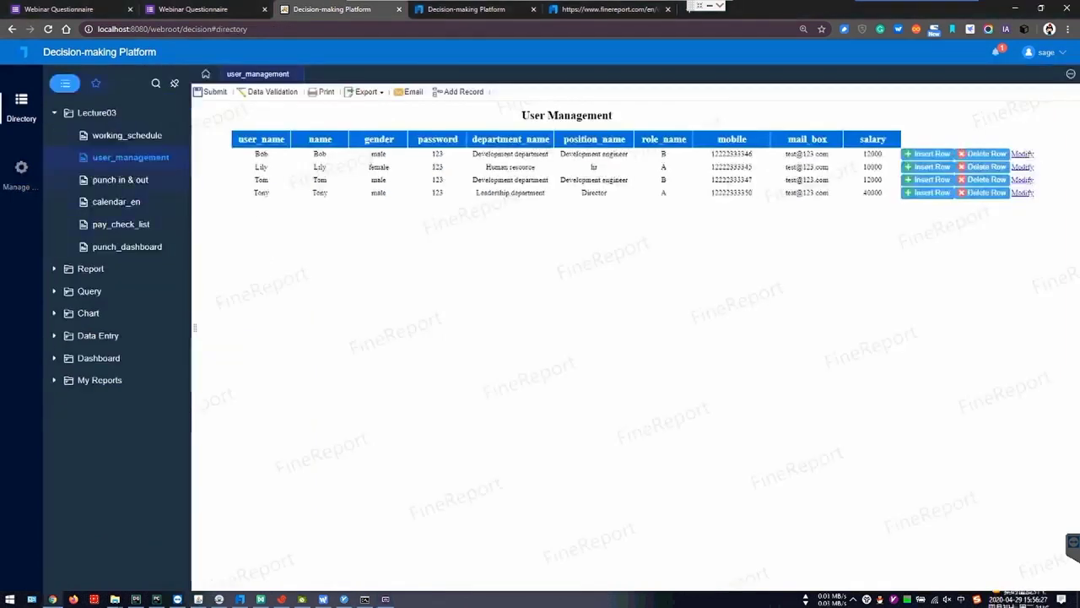
# - Open the working_schedule report and point out the end date and daily start and end times of the period starting 2020-01-01
pyautogui.click(127, 135)
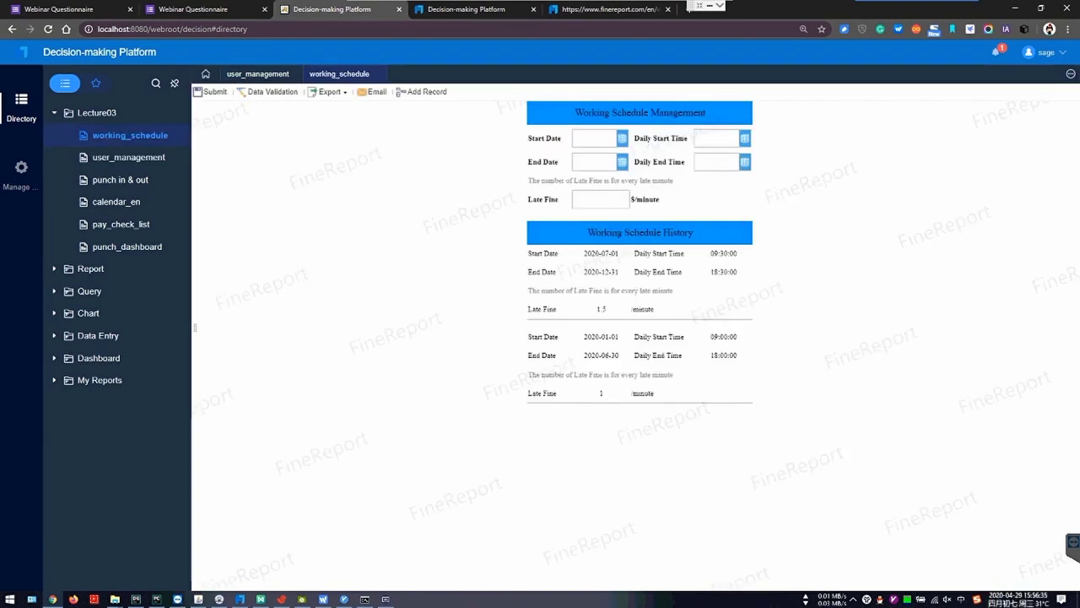
pyautogui.moveTo(601, 356); pyautogui.dragTo(619, 355)
pyautogui.click(619, 356)
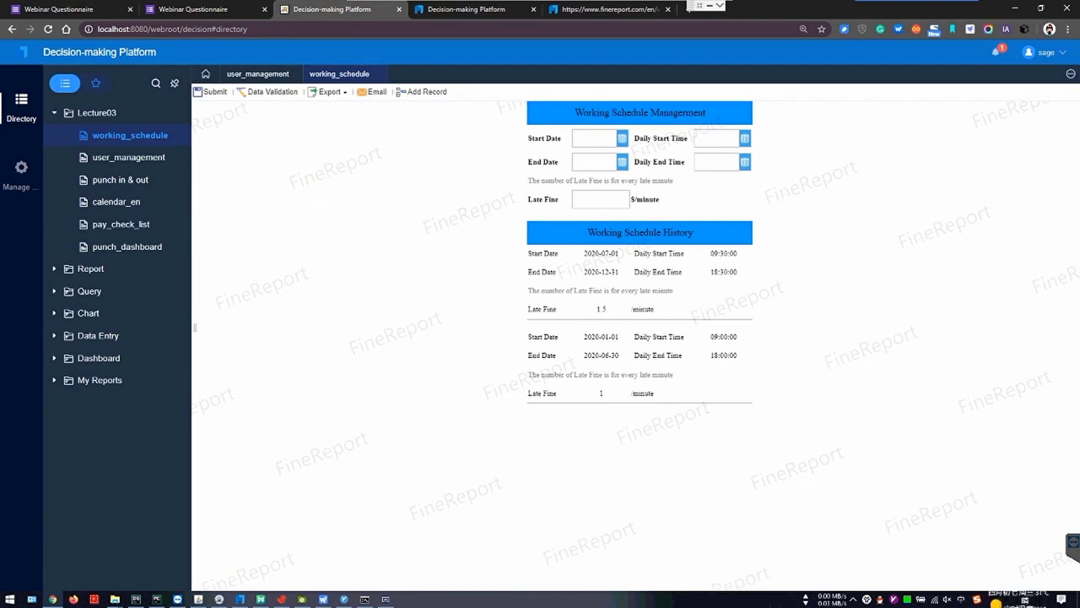
pyautogui.moveTo(710, 337); pyautogui.dragTo(737, 355)
pyautogui.click(736, 355)
# - Show the punch in & out page on the mirrored phone, and switch to the punch in &out_mobile.cpt template in FineReport Designer
pyautogui.hotkey('alt', 'Tab')
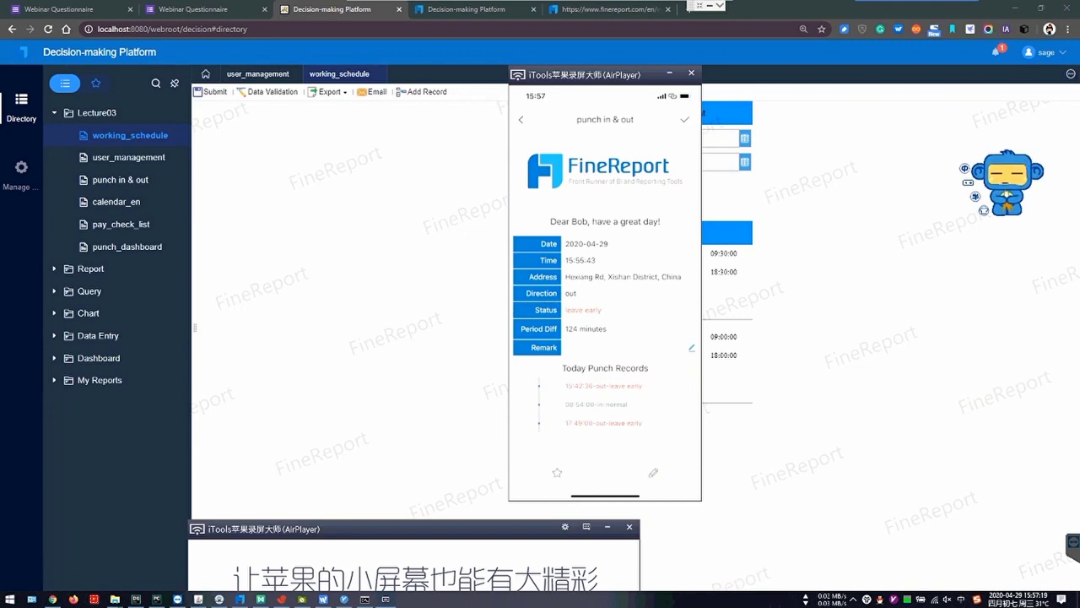
pyautogui.hotkey('alt', 'Tab')
pyautogui.hotkey('alt', 'Tab')
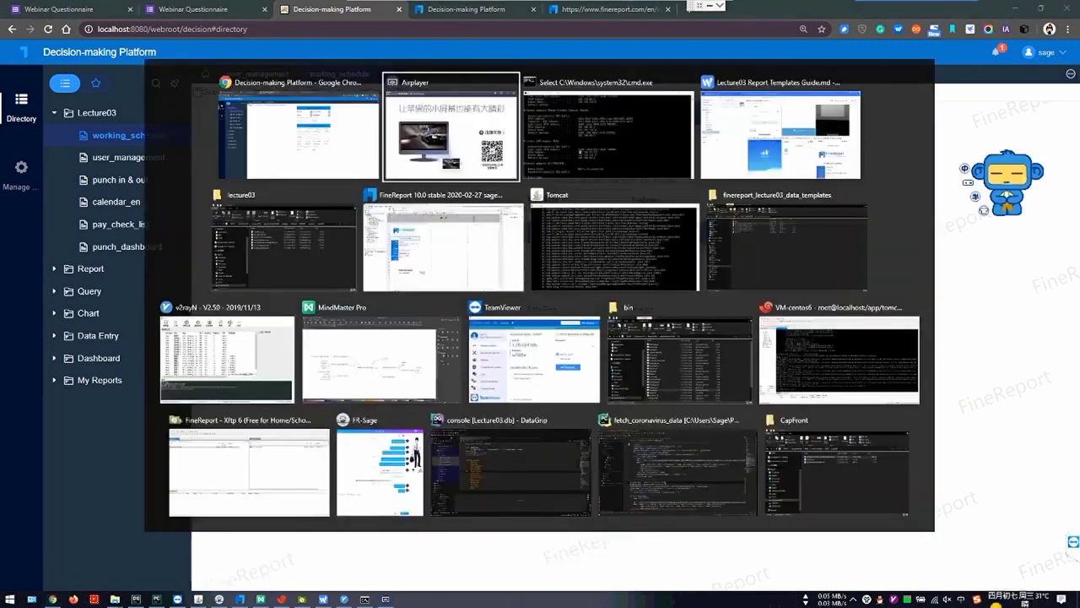
pyautogui.click(443, 245)
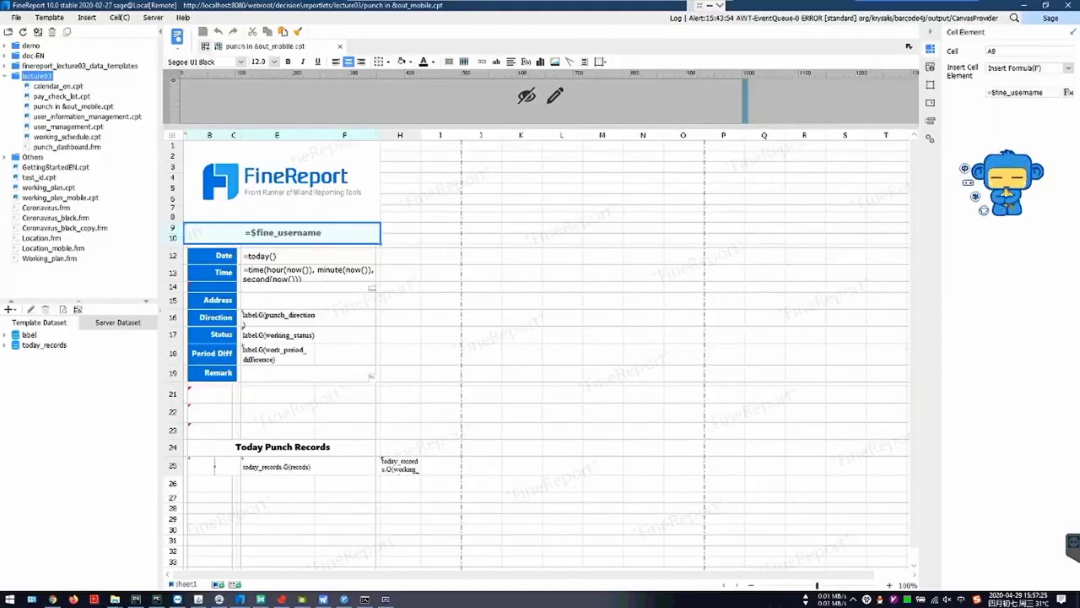
# - Point out the logo image cell A1 and the username formula cell A9 in the punch in &out_mobile.cpt template
pyautogui.click(296, 187)
pyautogui.click(440, 199)
pyautogui.click(295, 188)
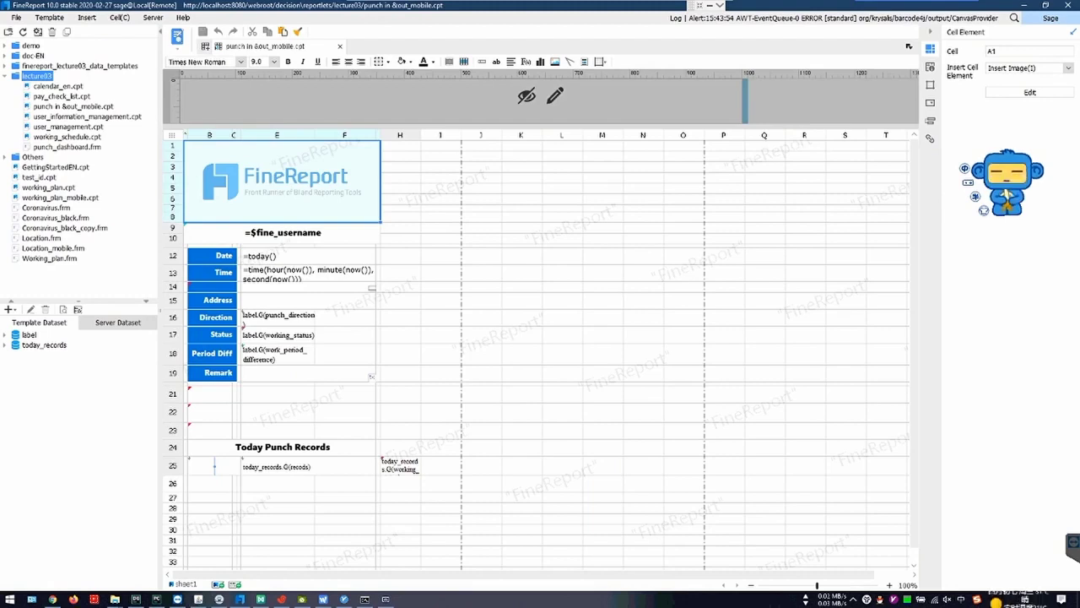
pyautogui.click(283, 233)
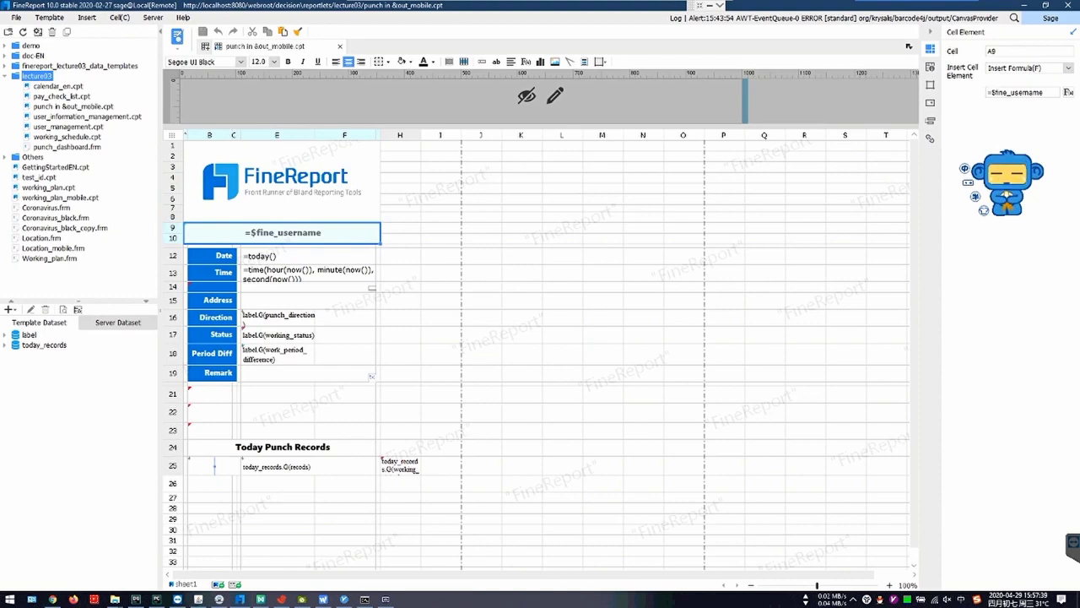
# - Compare the template with the mirrored phone page, and open the formula definition of cell A9 in FineReport Designer
pyautogui.hotkey('alt', 'Tab')
pyautogui.hotkey('alt', 'Tab')
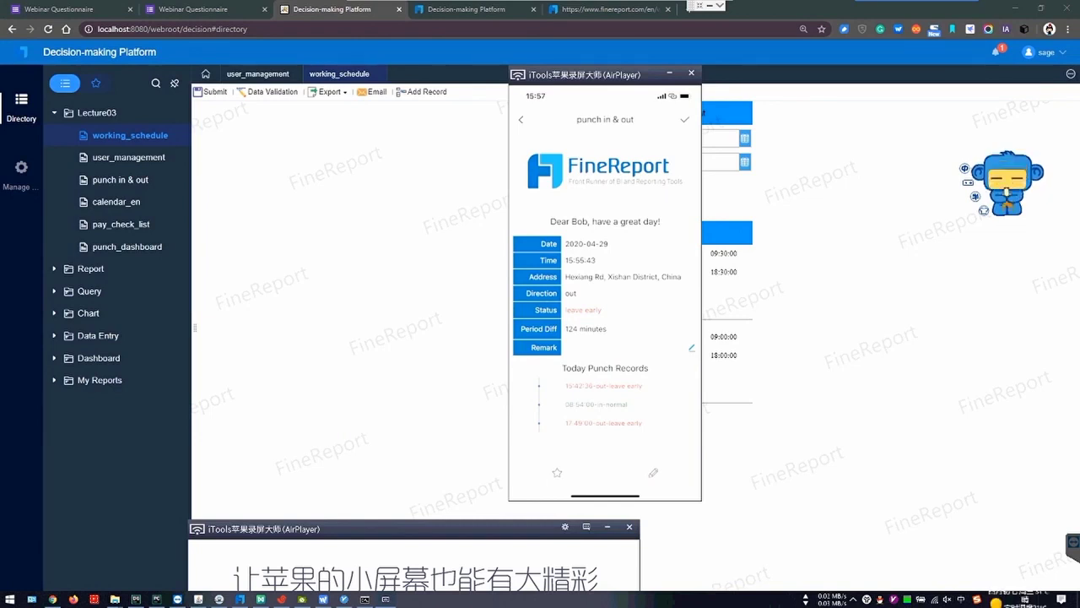
pyautogui.hotkey('alt', 'Tab')
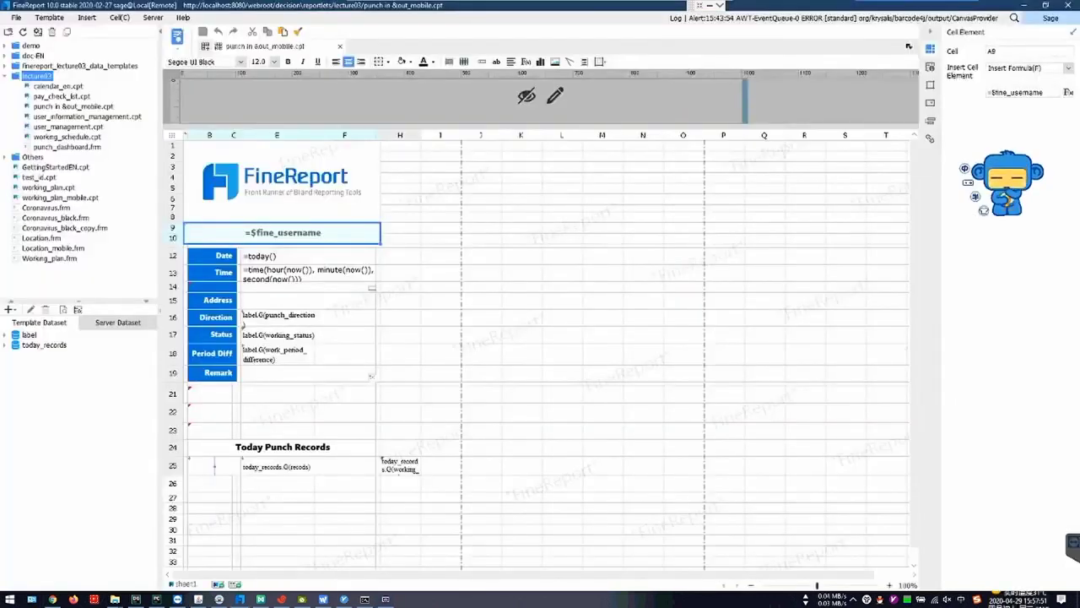
pyautogui.click(287, 256)
pyautogui.click(287, 232)
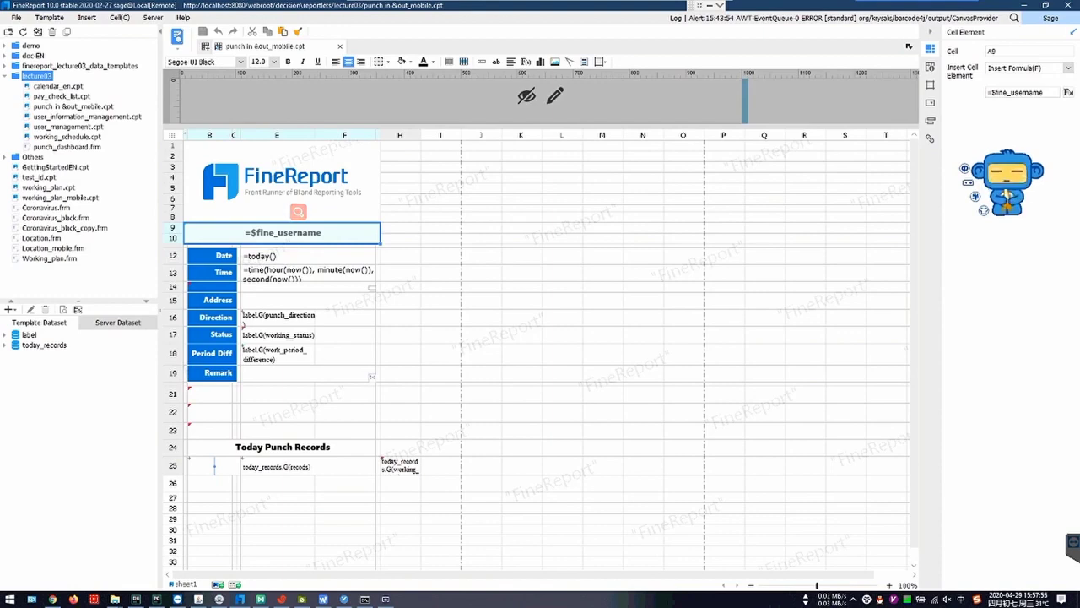
pyautogui.click(298, 210)
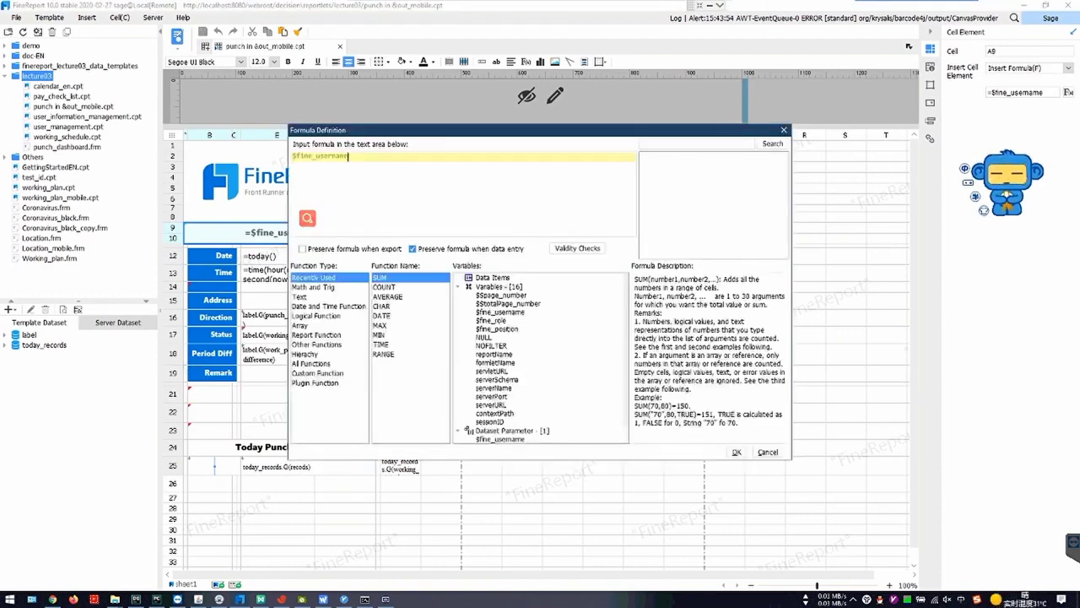
# - Close the formula definition of cell A9 and open the display value formula of its data dictionary
pyautogui.moveTo(498, 130); pyautogui.dragTo(560, 103)
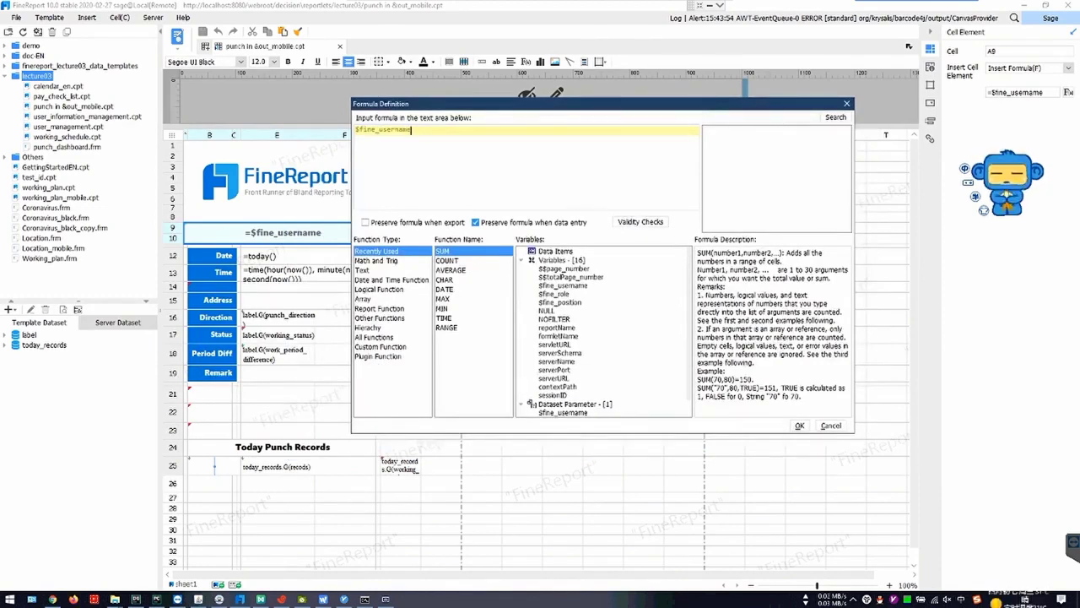
pyautogui.click(847, 103)
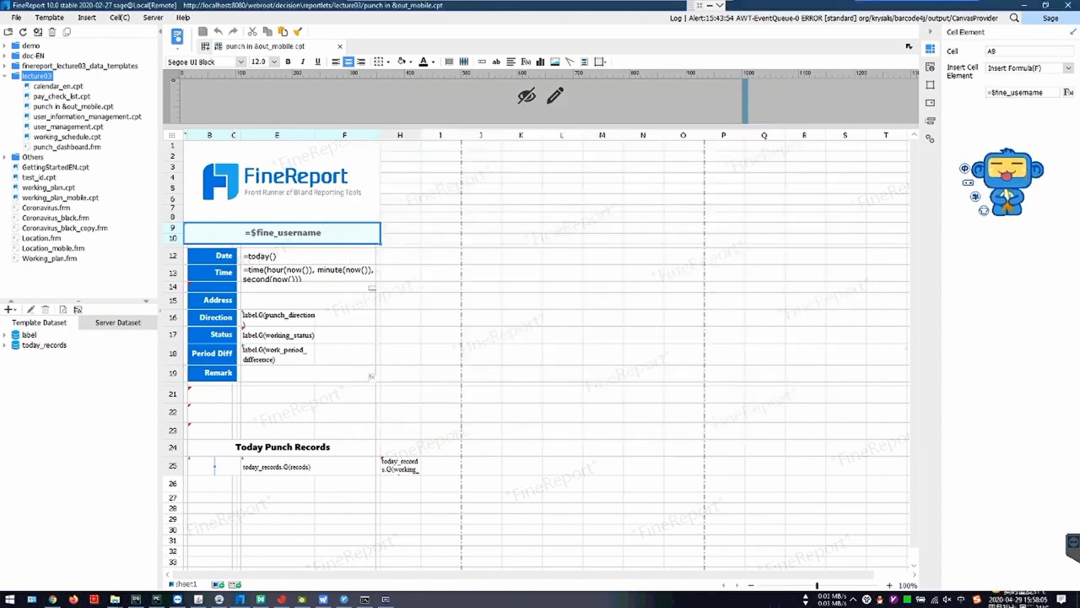
pyautogui.click(930, 67)
pyautogui.click(1027, 47)
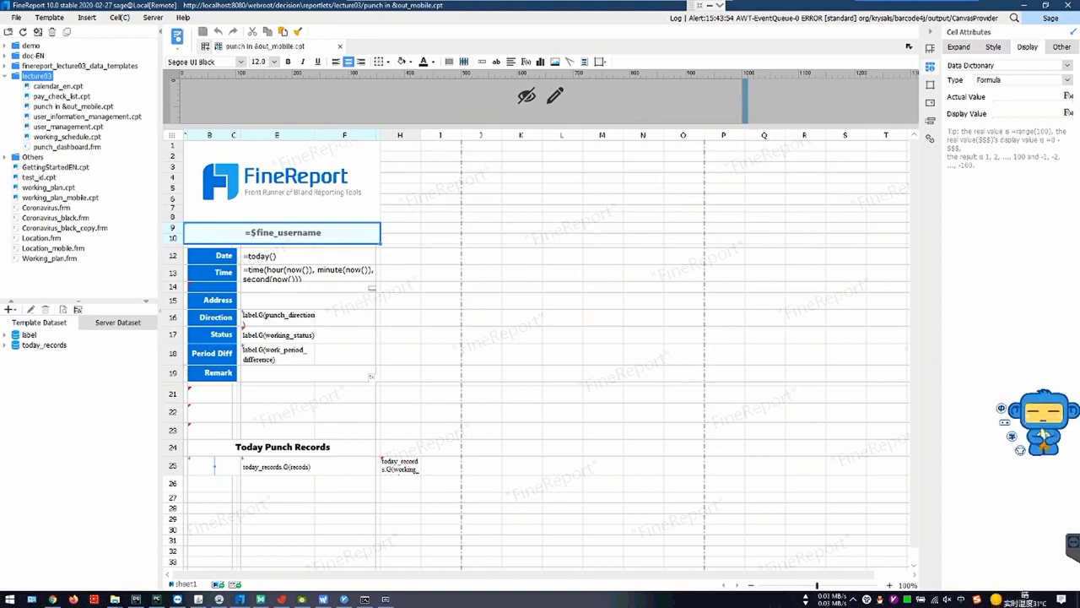
pyautogui.click(1067, 65)
pyautogui.click(1009, 85)
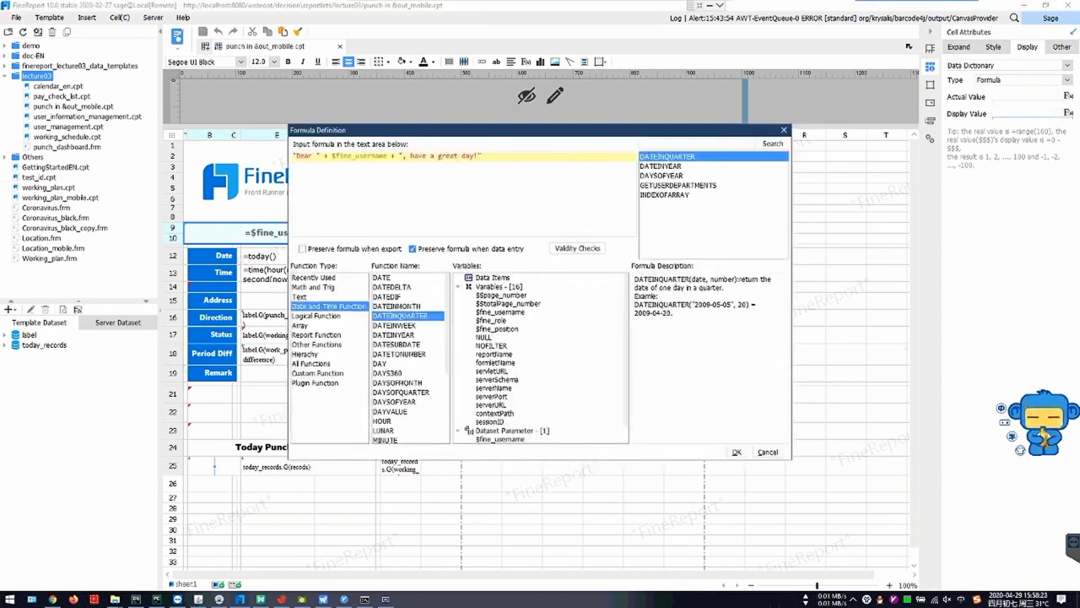
# - Compare the greeting formula with the punch in & out page on the mirrored phone, and close the formula definition unchanged
pyautogui.press('super+Tab')
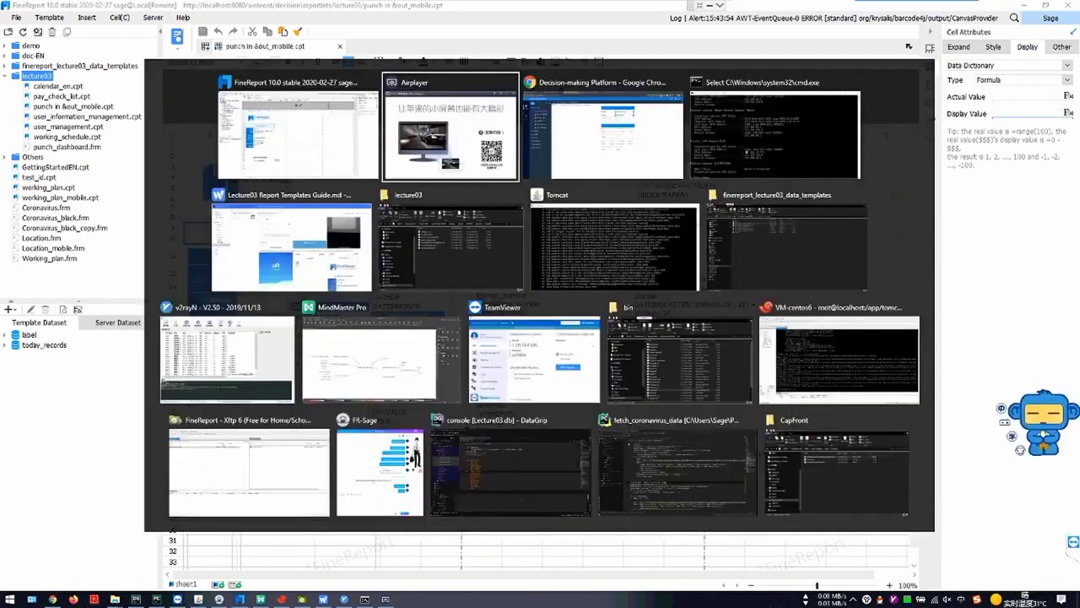
pyautogui.hotkey('alt', 'Tab')
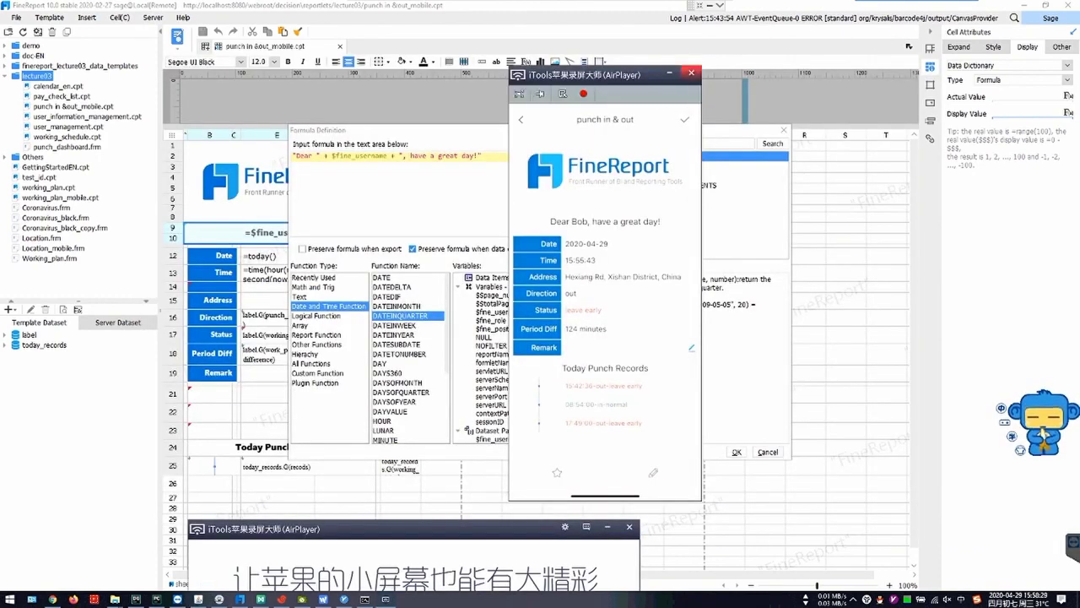
pyautogui.click(669, 73)
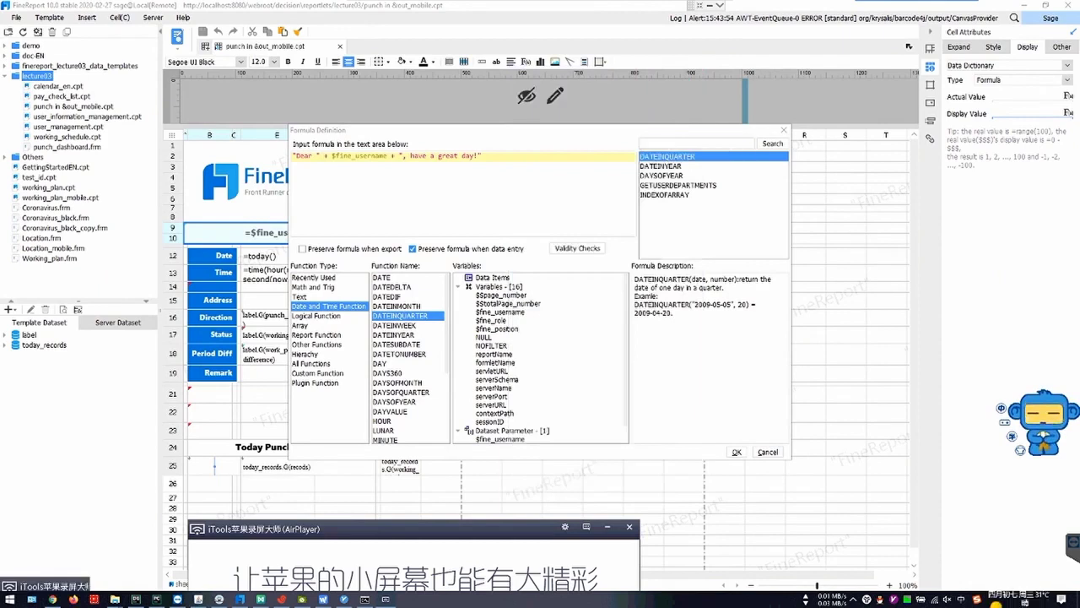
pyautogui.click(784, 130)
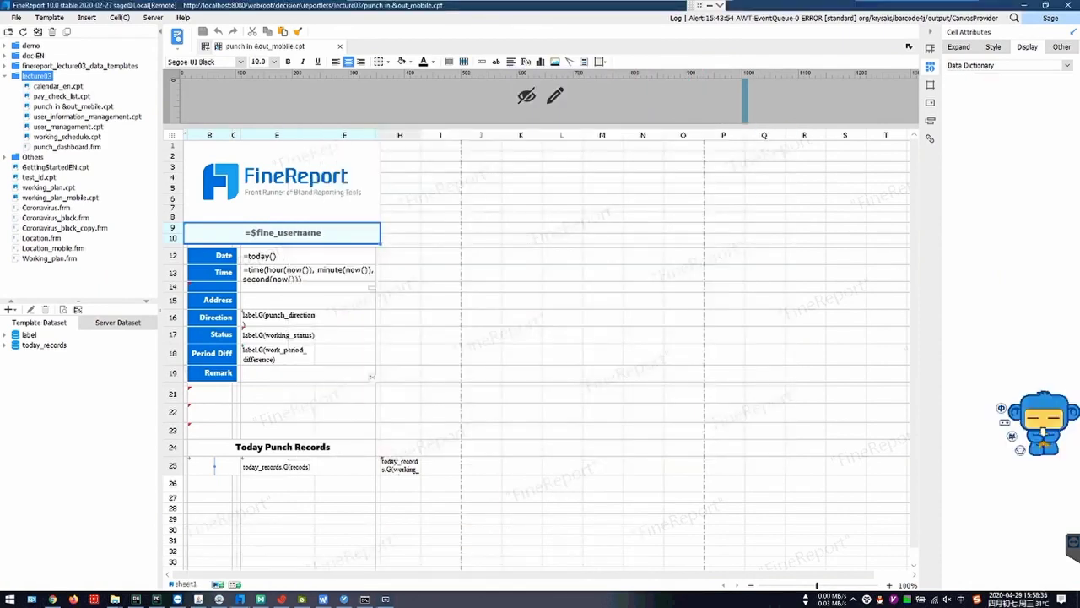
# - Point out the today() formula in the Date cell E12 and the time formula in the Time cell E13
pyautogui.click(307, 255)
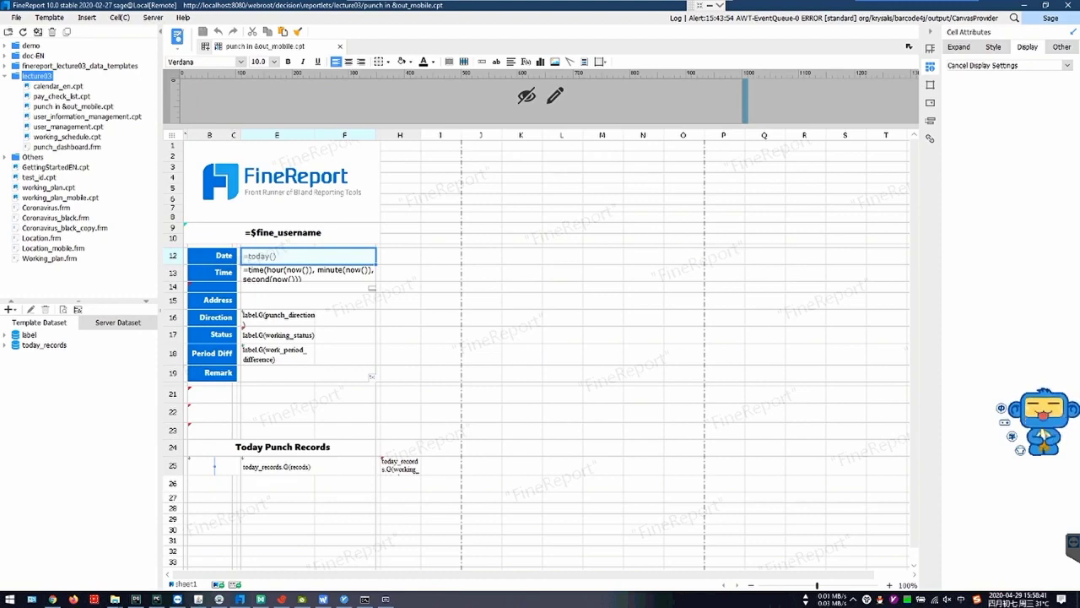
pyautogui.hotkey('alt', 'Tab')
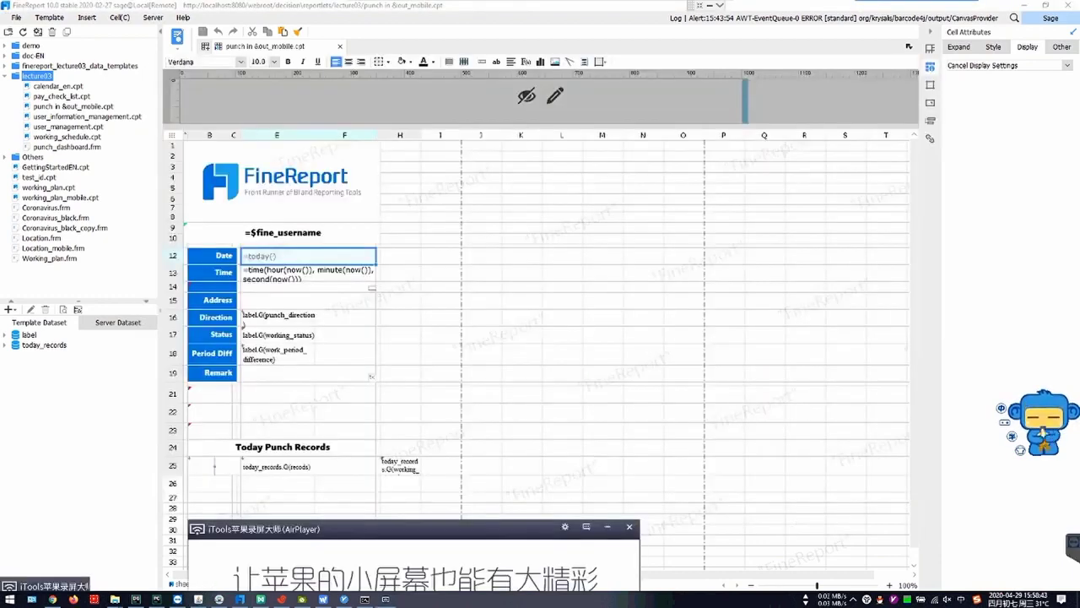
pyautogui.hotkey('alt', 'Tab')
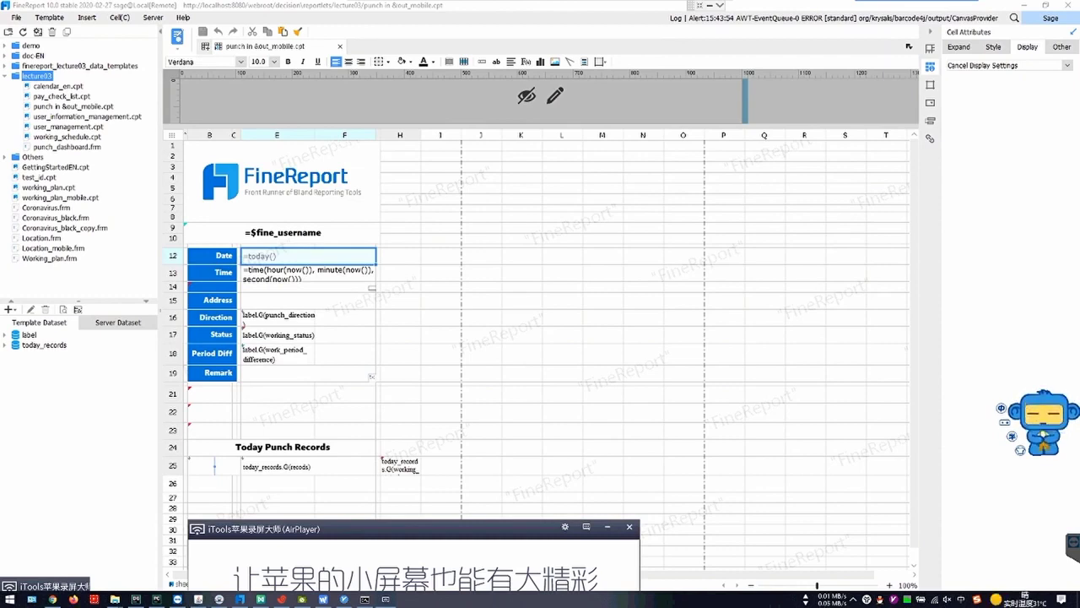
pyautogui.click(307, 274)
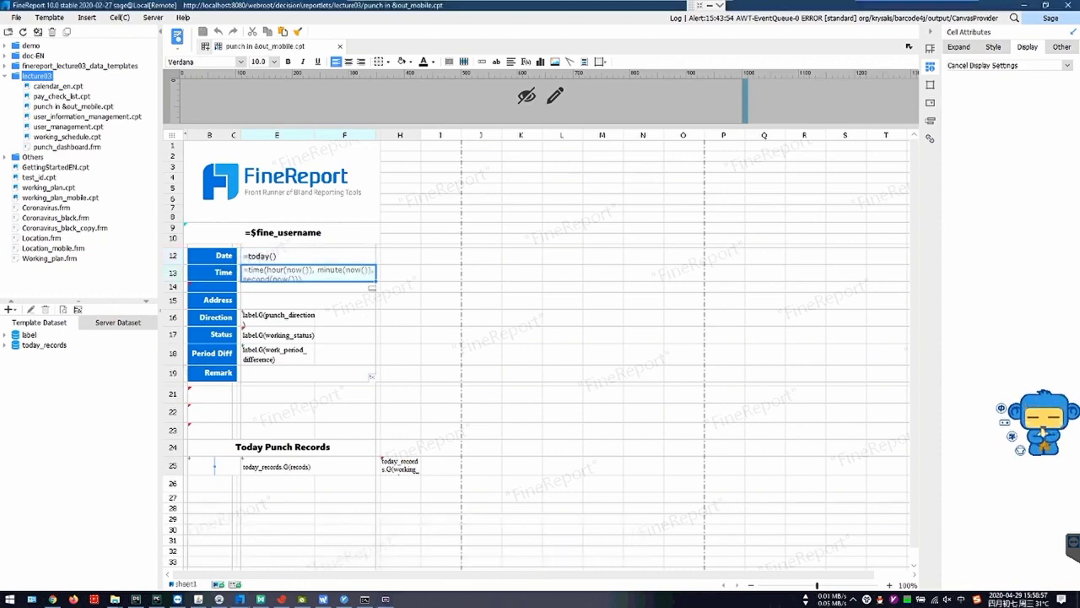
pyautogui.moveTo(308, 256); pyautogui.dragTo(308, 274)
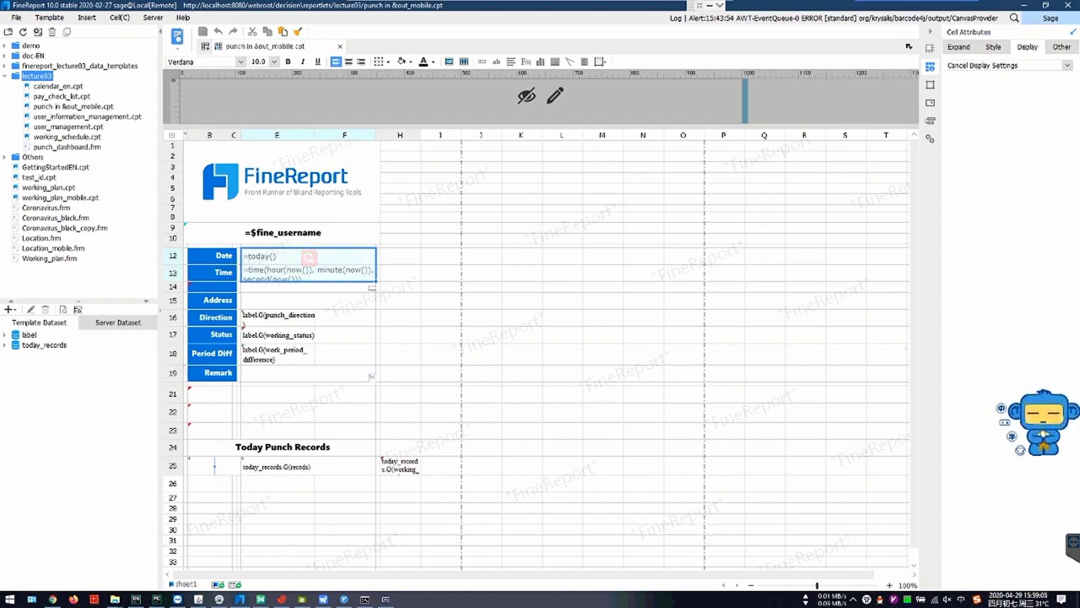
# - Open the JavaScript of the After Initialization event on the Get Address Again button widget in cell E14
pyautogui.click(308, 287)
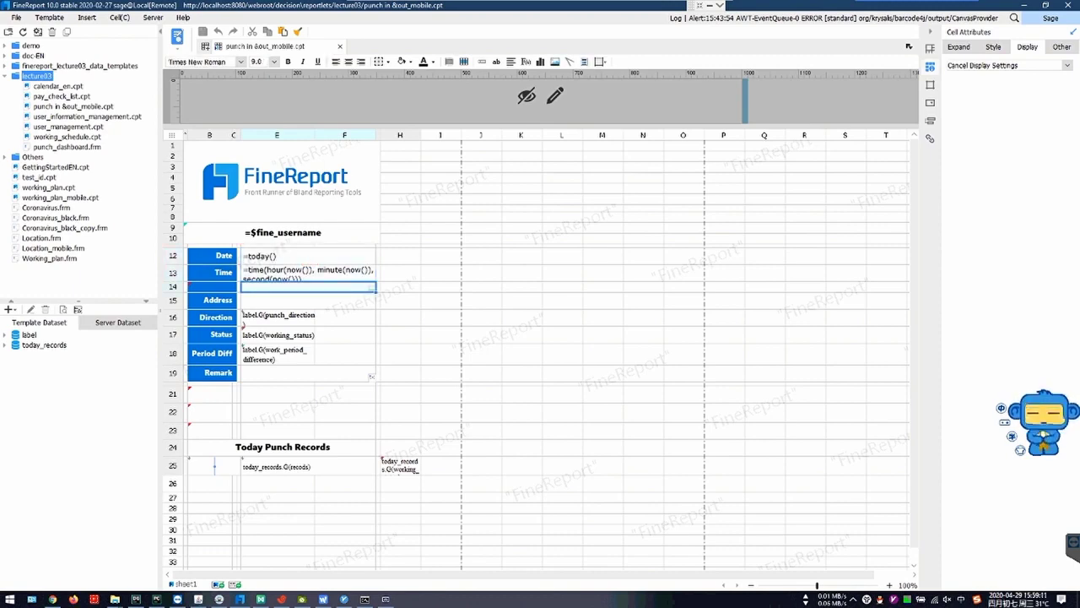
pyautogui.click(930, 103)
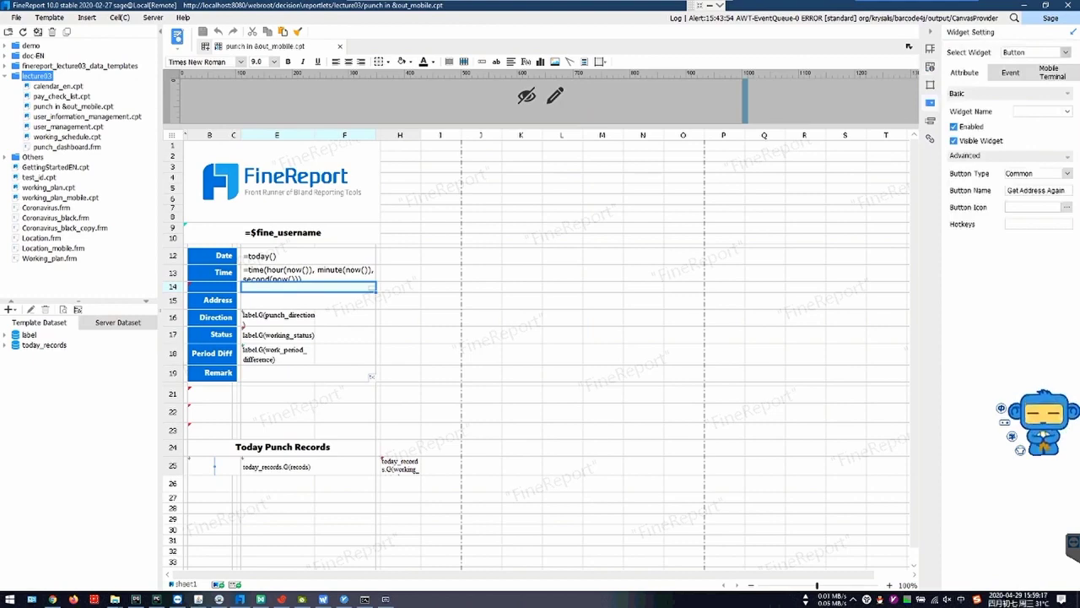
pyautogui.click(1010, 73)
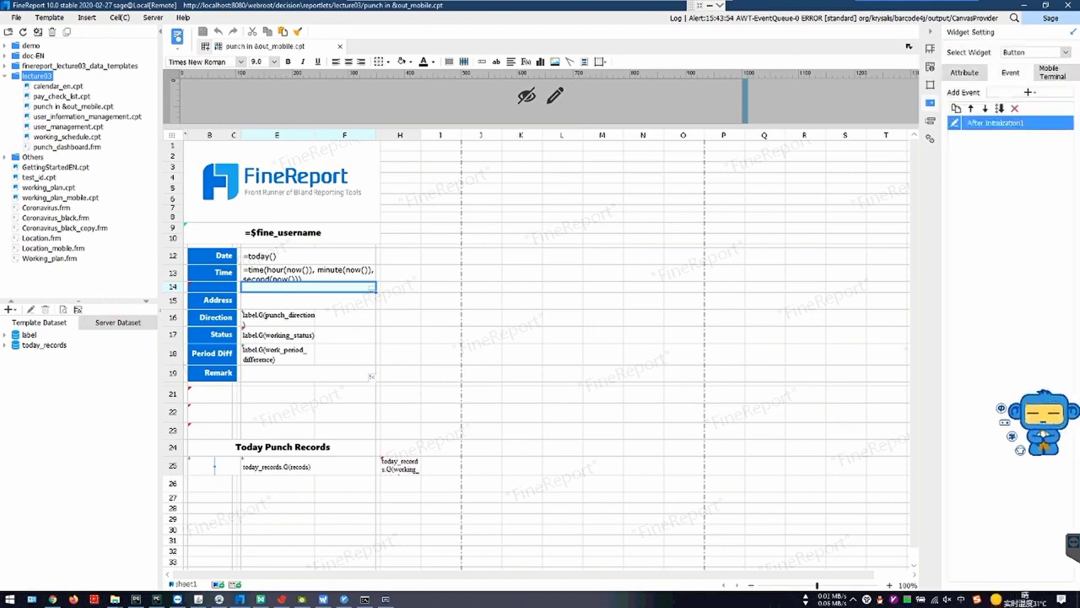
pyautogui.click(1028, 92)
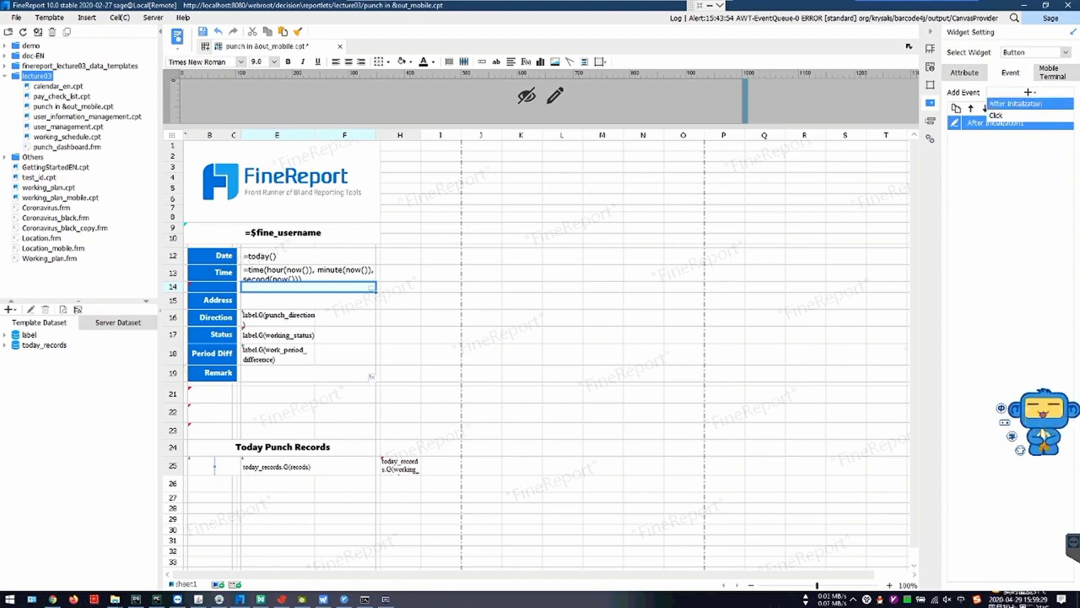
pyautogui.click(954, 123)
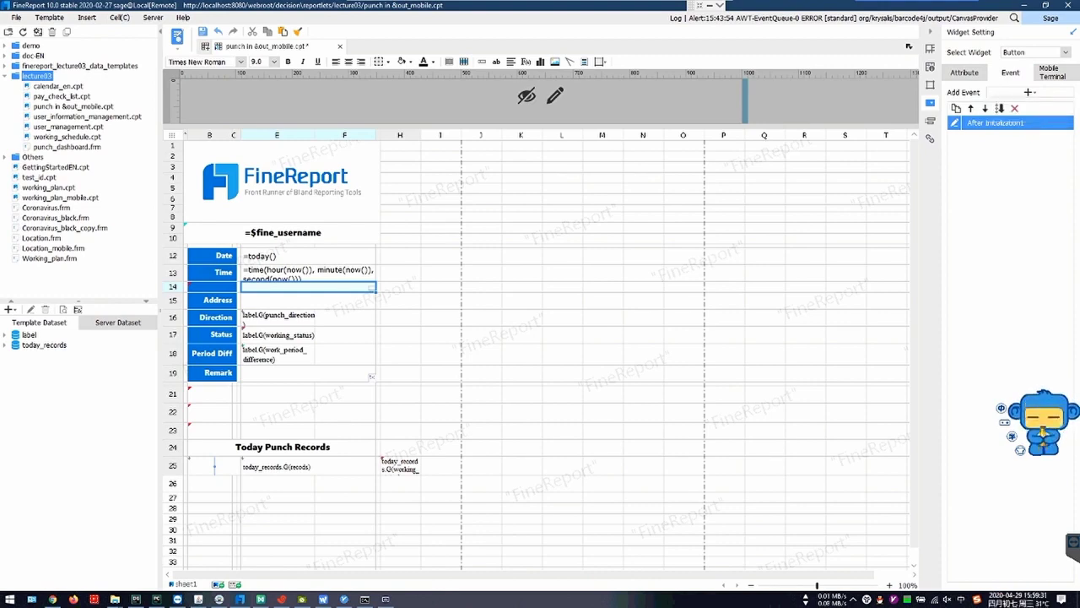
pyautogui.click(954, 124)
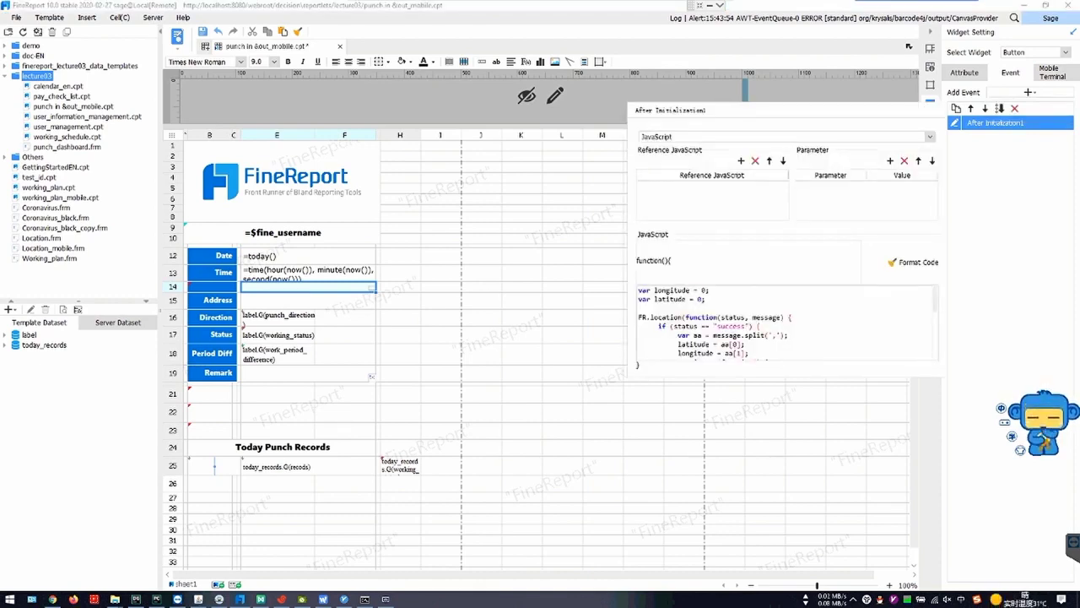
# - Read through the event's JavaScript, from the longitude and latitude variables and the FR.location call to the address request
pyautogui.click(761, 326)
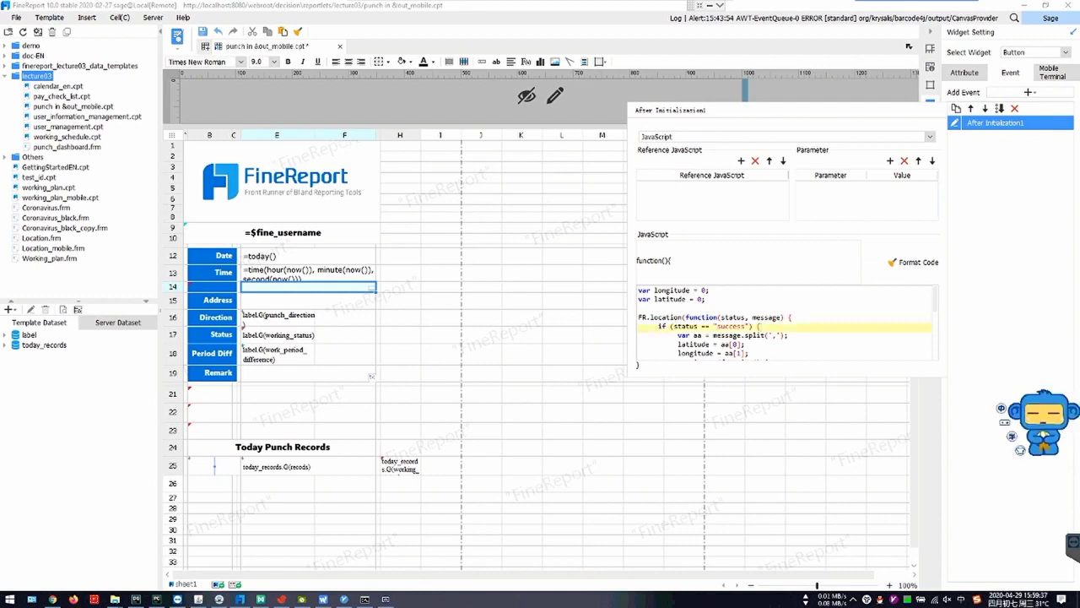
pyautogui.scroll(-5, 784, 325)
pyautogui.scroll(4, 784, 325)
pyautogui.scroll(-1, 785, 325)
pyautogui.scroll(3, 785, 324)
pyautogui.click(731, 309)
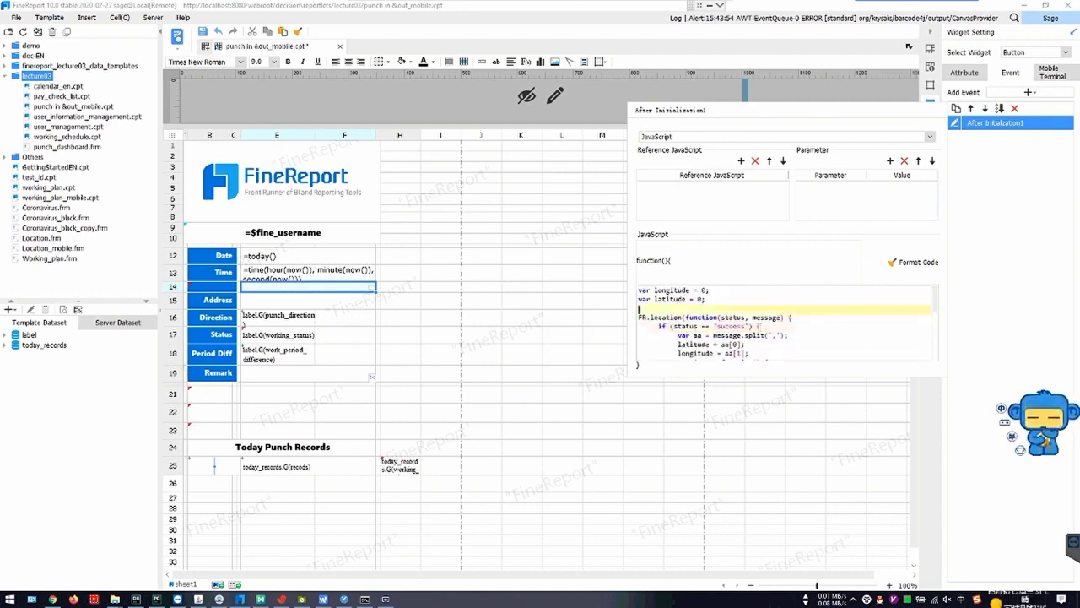
pyautogui.scroll(-1, 785, 325)
pyautogui.scroll(-8, 784, 325)
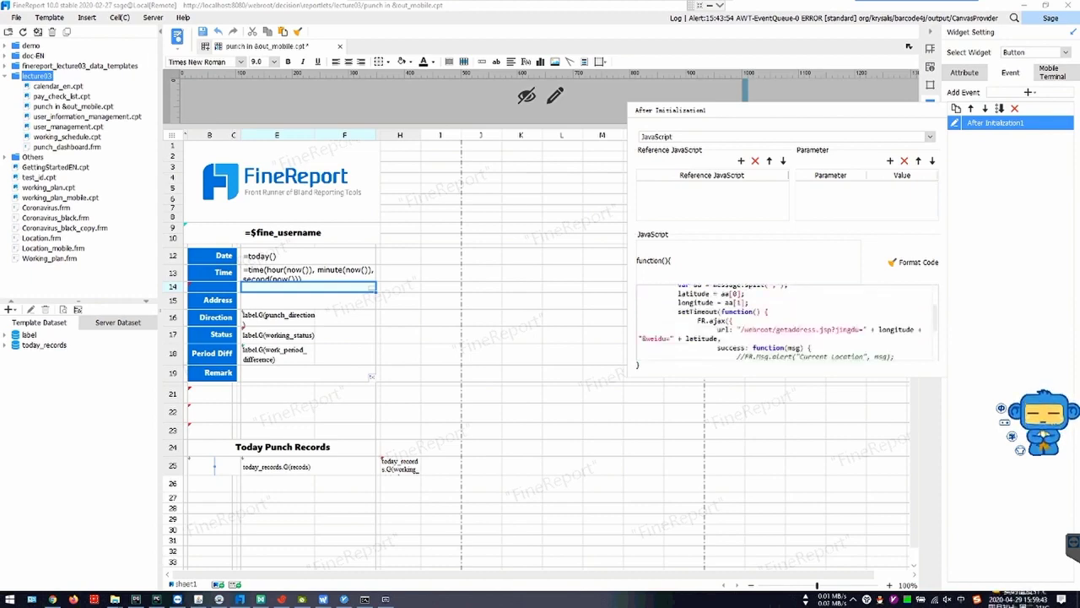
pyautogui.moveTo(652, 355); pyautogui.dragTo(635, 189)
pyautogui.click(763, 324)
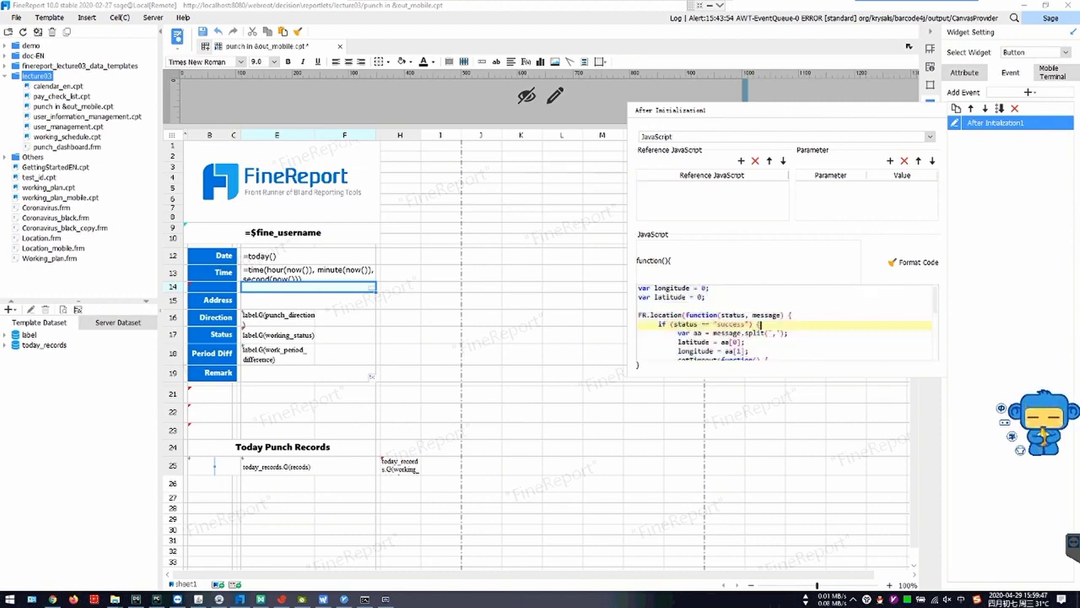
# - Point out the getaddress.jsp URL in the script's FR.ajax call
pyautogui.scroll(-2, 785, 323)
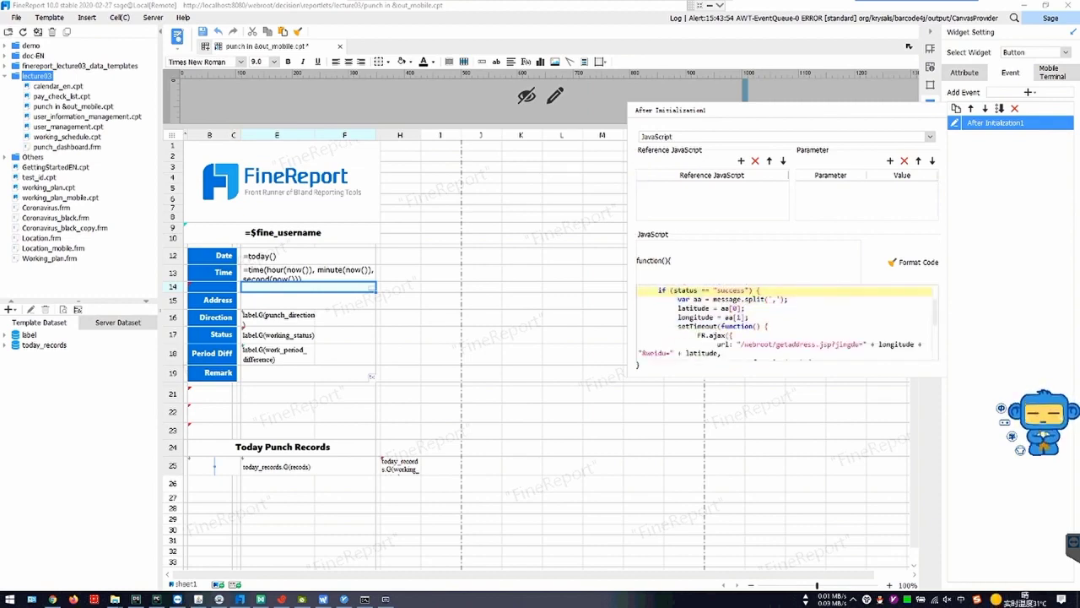
pyautogui.scroll(-1, 785, 323)
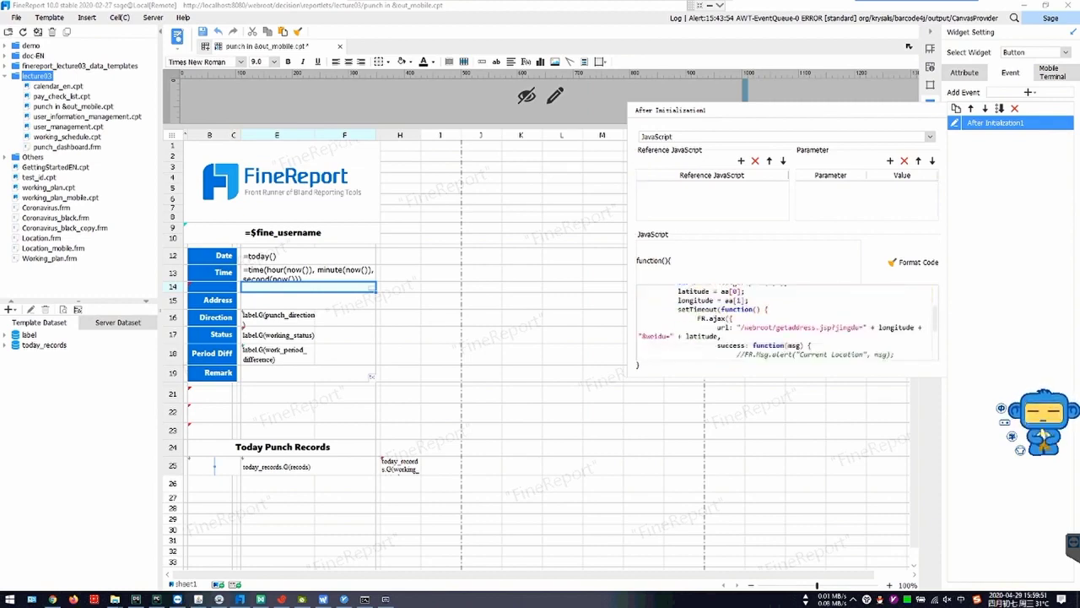
pyautogui.scroll(2, 785, 325)
pyautogui.scroll(-3, 785, 325)
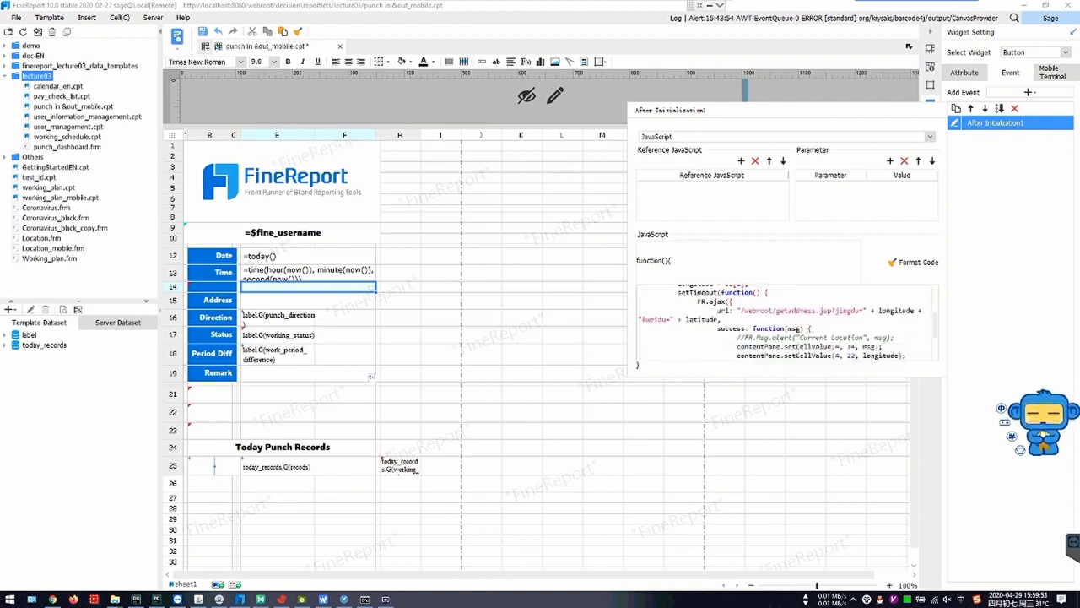
pyautogui.moveTo(743, 310); pyautogui.dragTo(850, 311)
pyautogui.click(852, 310)
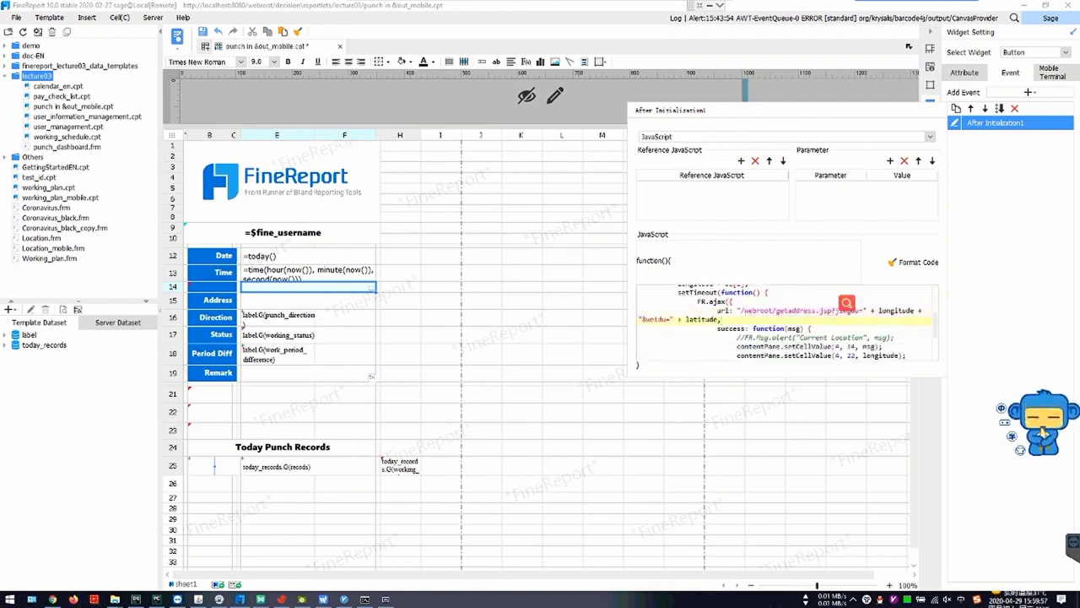
pyautogui.moveTo(775, 310); pyautogui.dragTo(827, 310)
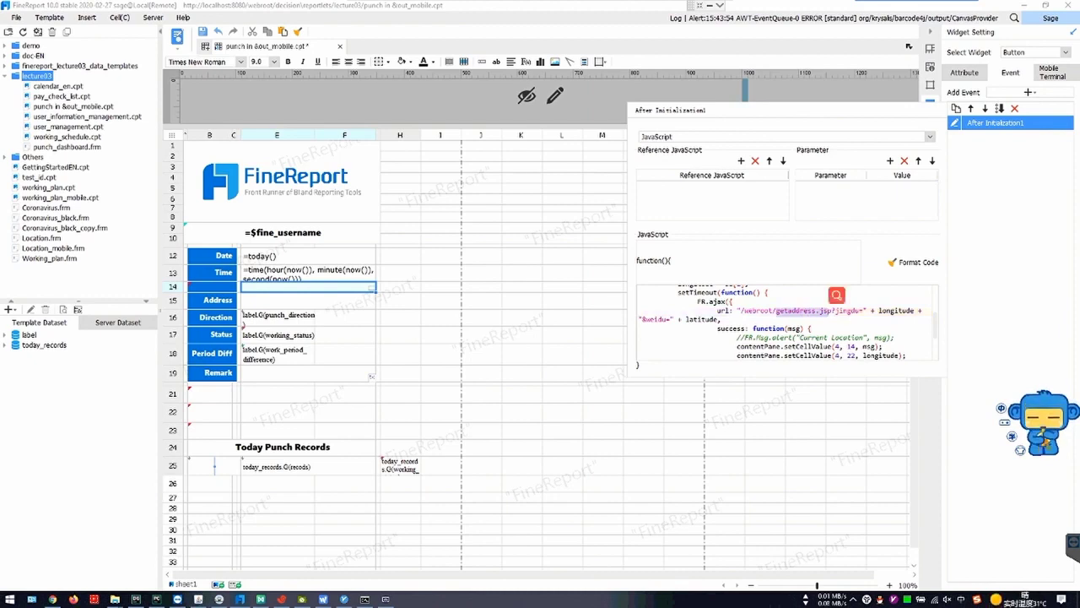
pyautogui.click(639, 329)
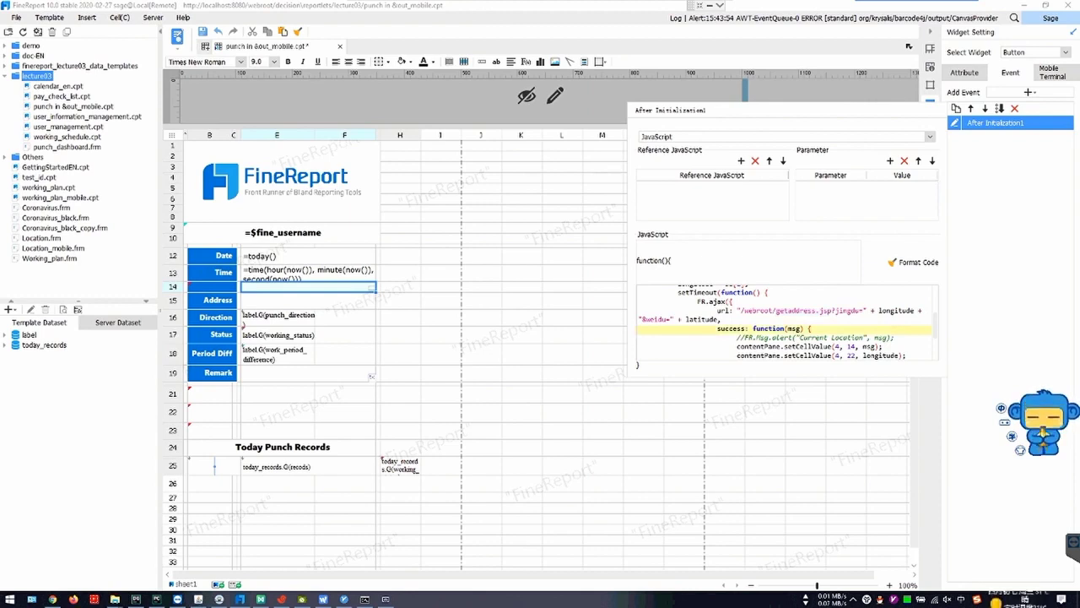
pyautogui.doubleClick(796, 310)
pyautogui.click(786, 320)
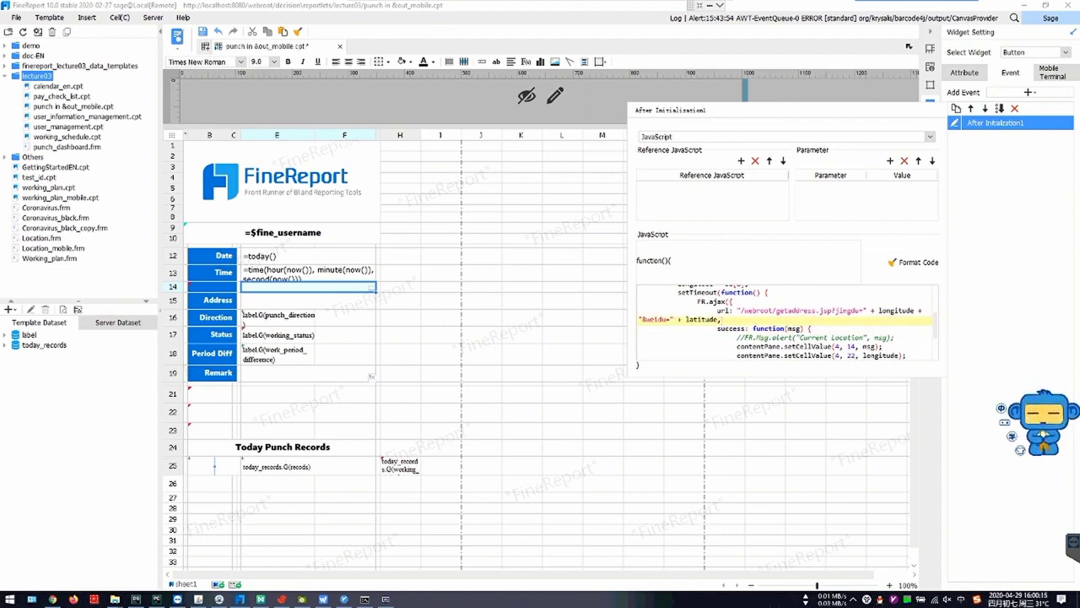
# - Examine how the script takes latitude and longitude from the location message and passes them to the getaddress.jsp URL
pyautogui.scroll(4, 784, 324)
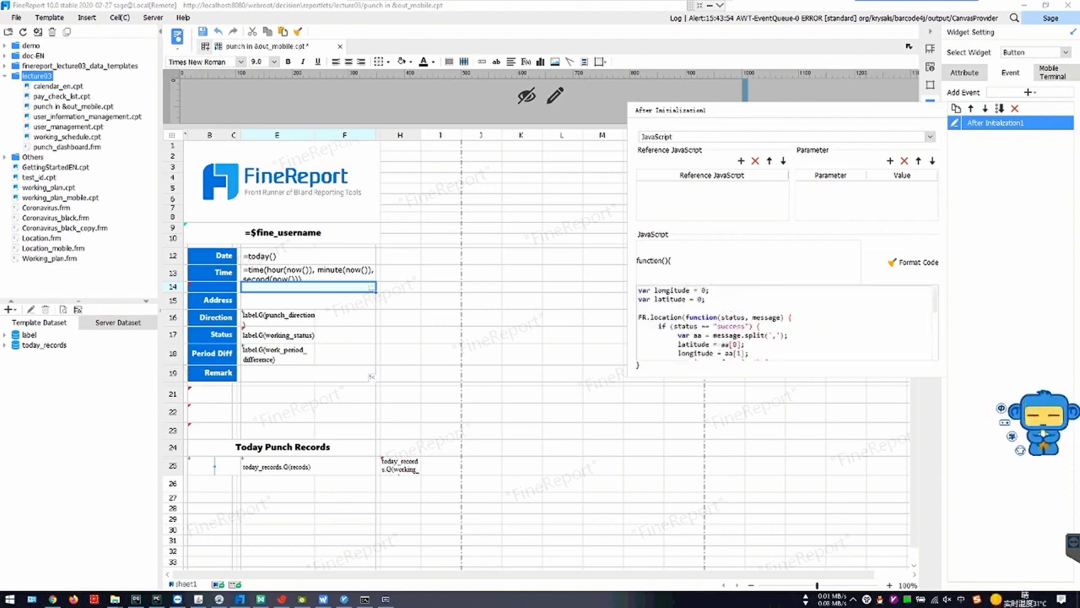
pyautogui.scroll(-1, 784, 330)
pyautogui.moveTo(676, 326); pyautogui.dragTo(742, 327)
pyautogui.scroll(1, 764, 317)
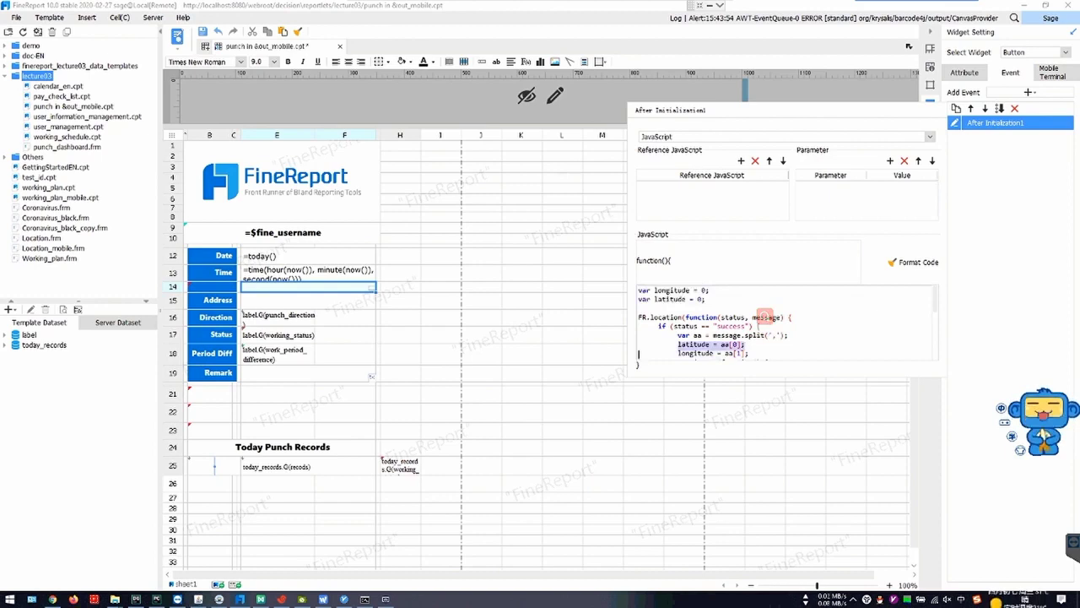
pyautogui.click(683, 317)
pyautogui.scroll(-1, 678, 299)
pyautogui.click(690, 328)
pyautogui.click(692, 336)
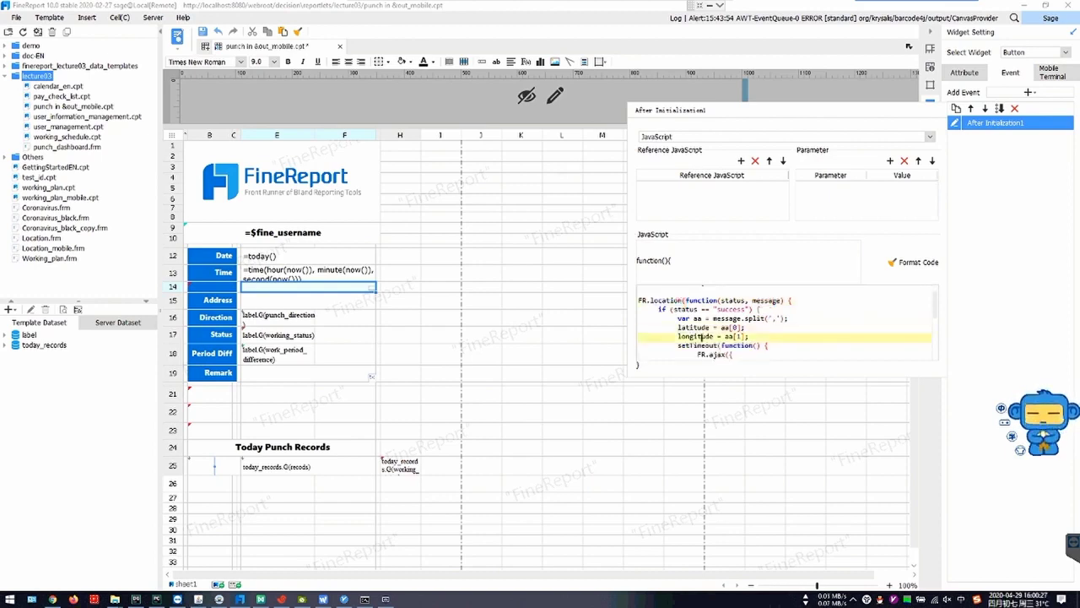
pyautogui.click(714, 327)
pyautogui.scroll(-1, 716, 324)
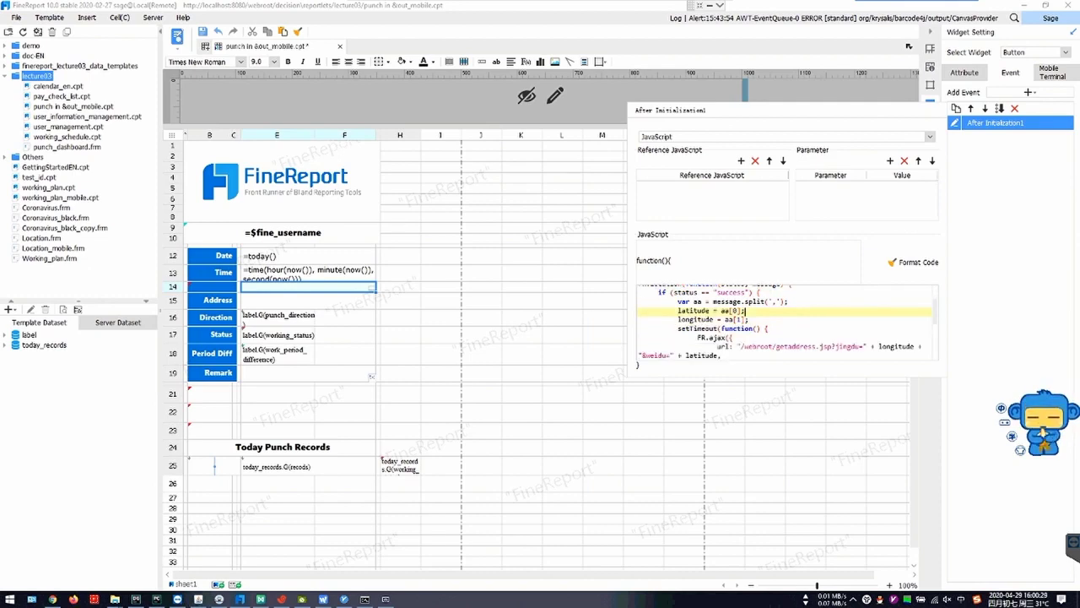
pyautogui.scroll(-1, 716, 313)
pyautogui.click(722, 339)
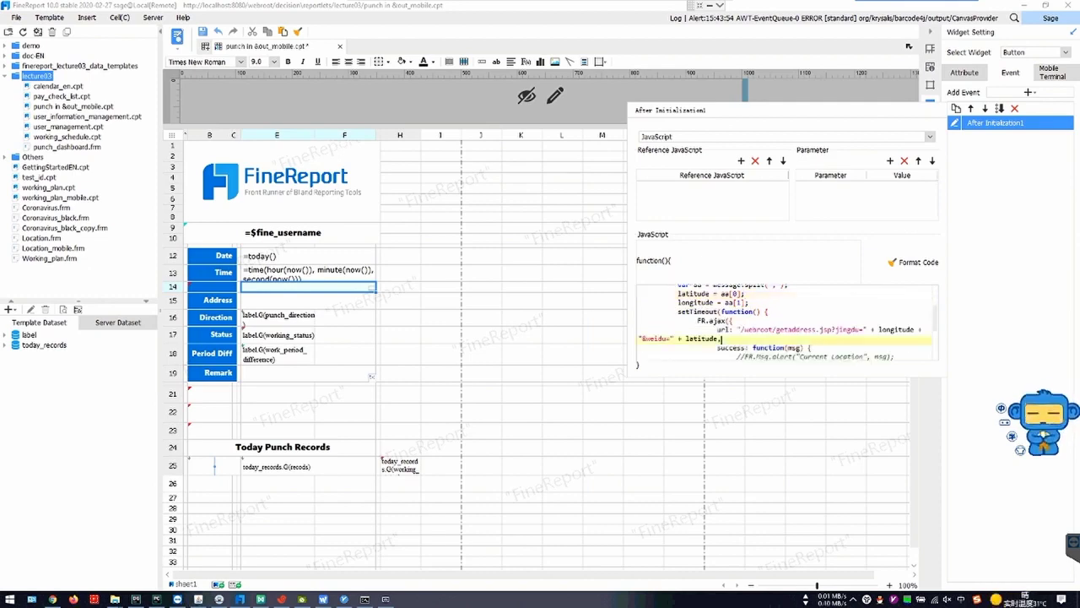
# - Examine the script's success function, where contentPane.setCellValue writes msg, longitude and latitude into the report cells
pyautogui.doubleClick(794, 330)
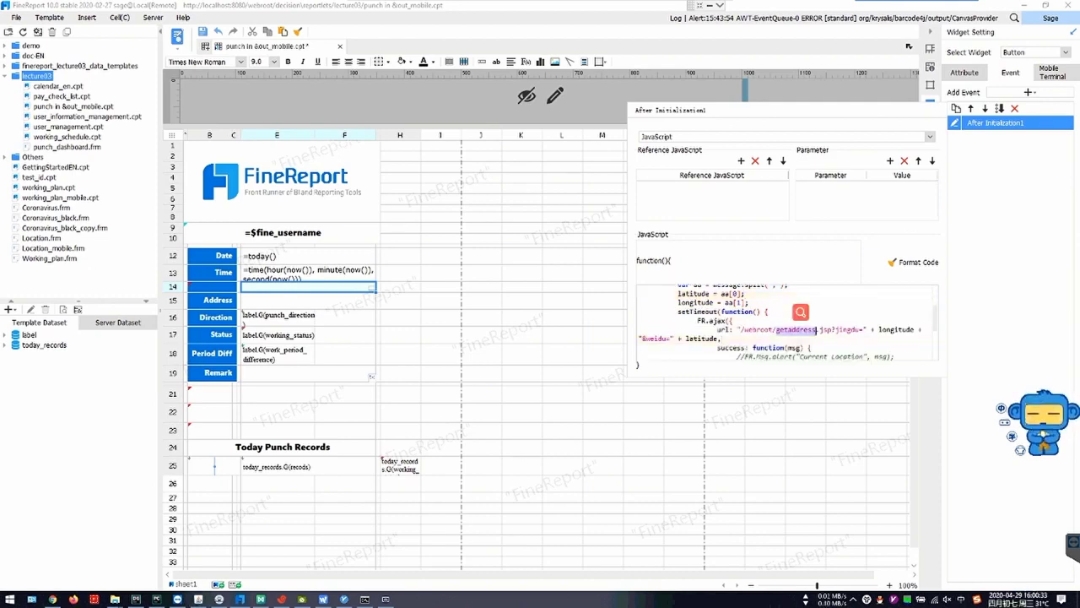
pyautogui.scroll(-3, 785, 320)
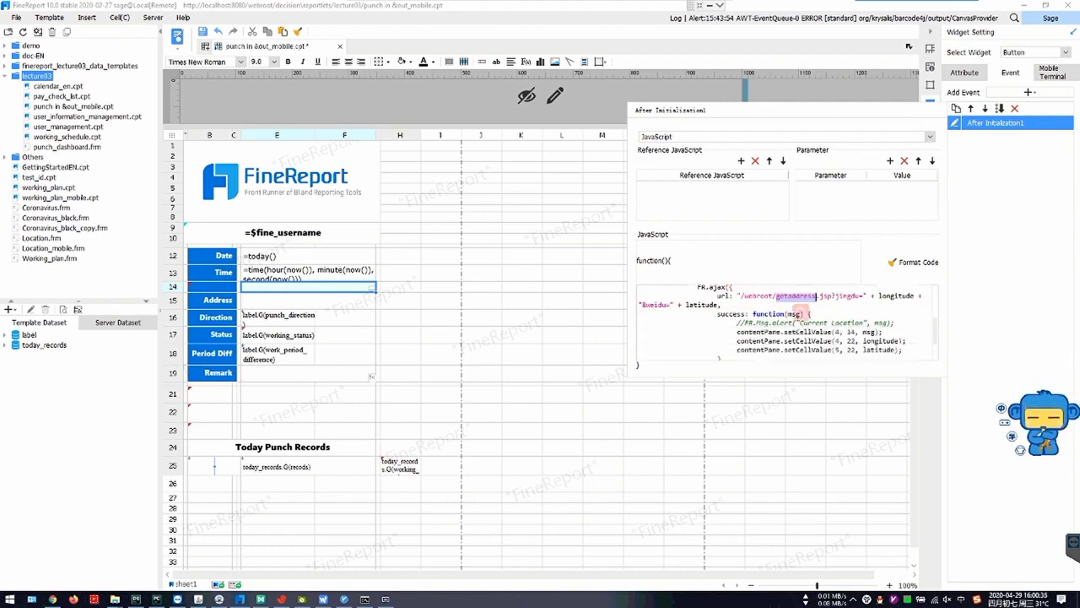
pyautogui.click(795, 324)
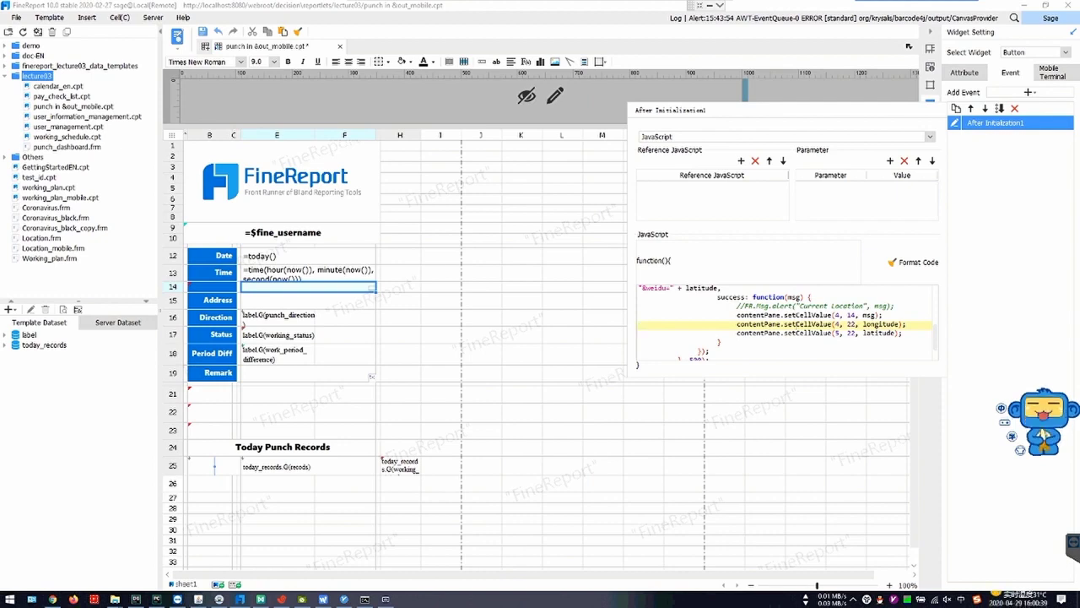
pyautogui.click(880, 333)
pyautogui.click(871, 315)
pyautogui.doubleClick(875, 324)
pyautogui.doubleClick(875, 334)
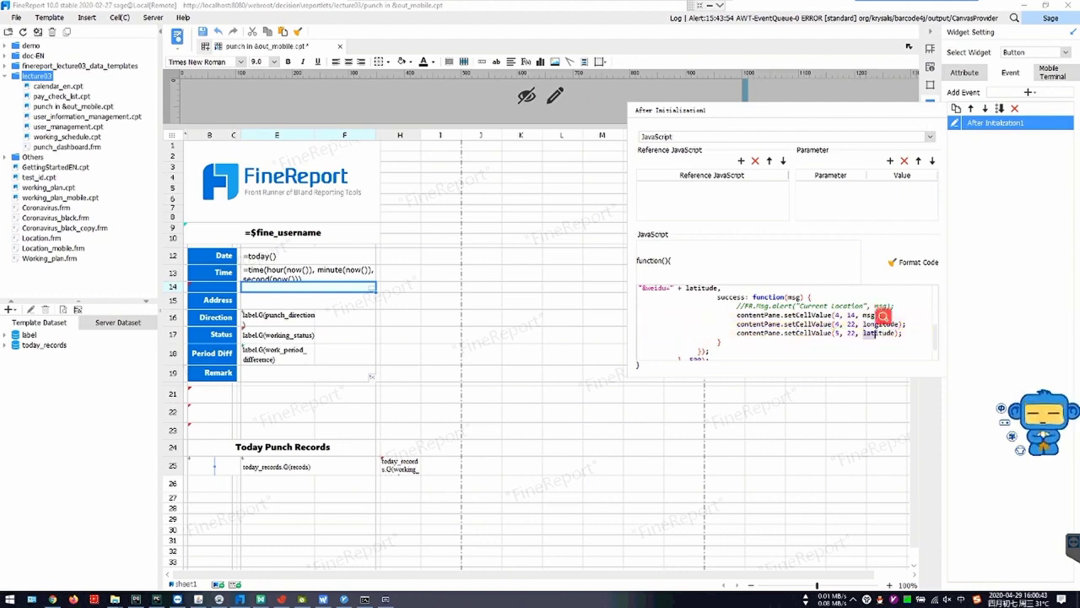
pyautogui.click(839, 324)
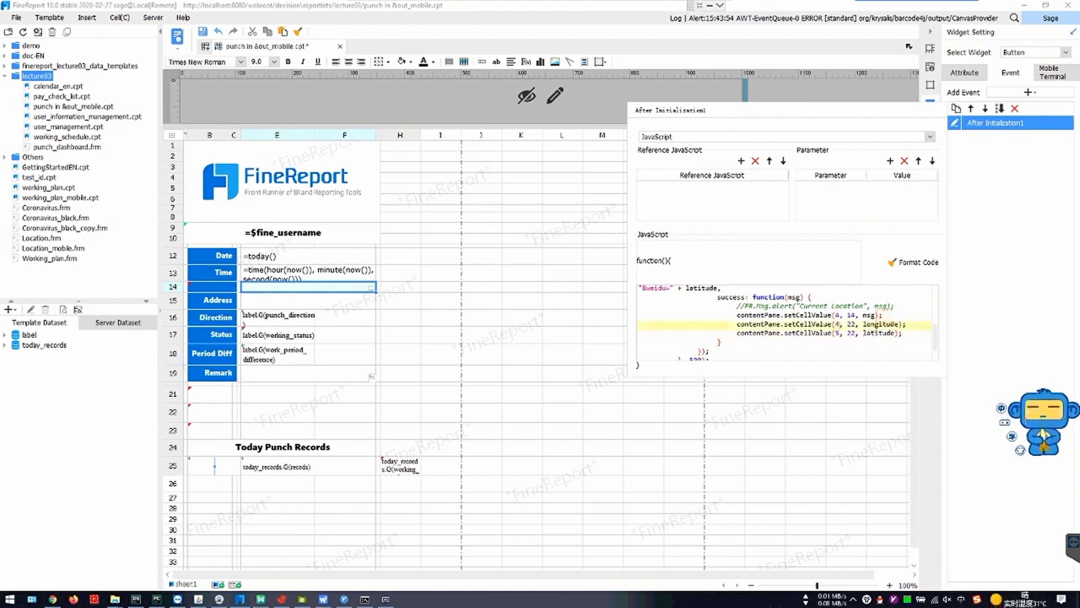
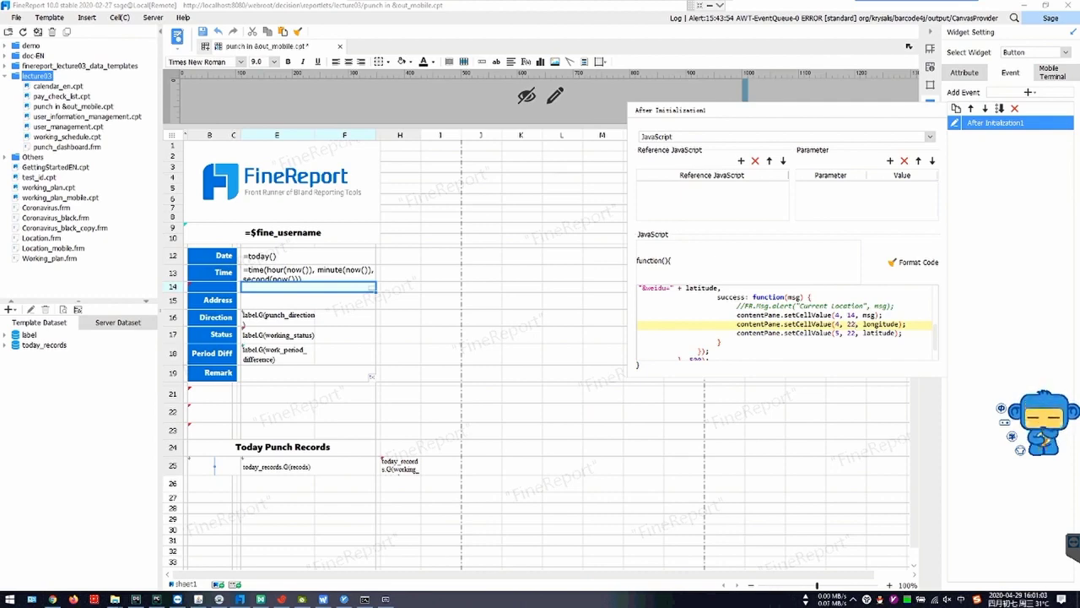
# - Check in the Data Entry Attributes that punch_longitude and punch_latitude are submitted from cells E23 and F23
pyautogui.click(278, 430)
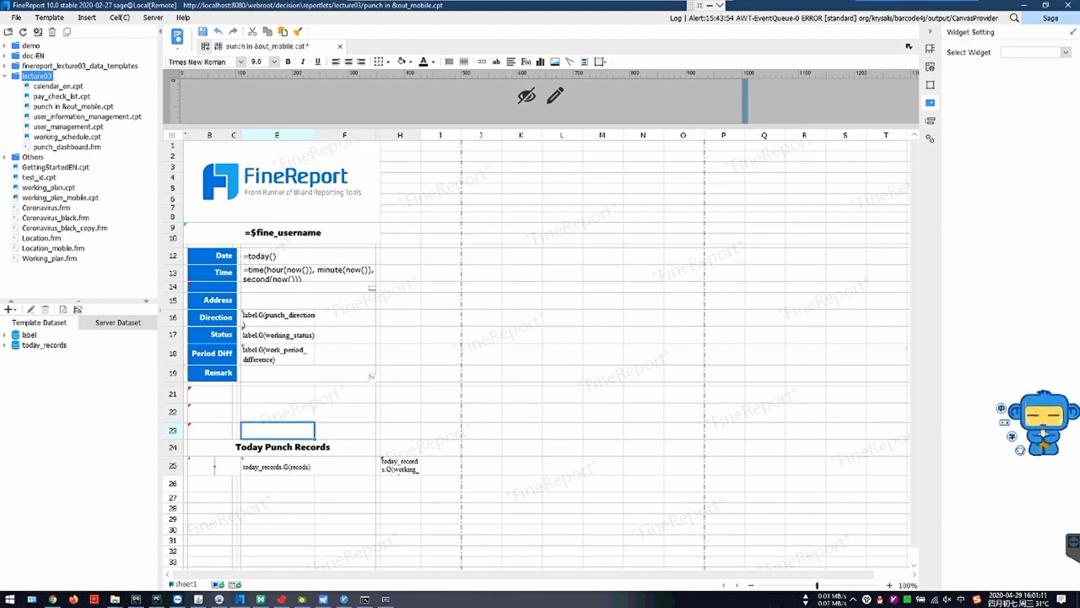
pyautogui.click(345, 430)
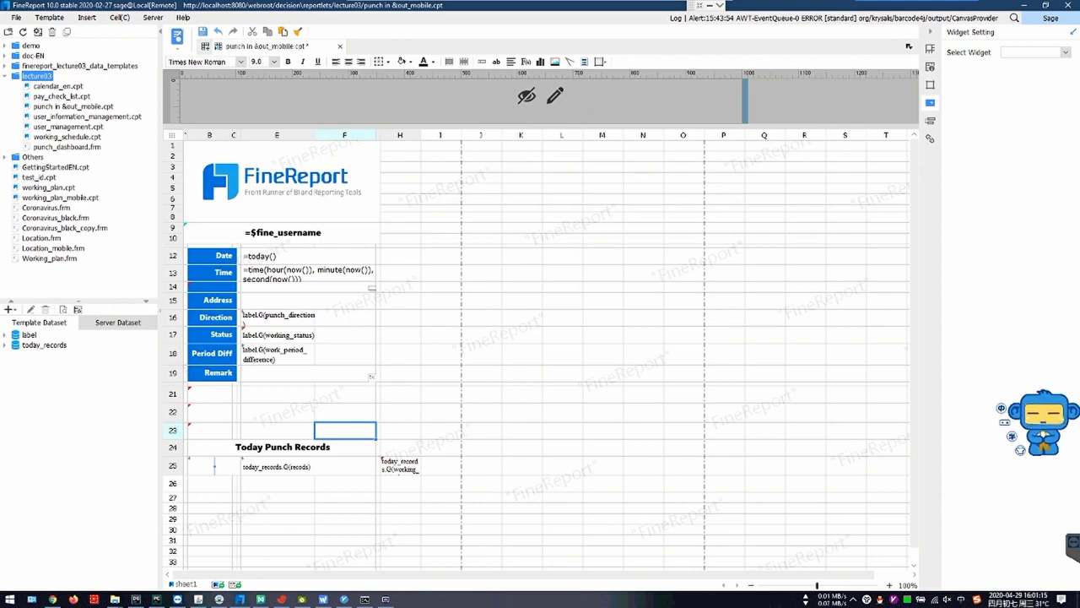
pyautogui.click(48, 17)
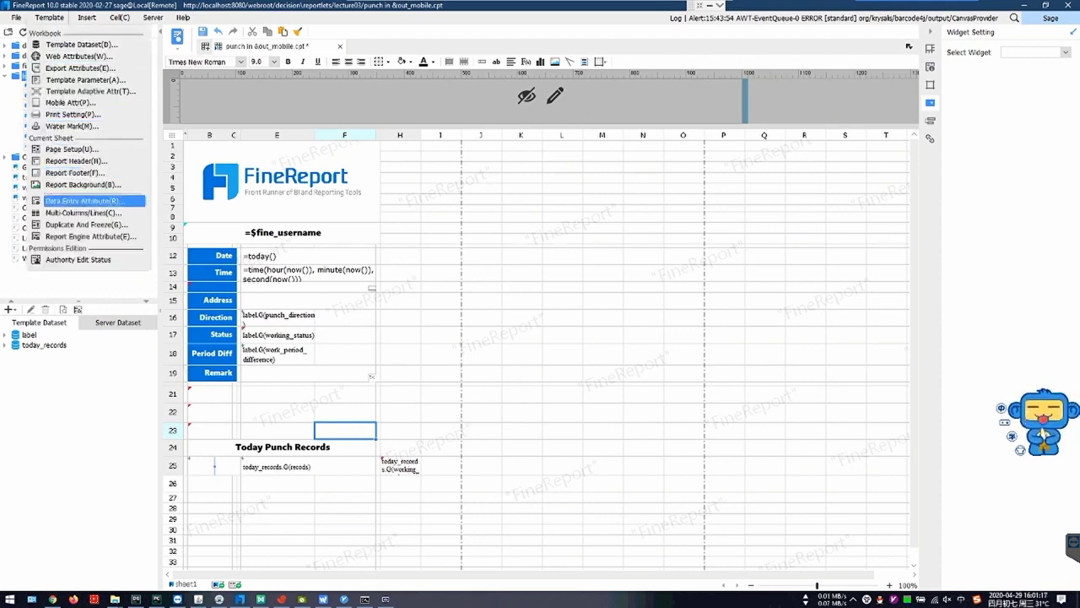
pyautogui.click(85, 200)
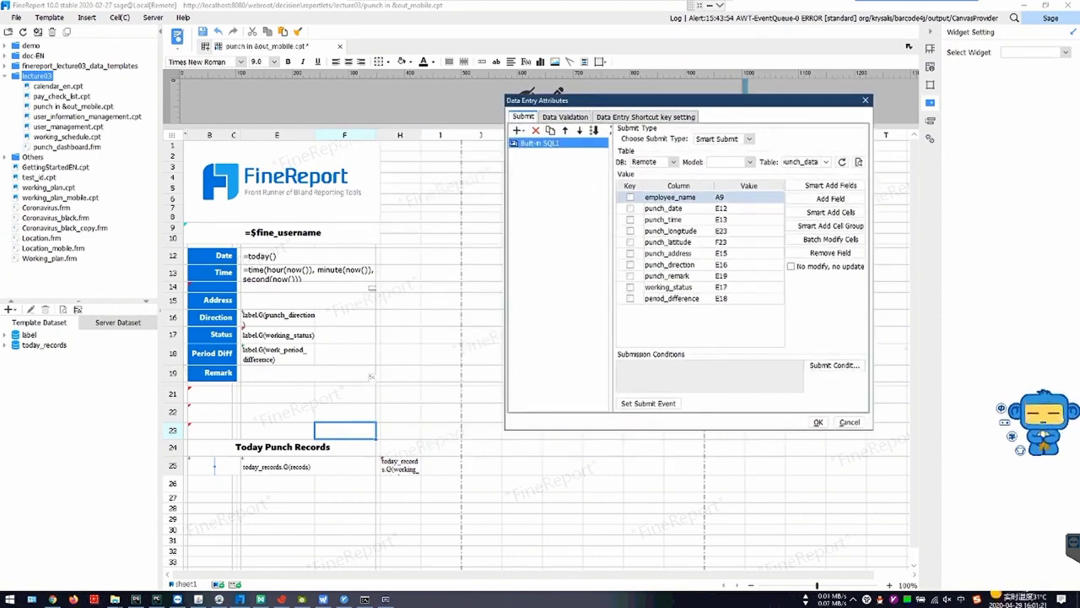
pyautogui.click(743, 230)
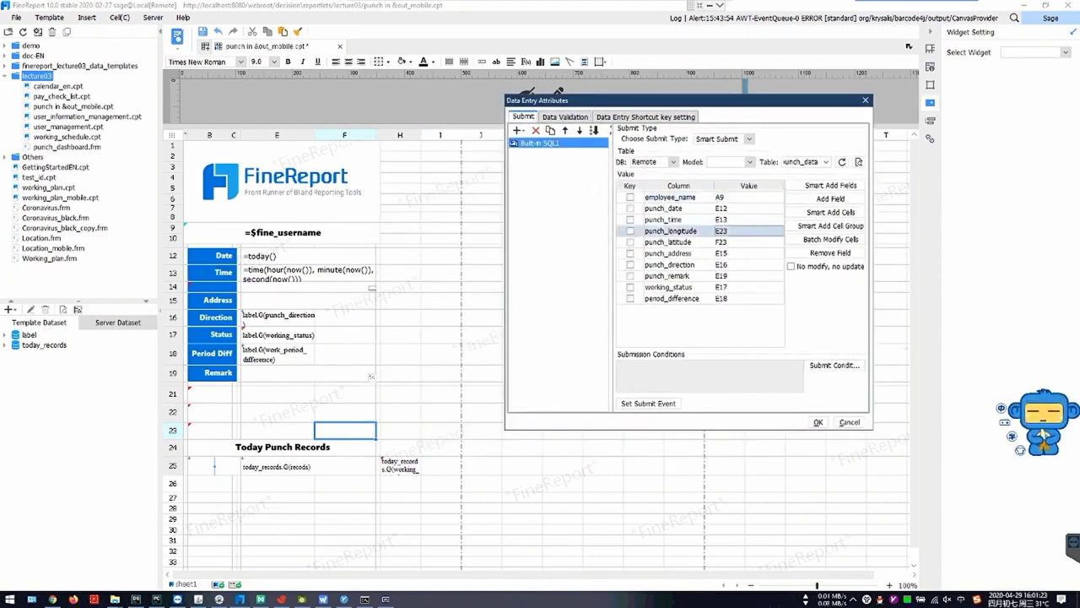
pyautogui.click(743, 242)
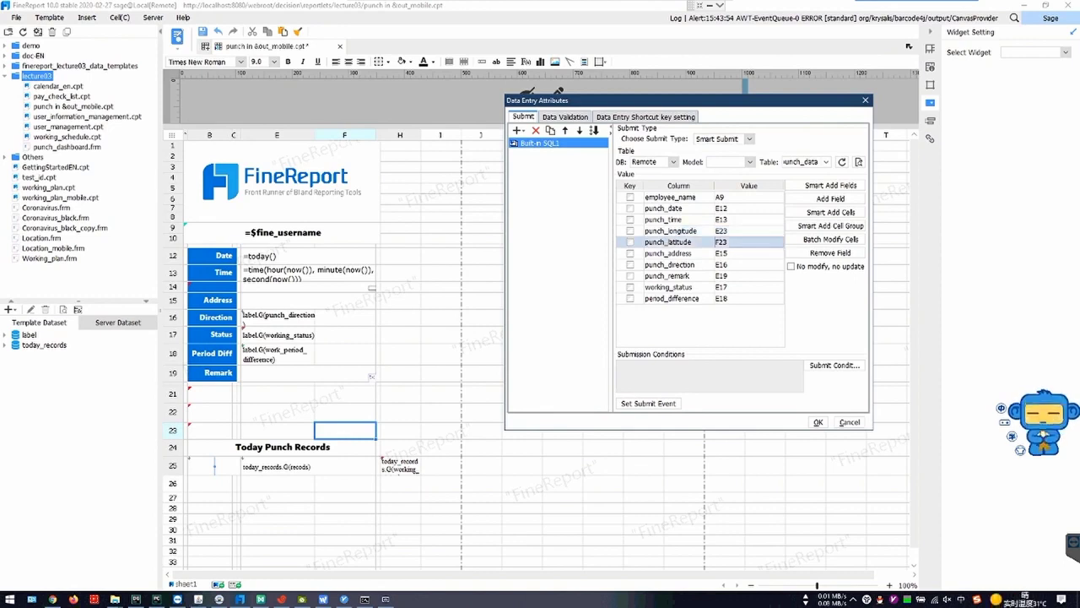
pyautogui.moveTo(804, 100); pyautogui.dragTo(750, 87)
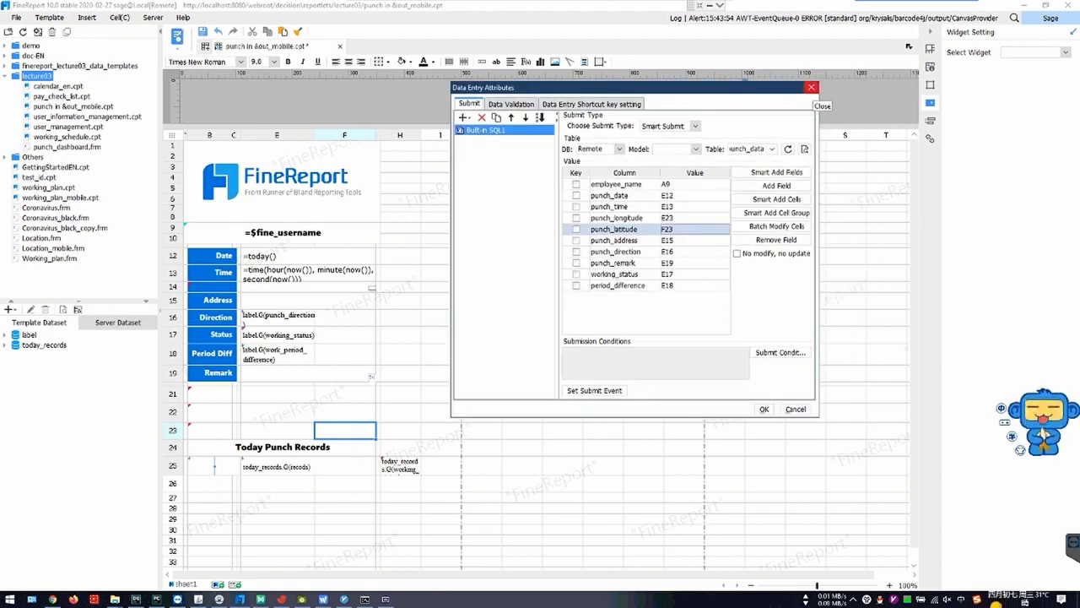
pyautogui.click(811, 86)
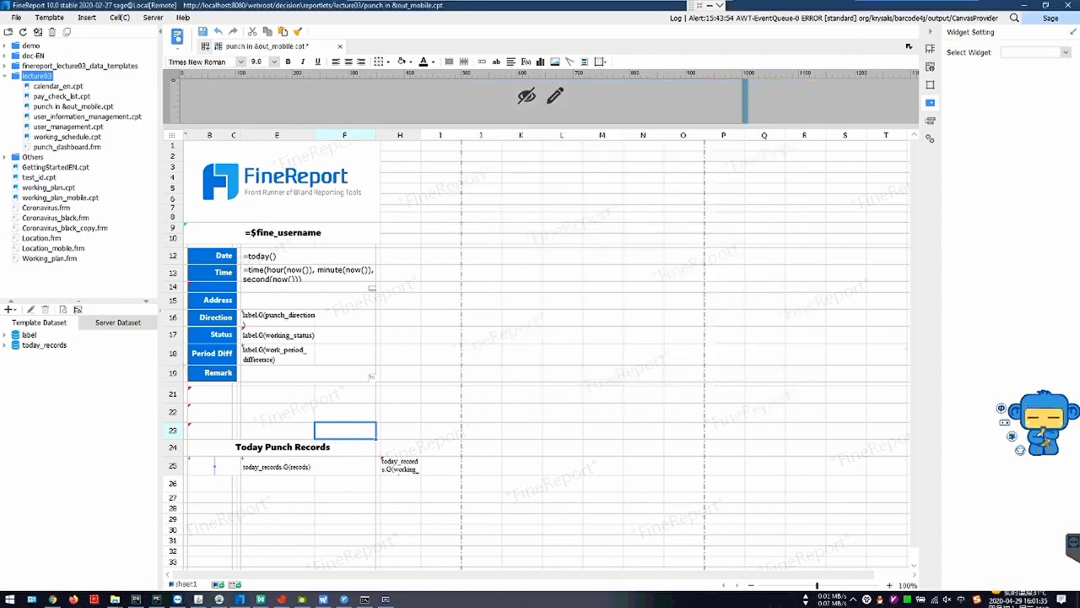
# - Point out the blank cells E21, E22 and E23 above the Today Punch Records heading
pyautogui.click(277, 394)
pyautogui.click(277, 411)
pyautogui.click(277, 430)
pyautogui.click(276, 412)
pyautogui.click(277, 394)
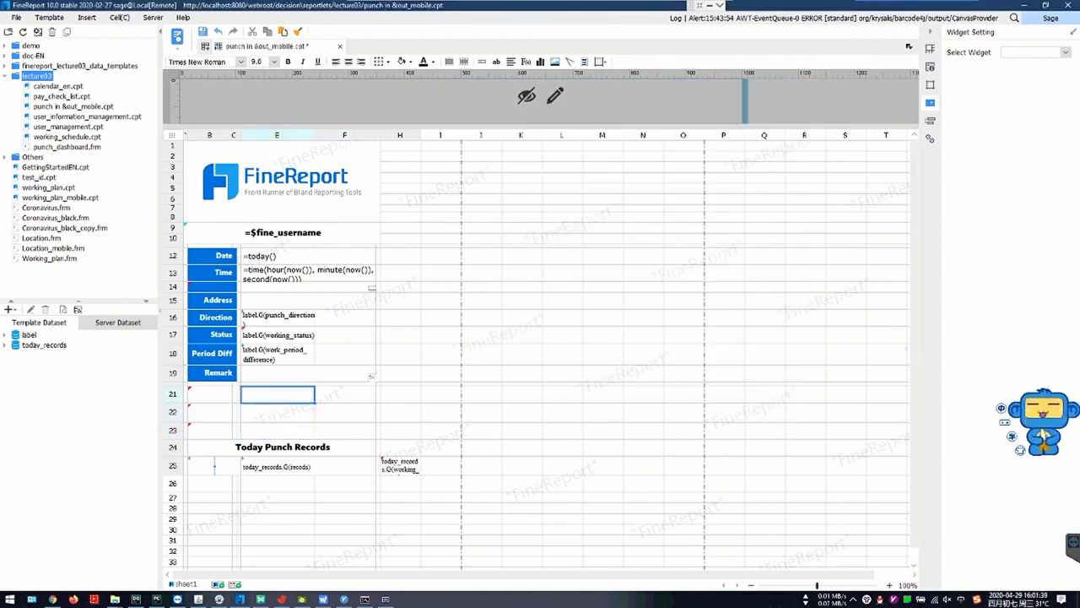
pyautogui.press('super+Tab')
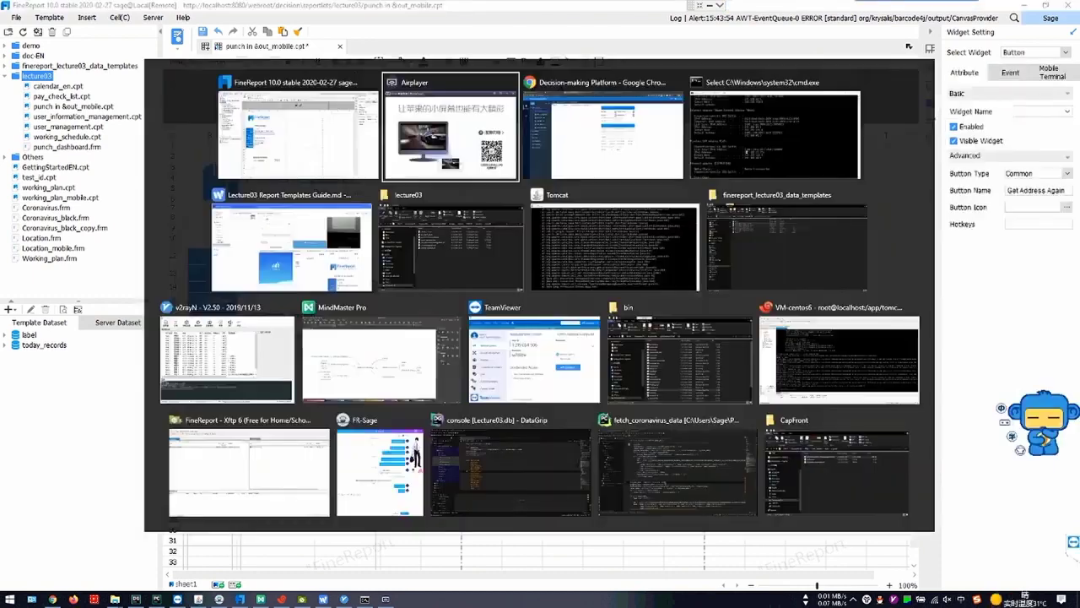
pyautogui.click(297, 135)
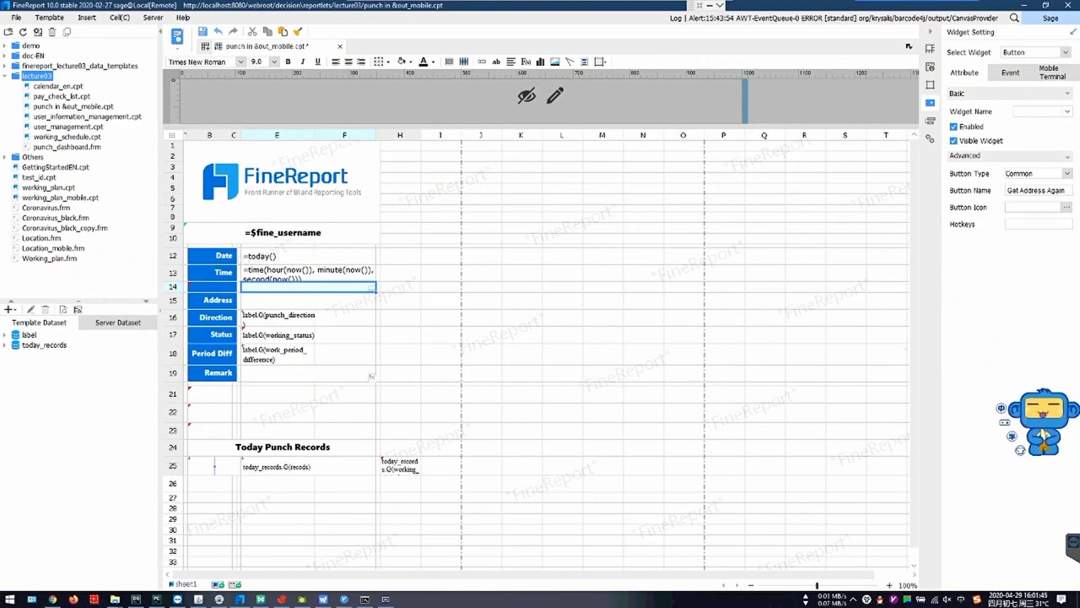
pyautogui.hotkey('alt', 'Tab')
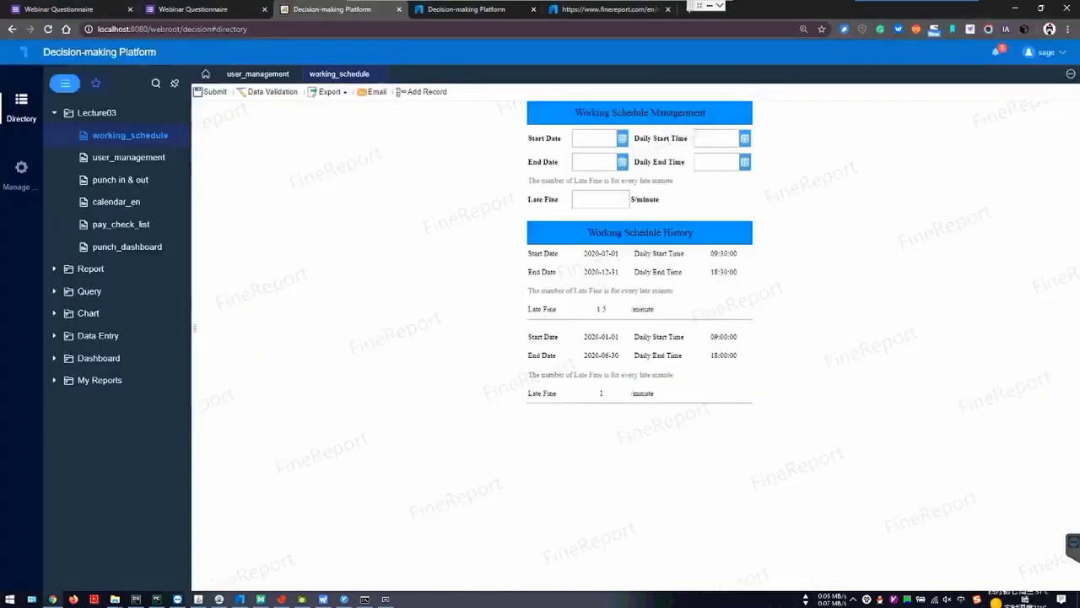
pyautogui.hotkey('alt', 'Tab')
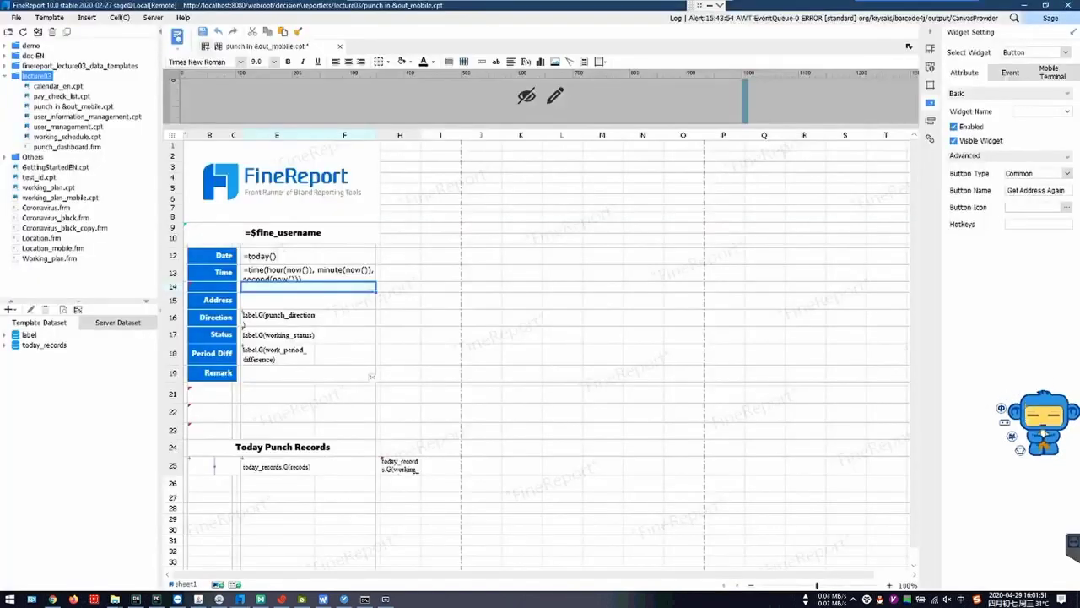
pyautogui.click(308, 300)
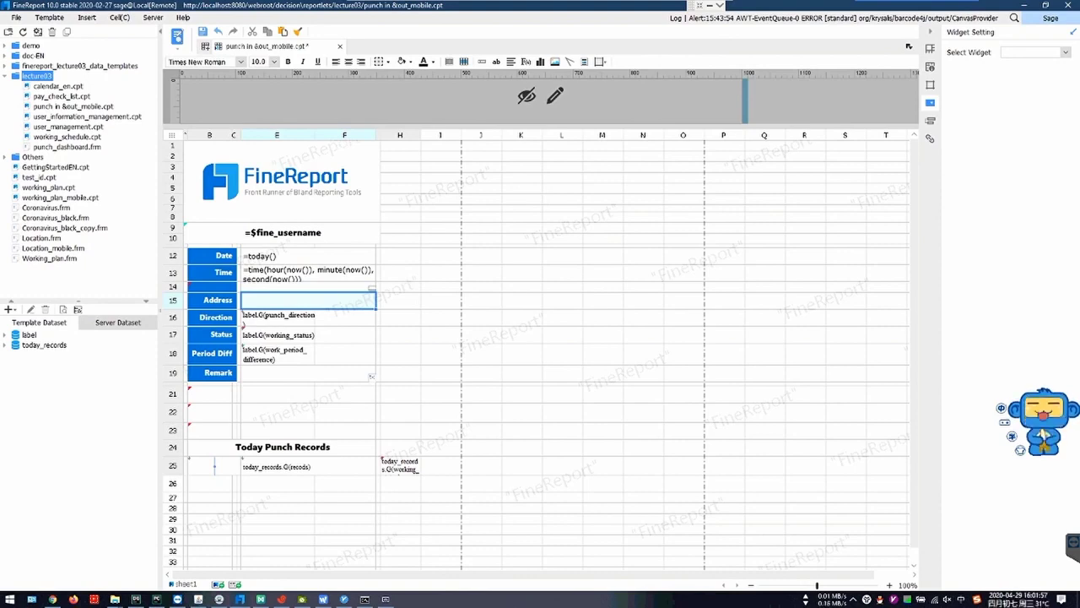
pyautogui.hotkey('alt', 'Tab')
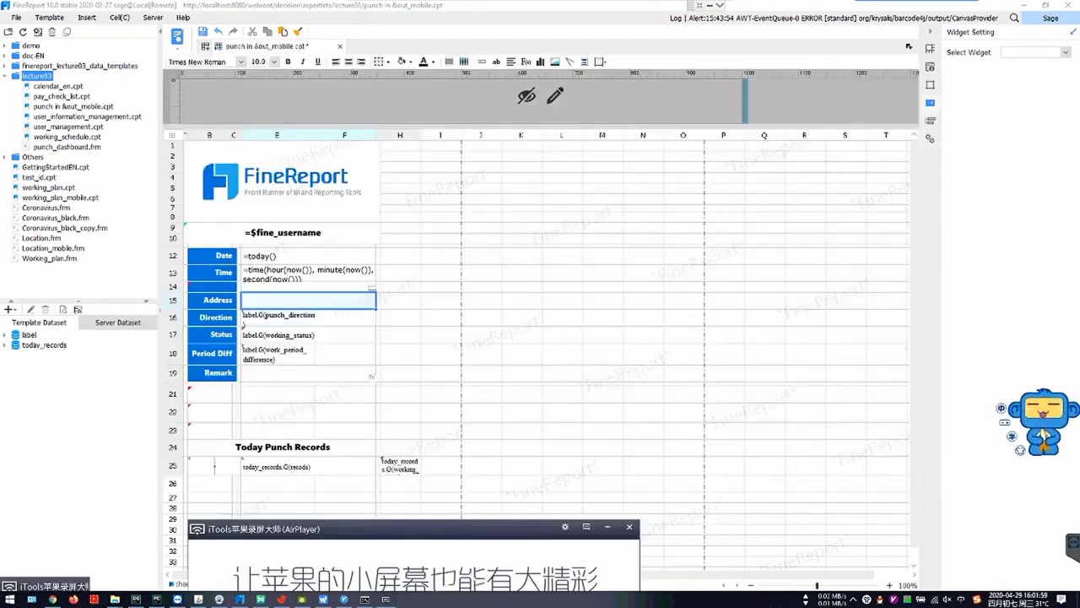
pyautogui.moveTo(46, 587); pyautogui.dragTo(524, 527)
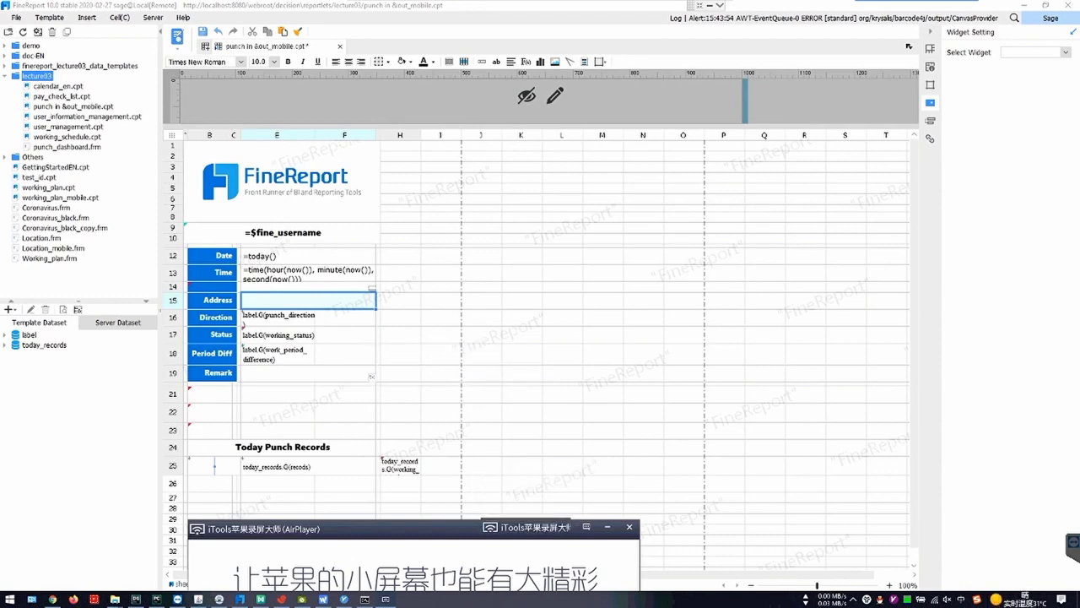
pyautogui.moveTo(425, 530); pyautogui.dragTo(706, 352)
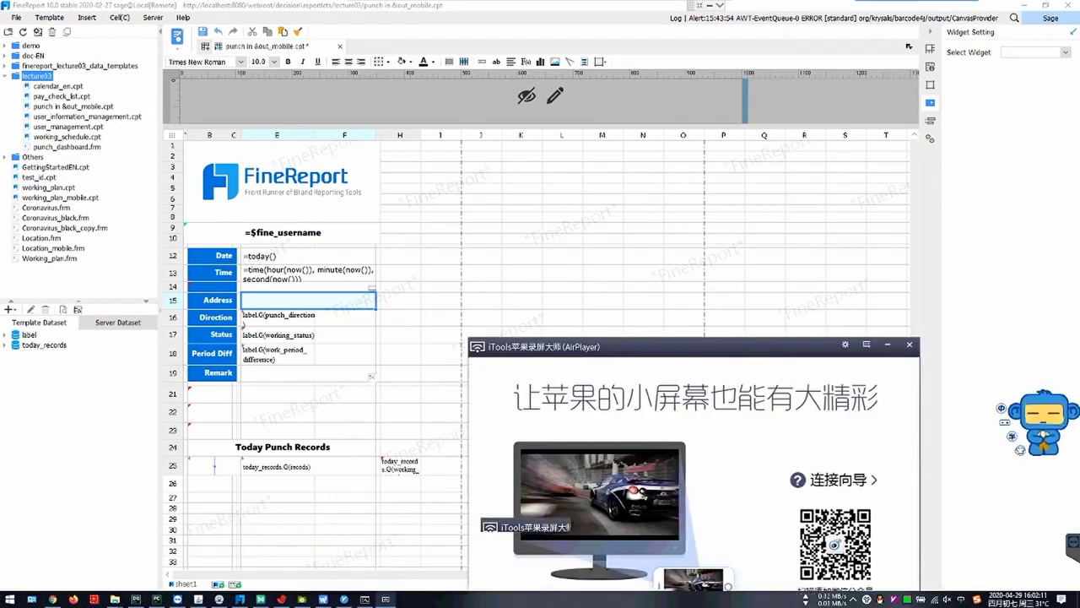
pyautogui.click(886, 342)
pyautogui.click(481, 300)
# - Open the query of the label dataset that feeds the Direction cell E16 and read through its SQL
pyautogui.click(278, 317)
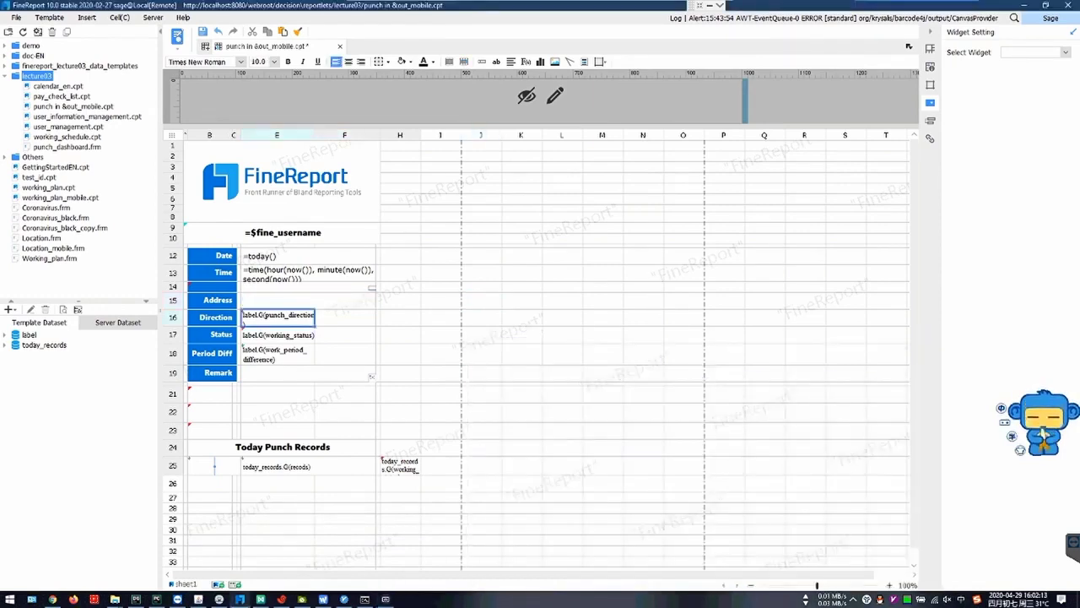
pyautogui.click(30, 335)
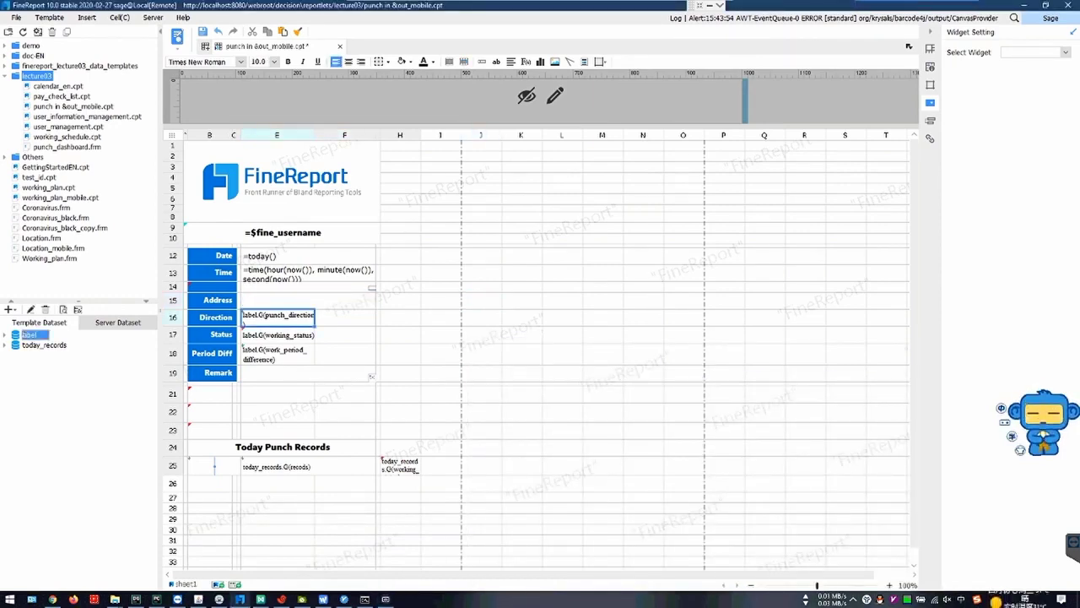
pyautogui.click(30, 310)
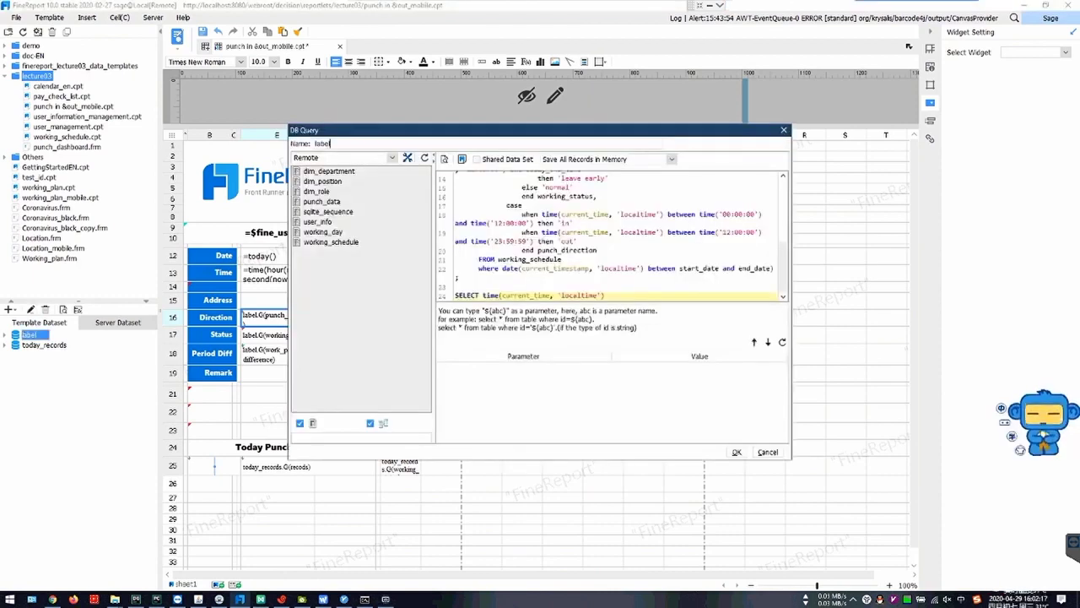
pyautogui.scroll(7, 612, 236)
pyautogui.scroll(-5, 613, 237)
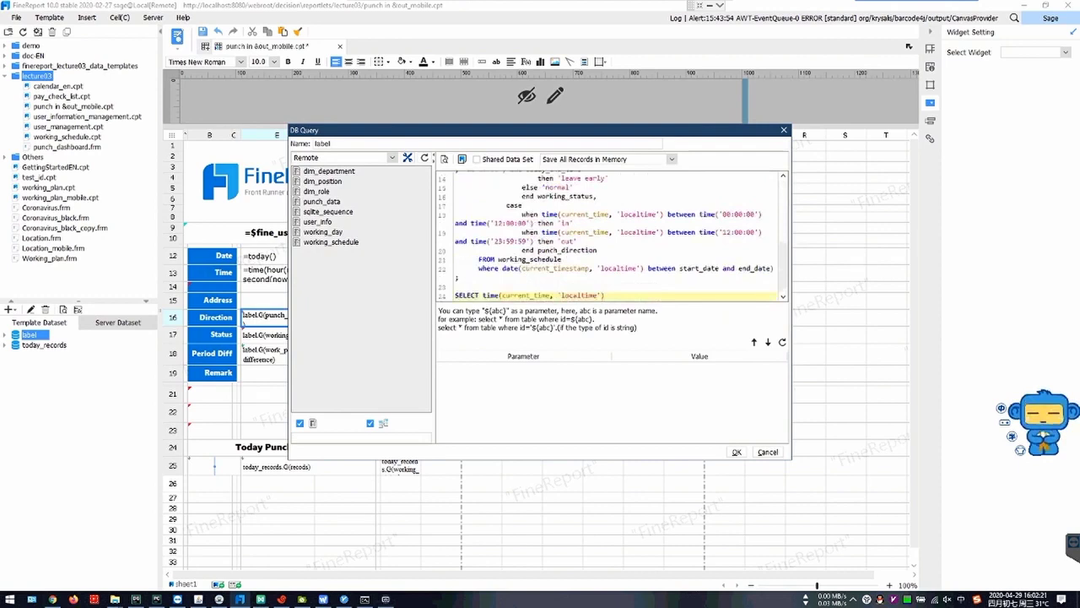
pyautogui.scroll(5, 612, 237)
# - Preview the label dataset, widen and inspect its daily_start_time, daily_end_time and working_status columns, and leave the query without changes
pyautogui.click(444, 158)
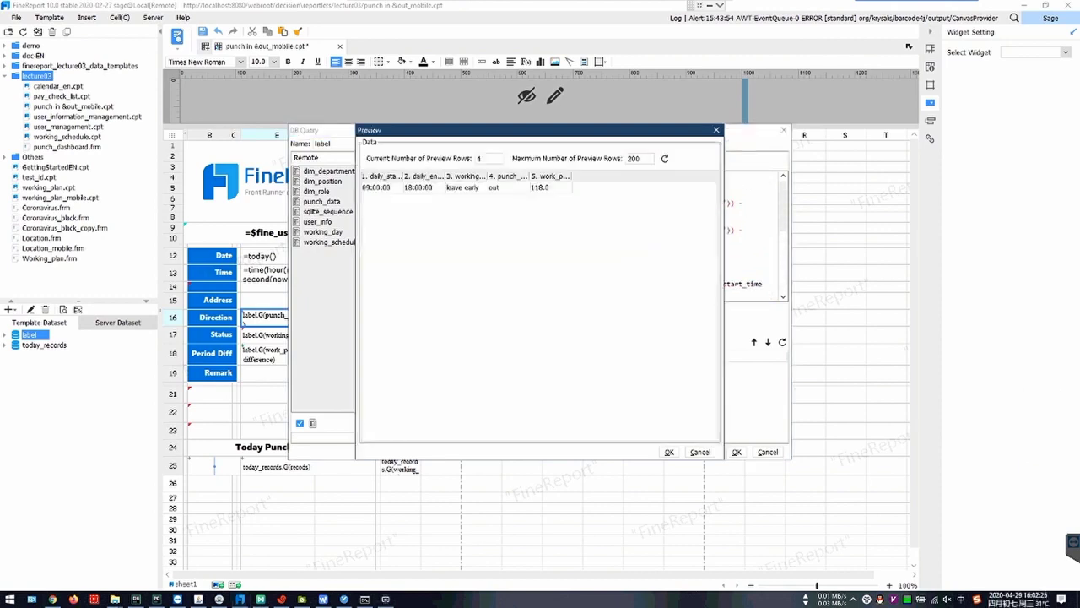
pyautogui.click(466, 188)
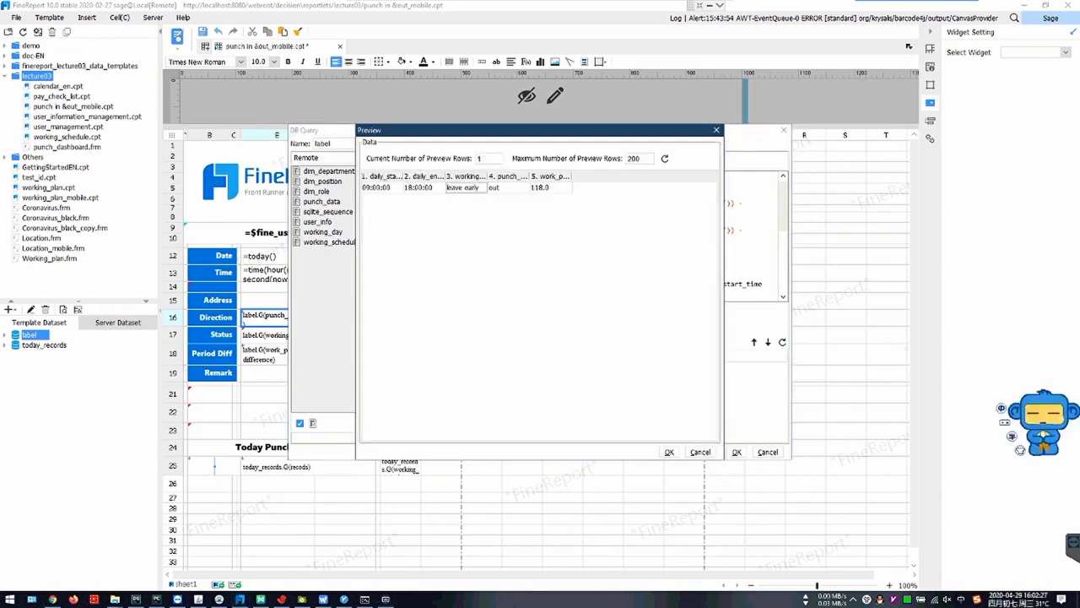
pyautogui.moveTo(403, 177); pyautogui.dragTo(449, 177)
pyautogui.click(422, 189)
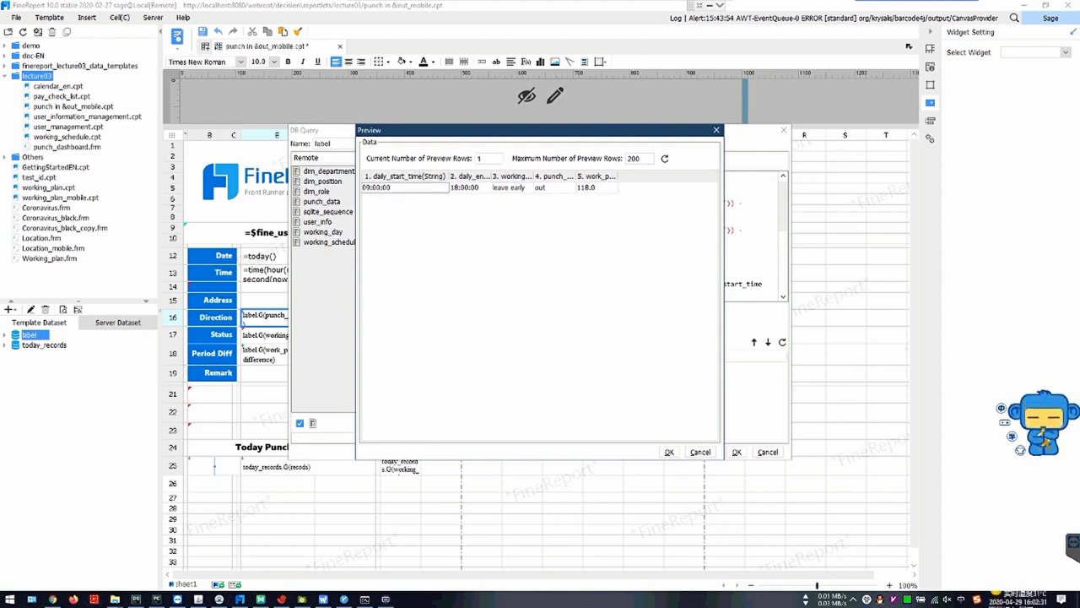
pyautogui.moveTo(491, 176); pyautogui.dragTo(535, 176)
pyautogui.click(487, 187)
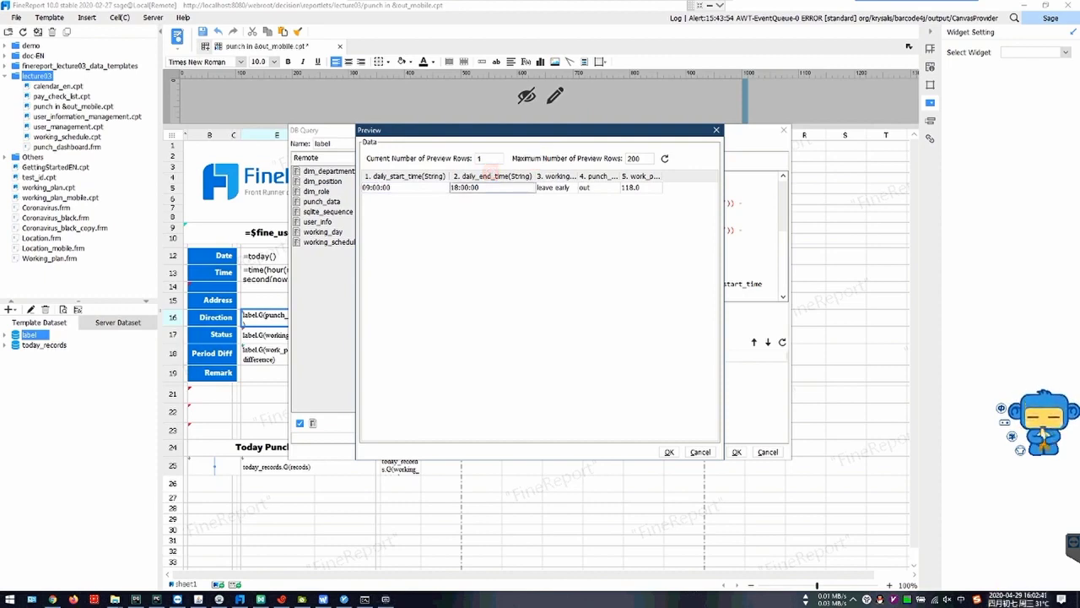
pyautogui.click(553, 187)
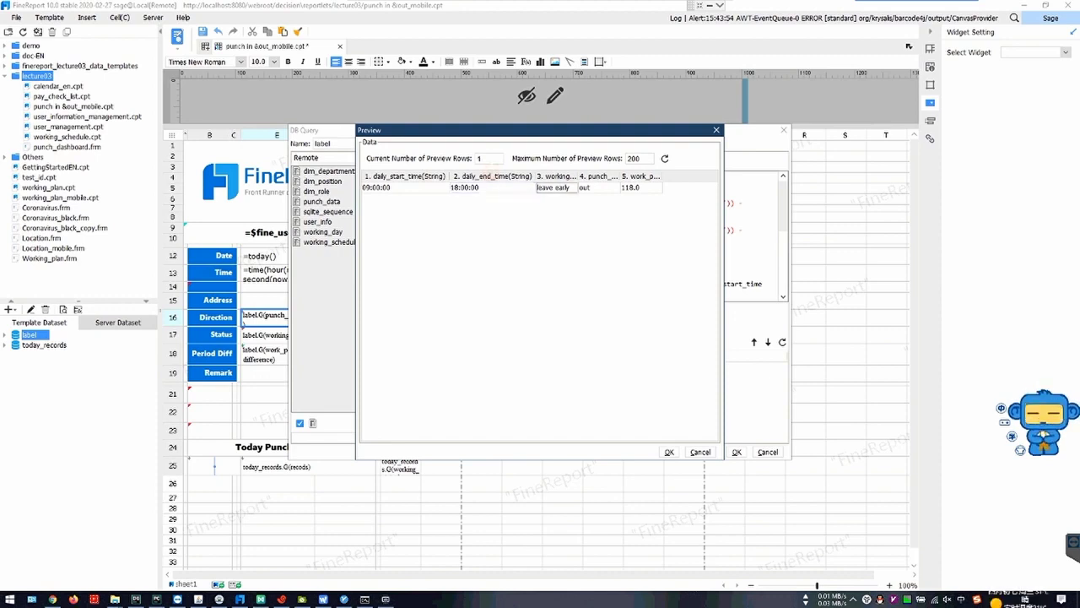
pyautogui.moveTo(578, 176); pyautogui.dragTo(615, 175)
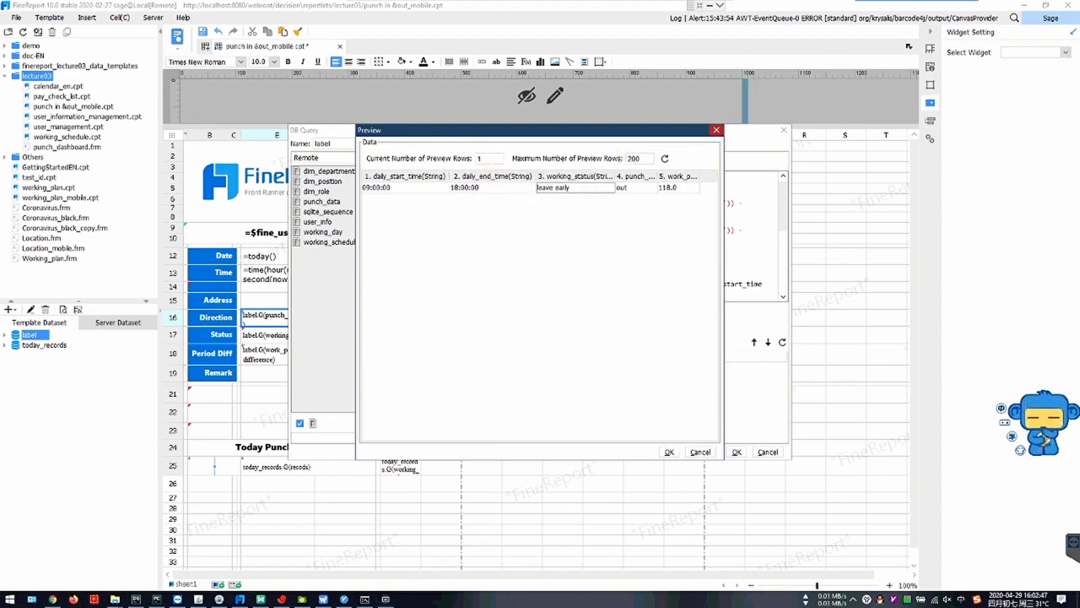
pyautogui.click(715, 130)
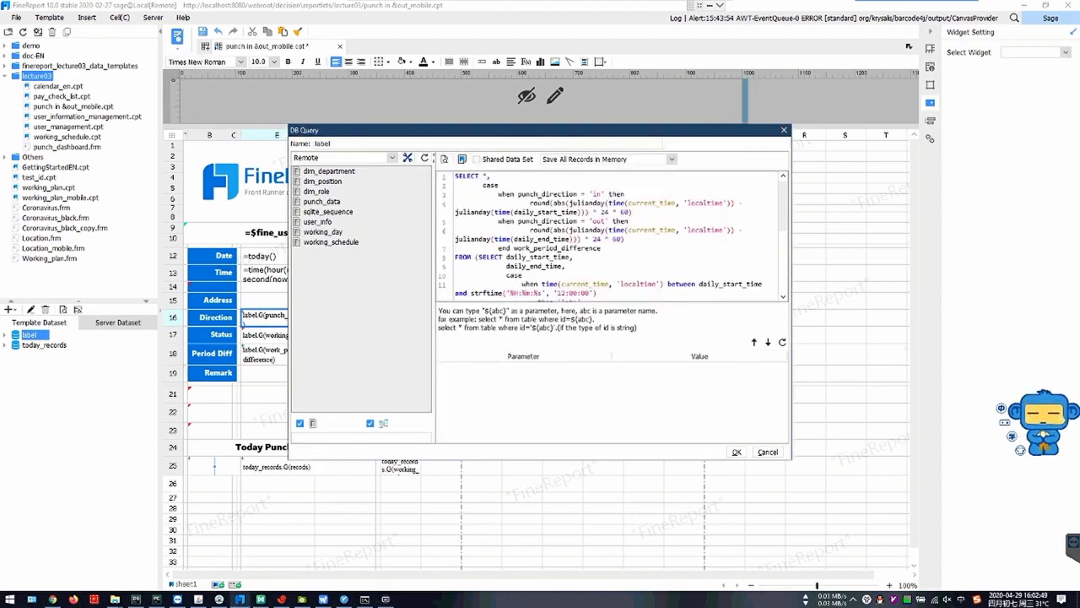
pyautogui.click(767, 452)
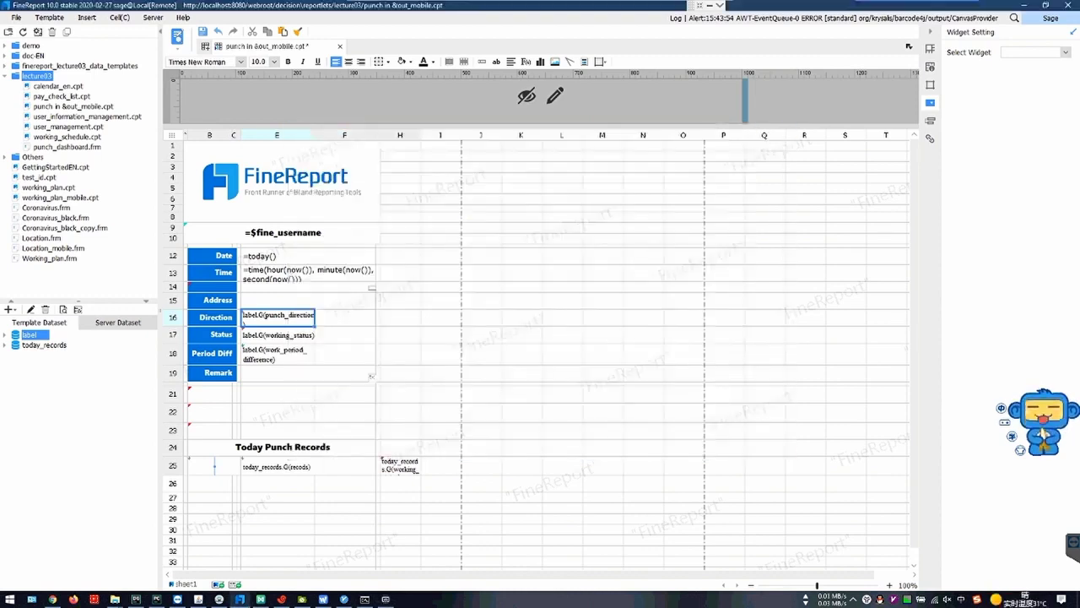
# - Expand the label dataset's fields, compare them with the Direction and Status cells, and check the data column settings of Direction cell E16
pyautogui.click(4, 335)
pyautogui.click(57, 365)
pyautogui.click(216, 317)
pyautogui.click(278, 317)
pyautogui.click(216, 318)
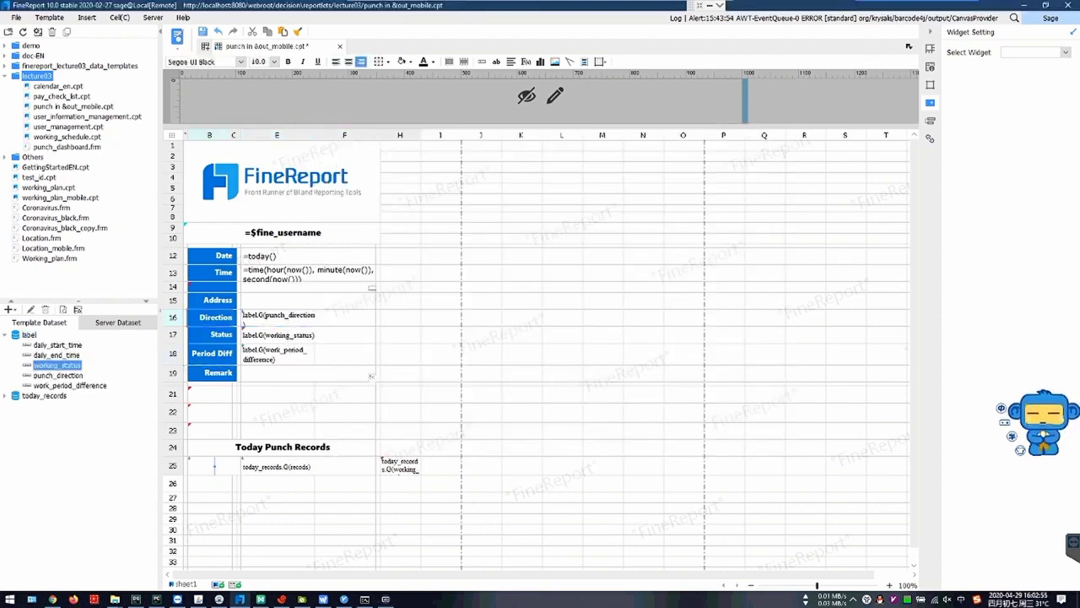
pyautogui.click(278, 335)
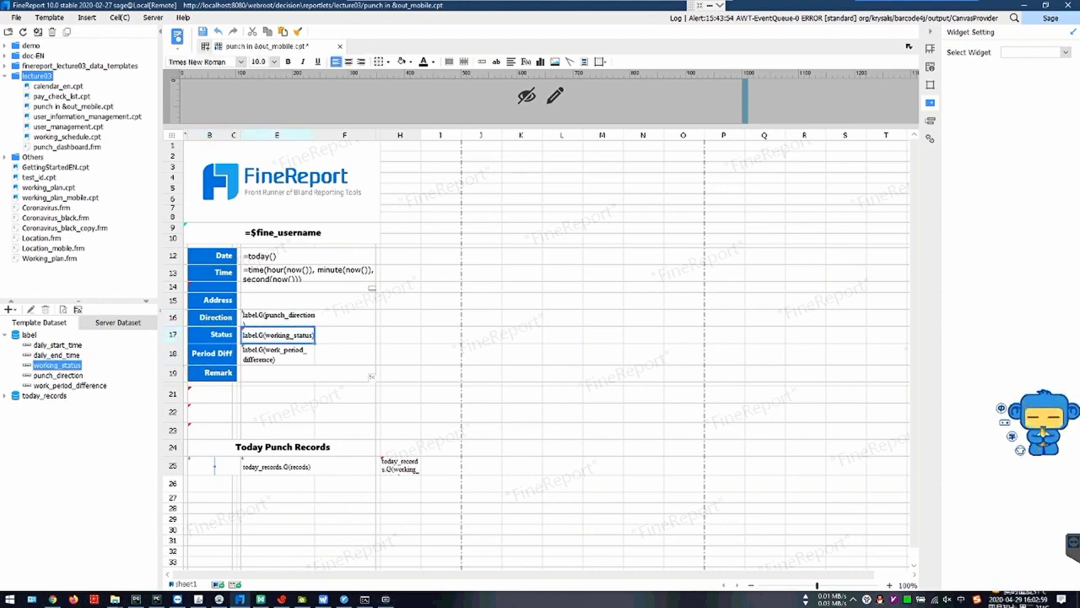
pyautogui.click(278, 317)
pyautogui.doubleClick(279, 314)
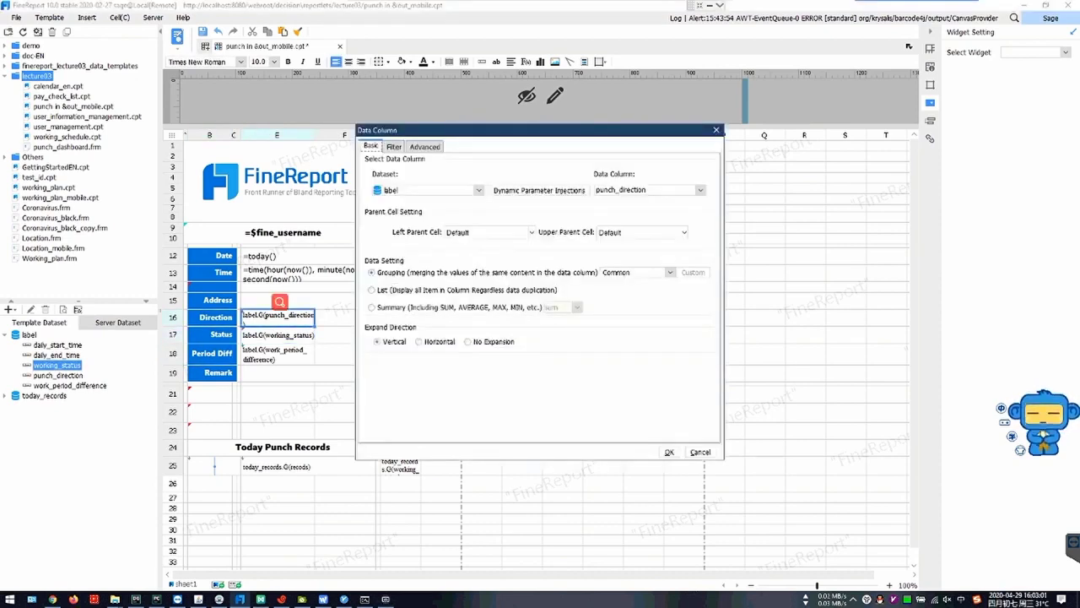
pyautogui.click(700, 452)
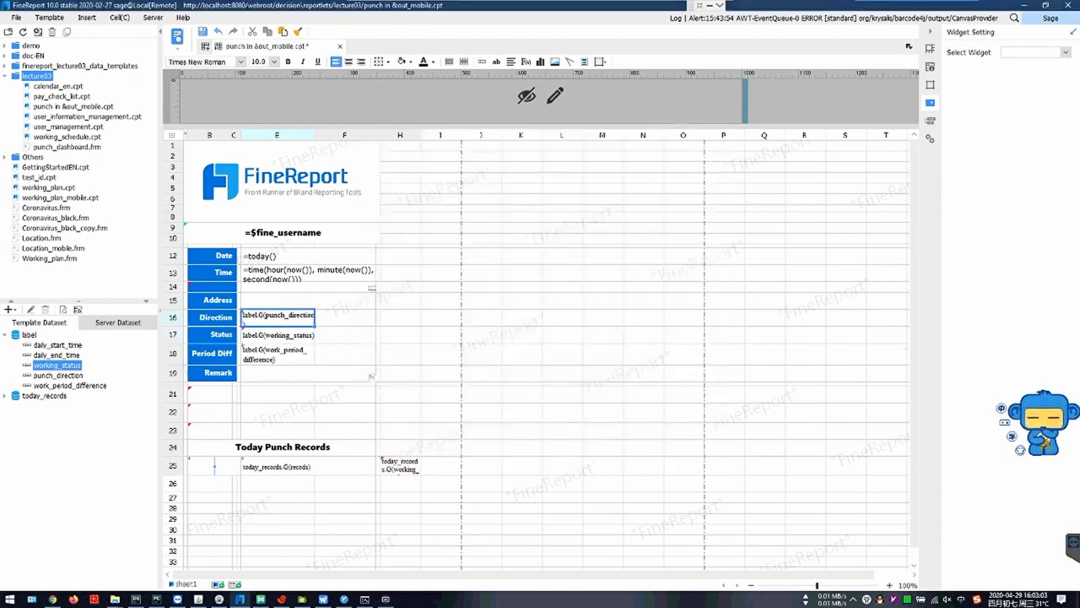
# - Preview the label dataset and widen its punch_direction column to inspect the value
pyautogui.click(29, 335)
pyautogui.click(31, 309)
pyautogui.click(445, 158)
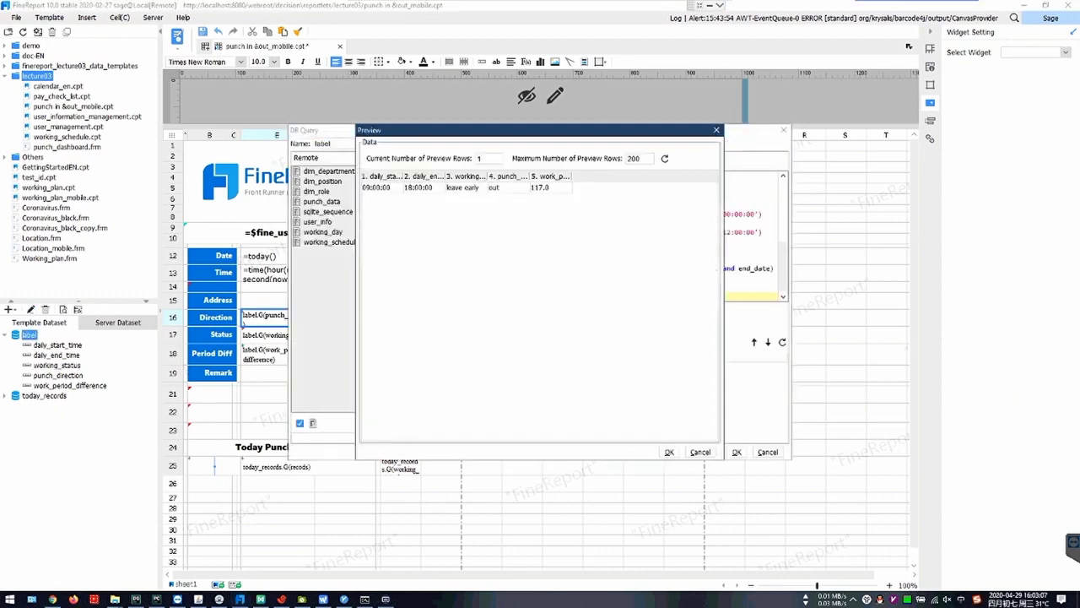
pyautogui.doubleClick(508, 187)
pyautogui.moveTo(529, 176); pyautogui.dragTo(582, 177)
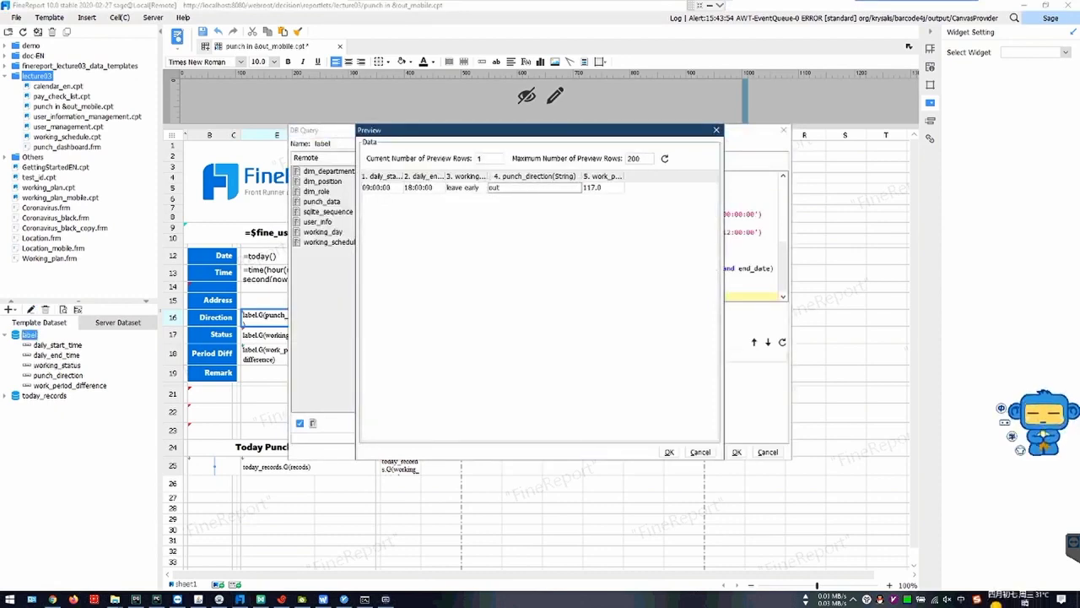
pyautogui.click(588, 156)
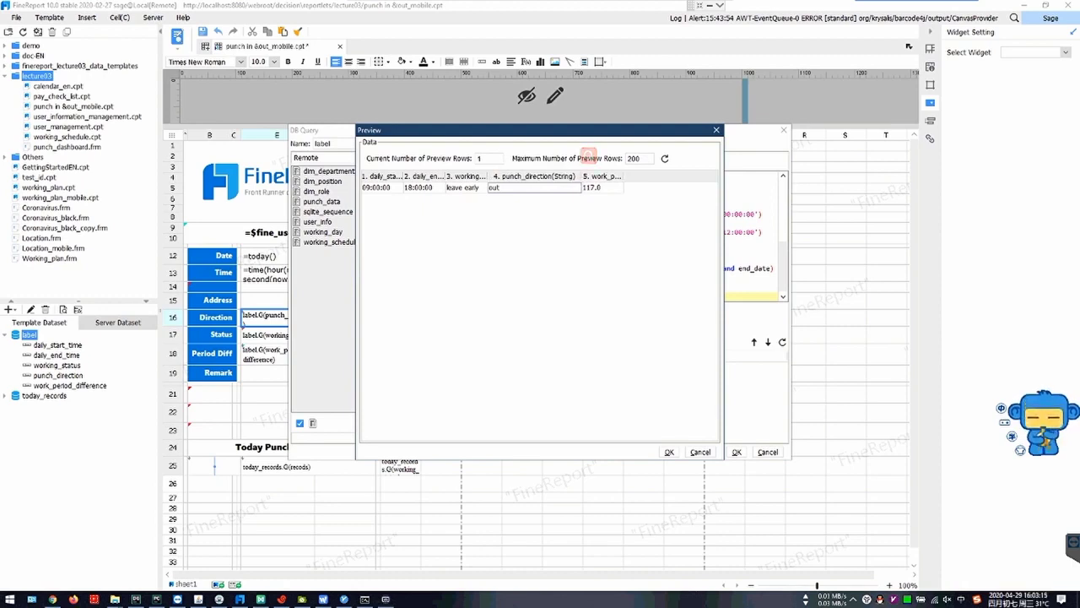
pyautogui.moveTo(582, 176); pyautogui.dragTo(571, 178)
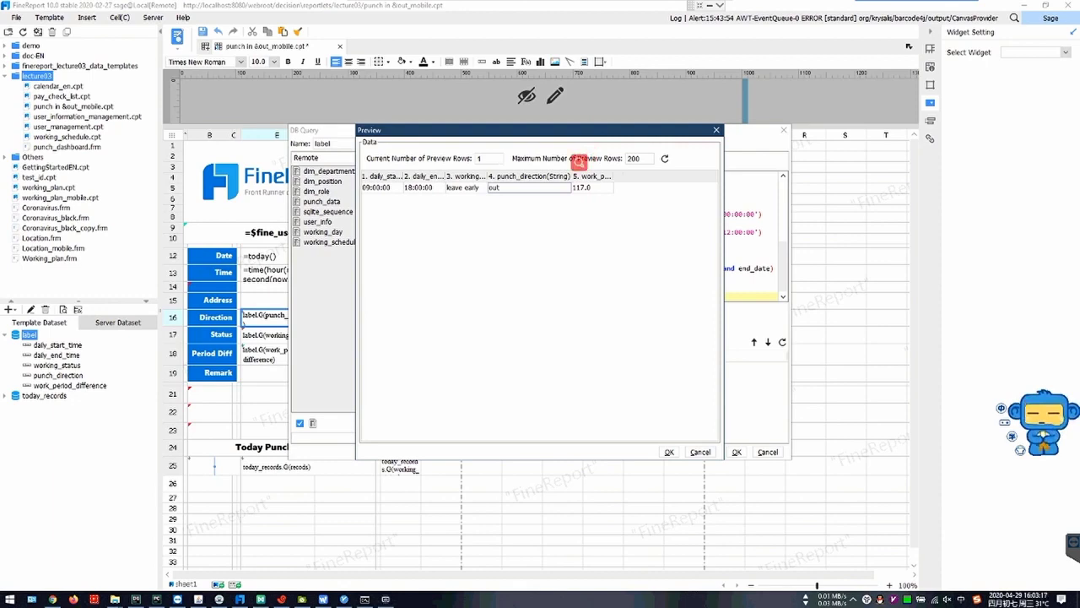
pyautogui.click(579, 159)
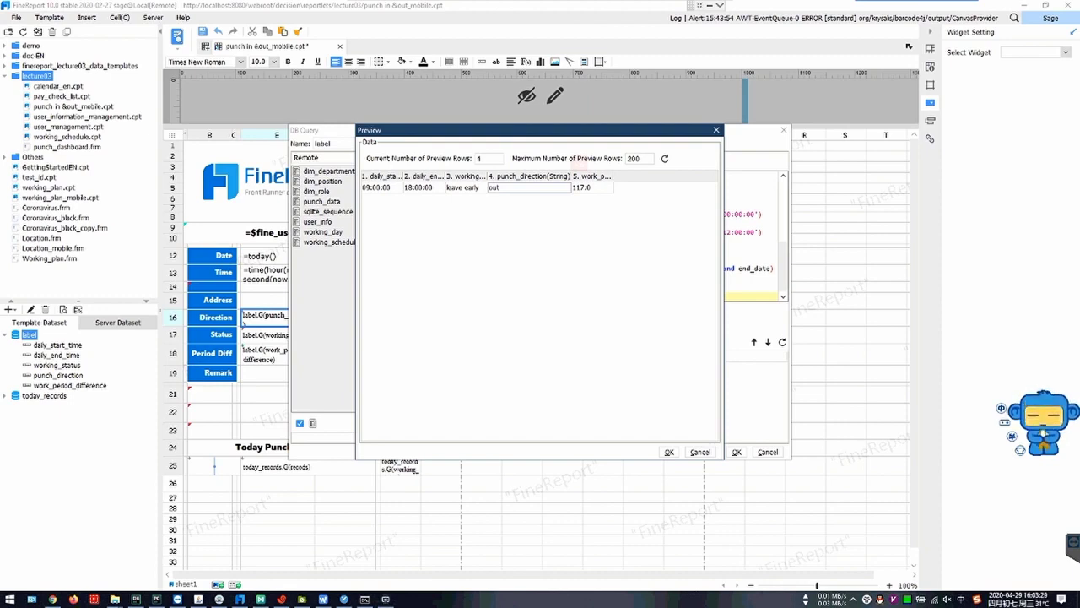
pyautogui.click(716, 129)
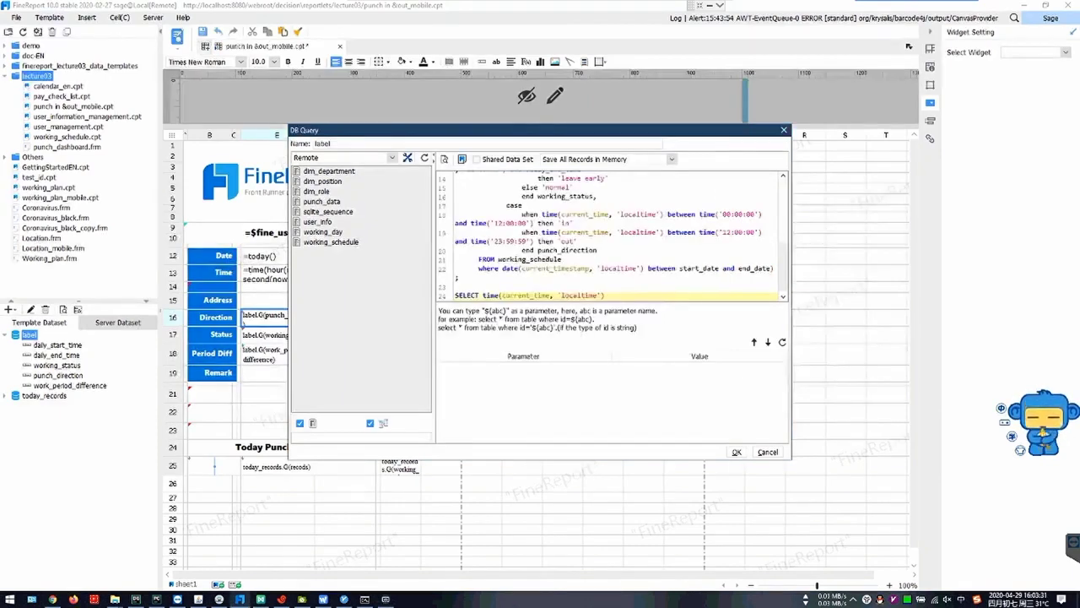
# - Read through the punch_direction case conditions for 'in' and 'out' in the label query, and leave the query without changes
pyautogui.scroll(1, 611, 237)
pyautogui.click(590, 243)
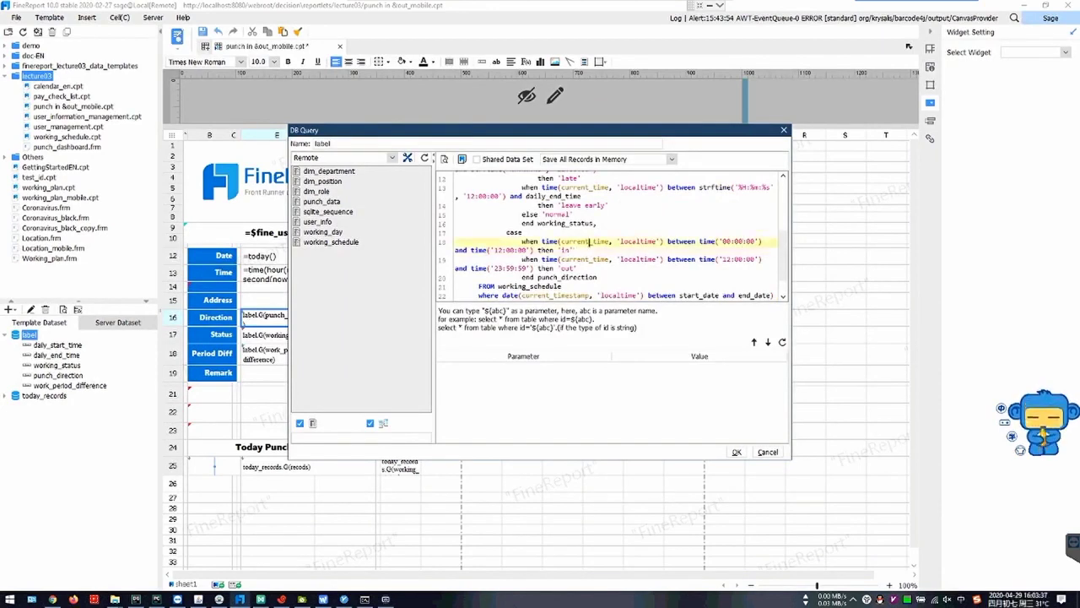
pyautogui.click(739, 242)
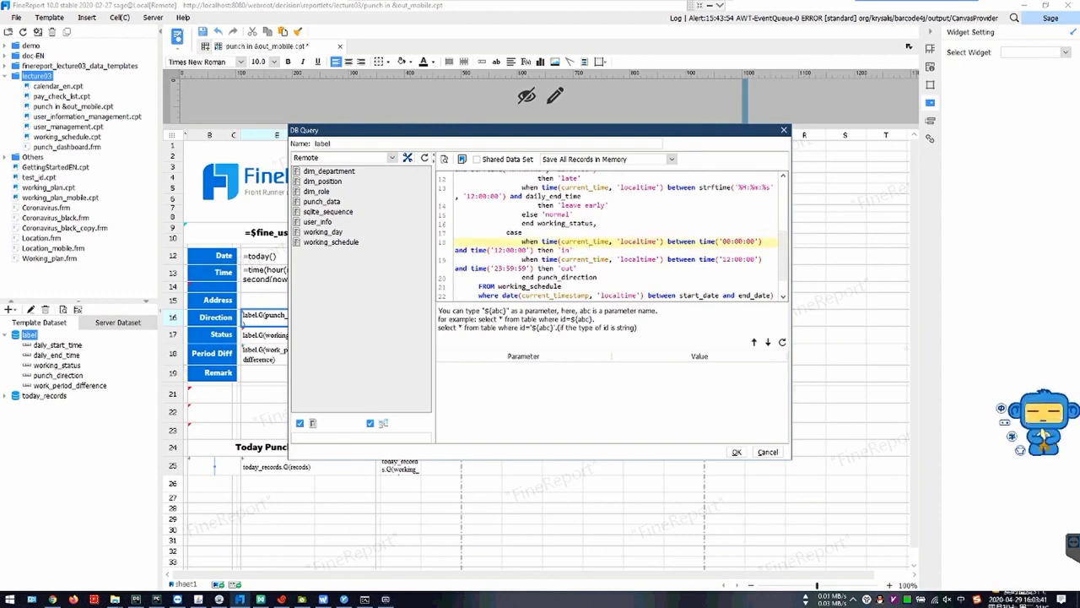
pyautogui.click(554, 250)
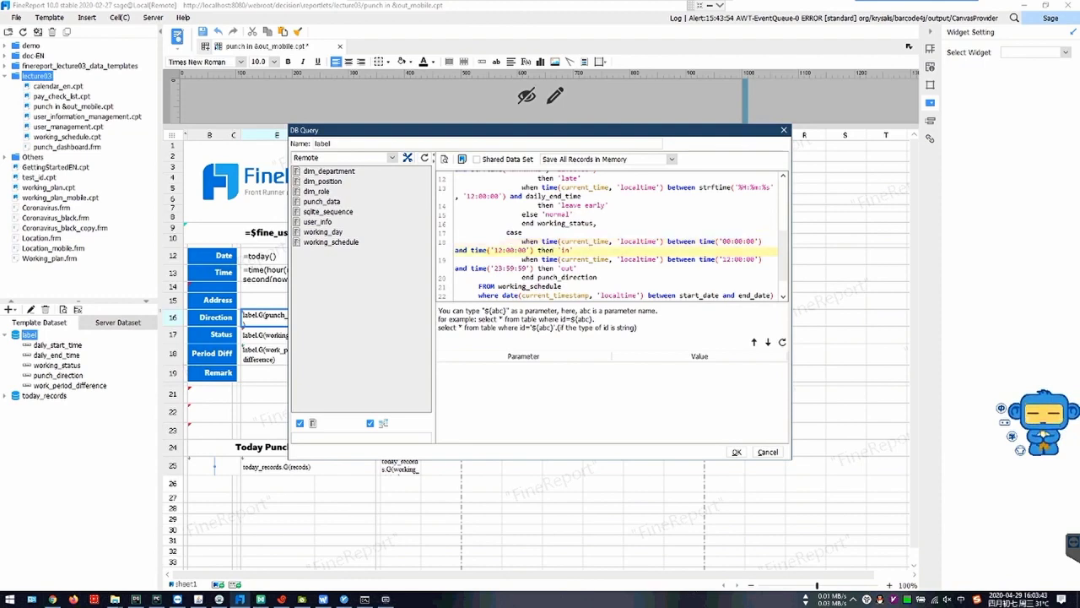
pyautogui.scroll(-1, 577, 245)
pyautogui.click(579, 242)
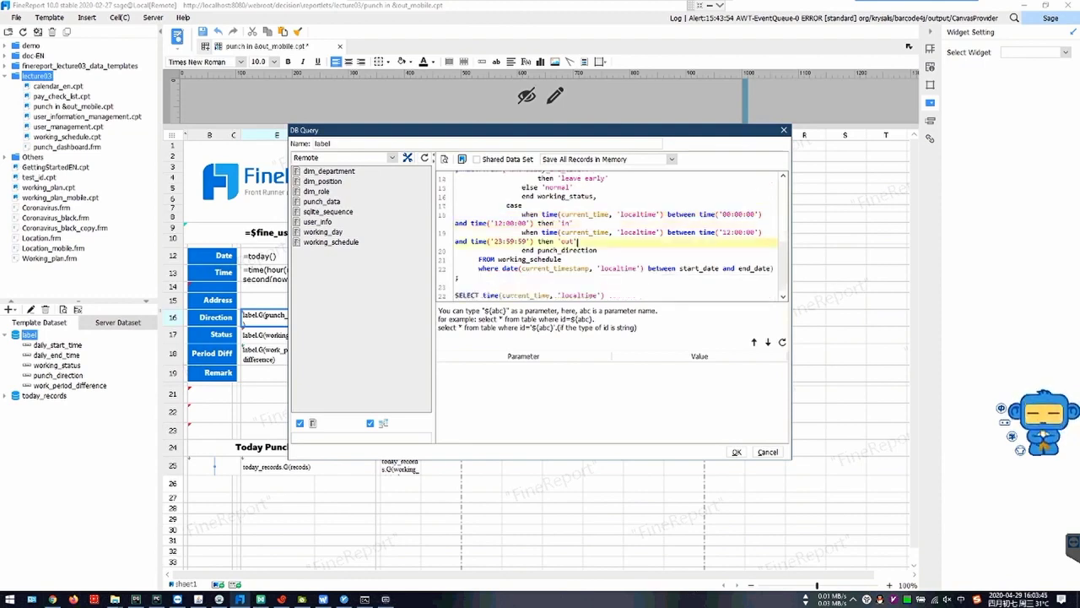
pyautogui.click(598, 251)
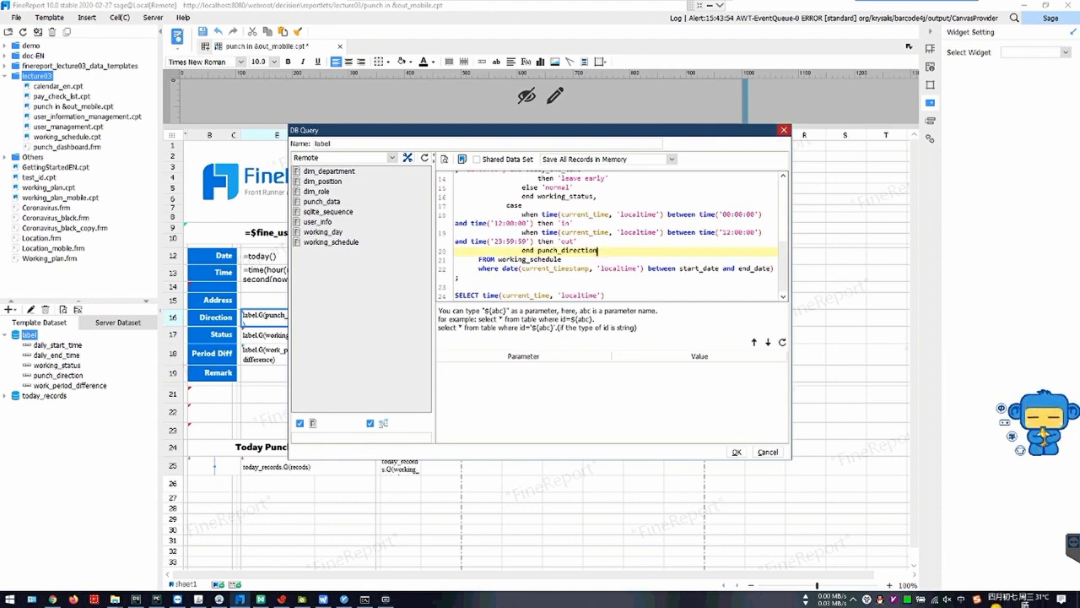
pyautogui.click(783, 130)
# - Select the Period Diff cell E18, preview the label dataset again and widen its work_period_difference column to inspect it
pyautogui.press('Down')
pyautogui.press('Down')
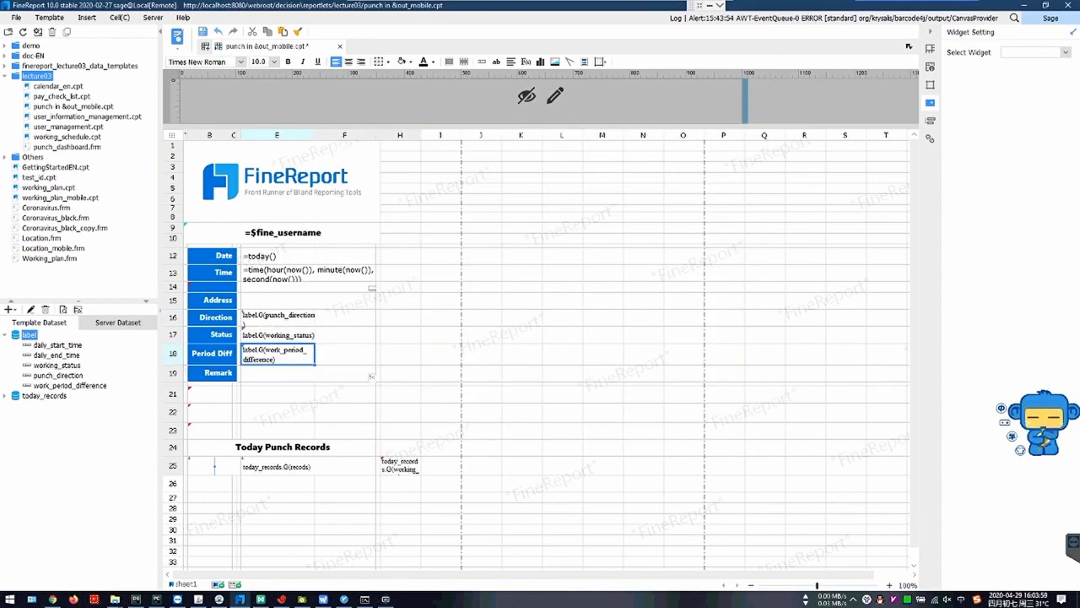
pyautogui.click(30, 310)
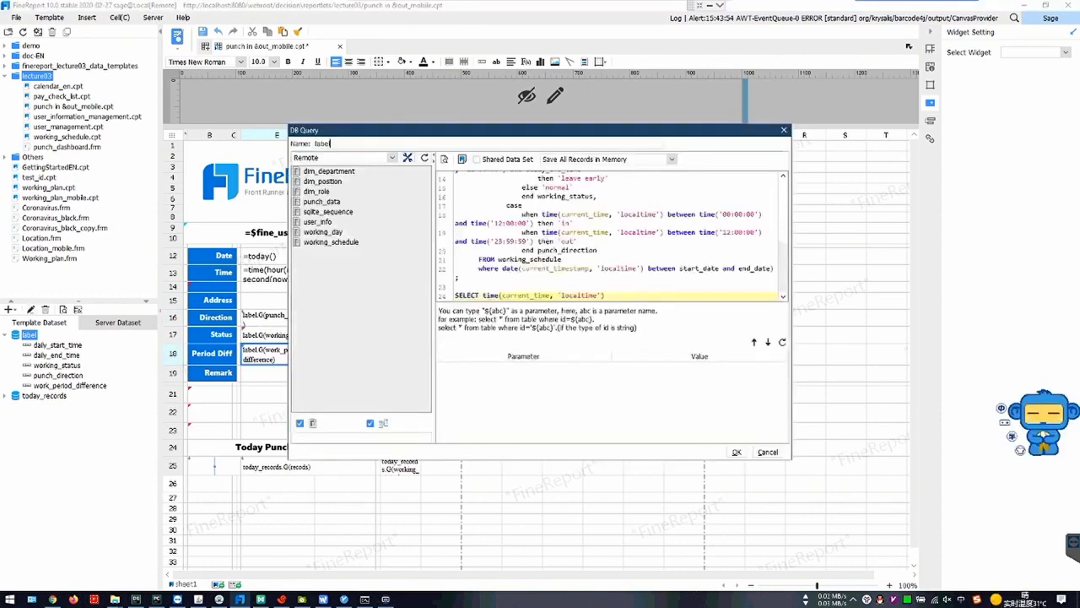
pyautogui.click(444, 159)
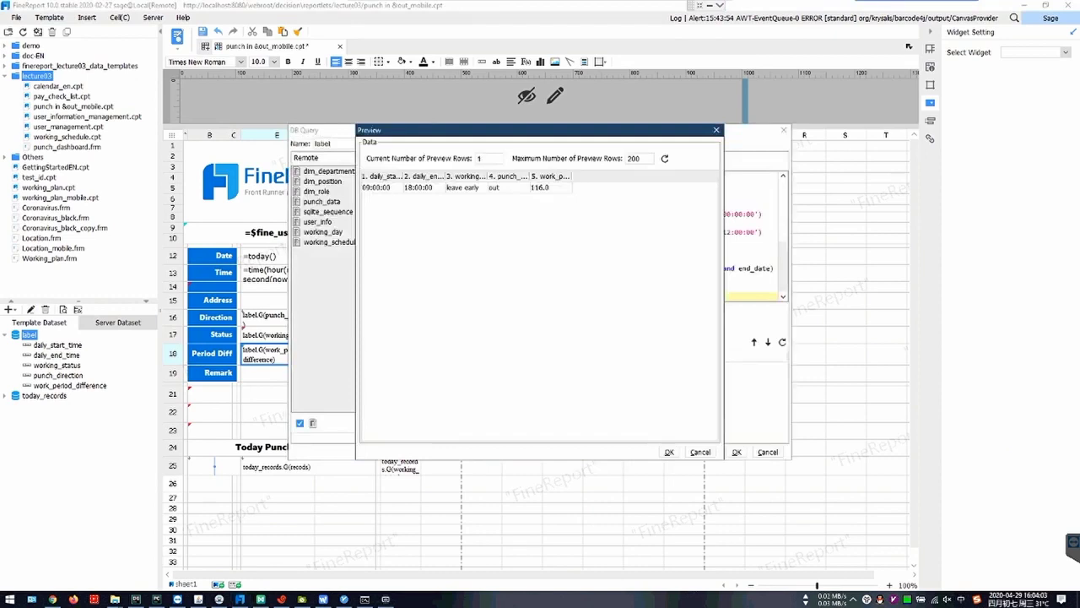
pyautogui.moveTo(572, 176); pyautogui.dragTo(620, 177)
pyautogui.click(576, 187)
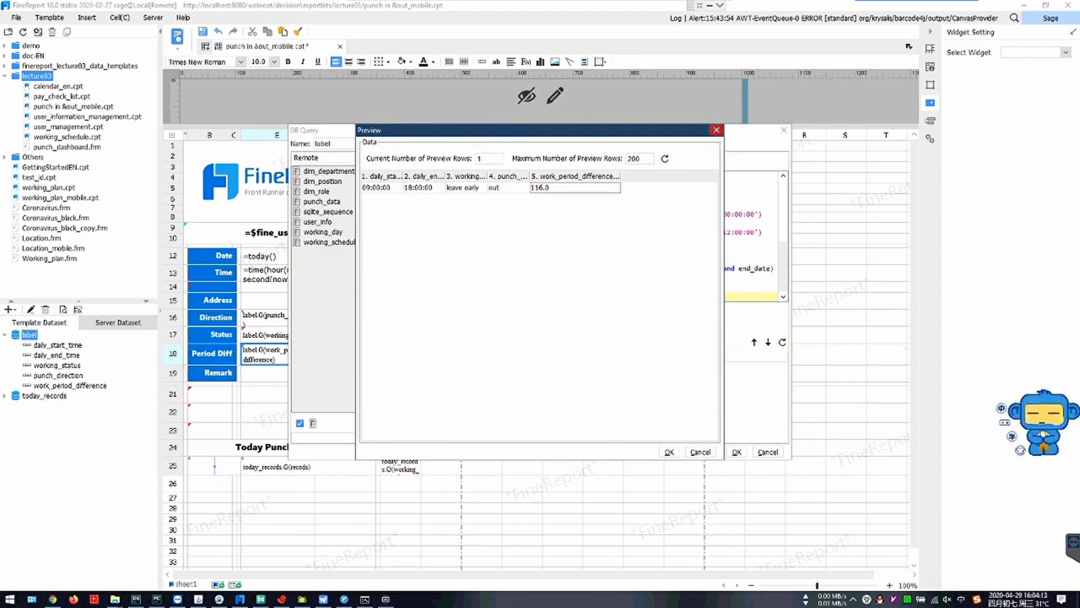
pyautogui.click(716, 130)
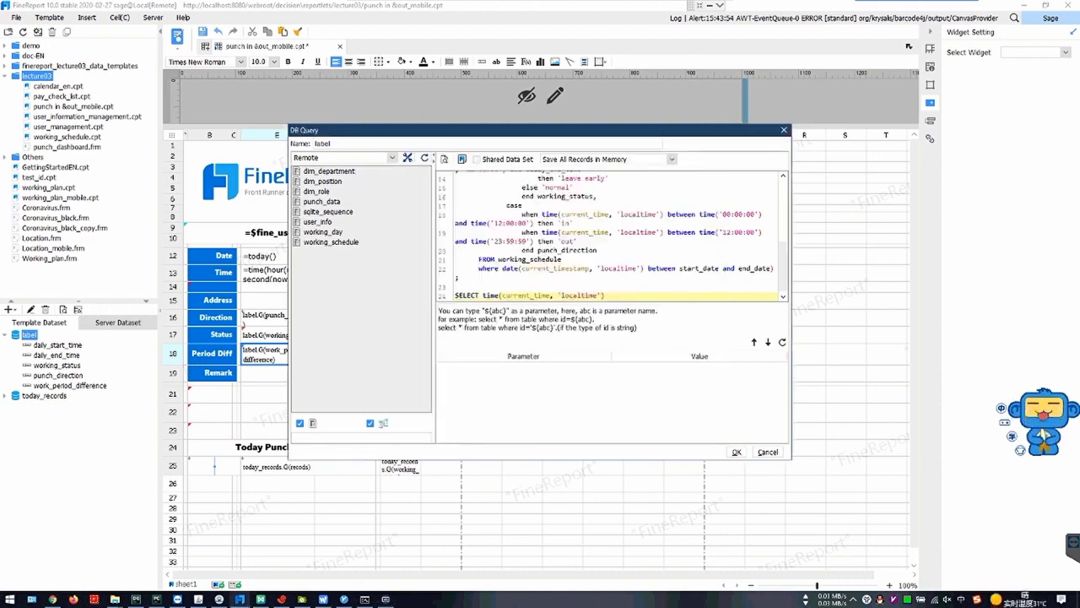
# - Examine how work_period_difference is calculated at the start of the label query, and leave the query without changes
pyautogui.click(697, 268)
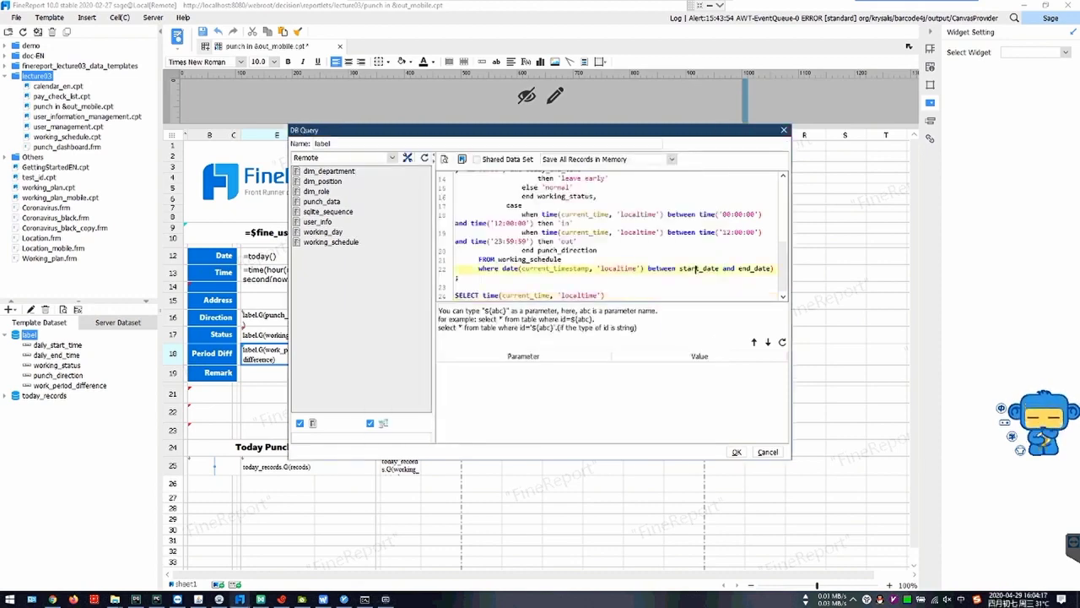
pyautogui.scroll(4, 697, 268)
pyautogui.scroll(2, 610, 235)
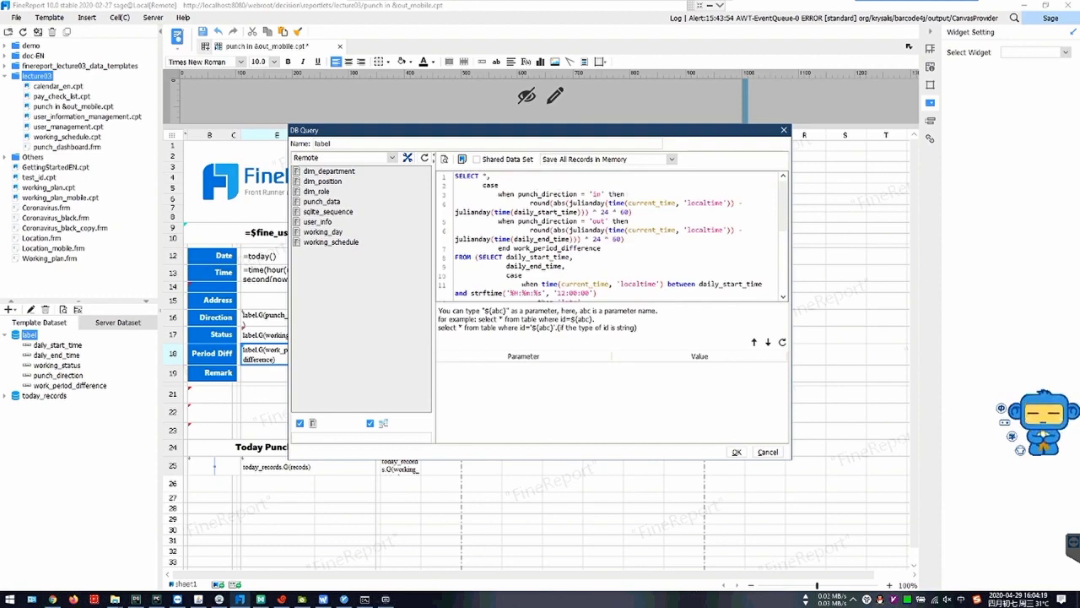
pyautogui.click(784, 130)
# - Check the widget settings of the Remark cell, and point out the Today Punch Records heading with the records cell beneath it
pyautogui.click(372, 375)
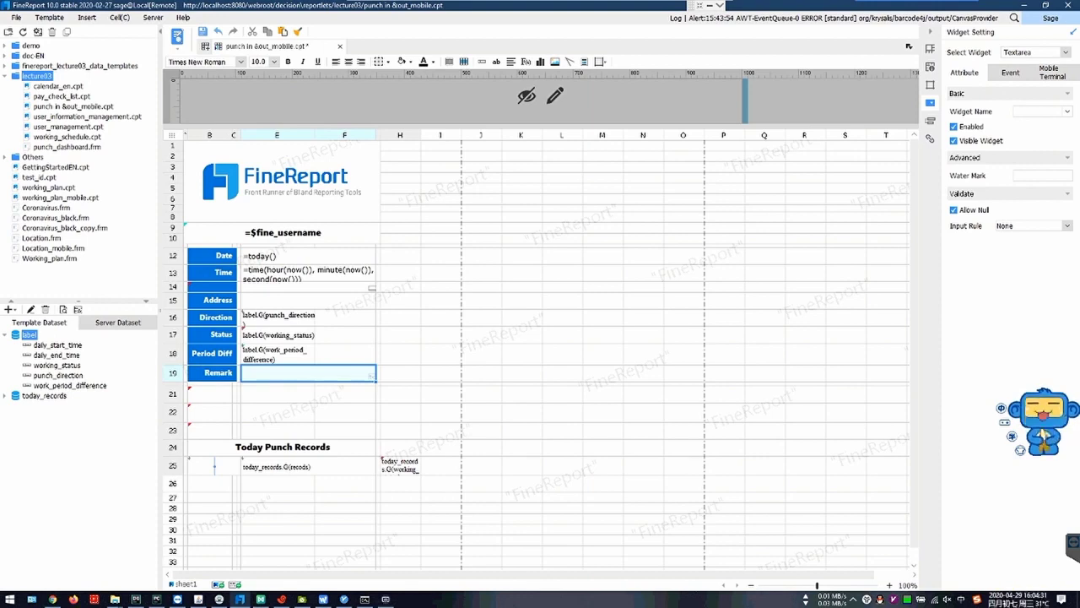
pyautogui.click(282, 447)
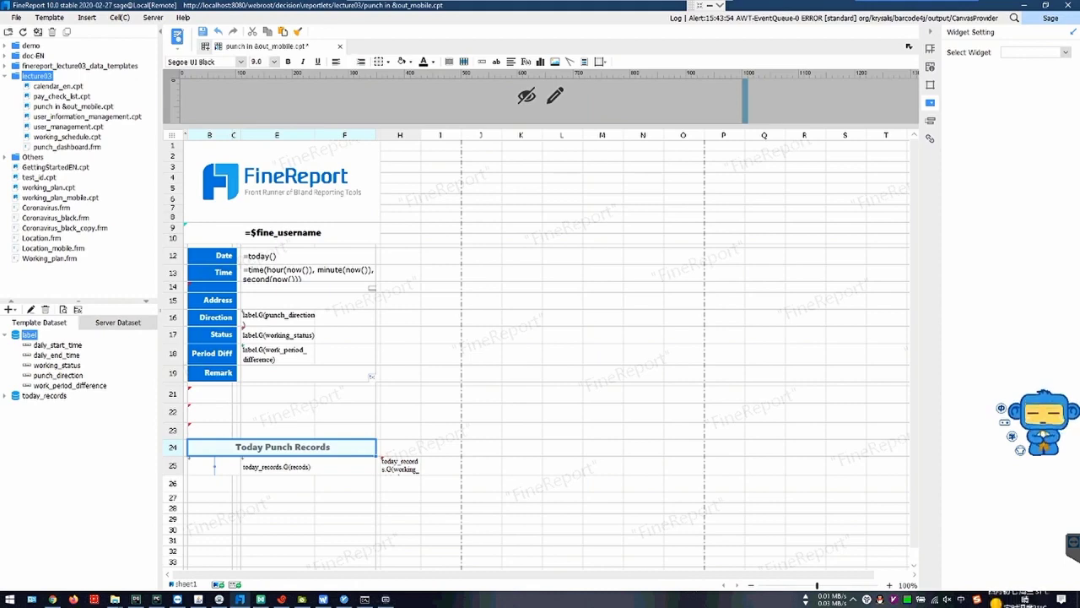
pyautogui.click(292, 466)
pyautogui.click(278, 412)
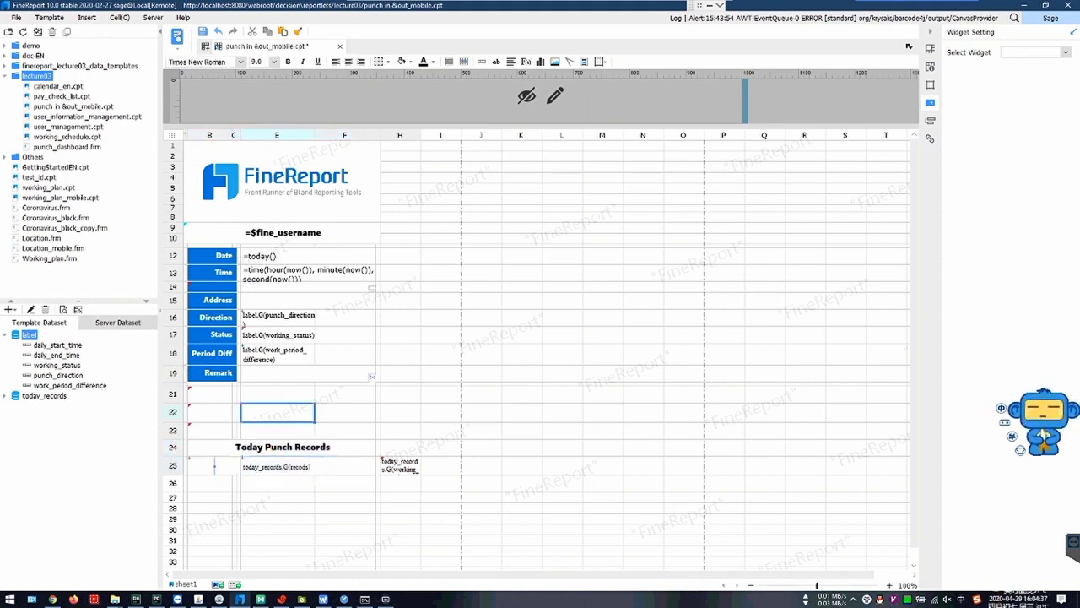
pyautogui.click(282, 447)
# - Preview the today_records dataset with an employee's name as fine_username, examine the query's employee_name filter, and leave the query without changes
pyautogui.click(45, 396)
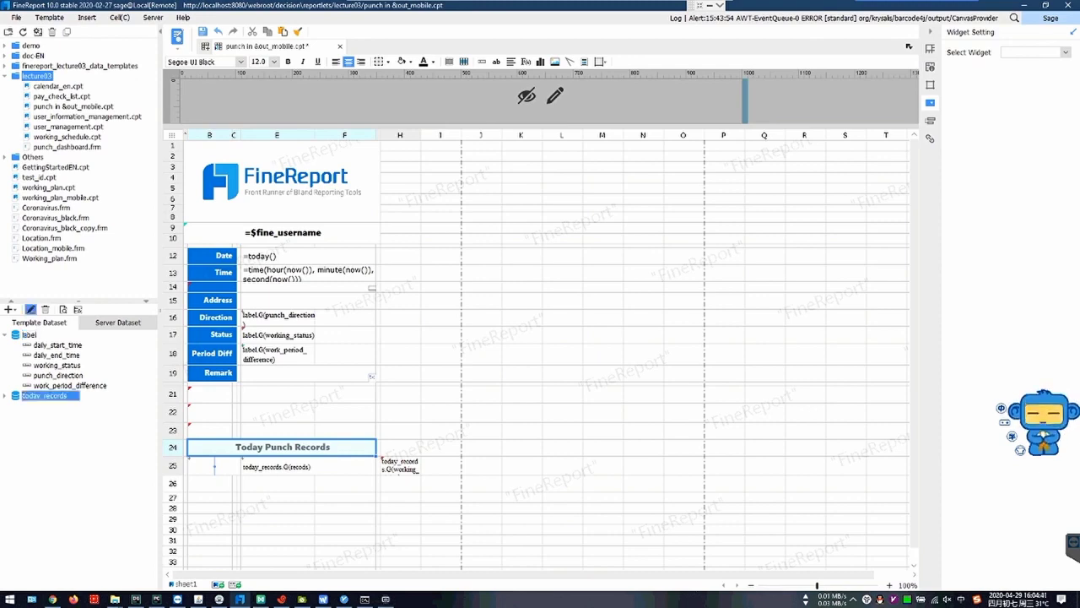
pyautogui.click(30, 310)
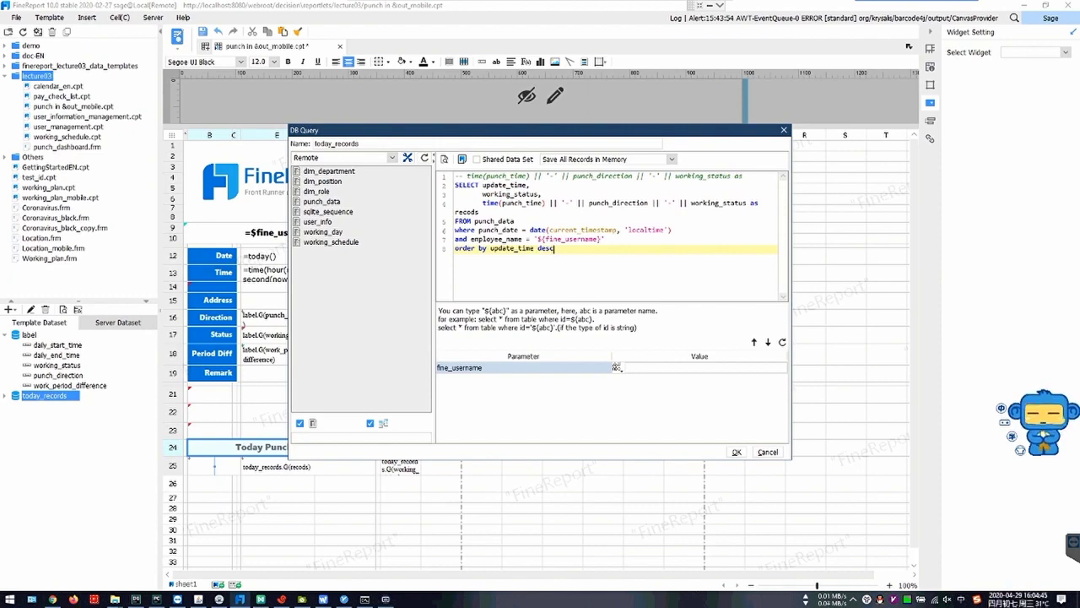
pyautogui.click(444, 158)
pyautogui.click(552, 275)
pyautogui.write('Bob')
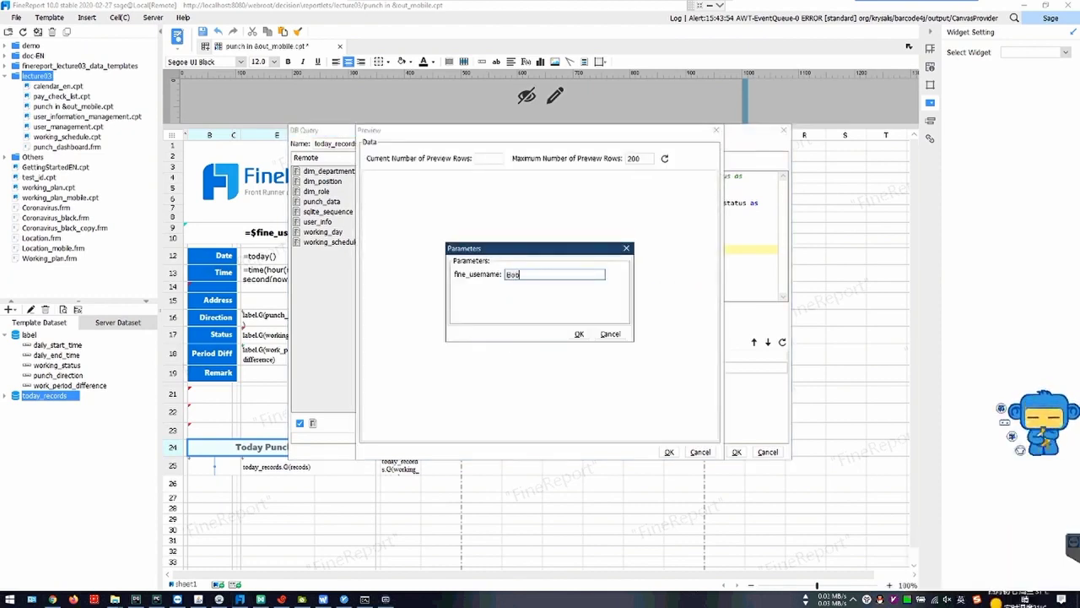
pyautogui.click(579, 333)
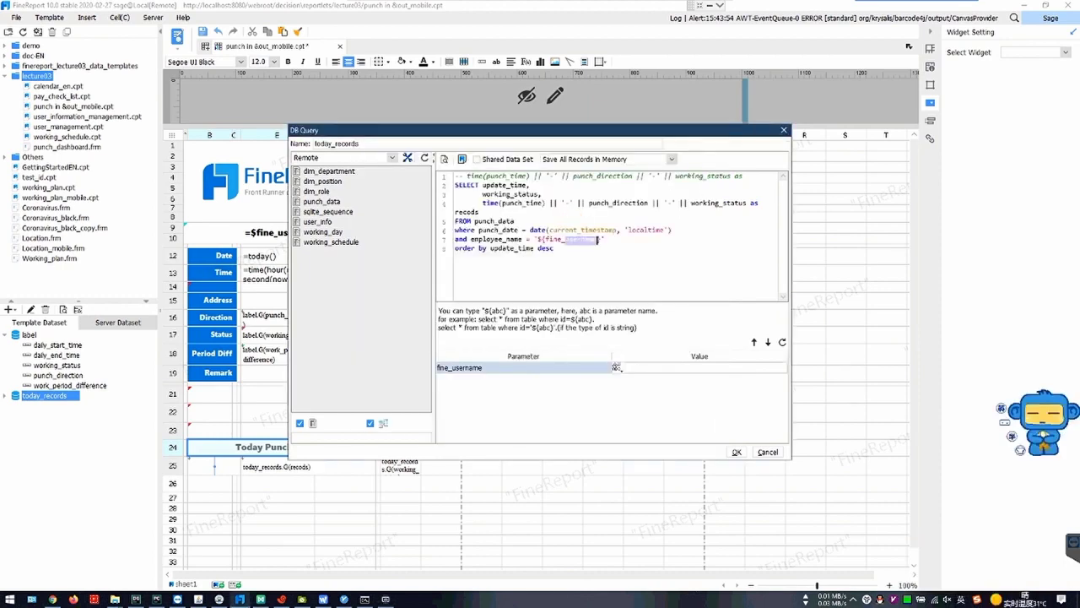
pyautogui.click(601, 239)
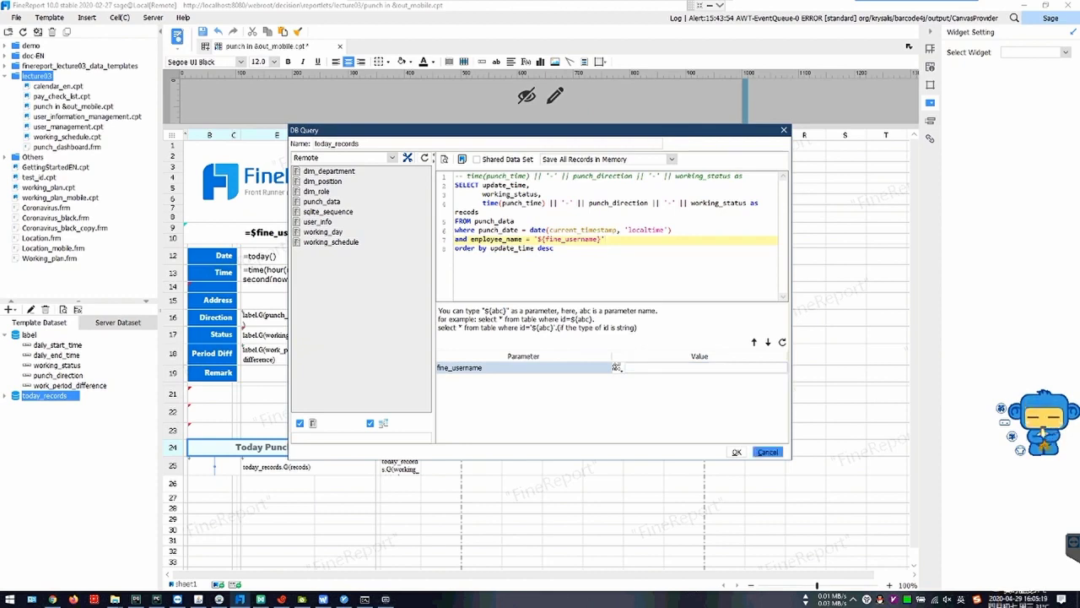
pyautogui.click(768, 451)
# - Select the records cell E25, open its cell attributes, and preview the today_records dataset with an employee's name as fine_username
pyautogui.click(314, 467)
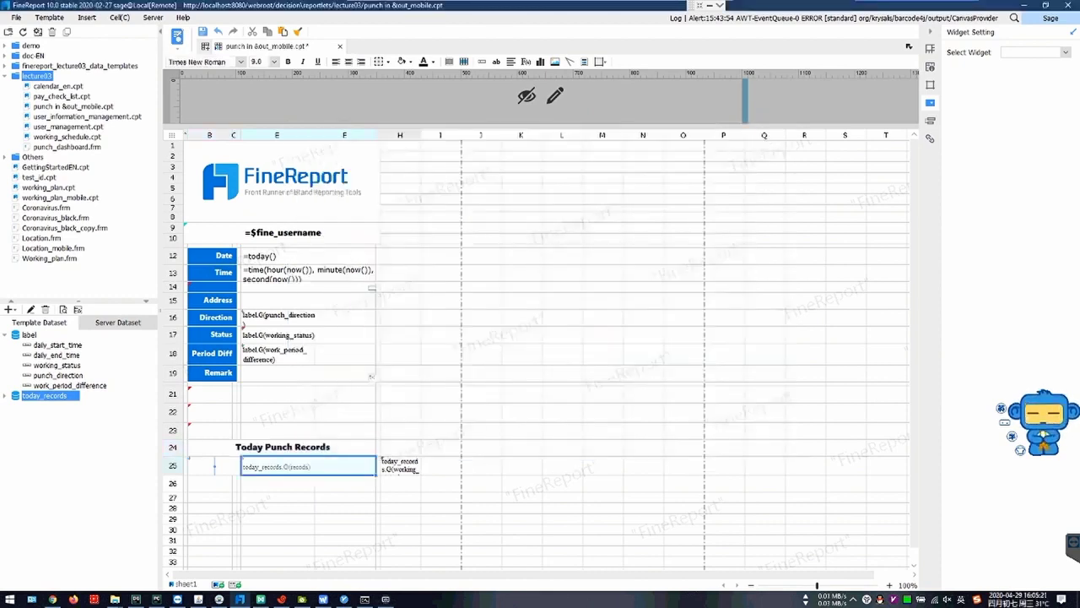
pyautogui.click(930, 67)
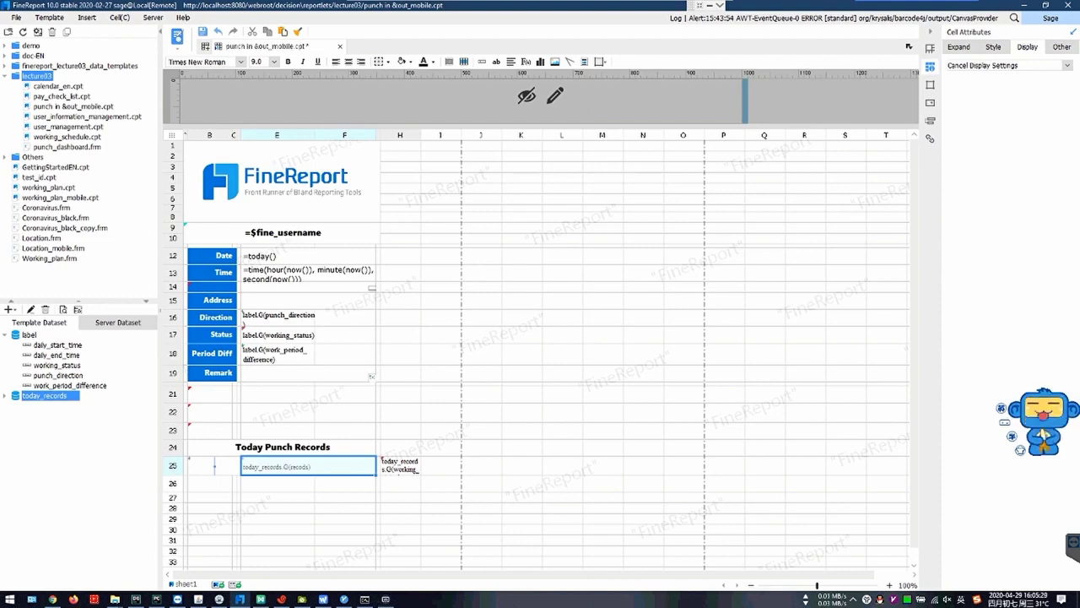
pyautogui.click(31, 309)
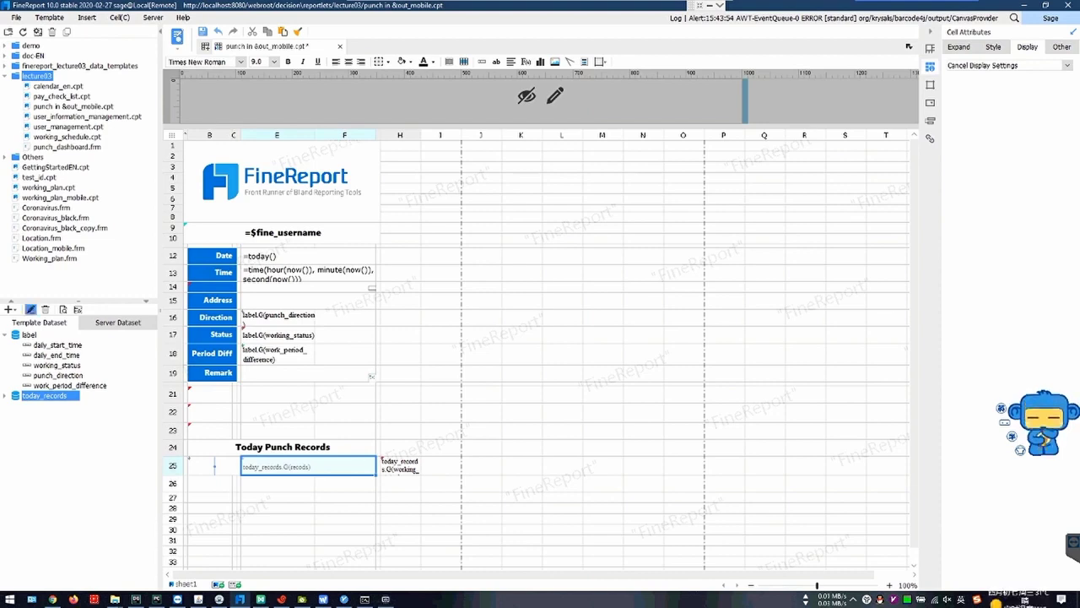
pyautogui.click(444, 158)
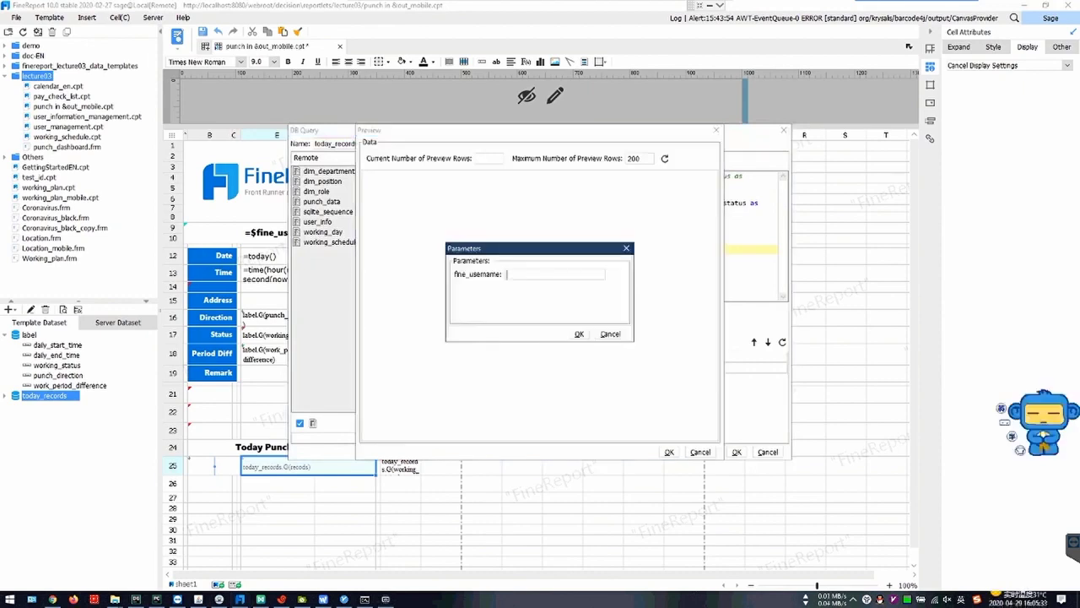
pyautogui.write('Bob')
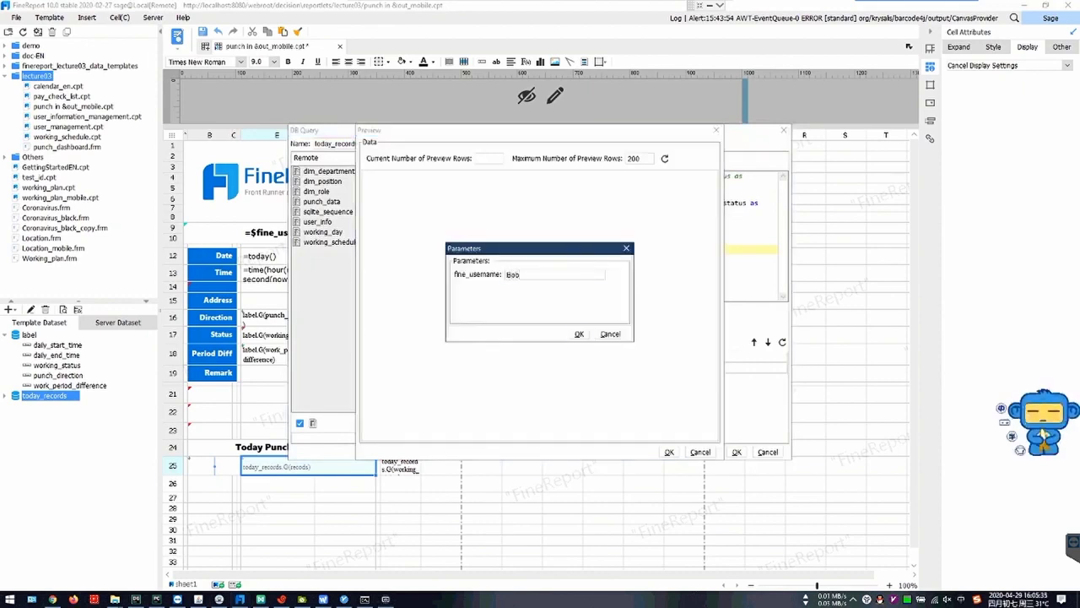
pyautogui.press('Return')
pyautogui.click(669, 452)
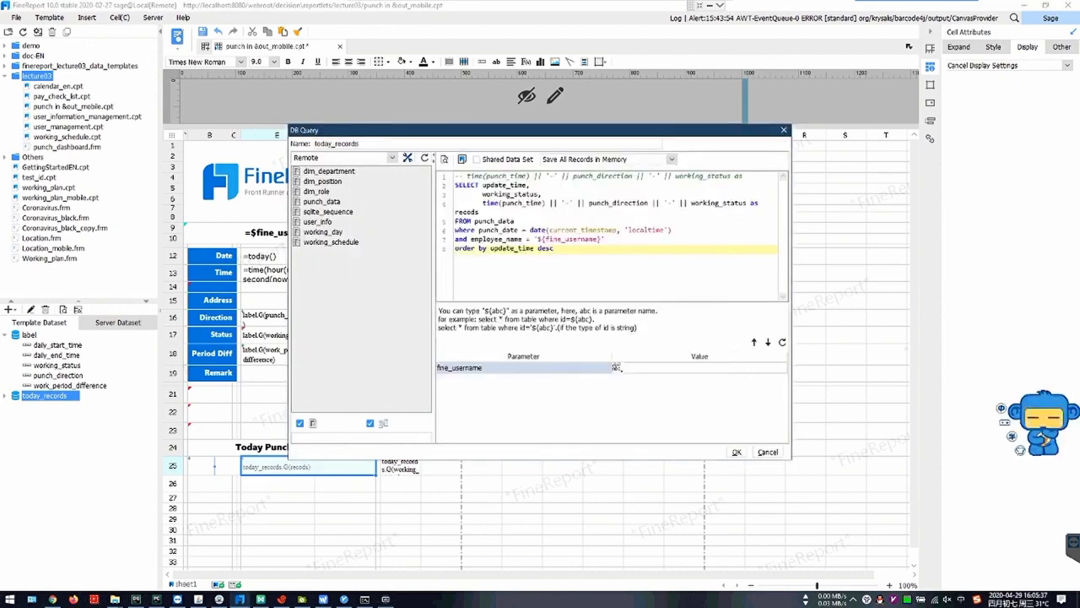
pyautogui.click(737, 452)
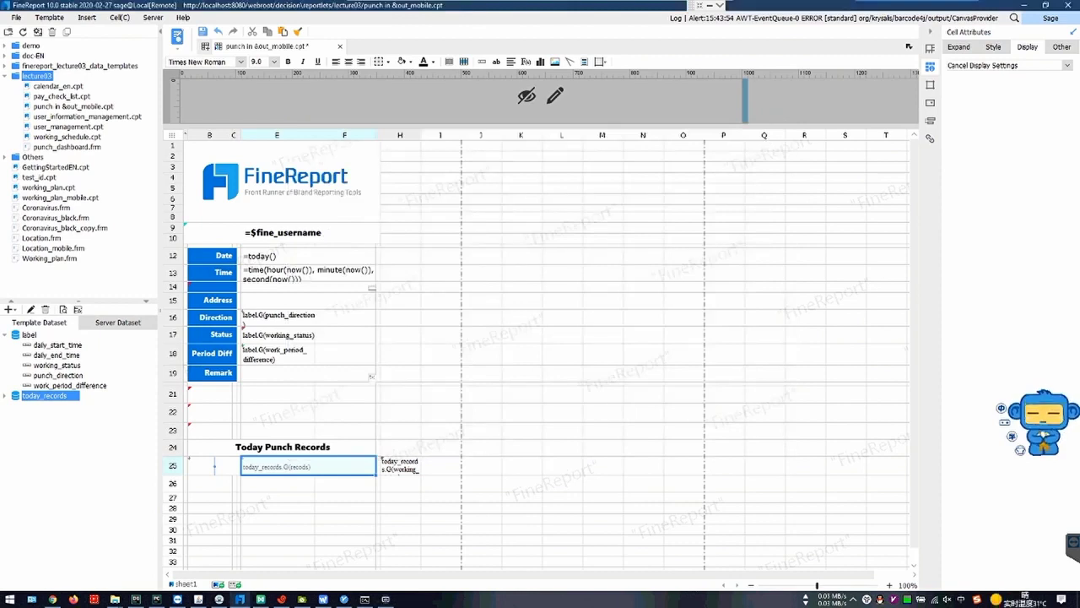
# - Compare the expansion direction and parent cell settings of the records cell E25 with those of the neighbouring cell B25
pyautogui.click(958, 48)
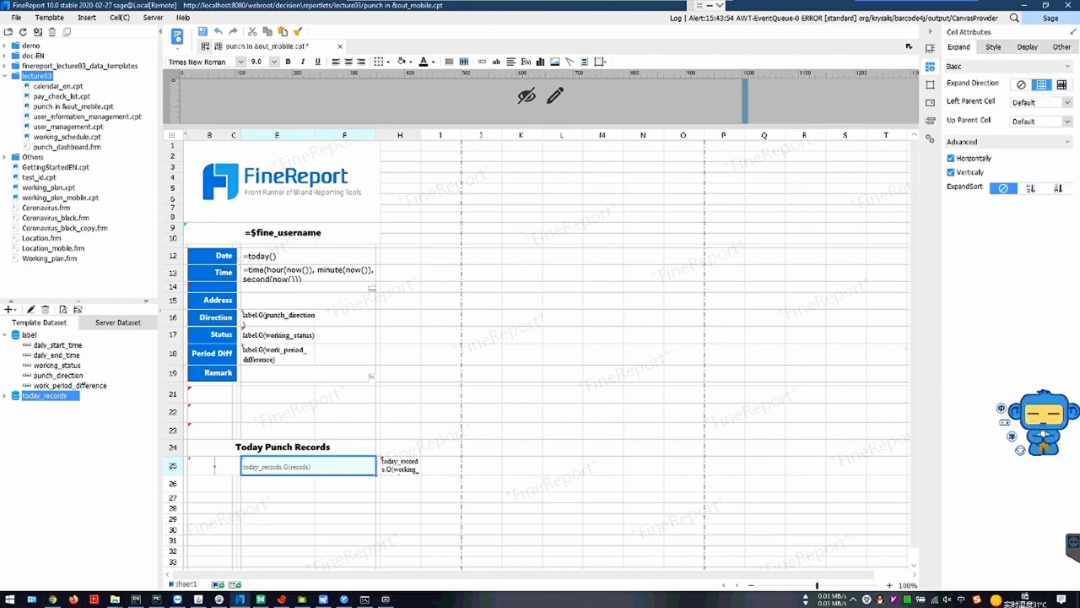
pyautogui.click(214, 466)
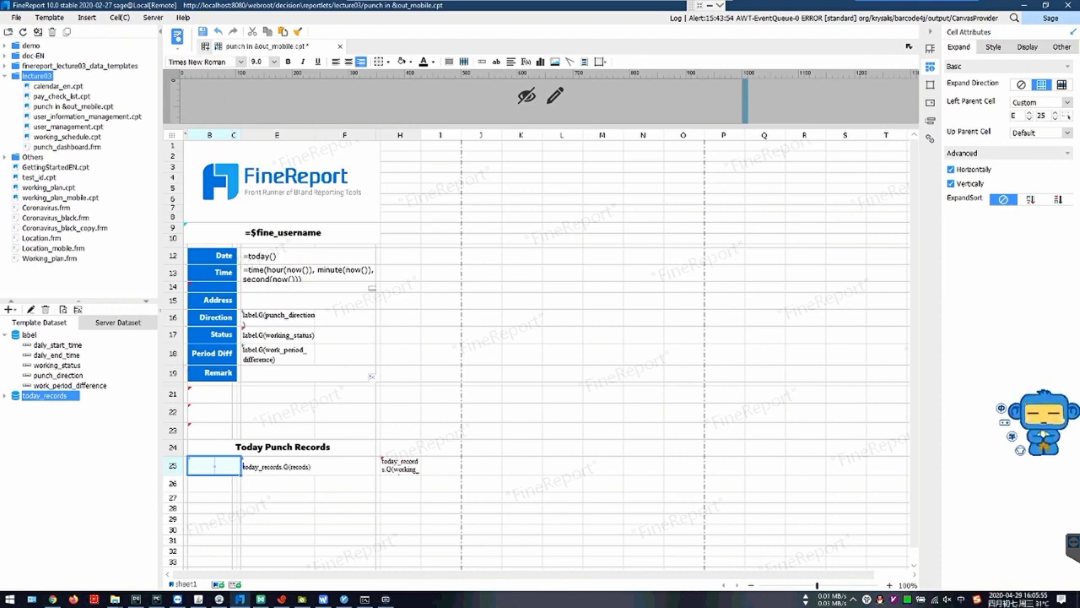
pyautogui.press('Right')
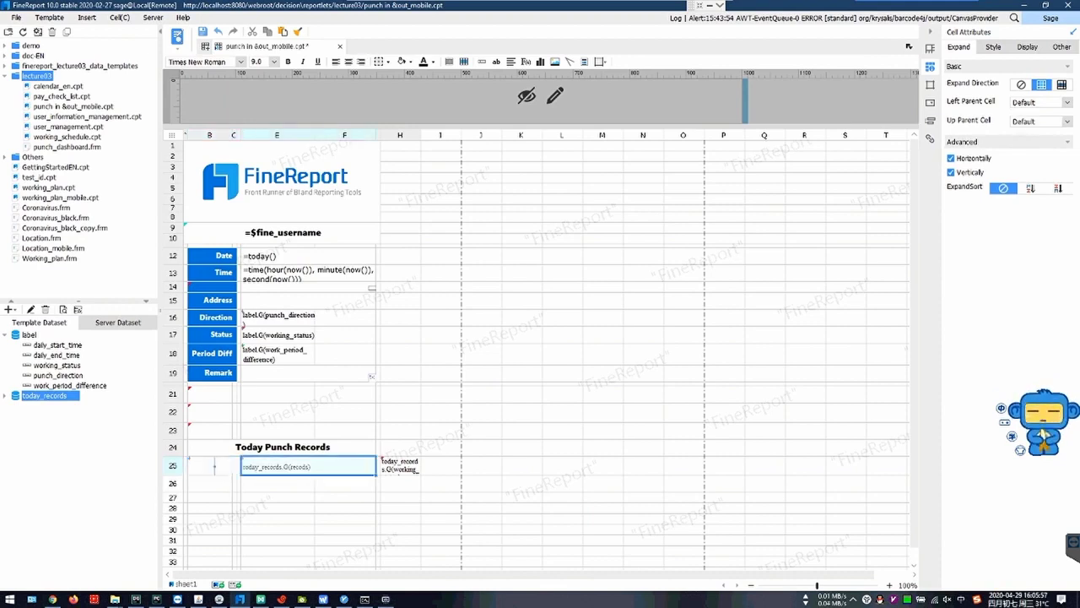
pyautogui.click(215, 466)
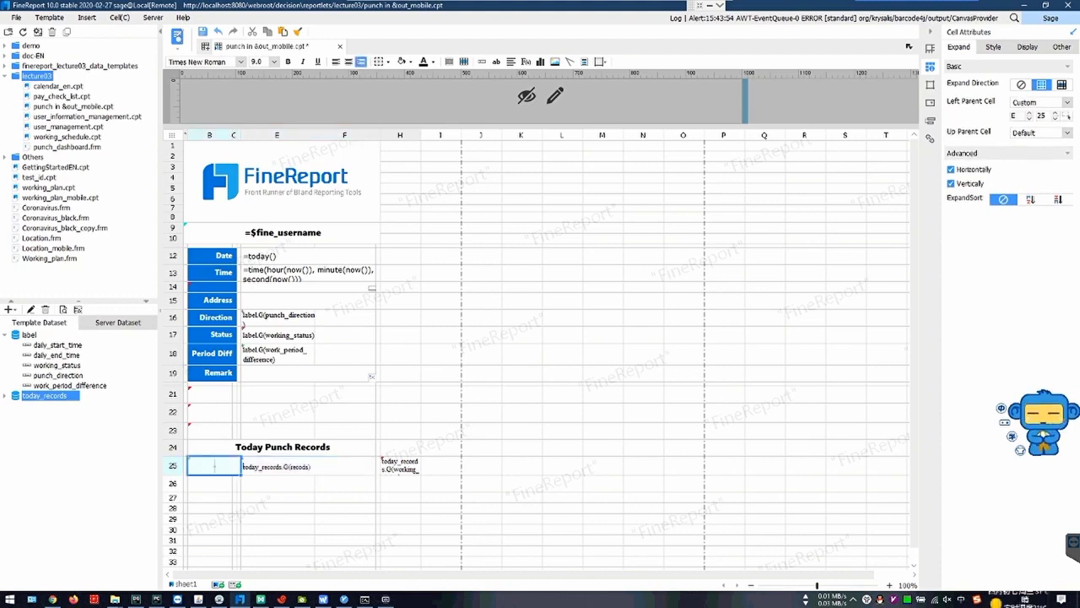
pyautogui.press('Right')
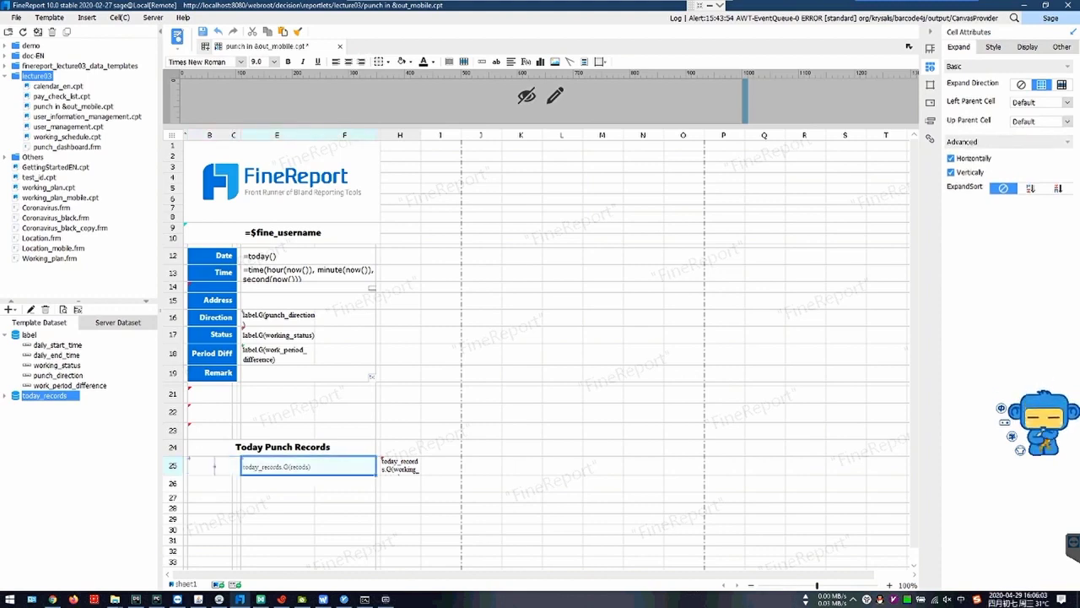
pyautogui.click(215, 465)
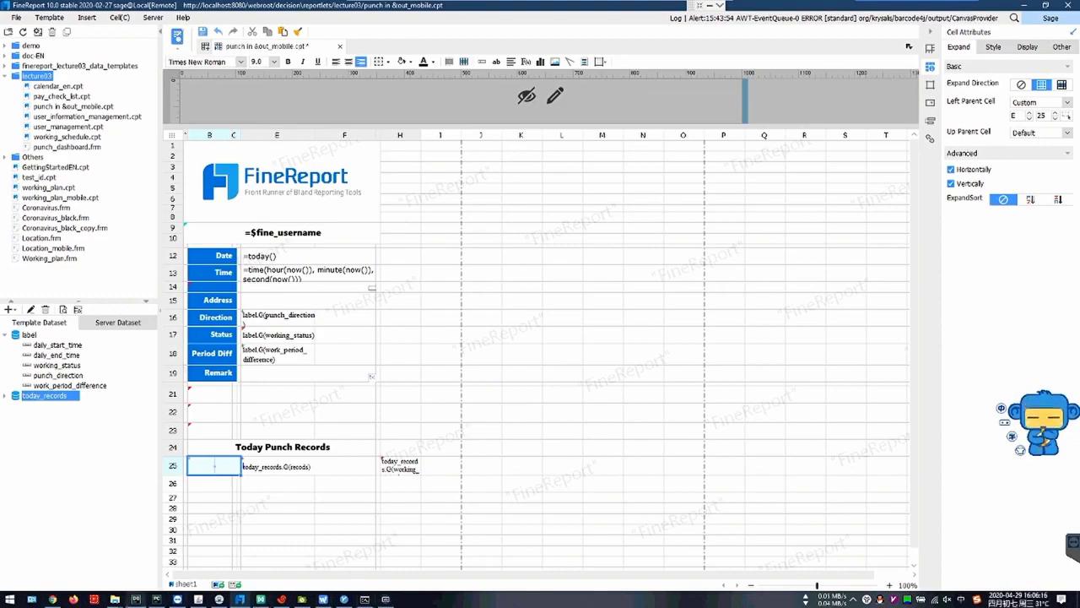
# - Switch to DataGrip, collapse the virus group, and select the create table punch_data statement at the beginning of the Lecture03.db console
pyautogui.click(136, 599)
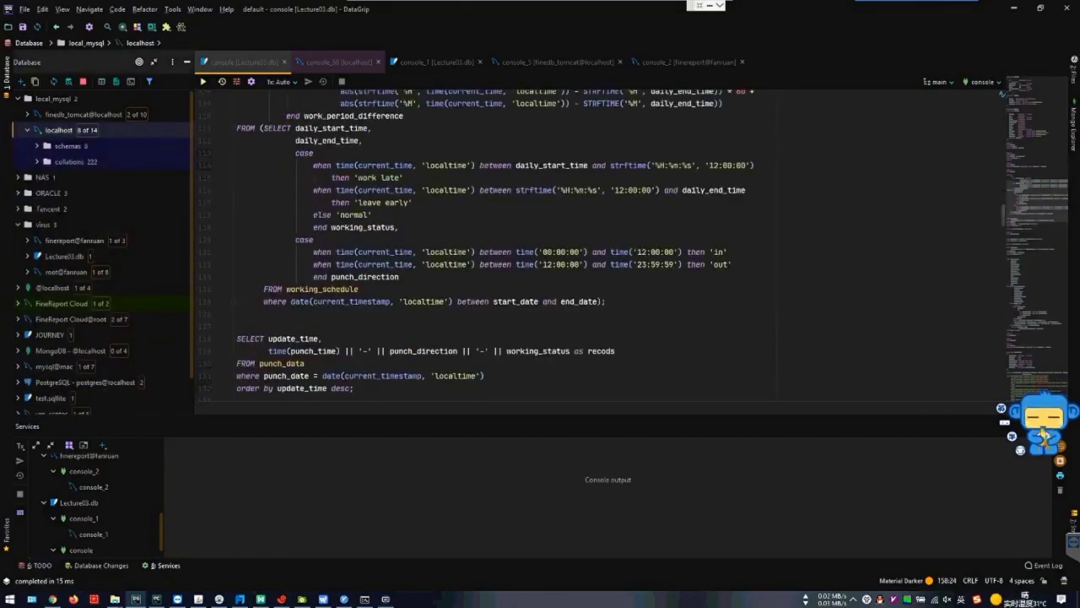
pyautogui.click(18, 224)
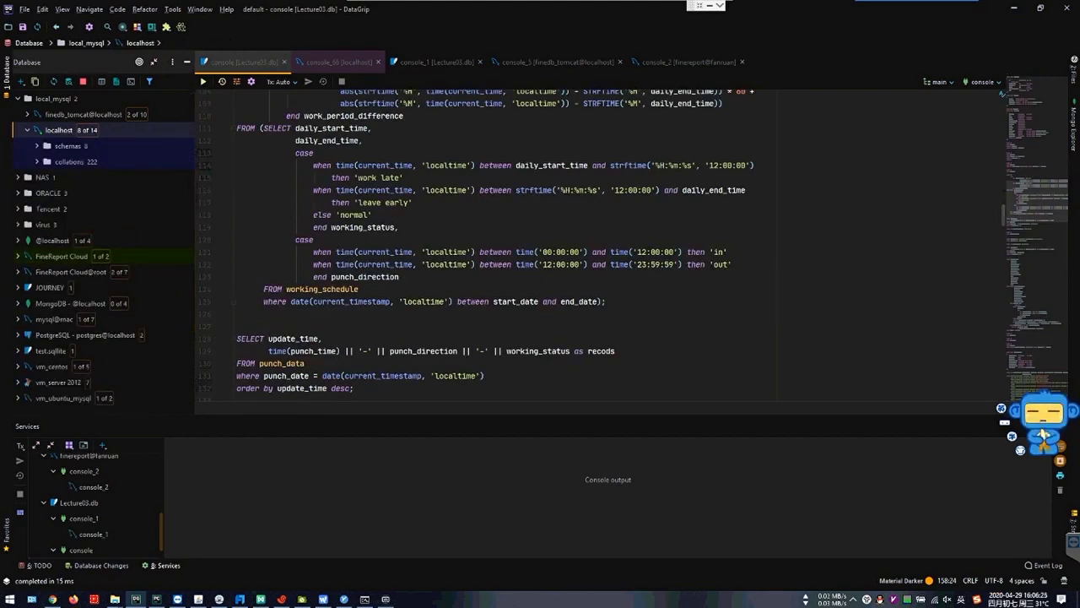
pyautogui.scroll(20, 632, 233)
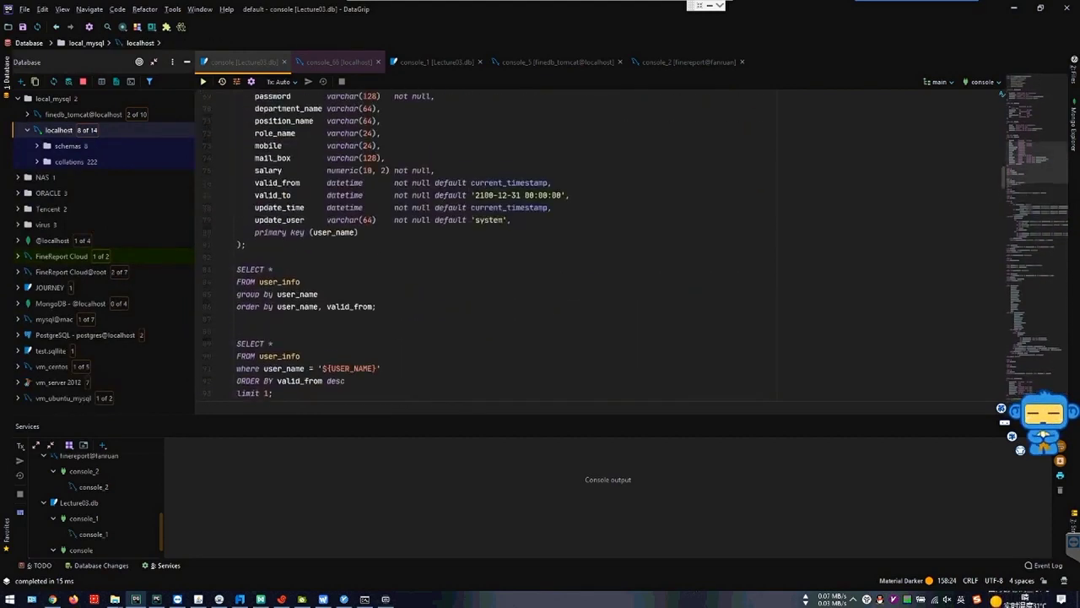
pyautogui.scroll(8, 608, 245)
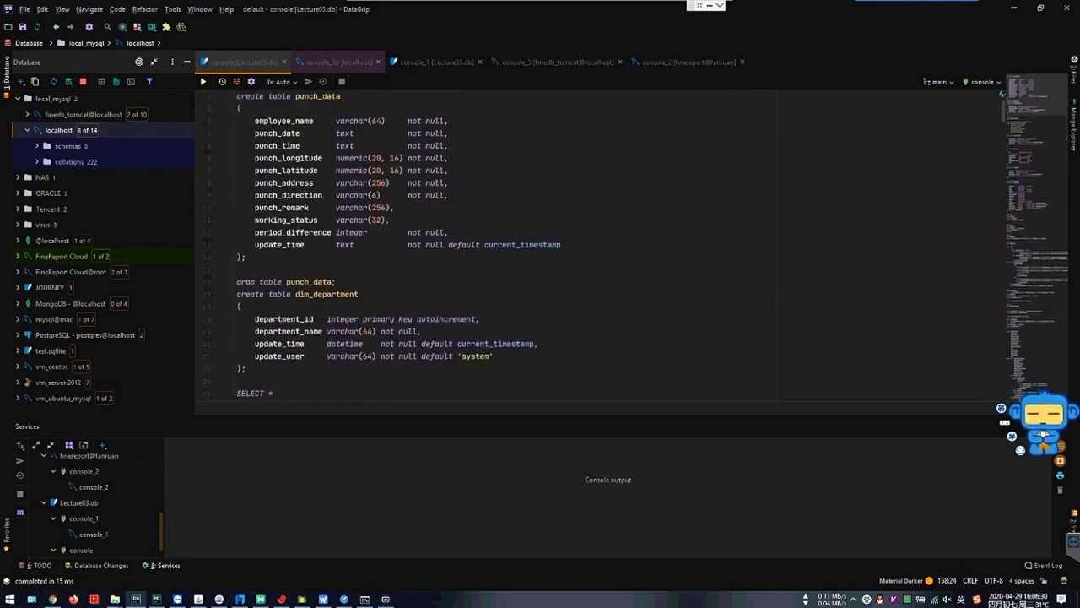
pyautogui.click(317, 97)
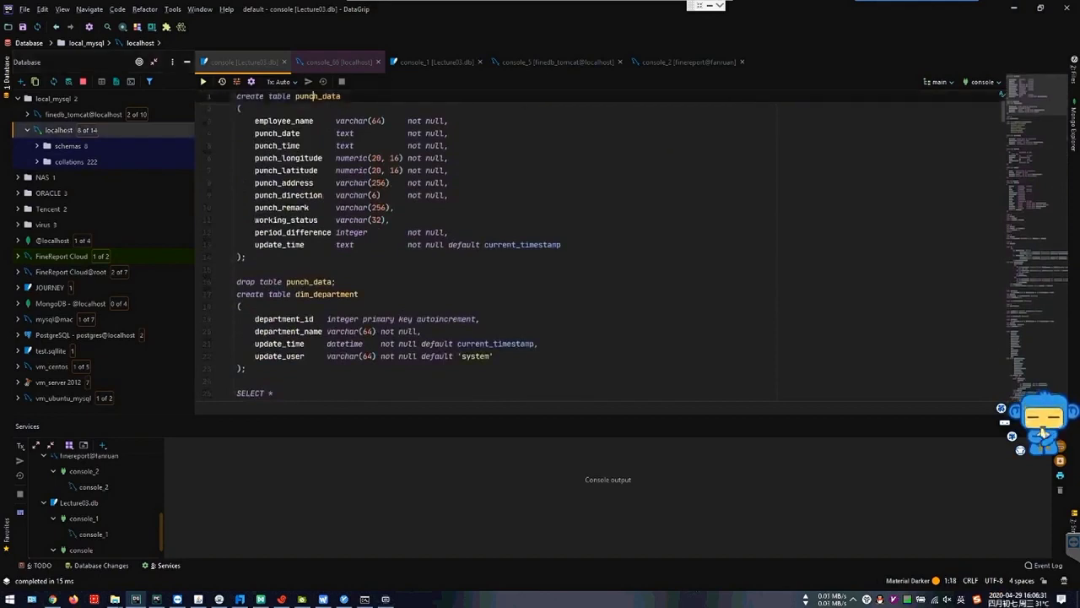
pyautogui.click(247, 257)
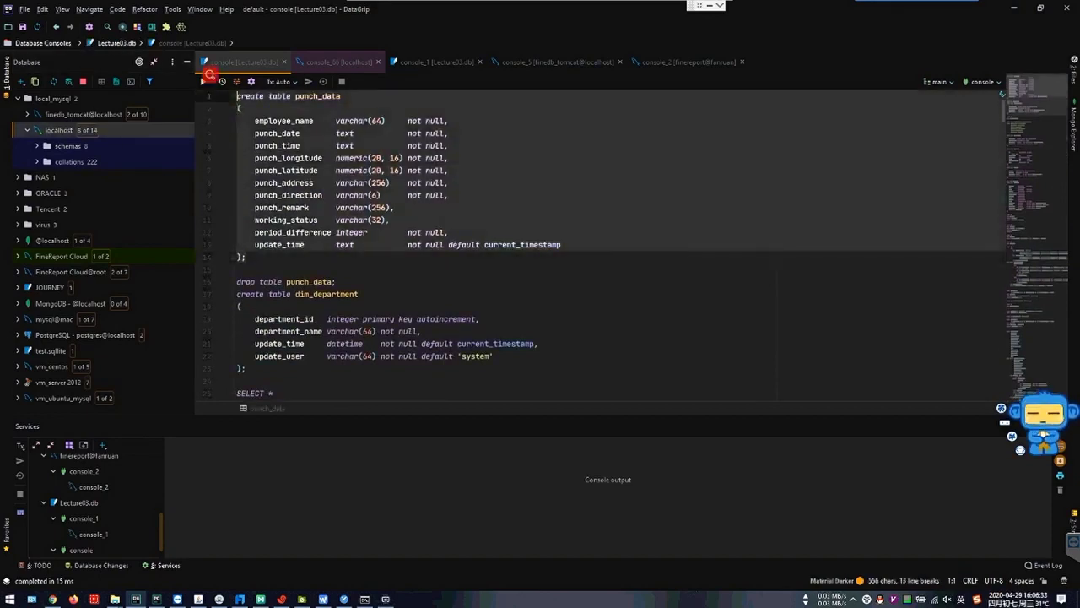
# - Point out the punch_data columns one by one in the table definition, from employee_name through period_difference
pyautogui.click(304, 133)
pyautogui.click(283, 121)
pyautogui.click(281, 133)
pyautogui.click(282, 146)
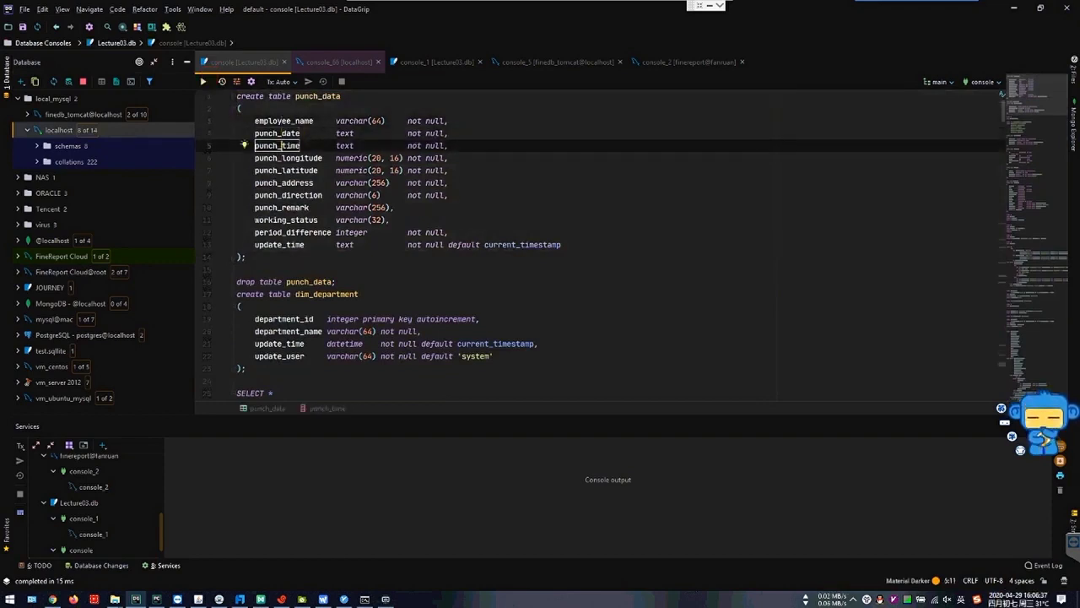
pyautogui.click(304, 158)
pyautogui.click(295, 170)
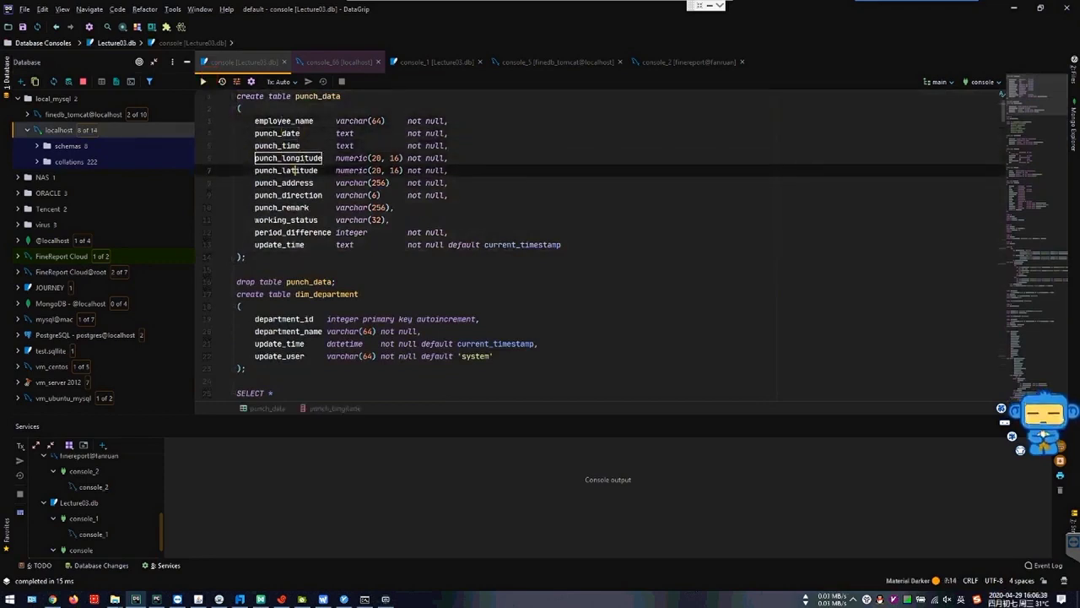
pyautogui.click(299, 182)
pyautogui.click(302, 195)
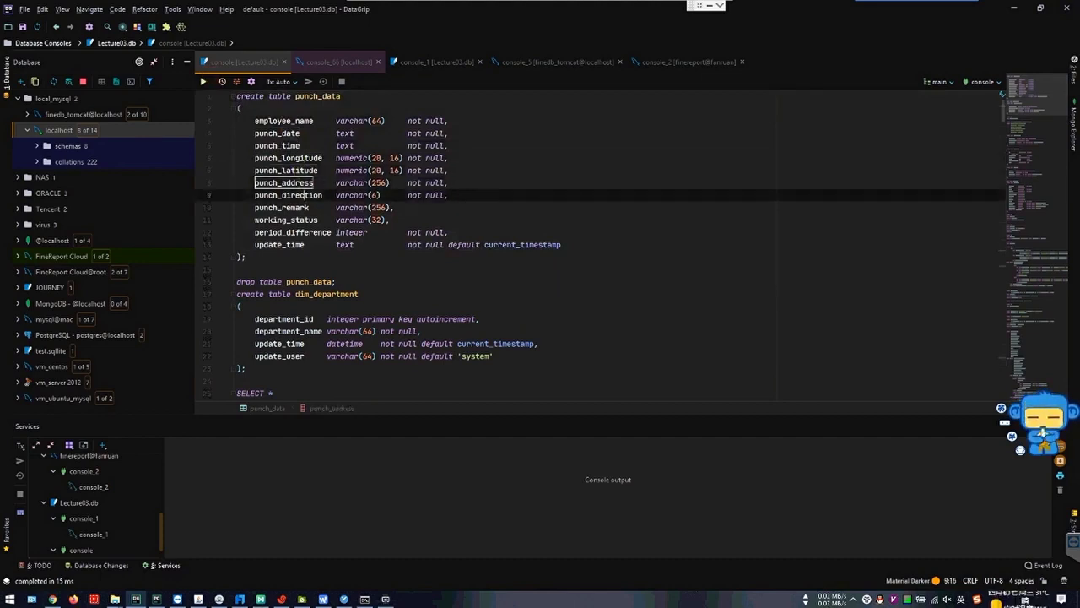
pyautogui.click(303, 207)
pyautogui.click(302, 219)
pyautogui.click(308, 232)
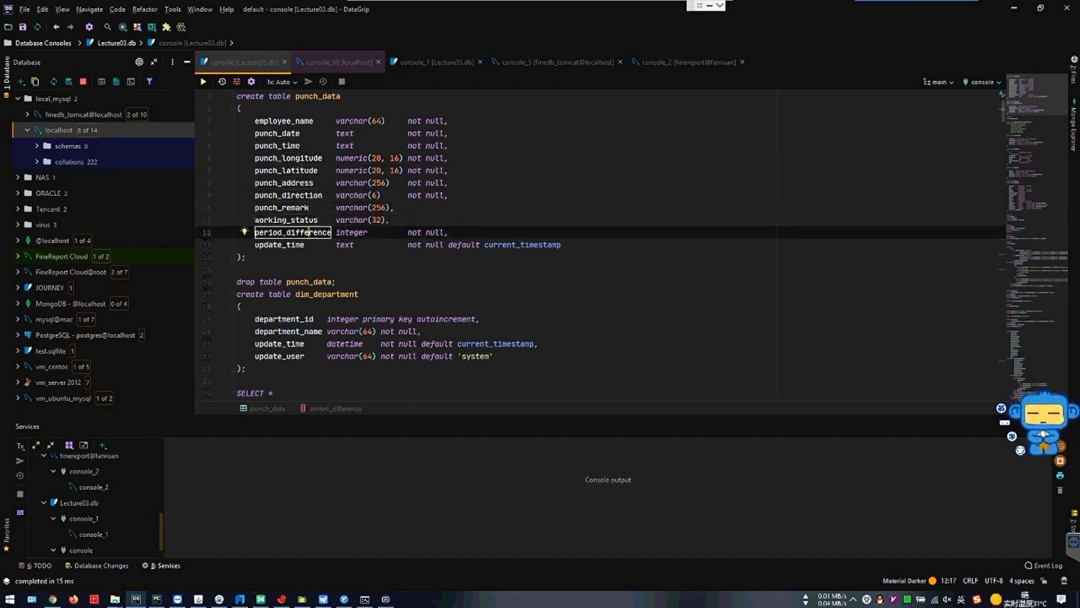
# - Examine the update_time column of punch_data and its default current_timestamp
pyautogui.click(301, 244)
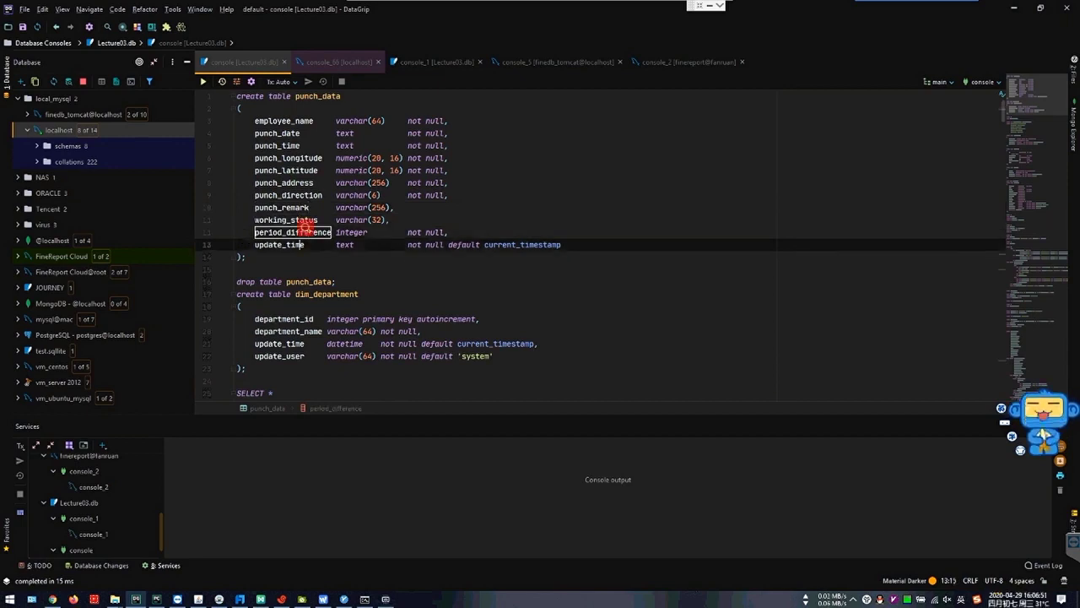
pyautogui.click(527, 245)
pyautogui.click(464, 256)
pyautogui.click(389, 244)
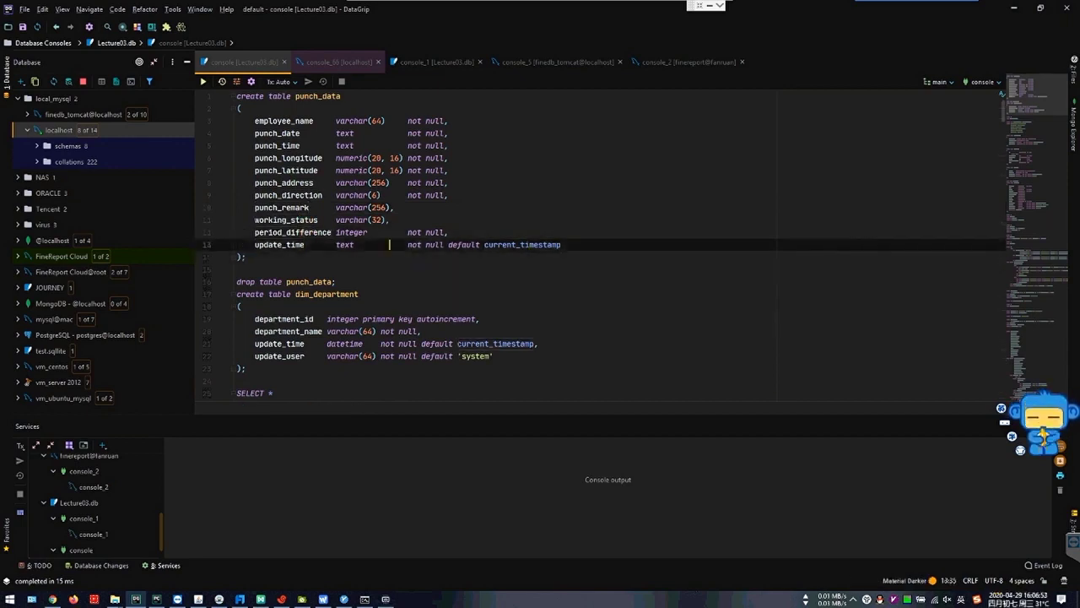
pyautogui.click(263, 245)
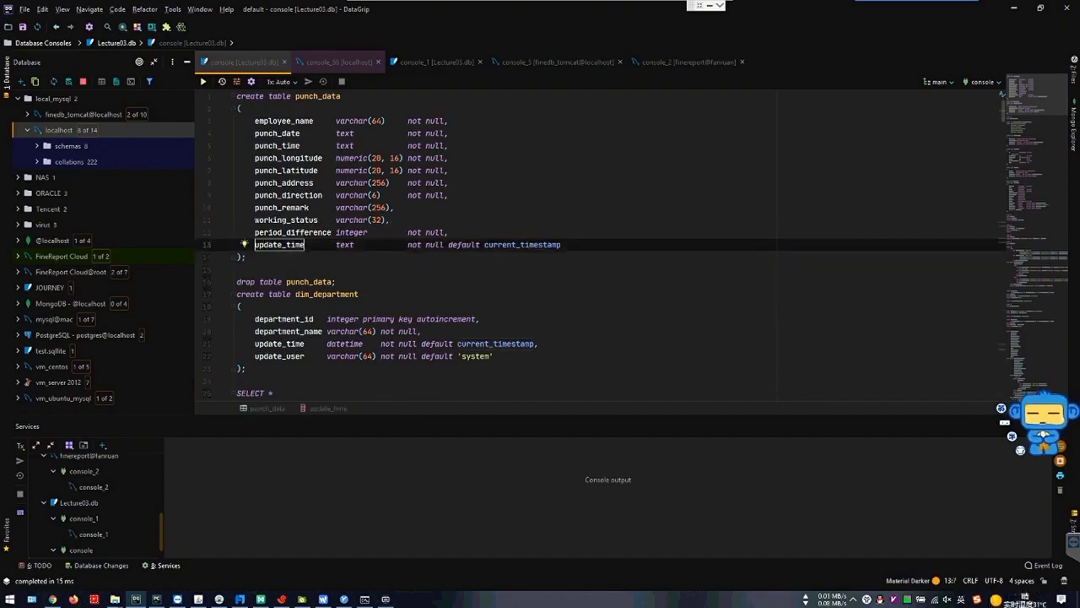
# - Switch back to FineReport, open the template's Data Entry Attributes, and look through the available DB connections
pyautogui.hotkey('alt', 'Tab')
pyautogui.click(49, 18)
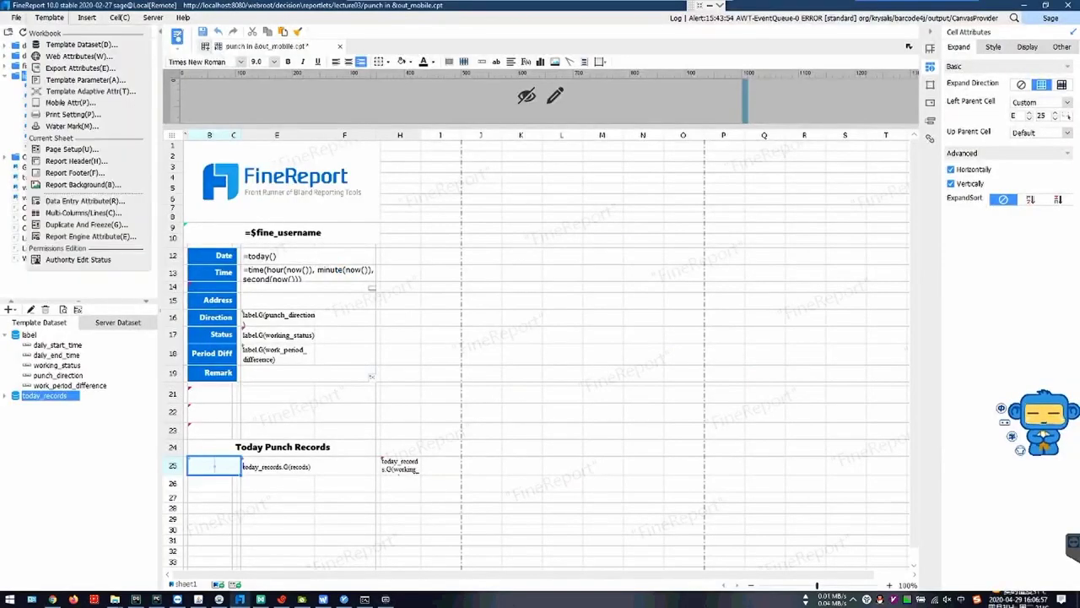
pyautogui.press('Return')
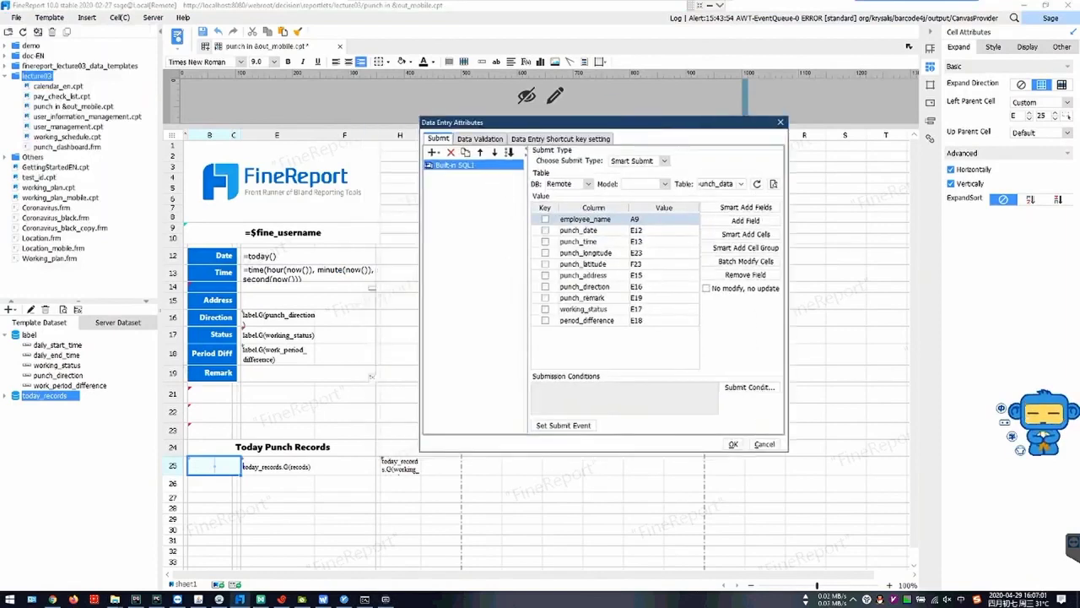
pyautogui.click(589, 183)
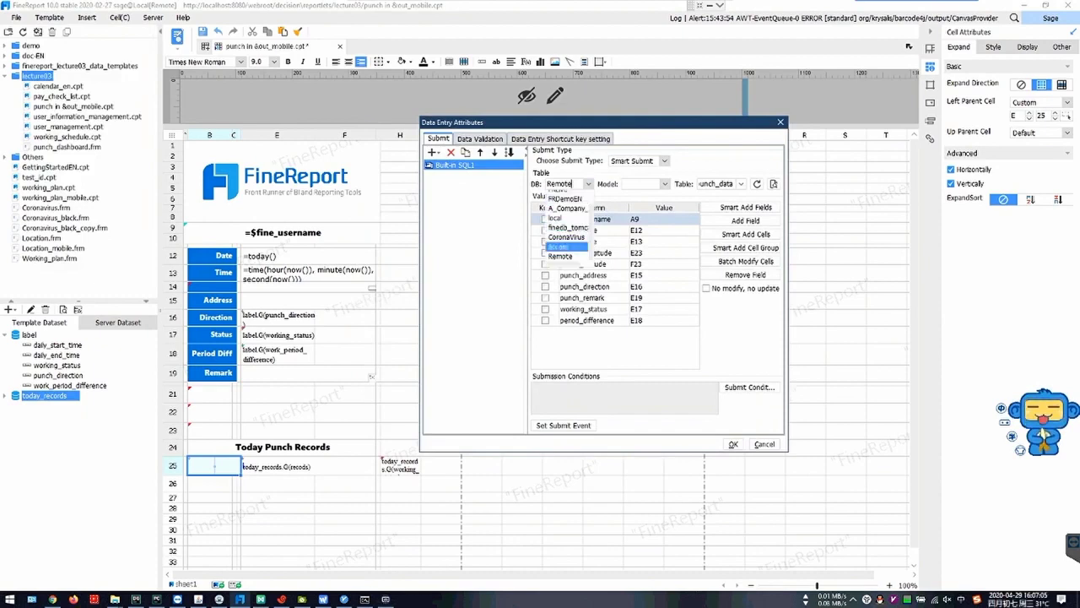
# - Switch to DataGrip and highlight the punch_data table name in its create table statement
pyautogui.hotkey('alt', 'Tab')
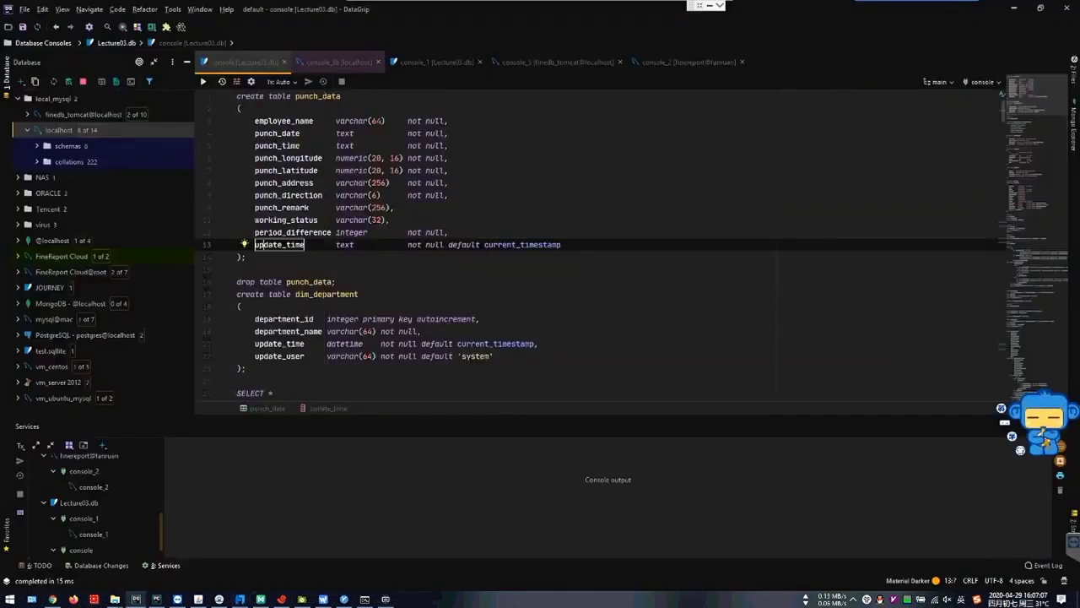
pyautogui.click(339, 96)
pyautogui.click(456, 146)
pyautogui.doubleClick(317, 97)
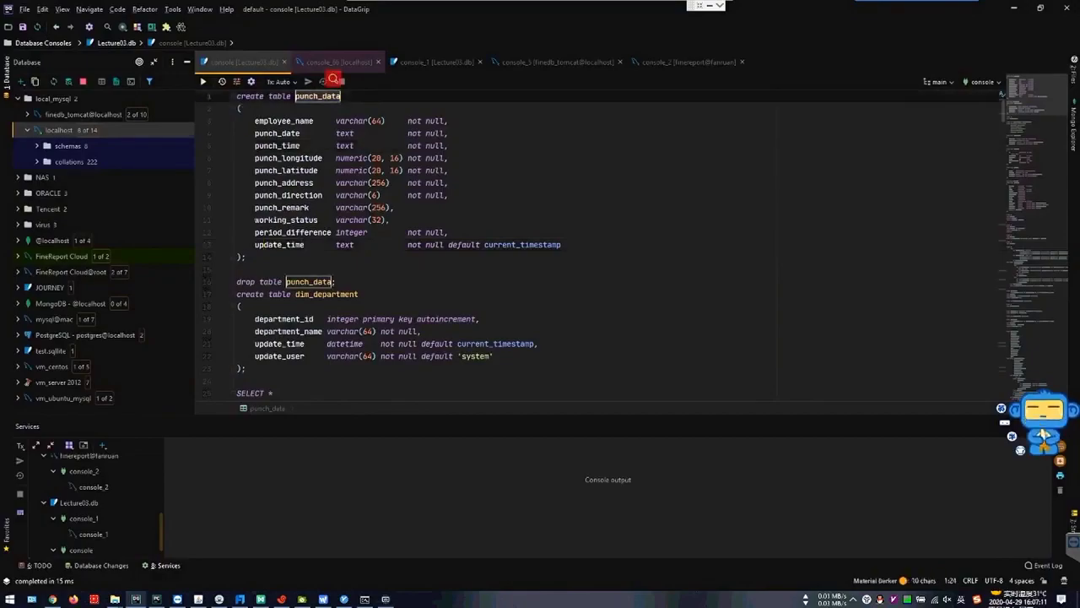
# - Return to FineReport, review how the punch_data columns map to template cells in Data Entry Attributes, and close it without changes
pyautogui.press('super+Tab')
pyautogui.press('Return')
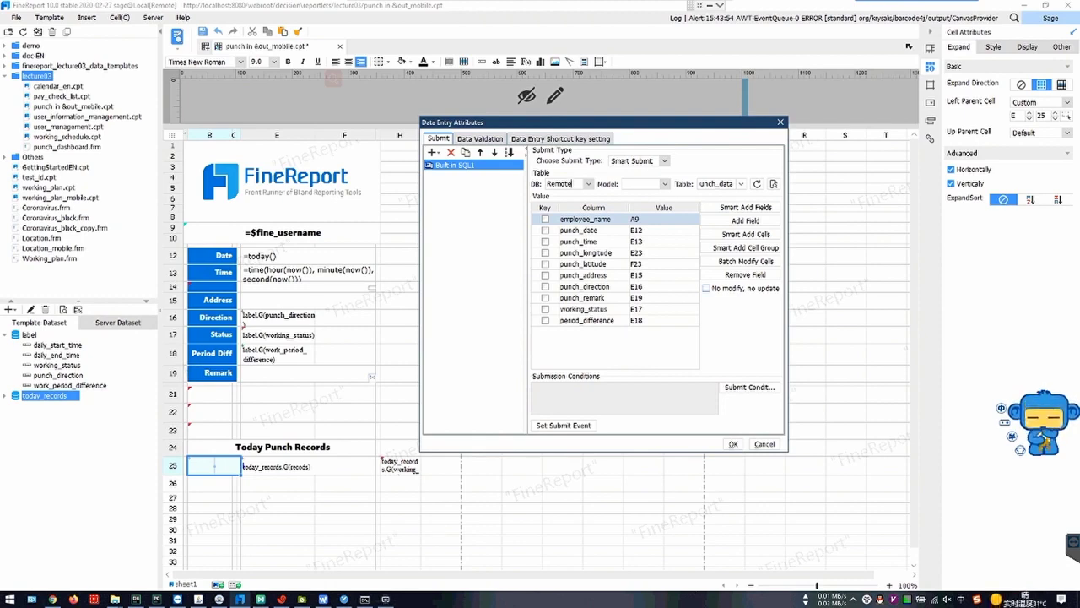
pyautogui.press('Escape')
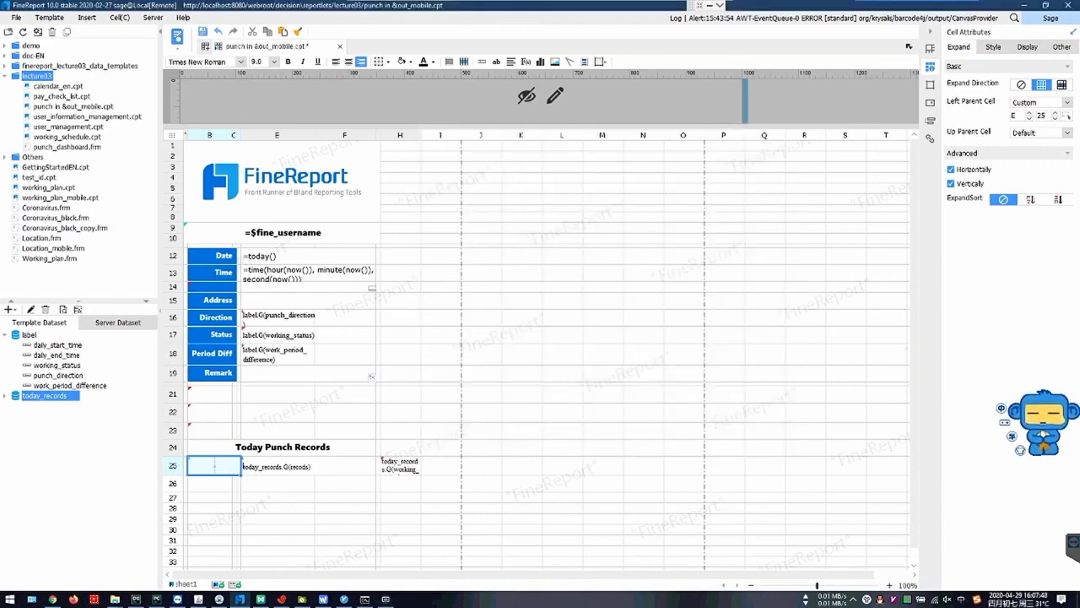
# - Point out the value cells for Date, Time and Status in the punch template
pyautogui.click(309, 256)
pyautogui.click(309, 273)
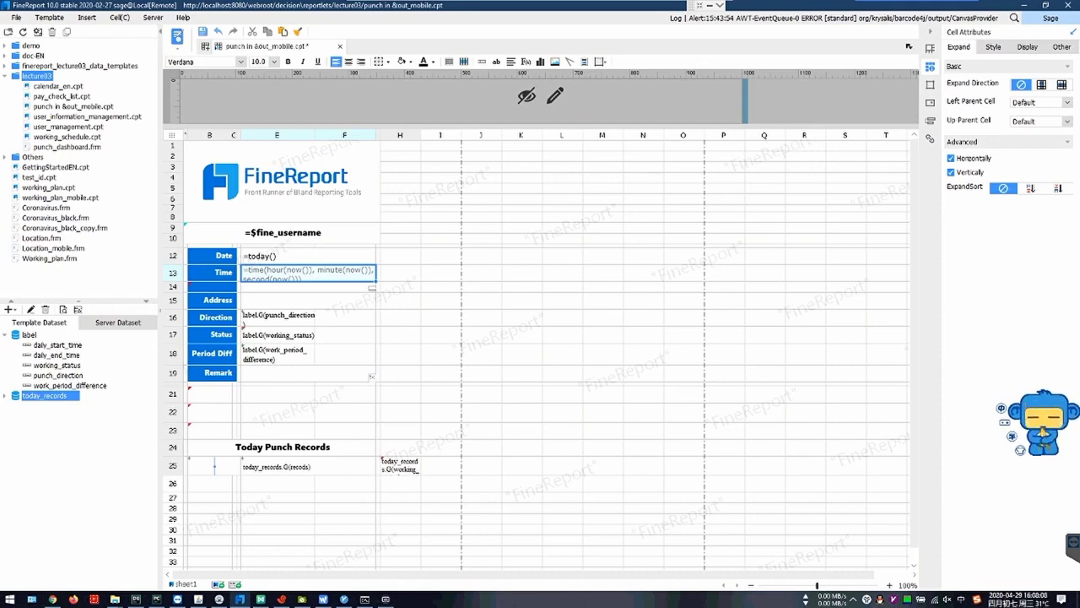
pyautogui.click(278, 335)
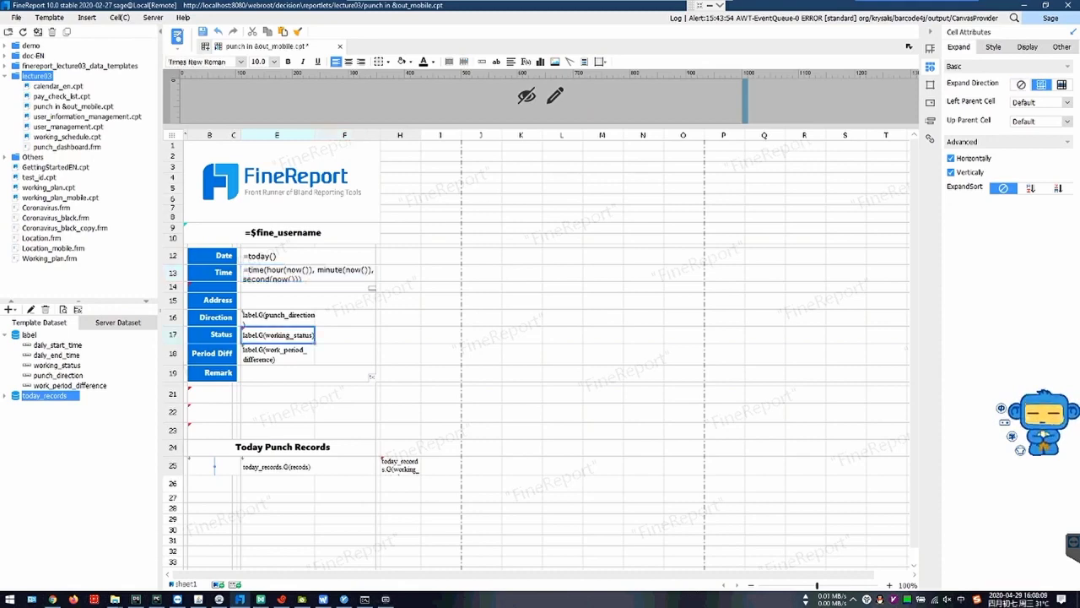
# - Compare the blank label cell in row 14 with the mirrored phone page and examine its row height conditional formatting
pyautogui.click(211, 287)
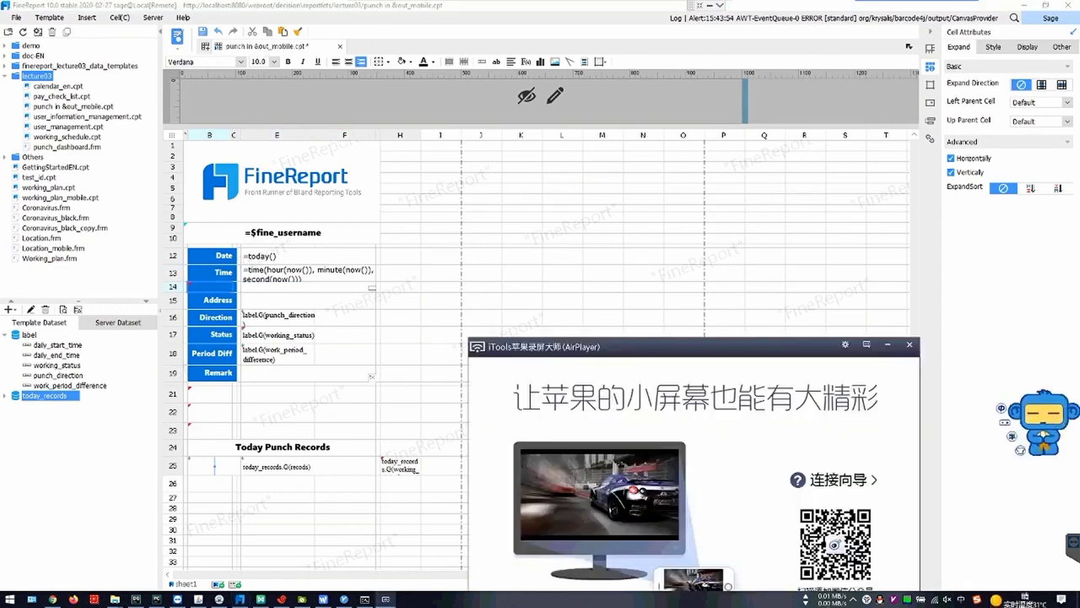
pyautogui.click(400, 540)
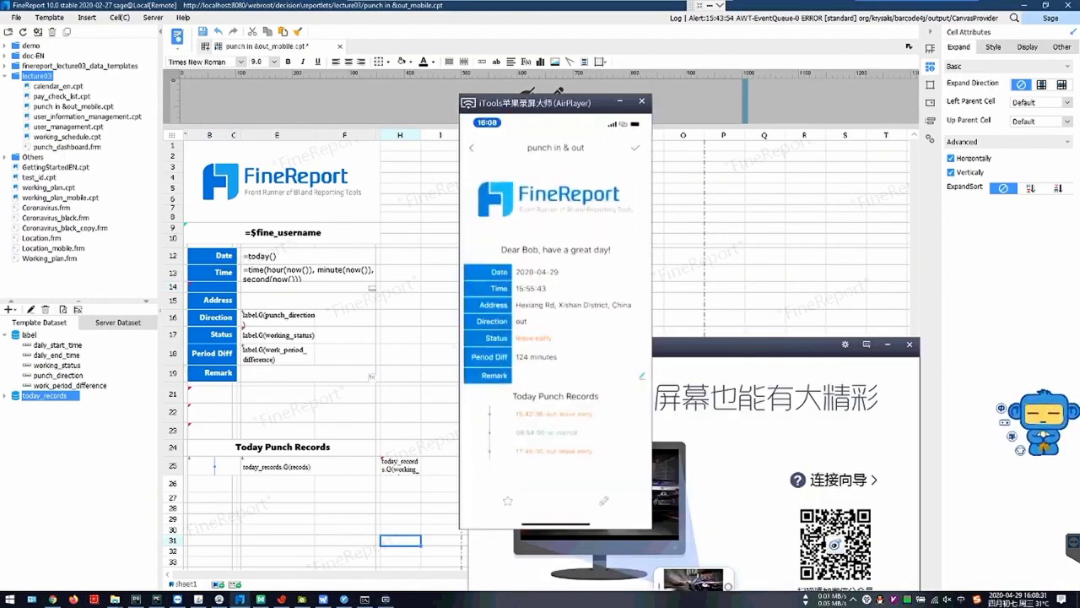
pyautogui.click(211, 287)
pyautogui.moveTo(557, 103); pyautogui.dragTo(544, 354)
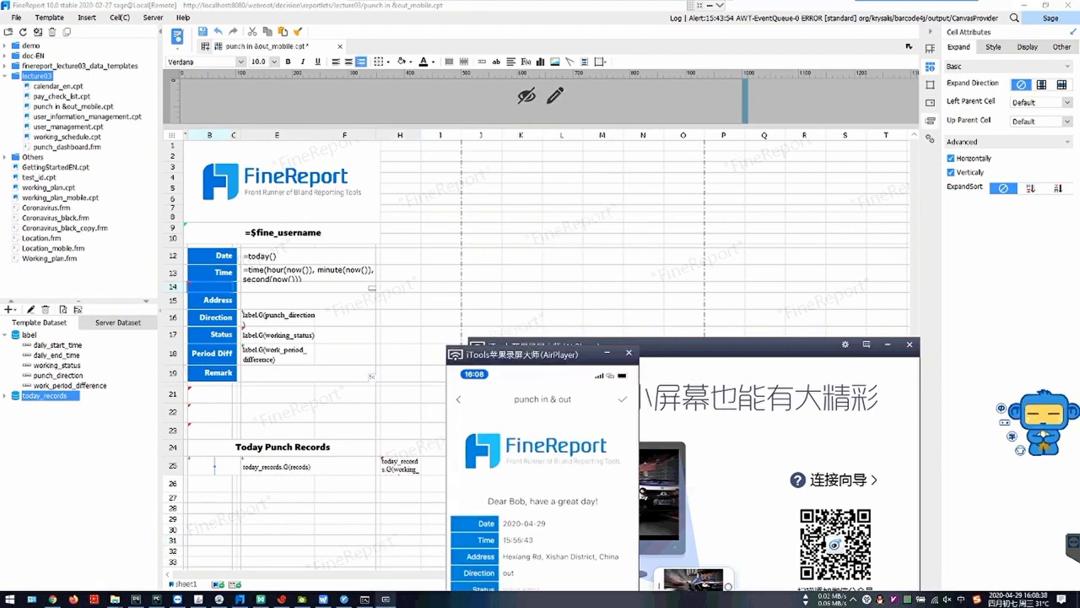
pyautogui.click(929, 121)
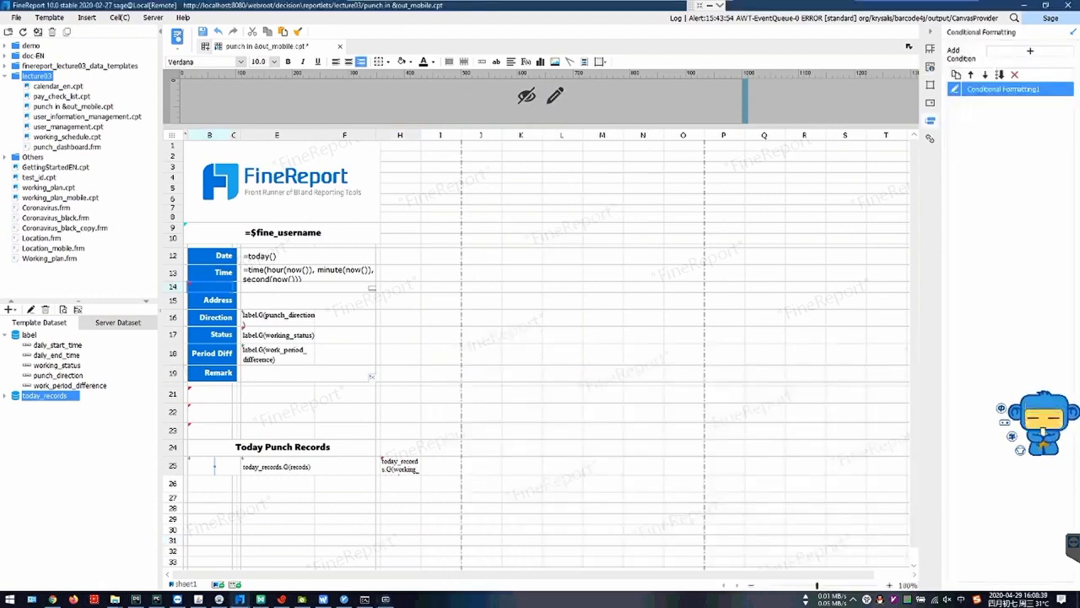
pyautogui.click(955, 89)
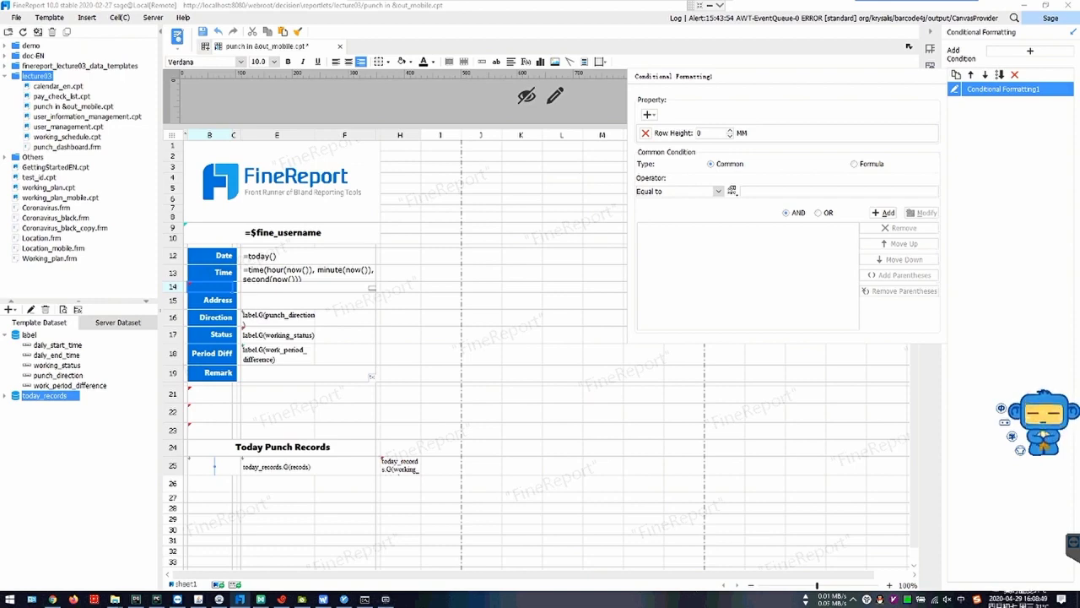
# - Review the mirrored phone punch page again and point out the blank label cells in rows 21 to 23 of the template
pyautogui.hotkey('alt', 'Tab')
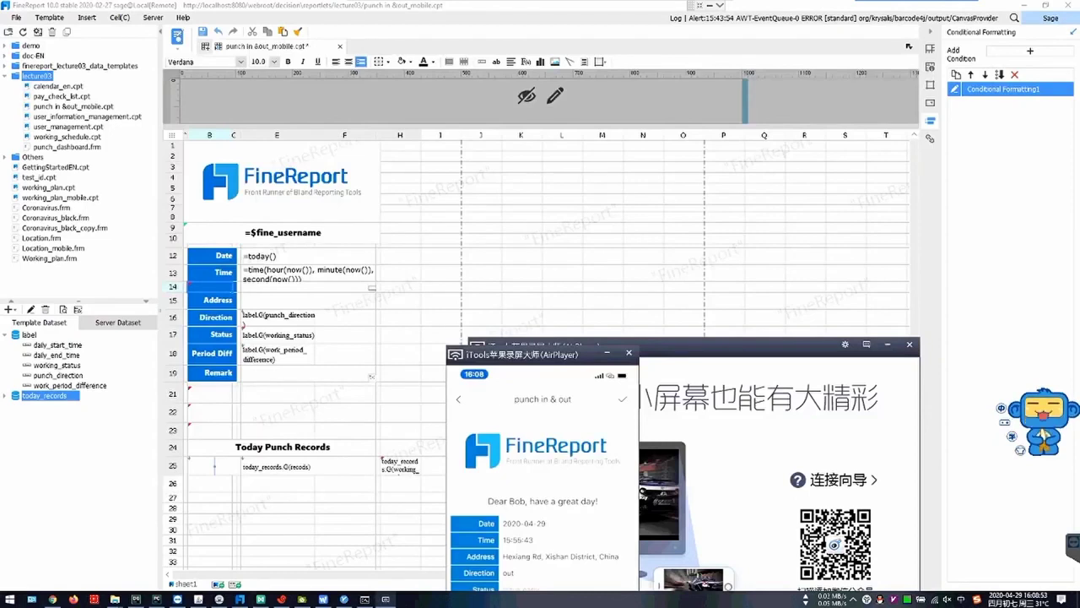
pyautogui.moveTo(540, 354); pyautogui.dragTo(601, 119)
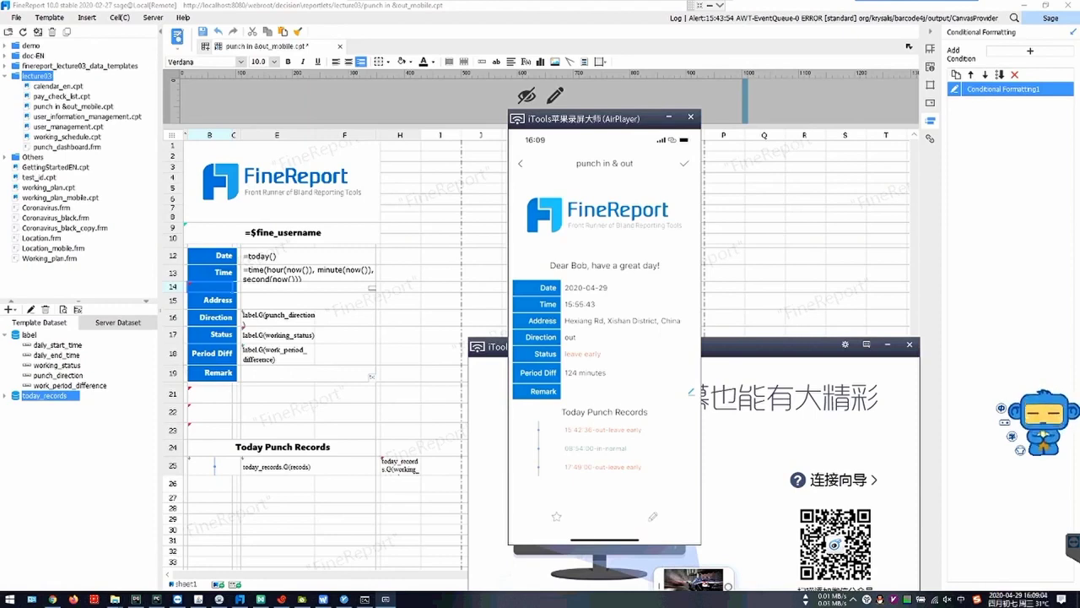
pyautogui.moveTo(209, 393); pyautogui.dragTo(209, 430)
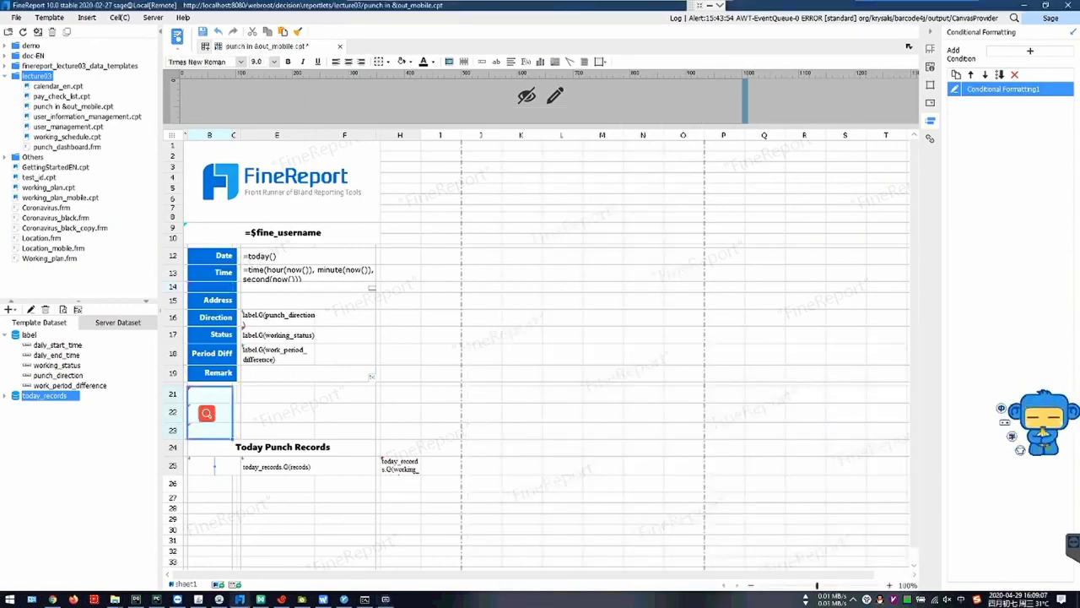
# - Examine the late and leave early conditional formatting rules of the Status value cell without changing them
pyautogui.click(278, 335)
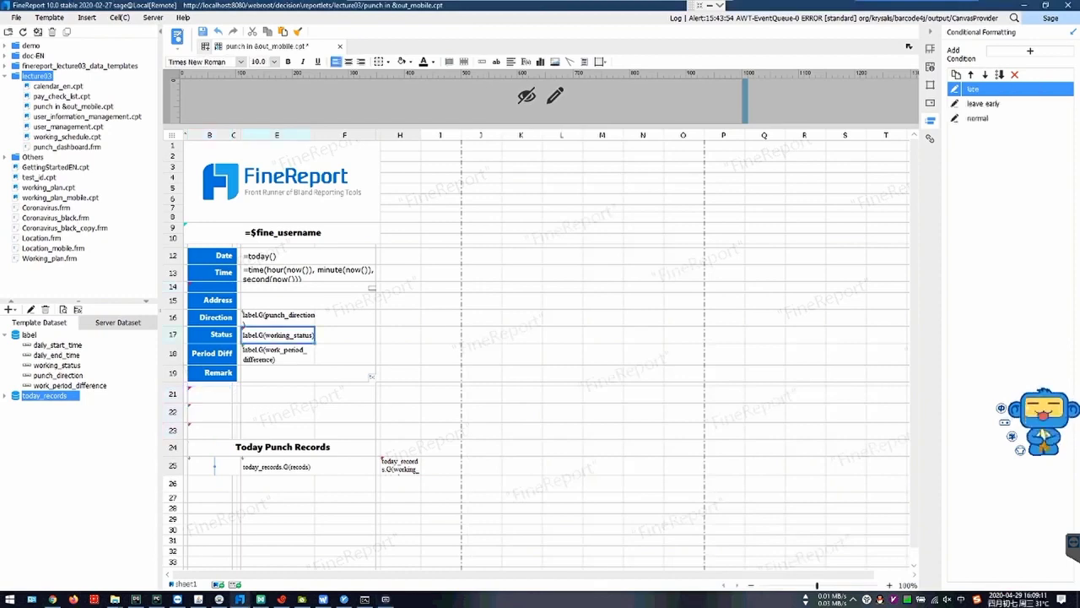
pyautogui.click(955, 90)
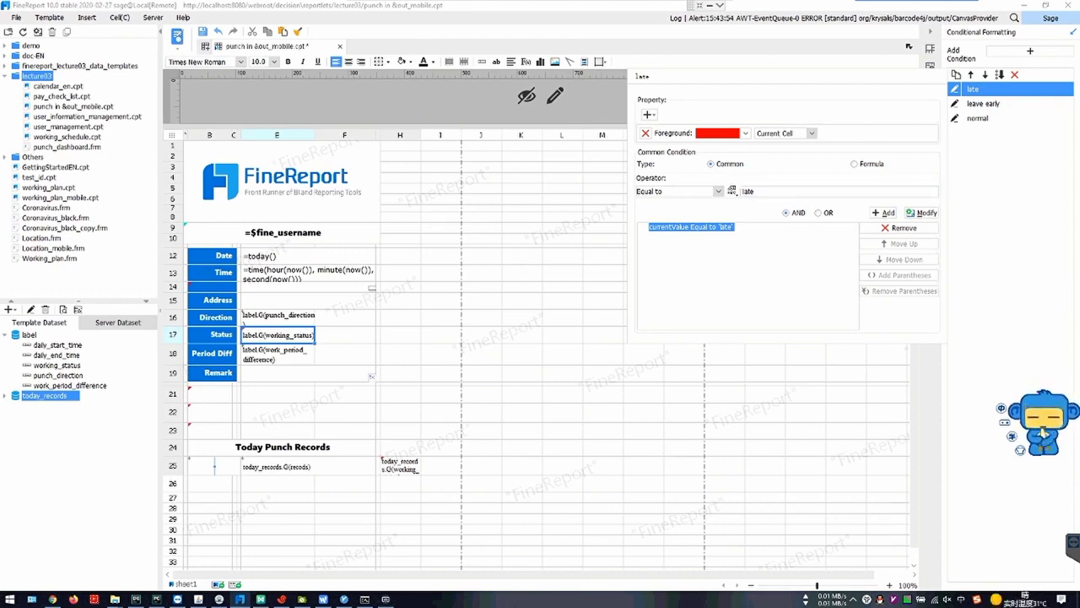
pyautogui.click(977, 118)
pyautogui.click(956, 104)
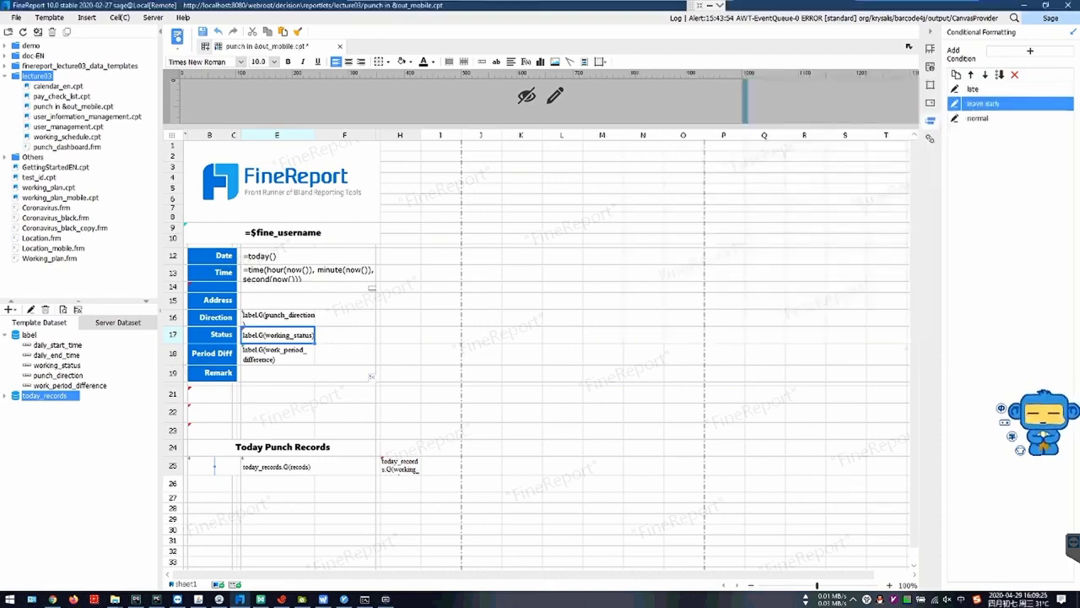
pyautogui.click(835, 205)
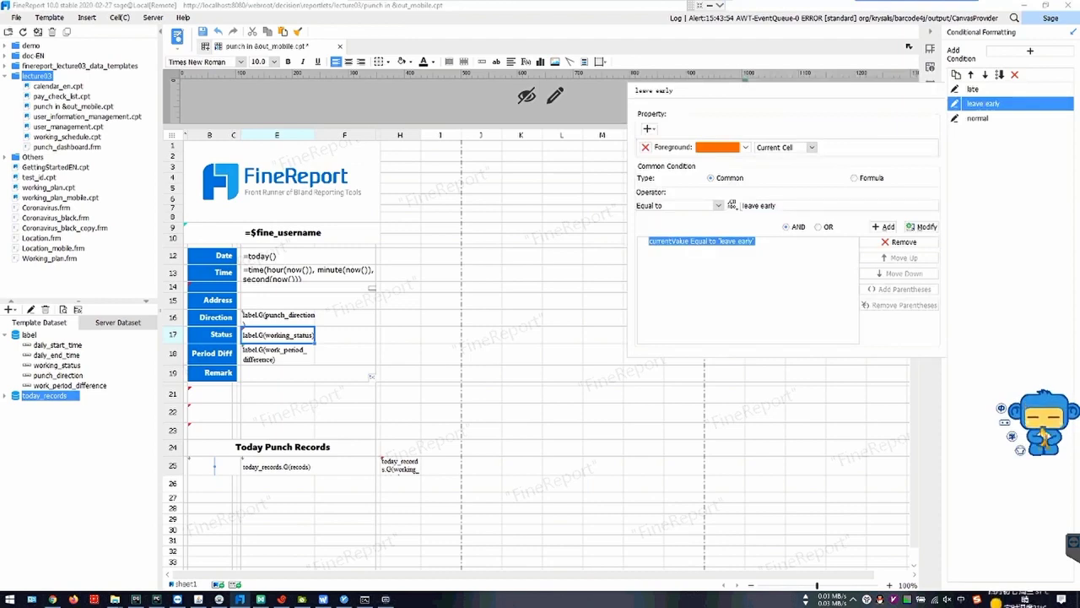
pyautogui.click(1008, 219)
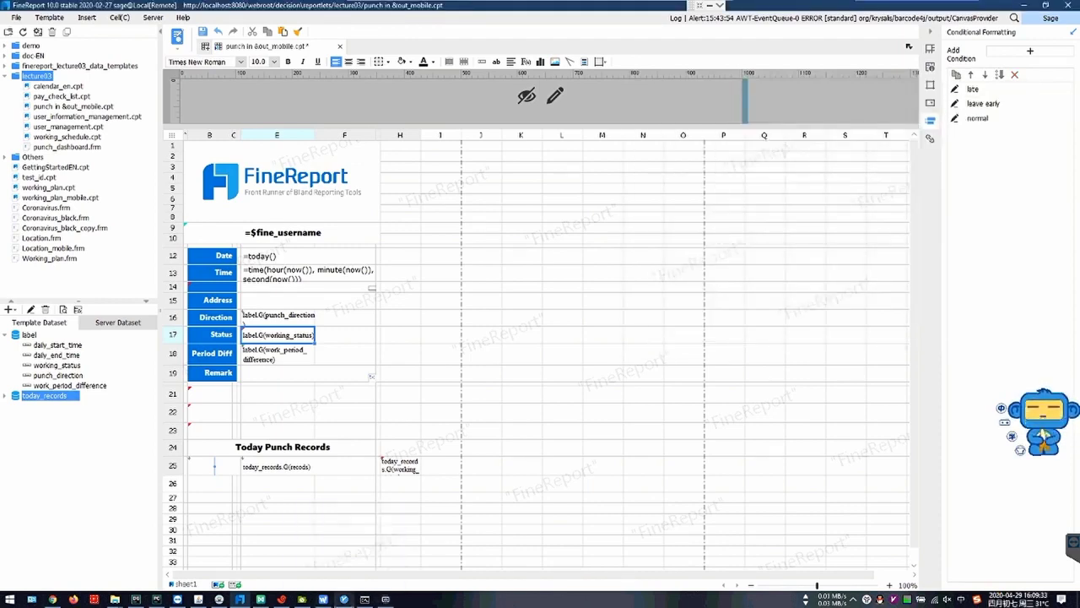
# - Compare the phone's punch records with row 25 and inspect the Current Row scope of cell H25's late formatting rule
pyautogui.hotkey('alt', 'Tab')
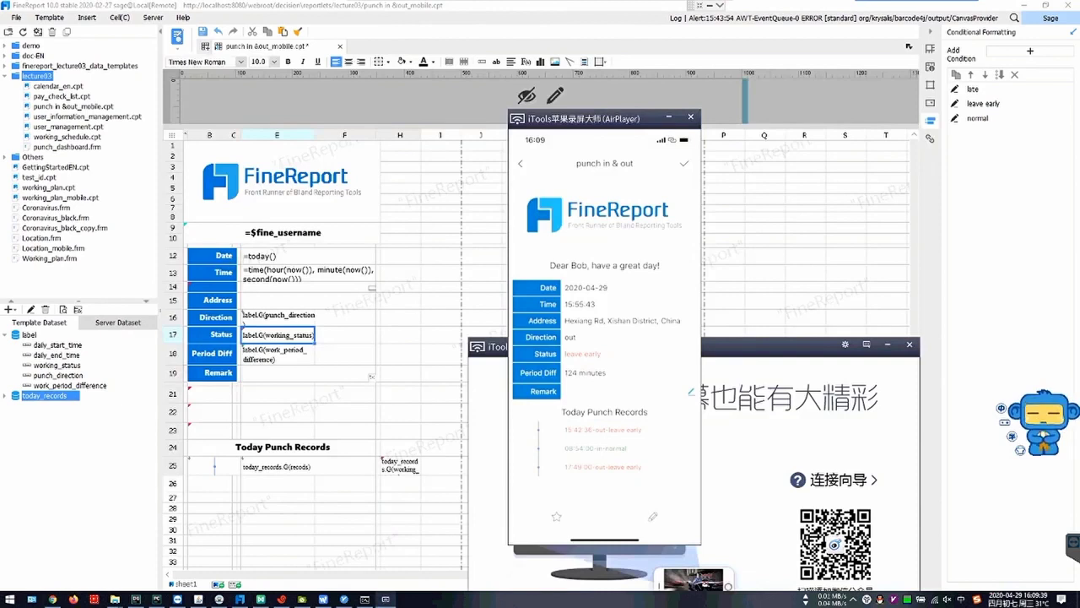
pyautogui.click(307, 466)
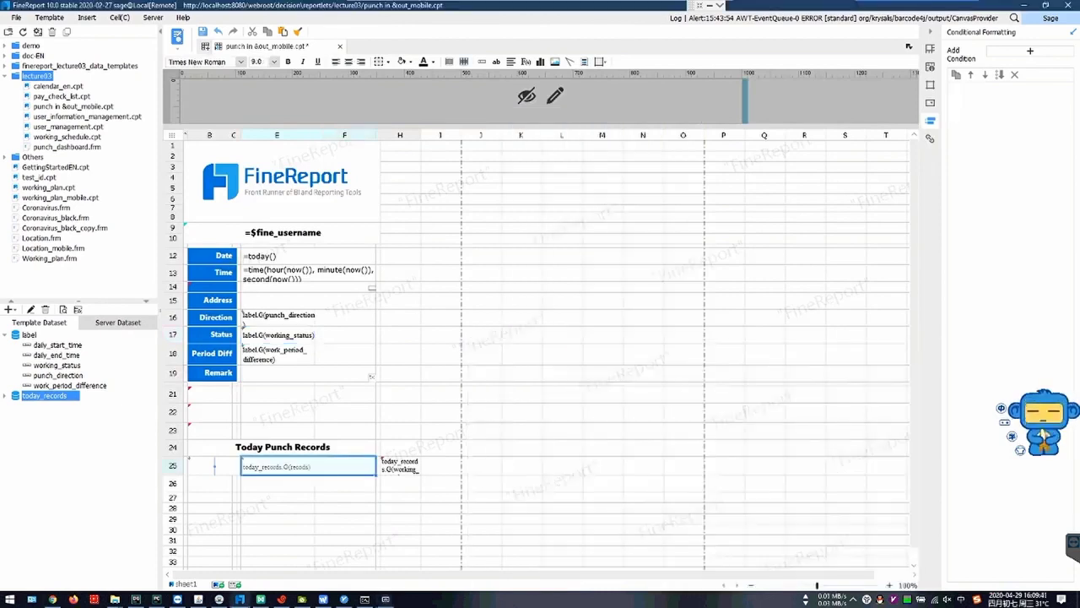
pyautogui.click(400, 466)
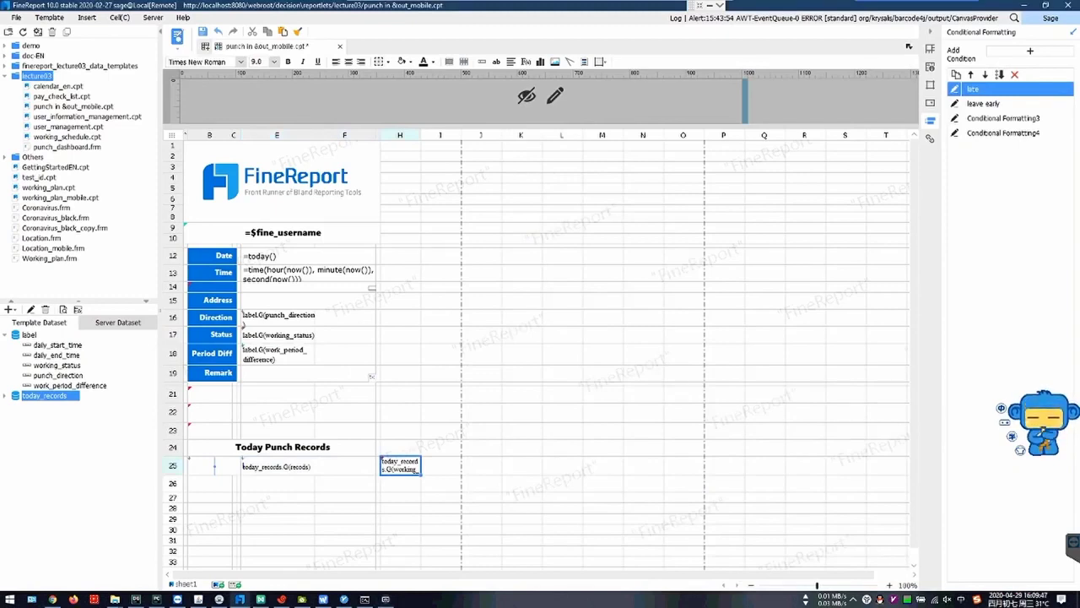
pyautogui.click(955, 89)
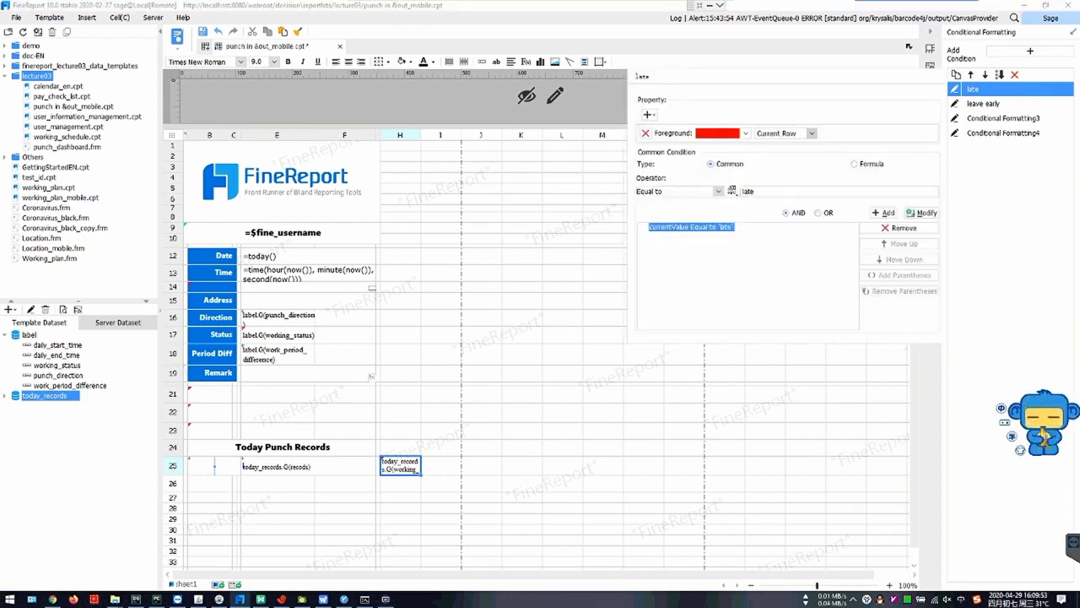
pyautogui.click(811, 134)
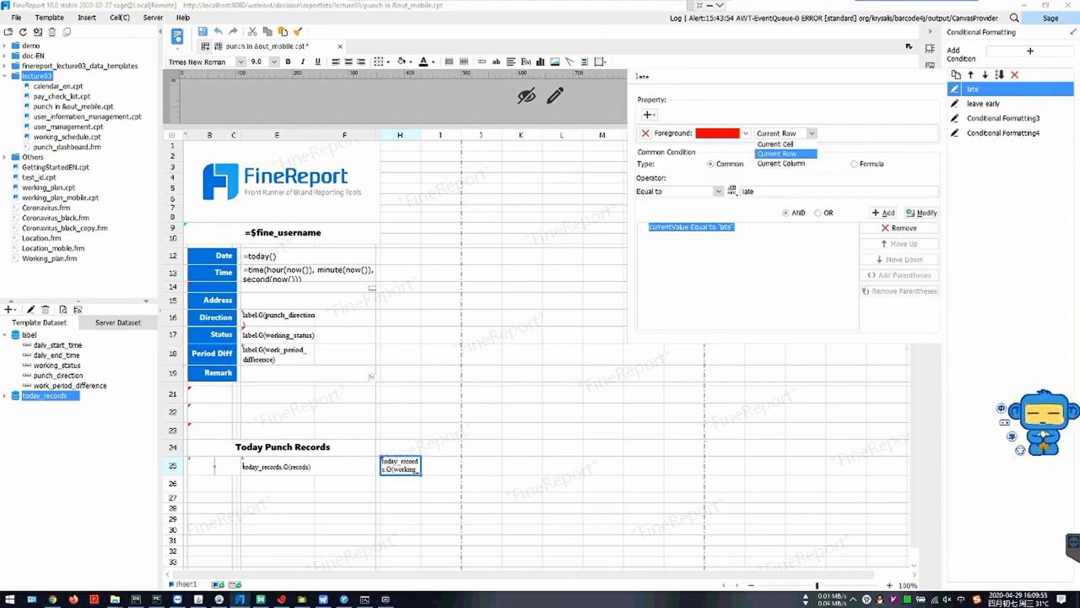
pyautogui.click(777, 153)
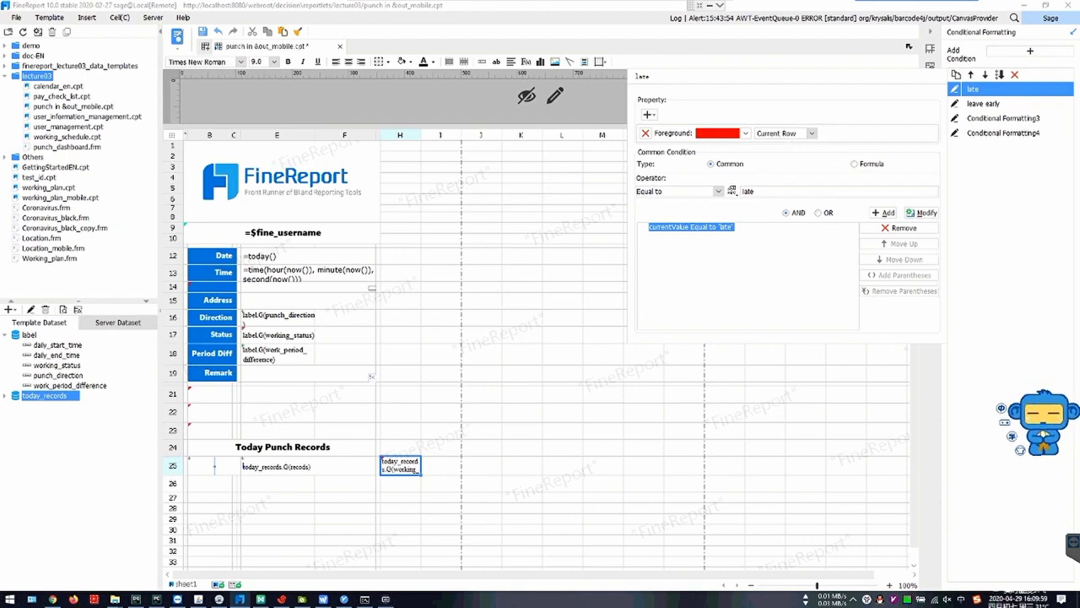
# - Check the mirrored phone's punch records, close the AirPlayer main window, and return to FineReport
pyautogui.hotkey('alt', 'Tab')
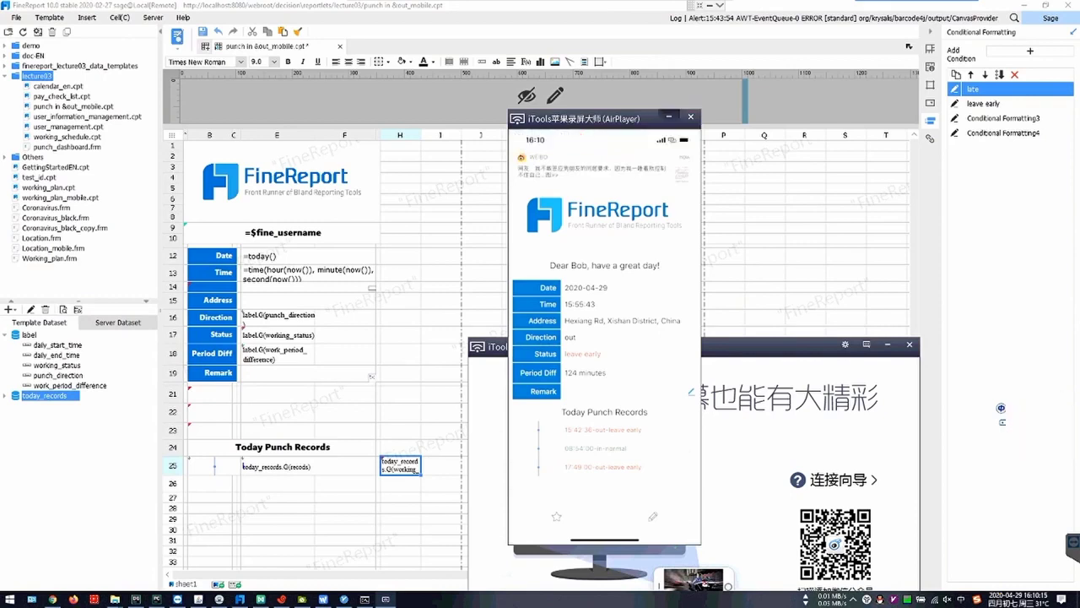
pyautogui.click(669, 115)
pyautogui.click(909, 344)
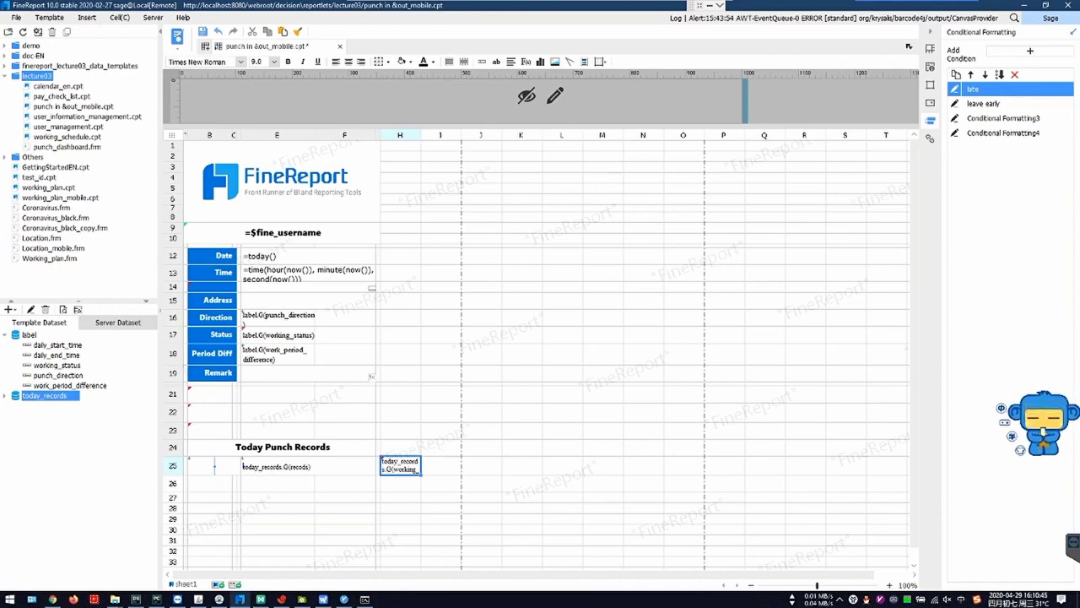
pyautogui.hotkey('alt', 'Tab')
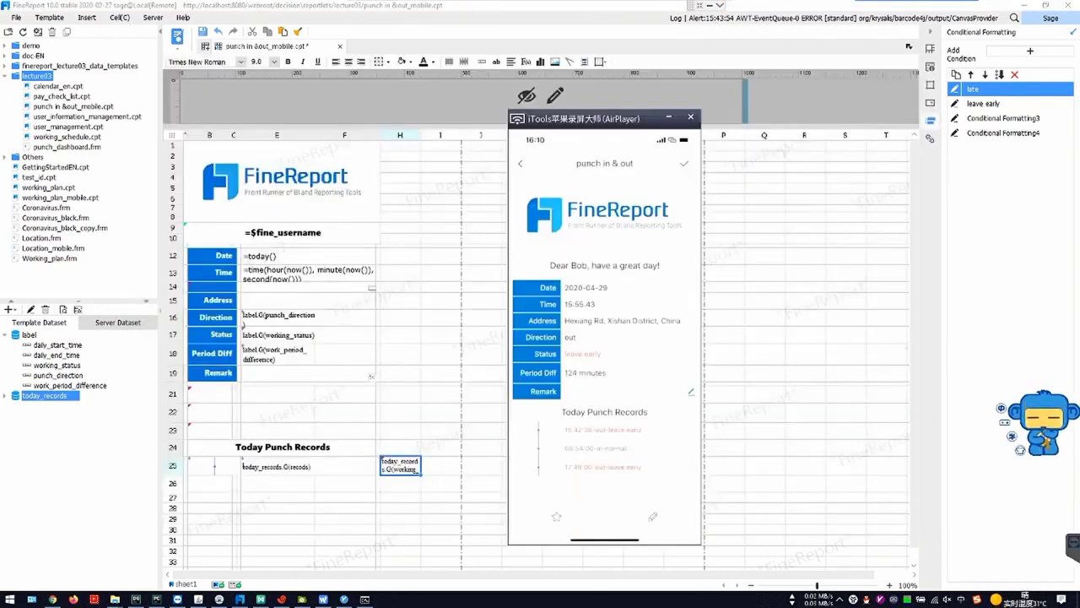
pyautogui.hotkey('alt', 'Tab')
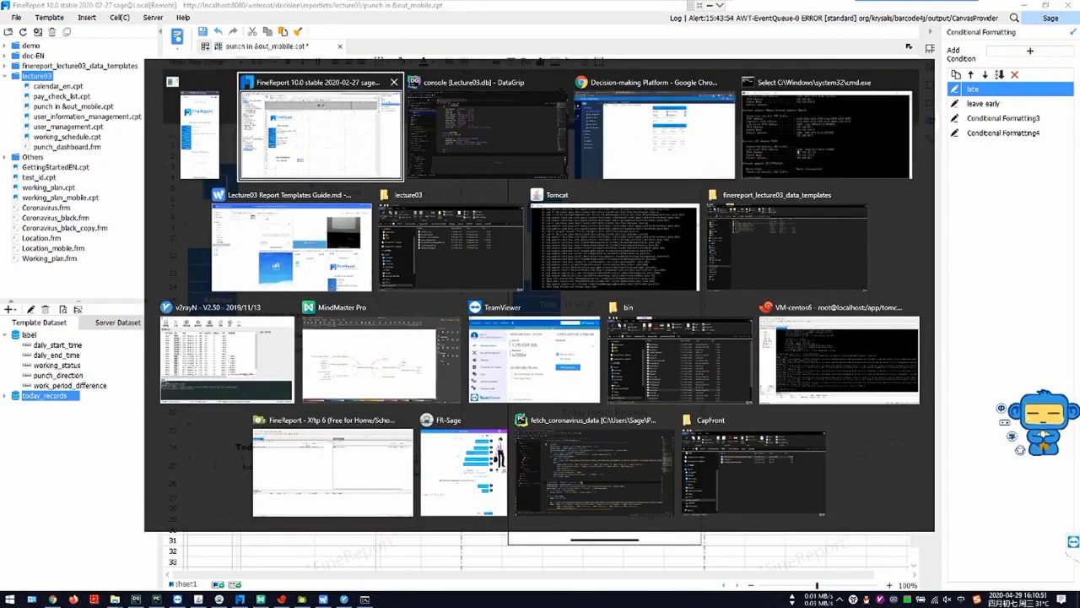
pyautogui.click(321, 126)
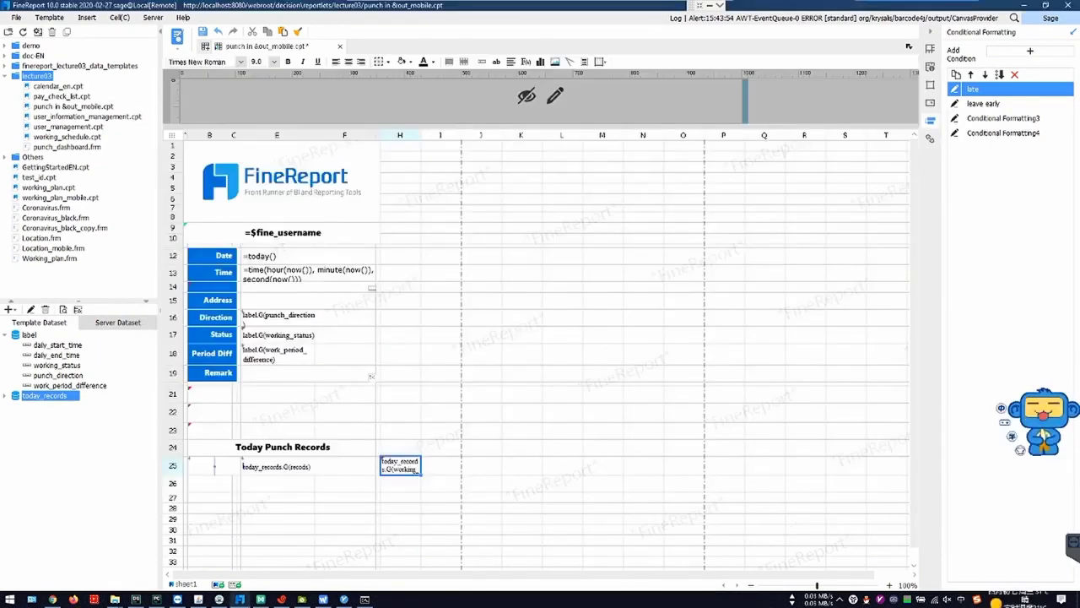
# - Switch to MindMaster, point out the Working Day Management topic in the lecture mind map, and return to FineReport
pyautogui.hotkey('alt', 'Tab')
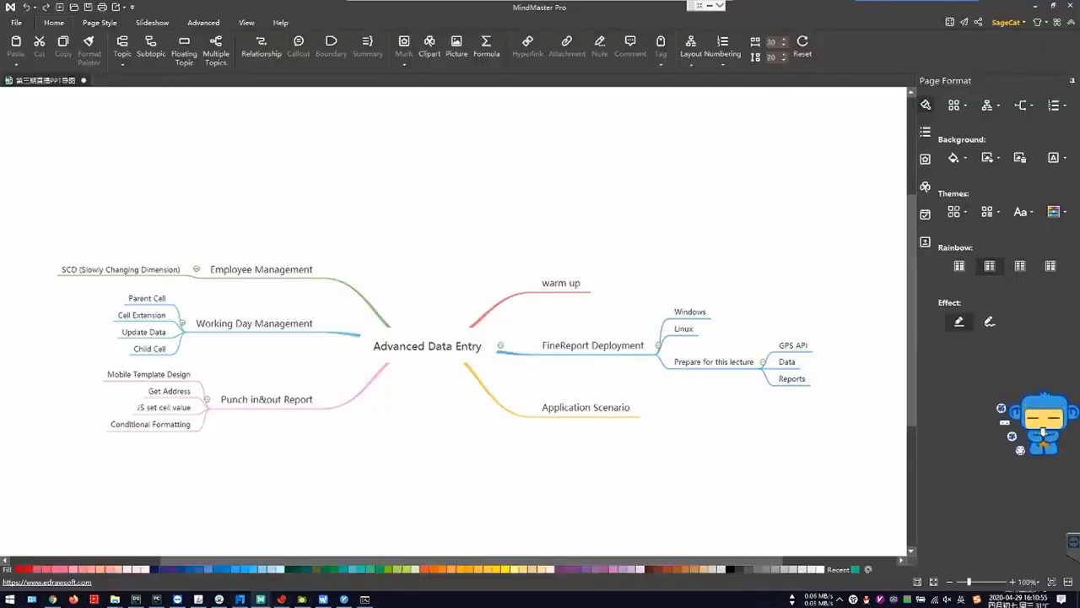
pyautogui.click(254, 323)
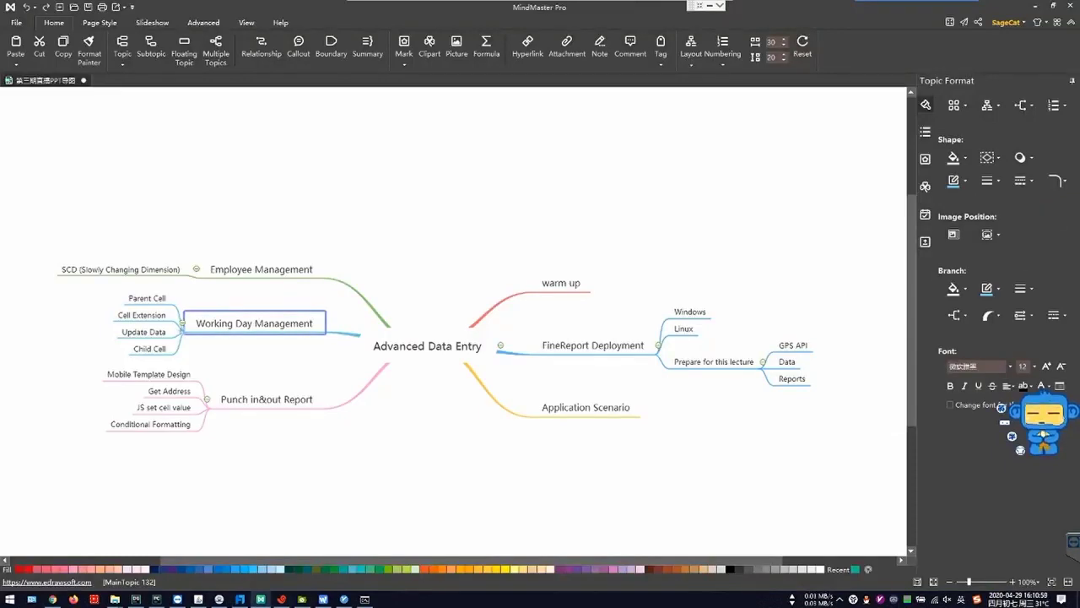
pyautogui.hotkey('alt', 'Tab')
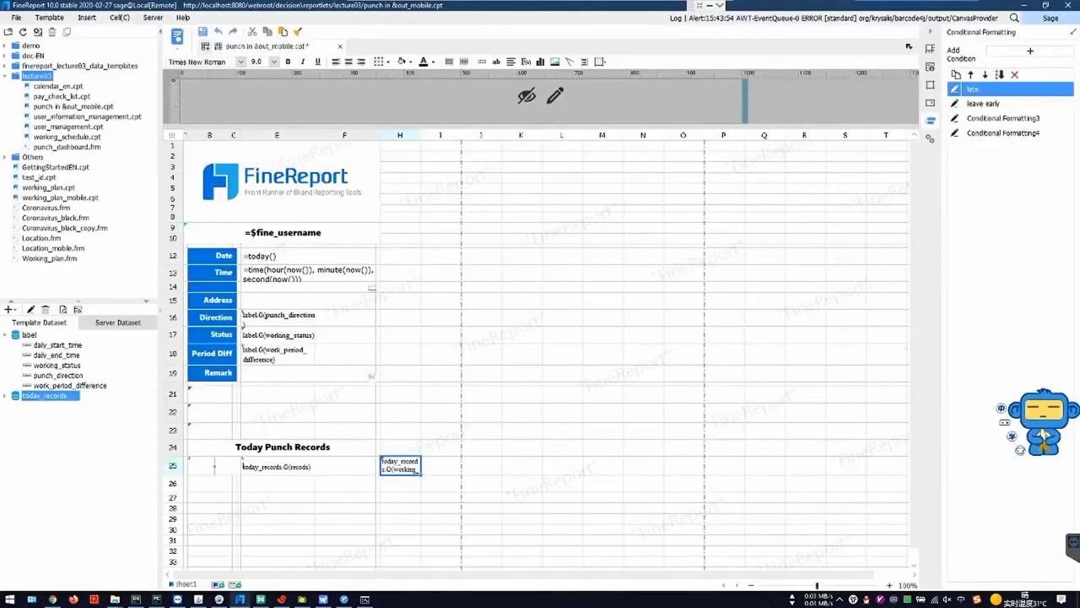
# - Open the calendar_en.cpt template from the lecture03 folder and switch to the Decision-making Platform in Chrome
pyautogui.doubleClick(59, 86)
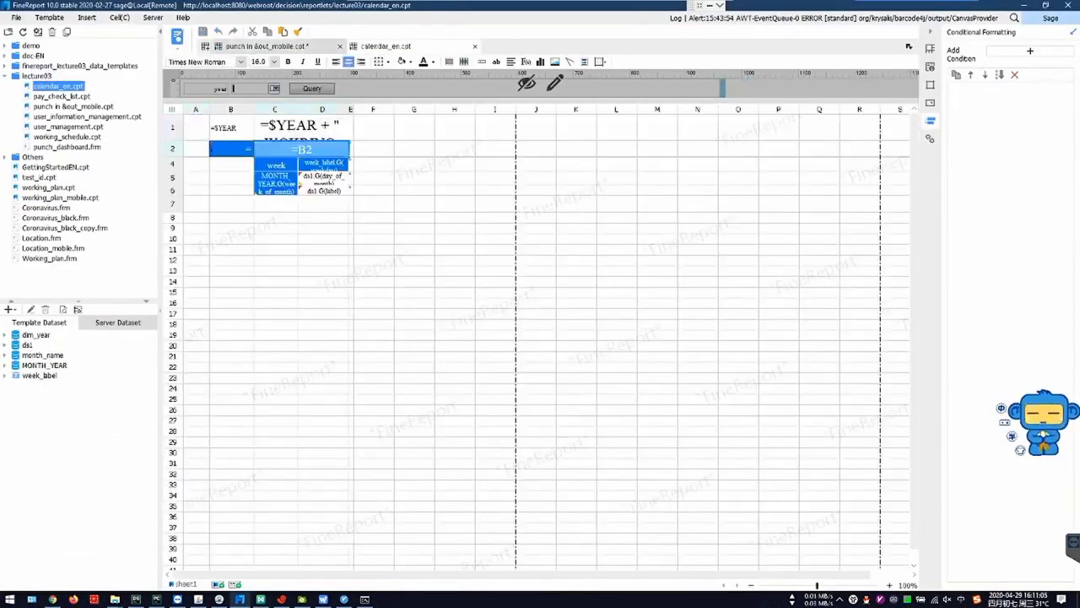
pyautogui.hotkey('alt', 'Tab')
pyautogui.hotkey('alt', 'Tab')
pyautogui.hotkey('alt', 'Tab')
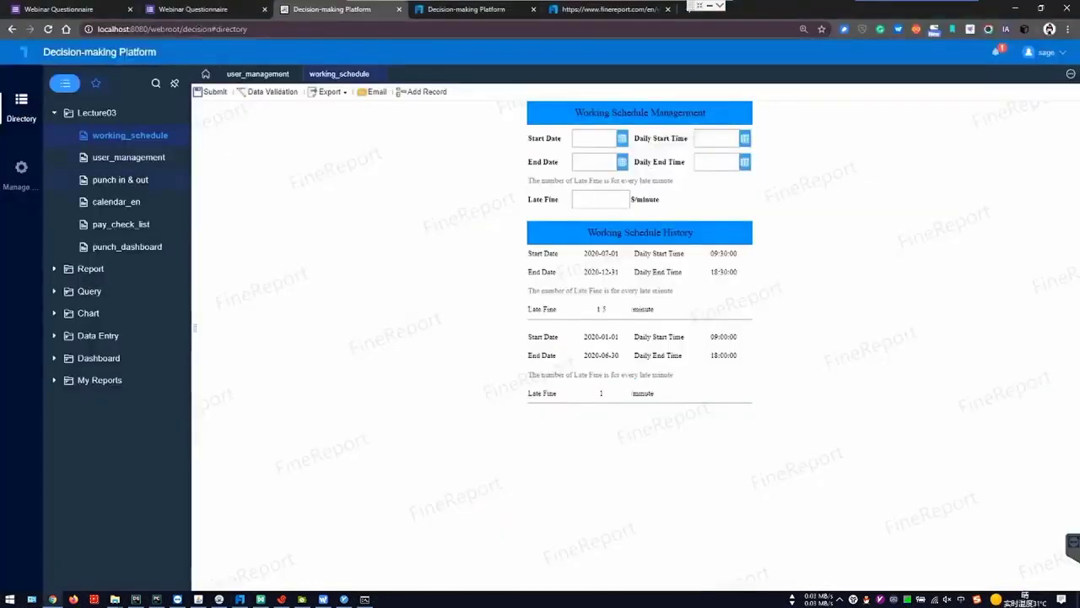
# - Open the calendar_en report in the Lecture03 directory and choose 2020 as its query year
pyautogui.click(118, 201)
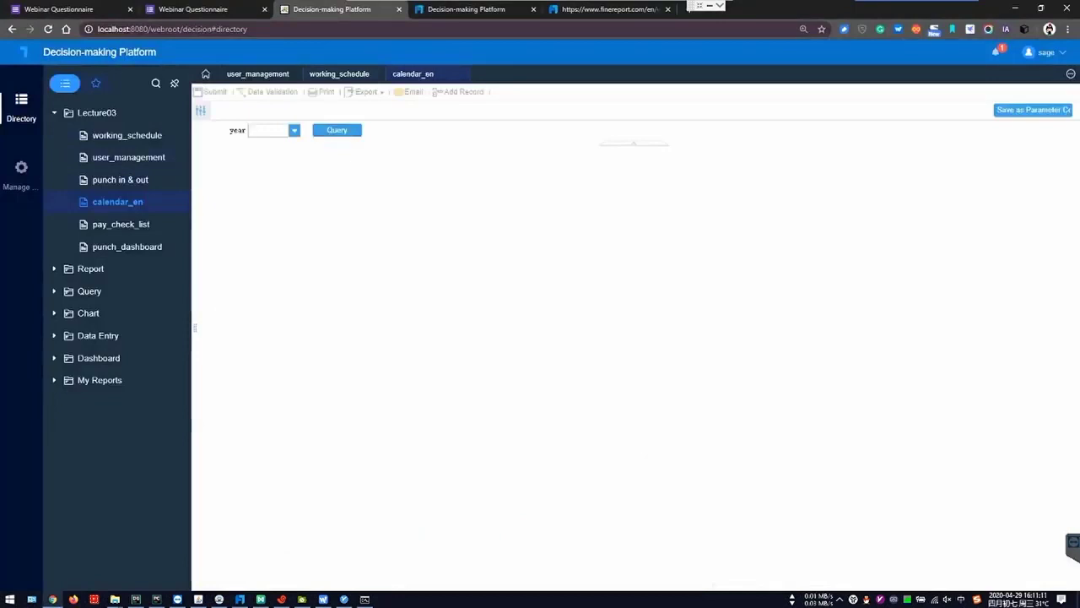
pyautogui.click(294, 130)
pyautogui.click(257, 204)
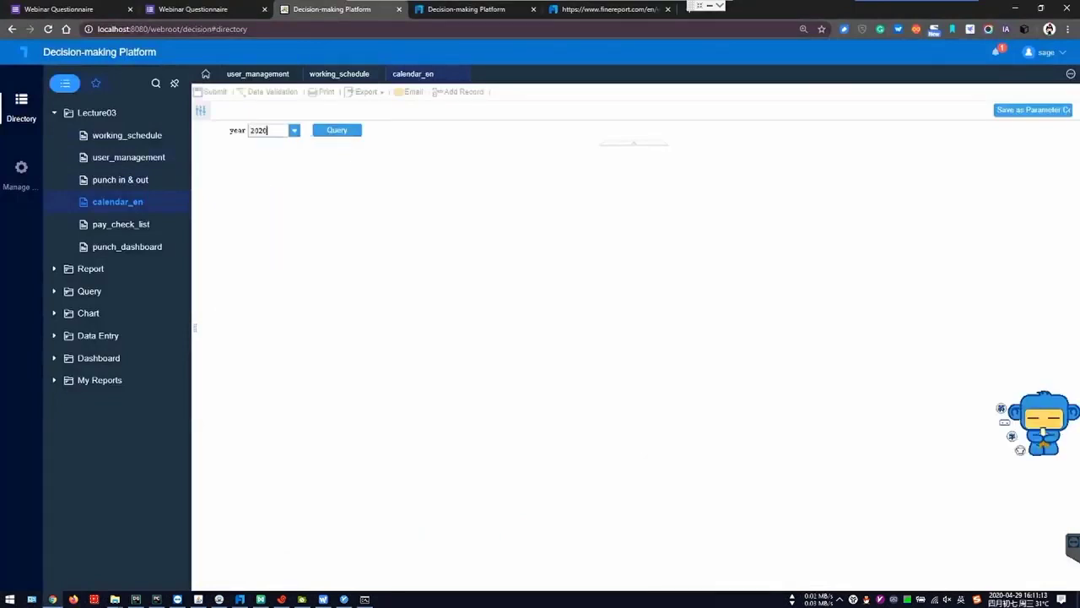
# - Query the calendar_en report for year 2020 and look through its months down to December
pyautogui.click(336, 130)
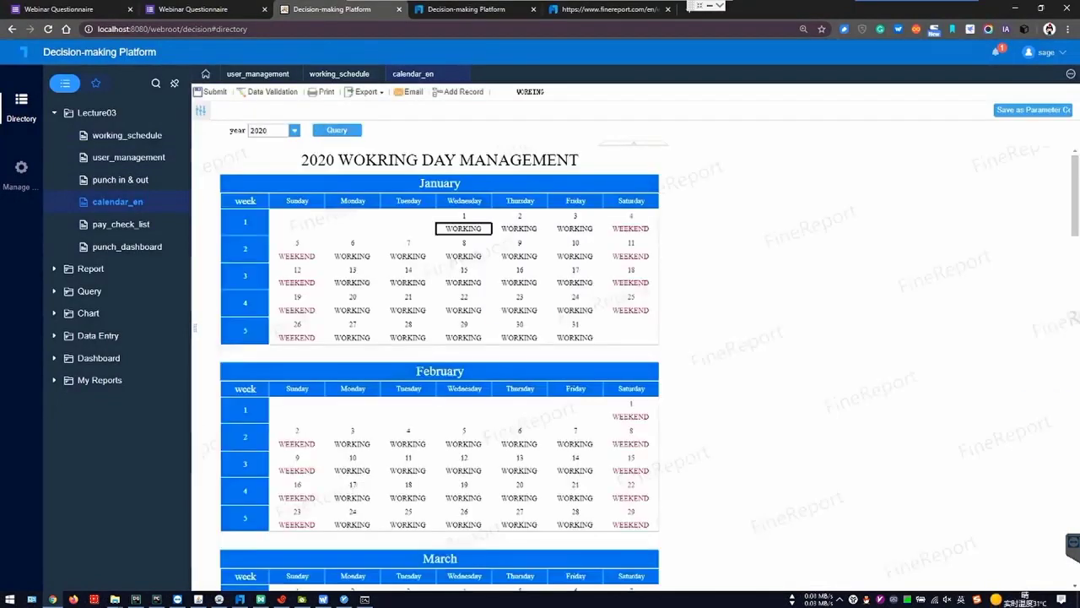
pyautogui.scroll(-4, 541, 319)
pyautogui.scroll(-18, 541, 319)
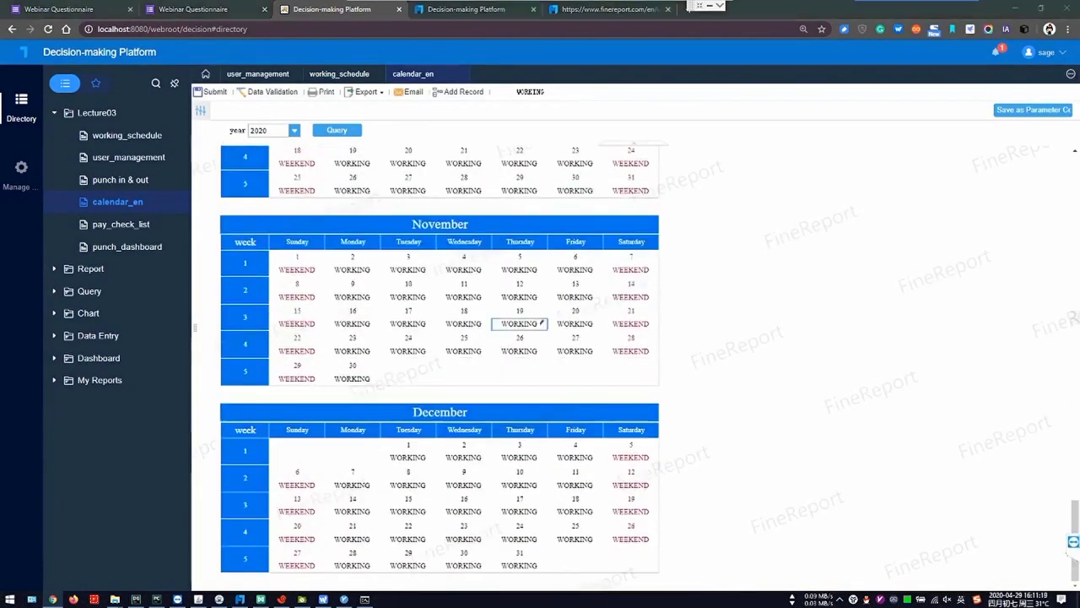
# - Switch to the FineReport designer and compare the template's week header cells with the week column of the published calendar
pyautogui.hotkey('alt', 'Tab')
pyautogui.click(323, 178)
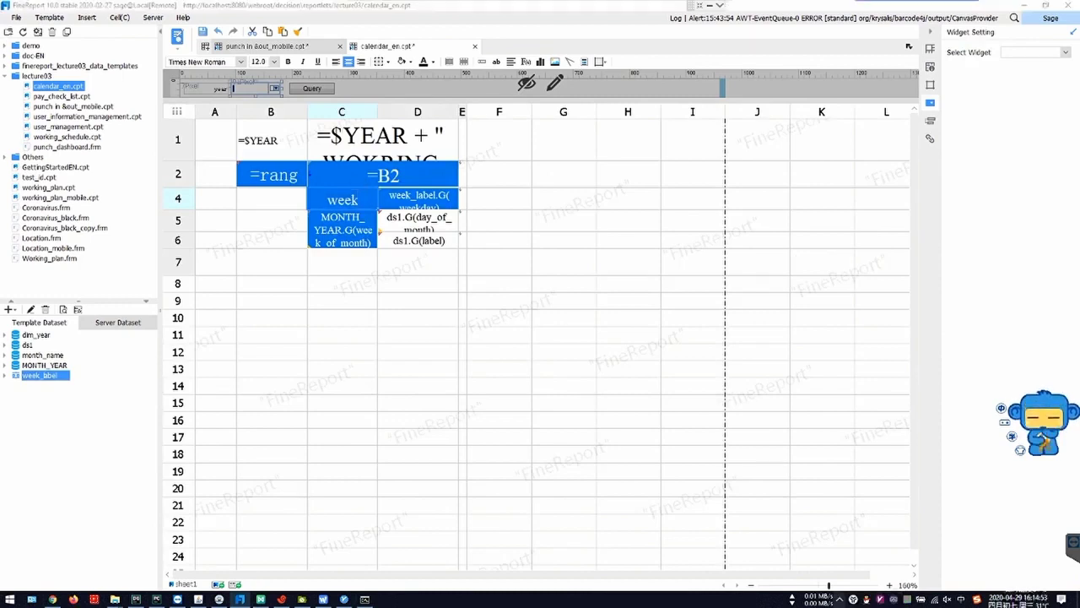
pyautogui.click(840, 599)
pyautogui.click(841, 547)
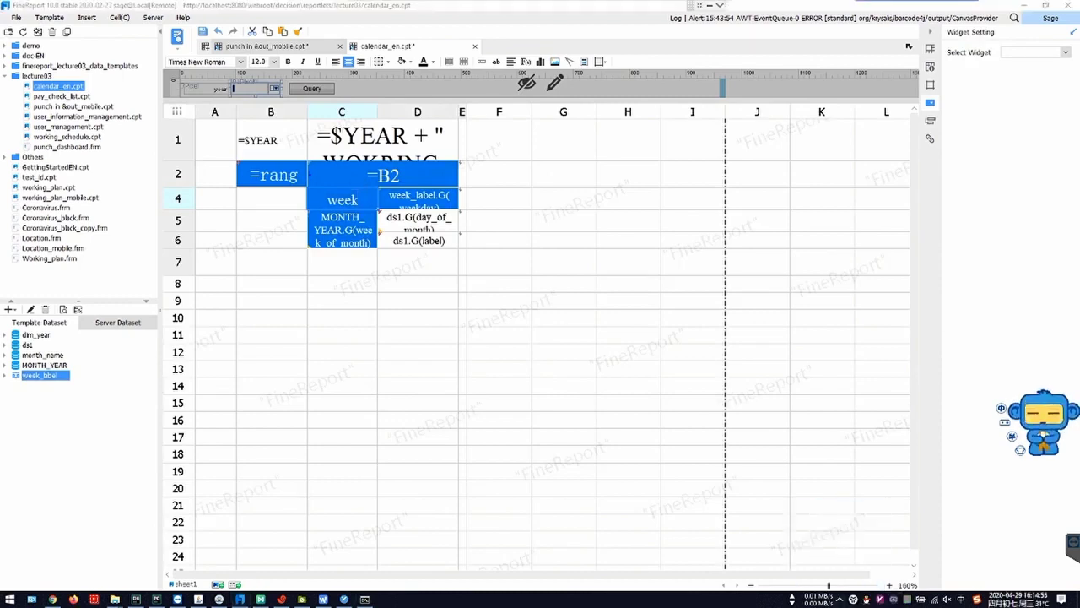
pyautogui.click(419, 200)
pyautogui.click(354, 191)
pyautogui.click(345, 228)
pyautogui.click(345, 197)
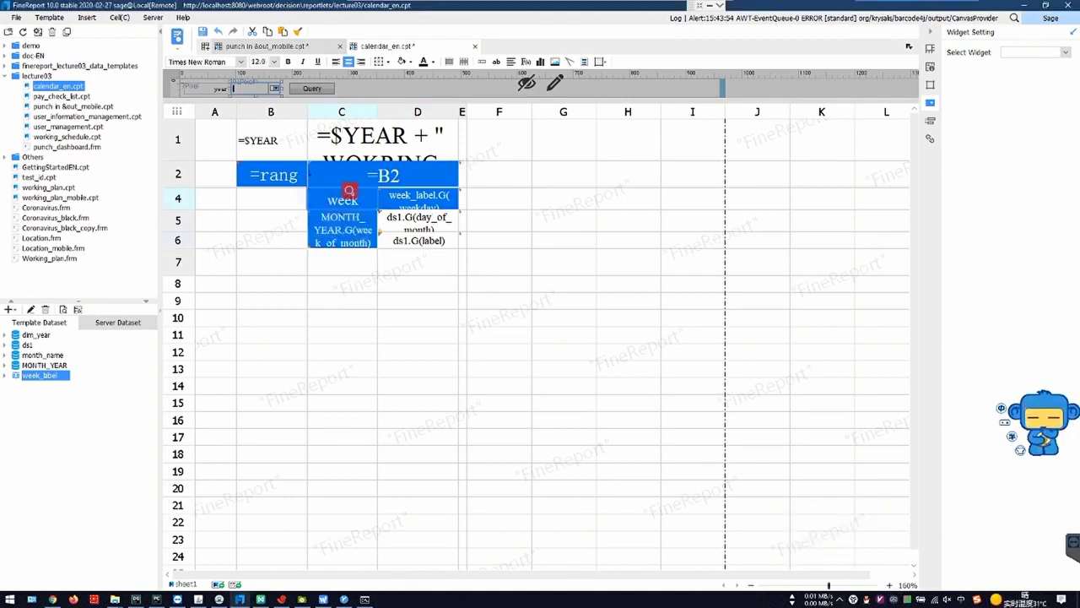
pyautogui.hotkey('alt', 'Tab')
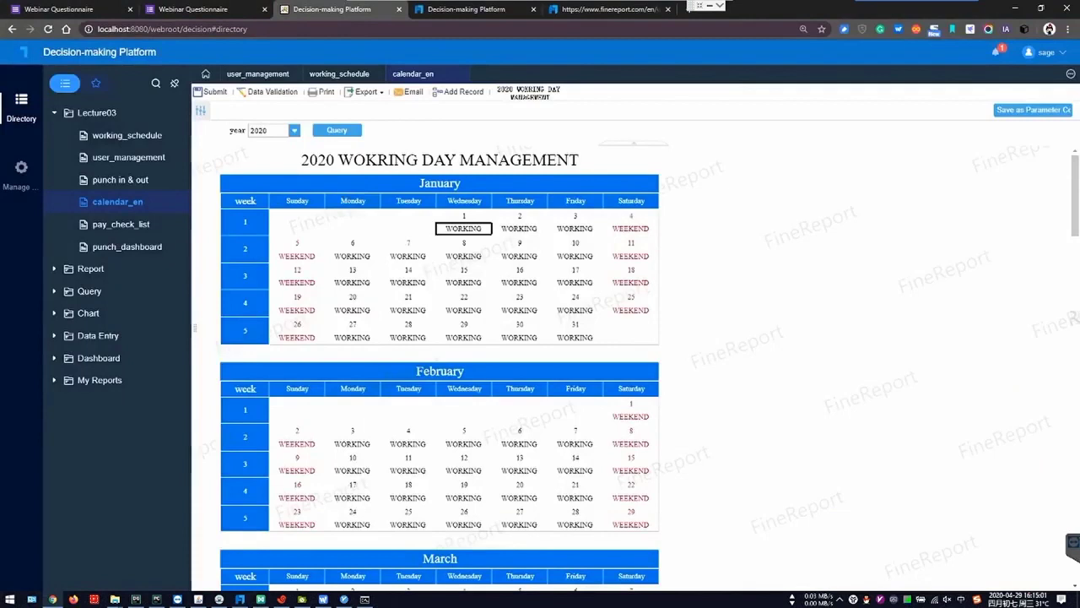
pyautogui.click(243, 196)
pyautogui.hotkey('alt', 'Tab')
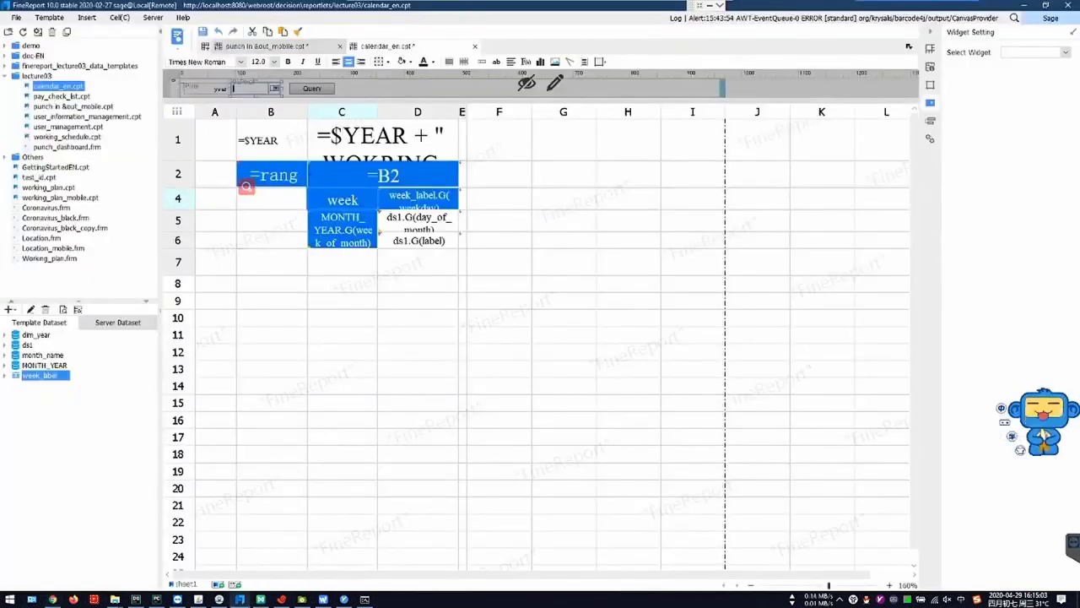
# - Select the week_of_month cell C5, open the MONTH_YEAR dataset query and preview it with YEAR set to 2020
pyautogui.click(341, 230)
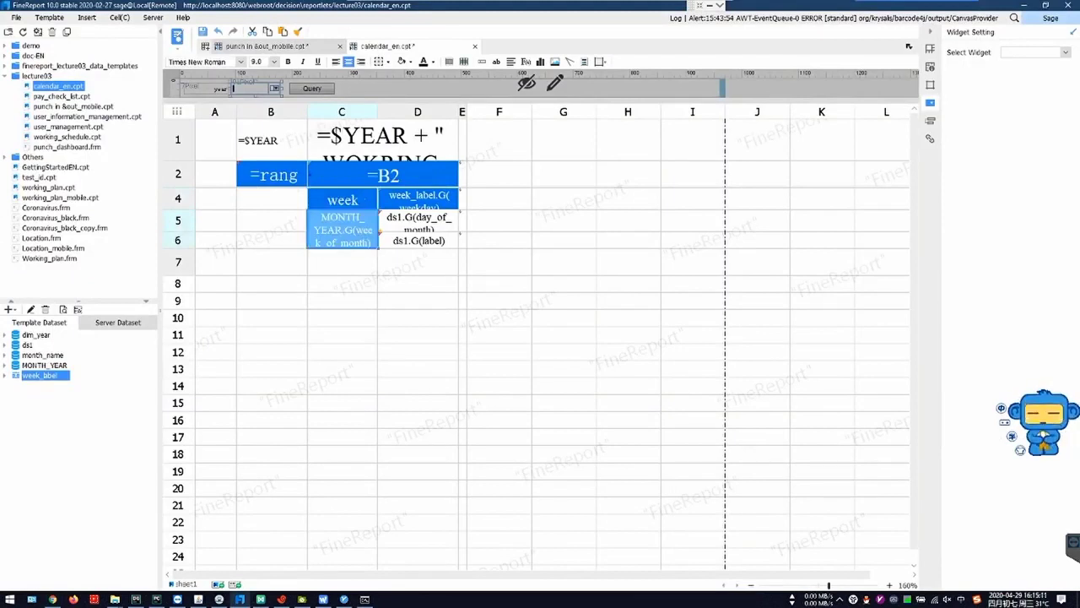
pyautogui.click(44, 364)
pyautogui.click(30, 309)
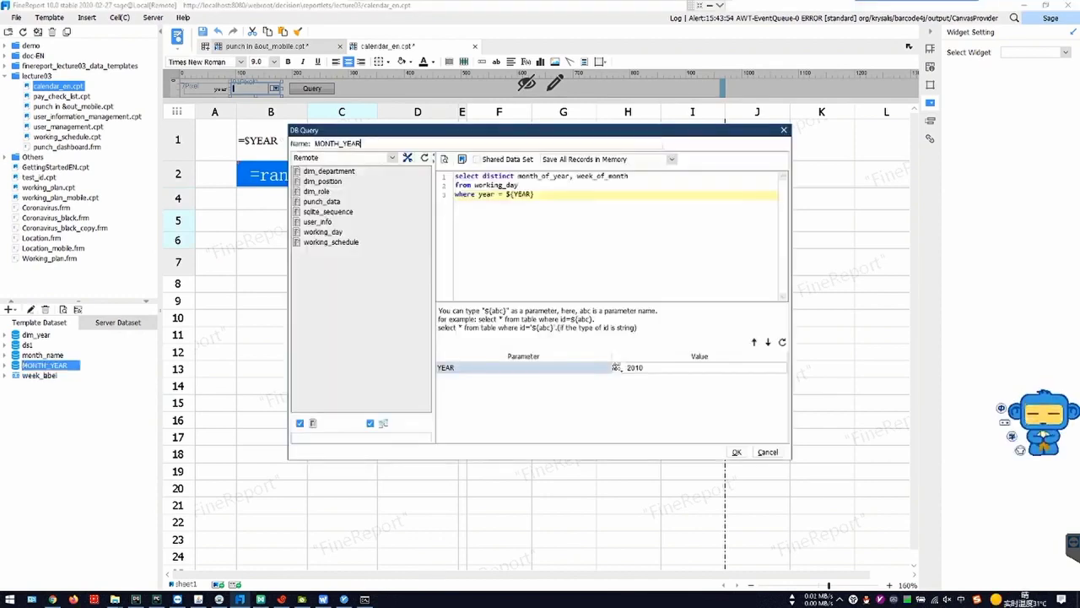
pyautogui.click(444, 159)
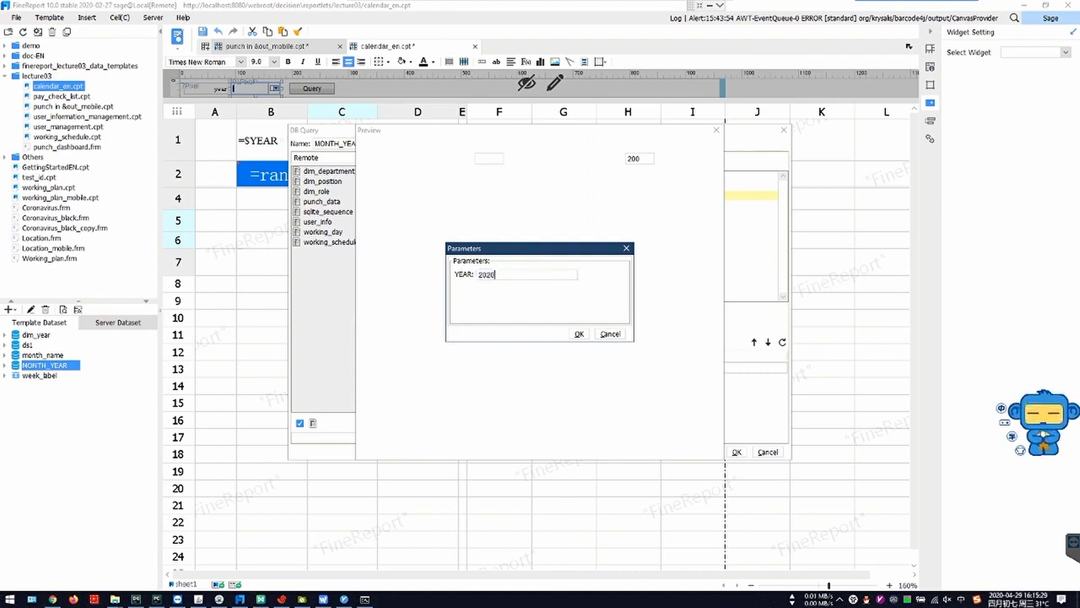
pyautogui.press('Return')
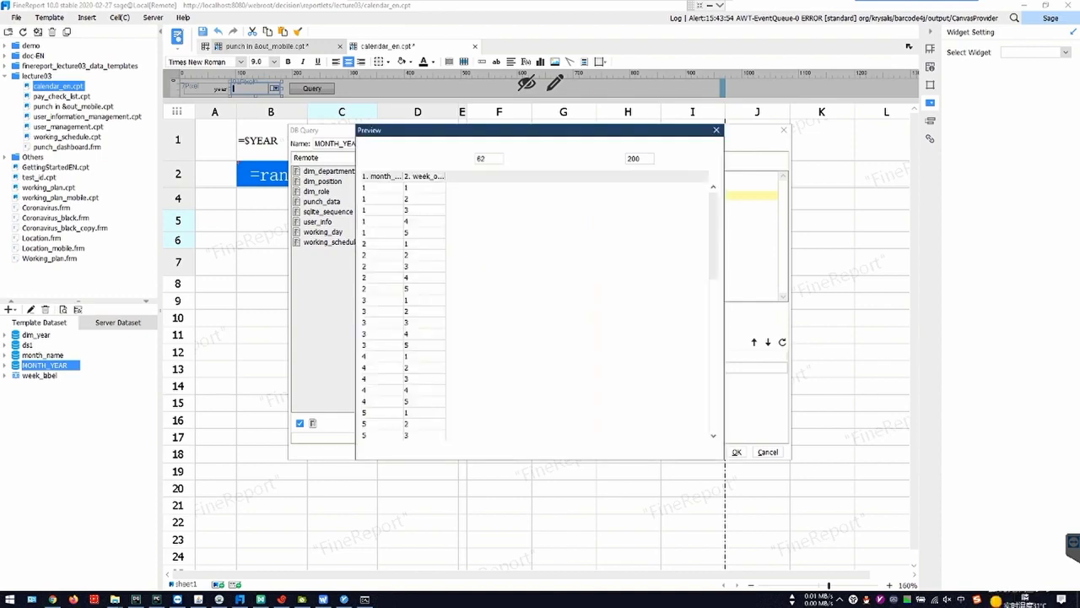
# - Widen the preview columns, examine the month_of_year and week_of_month pairs, and close the preview and the query
pyautogui.moveTo(403, 177); pyautogui.dragTo(464, 176)
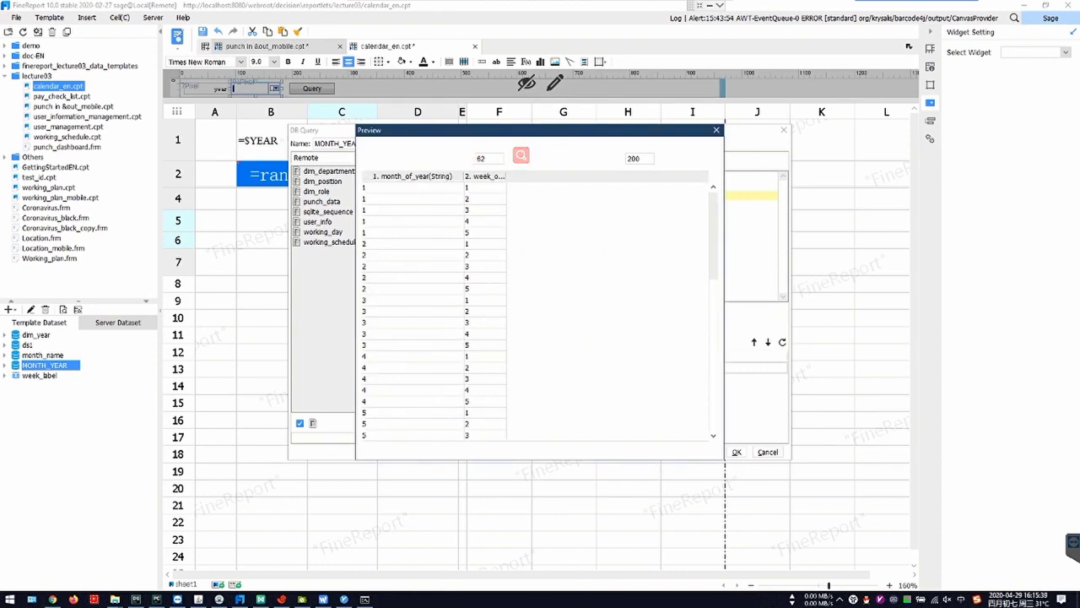
pyautogui.click(573, 188)
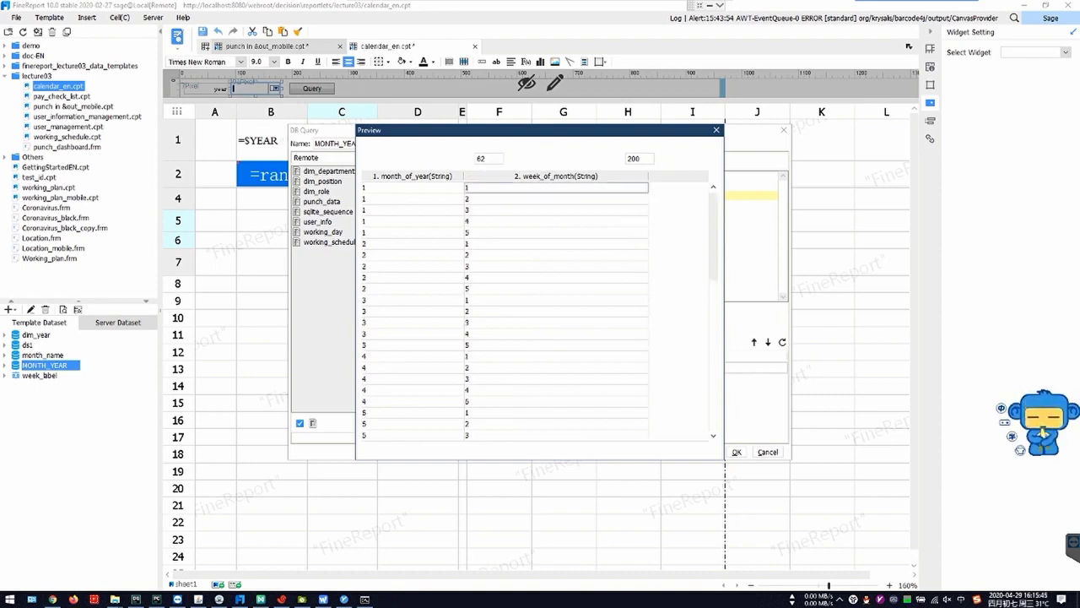
pyautogui.click(557, 199)
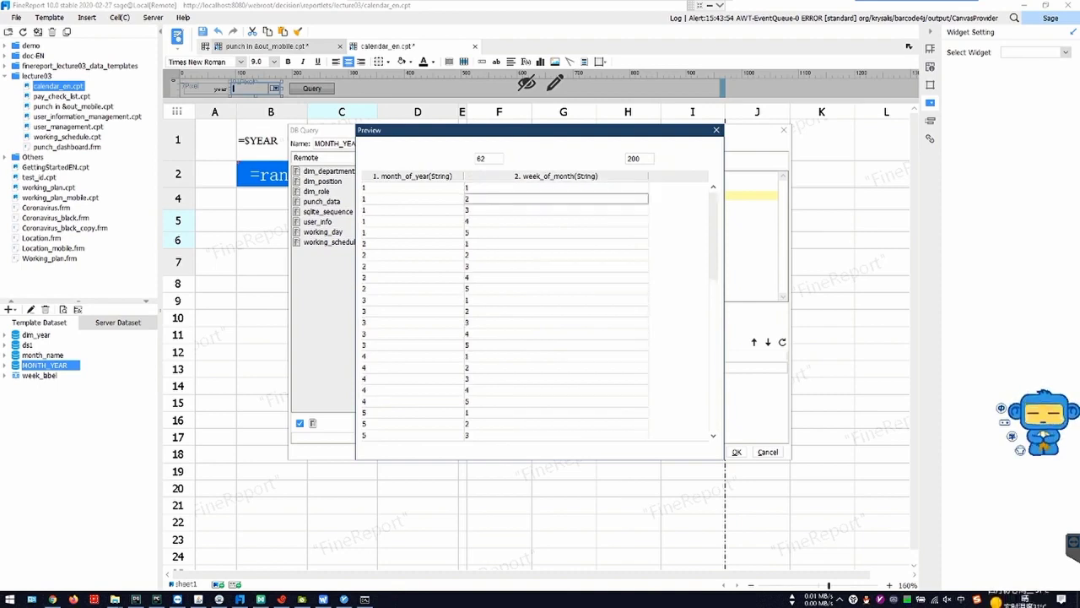
pyautogui.click(412, 188)
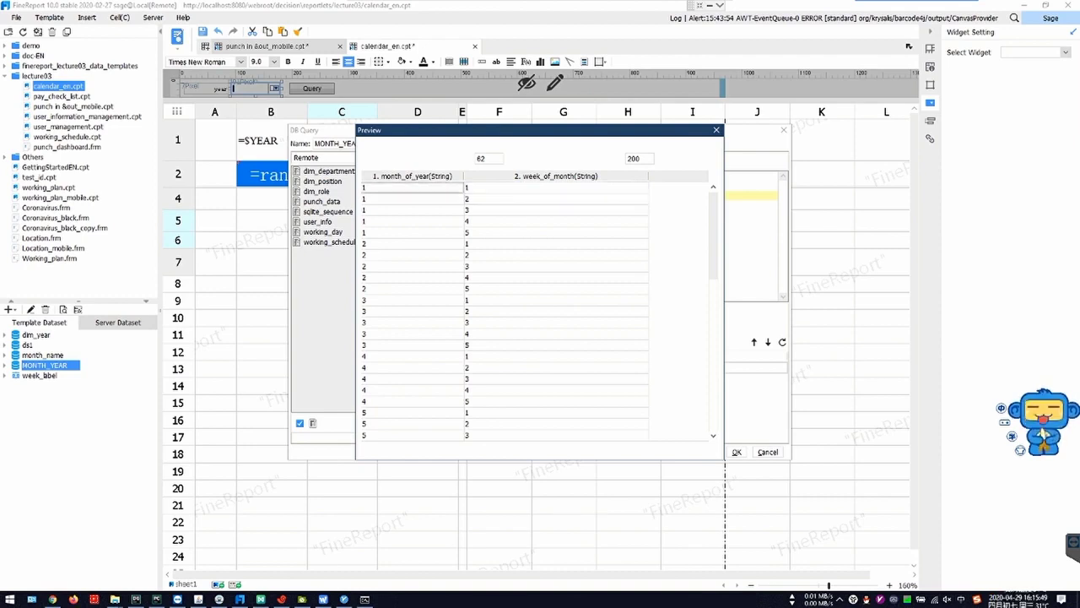
pyautogui.click(556, 244)
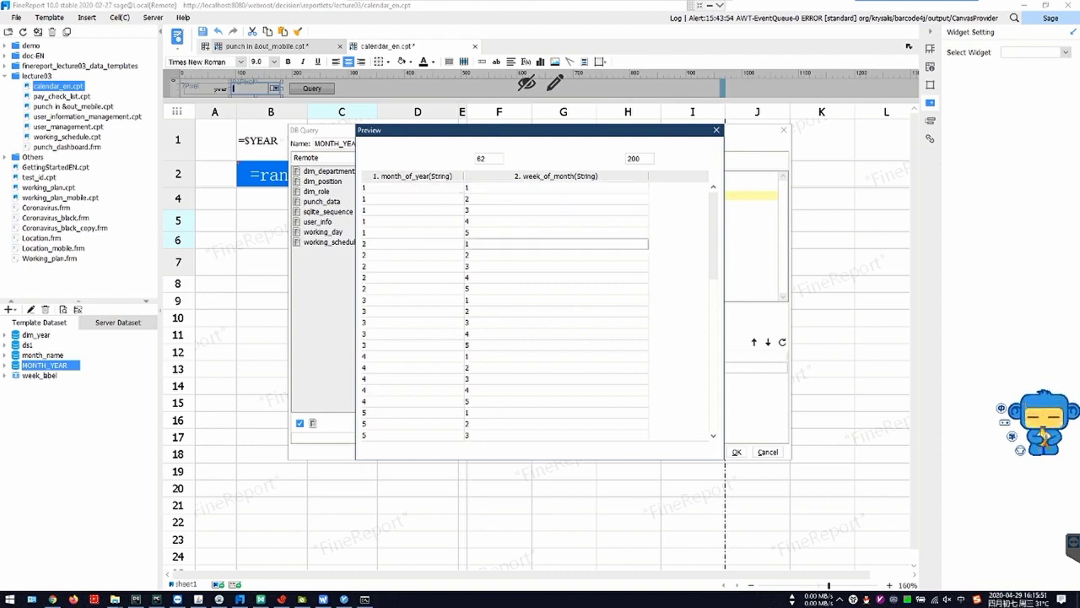
pyautogui.click(412, 244)
pyautogui.moveTo(500, 265); pyautogui.dragTo(499, 389)
pyautogui.click(716, 129)
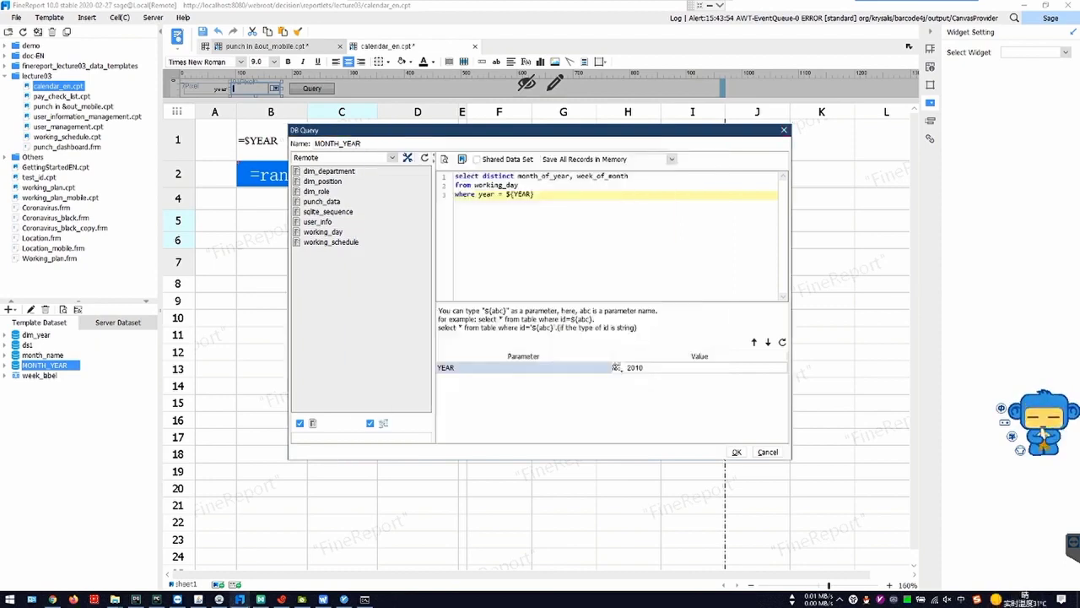
pyautogui.click(784, 130)
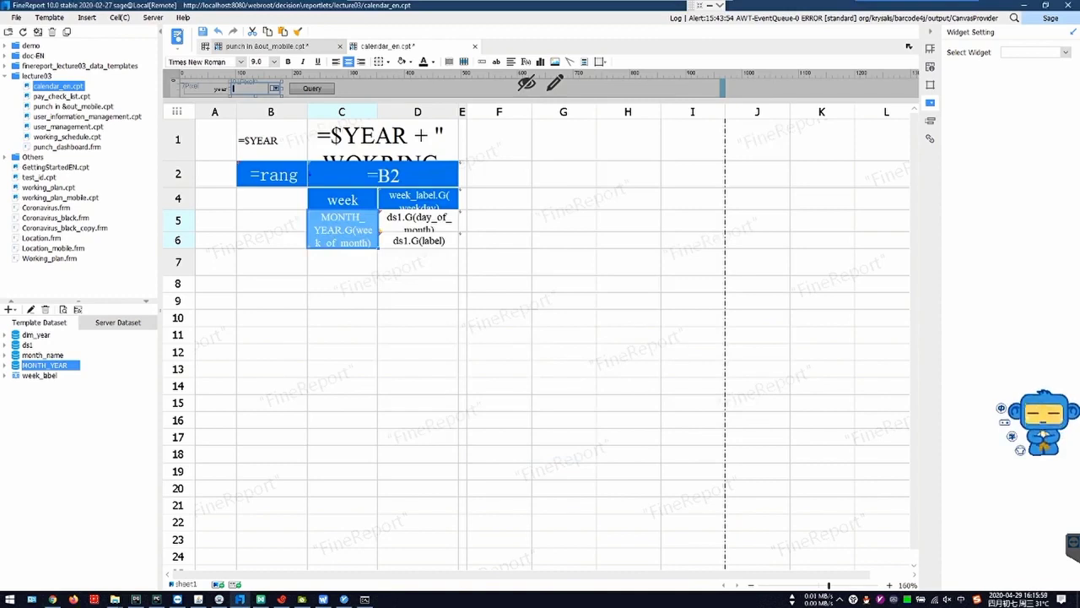
# - Show the data column settings of cell C5 and examine the week numbers in each month of the published calendar
pyautogui.click(929, 49)
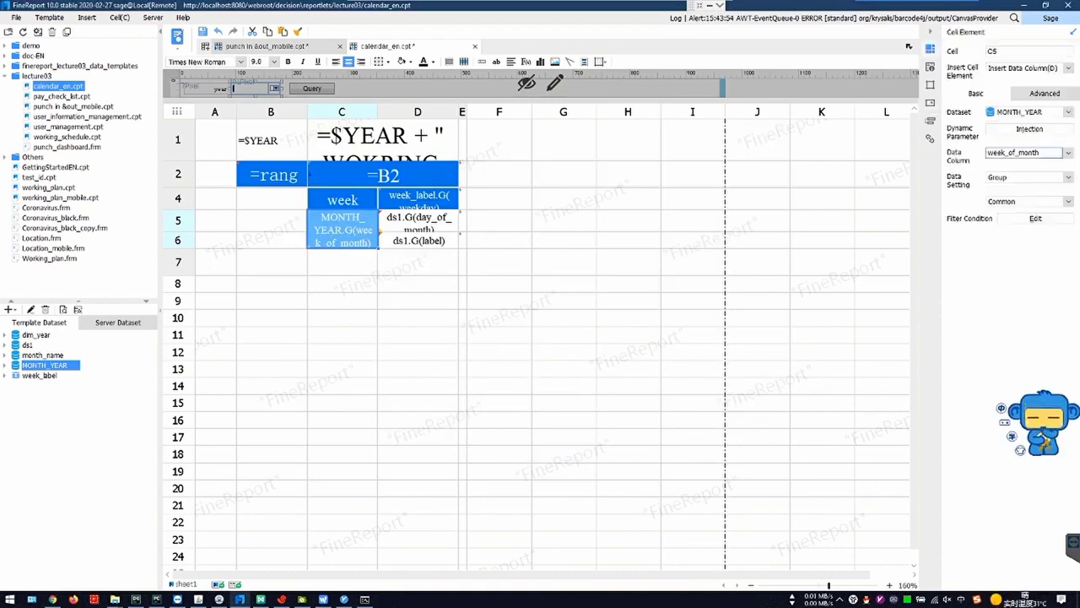
pyautogui.hotkey('alt', 'Tab')
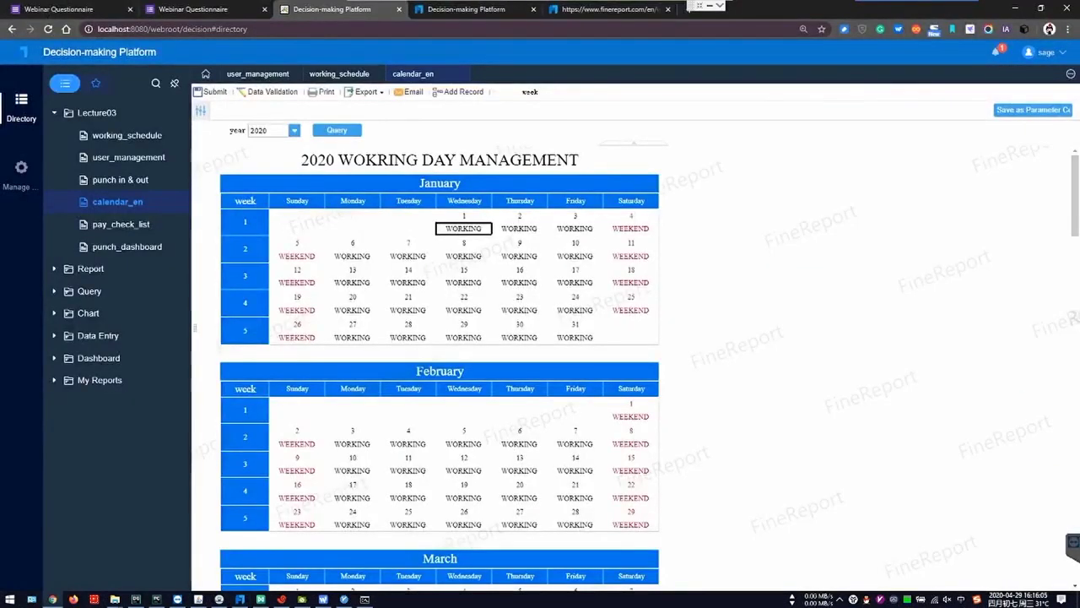
pyautogui.scroll(-2, 439, 354)
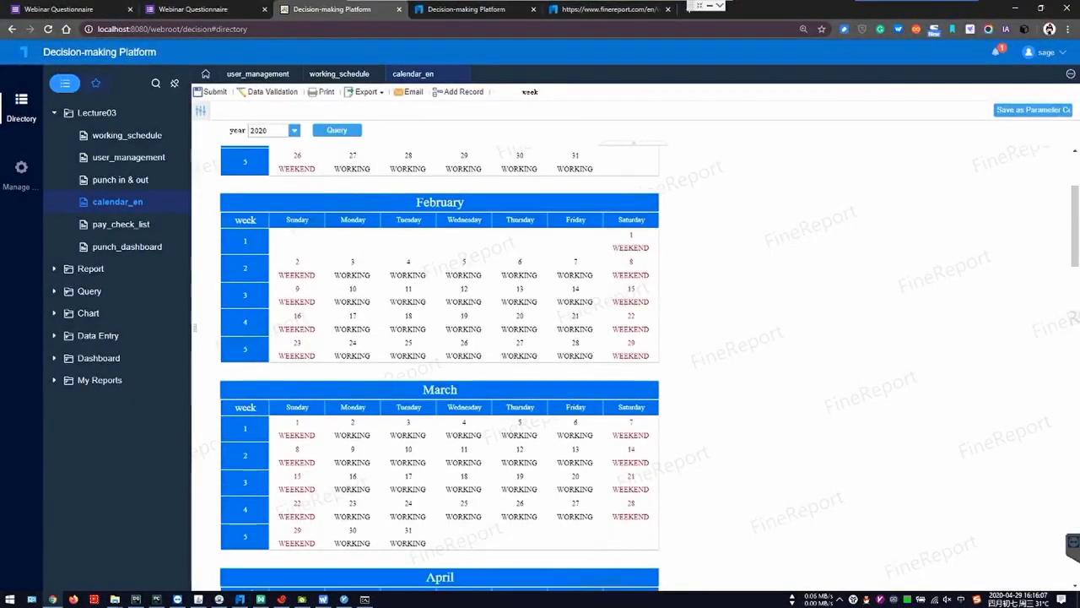
pyautogui.scroll(-7, 439, 354)
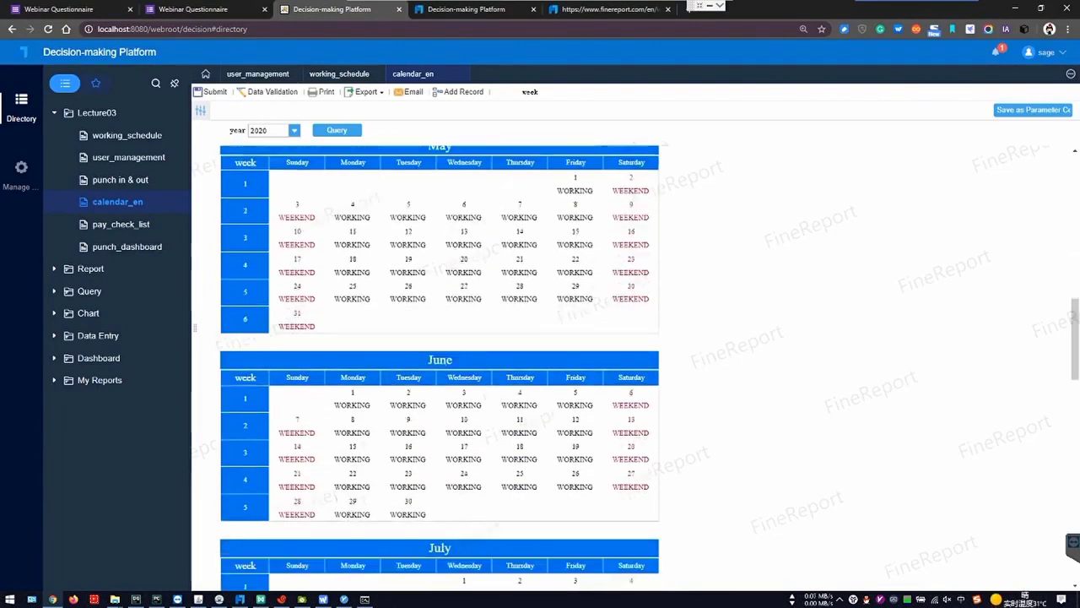
pyautogui.scroll(10, 439, 354)
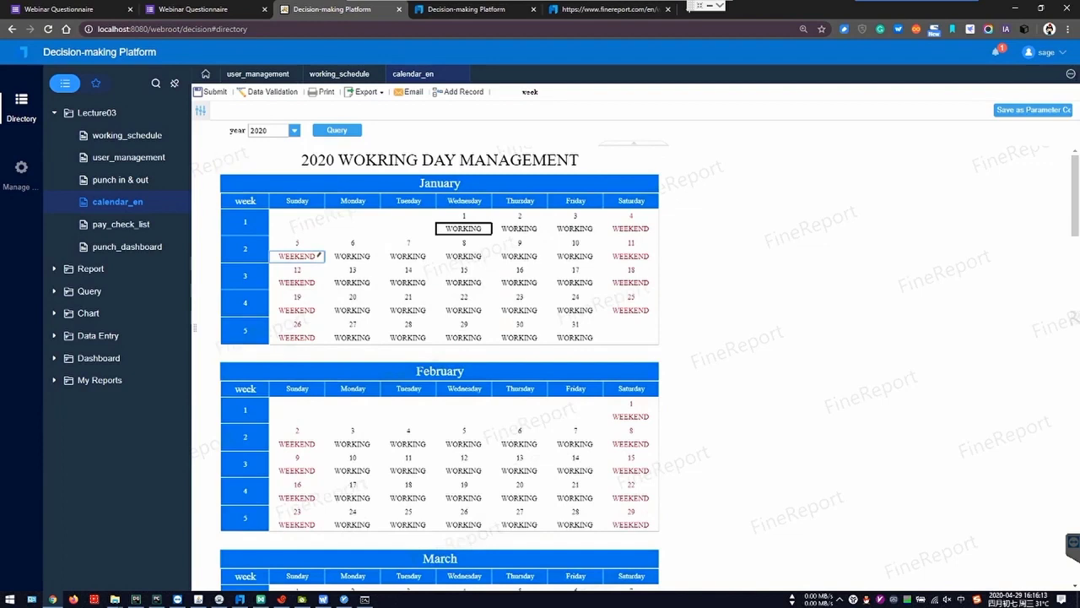
pyautogui.scroll(-5, 459, 378)
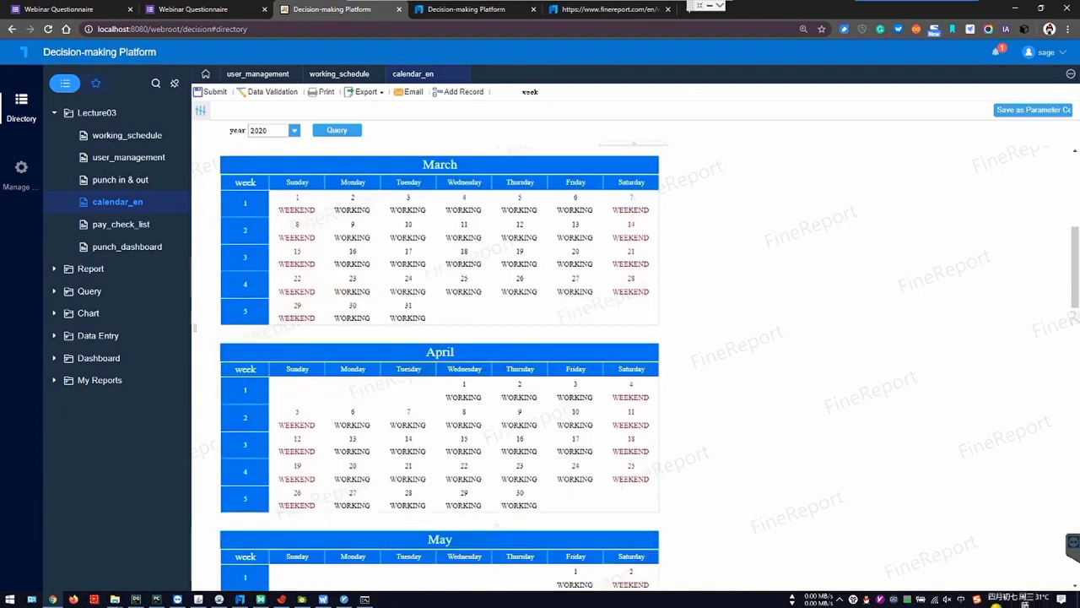
pyautogui.scroll(-3, 460, 378)
pyautogui.scroll(8, 460, 378)
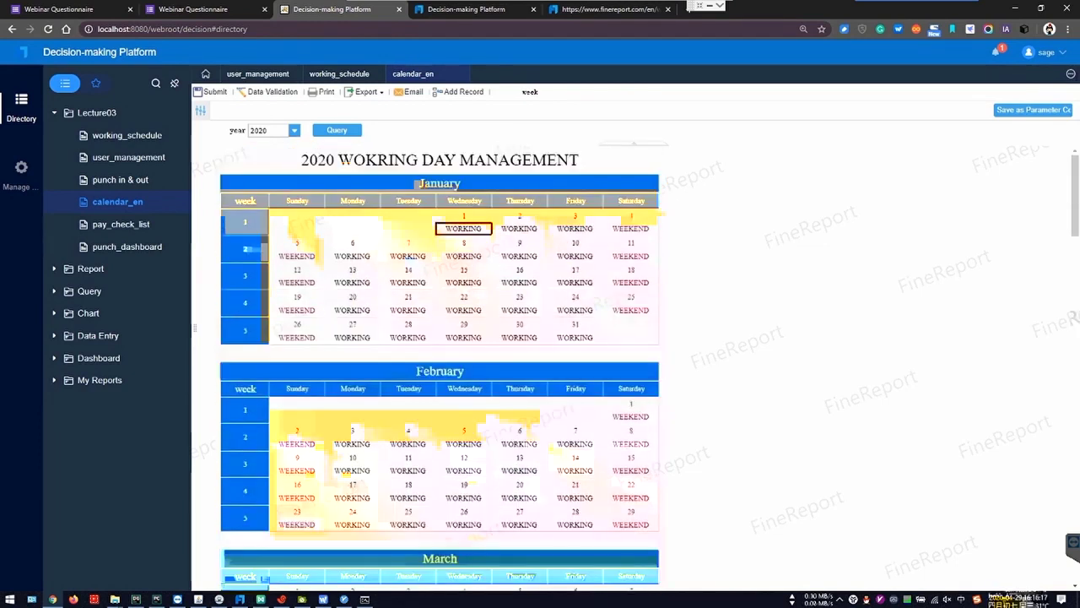
# - Return to the FineReport designer and display the expansion and parent cell settings of the week_of_month cell C5
pyautogui.hotkey('alt', 'Tab')
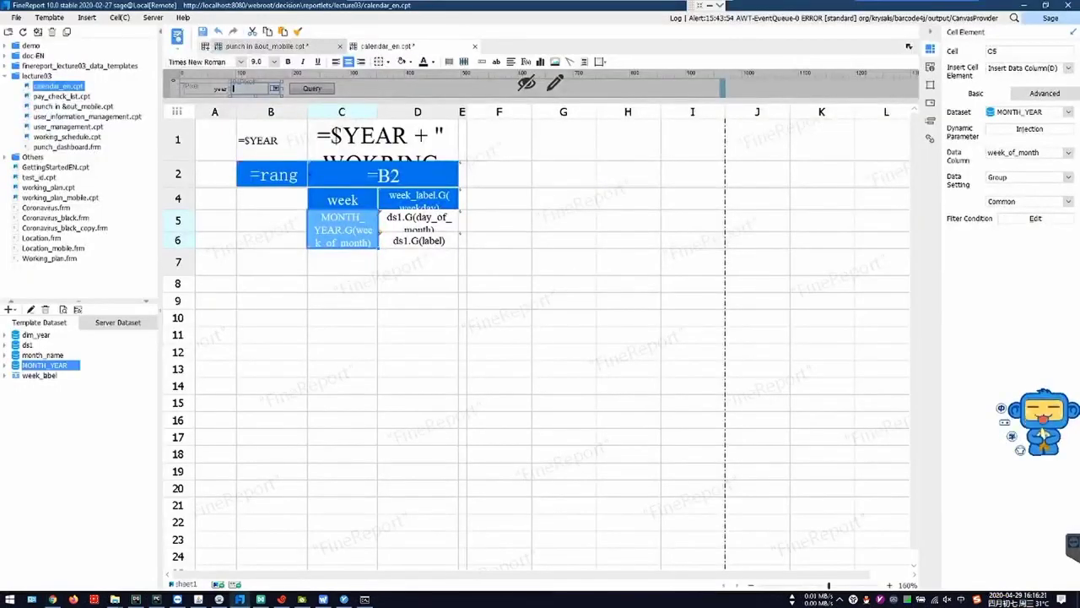
pyautogui.click(427, 224)
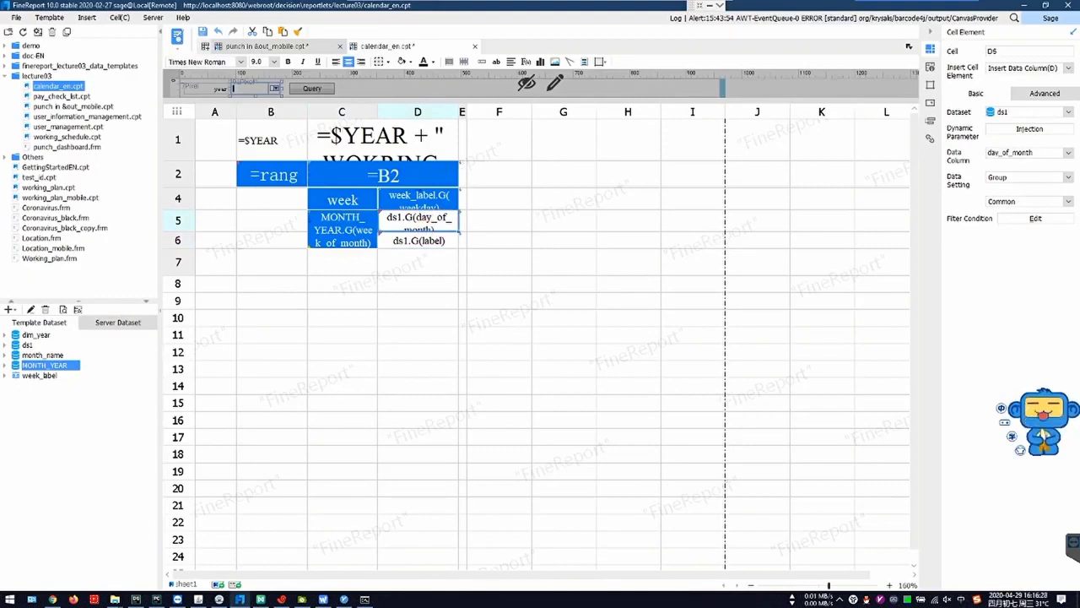
pyautogui.click(343, 229)
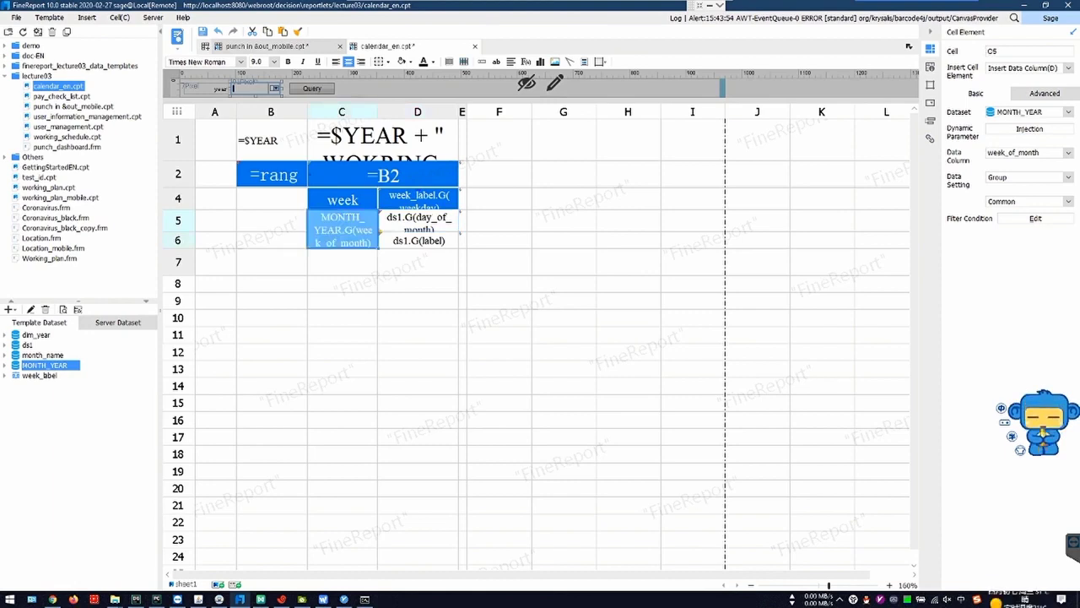
pyautogui.click(930, 66)
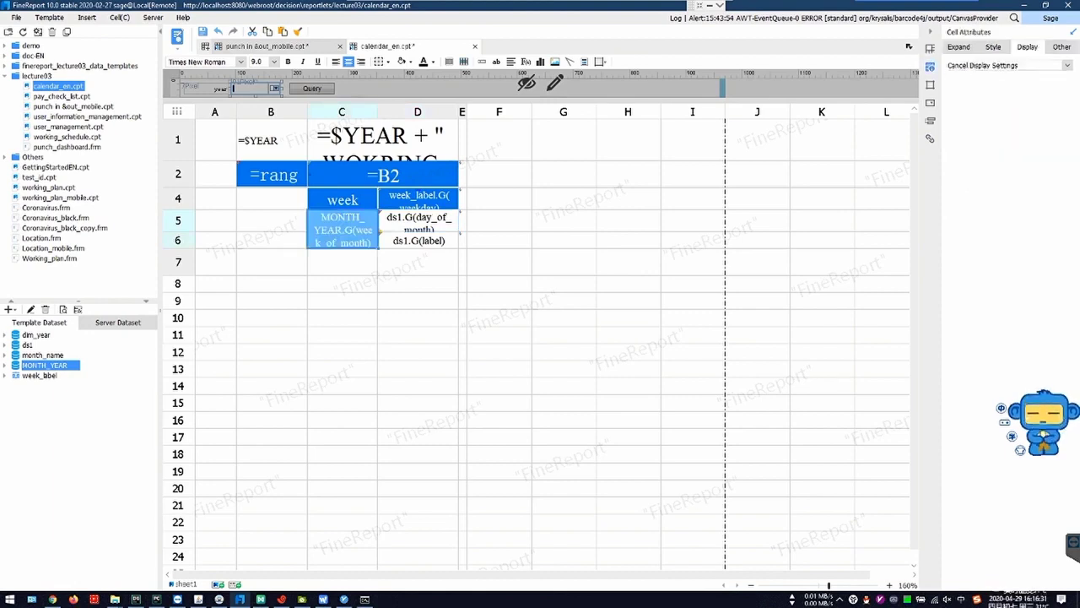
pyautogui.click(958, 47)
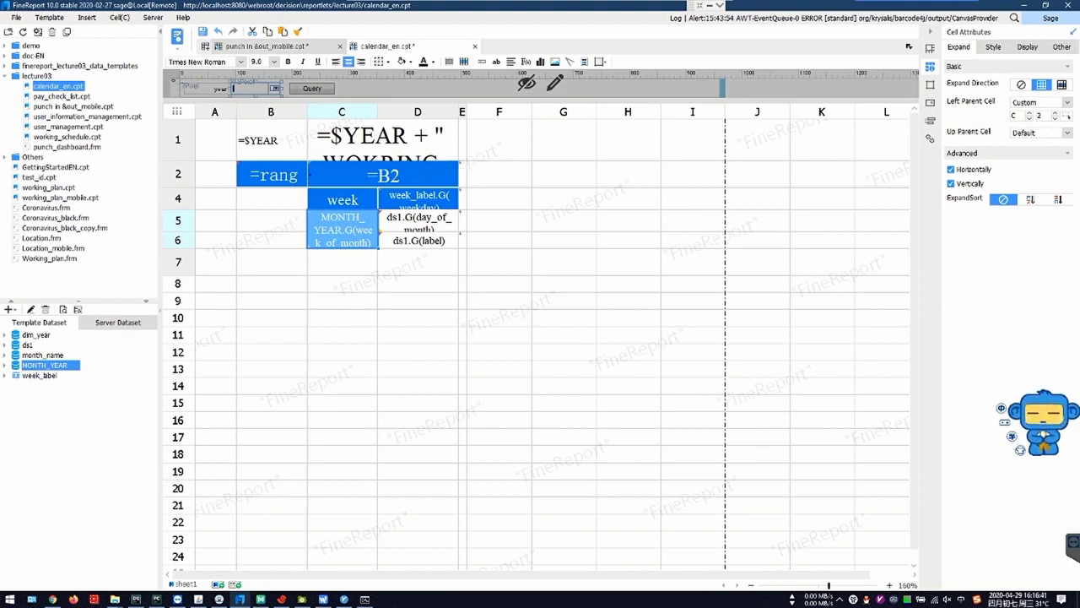
# - Compare the expansion settings of month cell C2 and week cell C5 with the month blocks in the published calendar
pyautogui.click(383, 175)
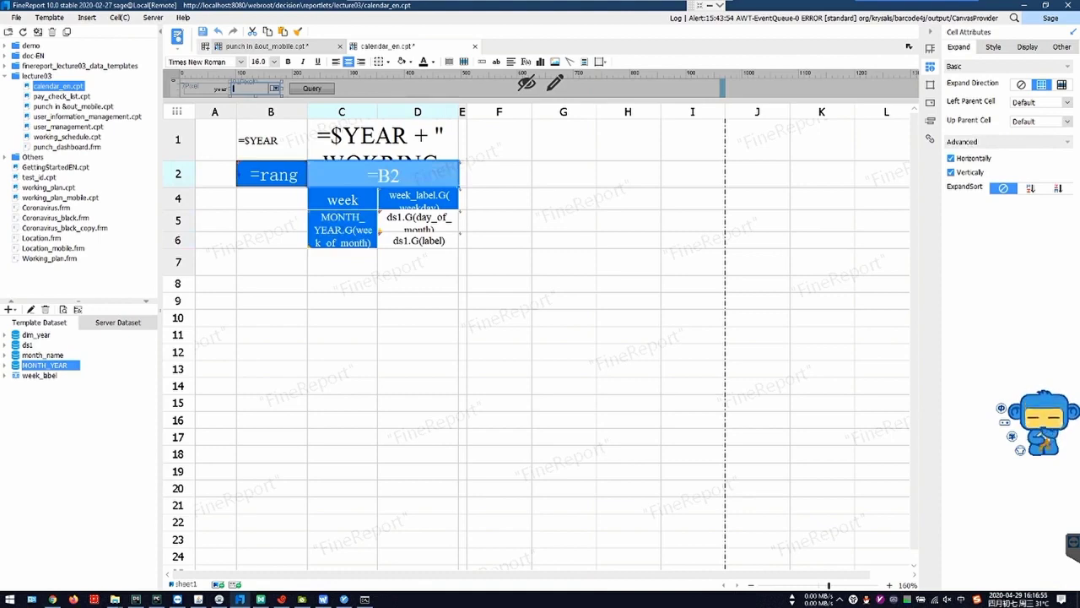
pyautogui.hotkey('alt', 'Tab')
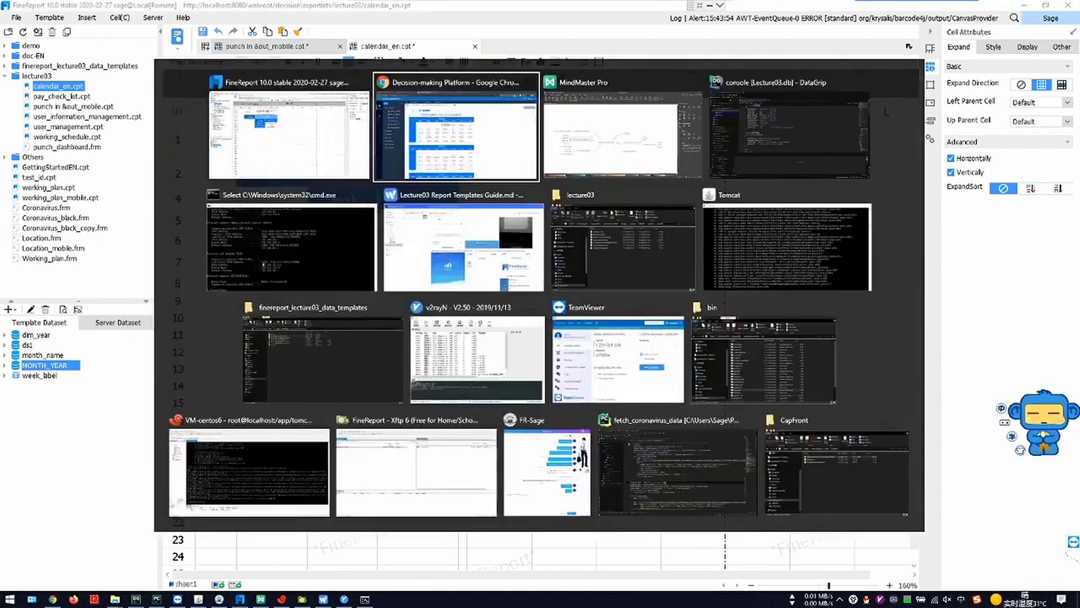
pyautogui.scroll(-3, 430, 298)
pyautogui.scroll(-20, 431, 299)
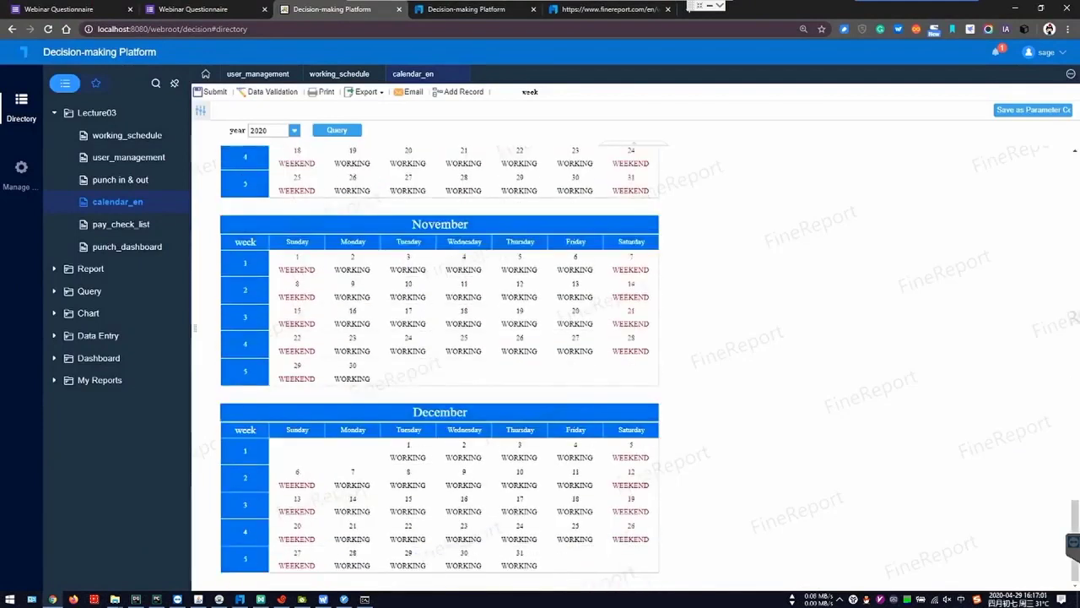
pyautogui.hotkey('alt', 'Tab')
pyautogui.click(342, 230)
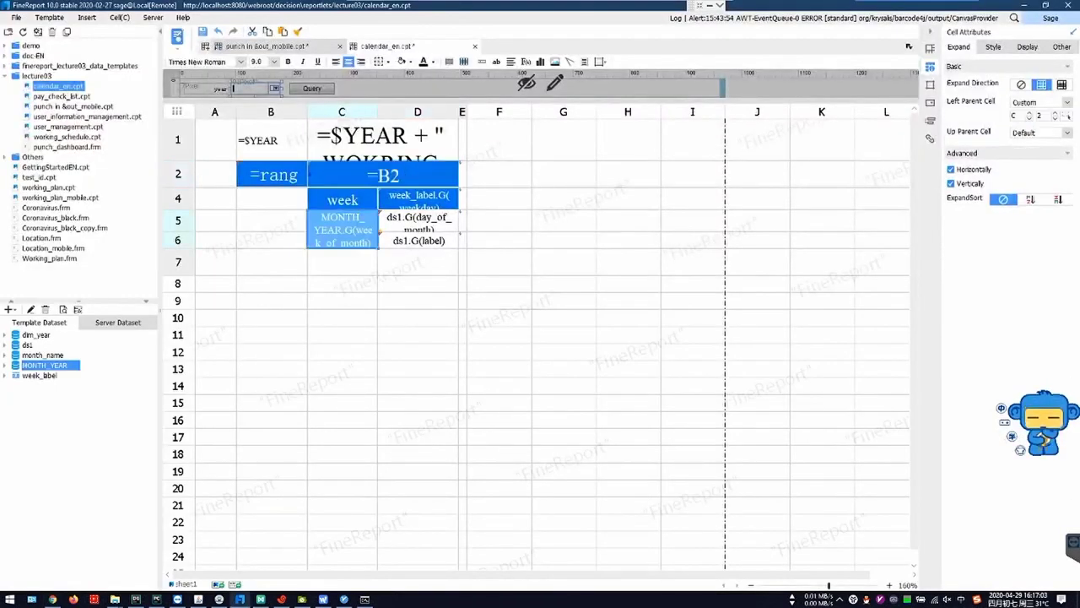
pyautogui.click(384, 175)
pyautogui.hotkey('alt', 'Tab')
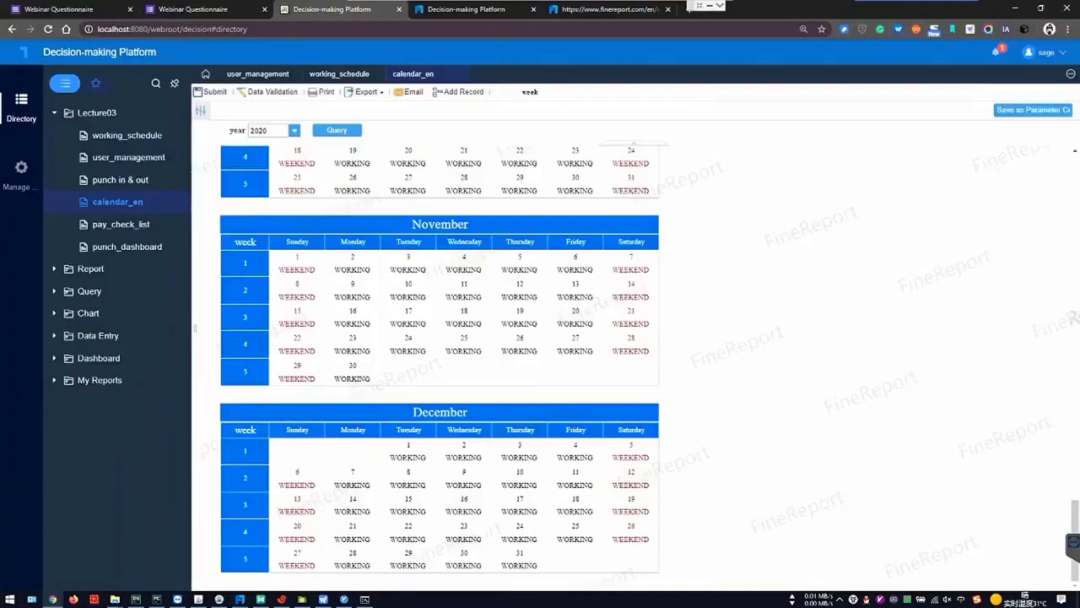
# - Return to January in the published 2020 calendar and examine its day numbers and week rows
pyautogui.scroll(10, 439, 338)
pyautogui.scroll(6, 439, 337)
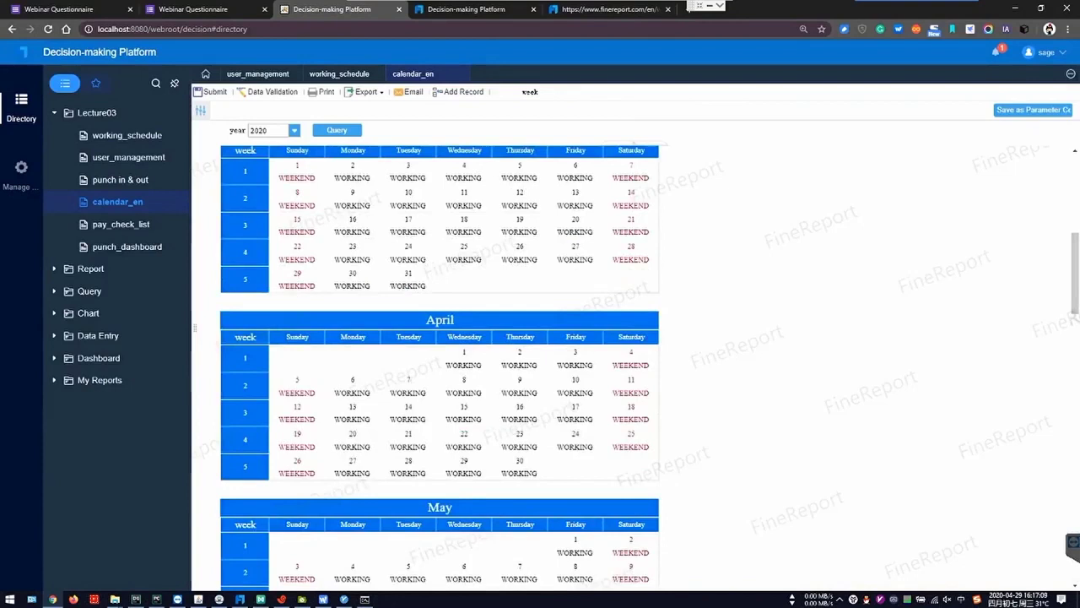
pyautogui.scroll(5, 431, 254)
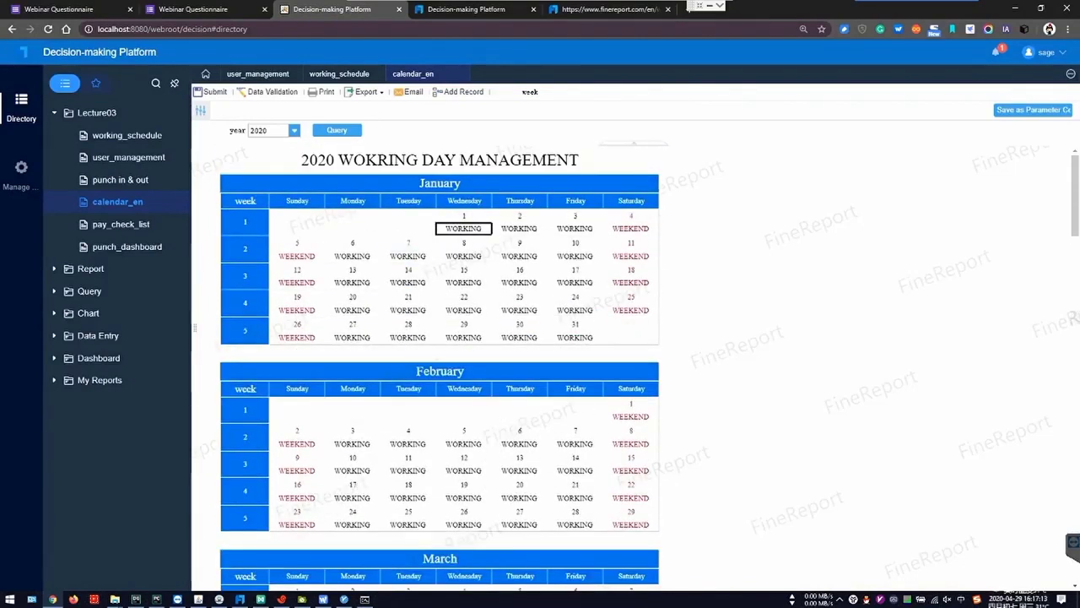
pyautogui.moveTo(451, 216); pyautogui.dragTo(430, 183)
pyautogui.moveTo(253, 221); pyautogui.dragTo(268, 348)
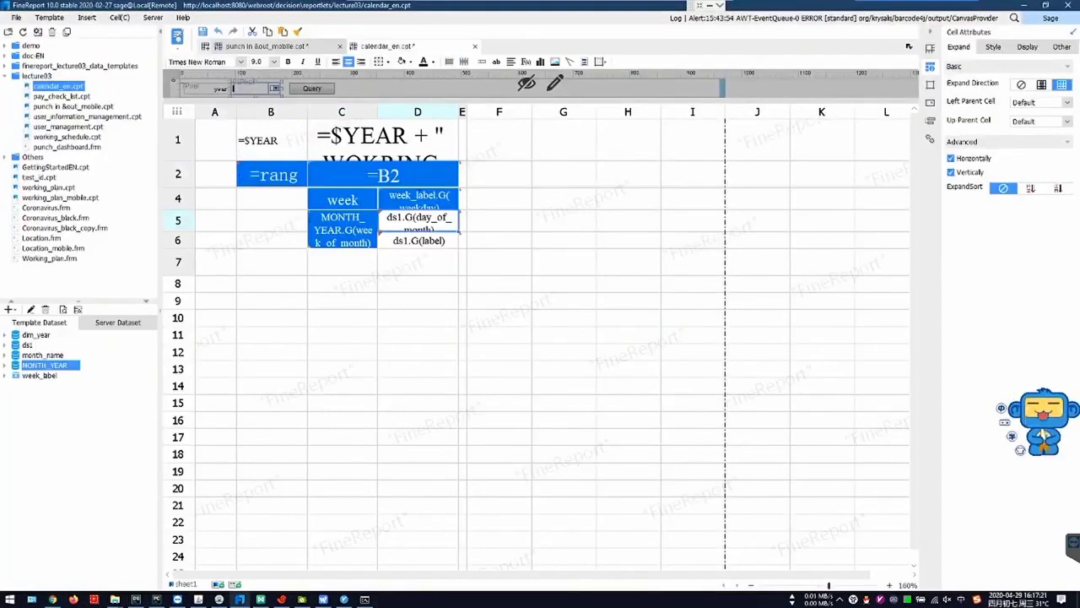
# - In the FineReport designer, preview the ds1 dataset query with YEAR 2010 and display its last columns
pyautogui.doubleClick(28, 345)
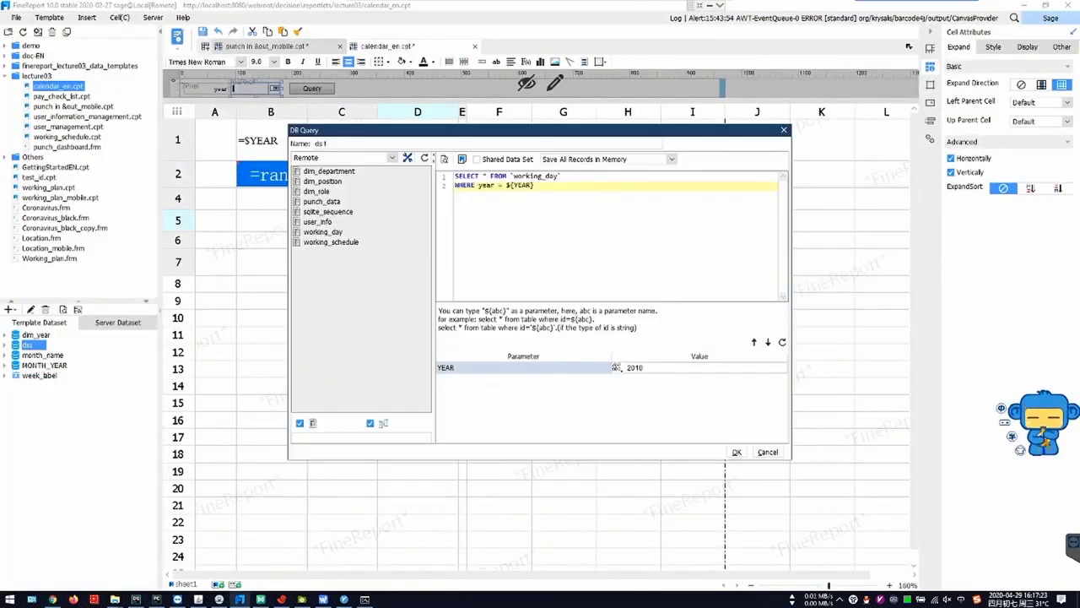
pyautogui.click(444, 160)
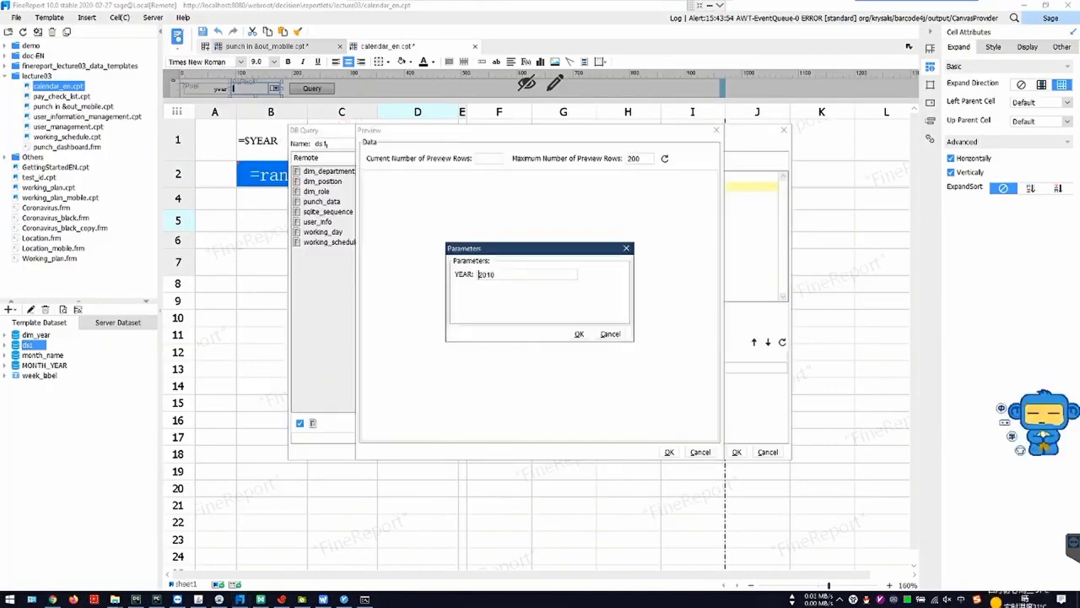
pyautogui.press('Return')
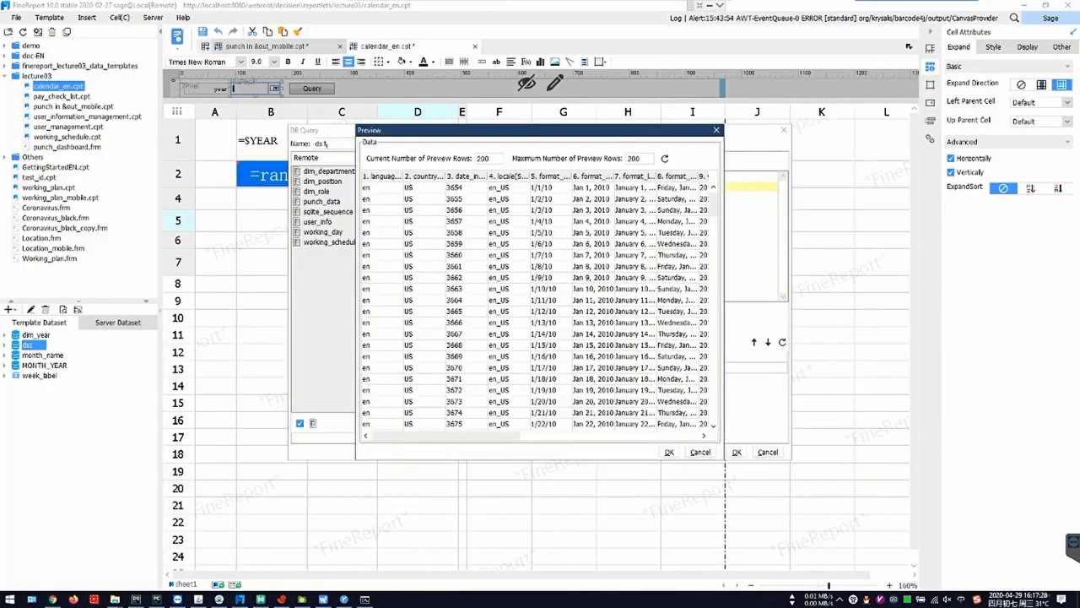
pyautogui.moveTo(506, 435); pyautogui.dragTo(687, 435)
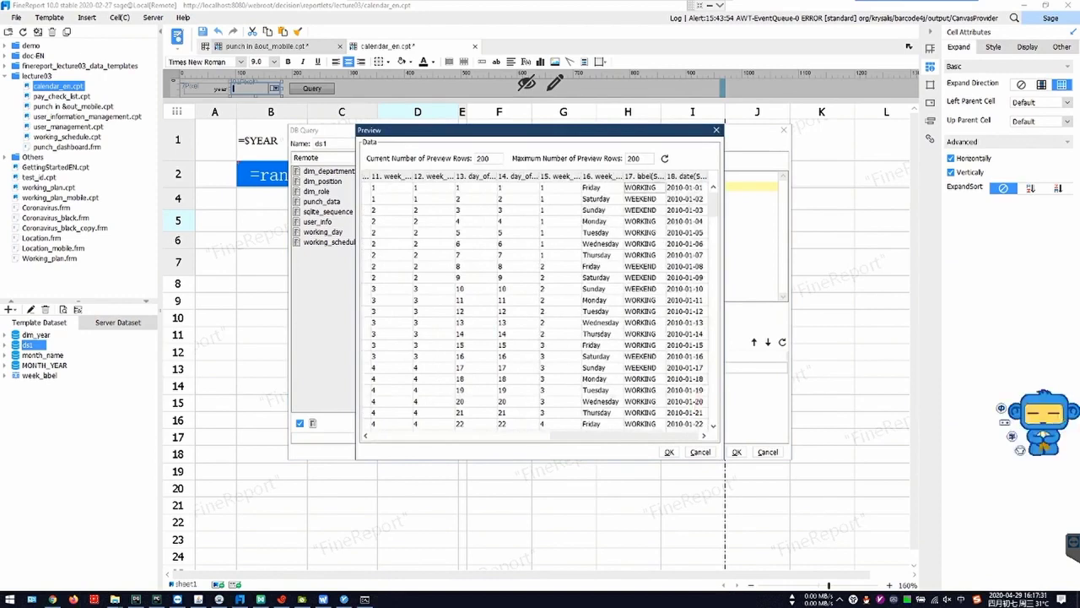
# - Widen the label and week_day_of_week preview columns, examine their values, and close the preview and the query
pyautogui.moveTo(666, 176); pyautogui.dragTo(678, 176)
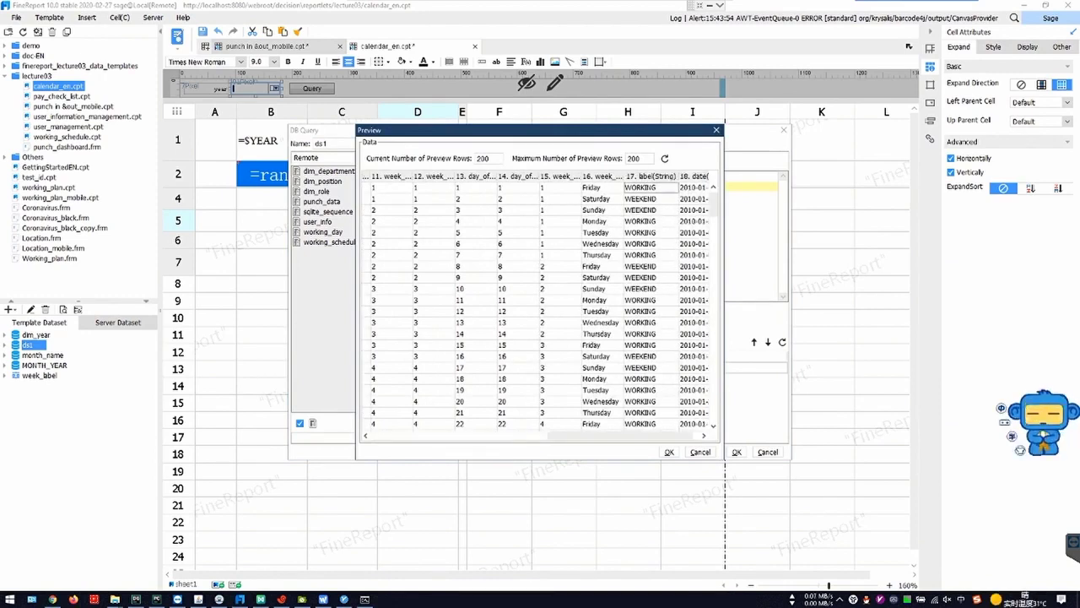
pyautogui.click(643, 199)
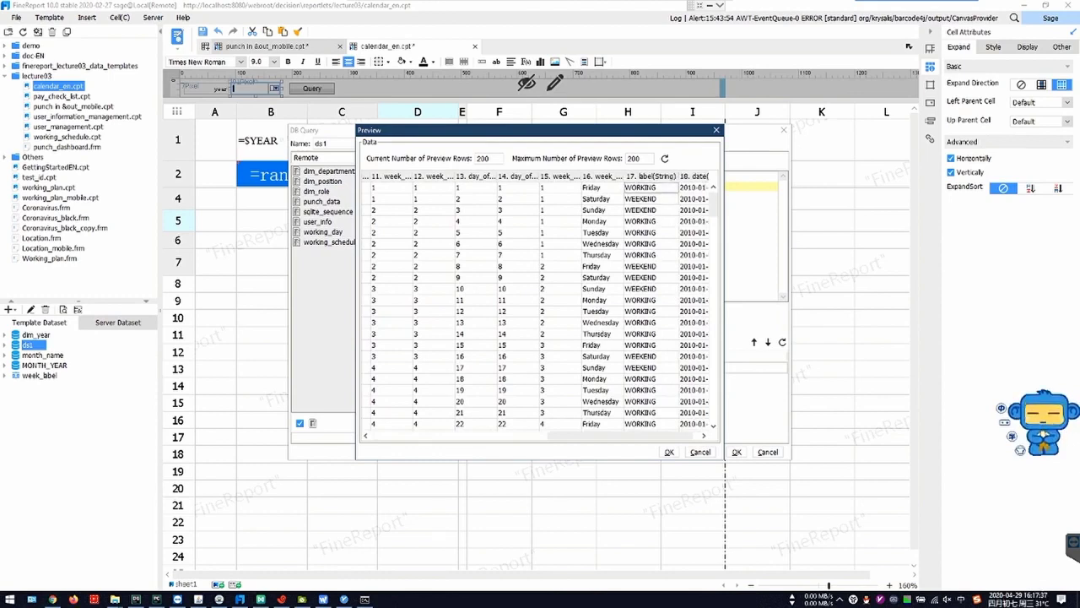
pyautogui.click(643, 199)
pyautogui.click(642, 210)
pyautogui.click(643, 187)
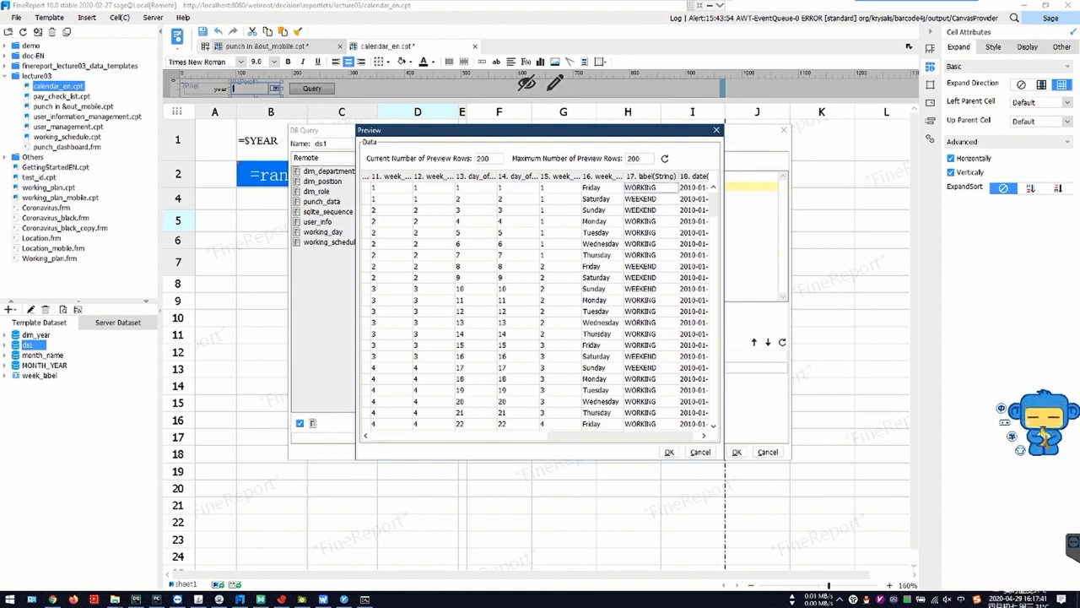
pyautogui.press('Left')
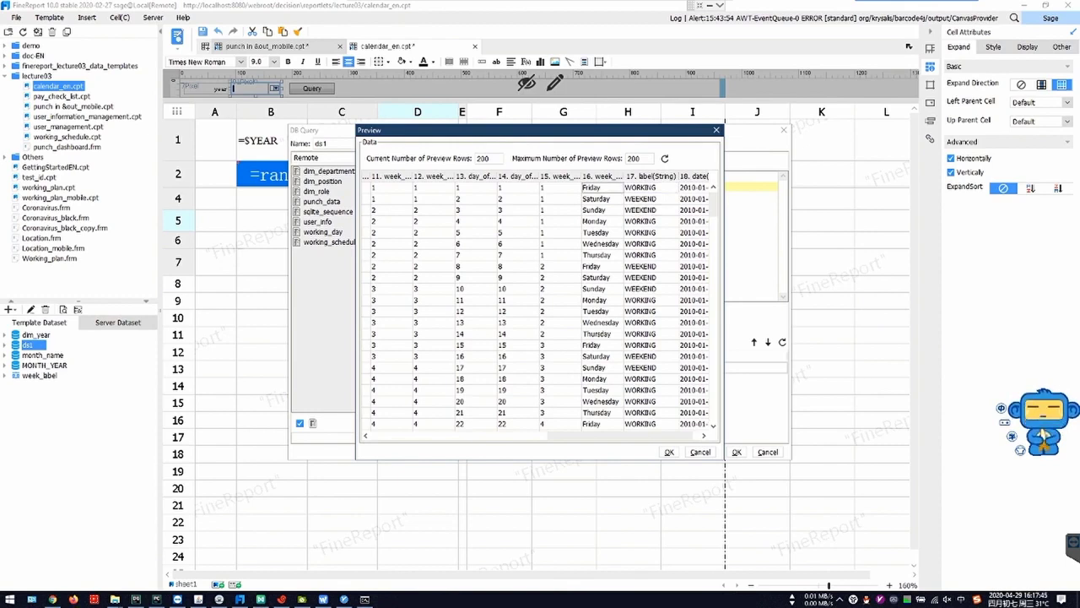
pyautogui.moveTo(623, 177); pyautogui.dragTo(647, 176)
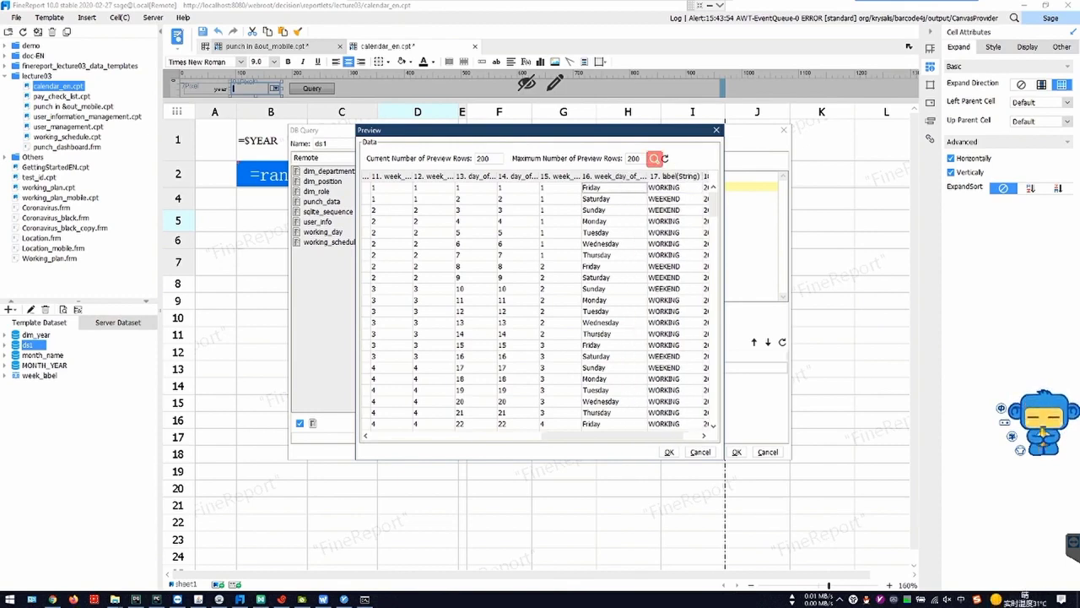
pyautogui.press('Escape')
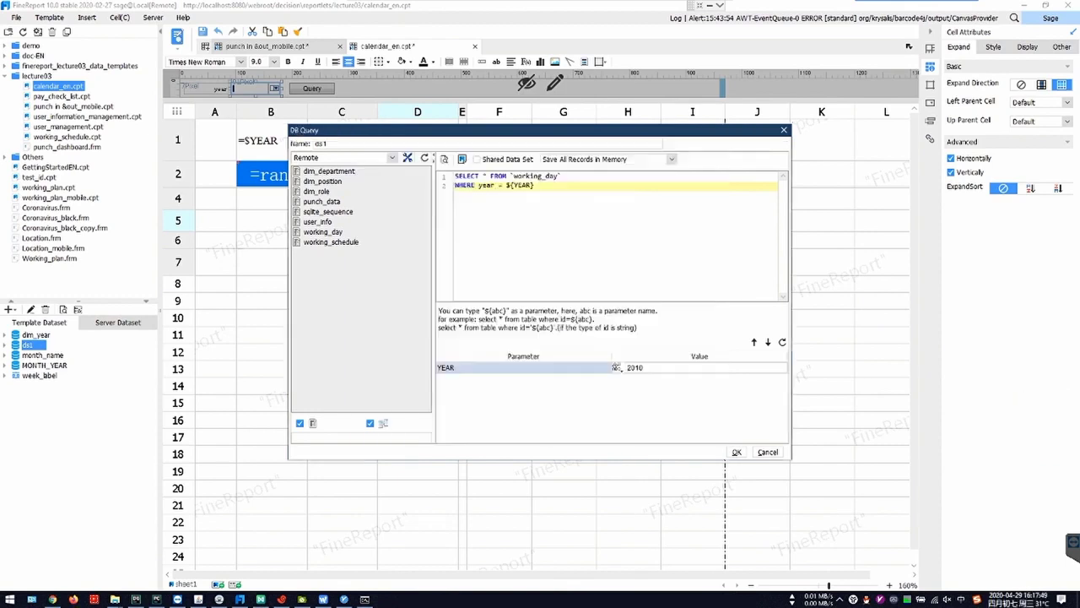
pyautogui.click(768, 451)
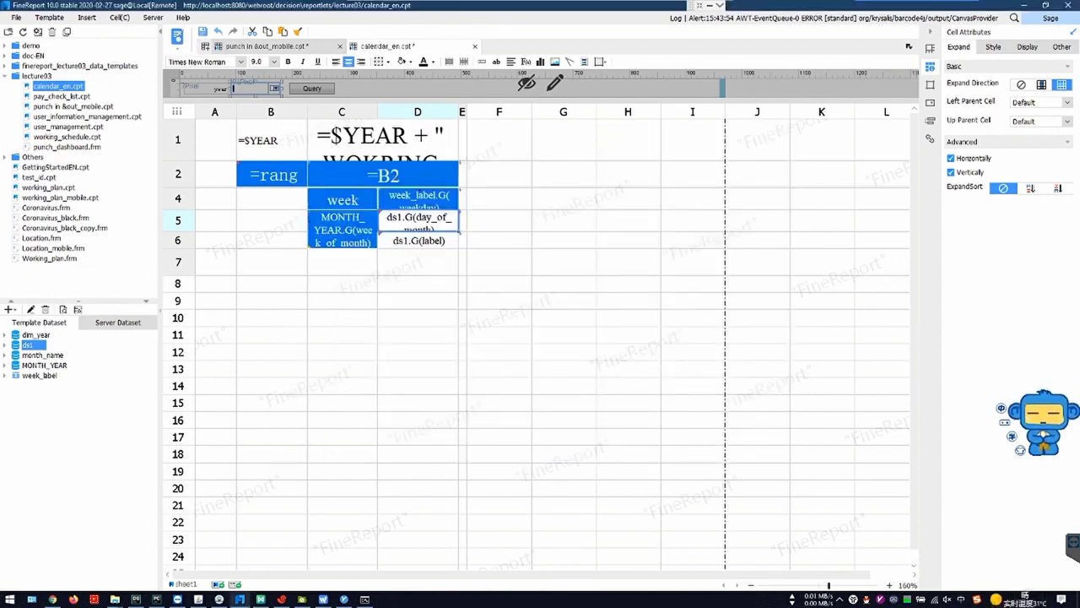
# - Compare the data column settings of day_of_month cell D5 and label cell D6 with the days in the published calendar
pyautogui.click(930, 48)
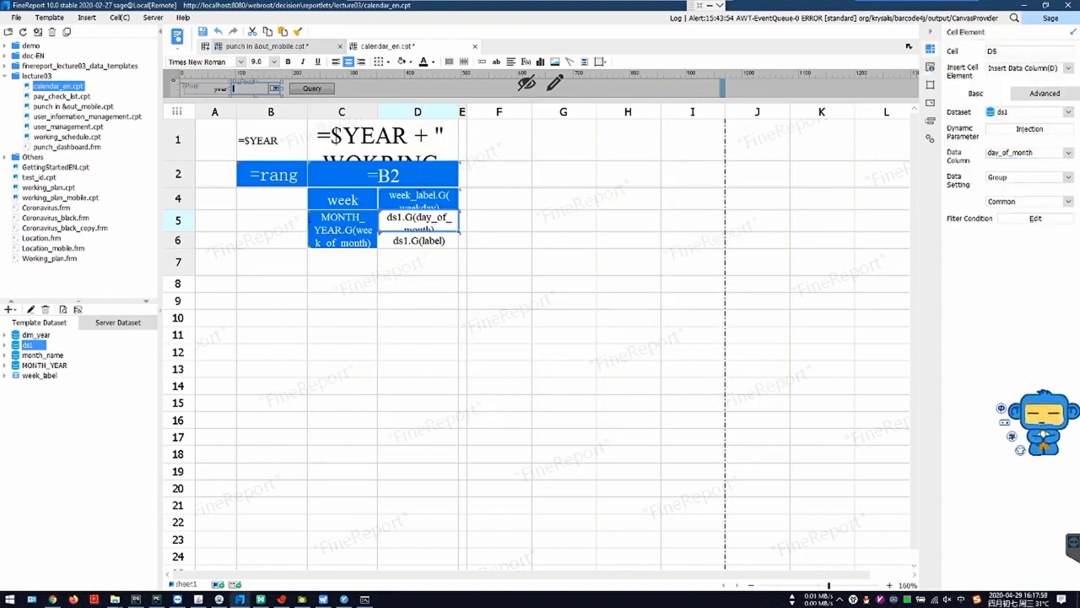
pyautogui.hotkey('alt', 'Tab')
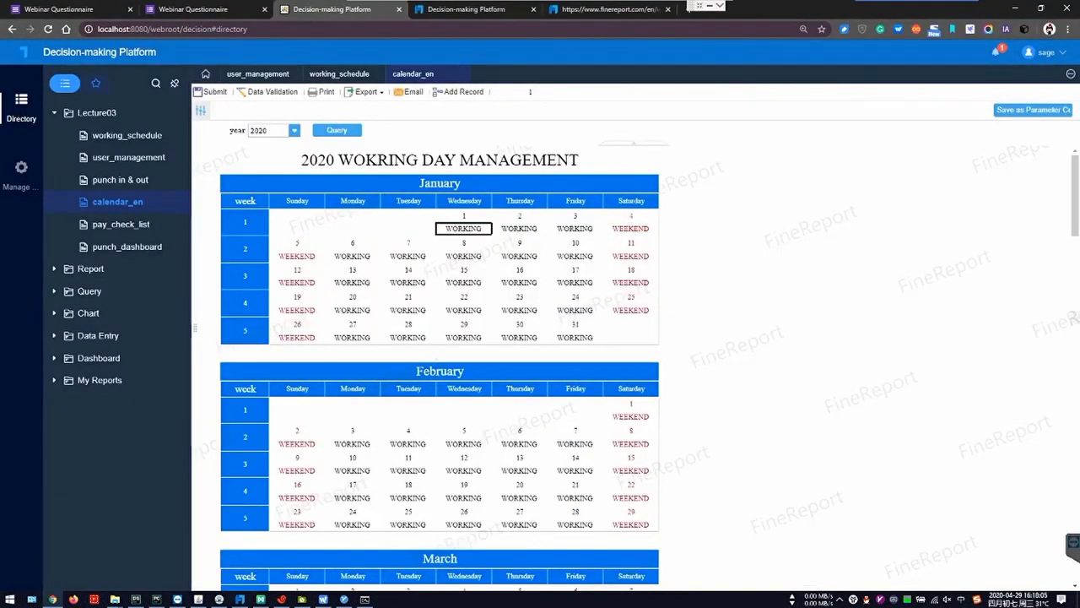
pyautogui.hotkey('alt', 'Tab')
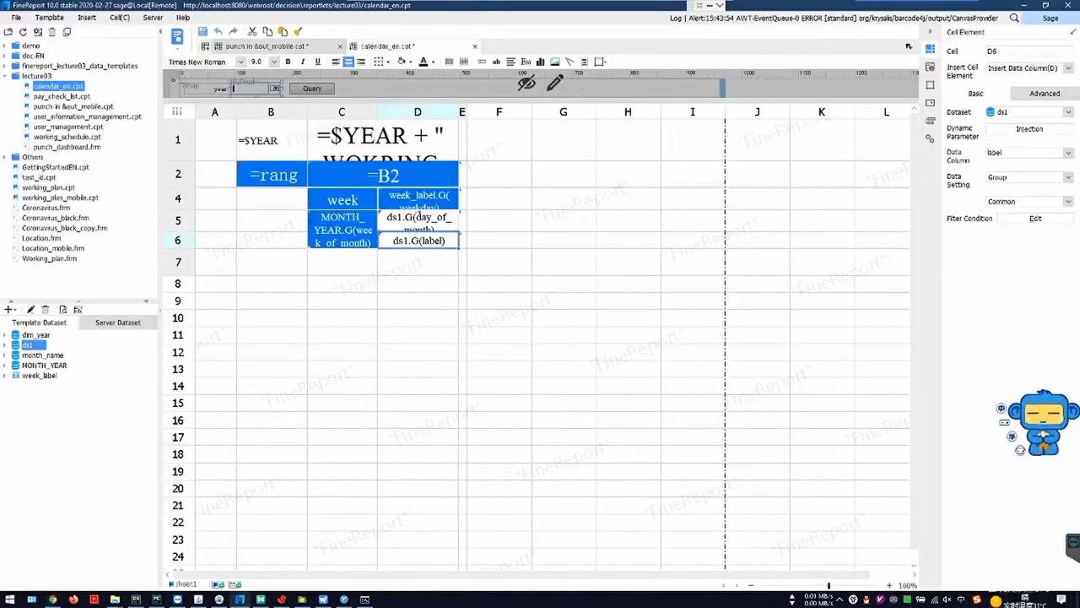
pyautogui.hotkey('alt', 'Tab')
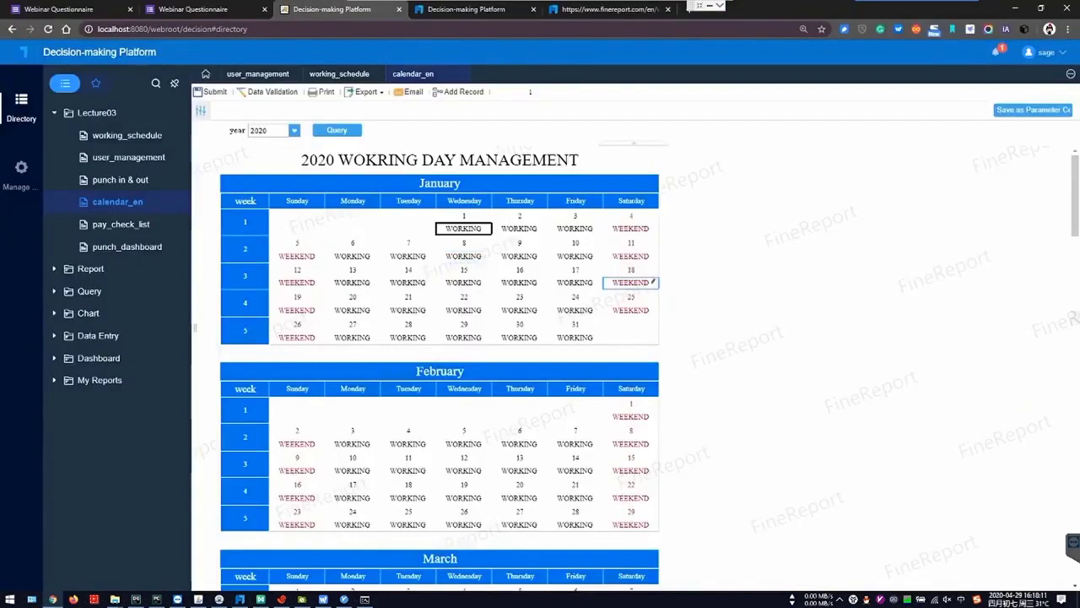
pyautogui.scroll(-1, 519, 283)
pyautogui.scroll(1, 463, 228)
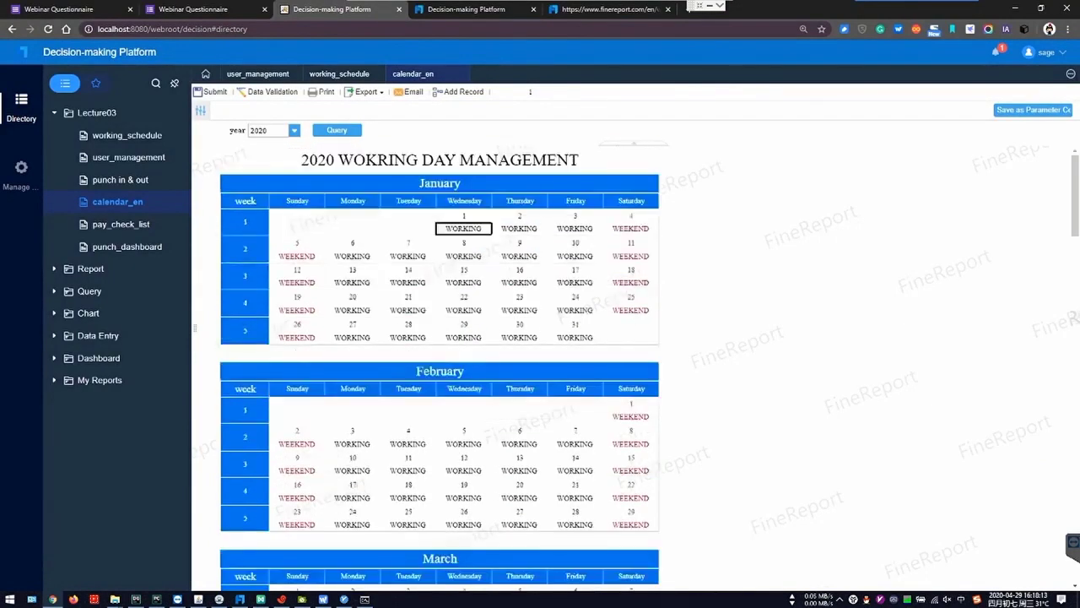
pyautogui.hotkey('alt', 'Tab')
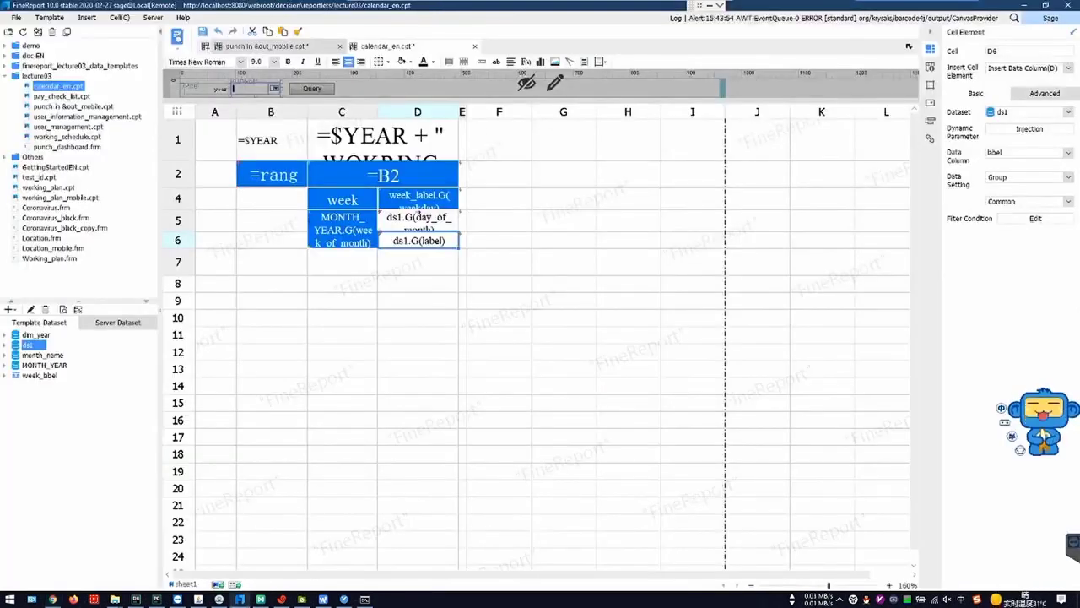
# - Examine the expansion and parent cell settings of cells C5, D5 and D4 in the template
pyautogui.click(930, 67)
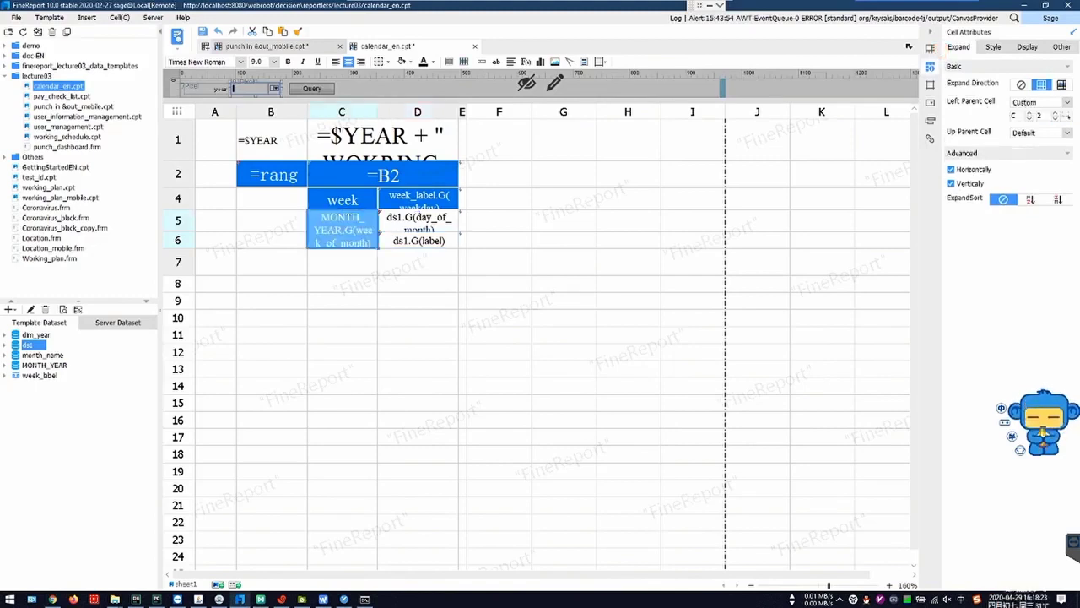
pyautogui.click(417, 217)
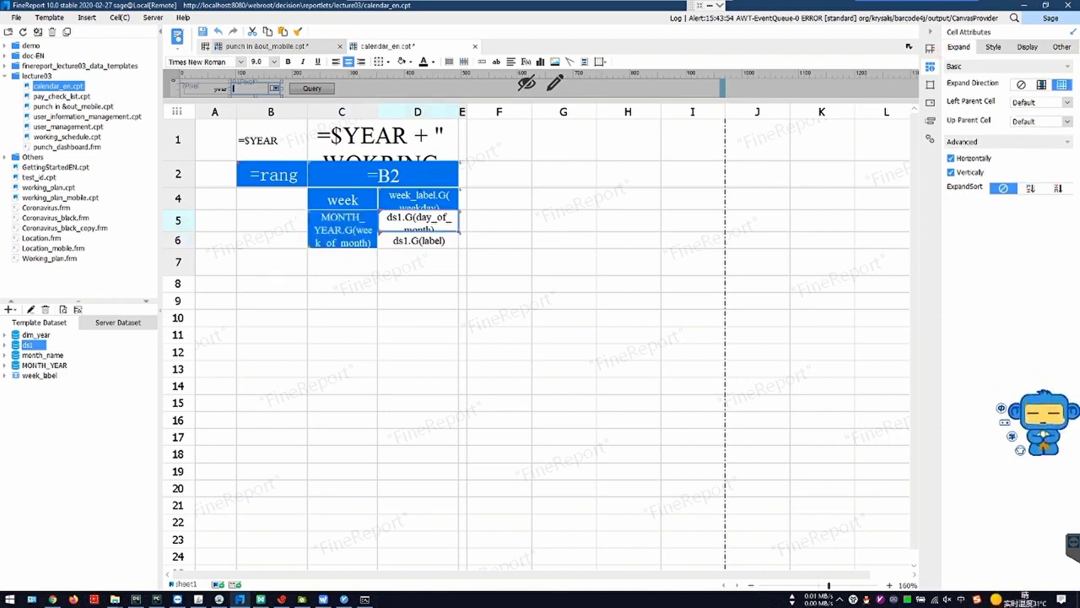
pyautogui.click(419, 199)
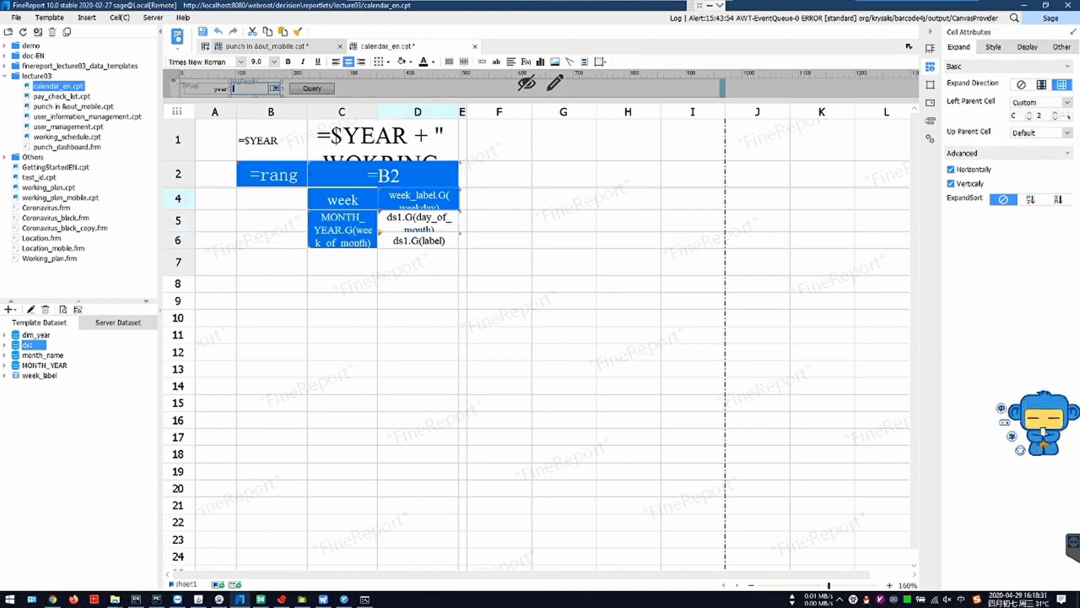
# - Open the data column filter of day_of_month cell D5, uncover the template cells, and examine its week_day_of_week and week_of_month conditions
pyautogui.click(418, 221)
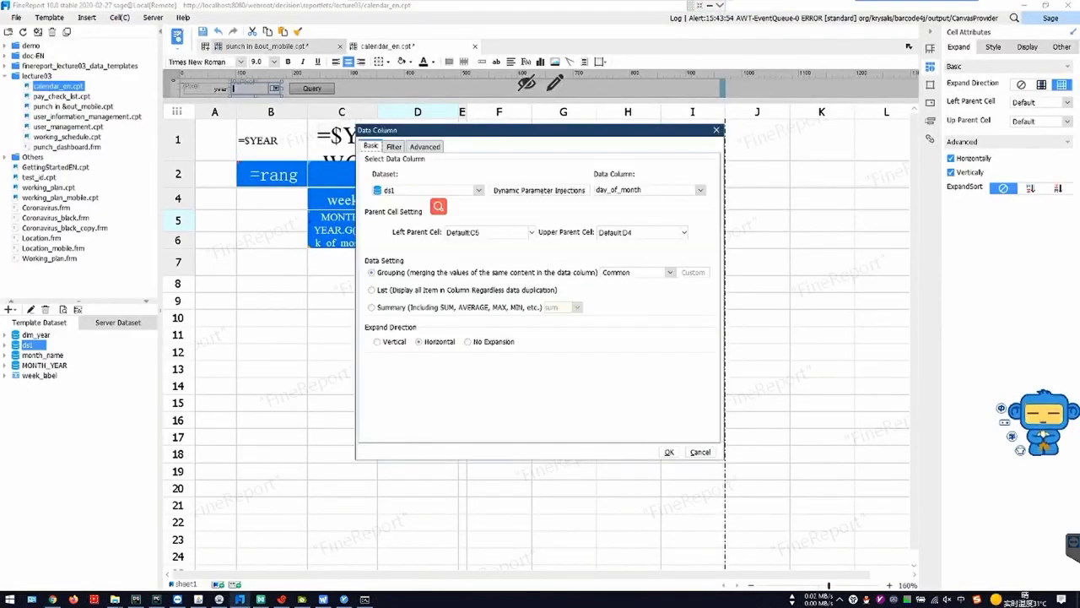
pyautogui.click(393, 146)
pyautogui.moveTo(505, 134); pyautogui.dragTo(681, 118)
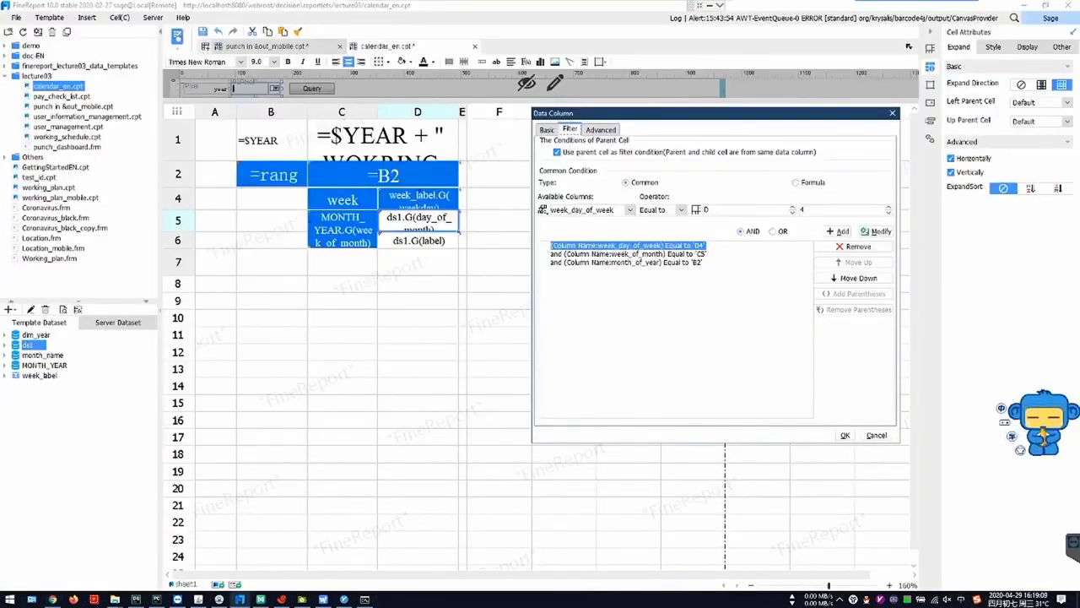
pyautogui.click(629, 254)
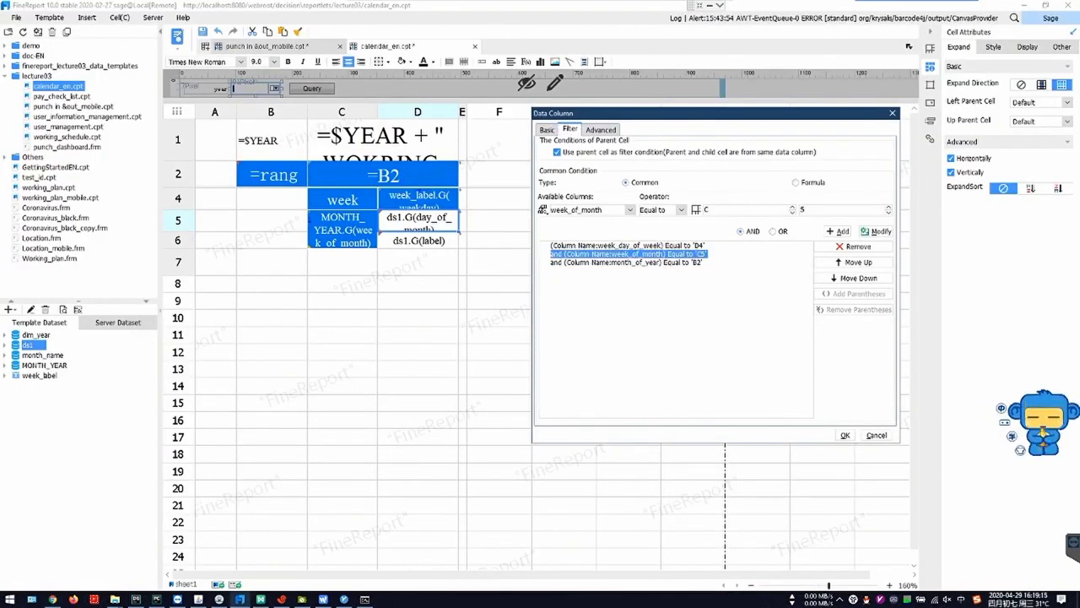
# - Compare D5's week_of_month and month_of_year filter conditions with the week rows and month blocks in the published calendar
pyautogui.hotkey('alt', 'Tab')
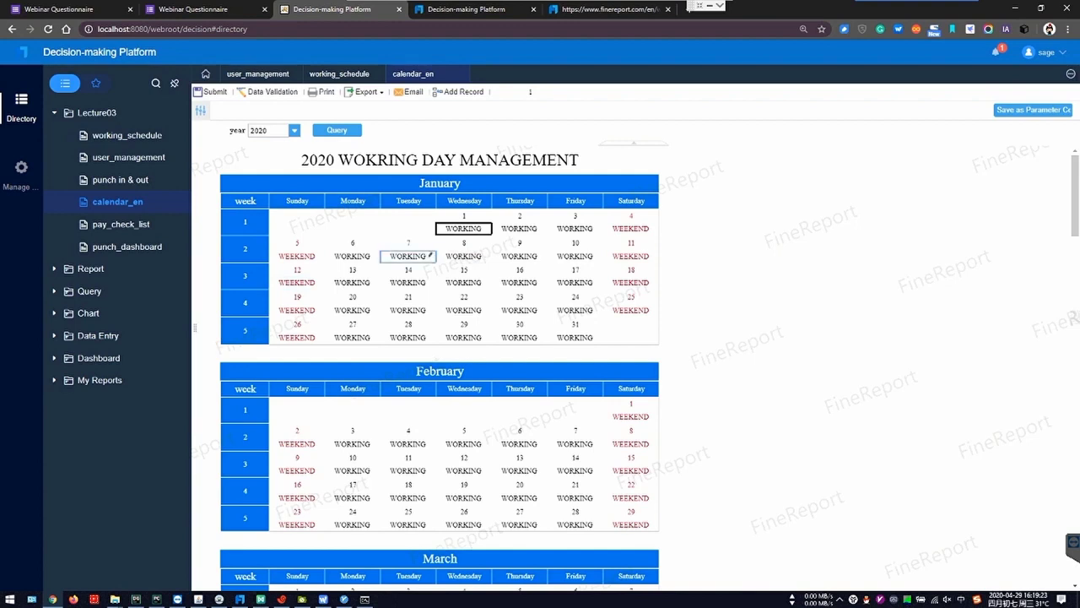
pyautogui.hotkey('alt', 'Tab')
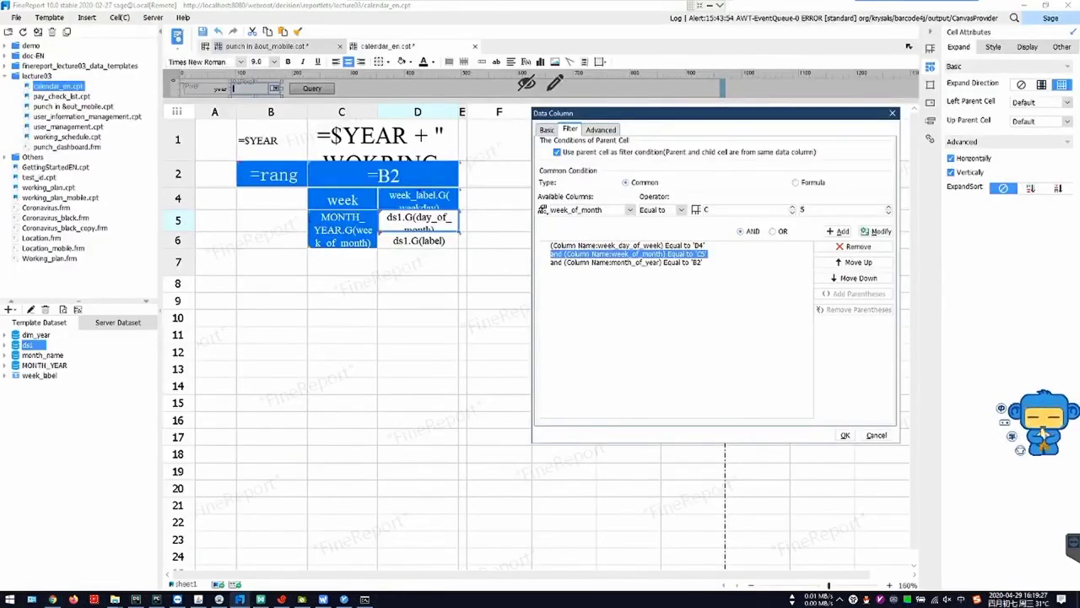
pyautogui.hotkey('alt', 'Tab')
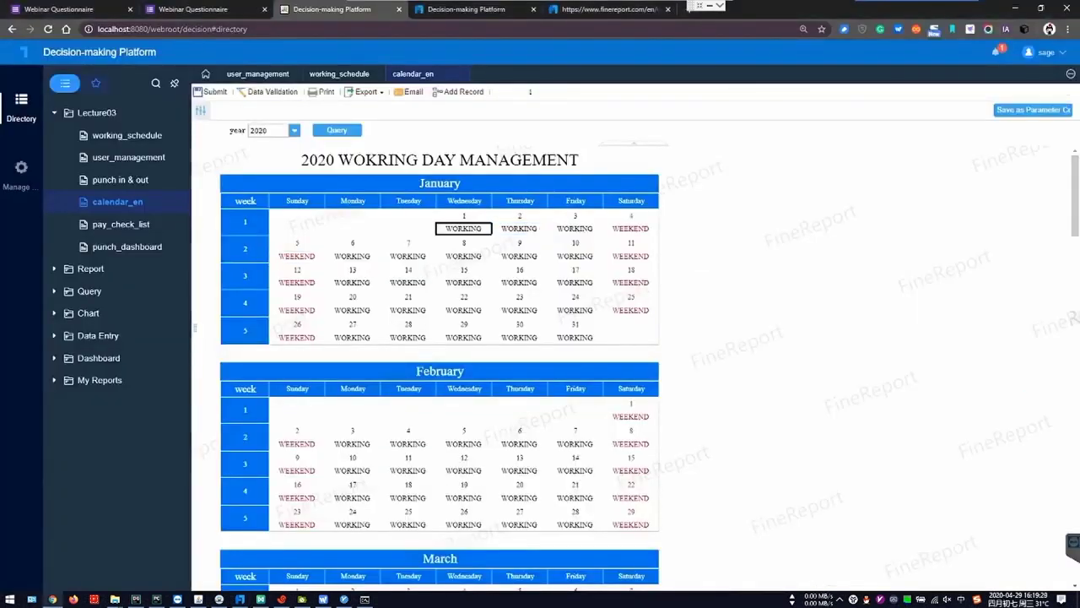
pyautogui.hotkey('alt', 'Tab')
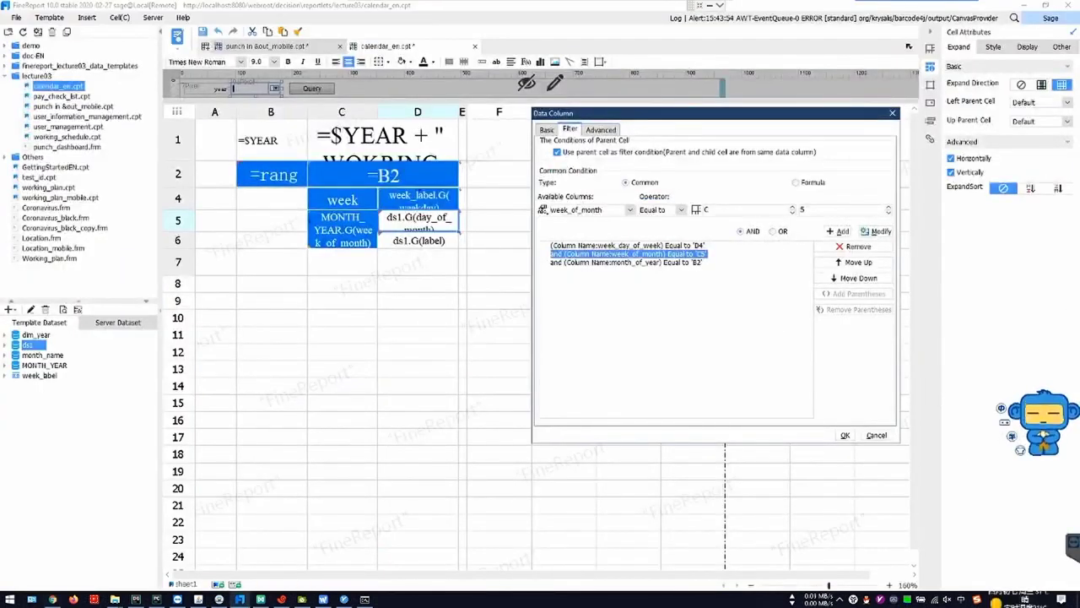
pyautogui.hotkey('alt', 'Tab')
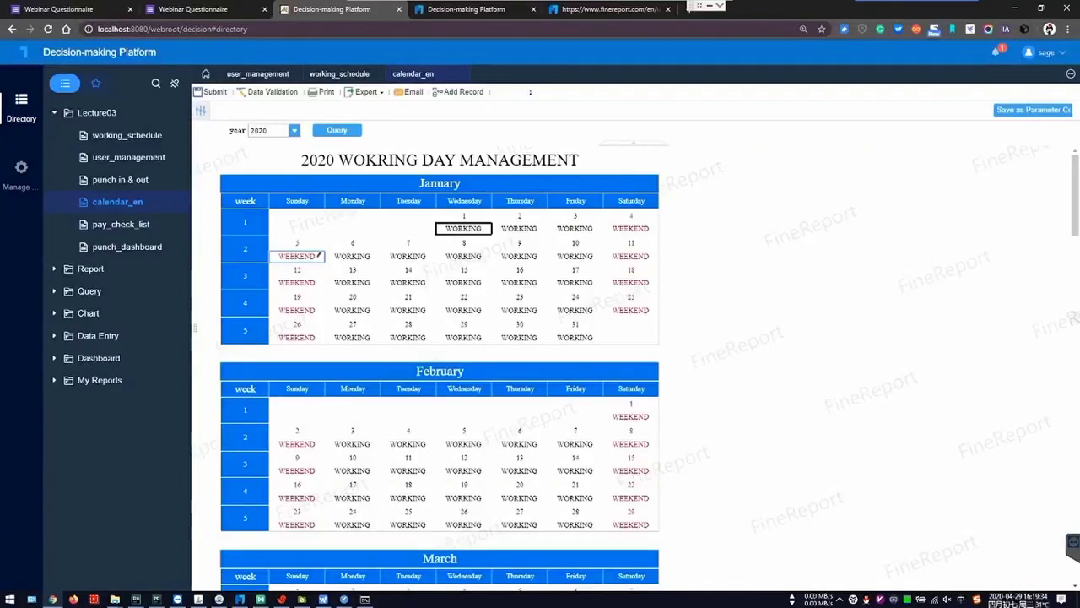
pyautogui.hotkey('alt', 'Tab')
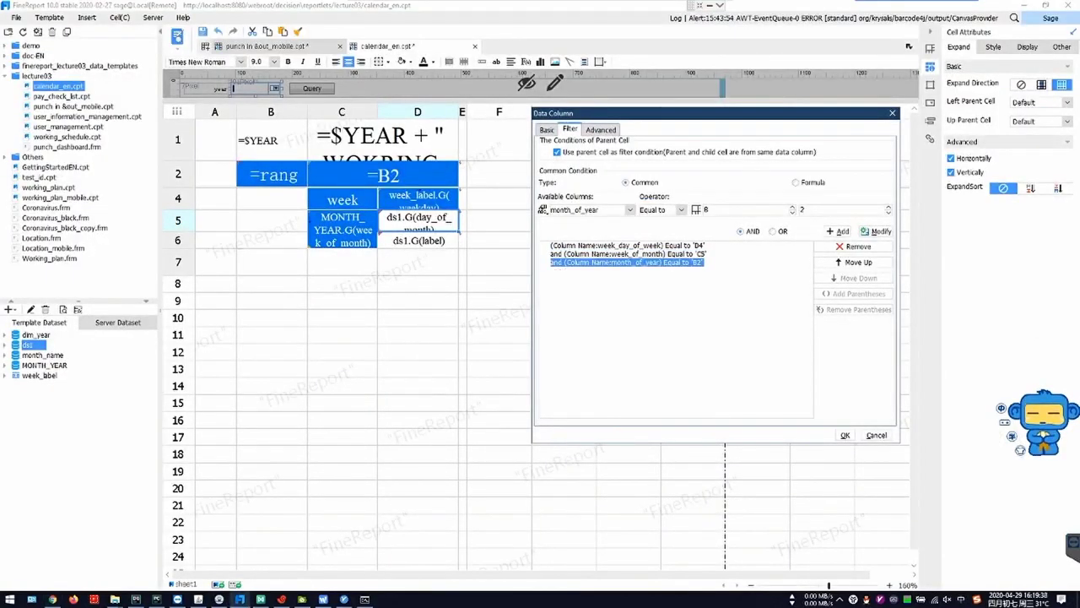
pyautogui.hotkey('alt', 'Tab')
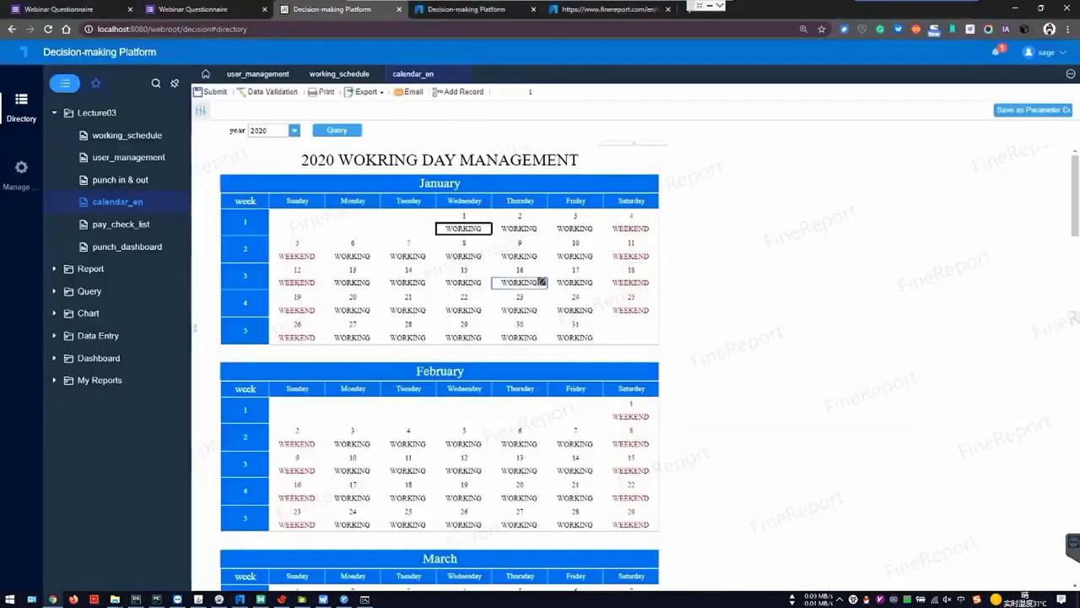
pyautogui.hotkey('alt', 'Tab')
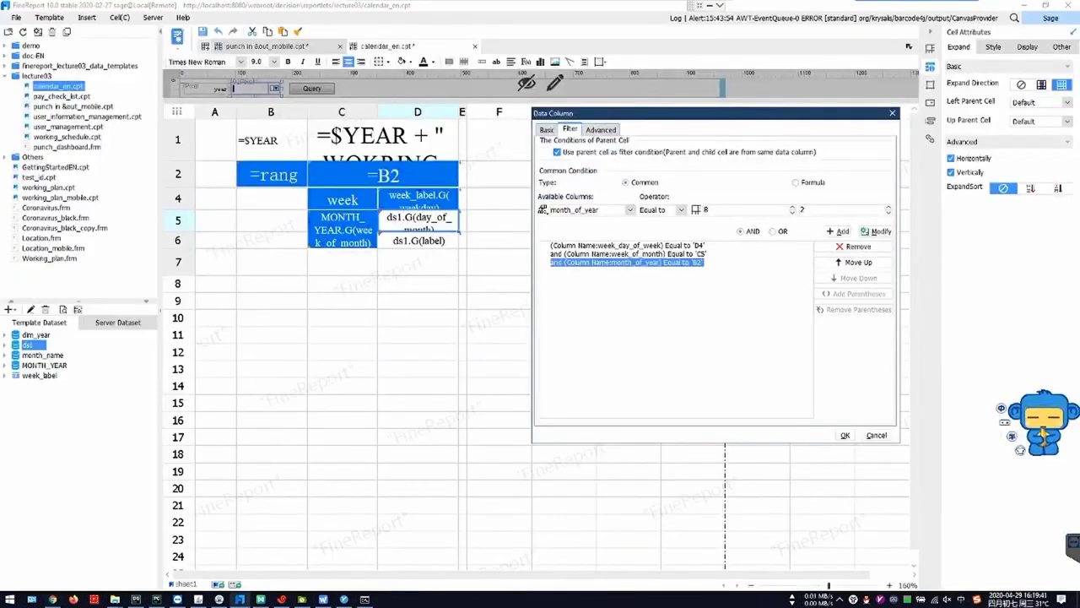
pyautogui.hotkey('alt', 'Tab')
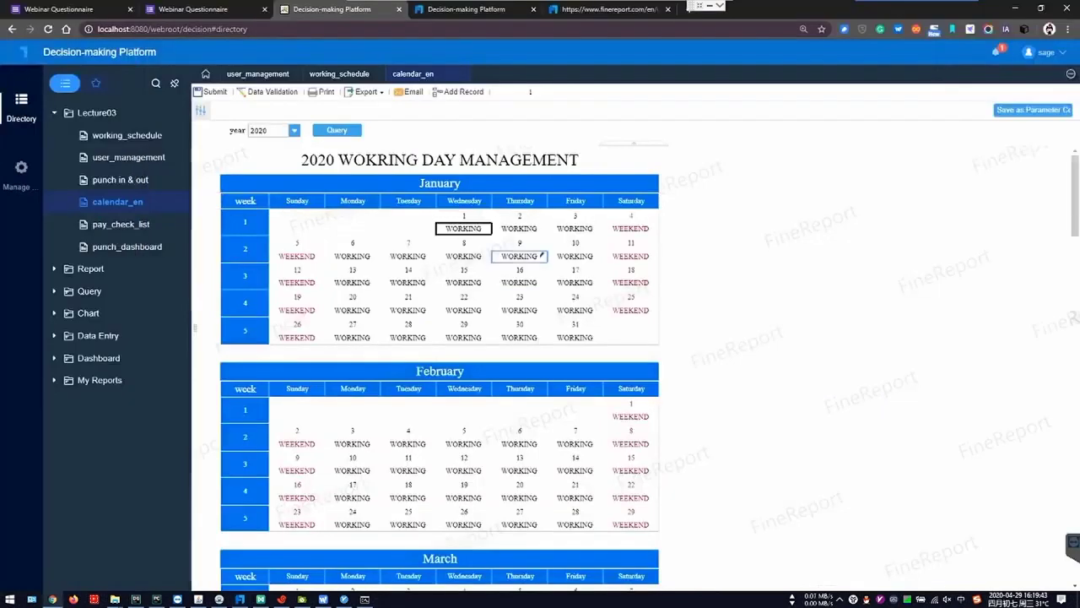
# - Compare D5's filter conditions in the template with January 9 in the published calendar
pyautogui.click(520, 243)
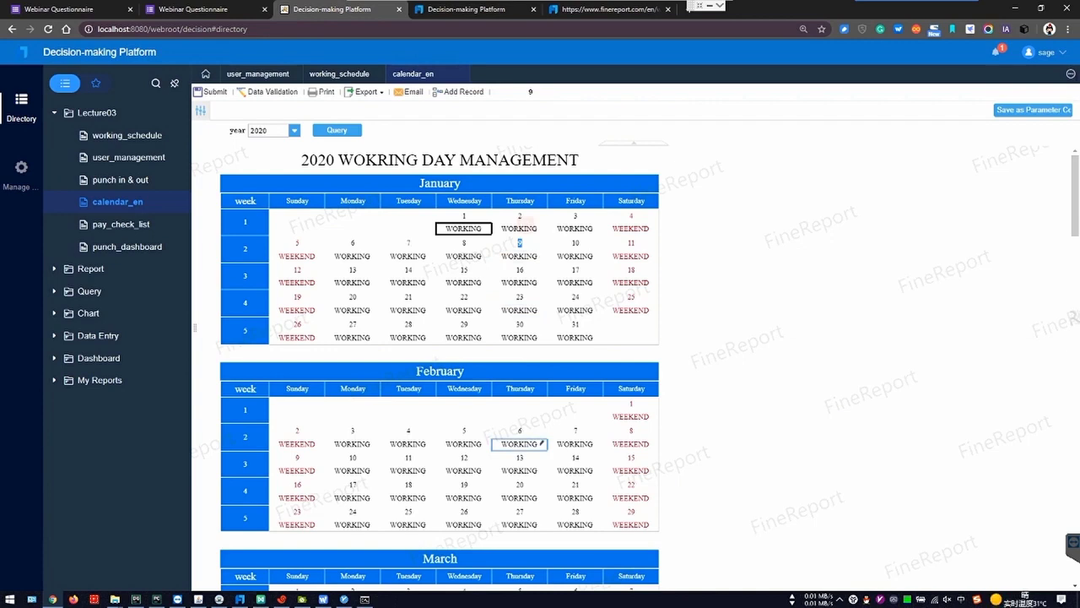
pyautogui.hotkey('alt', 'Tab')
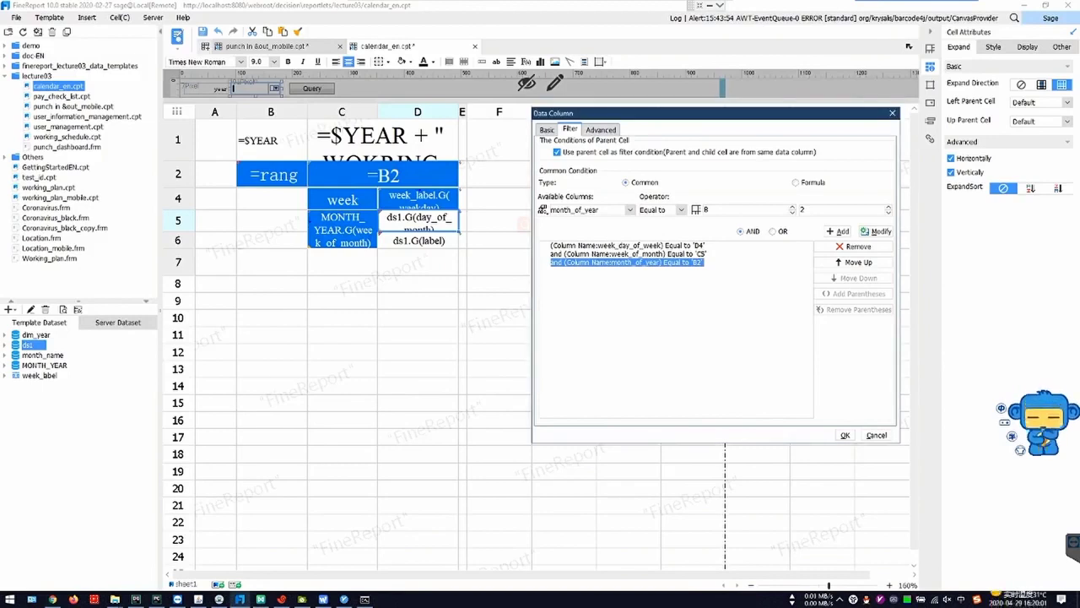
pyautogui.hotkey('alt', 'Tab')
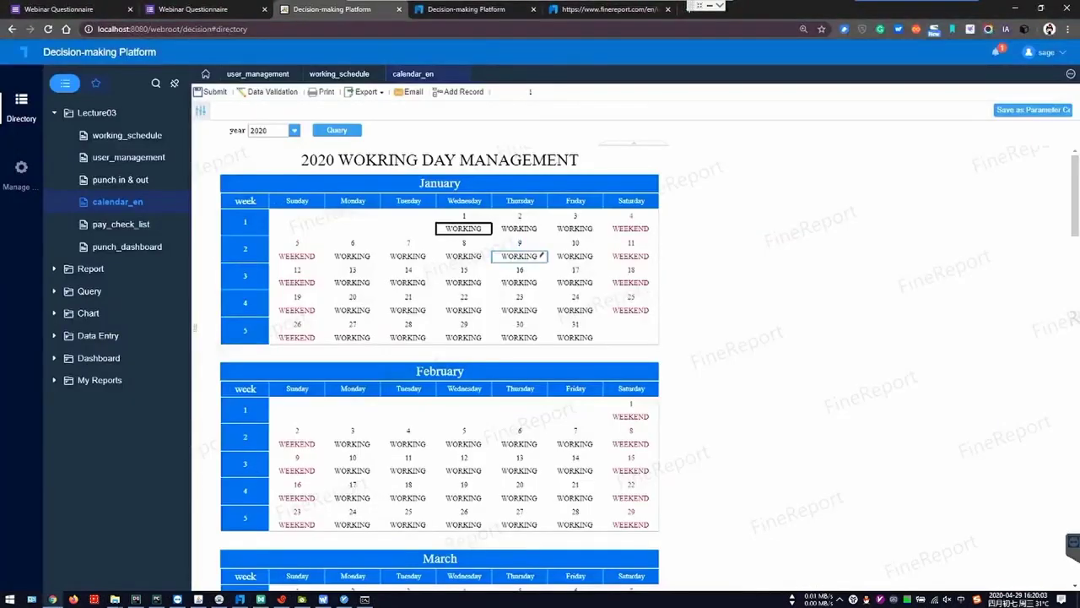
# - Examine the basic data column settings and the filter of label cell D6 in the FineReport template
pyautogui.hotkey('alt', 'Tab')
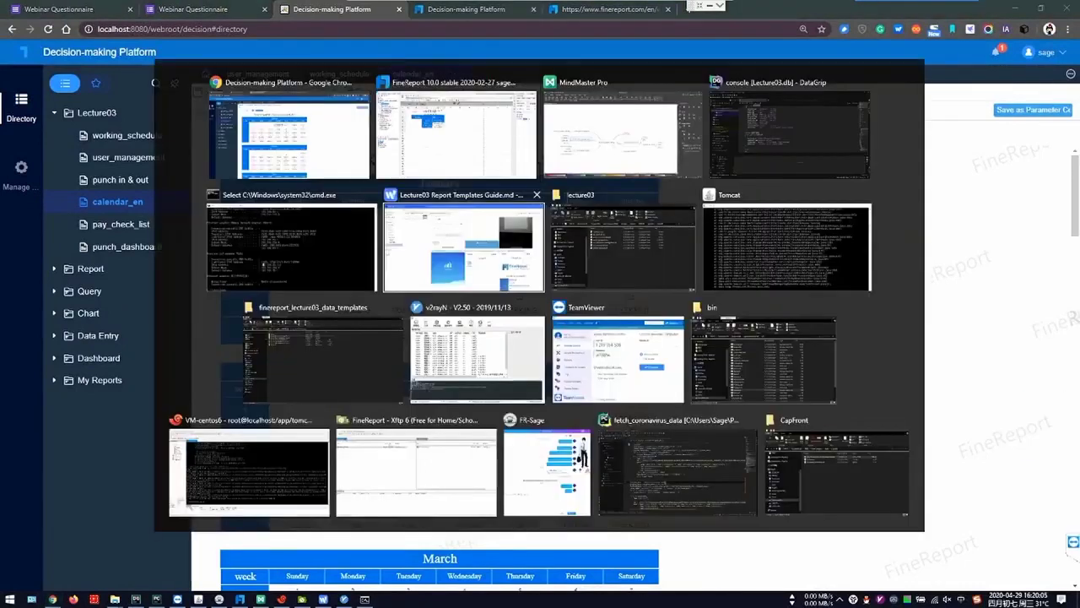
pyautogui.doubleClick(418, 241)
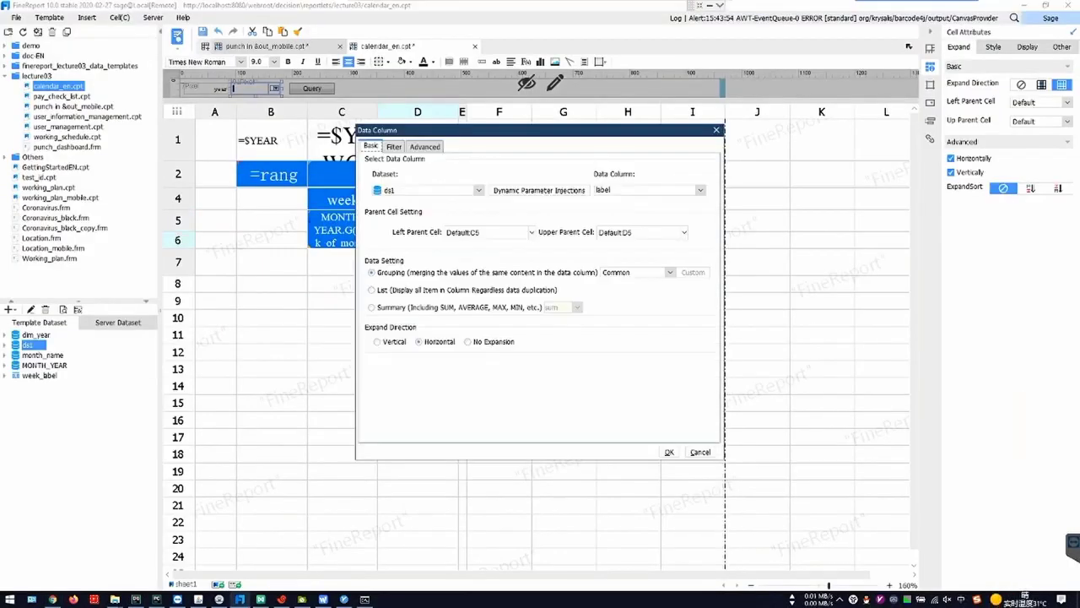
pyautogui.click(393, 145)
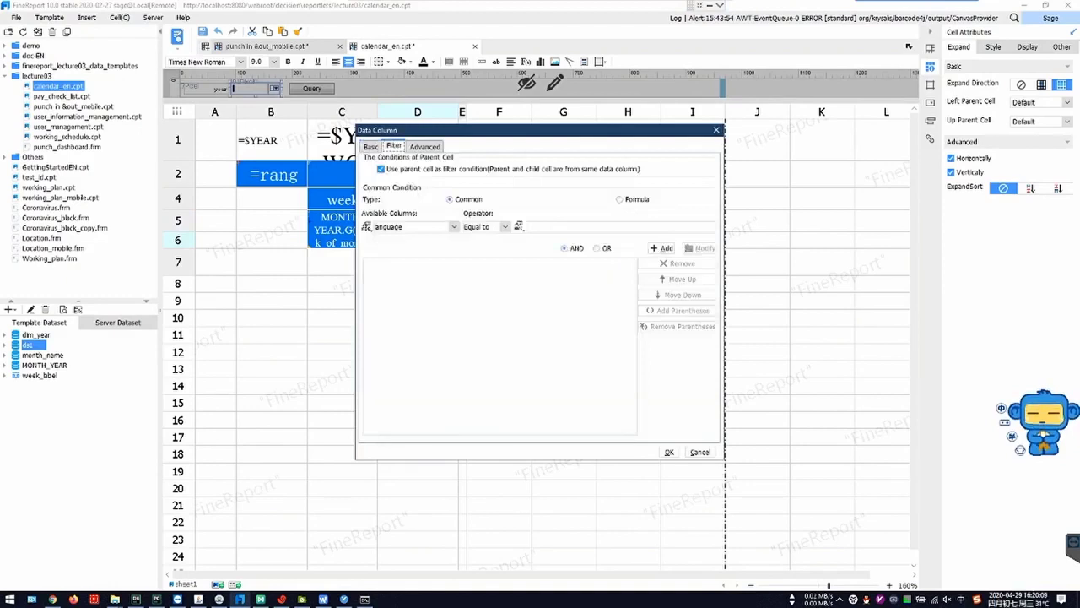
pyautogui.click(716, 129)
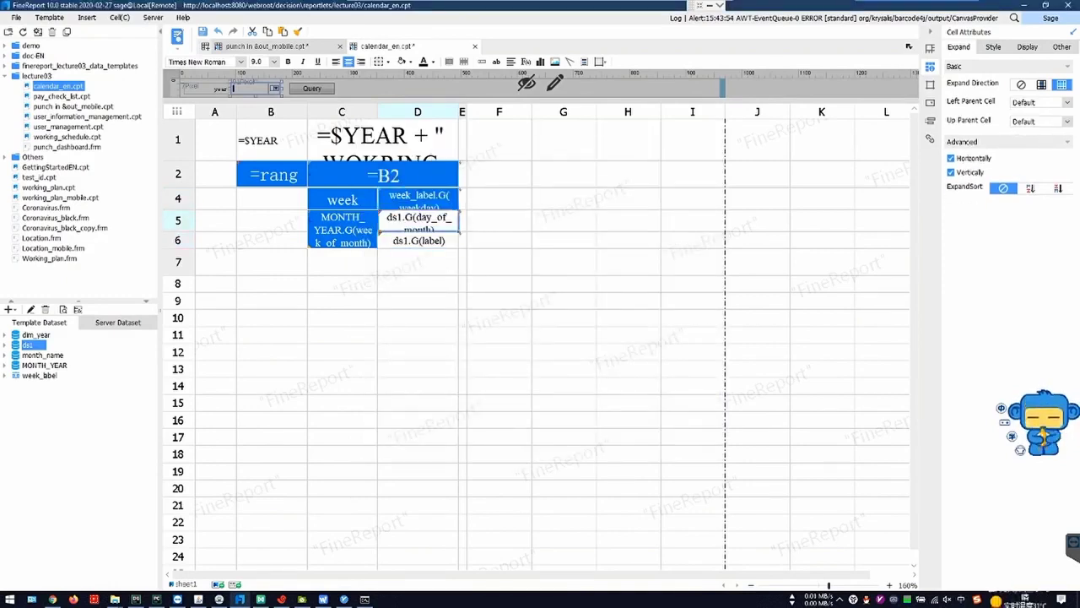
# - Compare template cells C5, D5 and D6 with the week, day and label cells in the published calendar
pyautogui.click(358, 222)
pyautogui.click(415, 220)
pyautogui.click(358, 225)
pyautogui.click(418, 240)
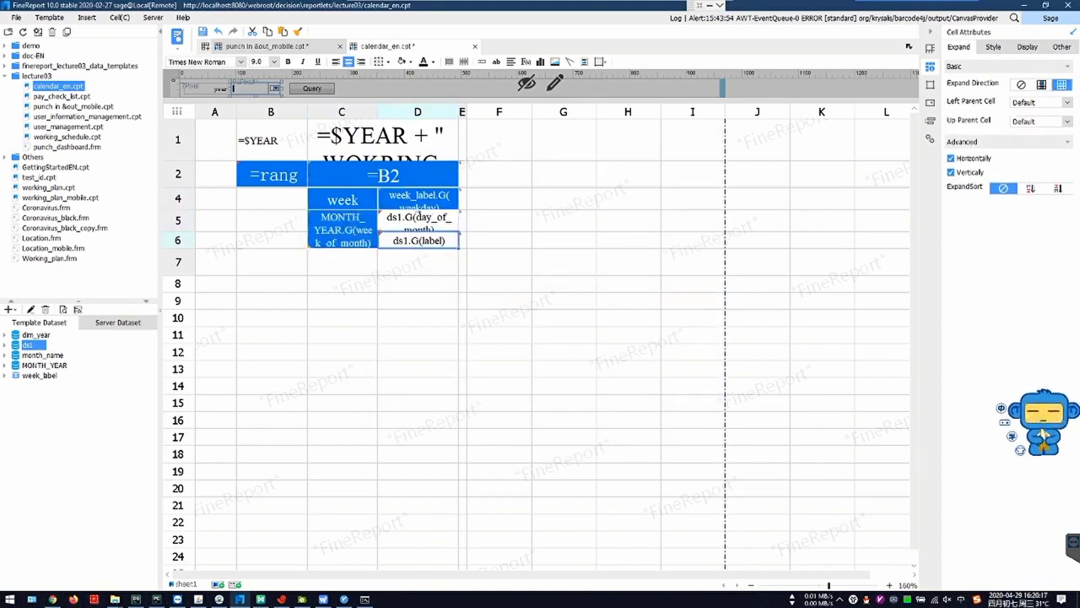
pyautogui.hotkey('alt', 'Tab')
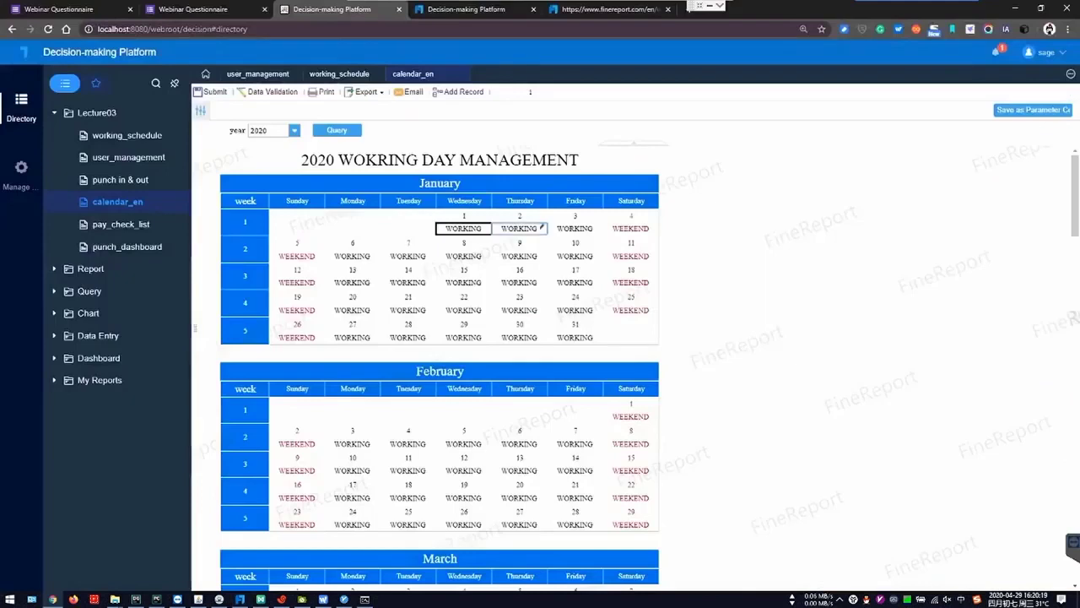
pyautogui.scroll(-2, 542, 226)
pyautogui.scroll(3, 439, 355)
# - In the template's data entry attributes, set the submission's database to Remote and its table to working_day
pyautogui.hotkey('alt', 'Tab')
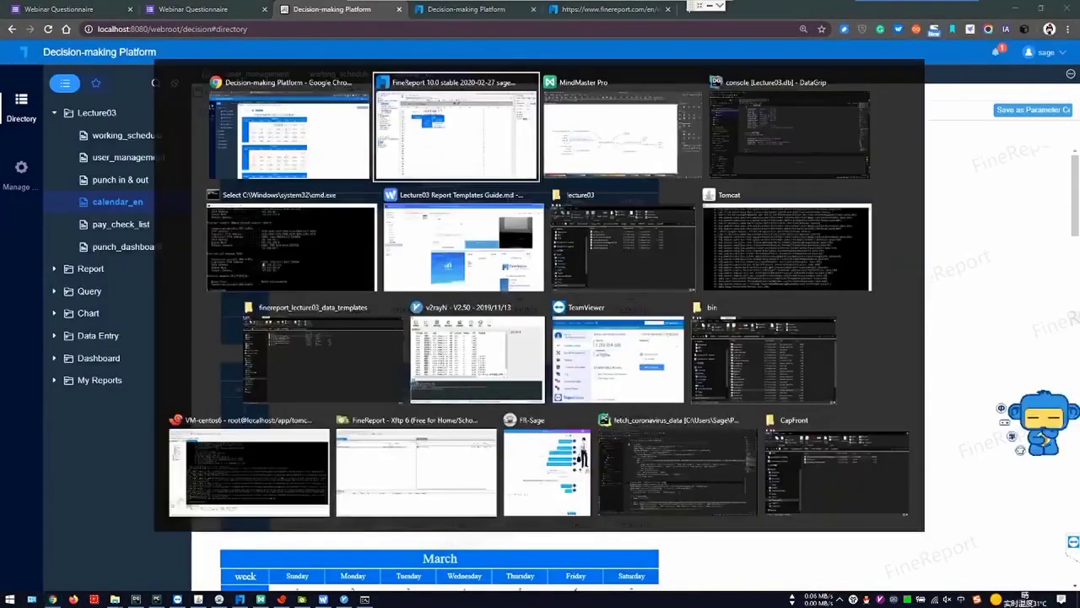
pyautogui.click(49, 18)
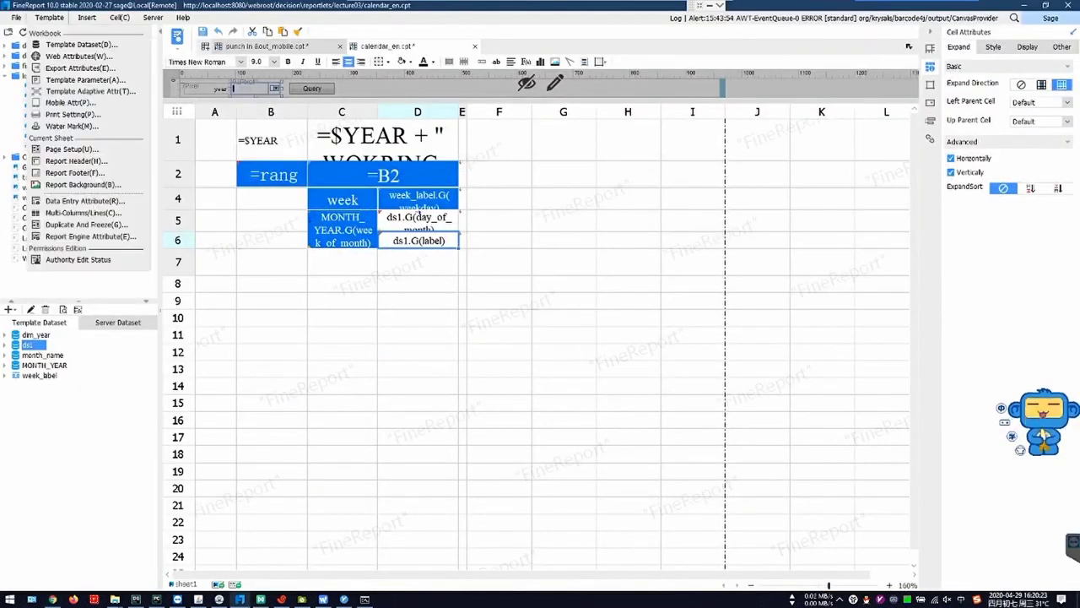
pyautogui.click(86, 201)
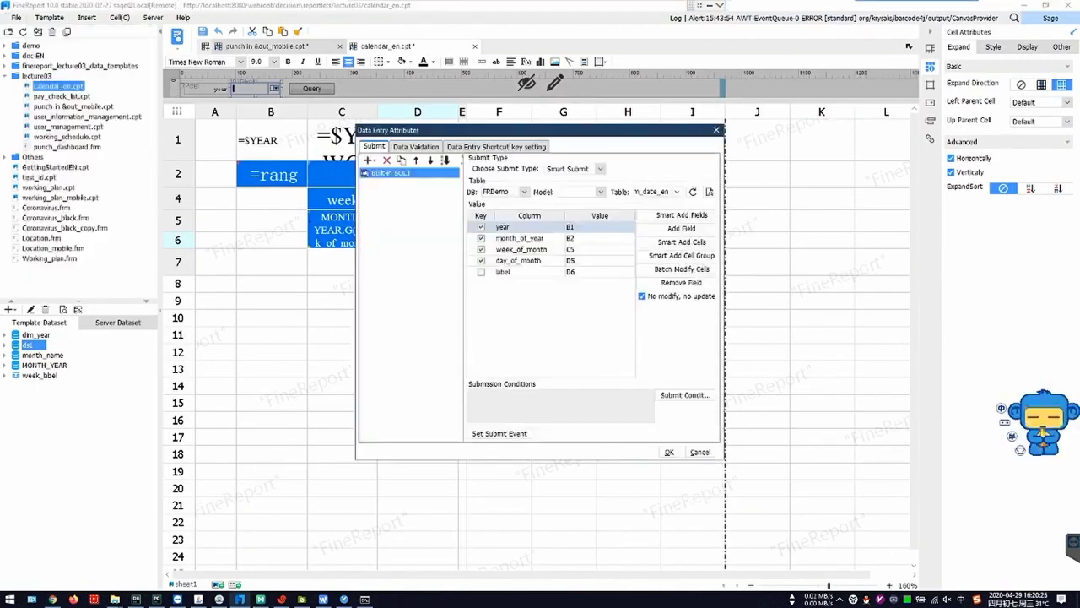
pyautogui.click(524, 191)
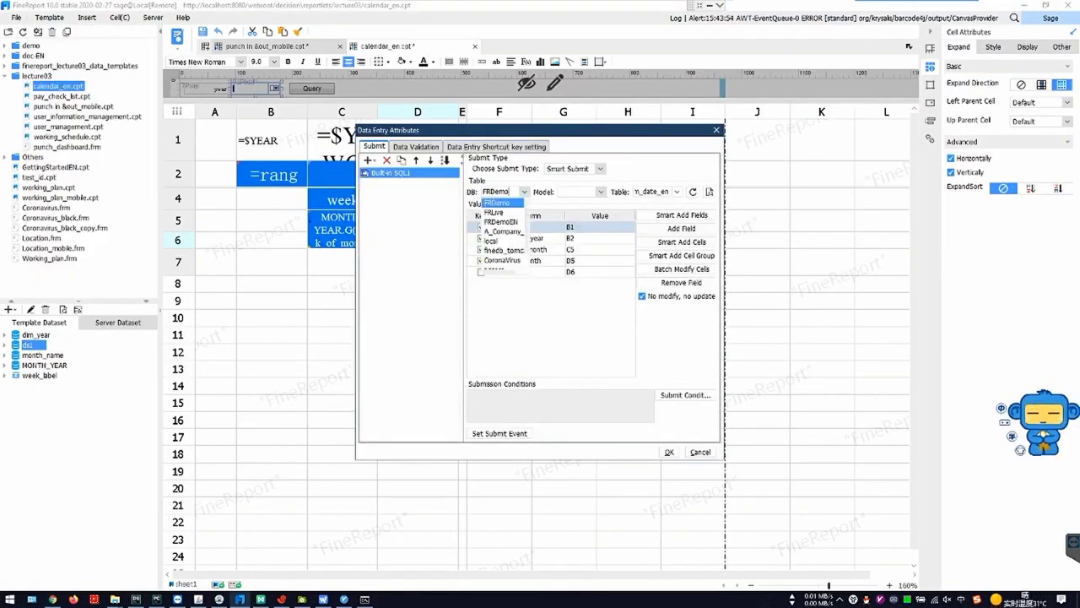
pyautogui.scroll(-1, 503, 244)
pyautogui.press('Return')
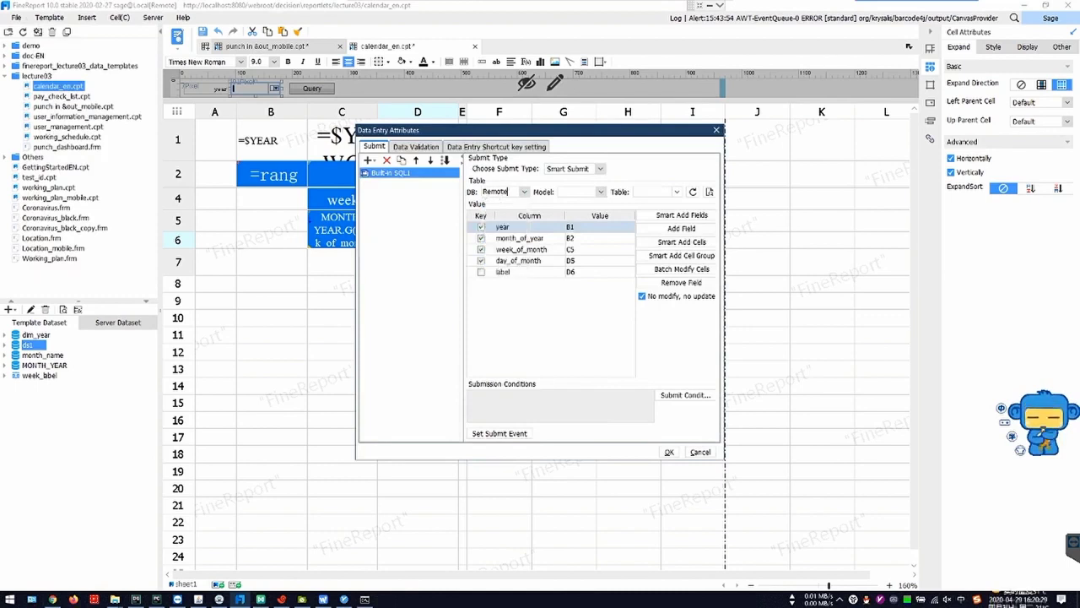
pyautogui.click(677, 192)
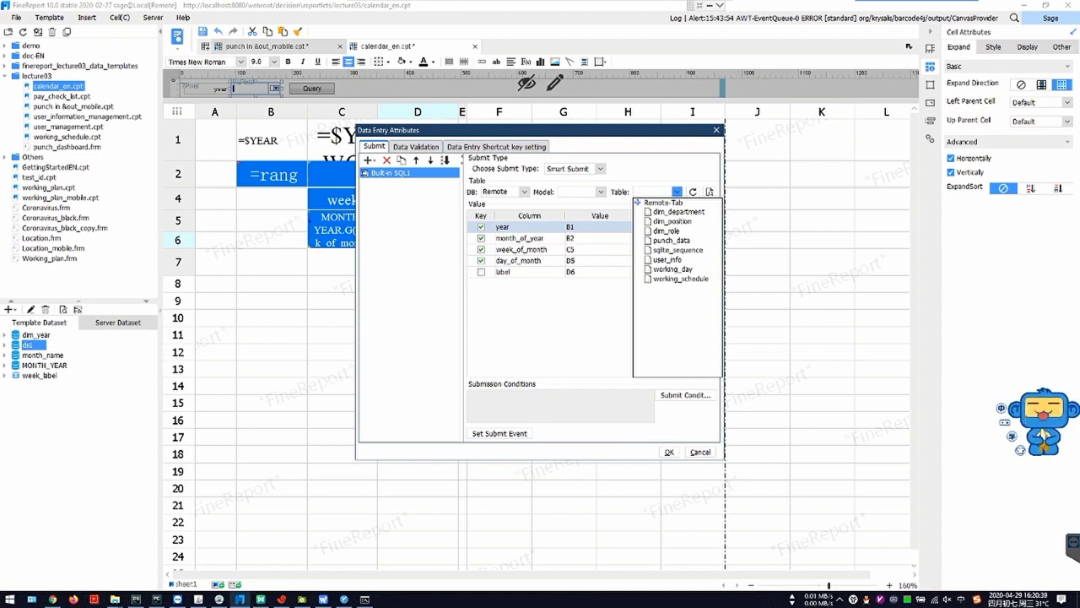
pyautogui.doubleClick(673, 270)
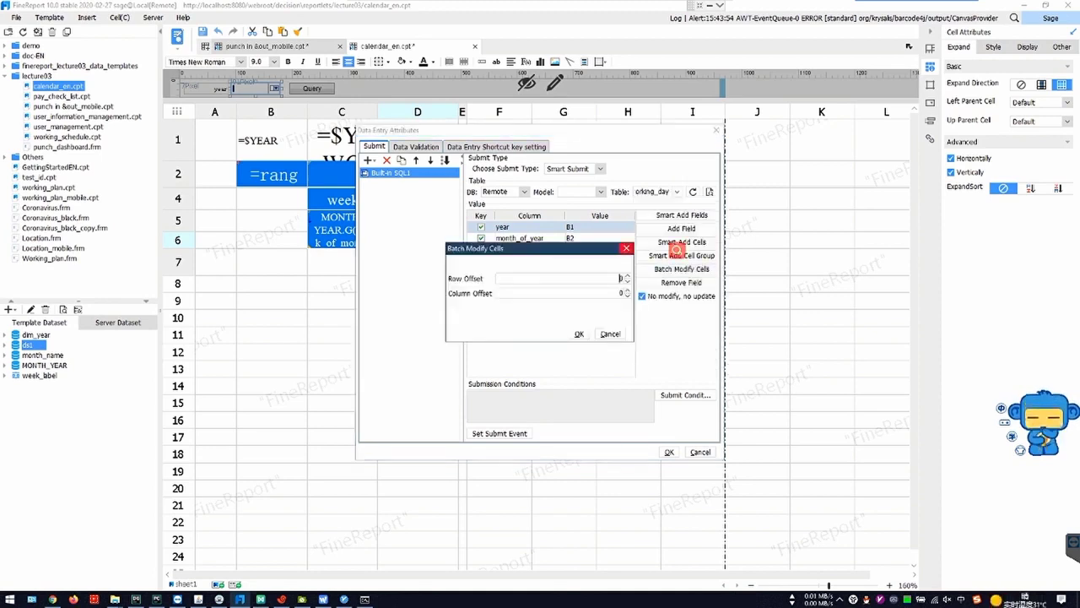
pyautogui.click(626, 247)
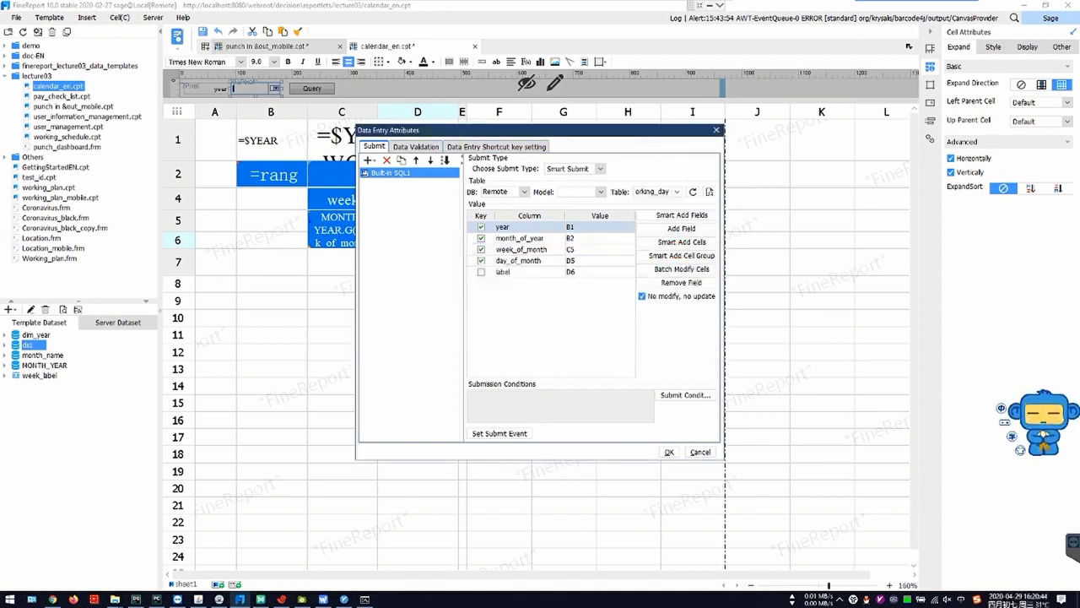
# - Compare the submission's column-to-cell mapping with the template cells and published calendar, and apply the data entry attributes
pyautogui.moveTo(422, 130); pyautogui.dragTo(595, 104)
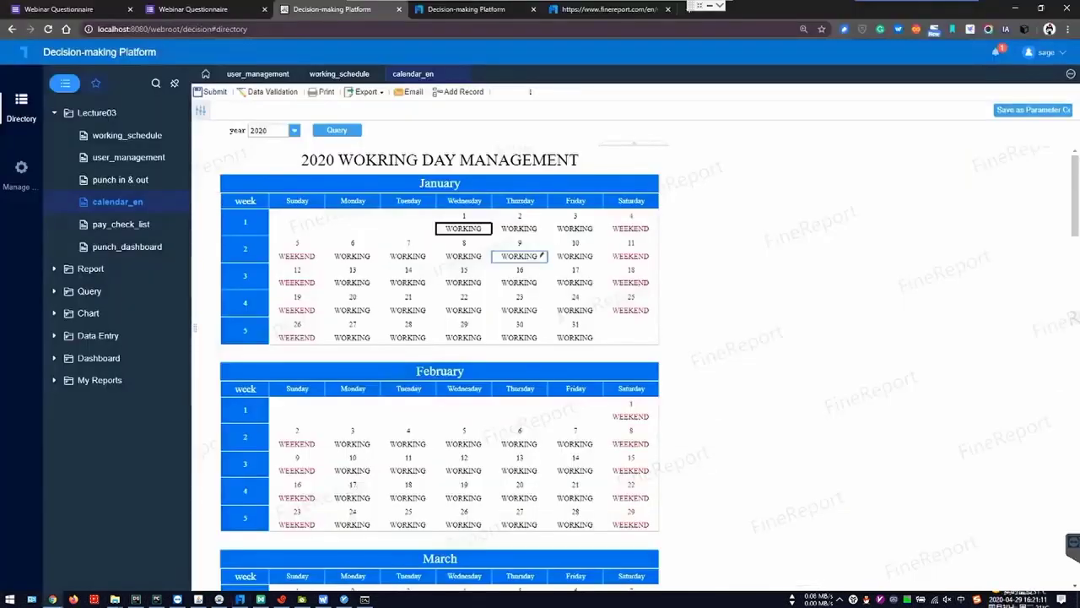
pyautogui.click(541, 255)
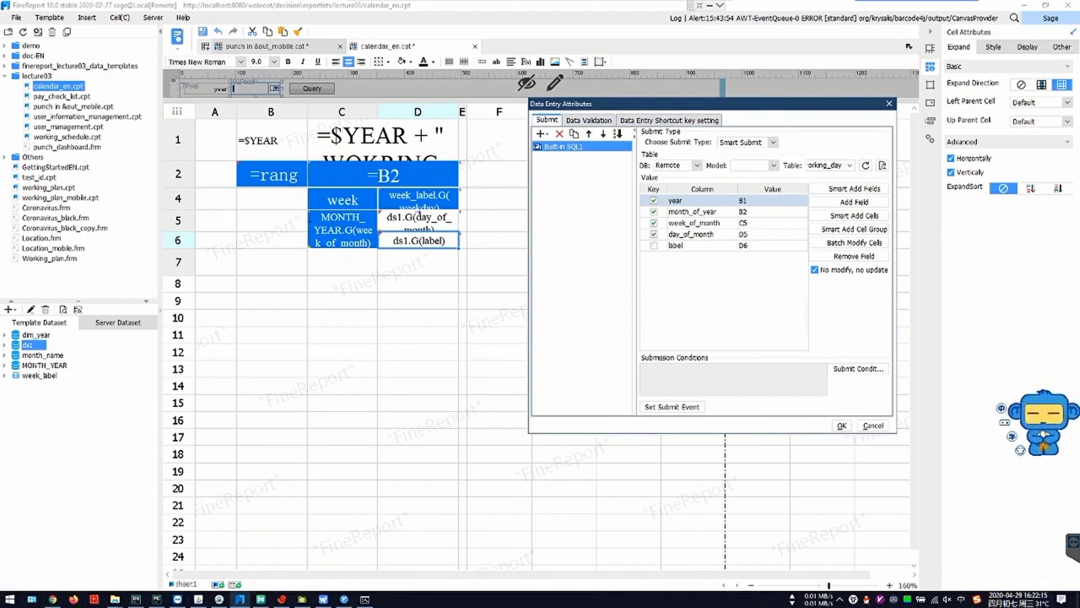
pyautogui.click(841, 426)
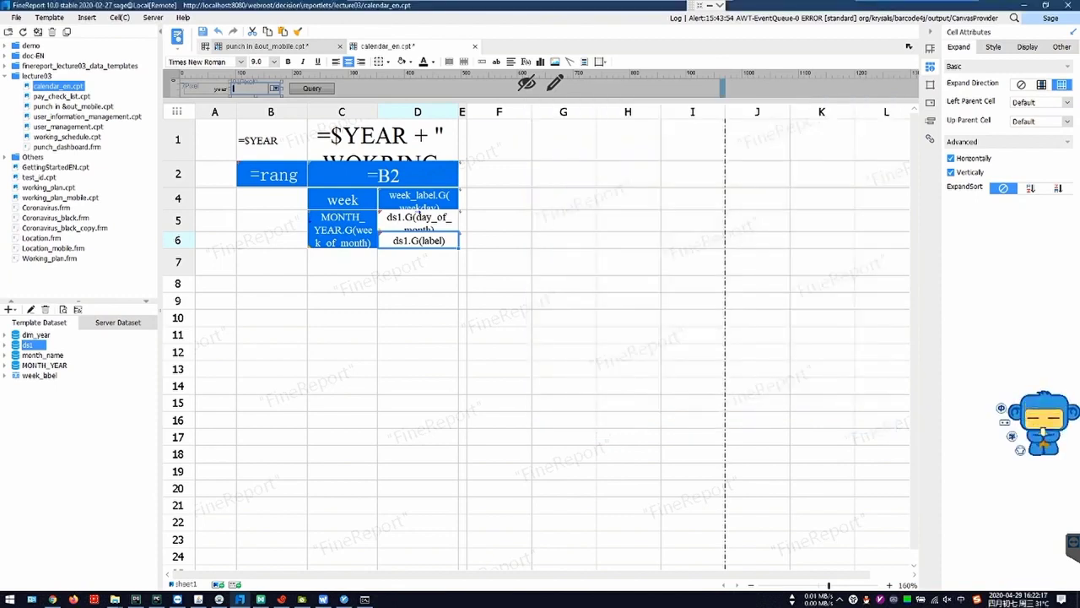
# - Refresh the published calendar_en report in the browser and query it for the year 2020
pyautogui.hotkey('alt', 'Tab')
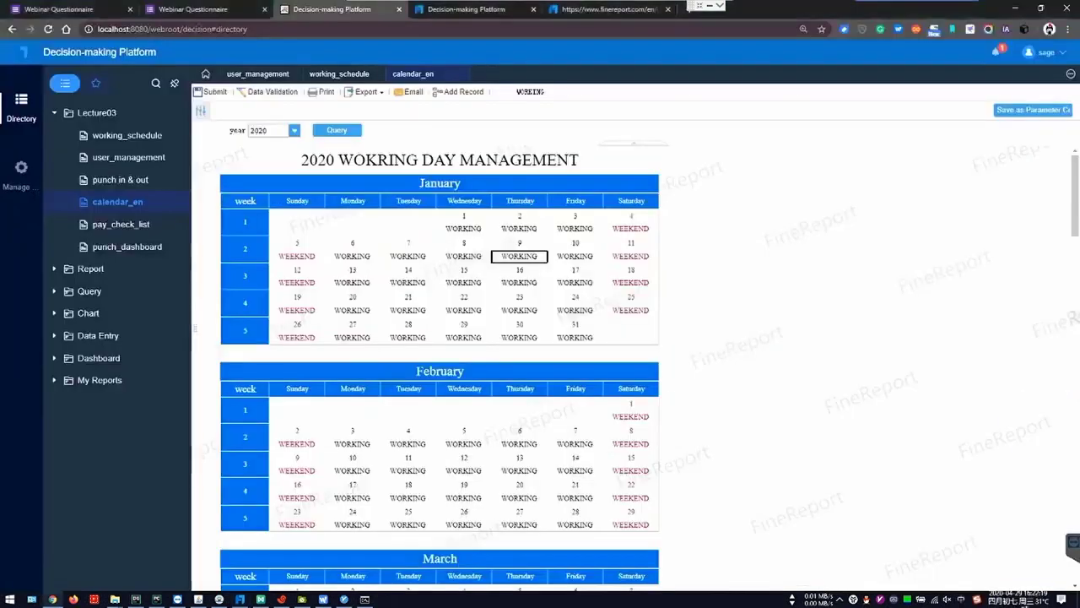
pyautogui.moveTo(414, 74)
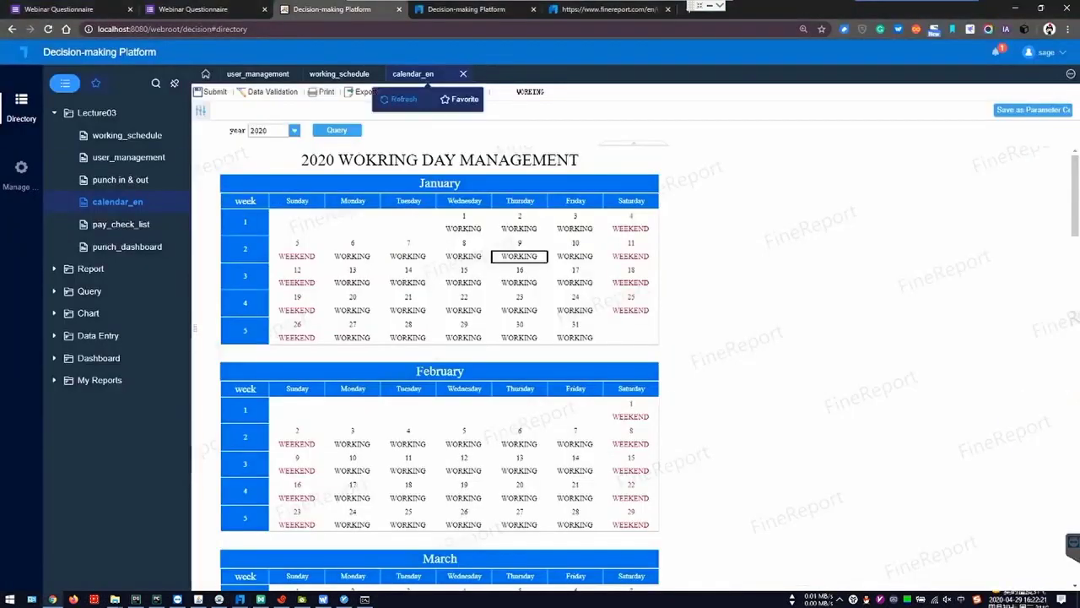
pyautogui.click(404, 99)
pyautogui.click(294, 130)
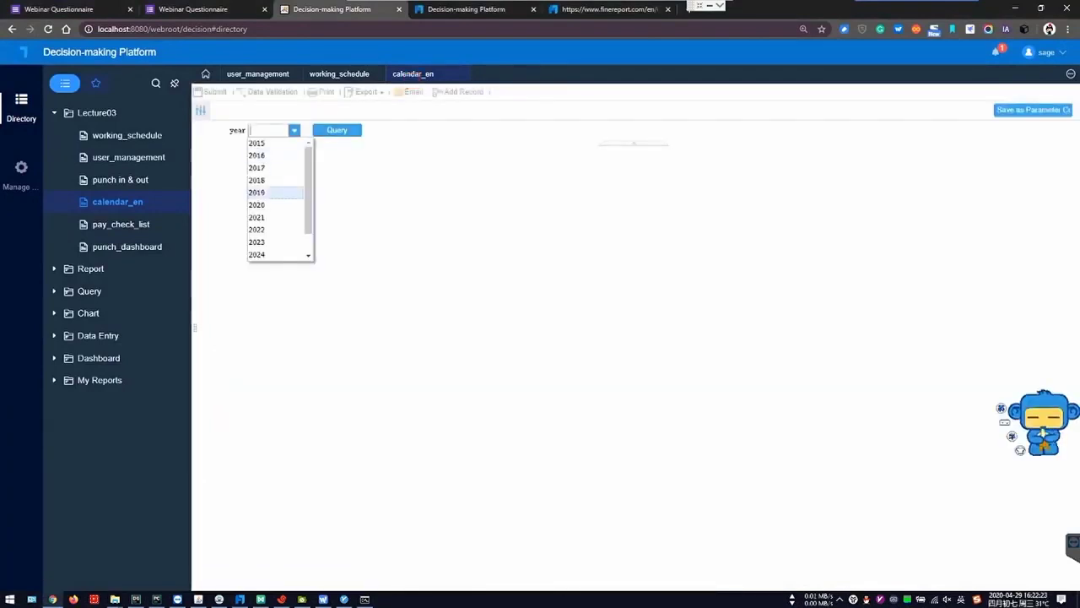
pyautogui.click(261, 205)
pyautogui.click(337, 130)
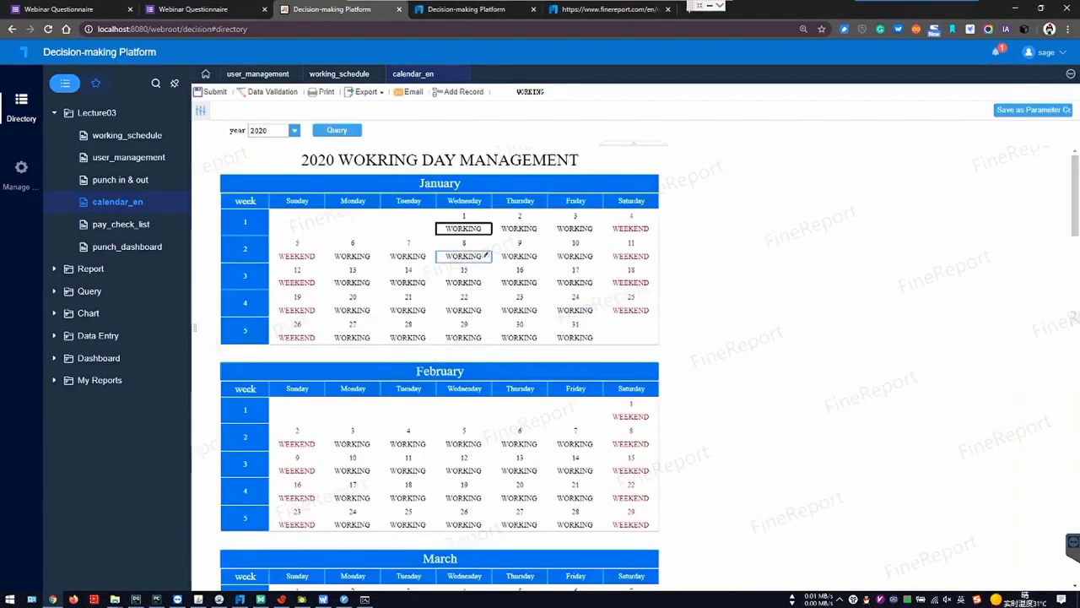
# - Change the label of January 6 to HOLIDAY and submit the calendar
pyautogui.click(374, 254)
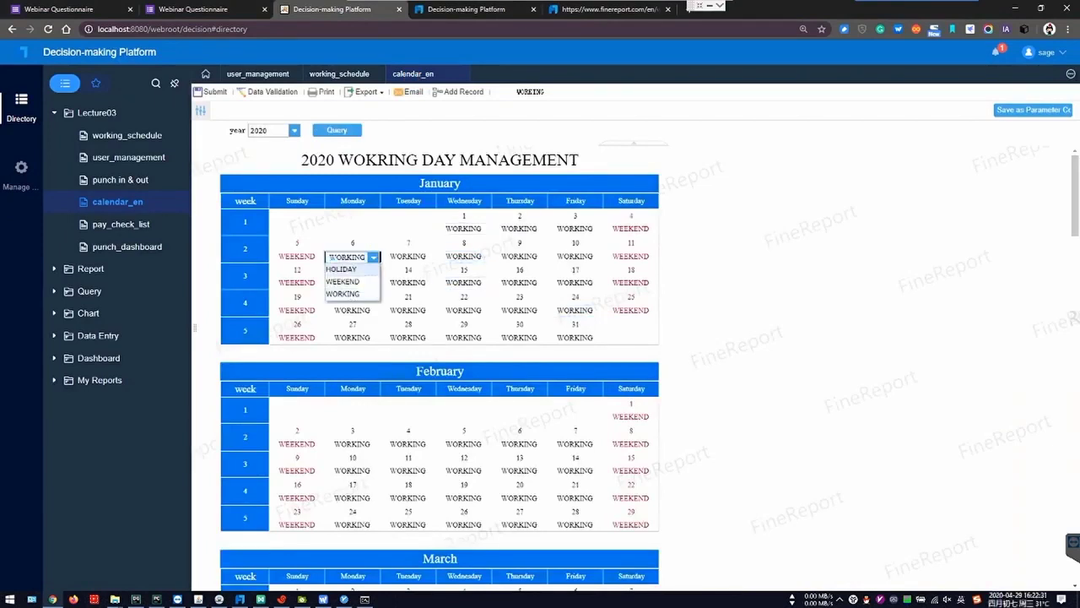
pyautogui.click(341, 268)
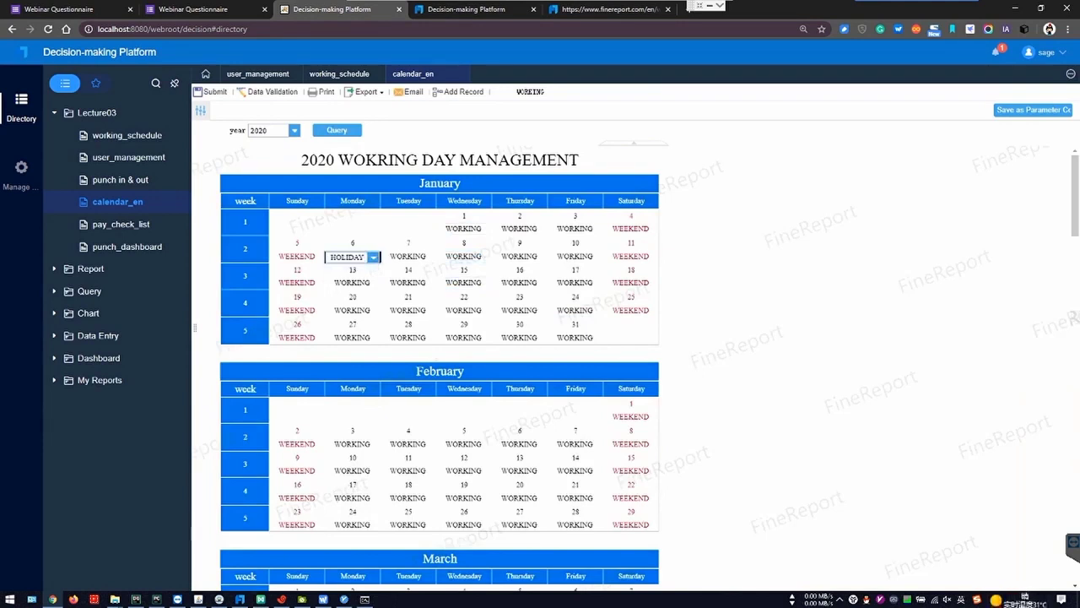
pyautogui.click(211, 91)
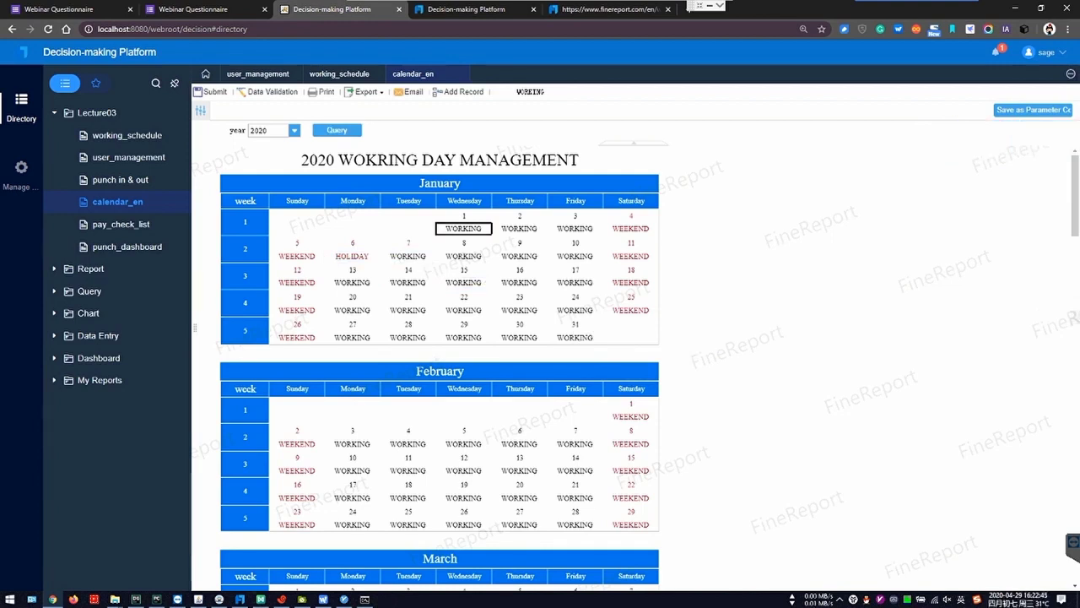
pyautogui.hotkey('alt', 'Tab')
pyautogui.hotkey('alt', 'Tab')
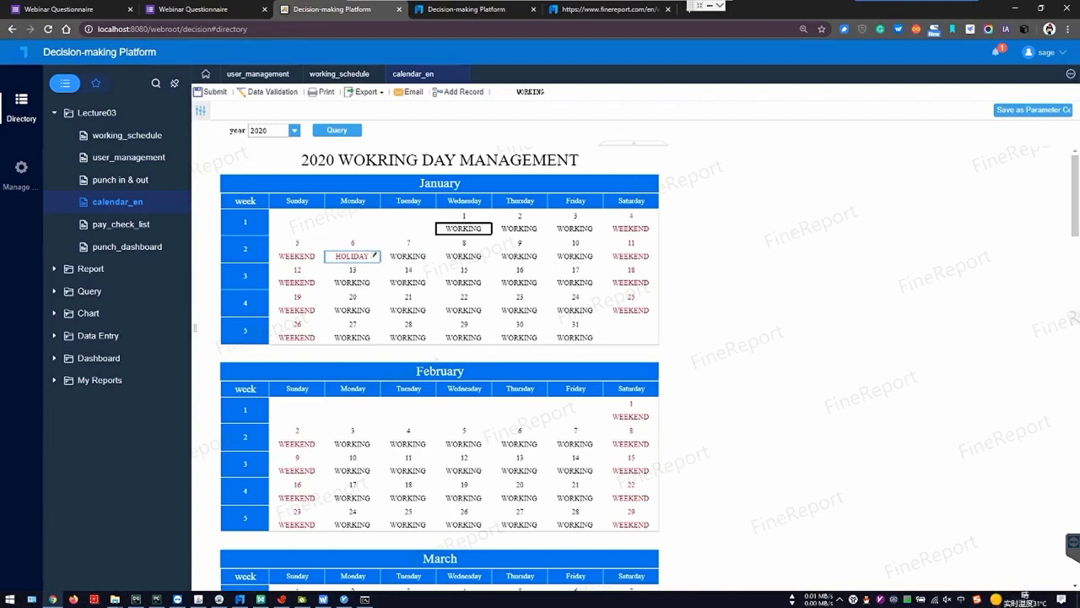
pyautogui.scroll(-1, 430, 310)
pyautogui.scroll(1, 431, 310)
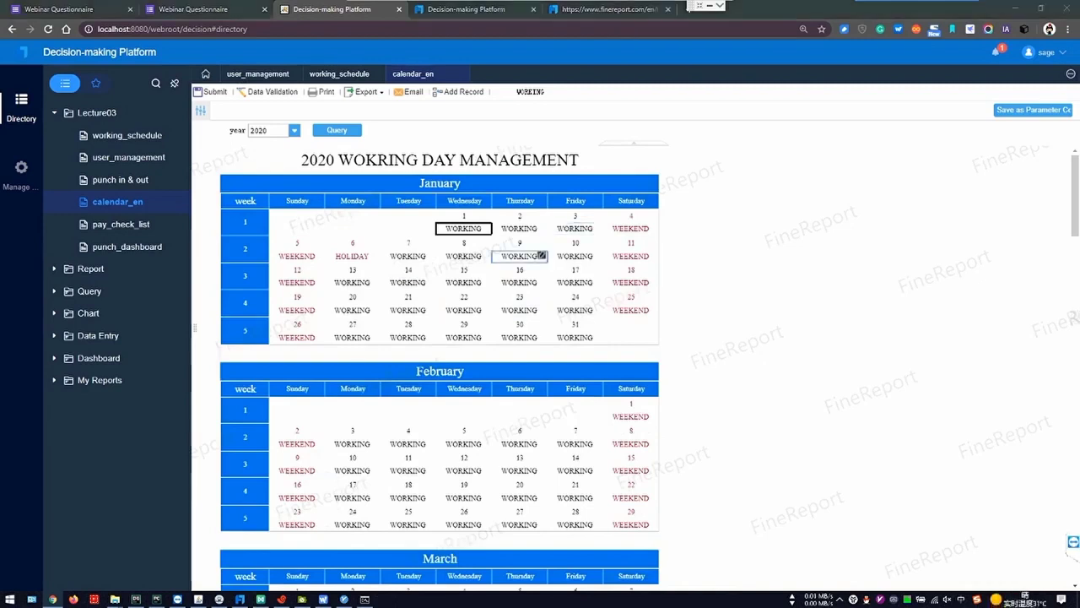
# - Switch to MindMaster and review Working Day Management's subtopics Parent Cell, Cell Extension, Update Data and Child Cell
pyautogui.hotkey('alt', 'Tab')
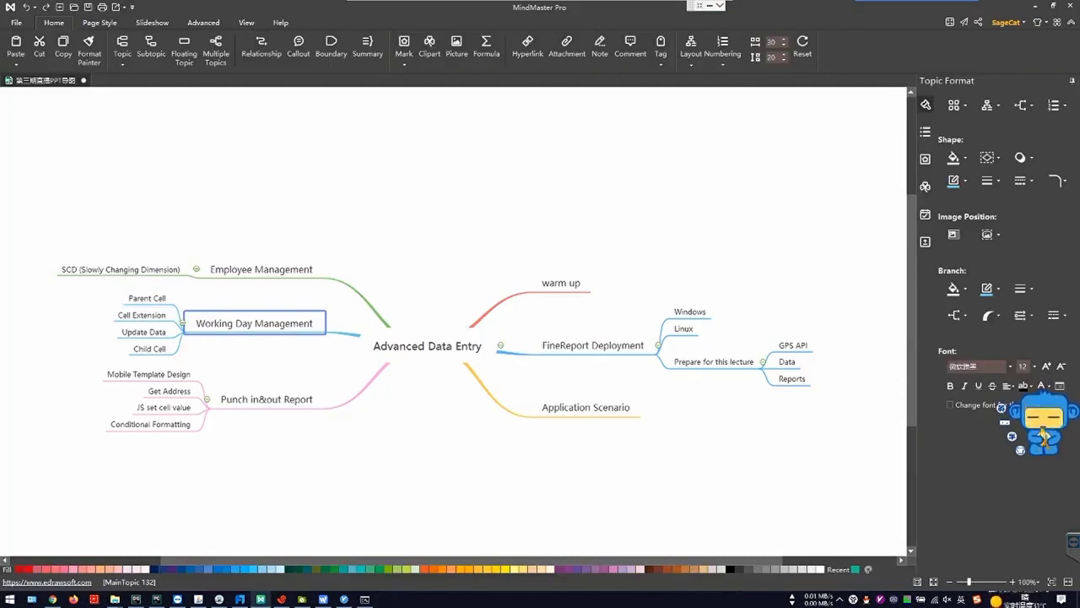
pyautogui.click(147, 298)
pyautogui.click(142, 314)
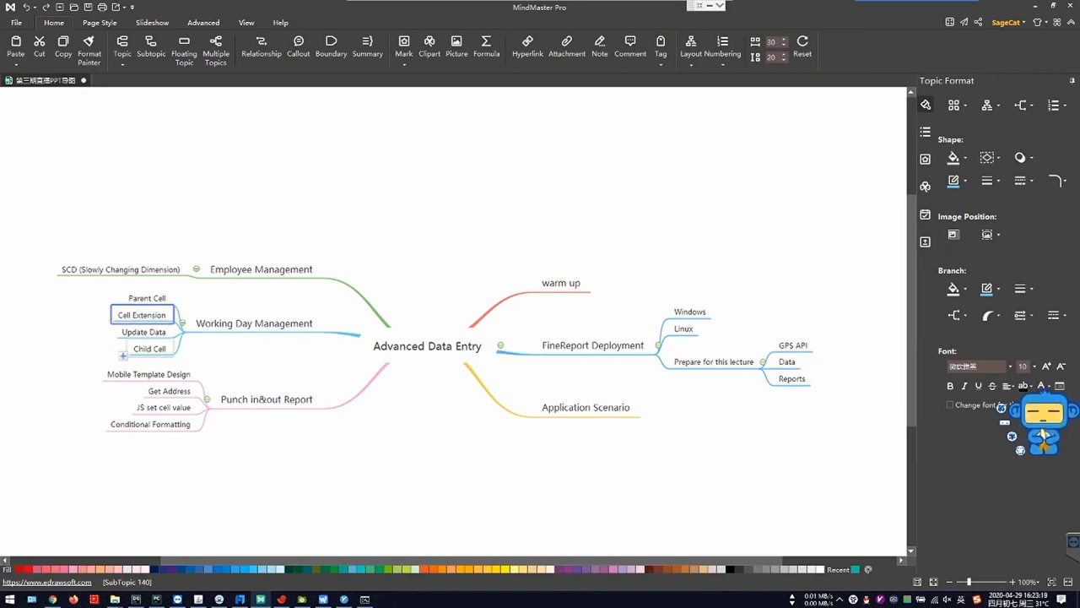
pyautogui.click(144, 331)
pyautogui.click(149, 349)
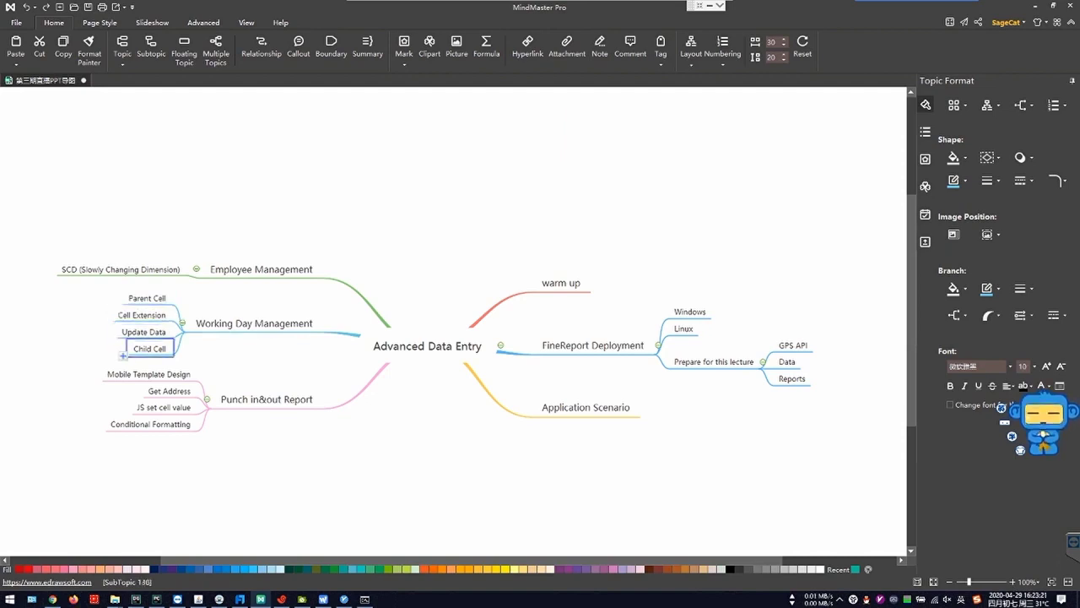
pyautogui.click(240, 363)
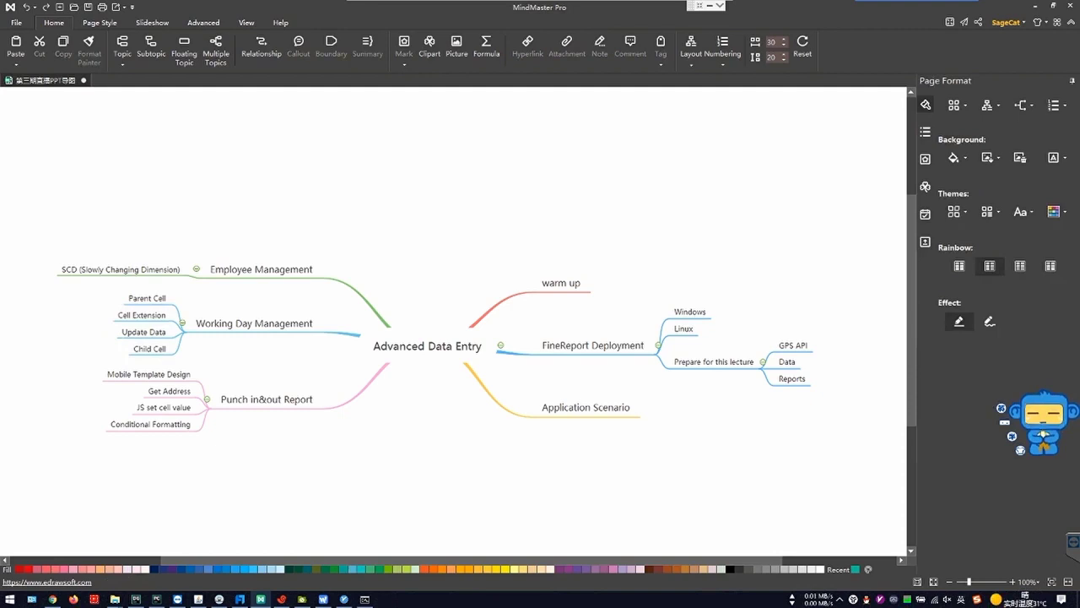
# - Switch back to the published 2020 calendar in Chrome
pyautogui.hotkey('alt', 'Tab')
pyautogui.hotkey('alt', 'Tab')
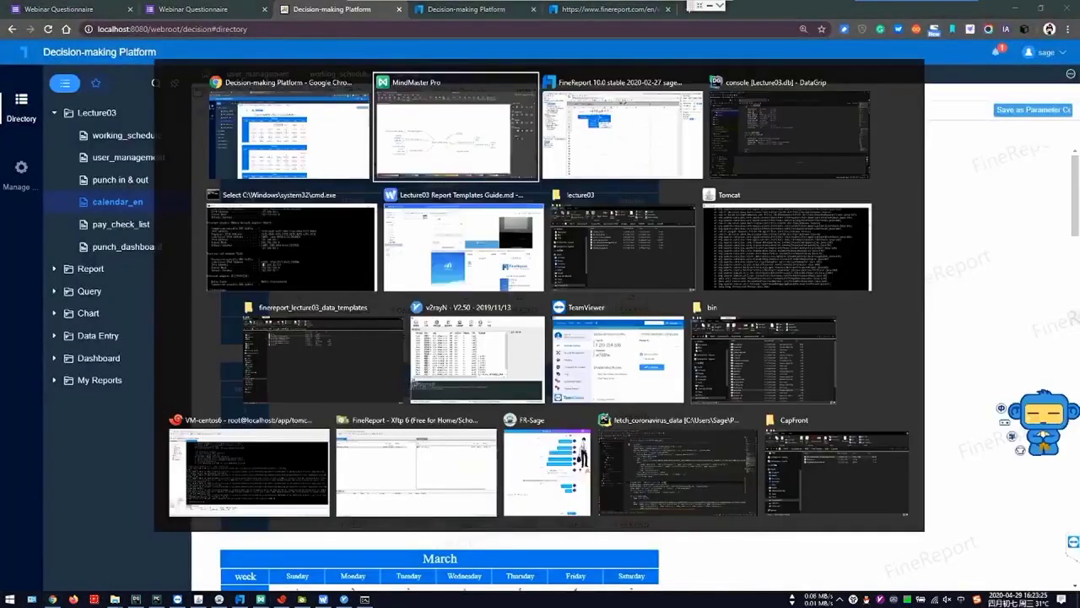
pyautogui.click(289, 135)
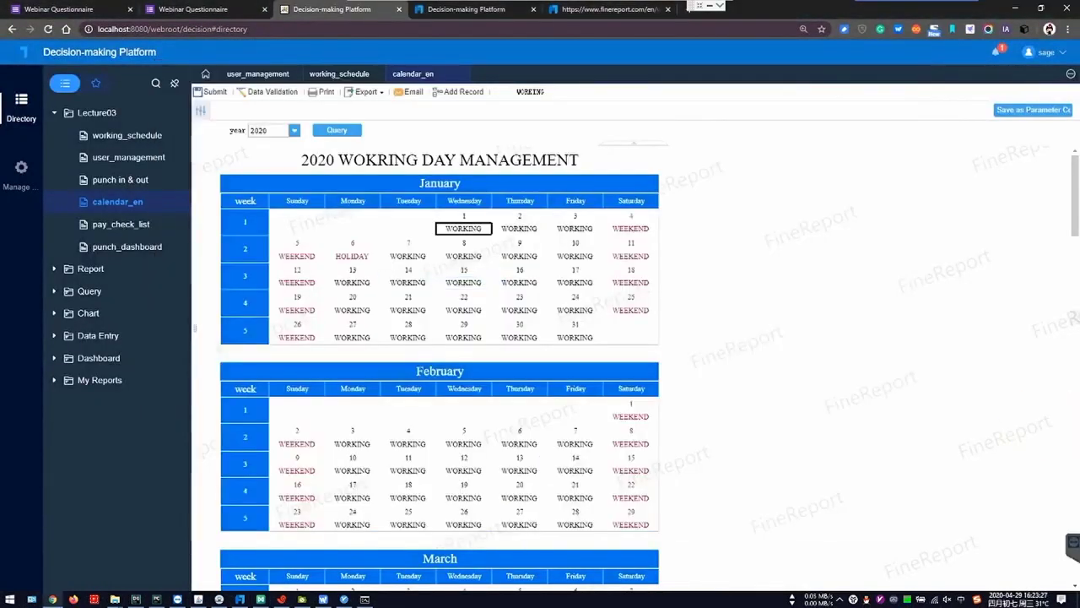
# - Look through the months of the published 2020 calendar from January down to September
pyautogui.scroll(-2, 439, 363)
pyautogui.scroll(-8, 548, 387)
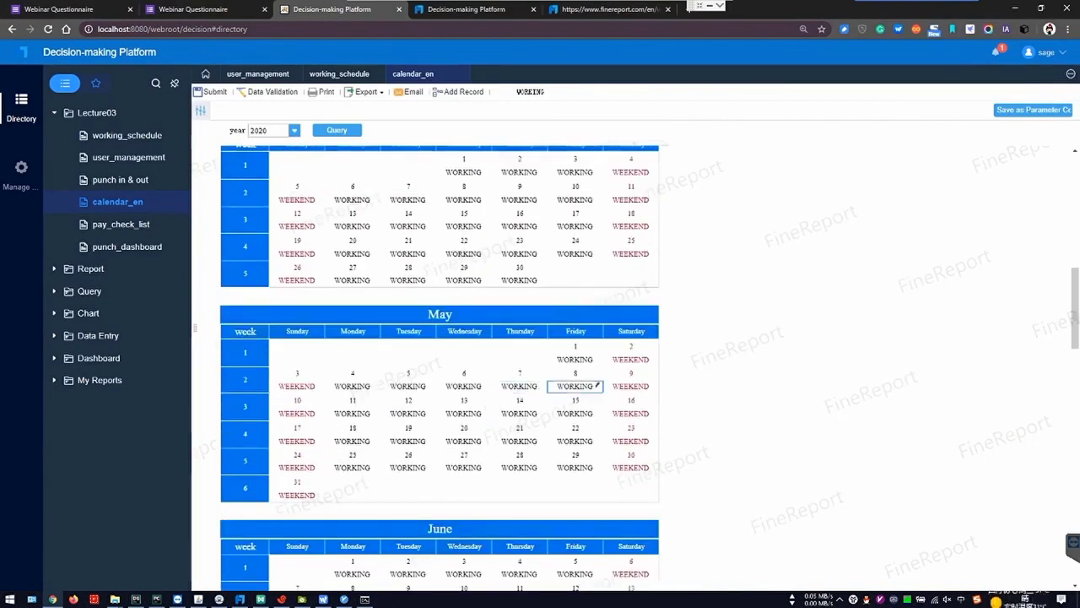
pyautogui.scroll(-4, 439, 363)
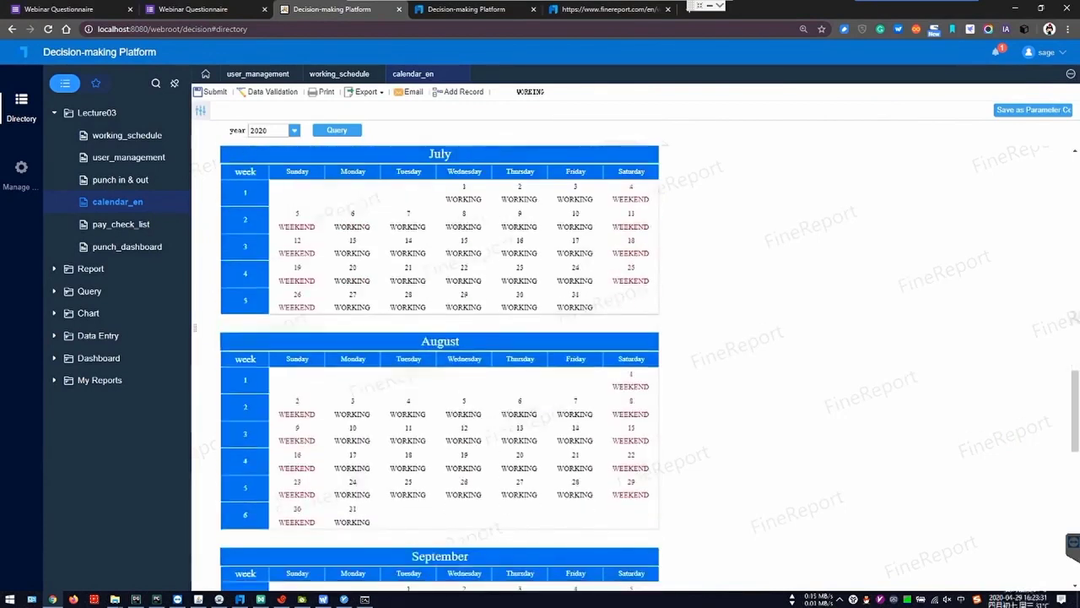
# - Switch to the FineReport designer and inspect the expansion attributes of month cells C2 and B2 in calendar_en.cpt
pyautogui.hotkey('alt', 'Tab')
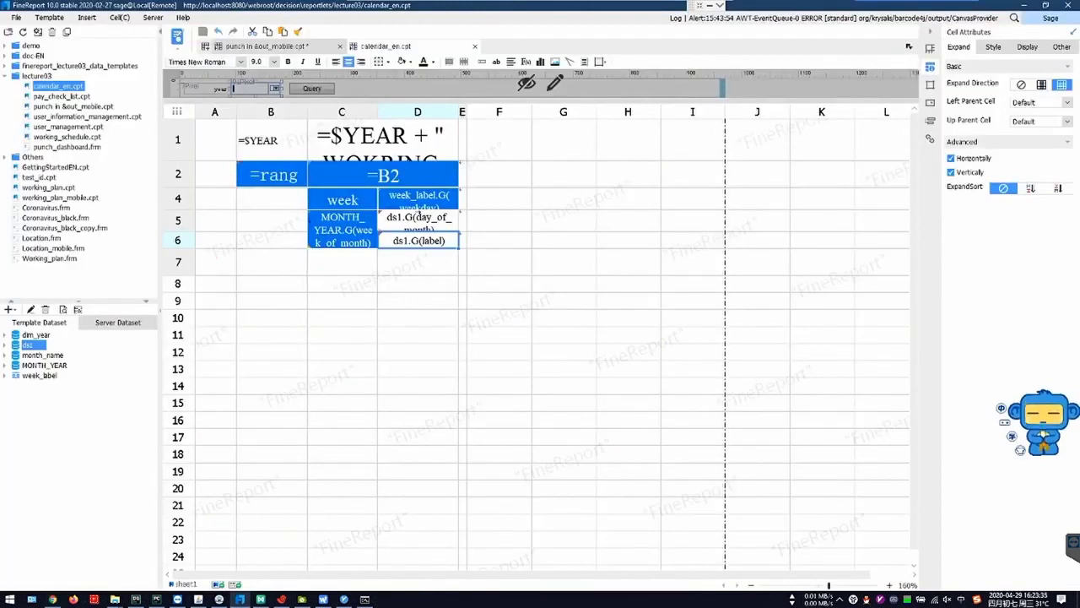
pyautogui.click(417, 174)
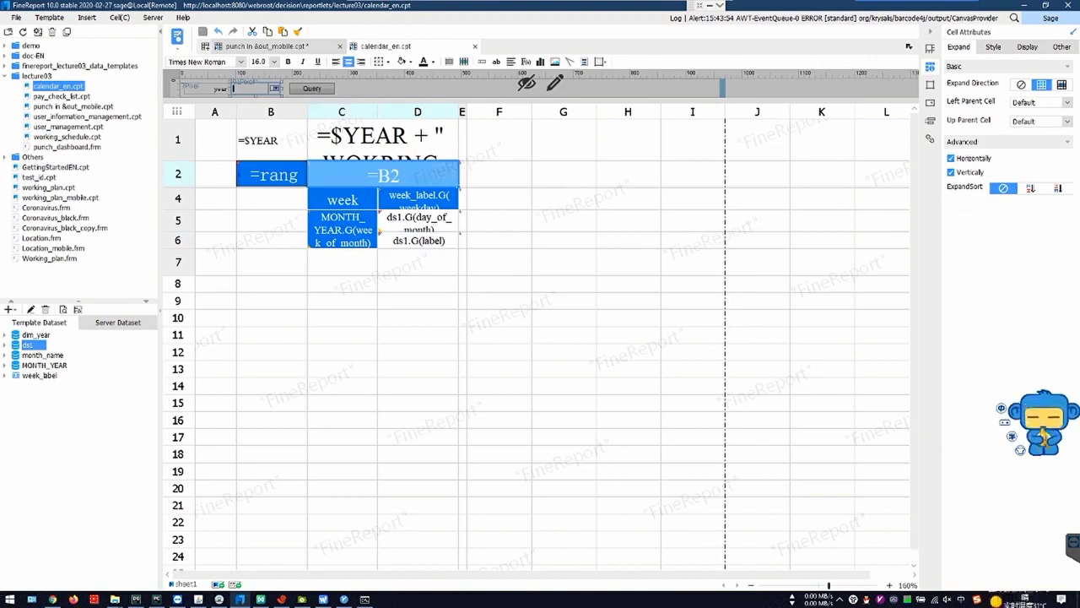
pyautogui.click(272, 175)
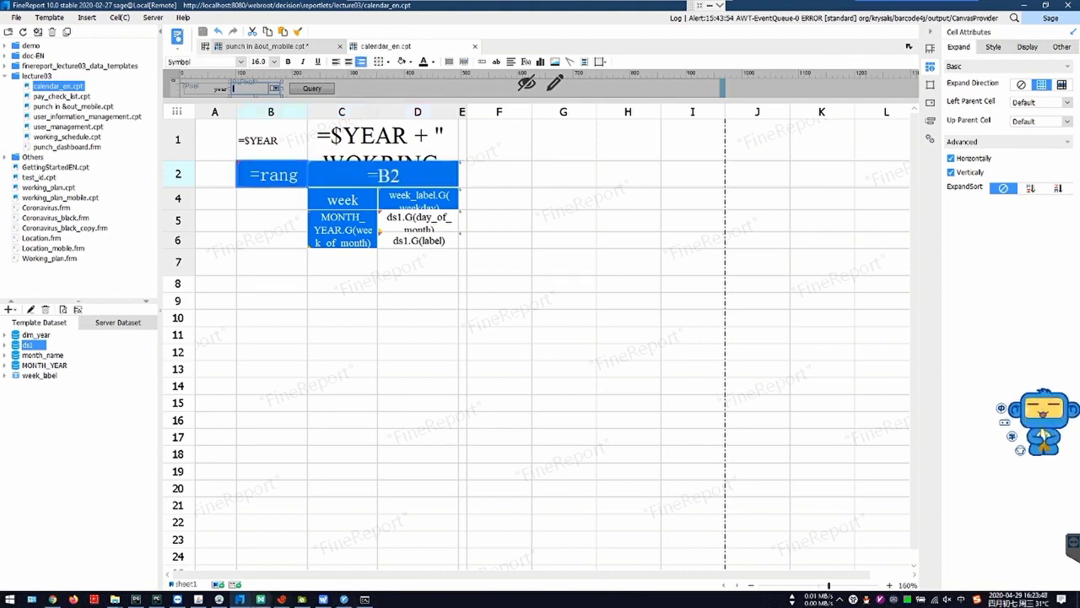
# - Switch to MindMaster and select the Employee Management topic
pyautogui.click(261, 599)
pyautogui.click(261, 269)
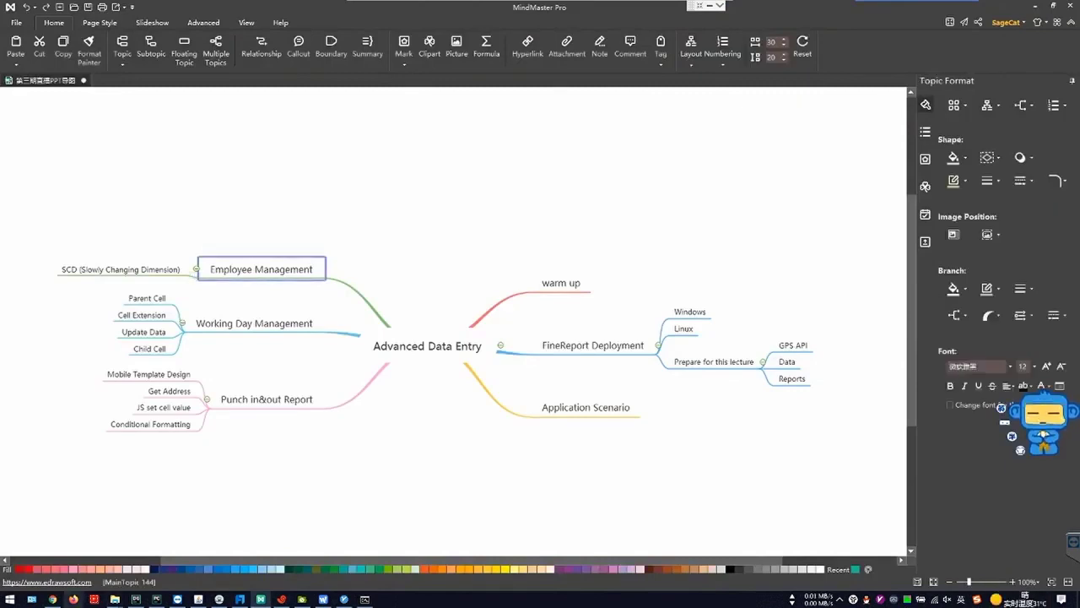
# - Switch back to Chrome, open the modification form for the Director in the user_management report, and reposition its window below the user list
pyautogui.click(52, 599)
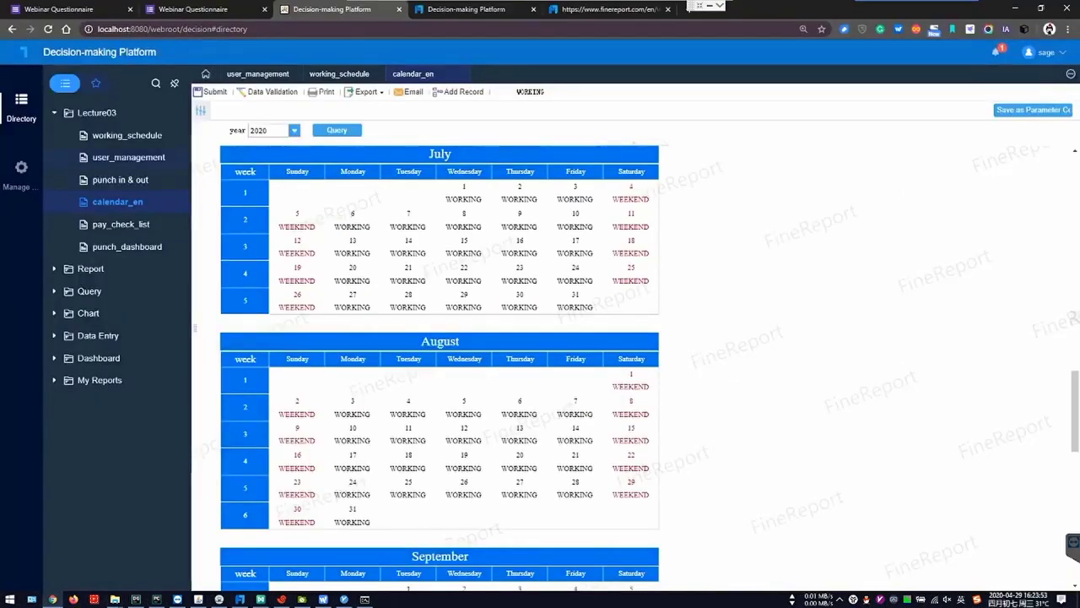
pyautogui.click(257, 74)
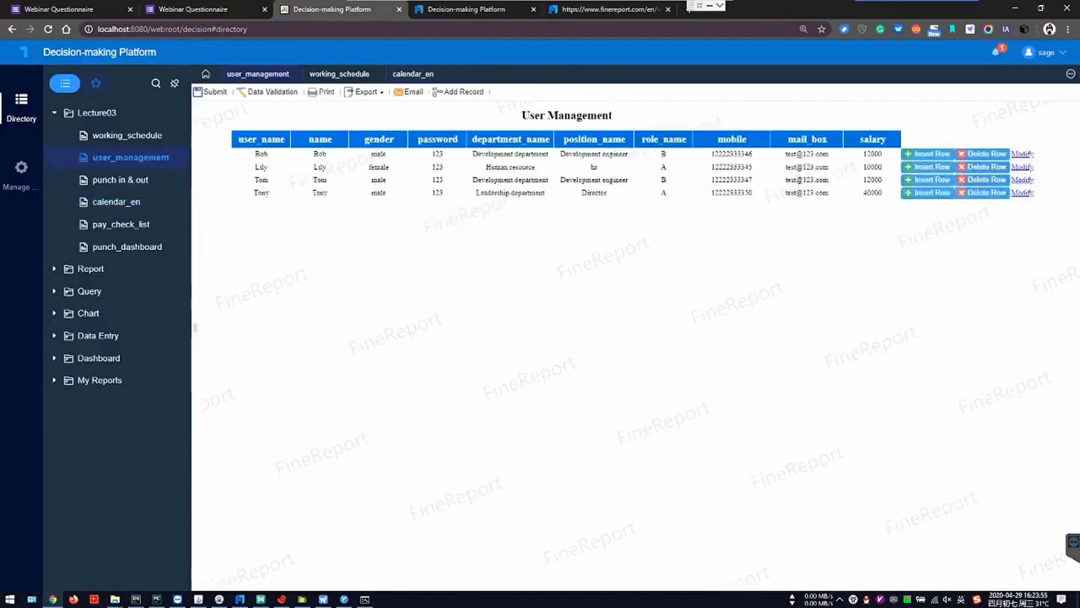
pyautogui.click(1022, 193)
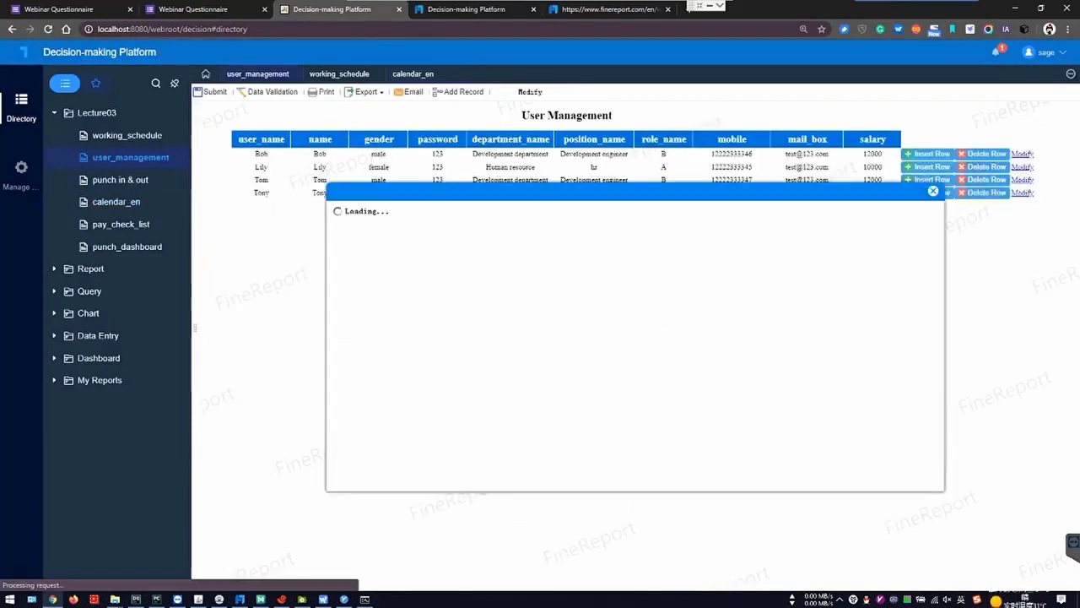
pyautogui.moveTo(630, 191); pyautogui.dragTo(502, 181)
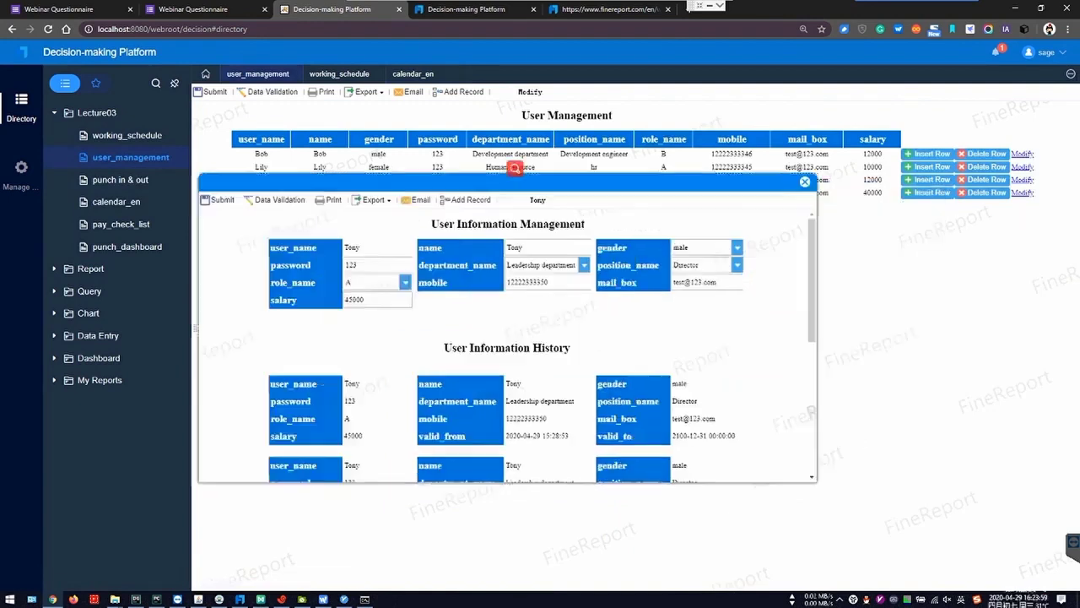
pyautogui.moveTo(421, 184); pyautogui.dragTo(571, 193)
# - Review the Director's User Information History down to the oldest record, checking its valid_from, valid_to and salary values
pyautogui.scroll(-2, 582, 180)
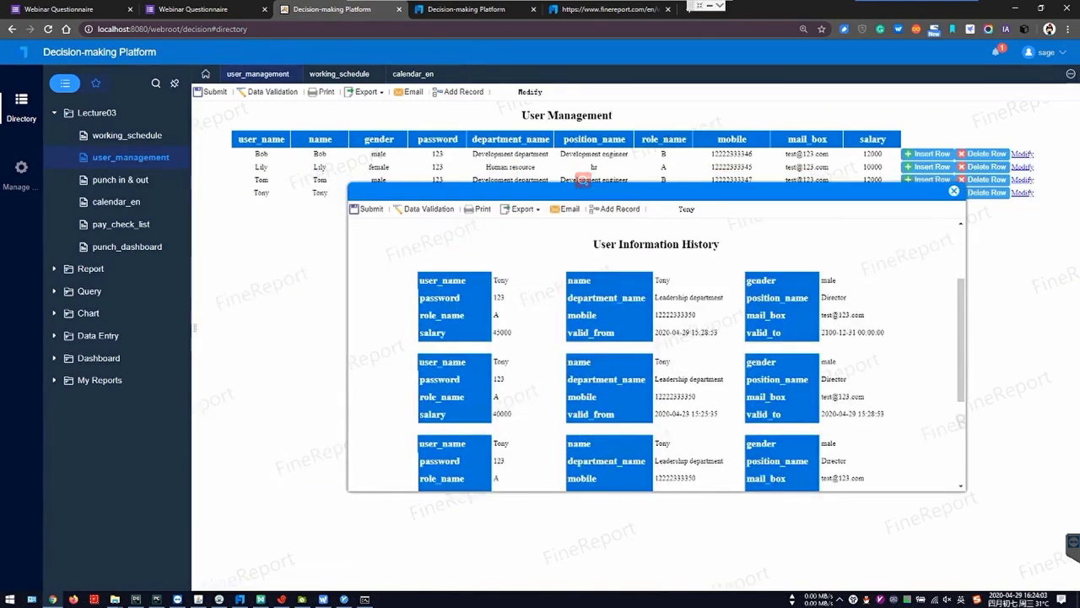
pyautogui.scroll(-3, 582, 180)
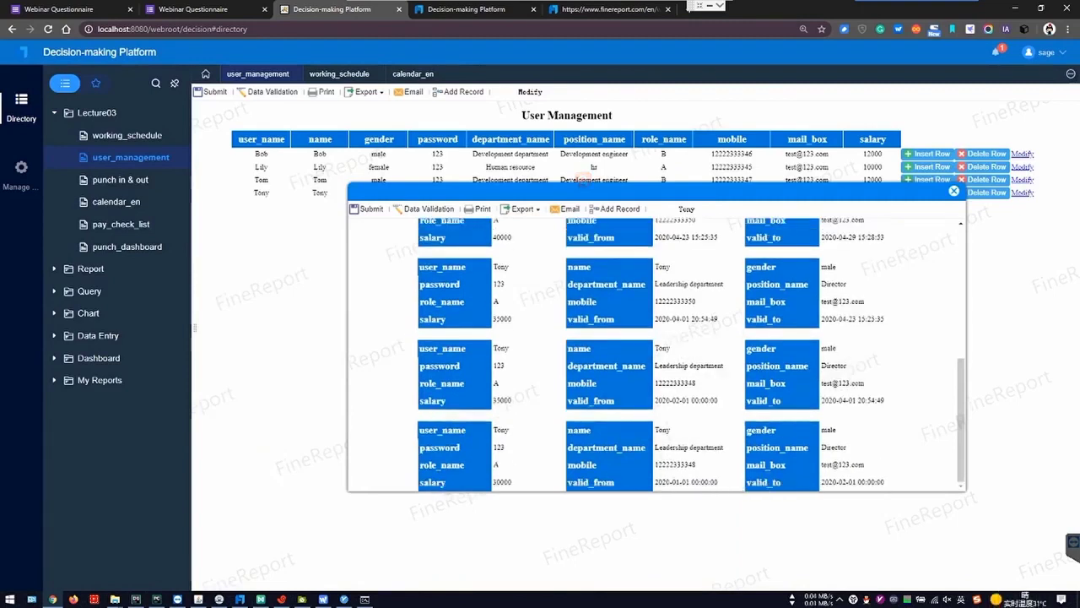
pyautogui.moveTo(671, 482); pyautogui.dragTo(700, 482)
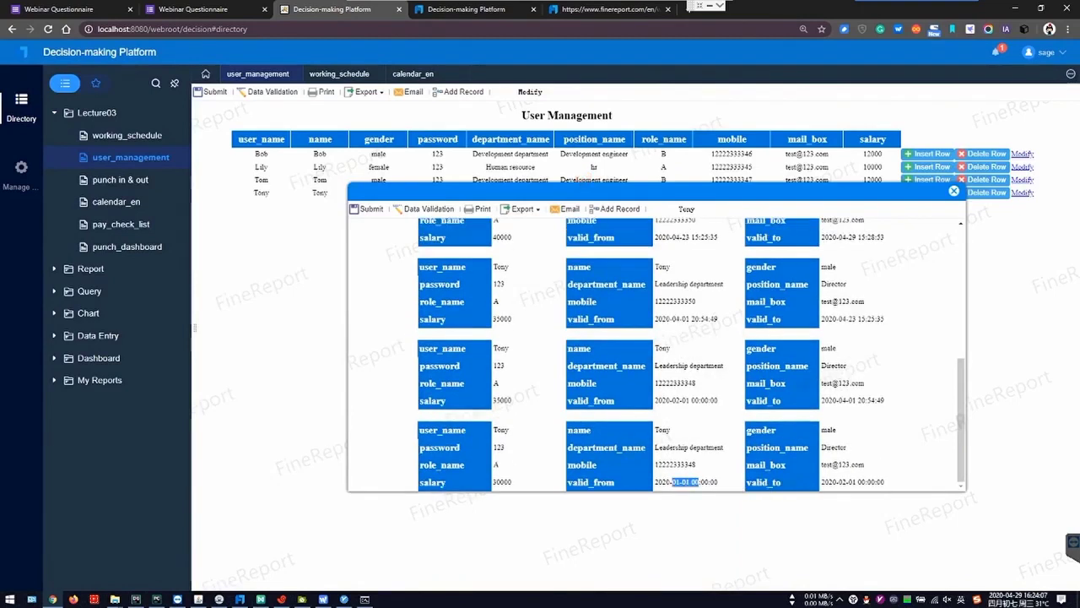
pyautogui.click(848, 482)
pyautogui.moveTo(512, 482); pyautogui.dragTo(492, 482)
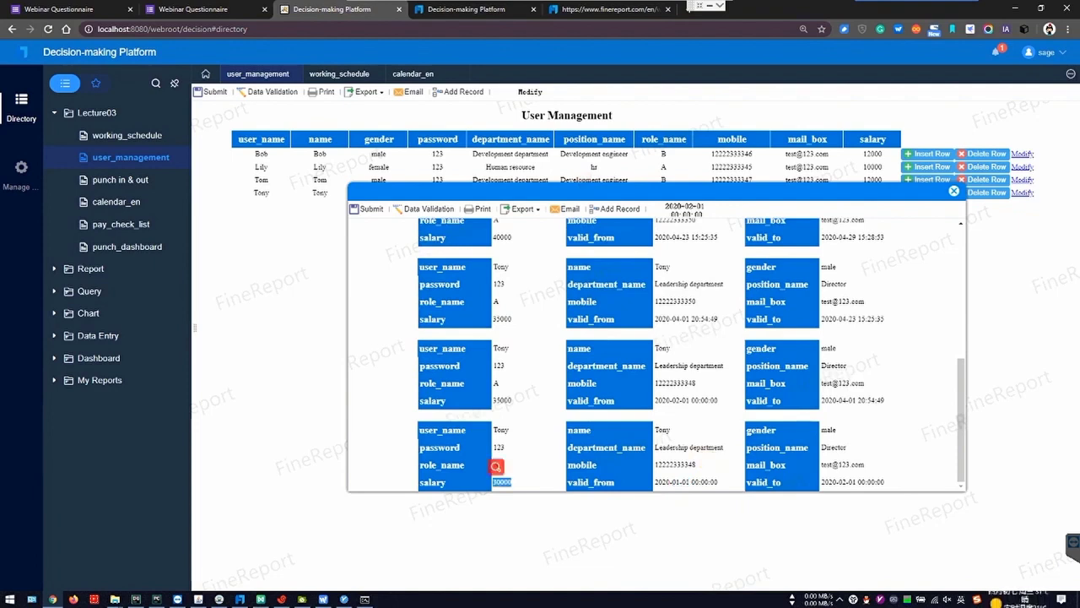
pyautogui.click(527, 482)
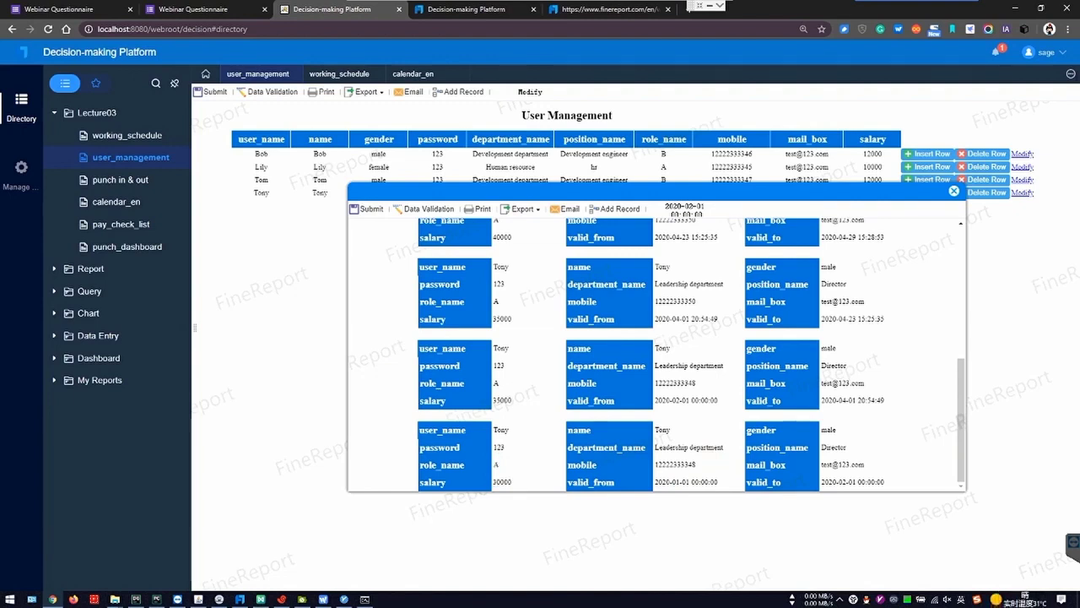
pyautogui.scroll(5, 657, 354)
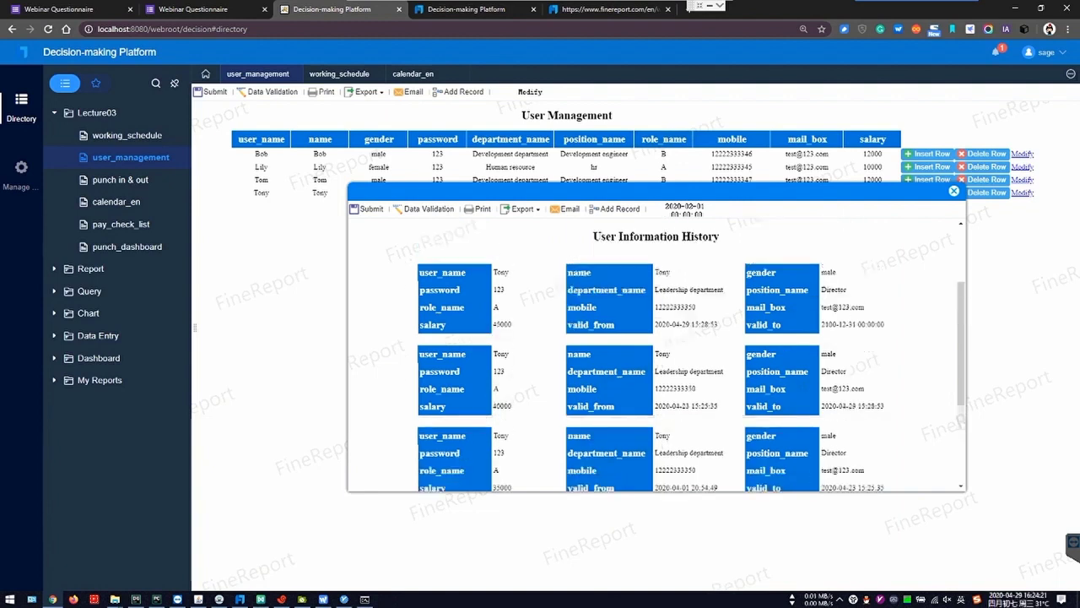
pyautogui.scroll(3, 657, 354)
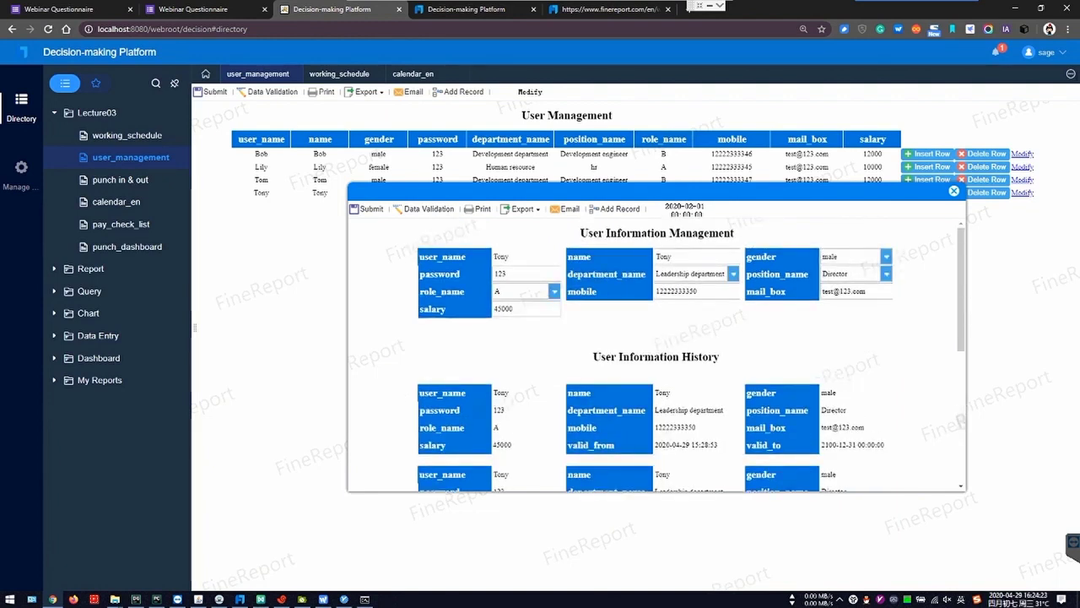
# - Examine the editable salary field in User Information Management against the newest entry of the User Information History
pyautogui.click(503, 309)
pyautogui.scroll(-1, 496, 285)
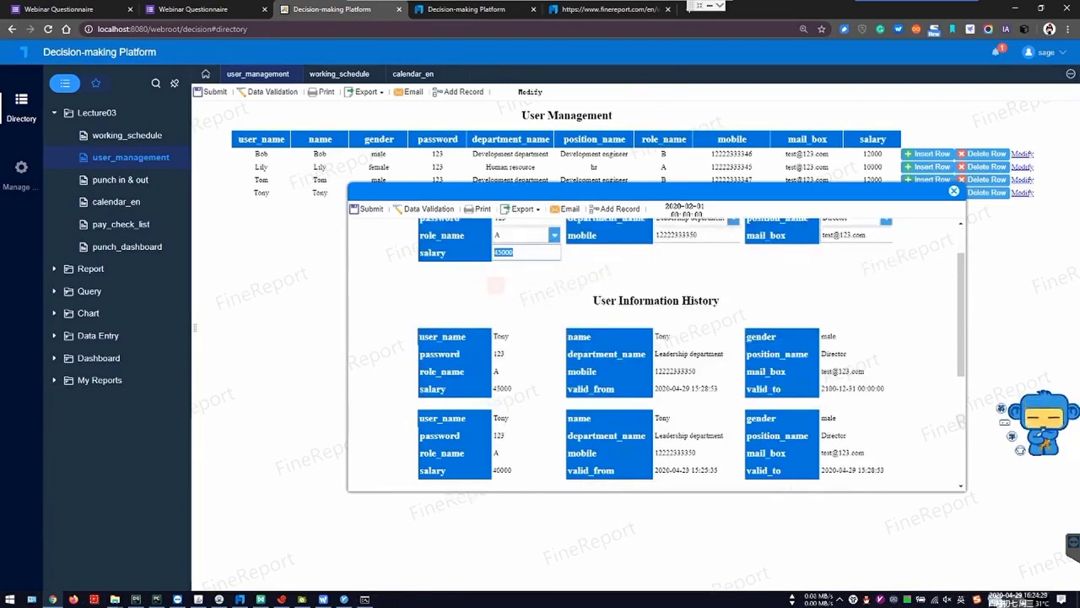
pyautogui.scroll(1, 496, 286)
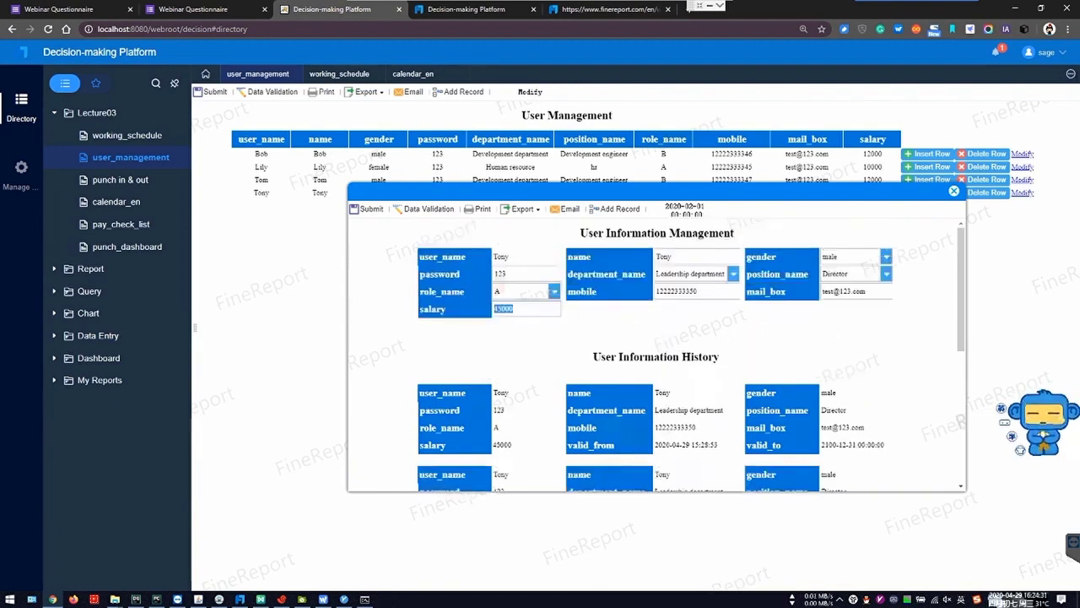
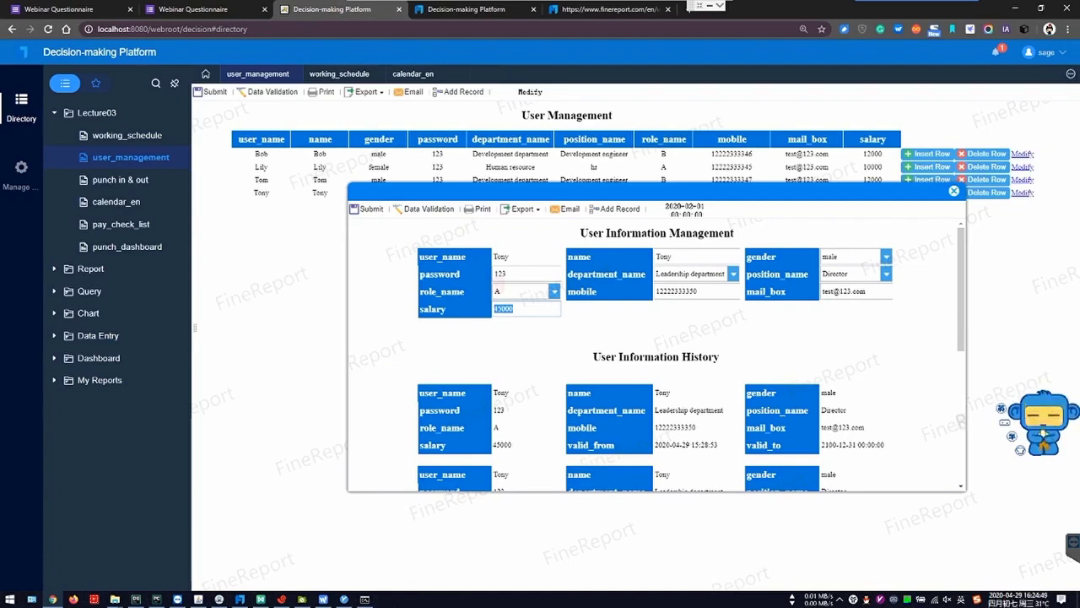
pyautogui.click(655, 357)
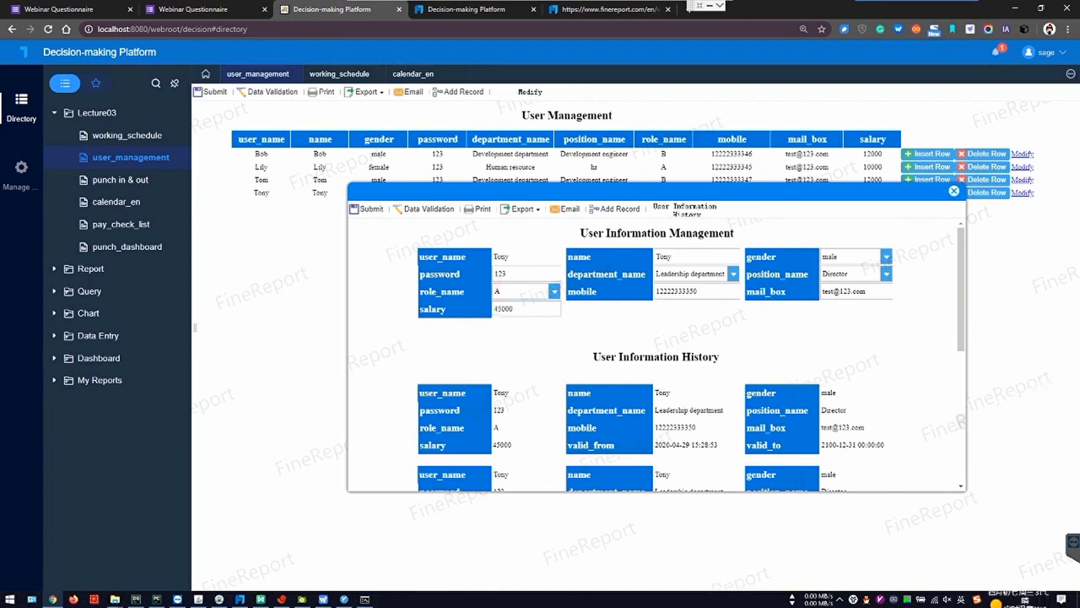
pyautogui.click(525, 309)
pyautogui.click(655, 357)
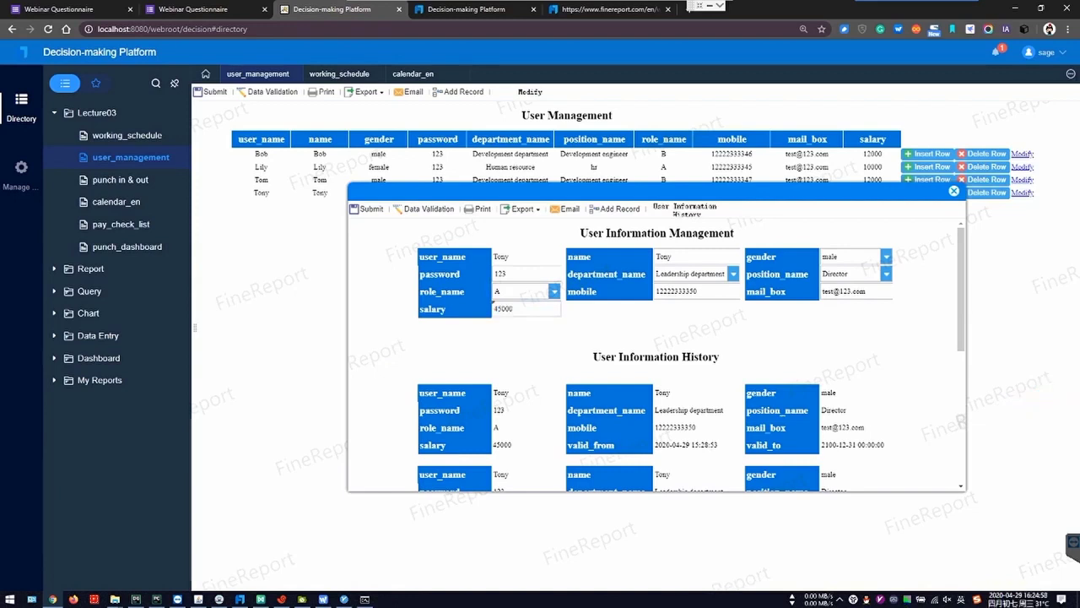
# - Compare the valid_from and valid_to timestamps across all of the Director's history records
pyautogui.scroll(-5, 656, 354)
pyautogui.scroll(-2, 656, 354)
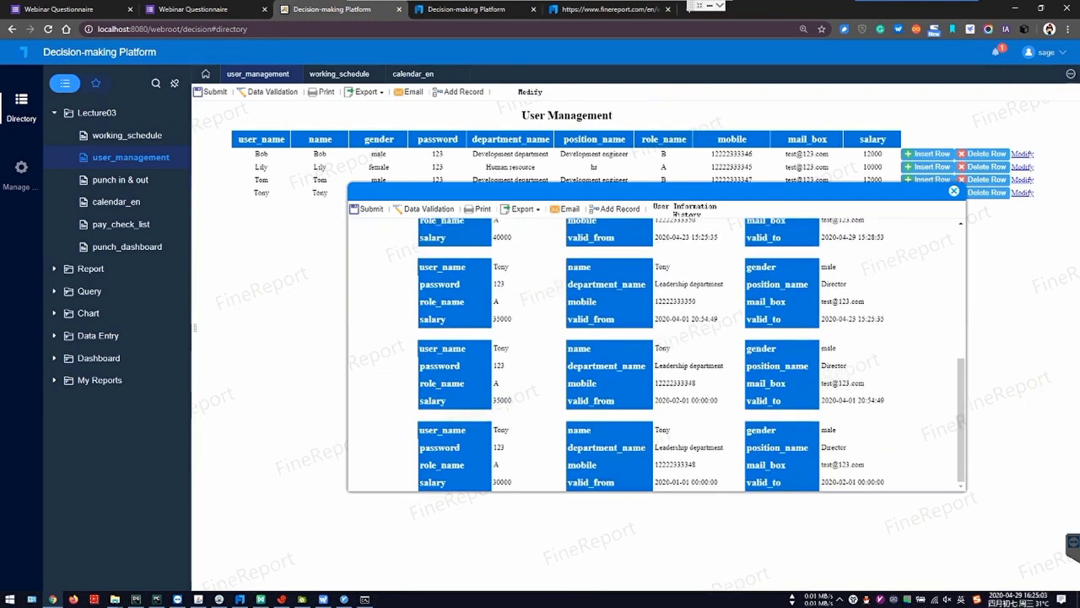
pyautogui.scroll(5, 656, 354)
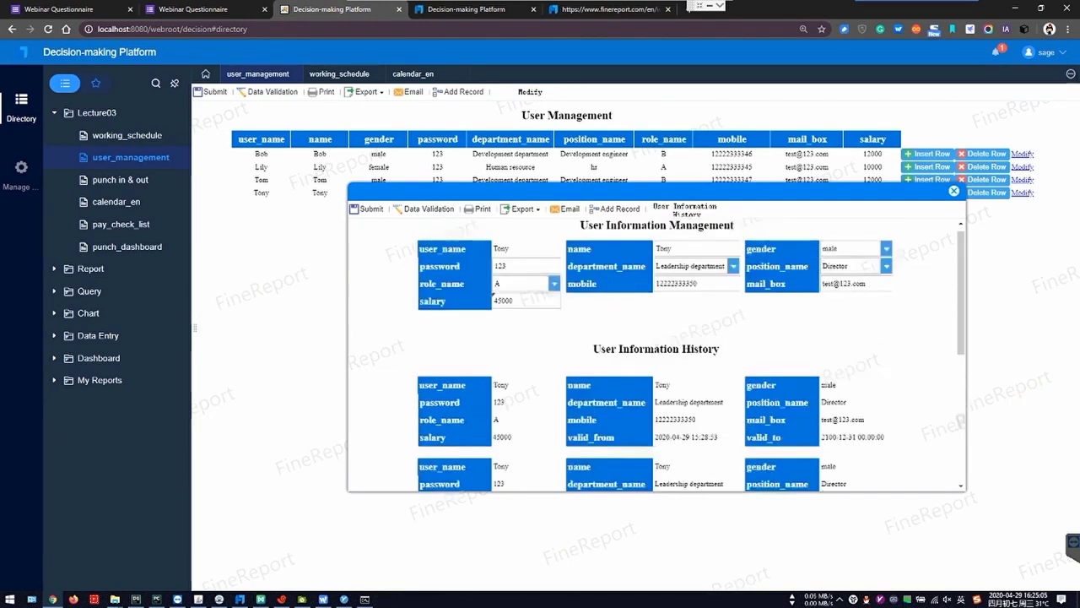
pyautogui.scroll(-5, 656, 354)
pyautogui.scroll(5, 657, 354)
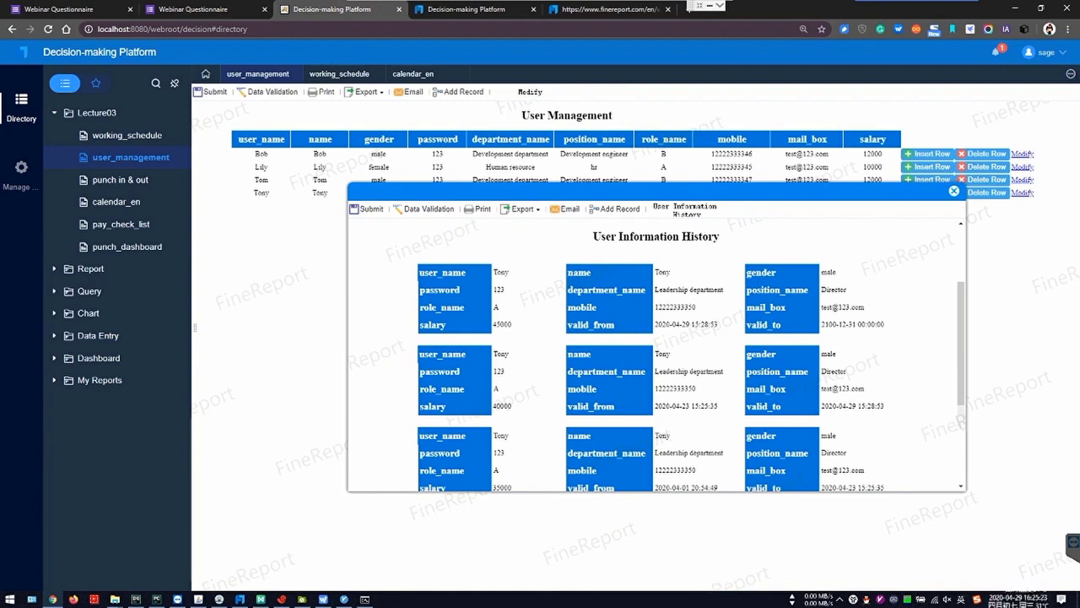
pyautogui.moveTo(615, 324)
pyautogui.mouseDown()
pyautogui.moveTo(596, 314)
pyautogui.moveTo(594, 323)
pyautogui.mouseUp()
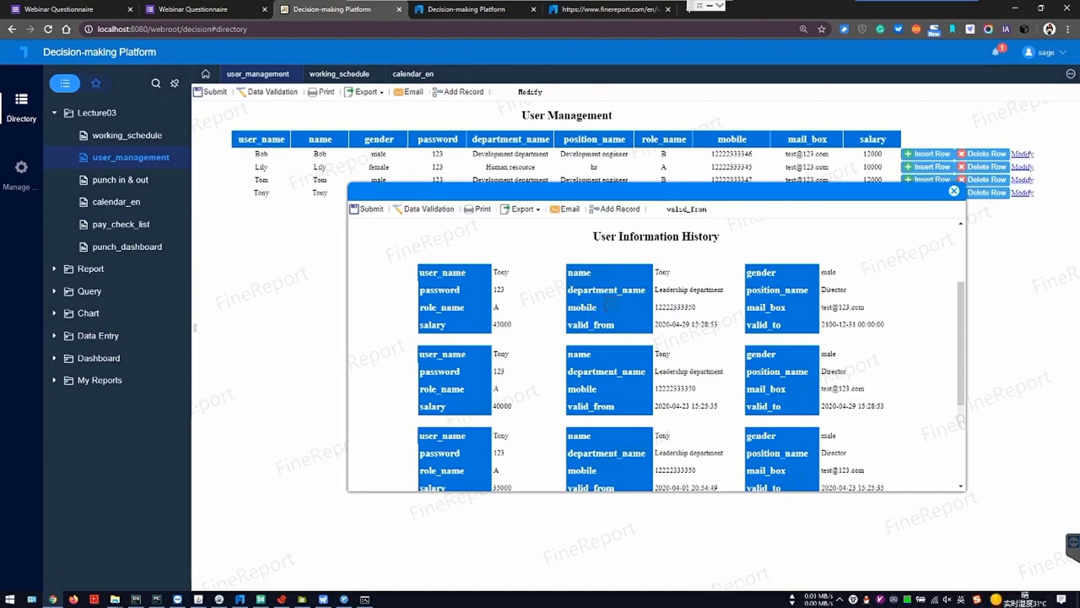
pyautogui.scroll(-2, 607, 304)
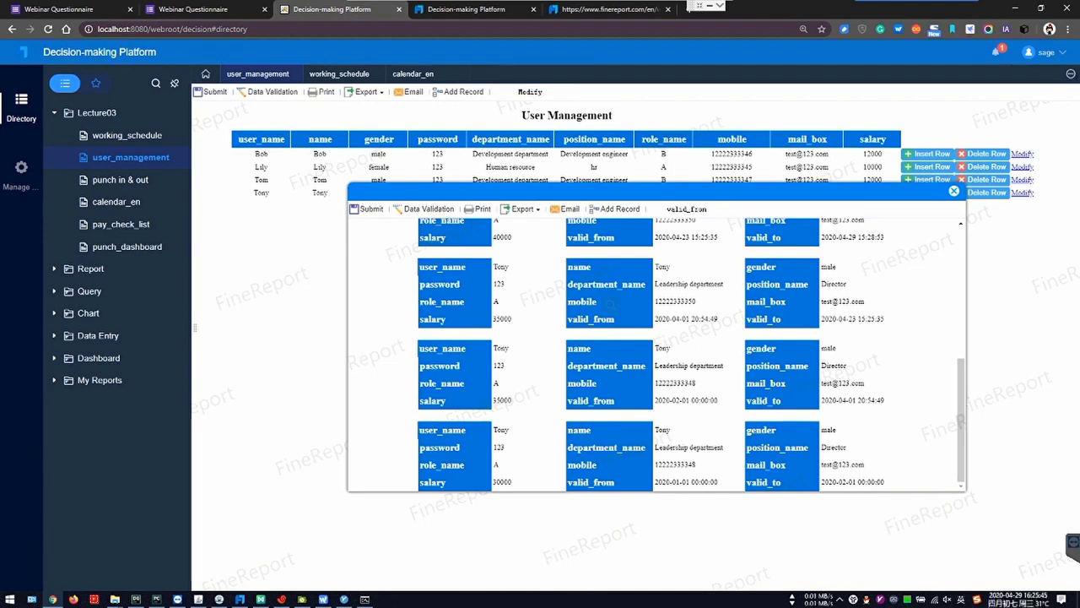
pyautogui.scroll(5, 611, 303)
pyautogui.scroll(-5, 611, 302)
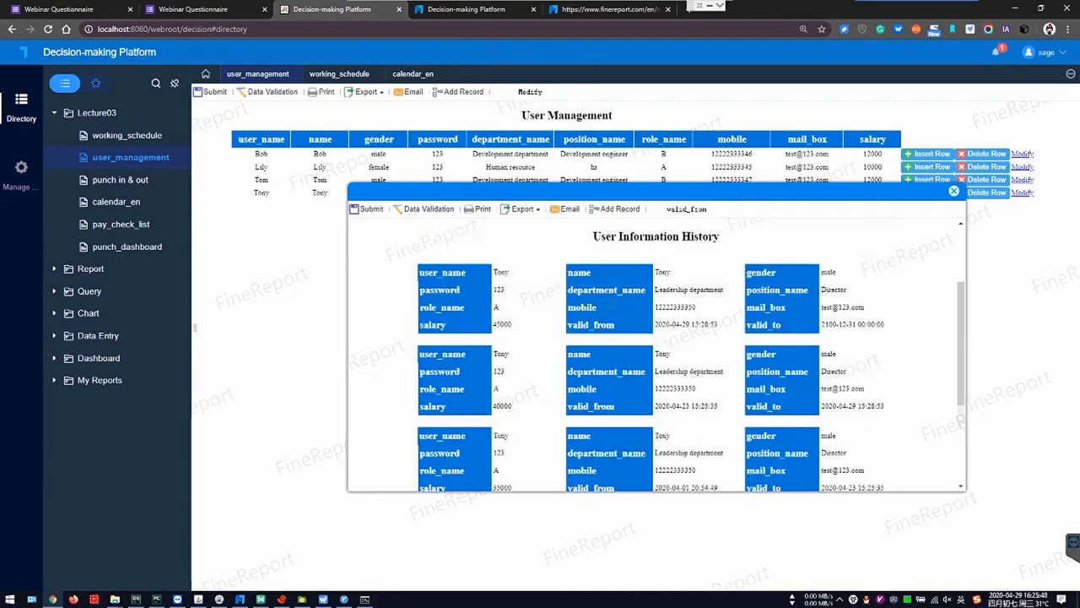
pyautogui.click(686, 400)
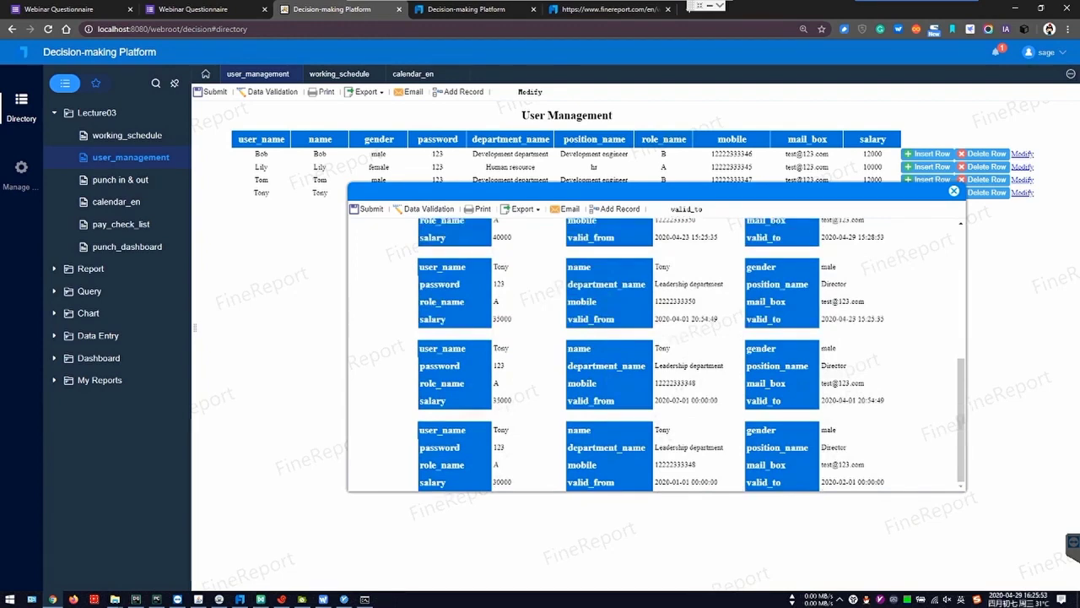
# - Trace how consecutive history records succeed each other, from the older entries up to the current user information
pyautogui.scroll(1, 656, 355)
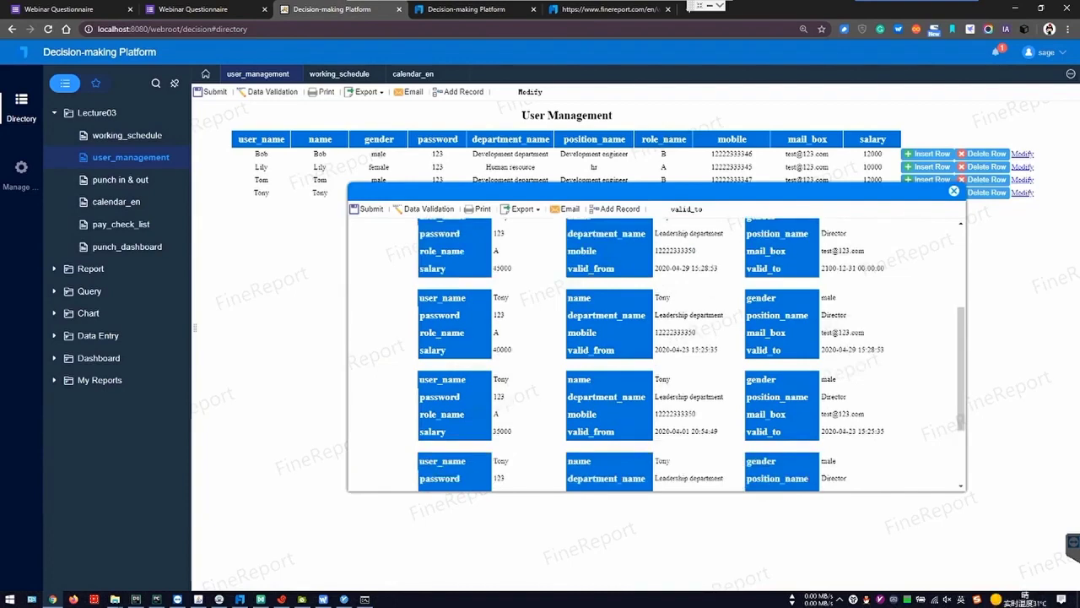
pyautogui.scroll(1, 656, 354)
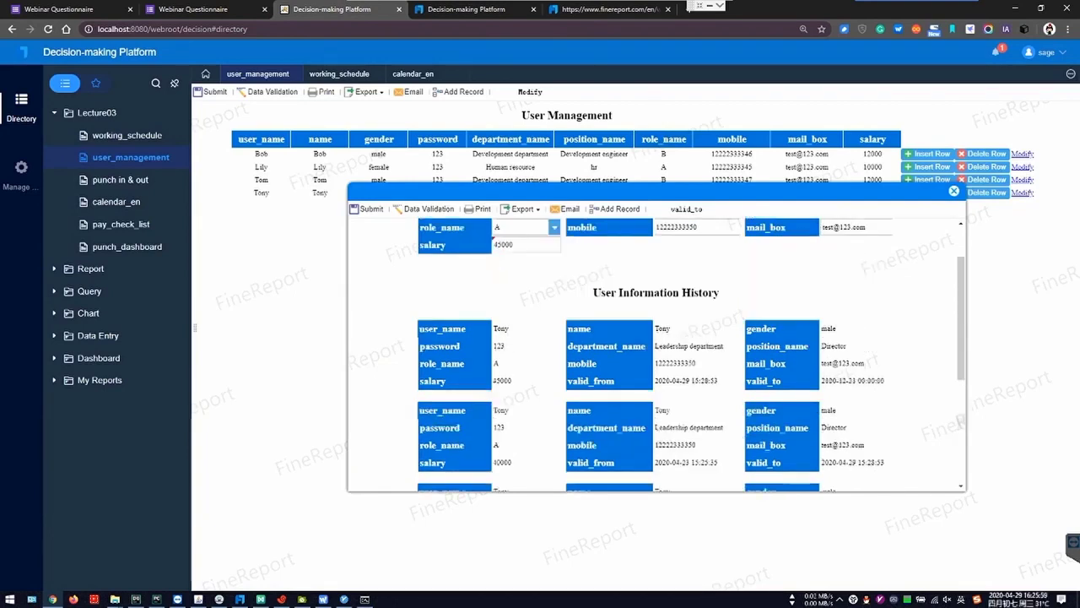
pyautogui.scroll(-1, 657, 355)
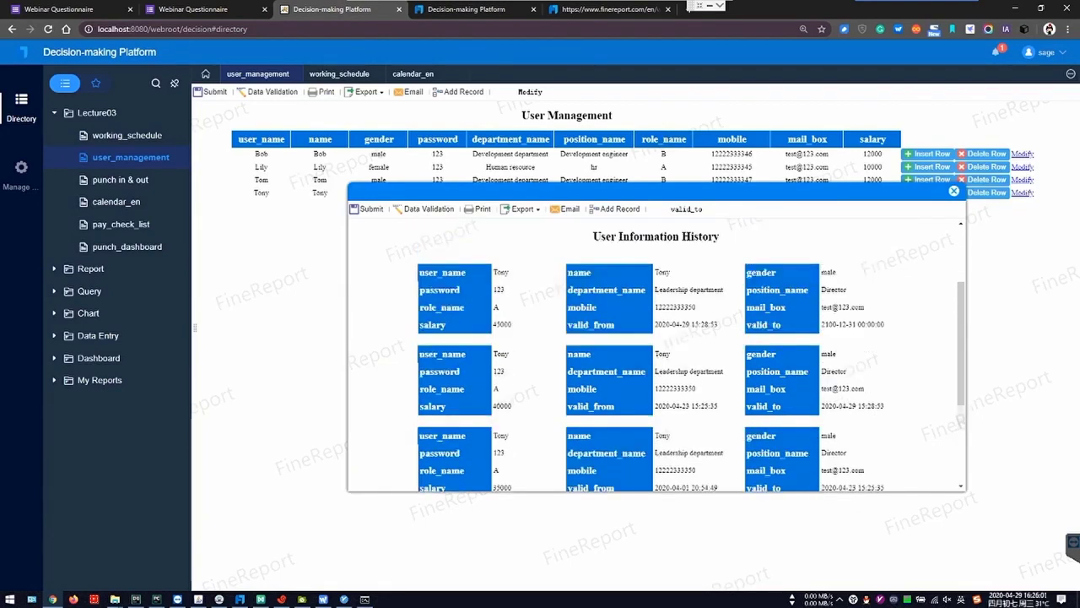
pyautogui.scroll(-1, 657, 355)
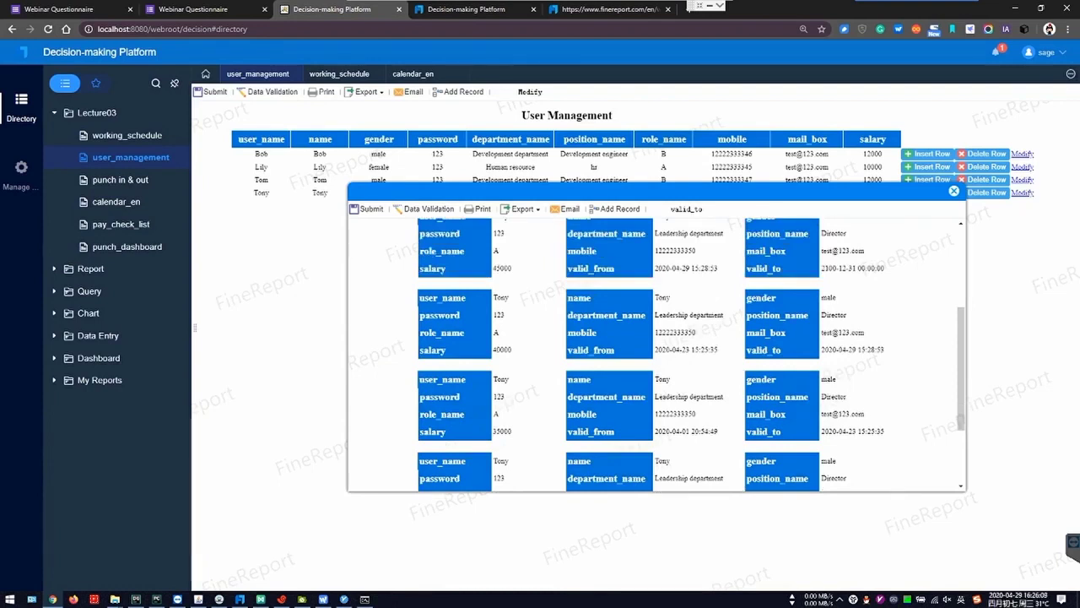
pyautogui.scroll(-1, 657, 354)
pyautogui.scroll(1, 657, 355)
pyautogui.scroll(5, 656, 354)
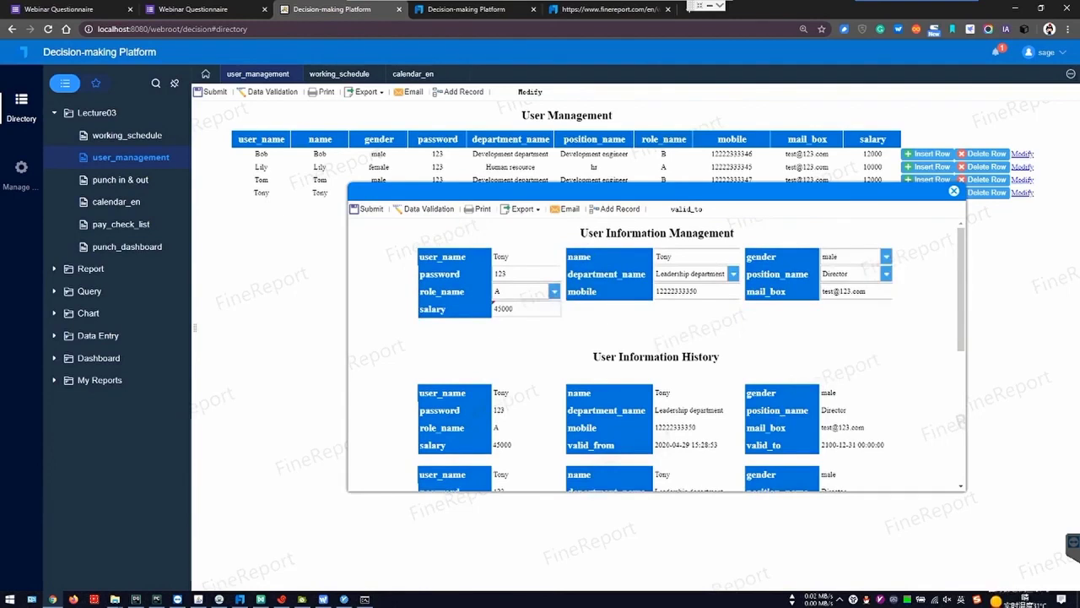
pyautogui.scroll(-2, 656, 355)
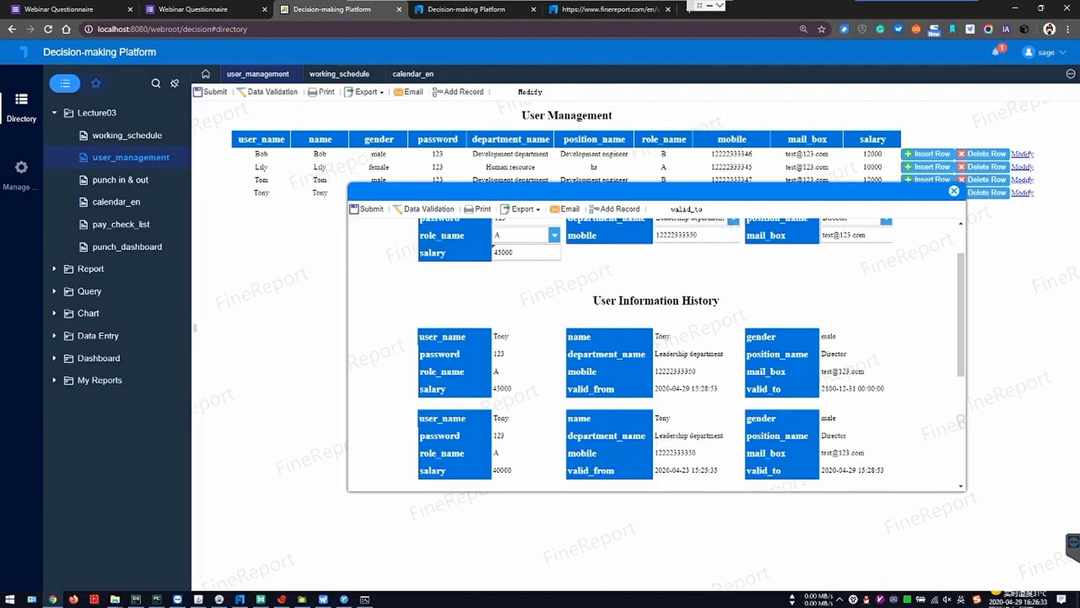
# - Set the Director's salary to 50000 in User Information Management and submit the record
pyautogui.scroll(1, 656, 354)
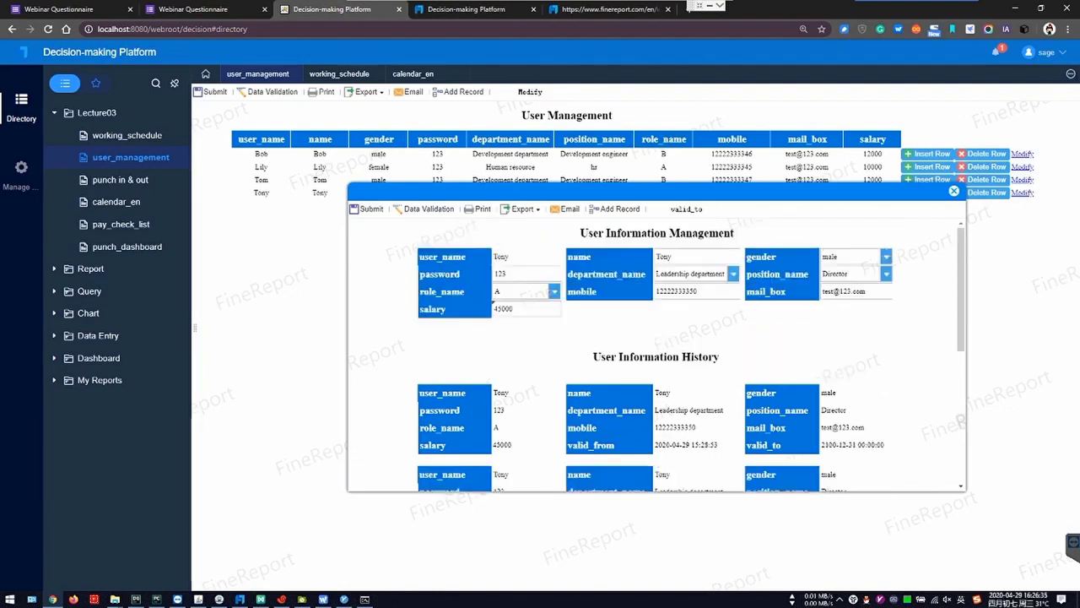
pyautogui.moveTo(515, 309); pyautogui.dragTo(438, 278)
pyautogui.press('BackSpace')
pyautogui.write('50000')
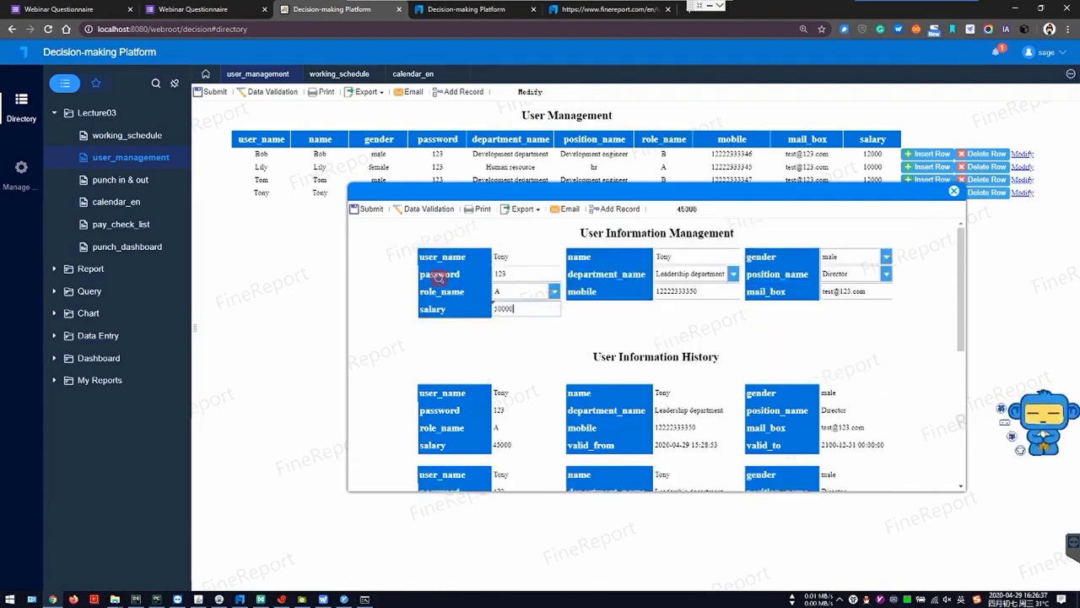
pyautogui.click(368, 209)
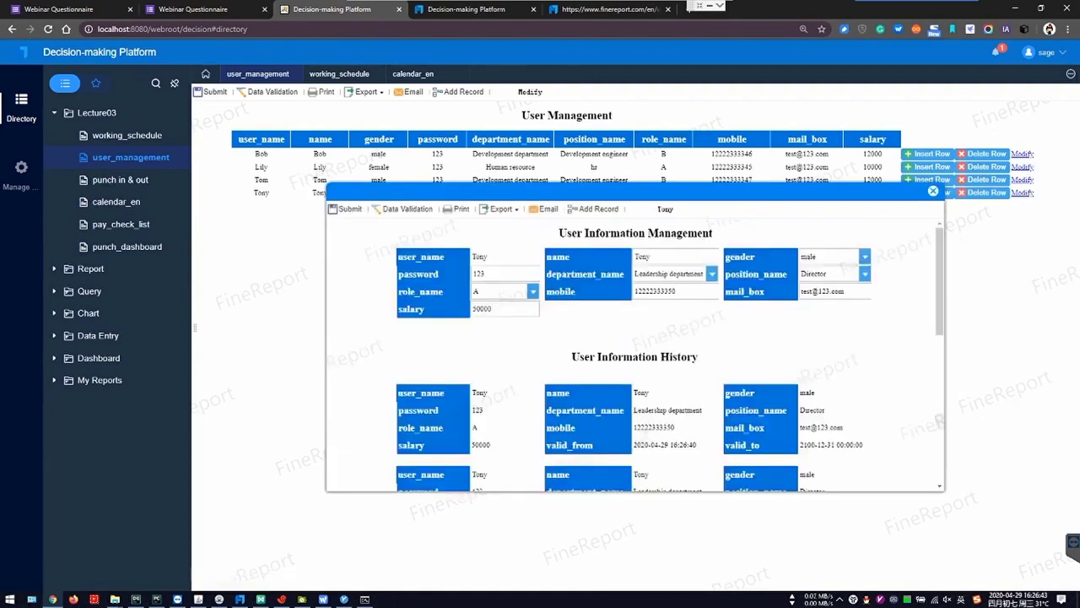
# - Compare the valid_from and valid_to timestamps of the Director's two newest User Information History records, and close the record window
pyautogui.scroll(-1, 635, 346)
pyautogui.scroll(-1, 635, 346)
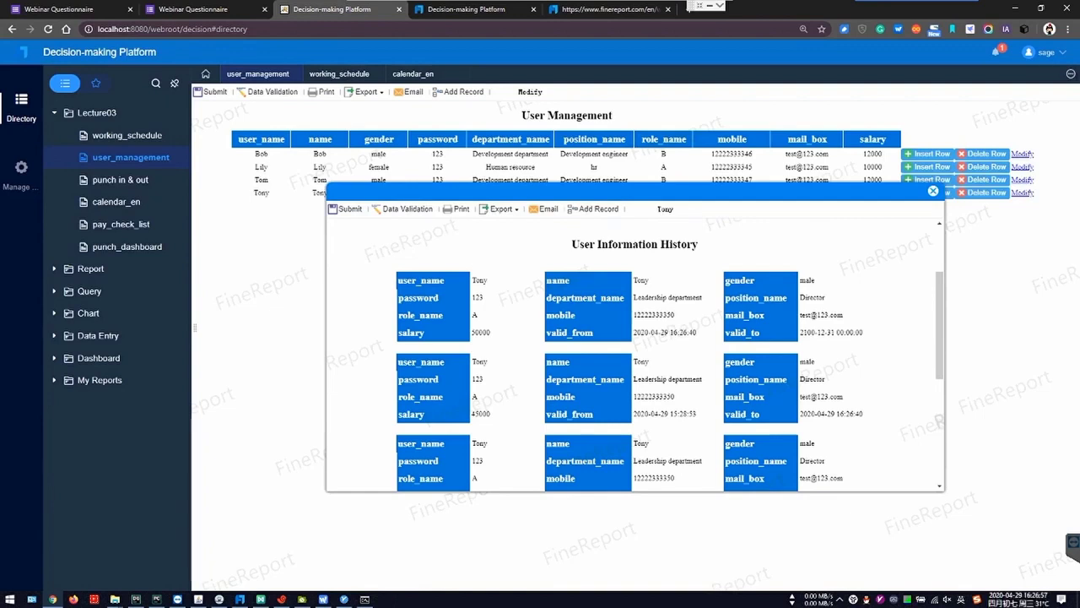
pyautogui.moveTo(807, 414); pyautogui.dragTo(863, 413)
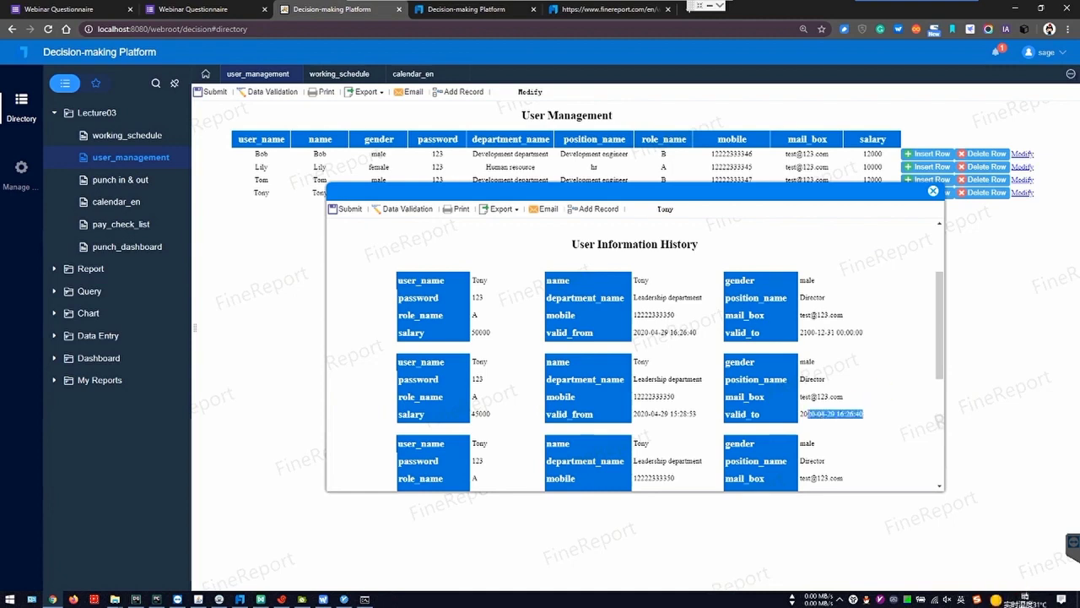
pyautogui.click(859, 413)
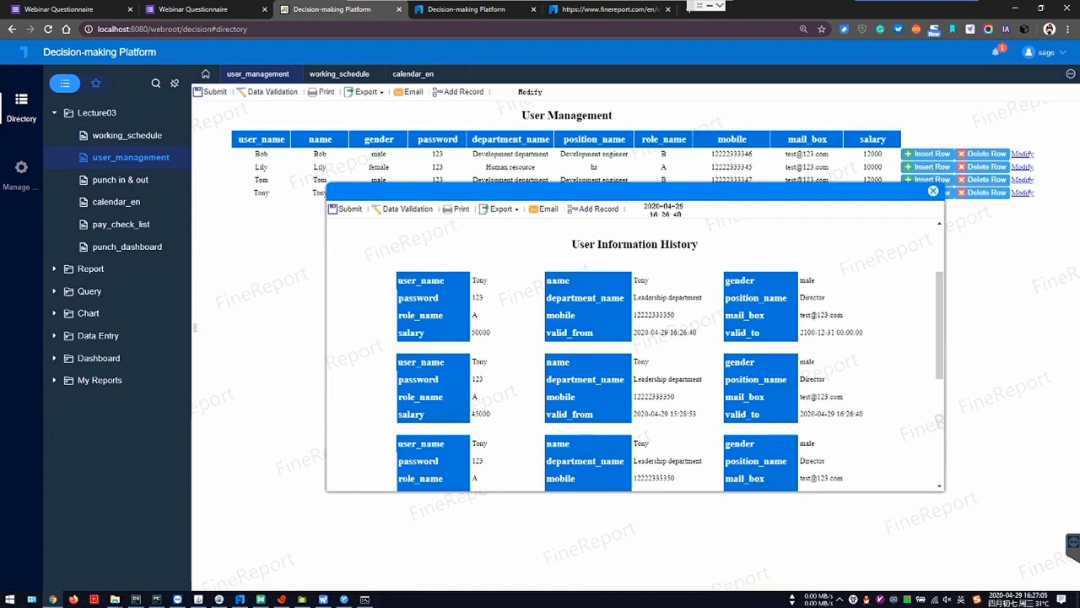
pyautogui.click(831, 333)
pyautogui.scroll(2, 831, 332)
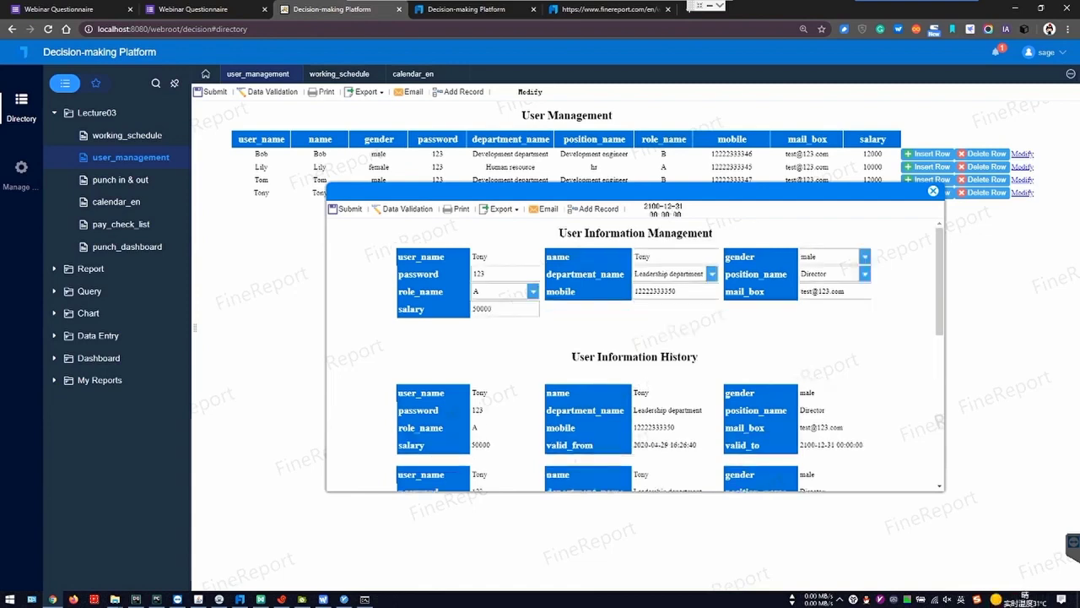
pyautogui.scroll(-1, 635, 354)
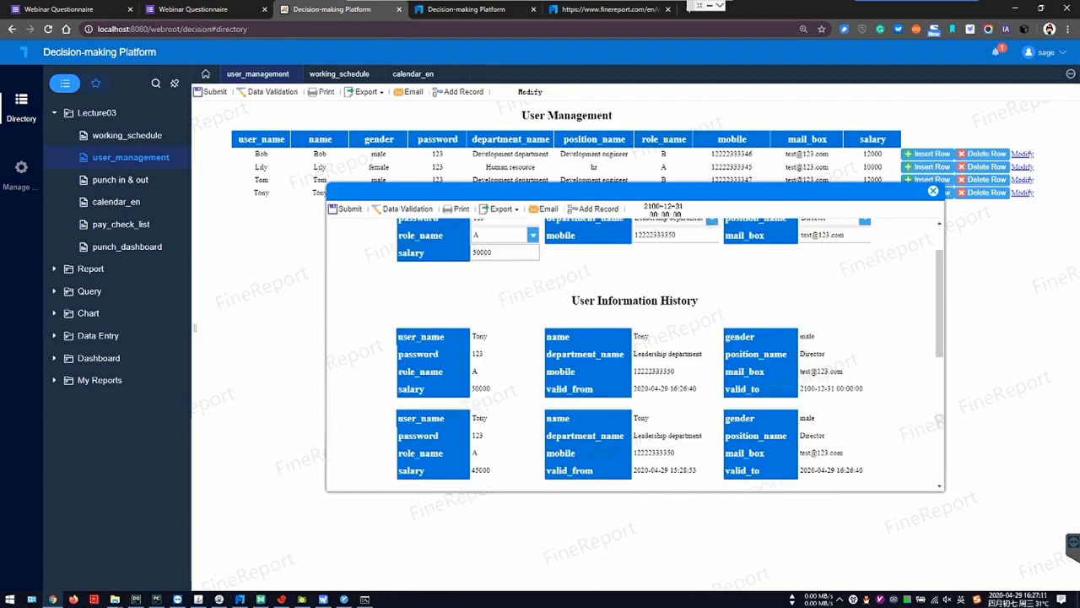
pyautogui.click(932, 190)
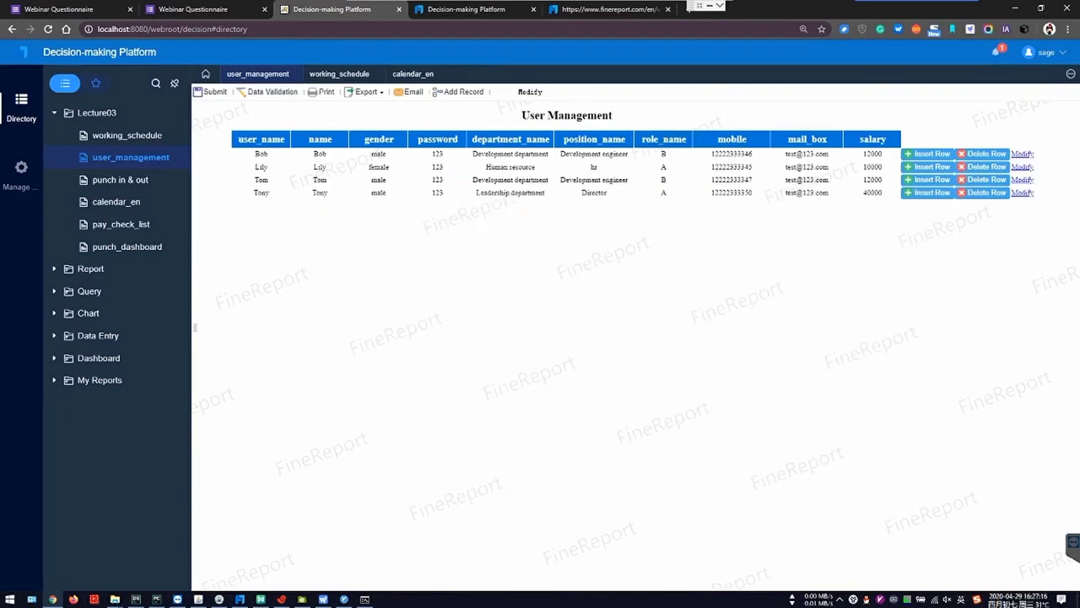
# - Check the Director's salary in the User Management list against the salary in the user's detail record
pyautogui.moveTo(258, 74)
pyautogui.click(235, 99)
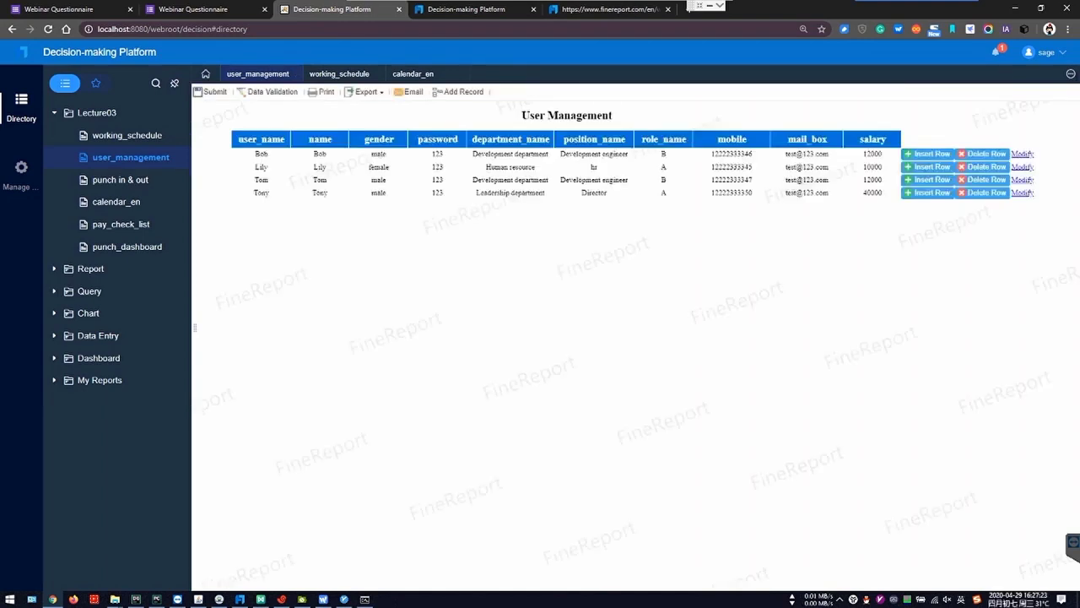
pyautogui.click(872, 193)
pyautogui.click(1022, 192)
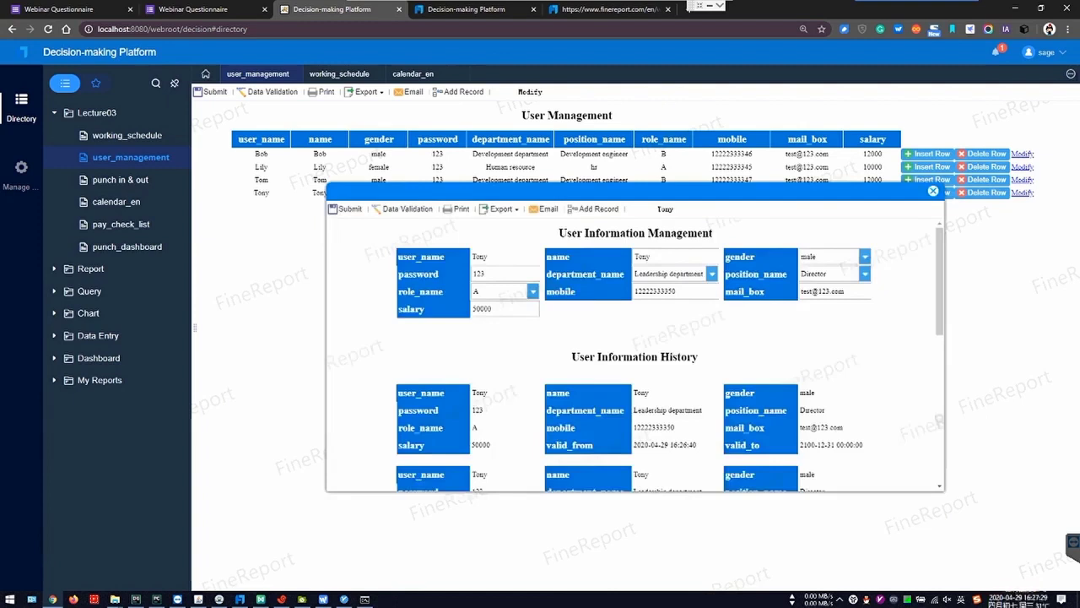
pyautogui.click(932, 192)
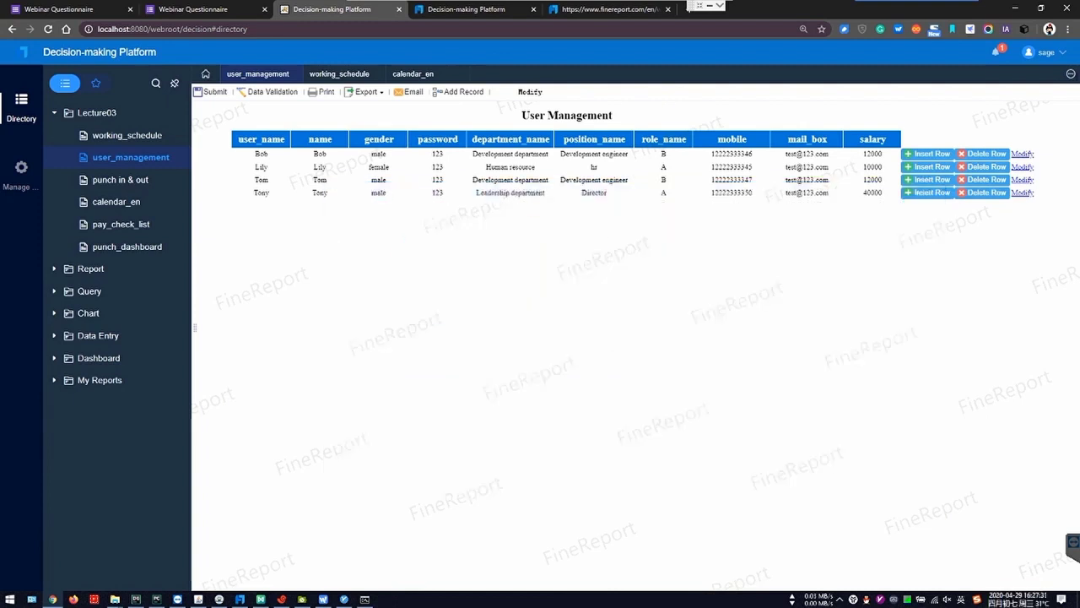
# - Switch to the FineReport designer, open user_information_management.cpt and select the User Information History block down to row 15
pyautogui.click(339, 74)
pyautogui.hotkey('alt', 'Tab')
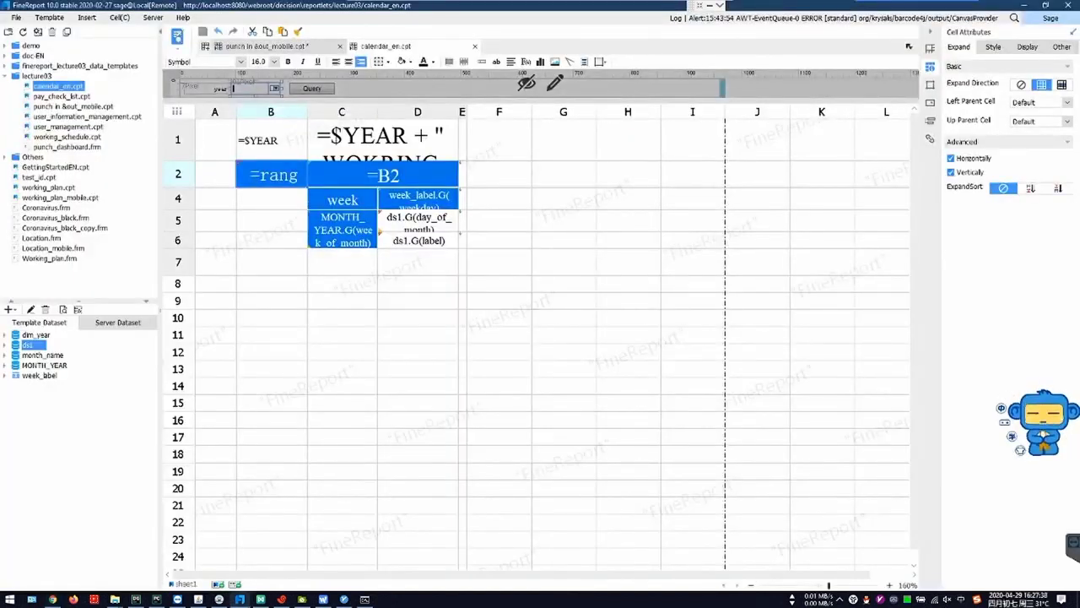
pyautogui.click(84, 116)
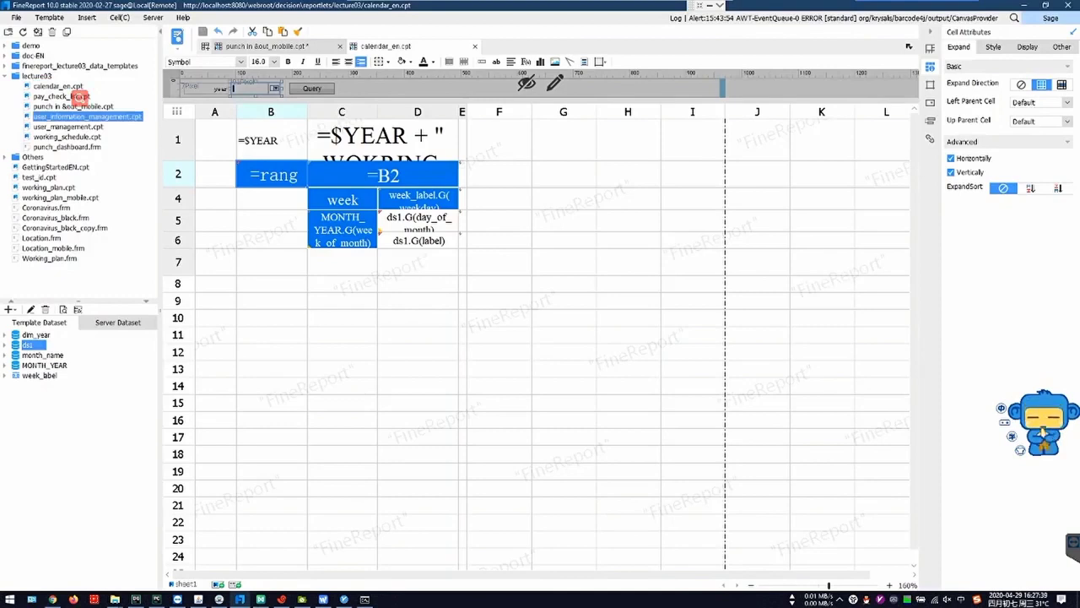
pyautogui.click(529, 246)
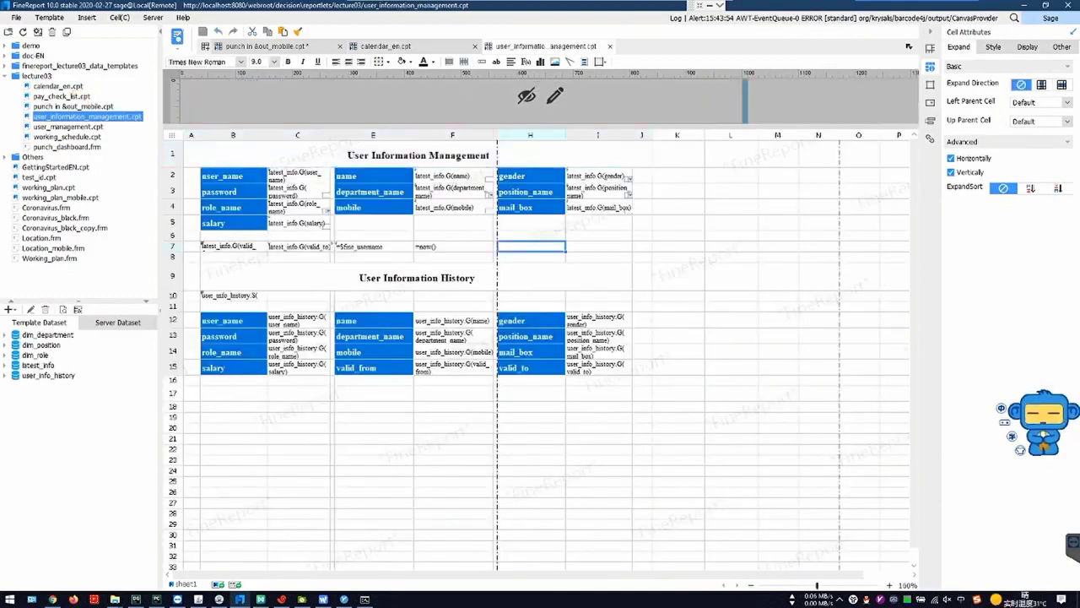
pyautogui.click(496, 277)
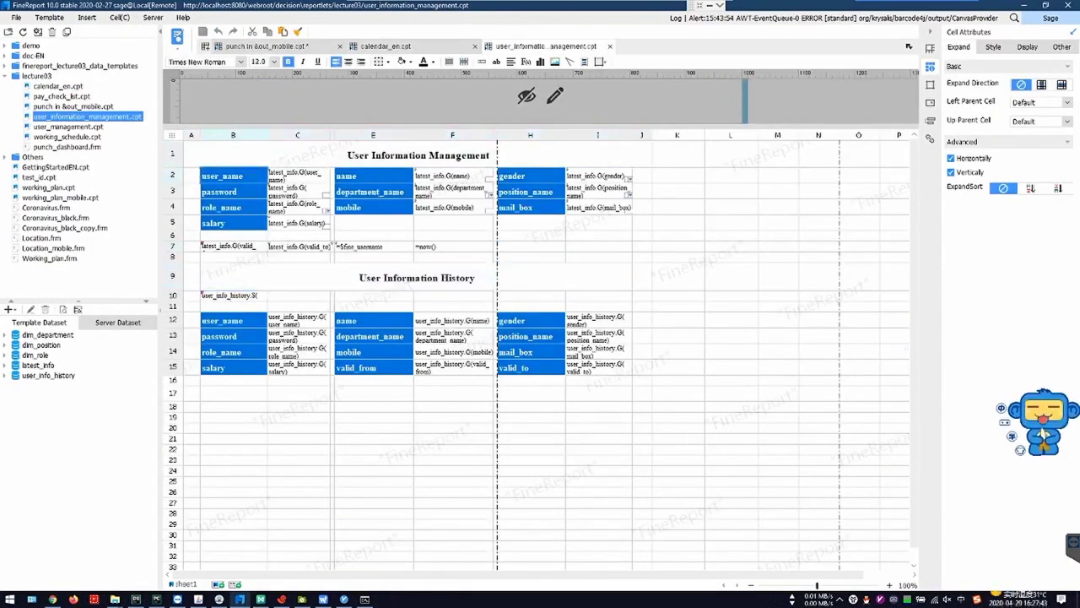
pyautogui.moveTo(496, 277); pyautogui.dragTo(590, 368)
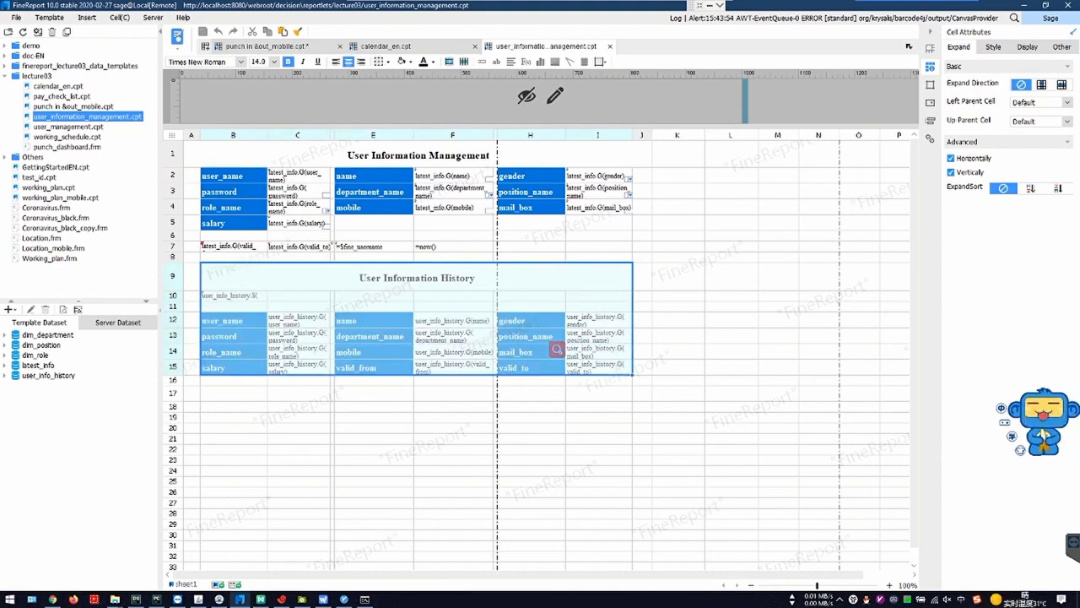
# - Switch to the browser and reopen the Director's record from user_management to review its information and history sections
pyautogui.hotkey('alt', 'Tab')
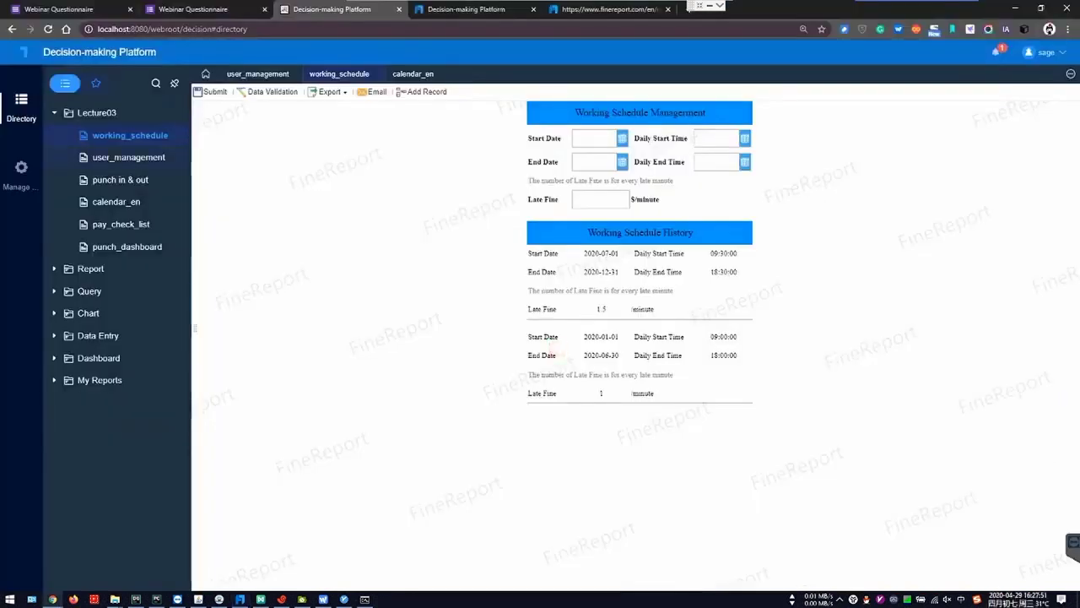
pyautogui.click(257, 74)
pyautogui.click(1022, 155)
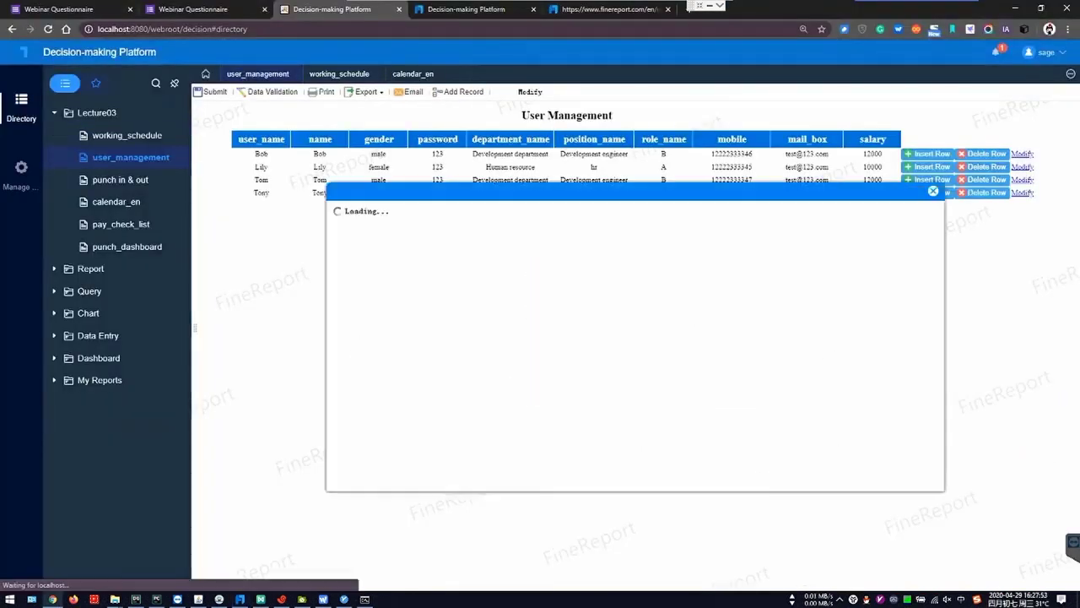
pyautogui.scroll(-6, 634, 354)
pyautogui.scroll(4, 634, 355)
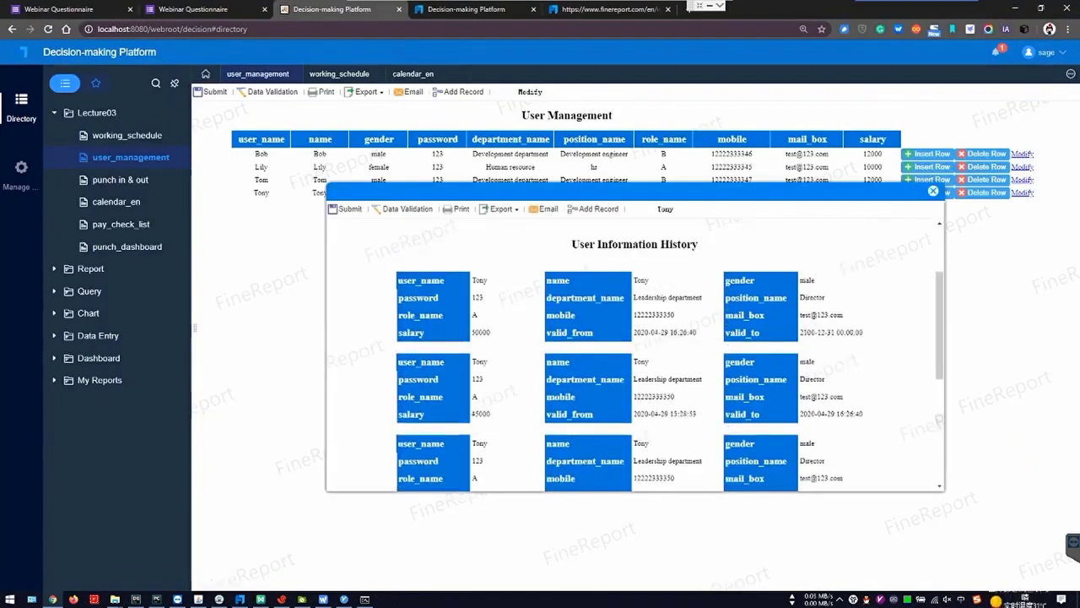
pyautogui.scroll(5, 635, 354)
# - Switch back to the designer and inspect the User Information Management block in rows 1 to 5, including the salary value cell C5
pyautogui.hotkey('alt', 'Tab')
pyautogui.moveTo(418, 155); pyautogui.dragTo(552, 235)
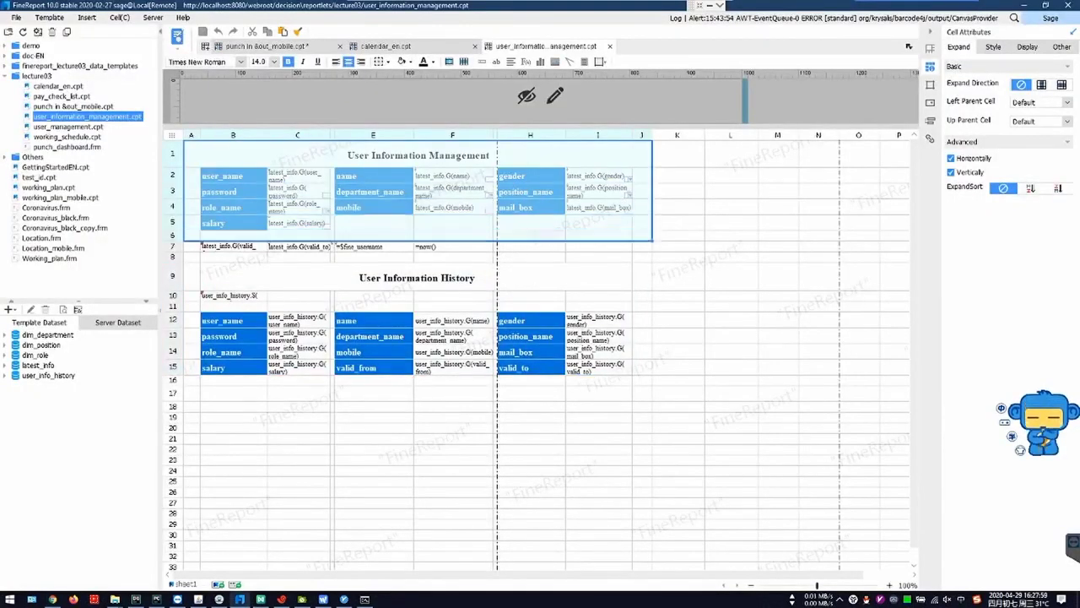
pyautogui.moveTo(651, 239); pyautogui.dragTo(651, 228)
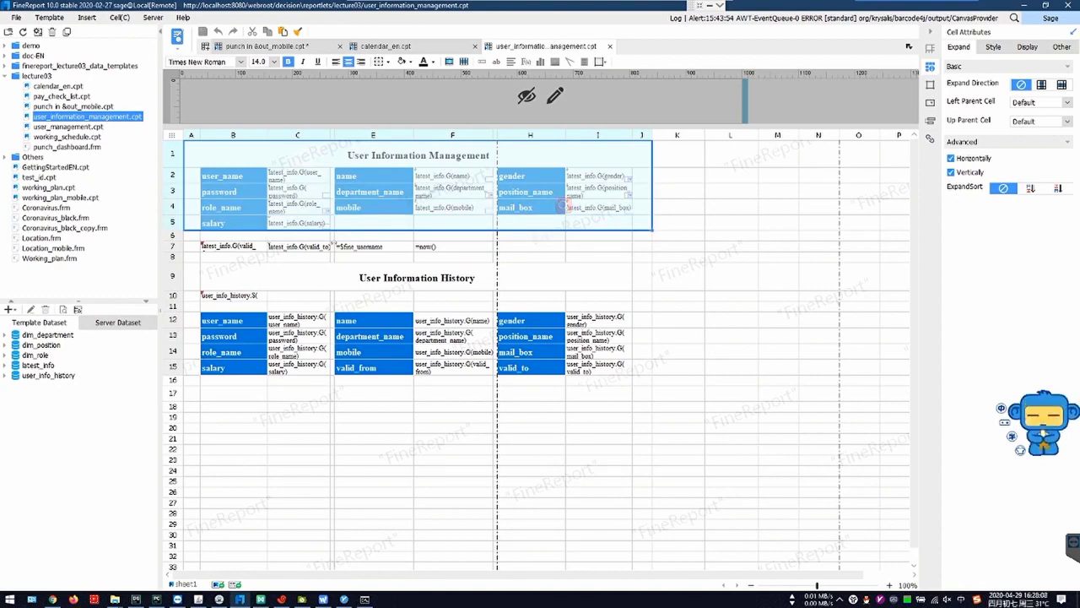
pyautogui.click(453, 223)
pyautogui.click(373, 223)
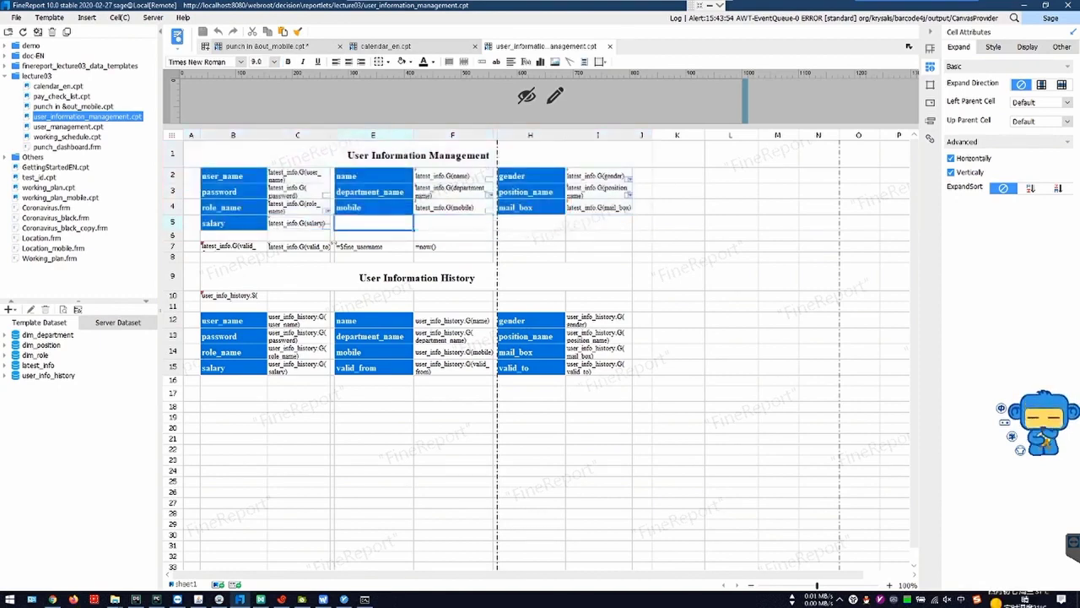
pyautogui.click(298, 223)
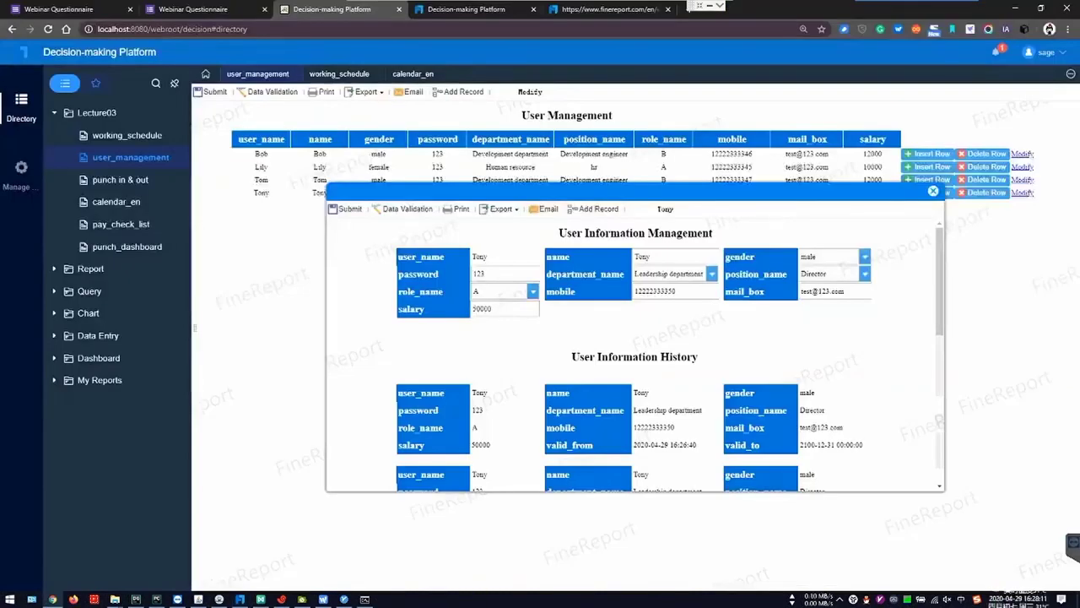
# - Close the user record window in the browser, and open the Data Entry Attributes of user_information_management.cpt in the designer
pyautogui.click(932, 191)
pyautogui.hotkey('alt', 'Tab')
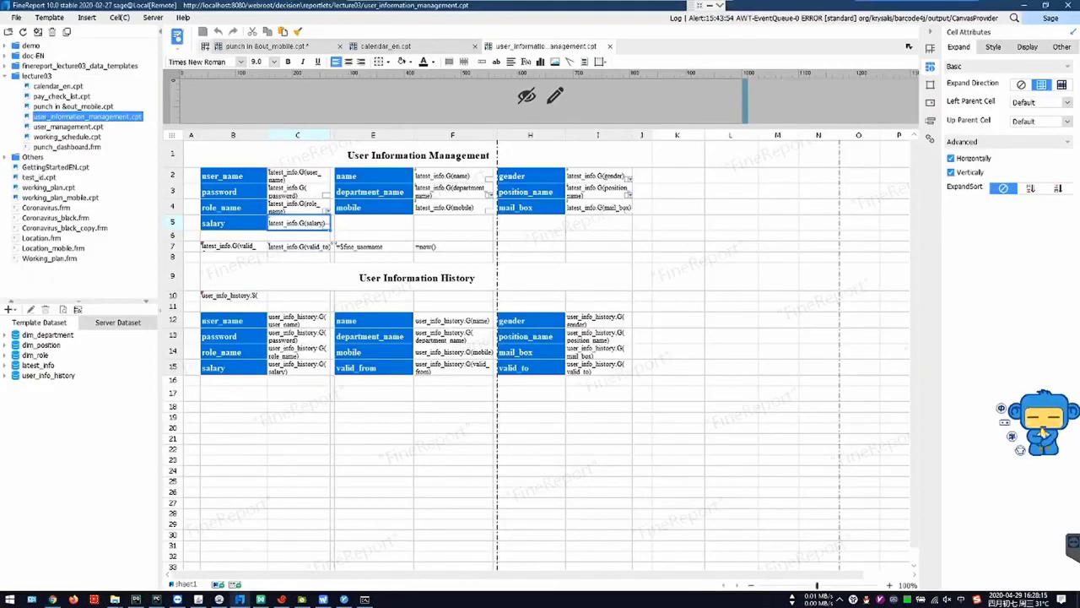
pyautogui.click(49, 17)
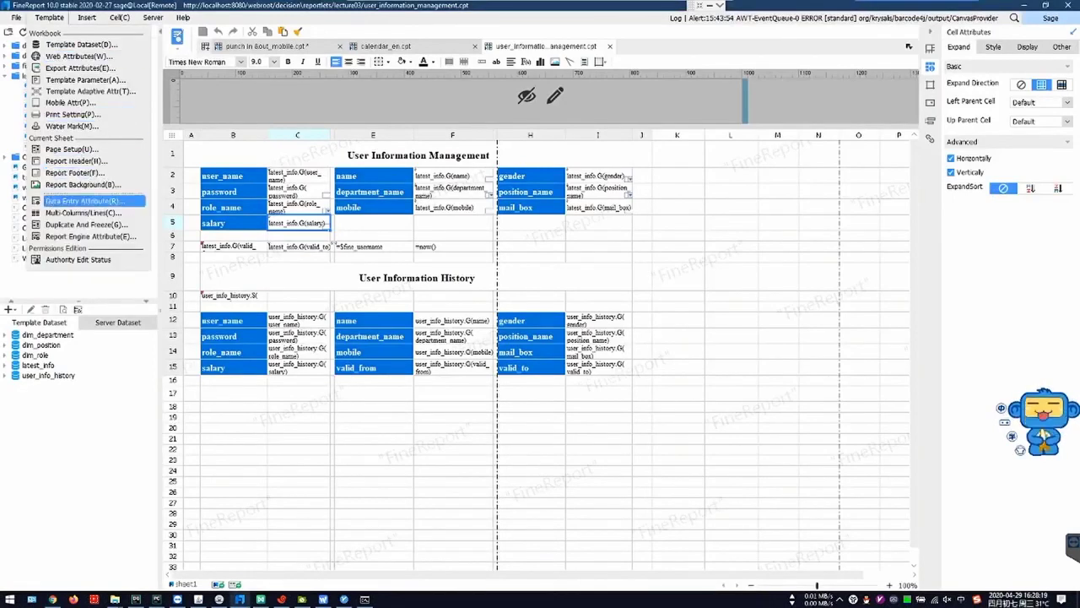
pyautogui.click(85, 201)
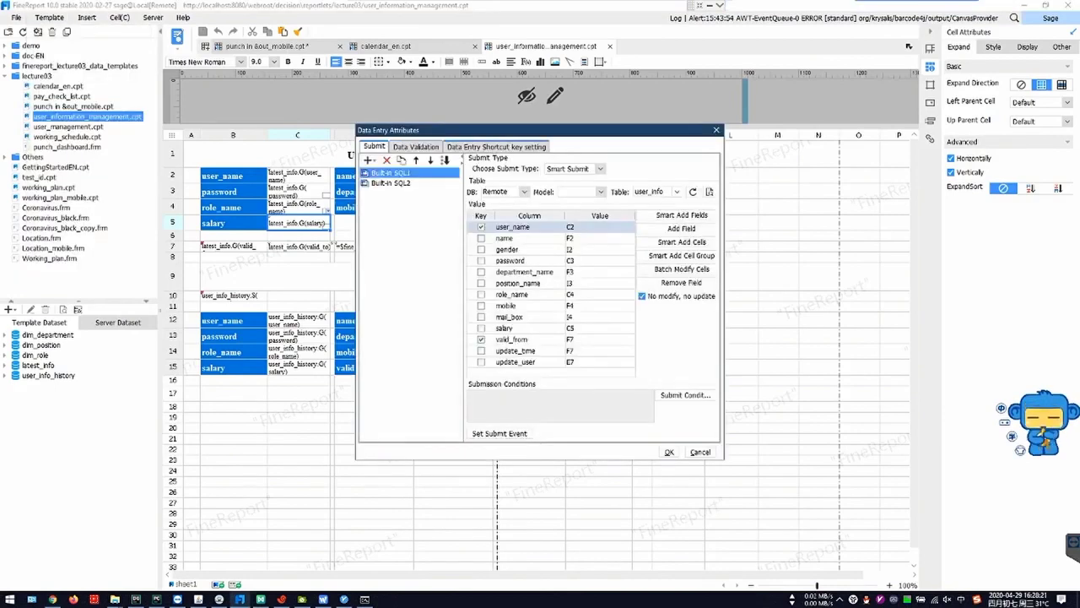
# - Examine the column-to-cell mapping and key fields of Built-in SQL1 alongside the template cells
pyautogui.moveTo(484, 128); pyautogui.dragTo(717, 115)
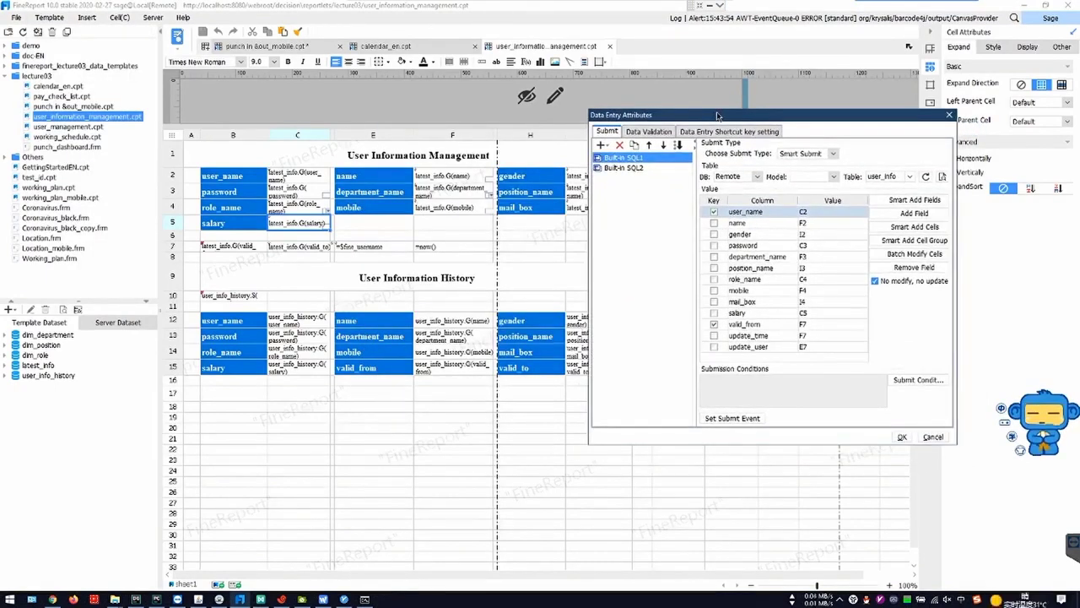
pyautogui.moveTo(717, 116); pyautogui.dragTo(676, 125)
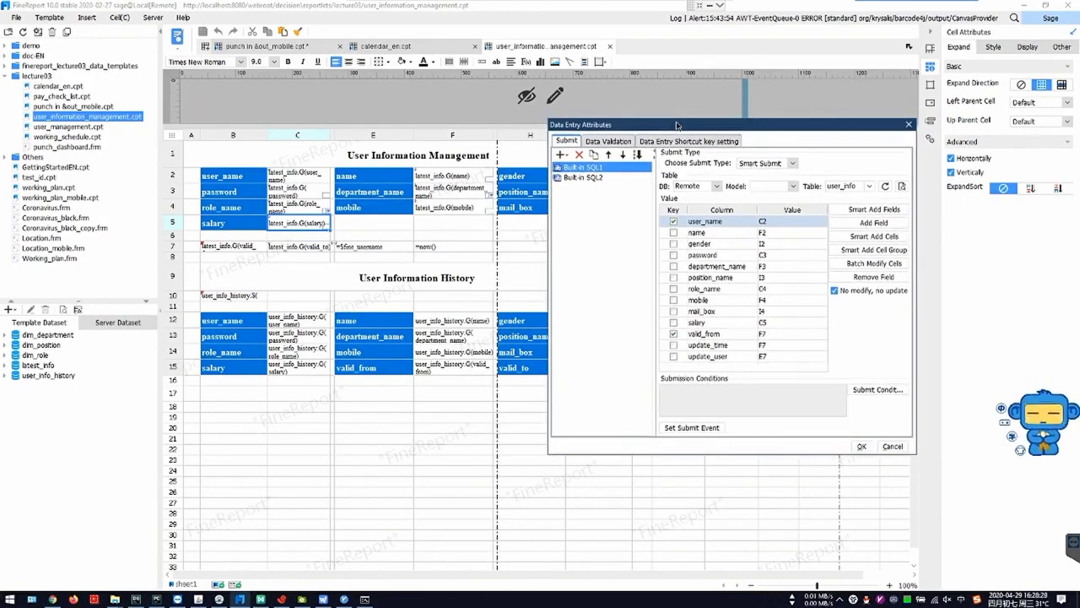
pyautogui.moveTo(676, 125); pyautogui.dragTo(660, 120)
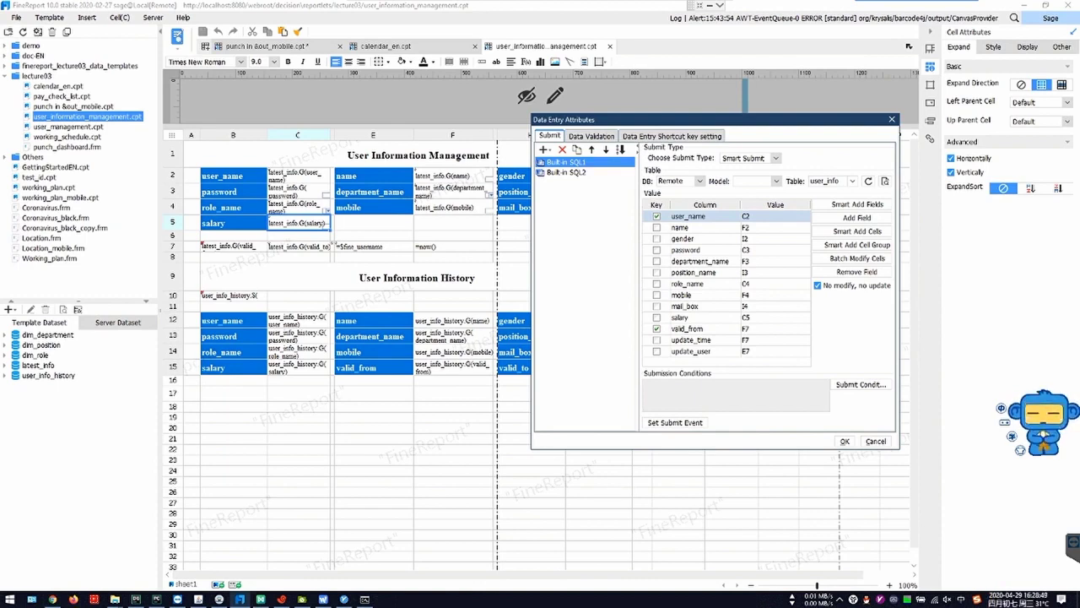
pyautogui.moveTo(716, 121); pyautogui.dragTo(691, 82)
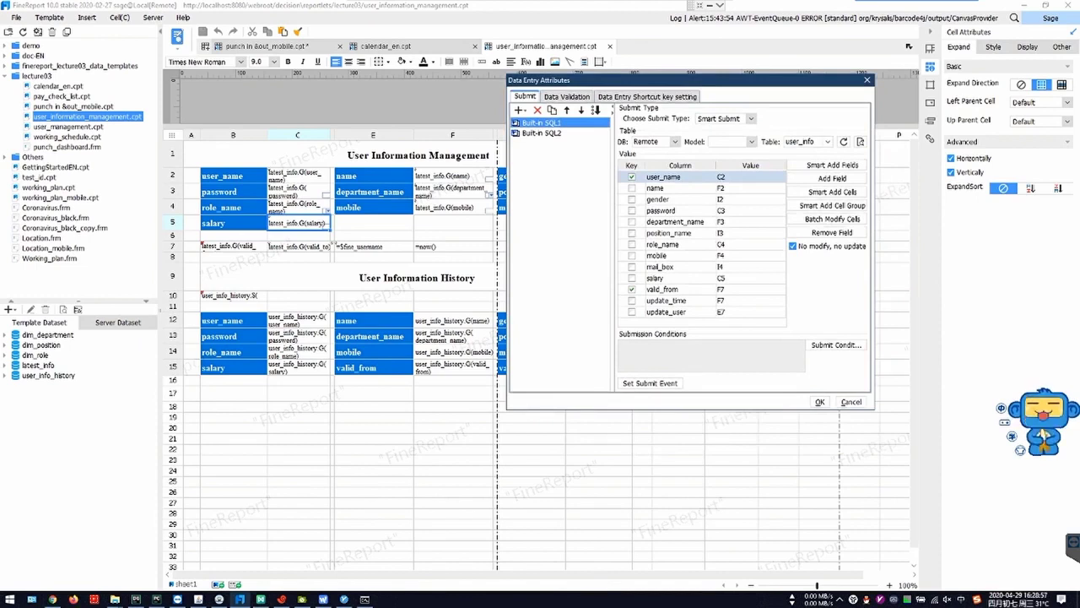
pyautogui.moveTo(679, 82); pyautogui.dragTo(768, 64)
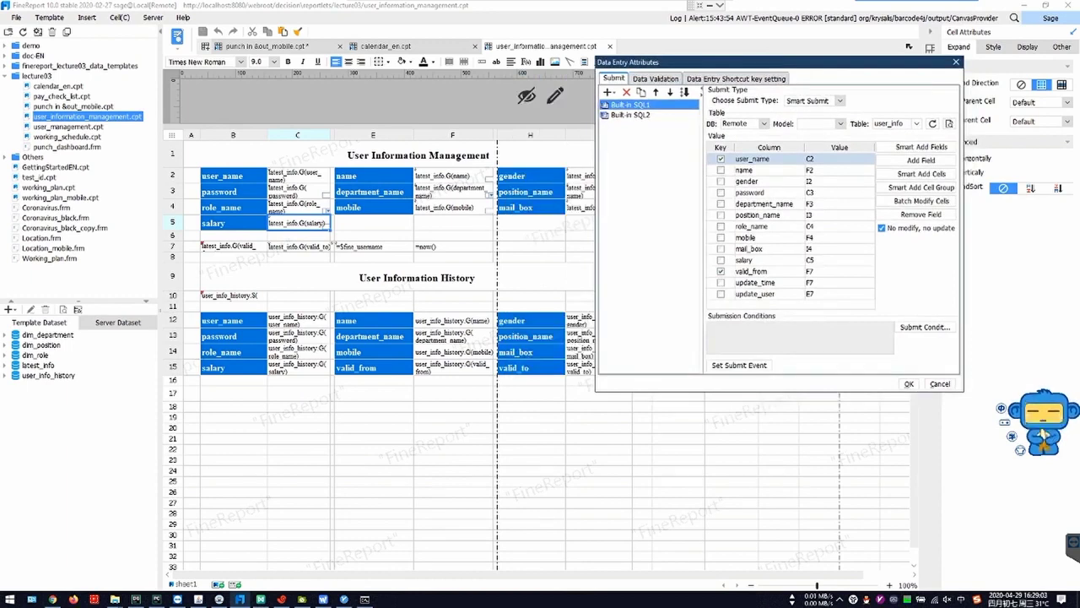
# - Inspect the key columns of Built-in SQL2 and pick Update Submit from its submit types
pyautogui.click(631, 115)
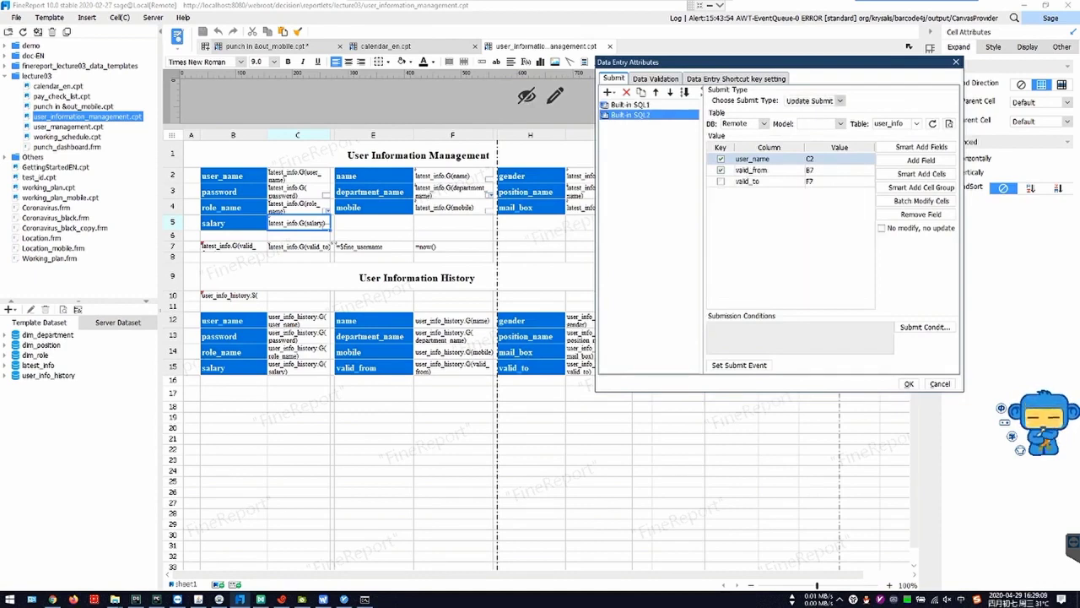
pyautogui.click(839, 101)
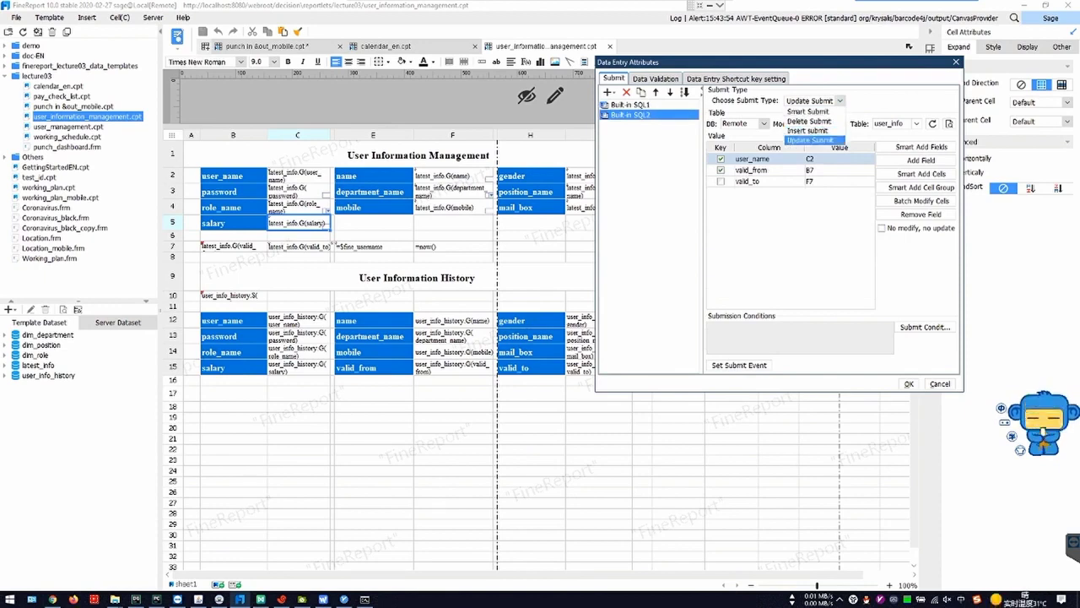
pyautogui.click(810, 140)
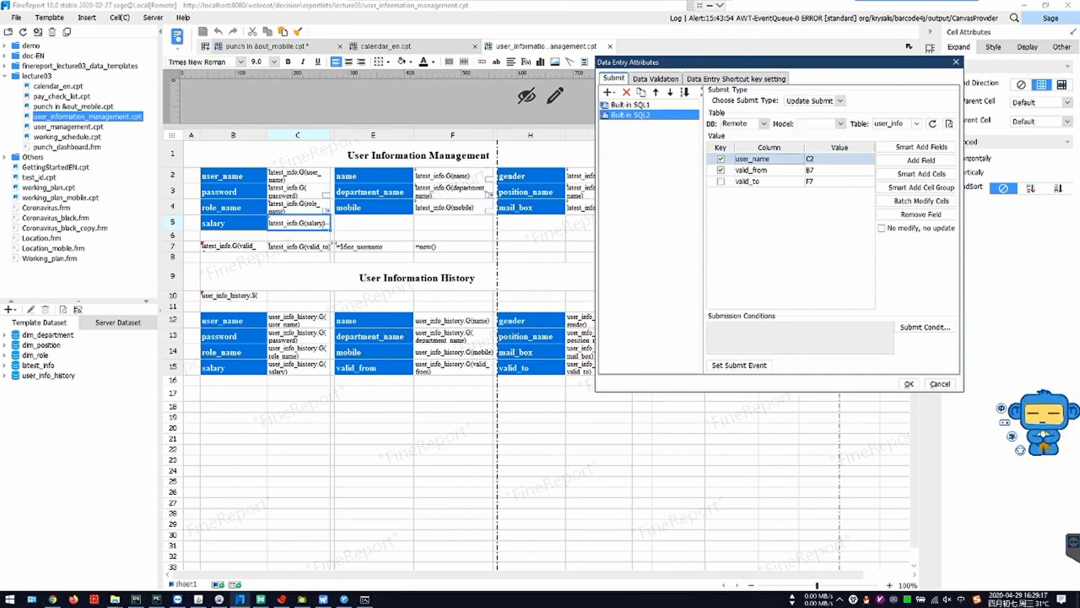
# - Inspect the valid_from and valid_to column mappings of Built-in SQL2
pyautogui.click(763, 170)
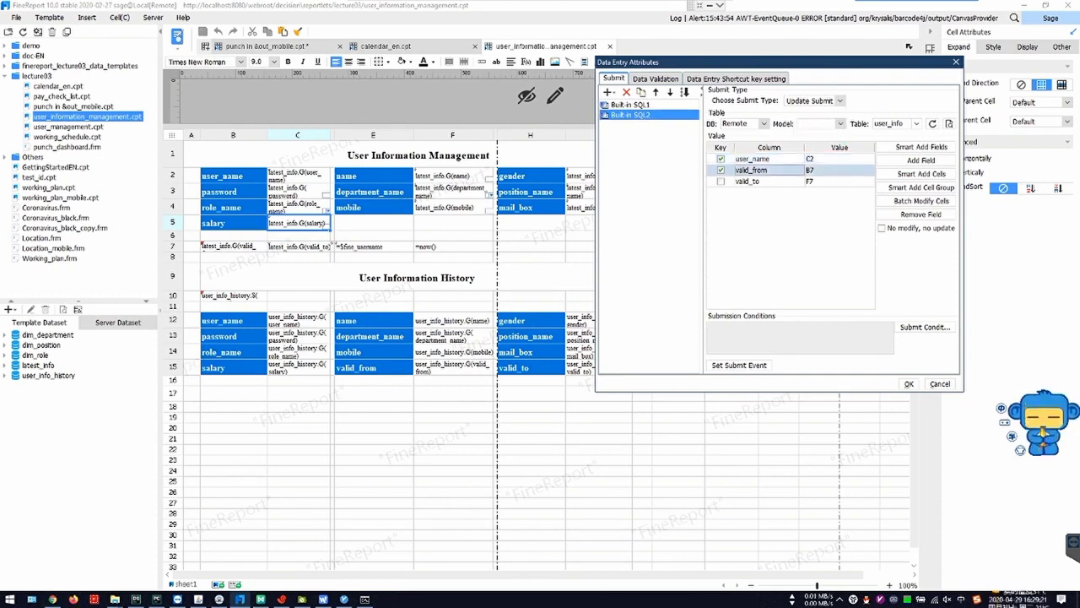
pyautogui.click(763, 181)
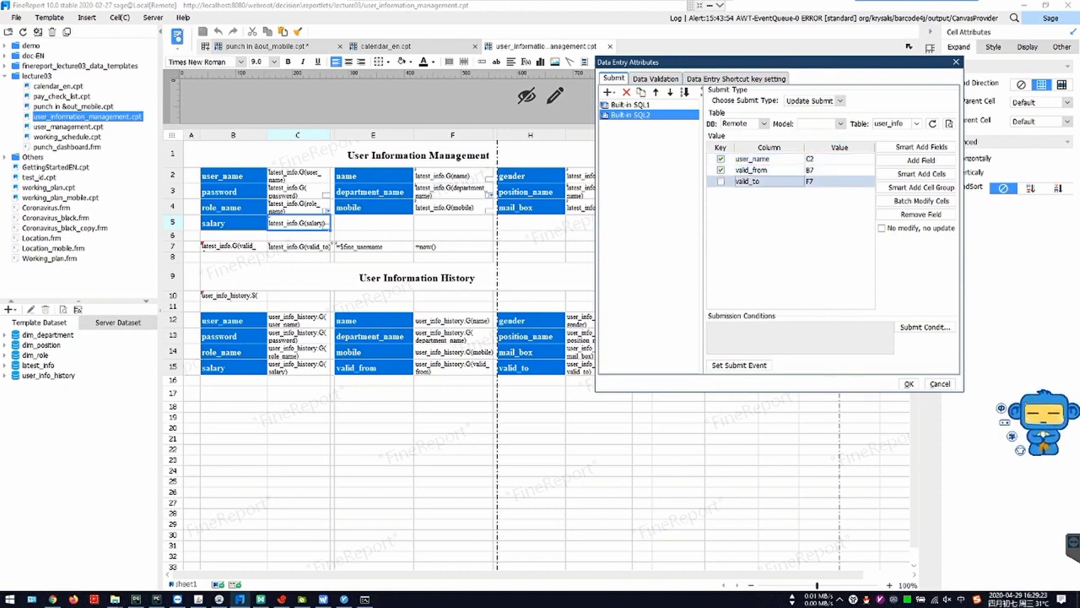
pyautogui.click(764, 170)
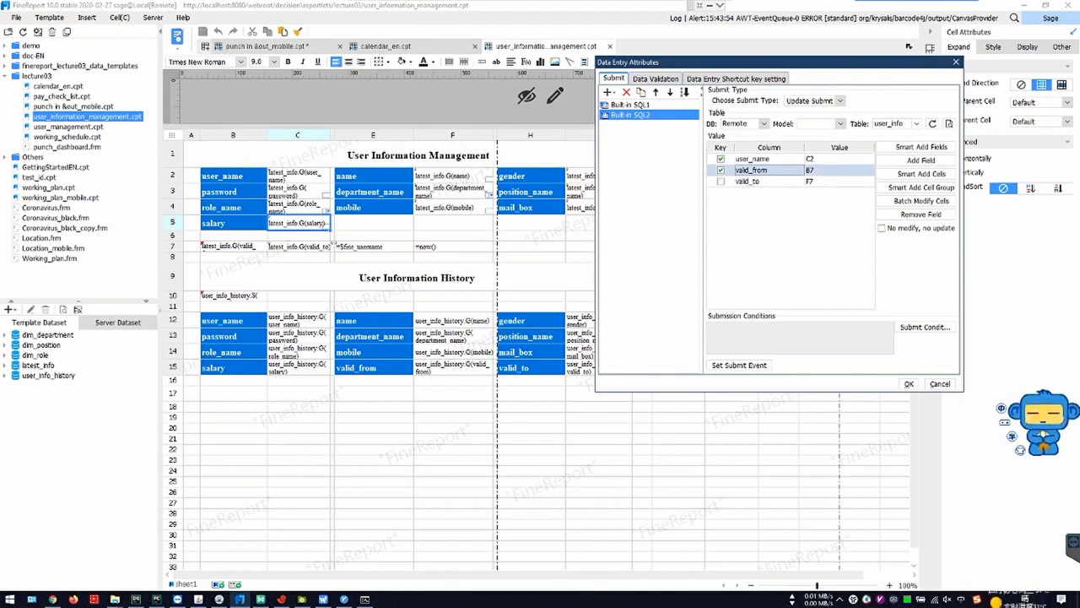
# - Switch to the browser, open the last listed user's record for modification, and examine its salary and the newest history entry's valid_to date
pyautogui.hotkey('alt', 'Tab')
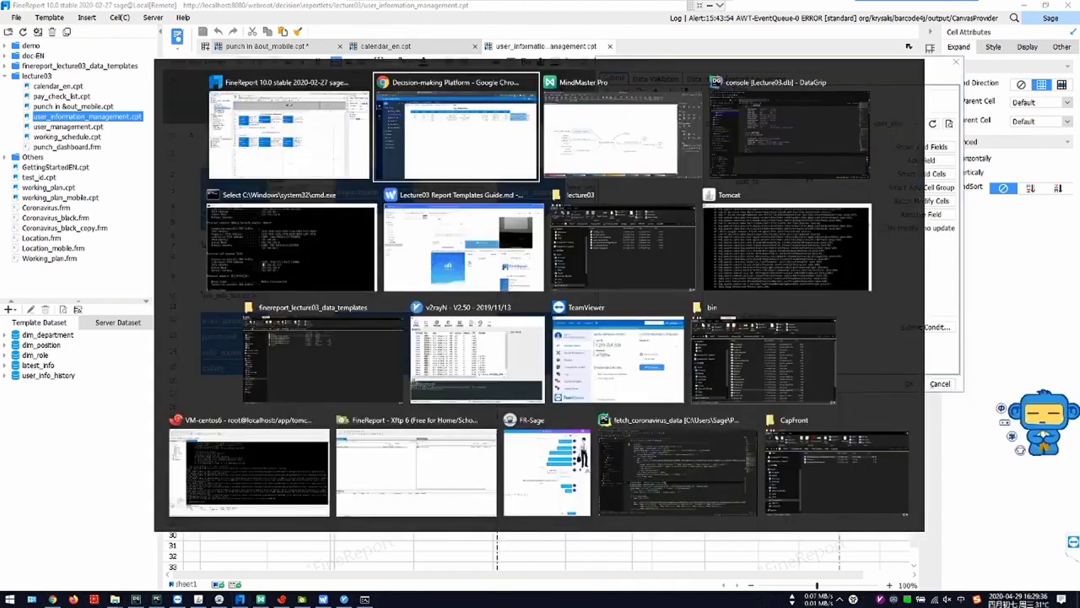
pyautogui.click(1022, 193)
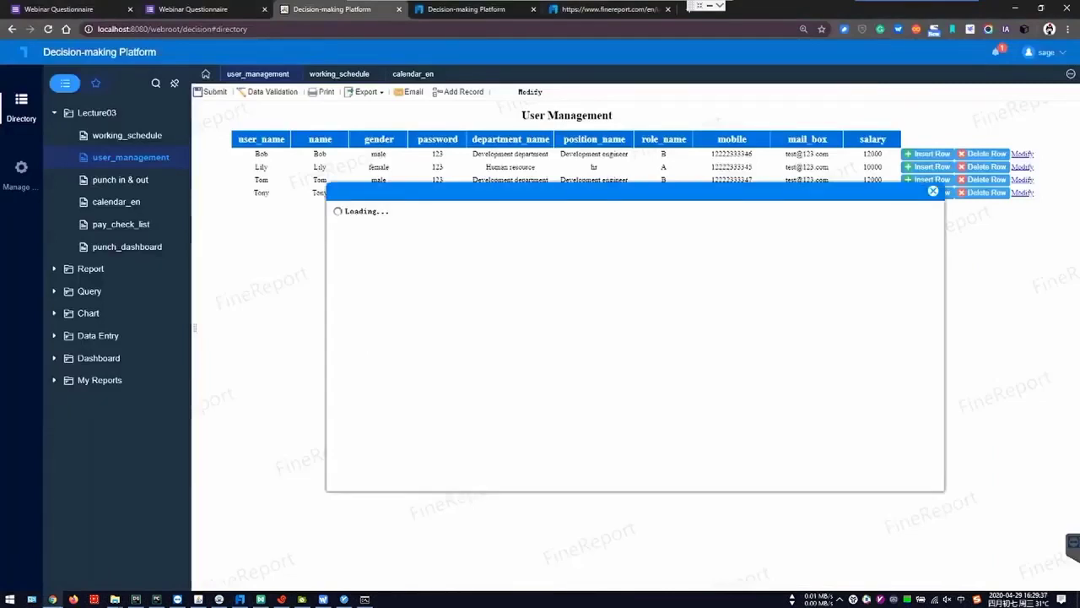
pyautogui.scroll(-1, 635, 346)
pyautogui.scroll(1, 635, 346)
pyautogui.scroll(-1, 634, 346)
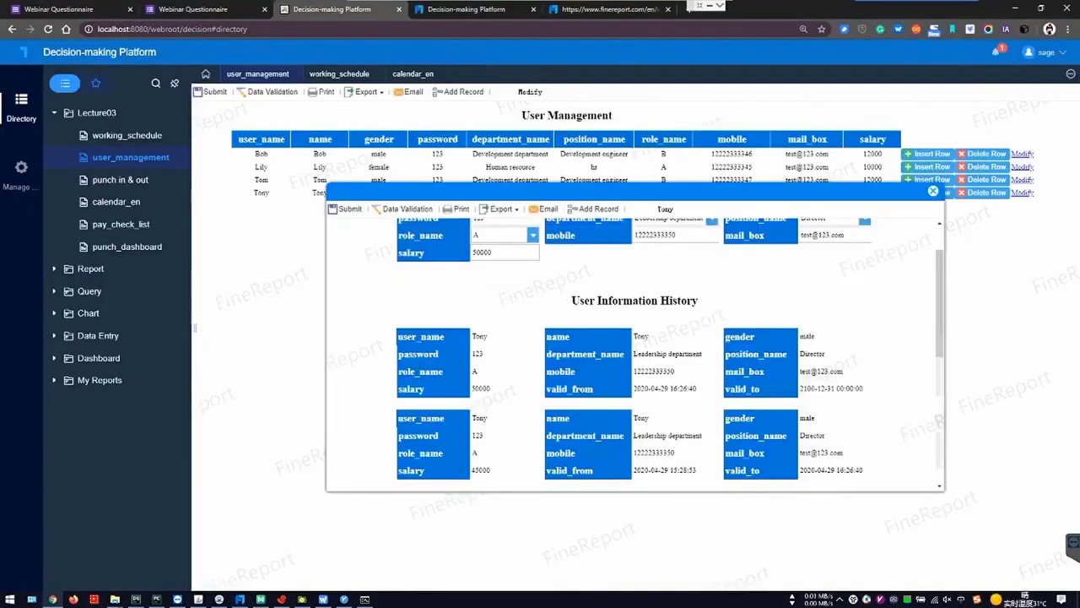
pyautogui.click(498, 252)
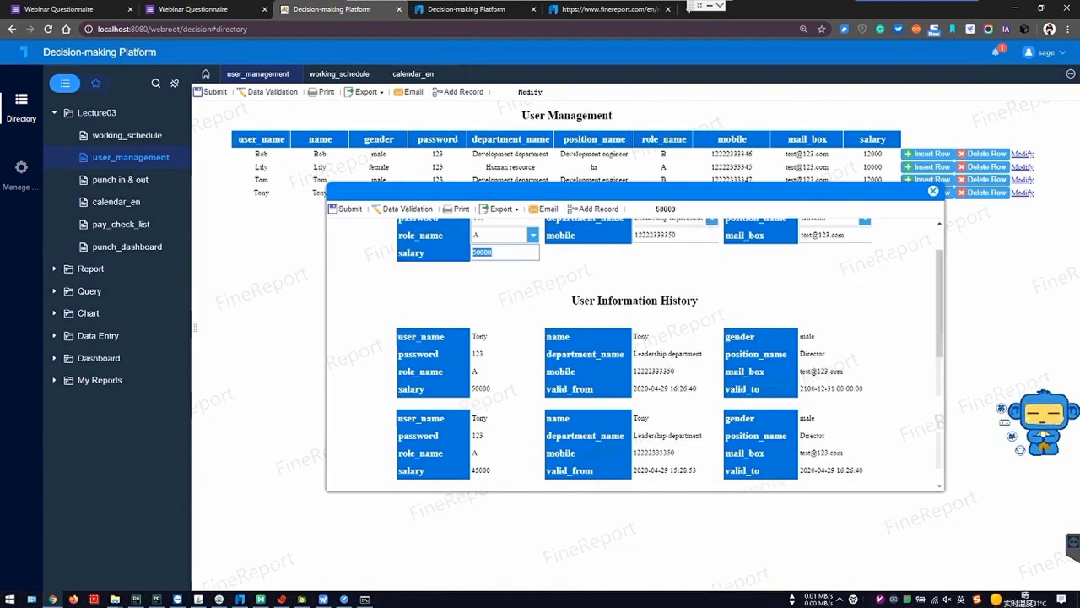
pyautogui.moveTo(865, 389); pyautogui.dragTo(740, 370)
pyautogui.click(831, 389)
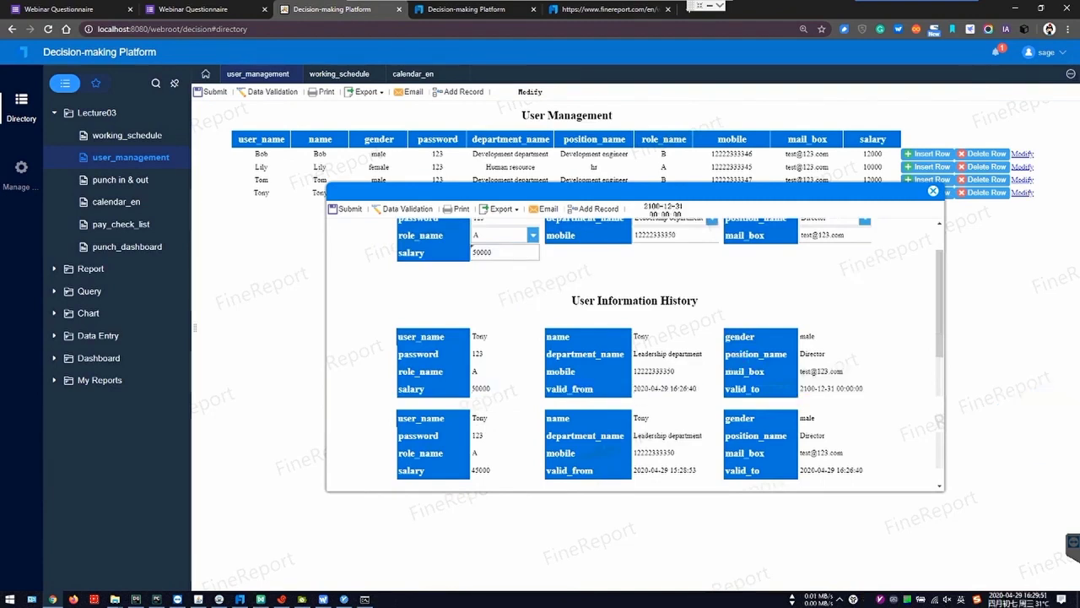
pyautogui.moveTo(864, 389); pyautogui.dragTo(758, 370)
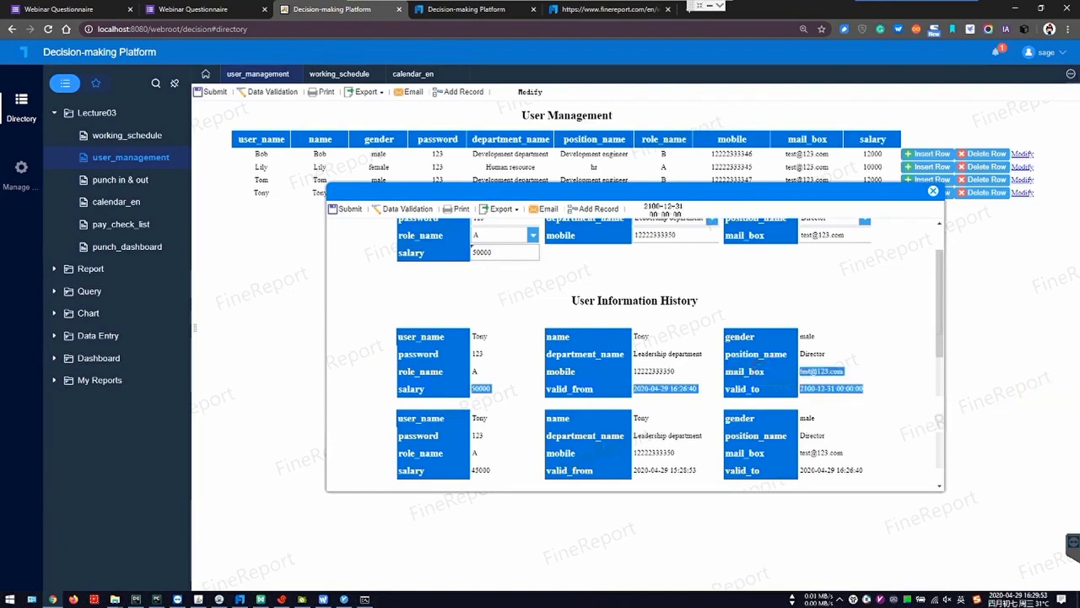
pyautogui.click(831, 389)
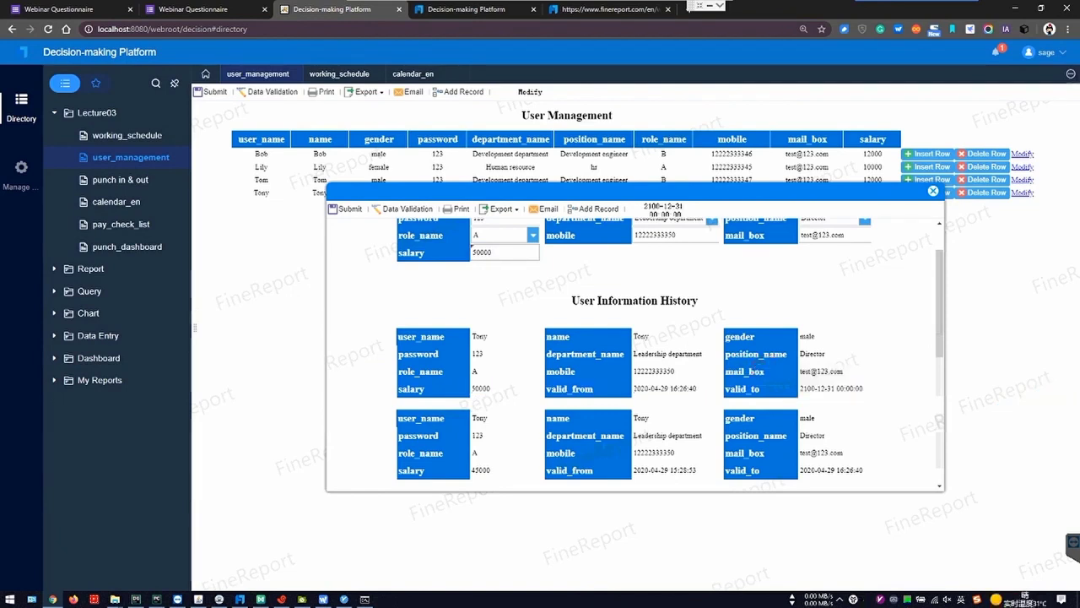
pyautogui.tripleClick(831, 389)
# - Return to the designer and examine Built-in SQL2's user_name and valid_from keys together with the valid_to field it updates
pyautogui.hotkey('alt', 'Tab')
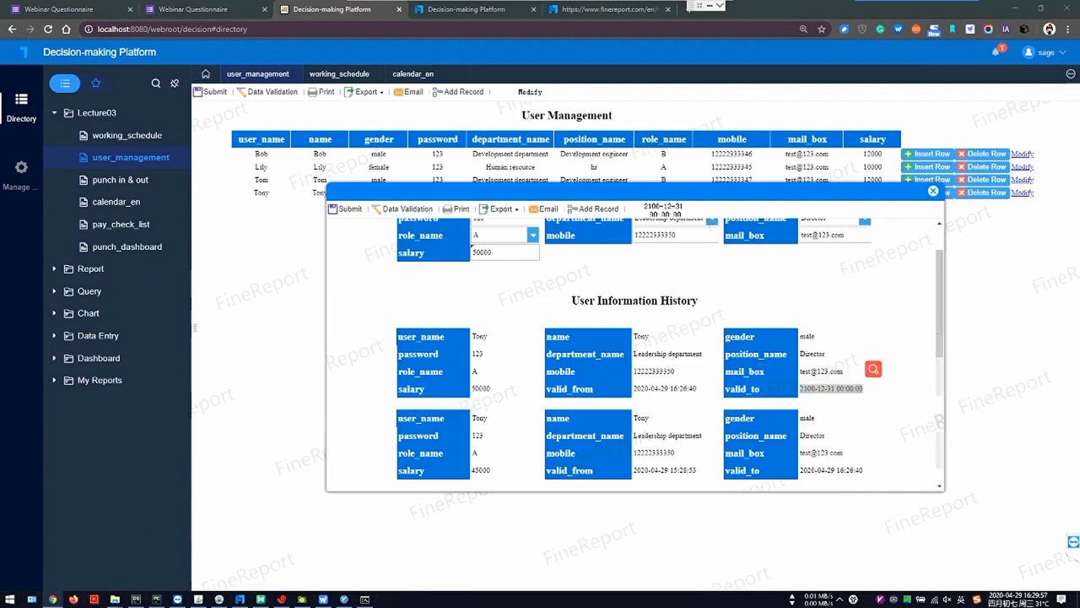
pyautogui.click(751, 181)
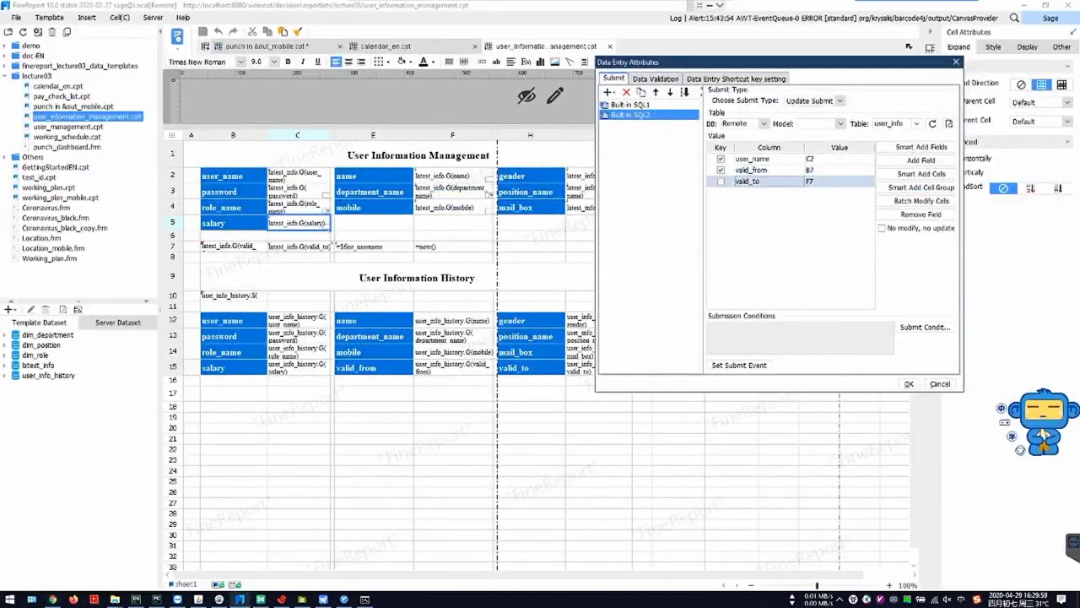
pyautogui.click(751, 171)
pyautogui.click(751, 181)
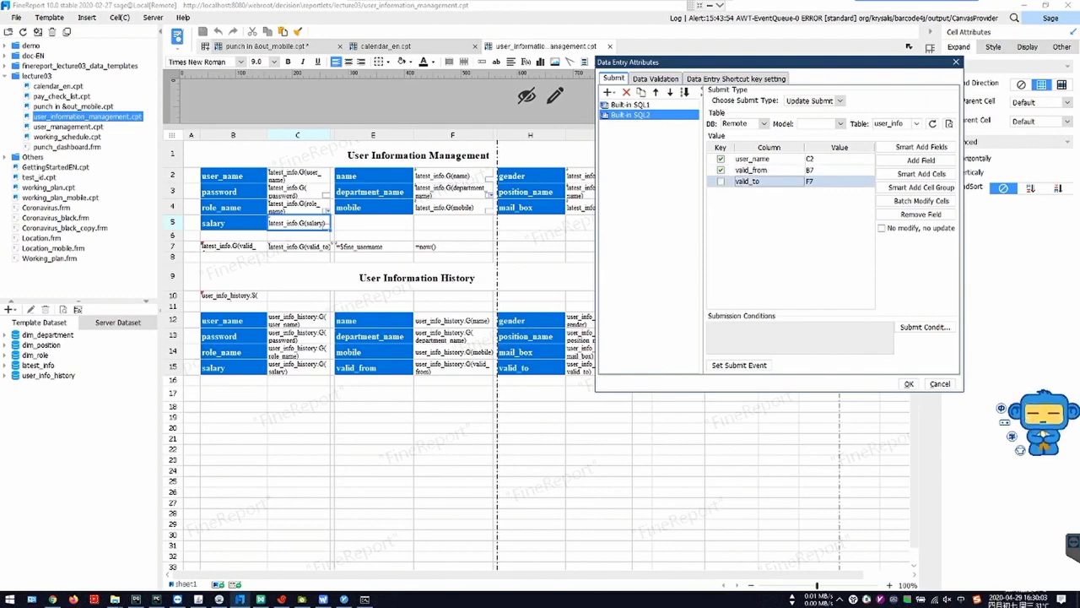
pyautogui.click(751, 158)
pyautogui.click(751, 170)
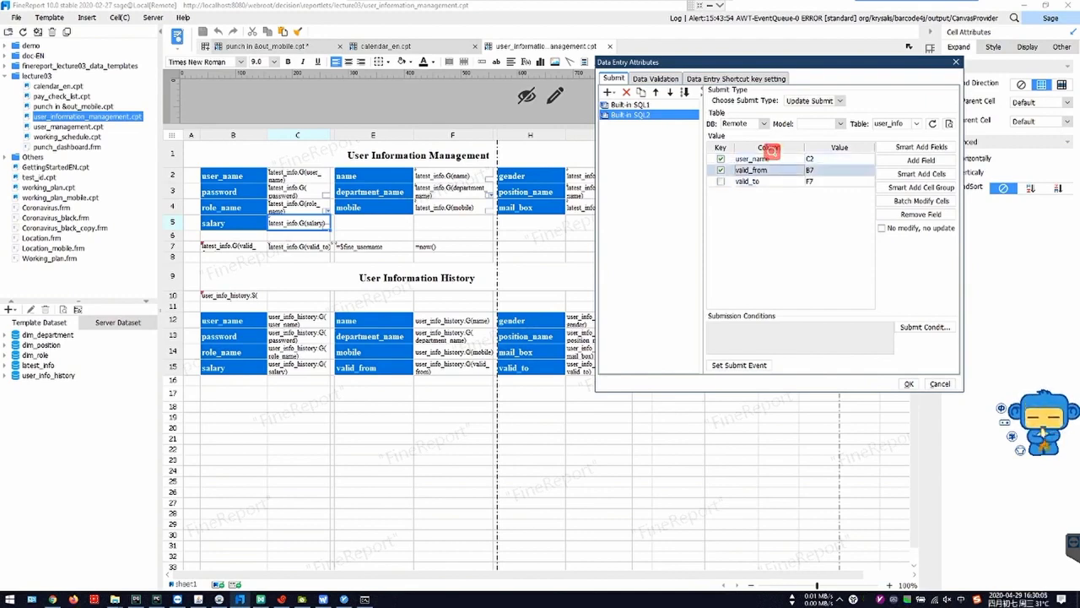
pyautogui.click(770, 158)
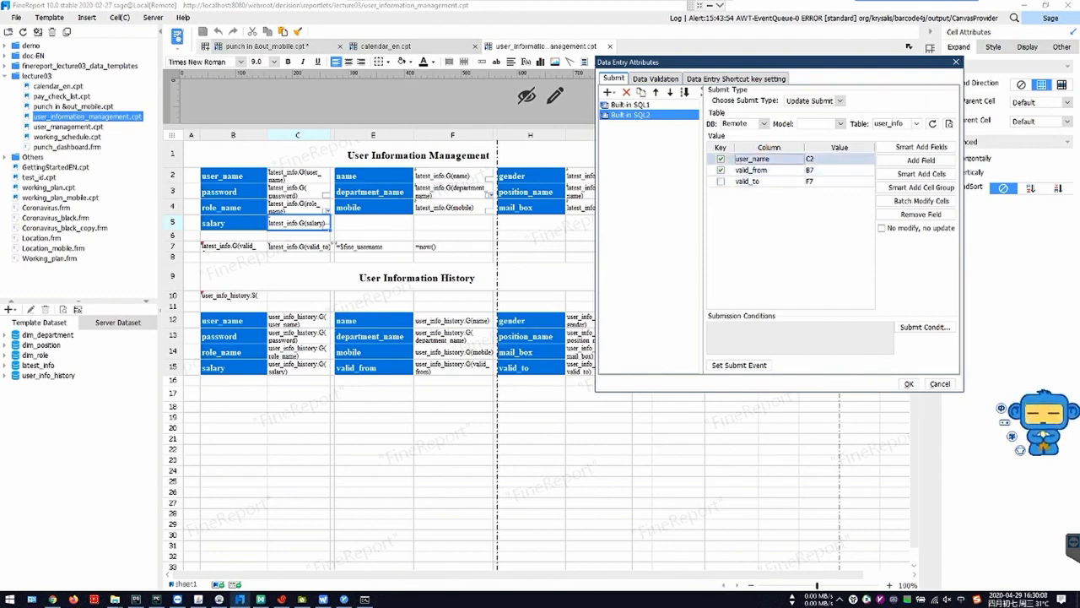
pyautogui.moveTo(768, 159); pyautogui.dragTo(768, 170)
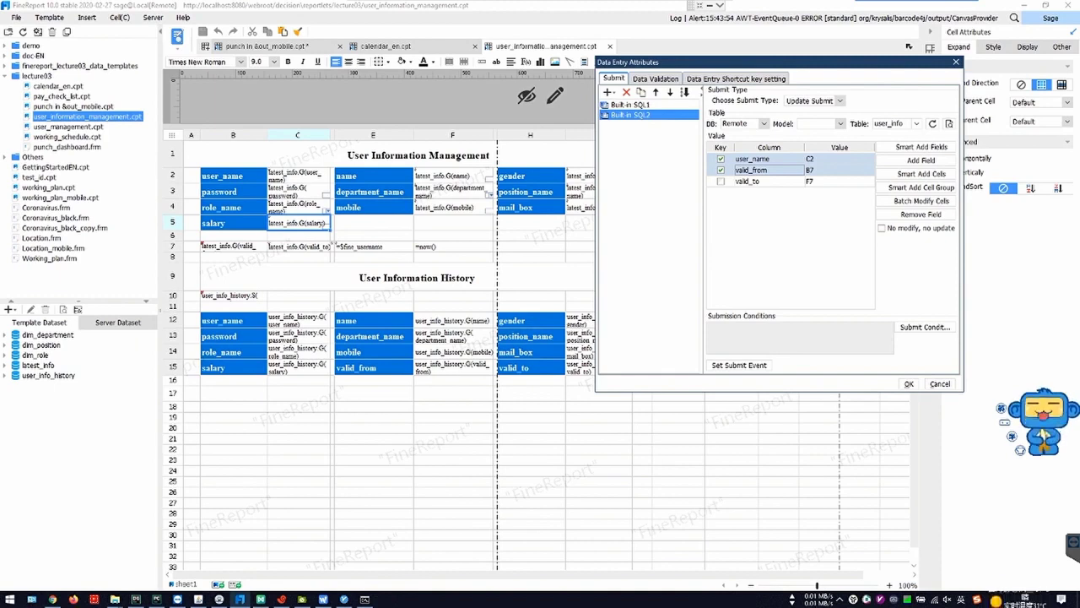
pyautogui.click(831, 181)
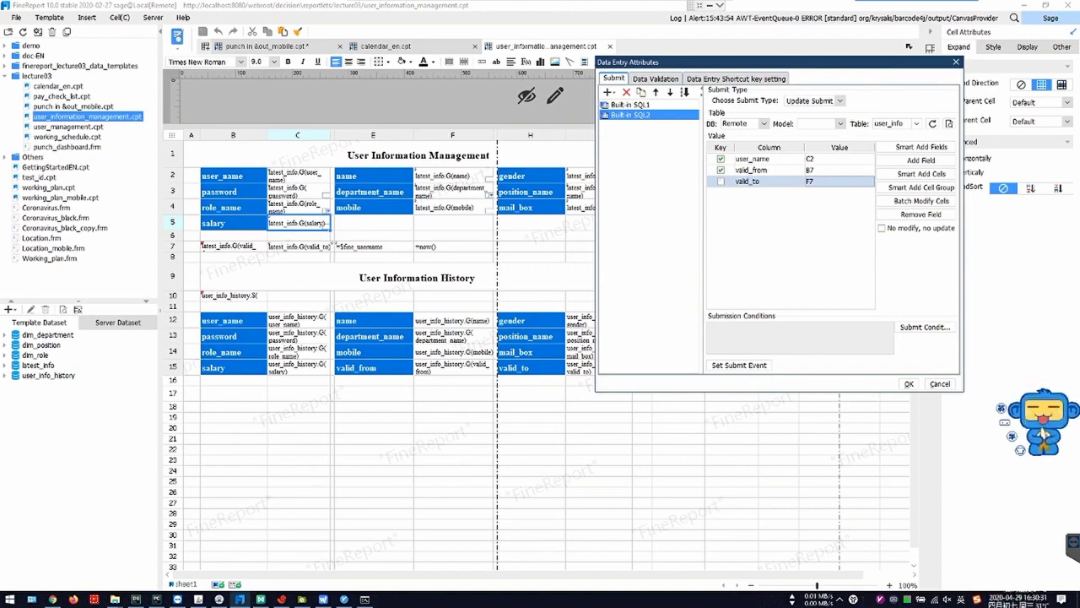
# - Review the column mapping of Built-in SQL1, close the Data Entry Attributes, and look at the user record in the browser before returning to the designer
pyautogui.click(630, 105)
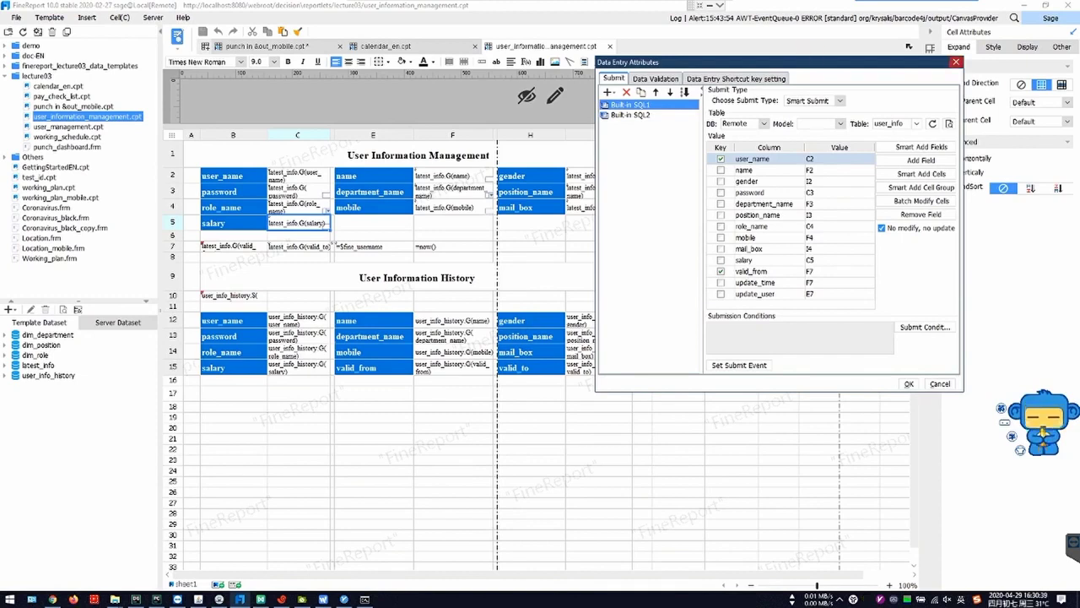
pyautogui.click(956, 62)
pyautogui.hotkey('alt', 'Tab')
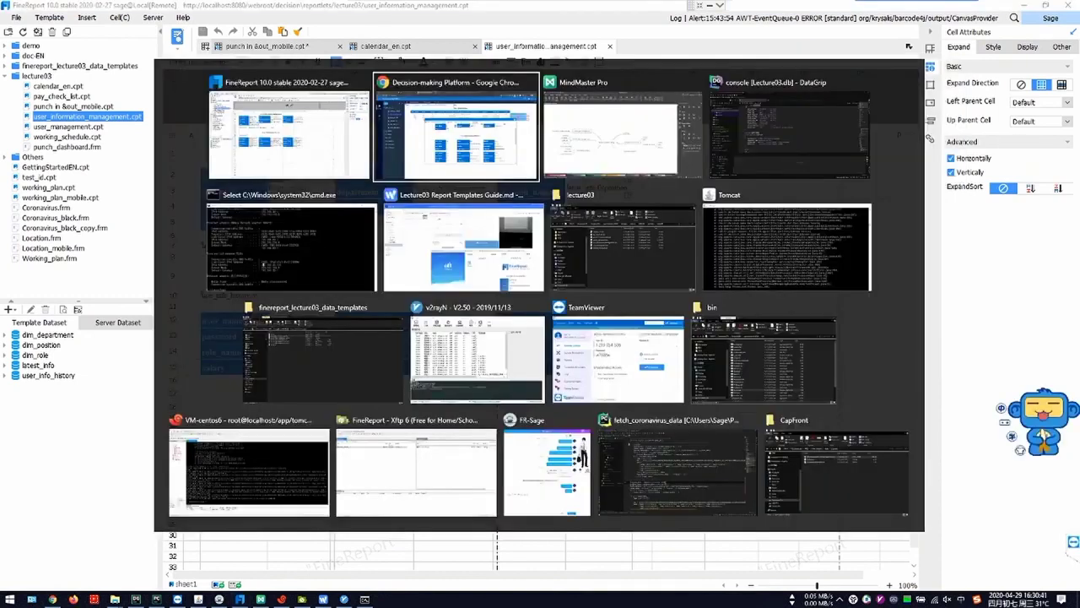
pyautogui.hotkey('alt', 'Tab')
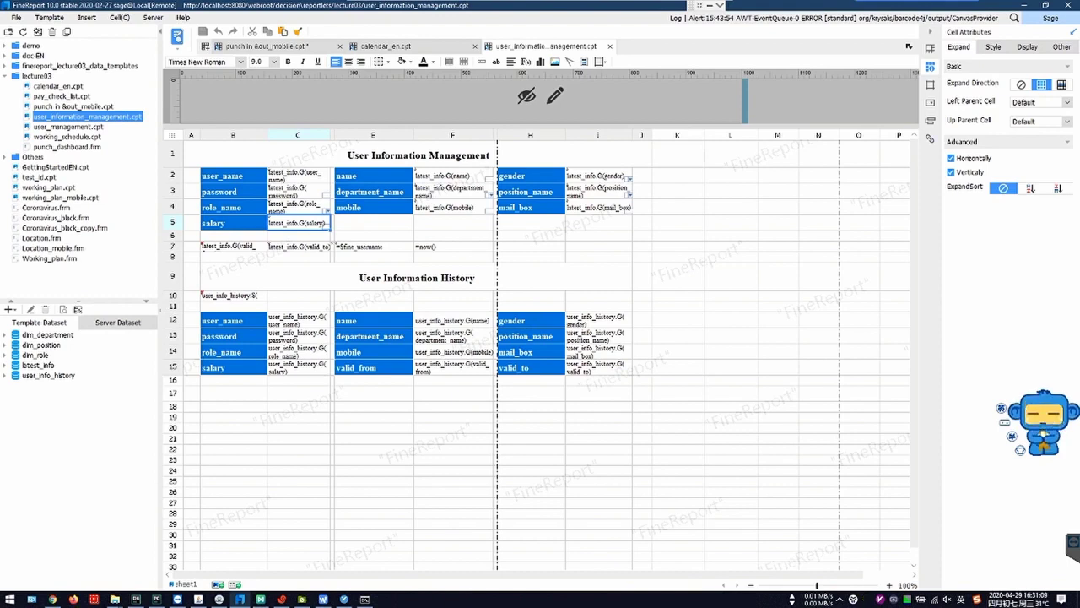
# - Inspect the role_name and salary labels and value cells in rows 4 and 5 of the template
pyautogui.click(297, 207)
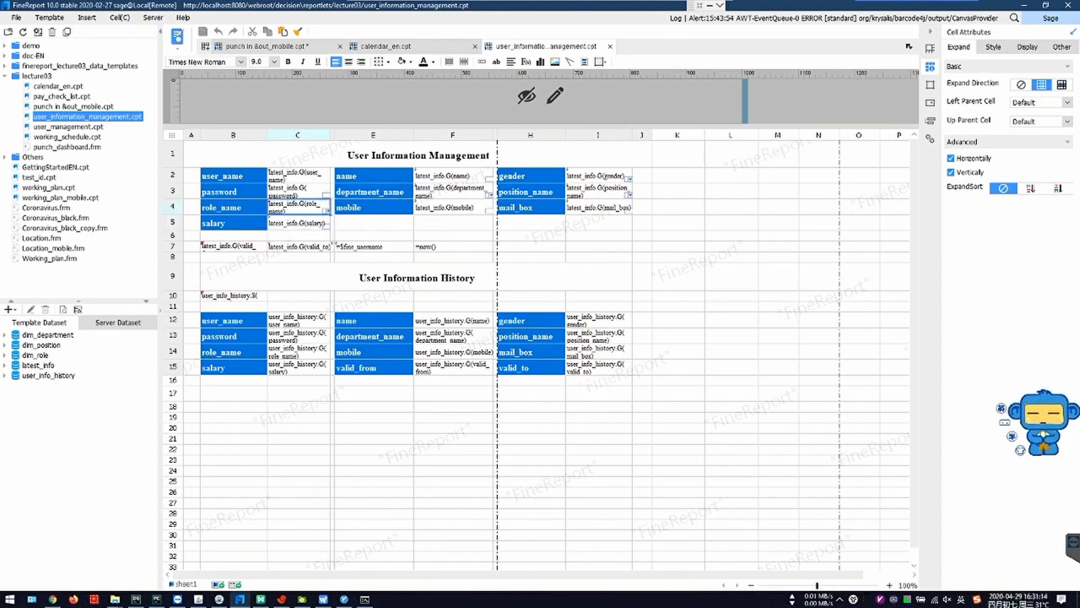
pyautogui.click(232, 208)
pyautogui.click(232, 223)
pyautogui.click(297, 224)
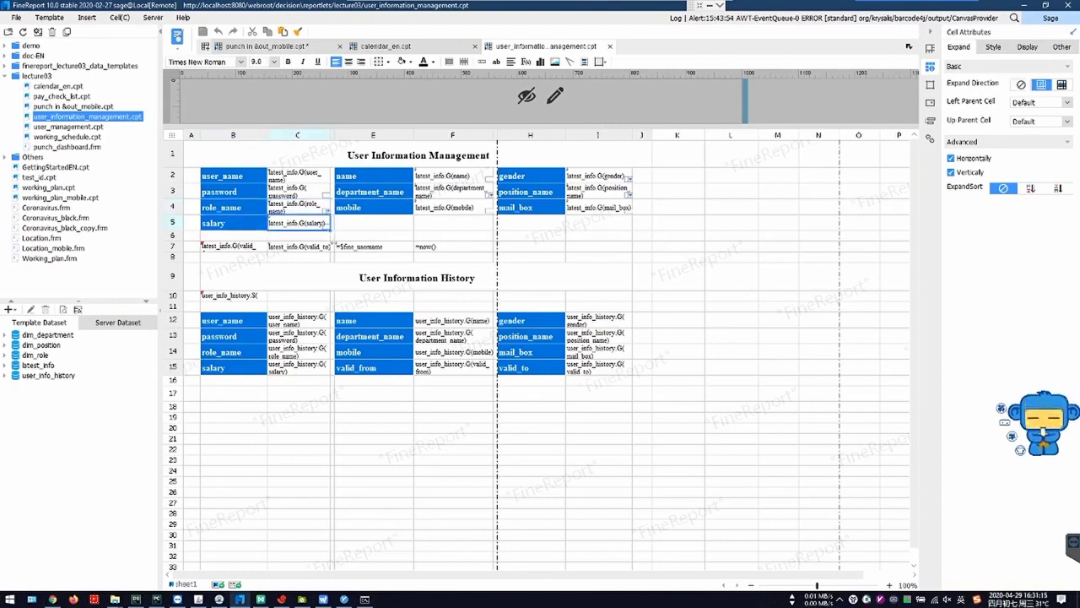
# - Reopen the template's Data Entry Attributes, review the submit types offered for Built-in SQL2, and close the dialog without changes
pyautogui.click(49, 17)
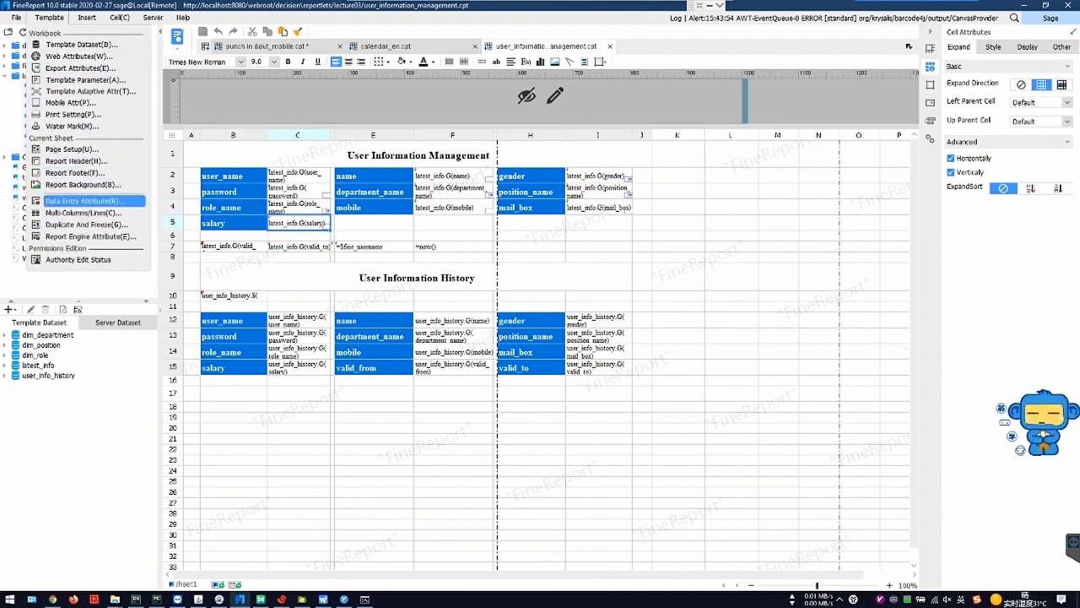
pyautogui.click(84, 200)
pyautogui.click(392, 183)
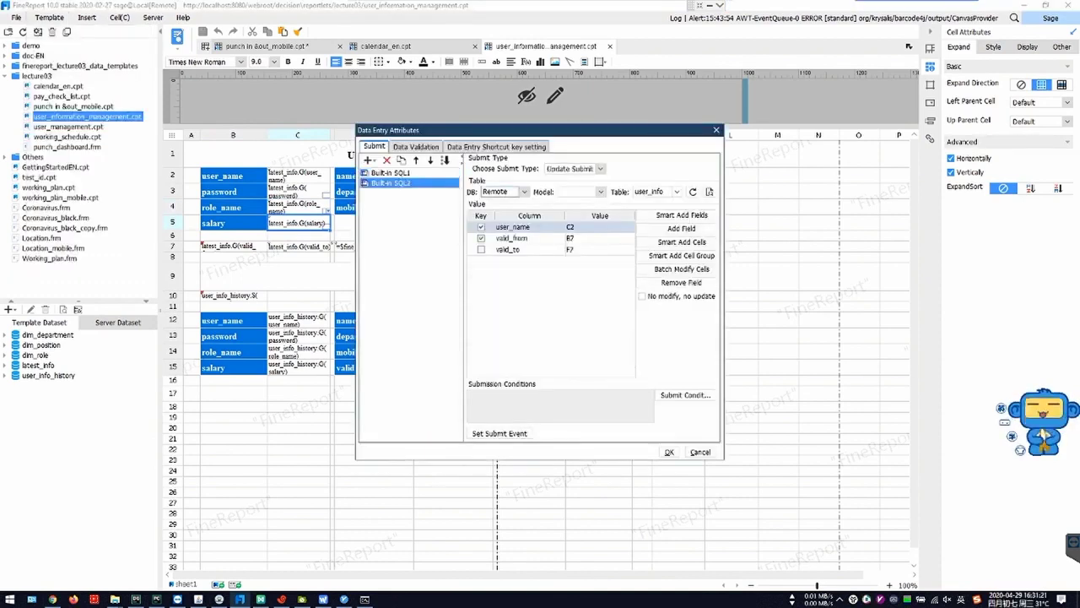
pyautogui.click(600, 168)
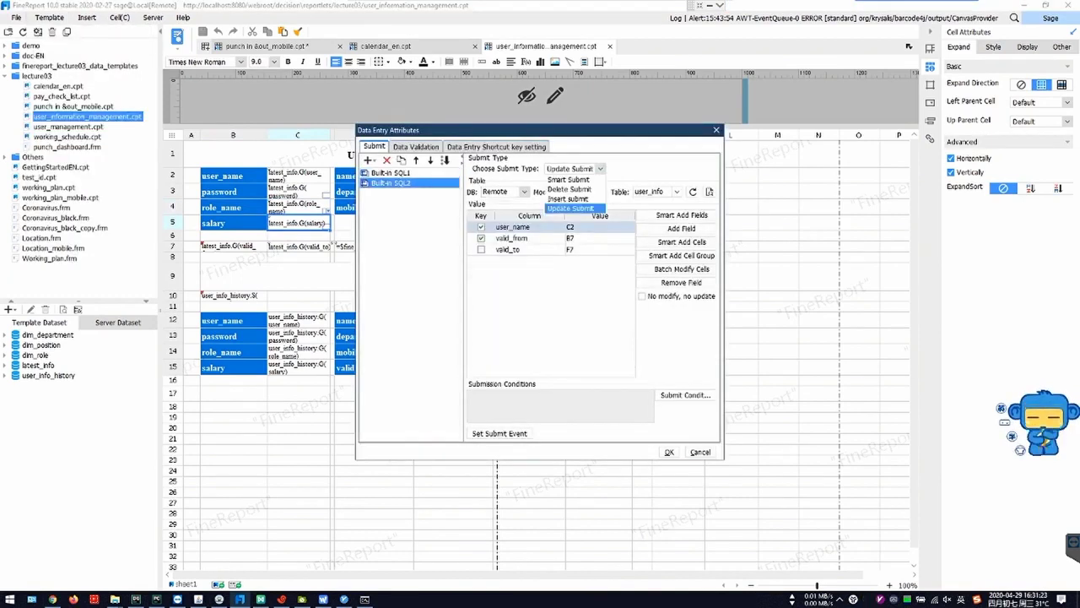
pyautogui.click(600, 168)
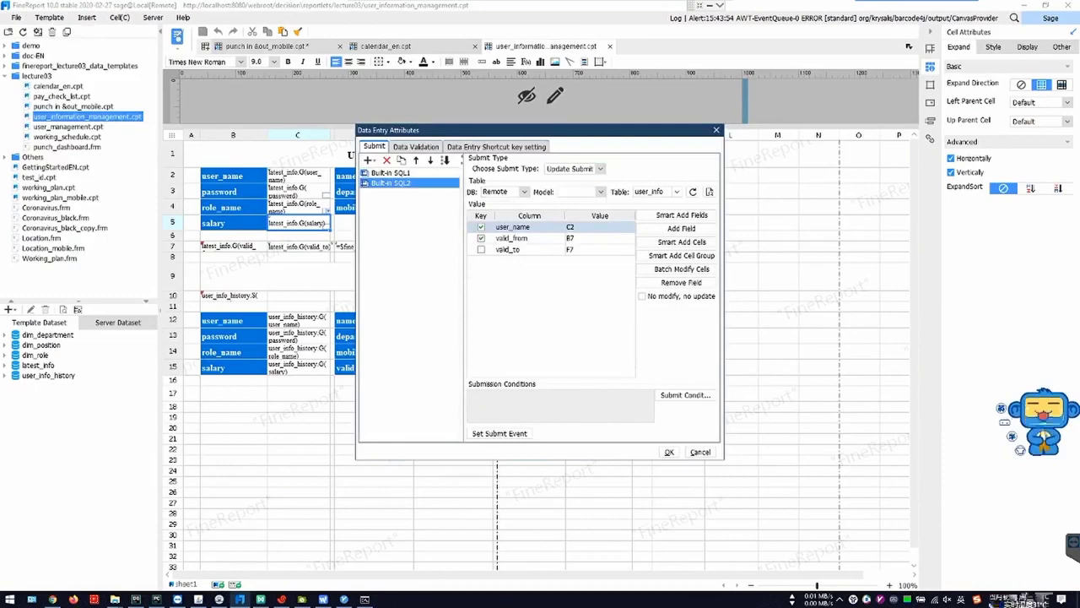
pyautogui.moveTo(655, 133); pyautogui.dragTo(716, 114)
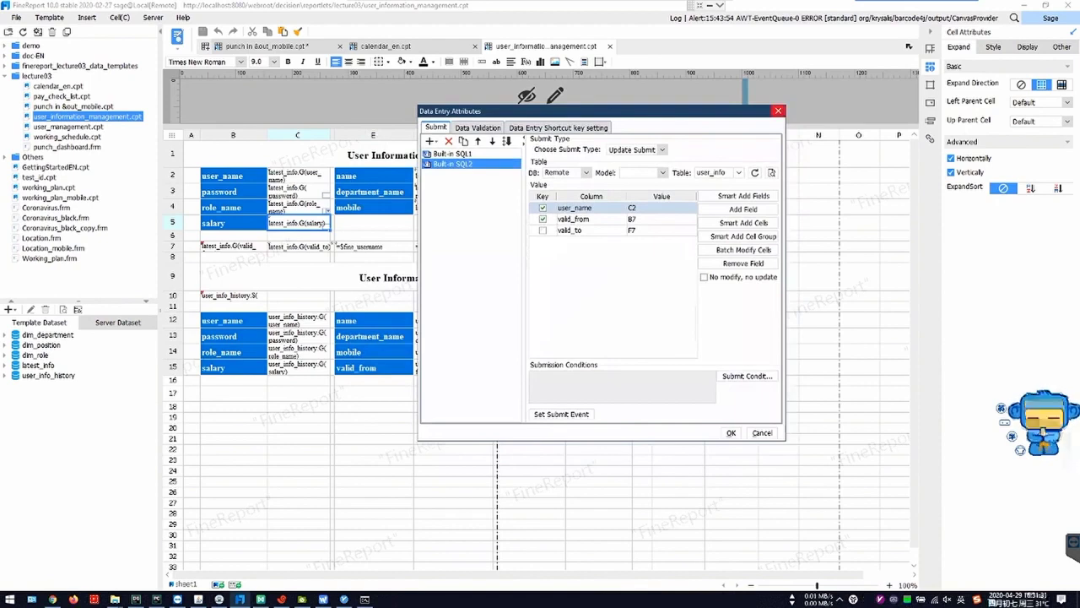
pyautogui.click(778, 111)
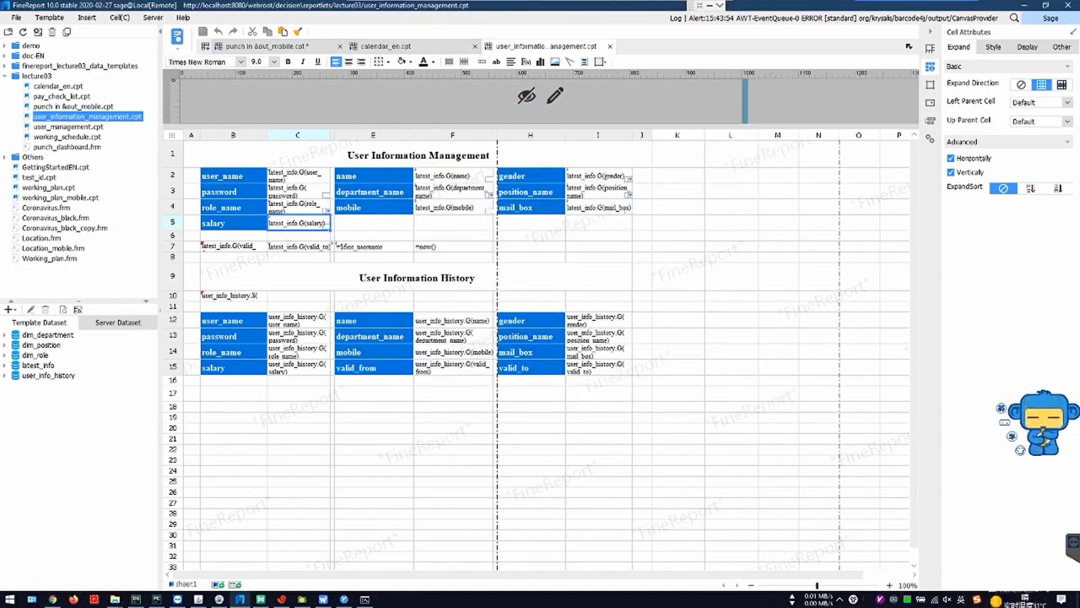
# - Consult the Employee Management branch in the MindMaster mind map, and close the user record window in the browser
pyautogui.click(67, 126)
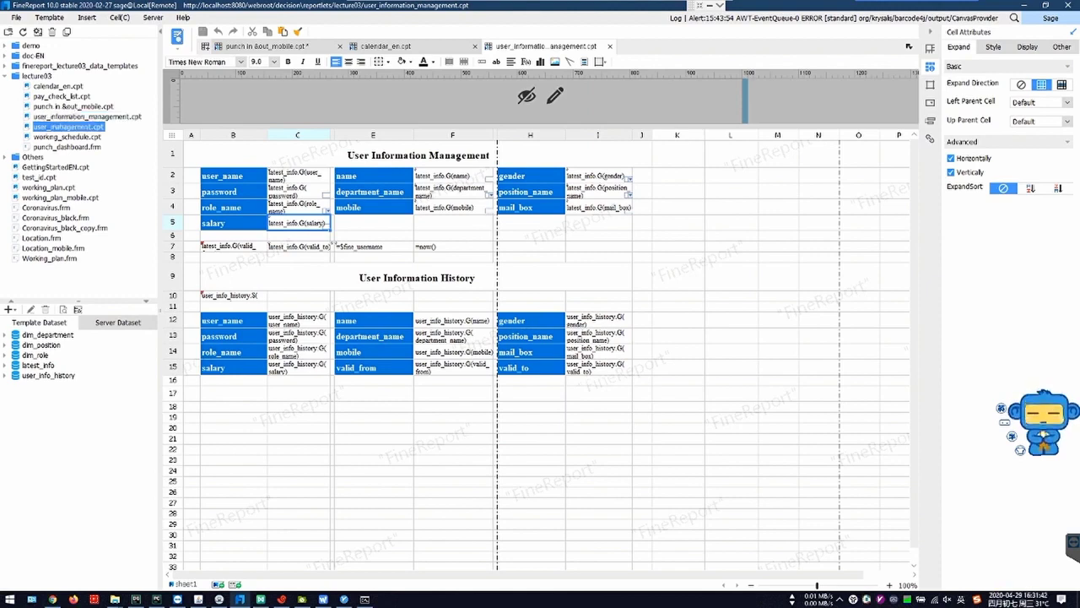
pyautogui.click(261, 599)
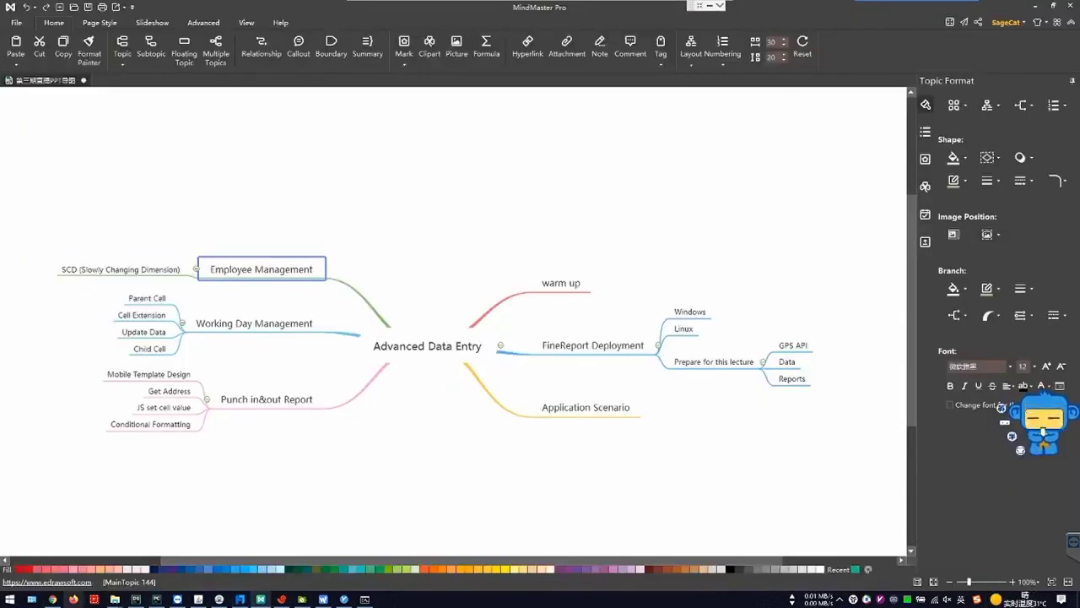
pyautogui.click(52, 599)
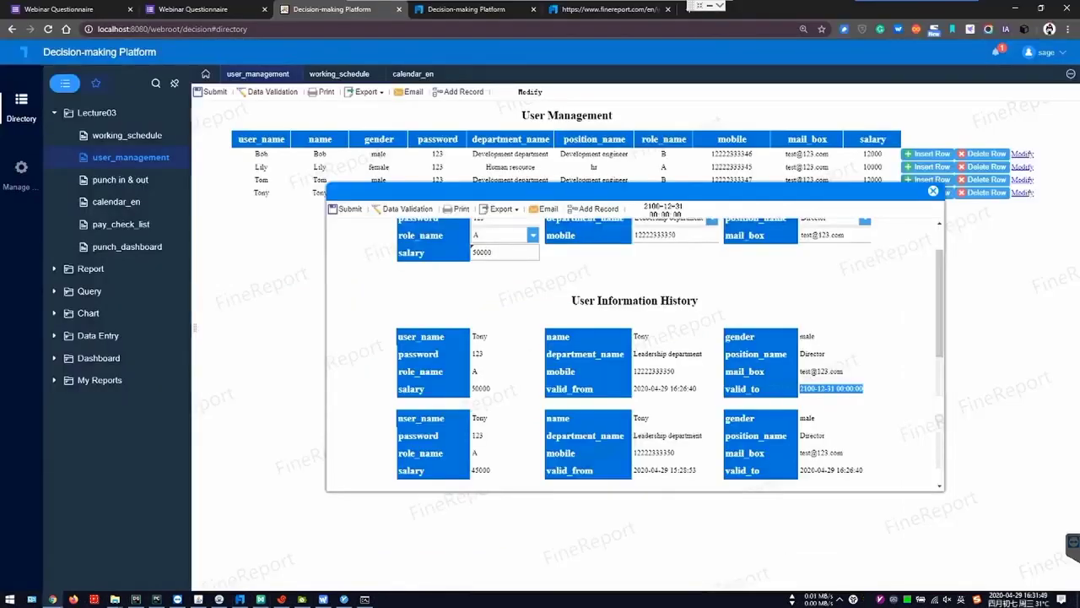
pyautogui.click(933, 191)
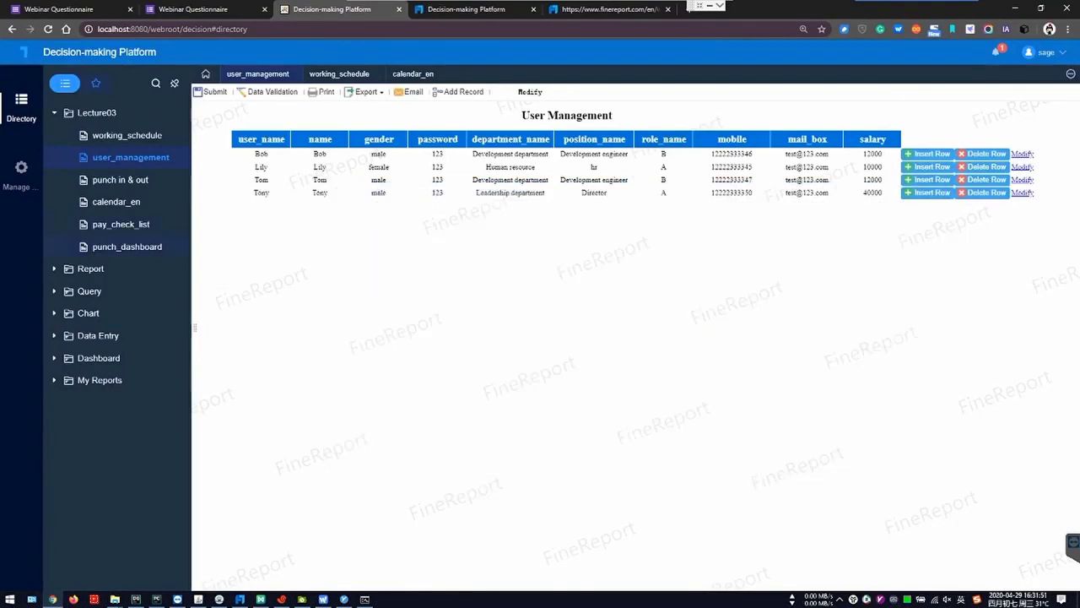
# - View the punch_dashboard report in the browser, and switch to DataGrip to look at the punch_data table script
pyautogui.click(127, 246)
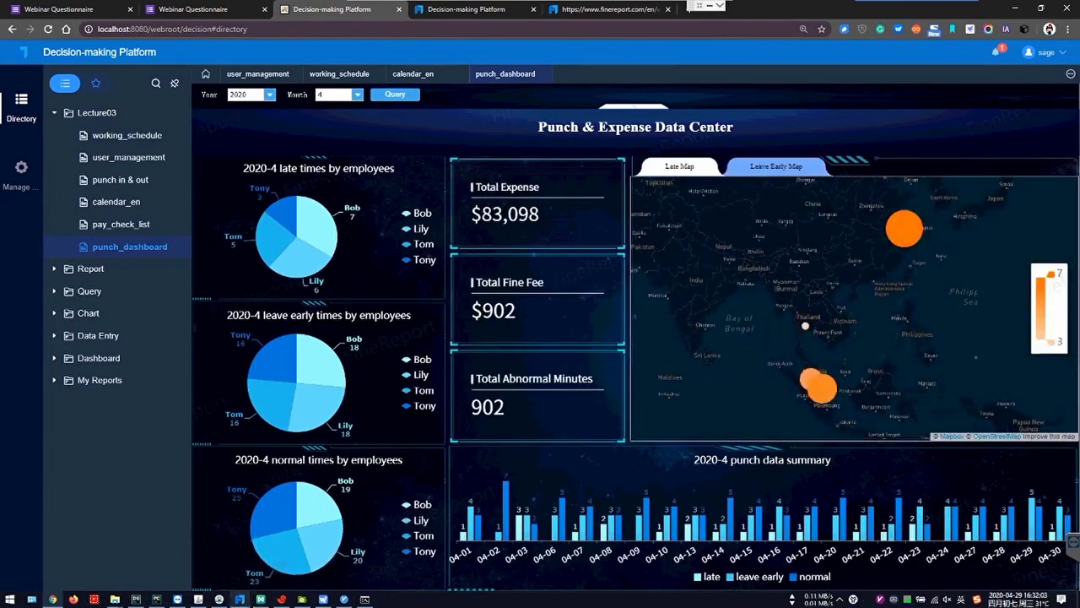
pyautogui.click(240, 597)
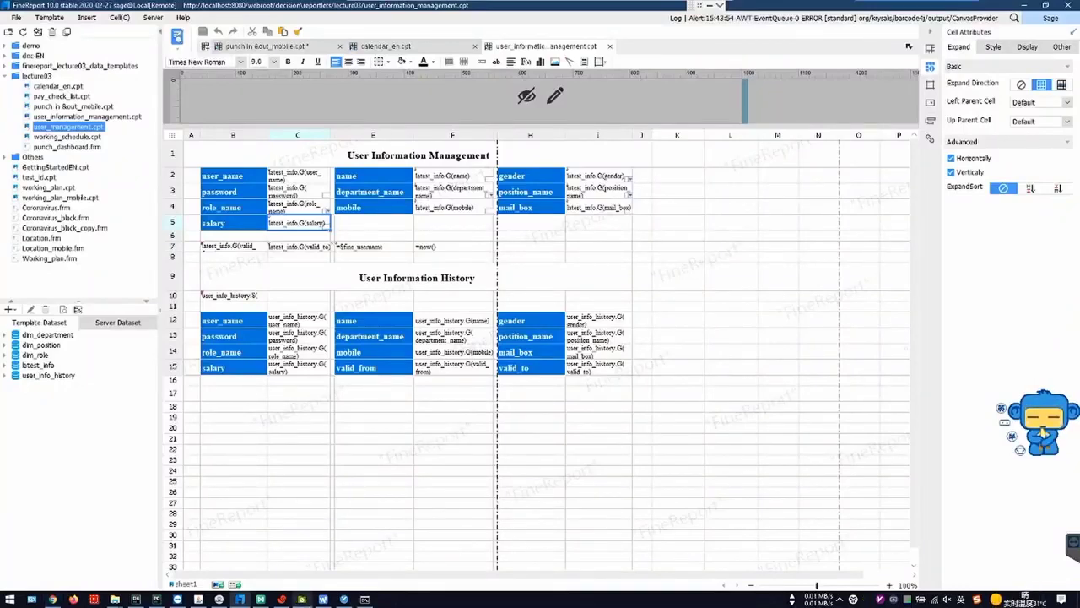
pyautogui.click(136, 598)
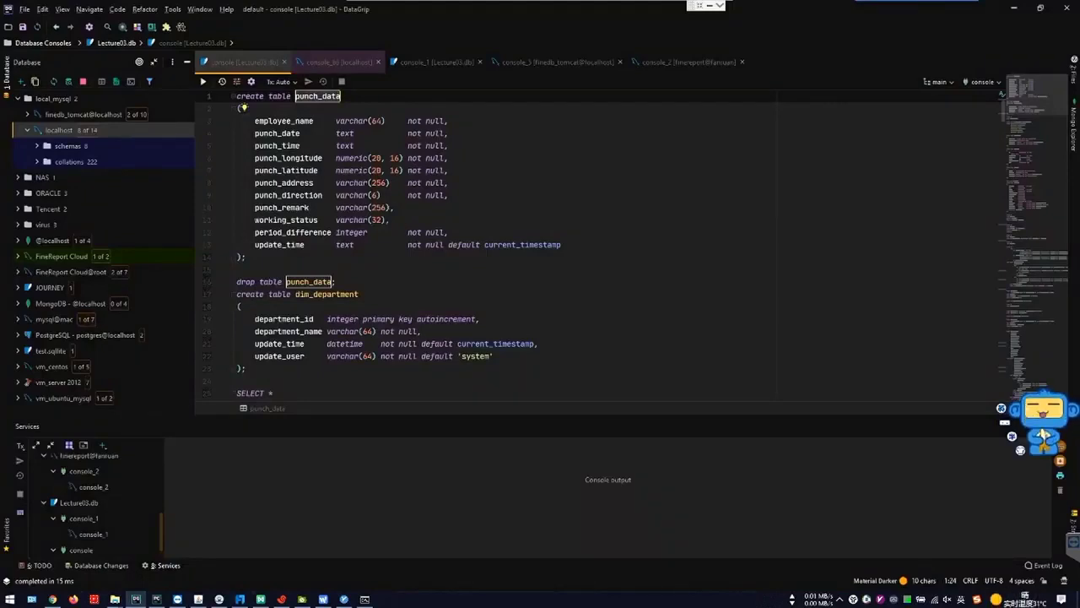
# - Open a new query console on the Lecture03.db data source in the virus group
pyautogui.doubleClick(29, 224)
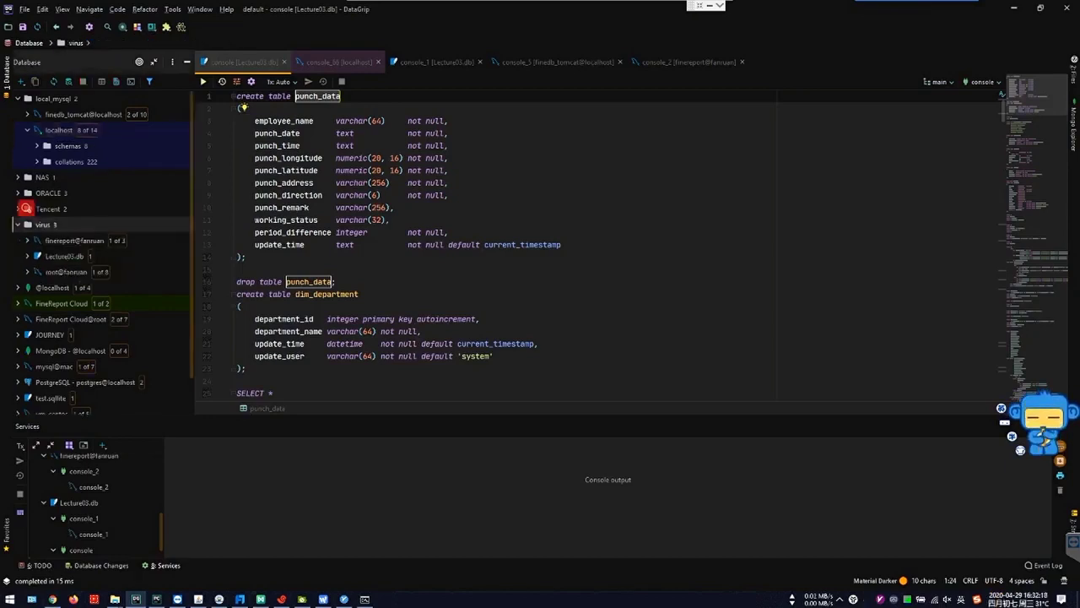
pyautogui.doubleClick(64, 256)
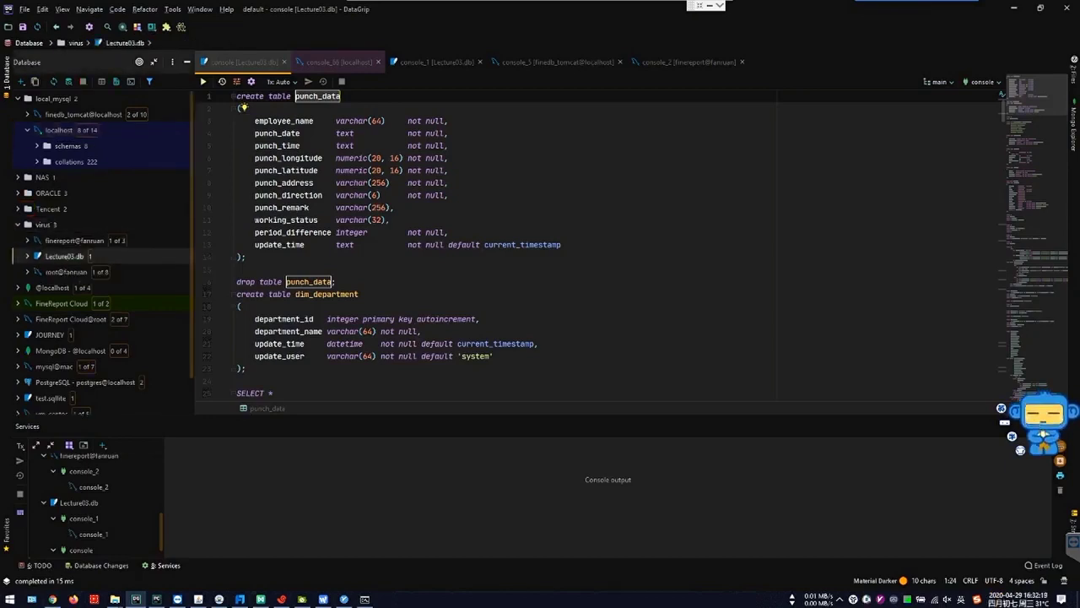
pyautogui.rightClick(63, 255)
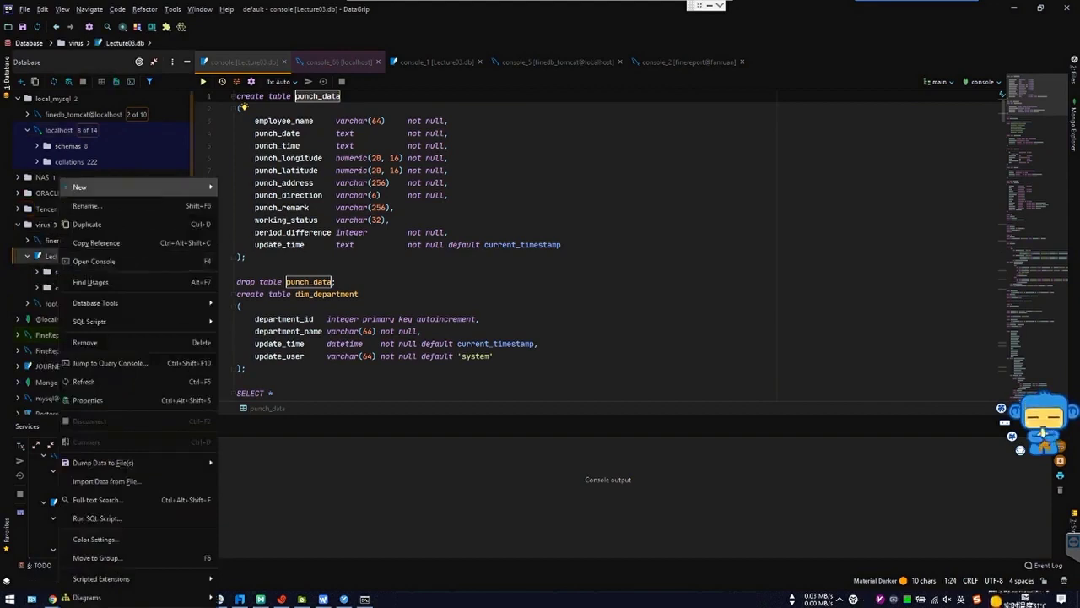
pyautogui.moveTo(85, 187)
pyautogui.click(251, 207)
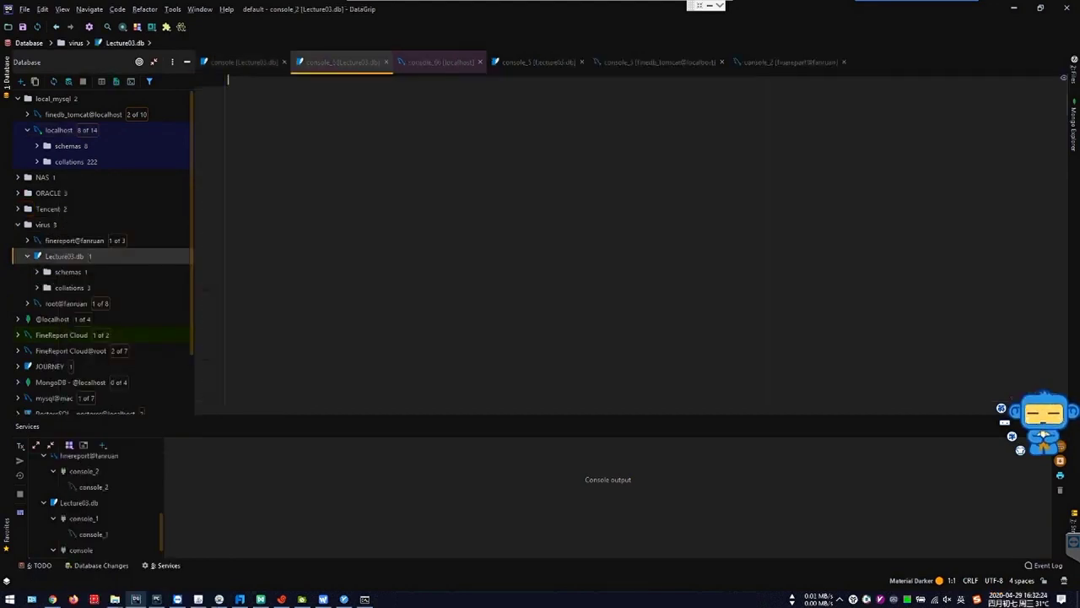
# - Open the data of the punch_data table in the main schema of Lecture03.db
pyautogui.click(47, 288)
pyautogui.scroll(-2, 71, 288)
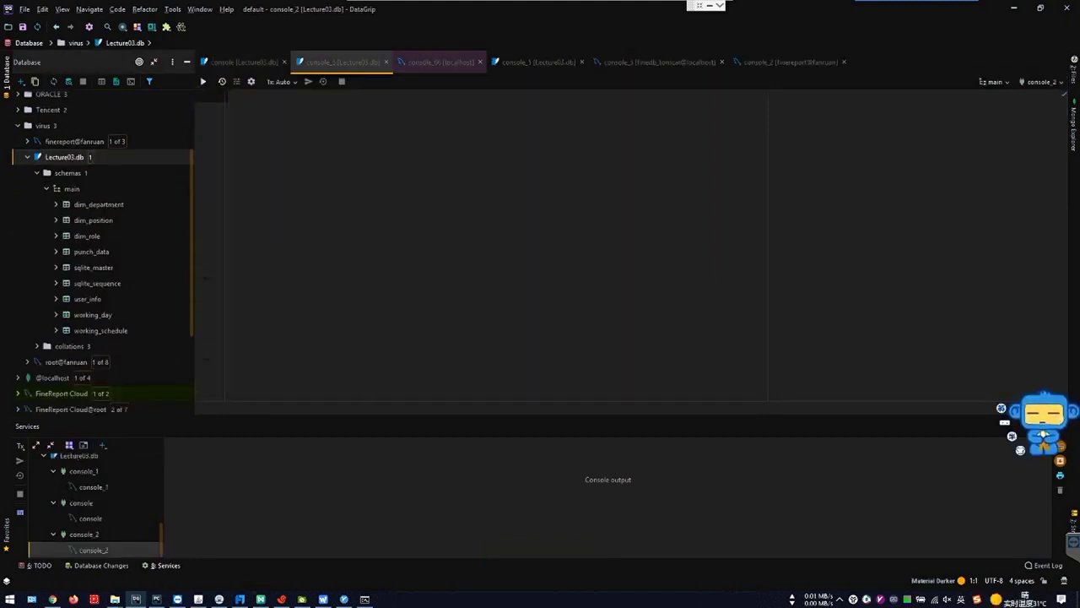
pyautogui.click(93, 315)
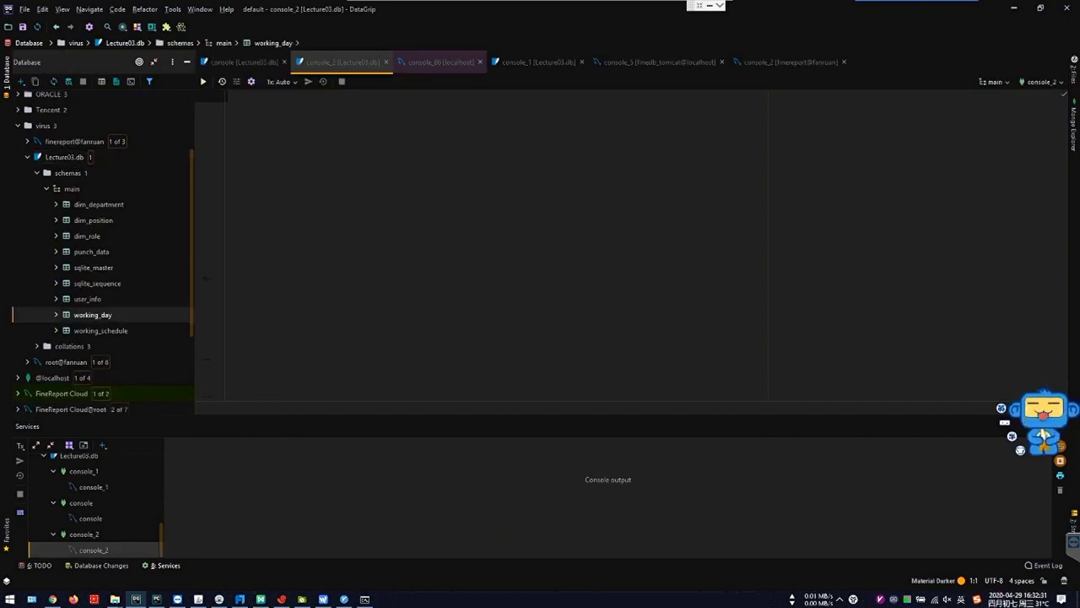
pyautogui.click(105, 246)
pyautogui.doubleClick(106, 246)
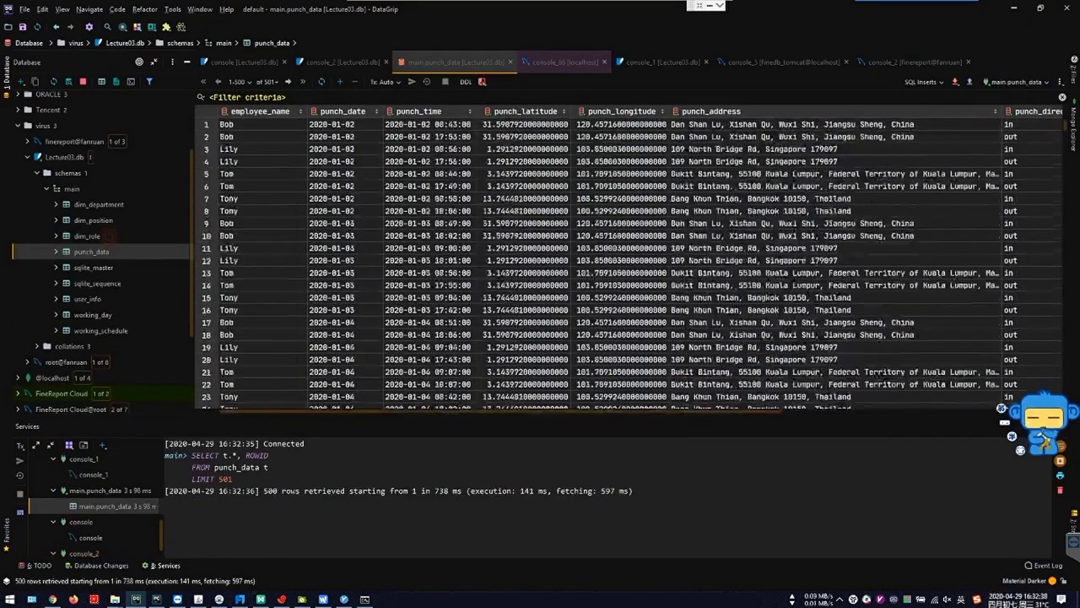
# - Examine the punch_data rows, checking the first record's employee name, punch date, time, latitude, longitude and address
pyautogui.scroll(-14, 631, 262)
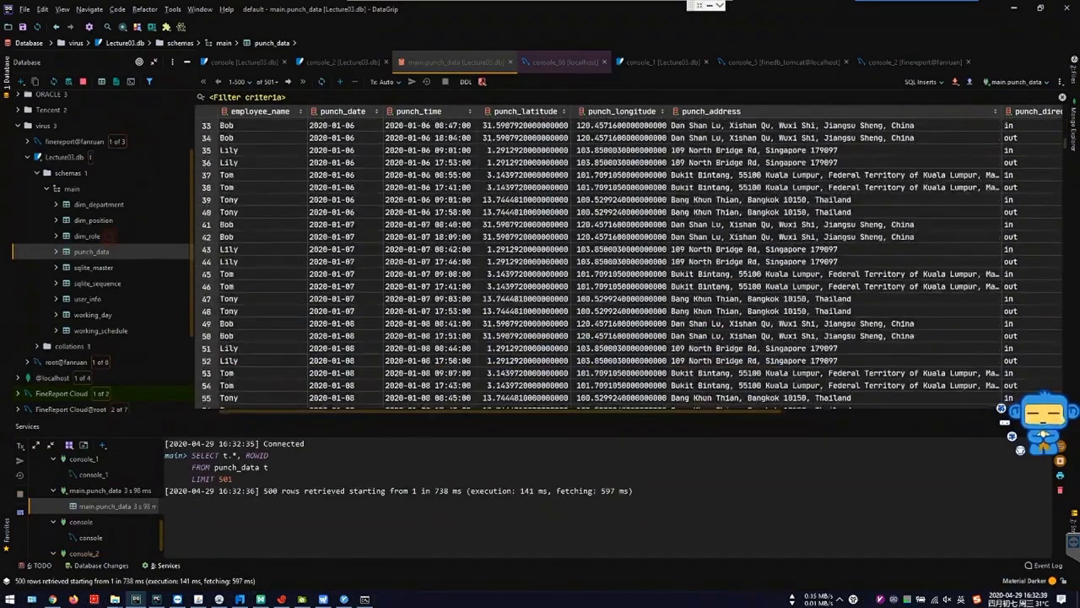
pyautogui.scroll(14, 631, 262)
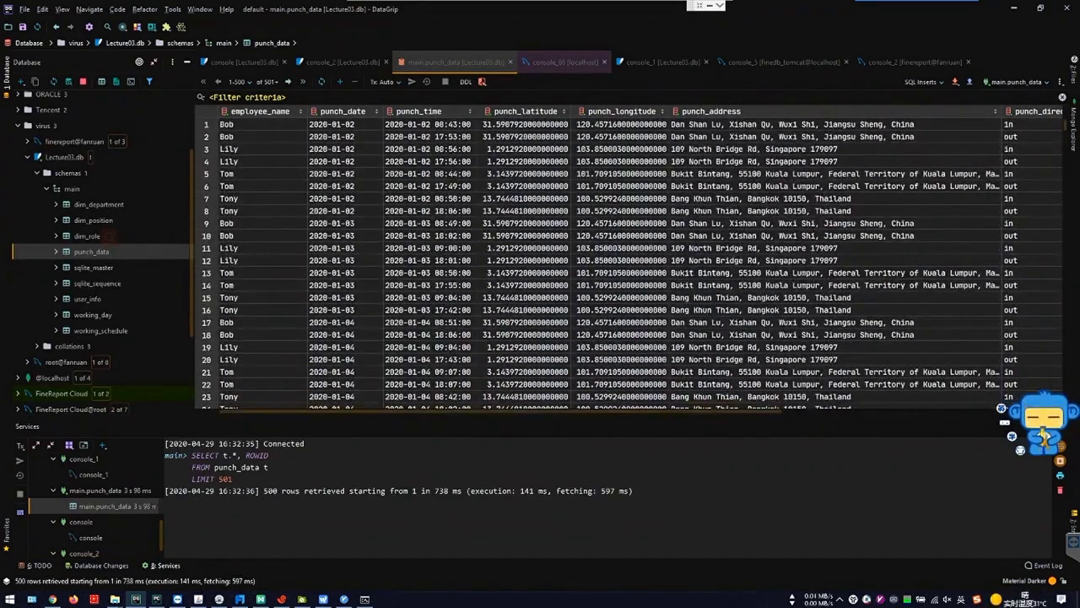
pyautogui.click(260, 124)
pyautogui.click(345, 124)
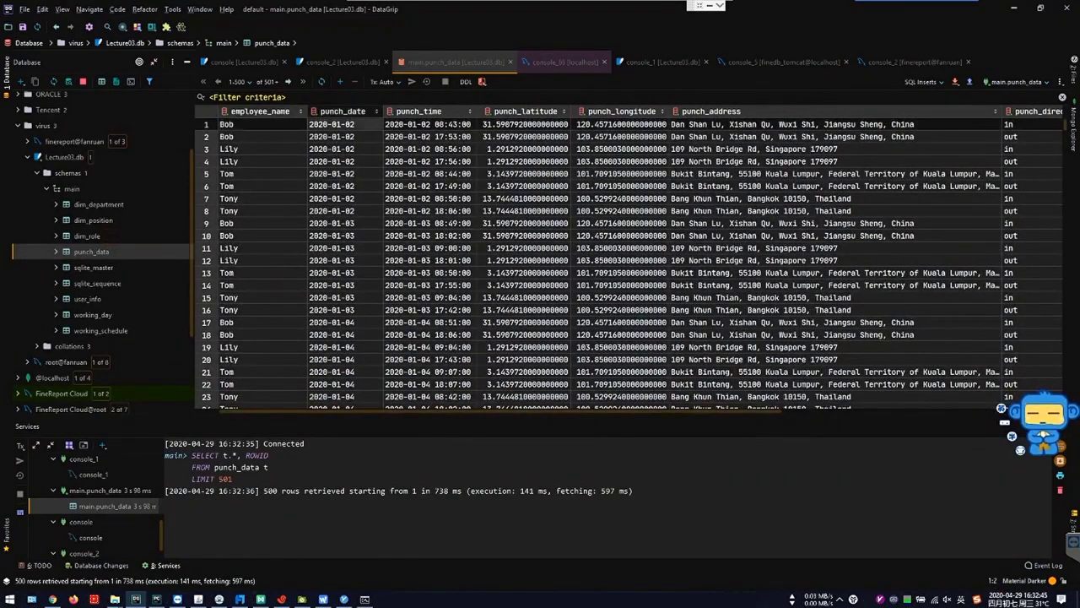
pyautogui.click(428, 124)
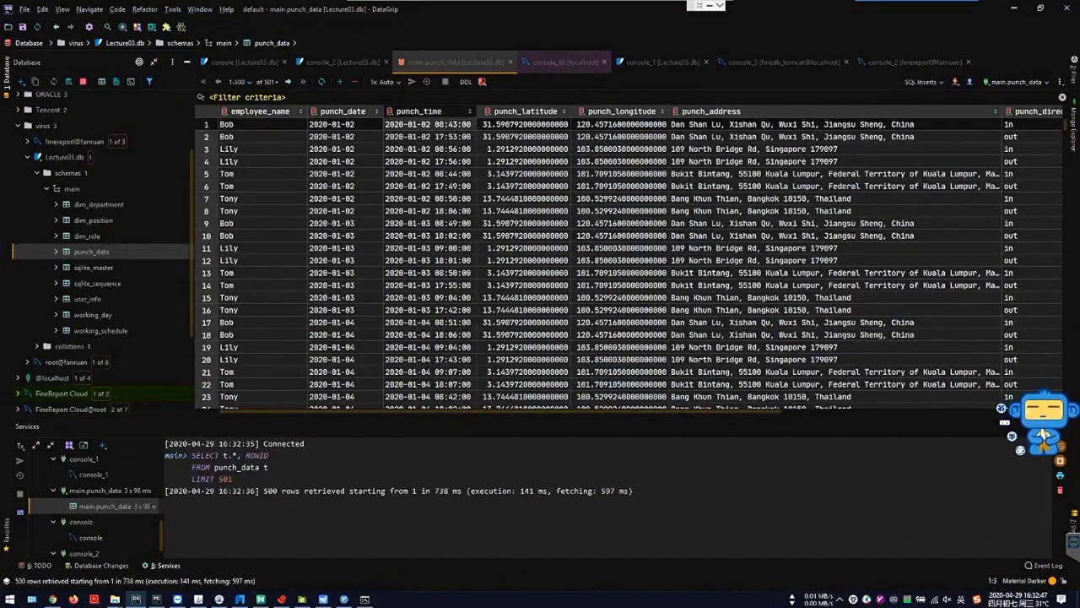
pyautogui.click(525, 124)
pyautogui.click(621, 124)
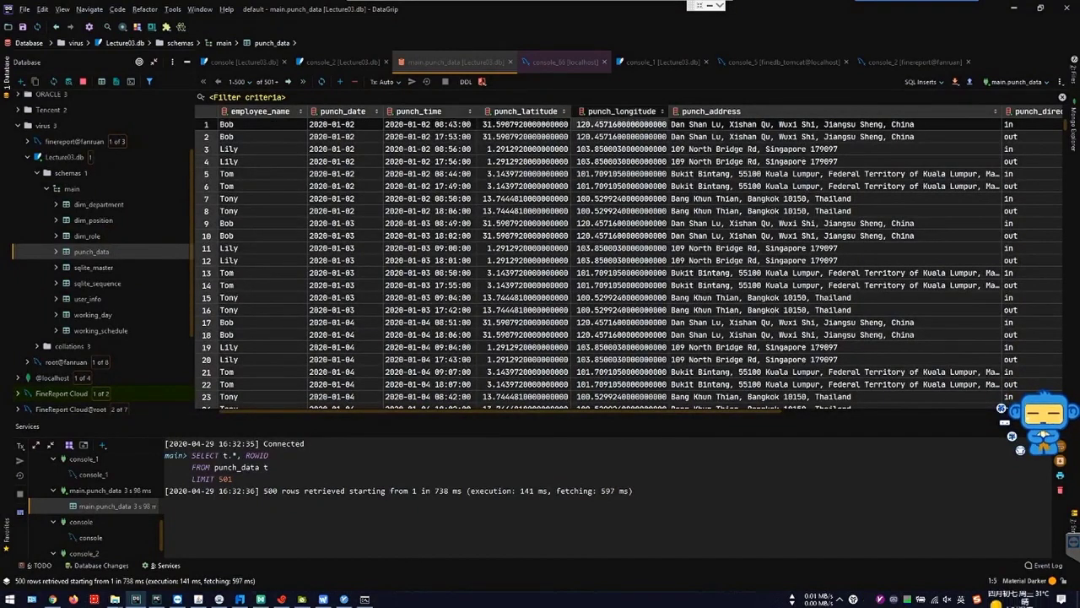
pyautogui.click(791, 124)
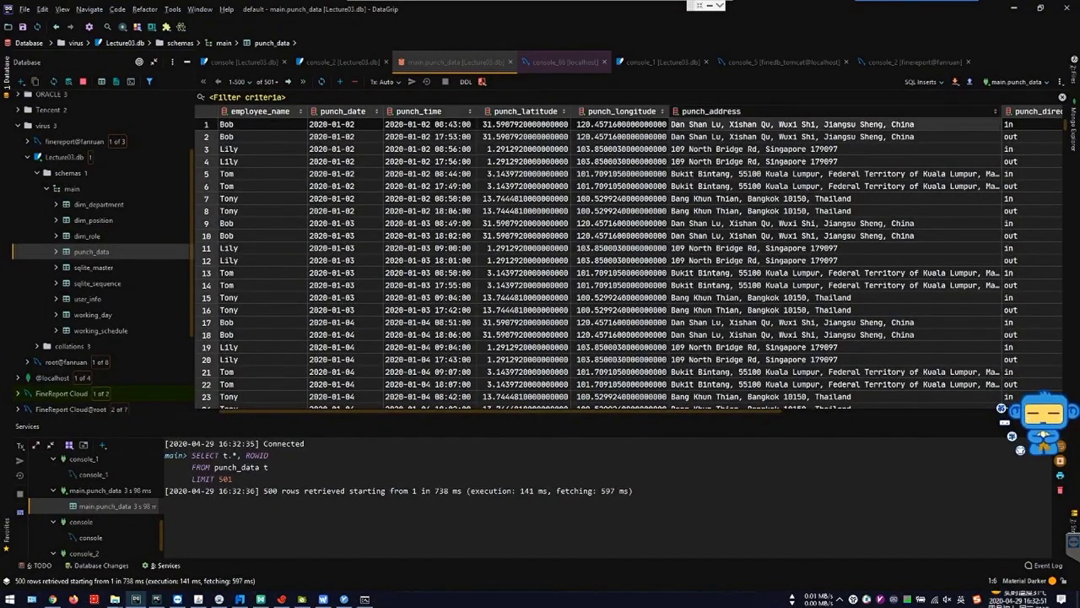
# - Inspect the punch_direction column and compare working_status values across several punch_data rows
pyautogui.moveTo(669, 411); pyautogui.dragTo(919, 410)
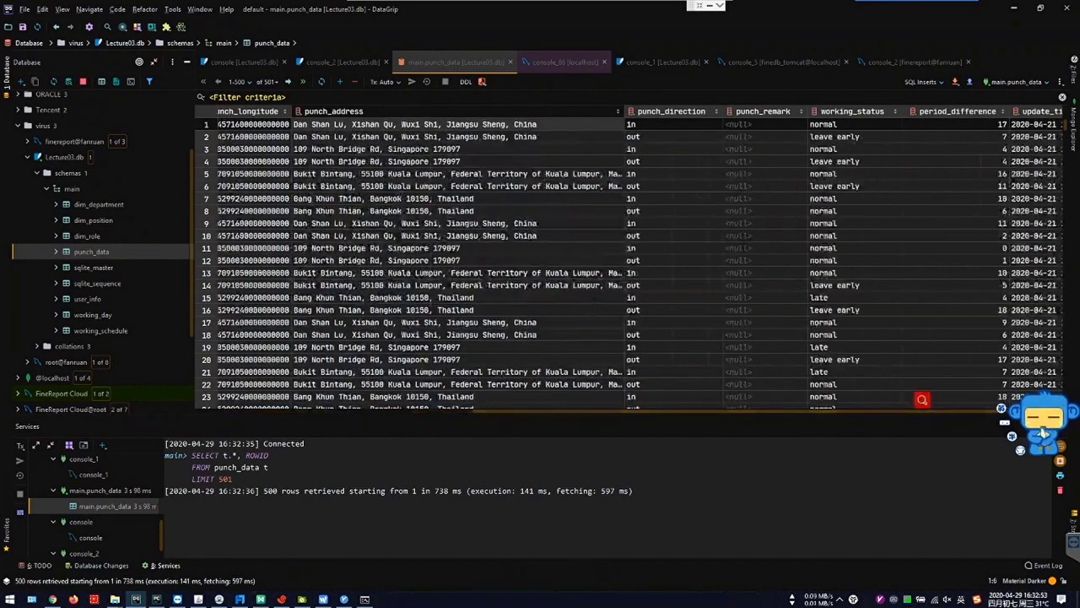
pyautogui.click(675, 211)
pyautogui.click(854, 125)
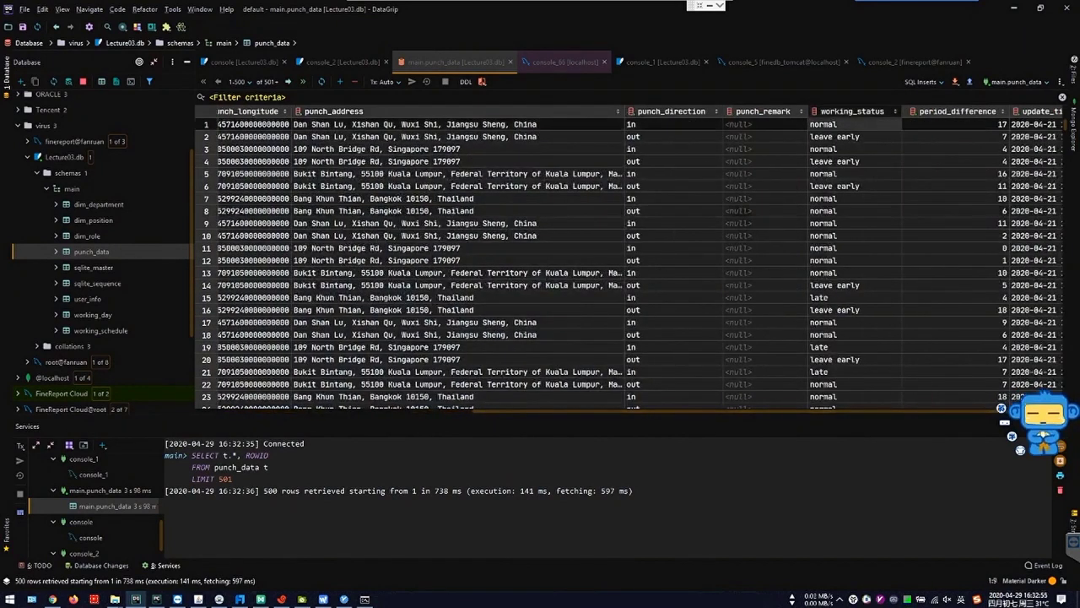
pyautogui.click(854, 149)
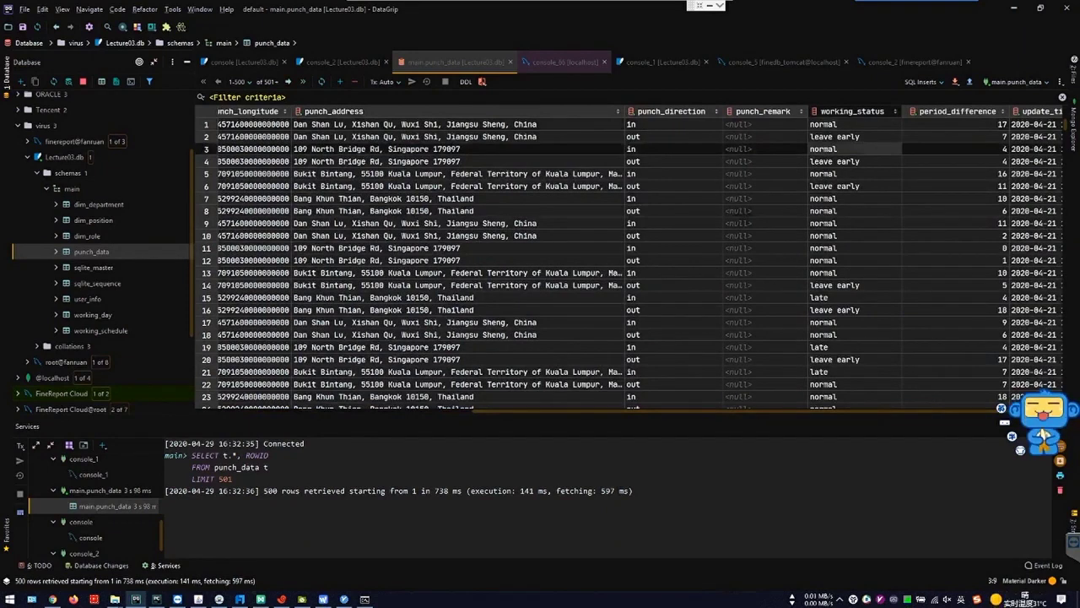
pyautogui.click(854, 161)
pyautogui.click(854, 198)
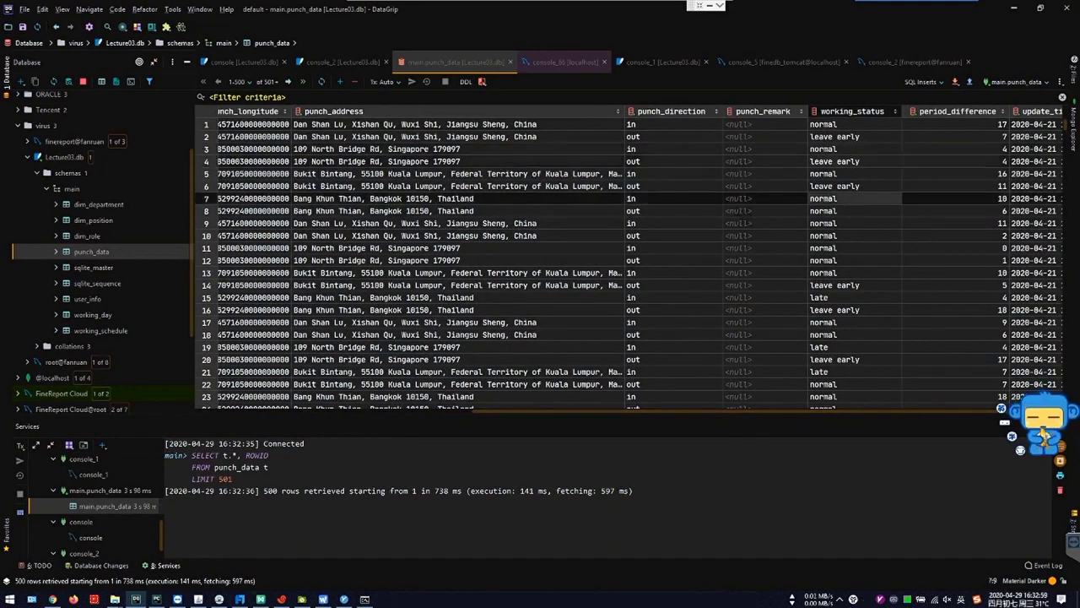
# - Check period_difference values in several punch_data rows, and enlarge the data grid's height slightly
pyautogui.hscroll(2, 639, 259)
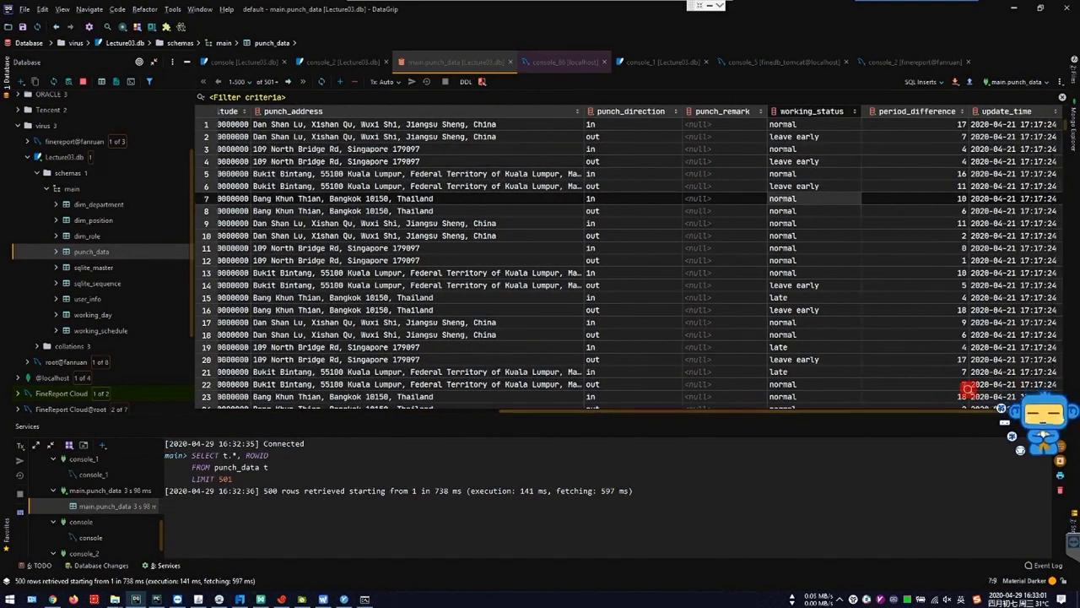
pyautogui.click(929, 161)
pyautogui.click(928, 124)
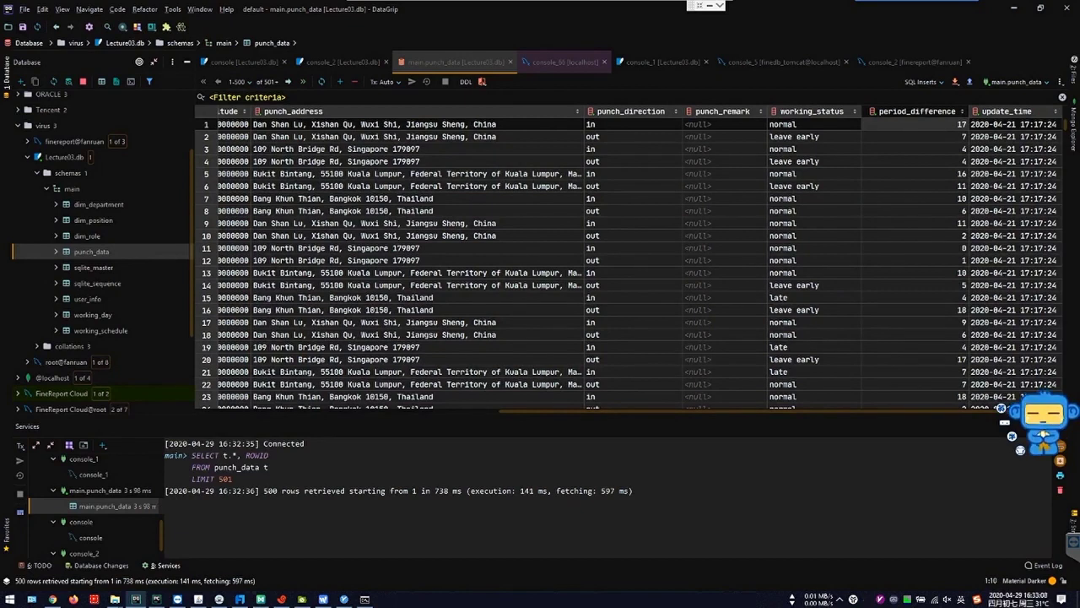
pyautogui.click(915, 211)
pyautogui.moveTo(606, 416); pyautogui.dragTo(642, 439)
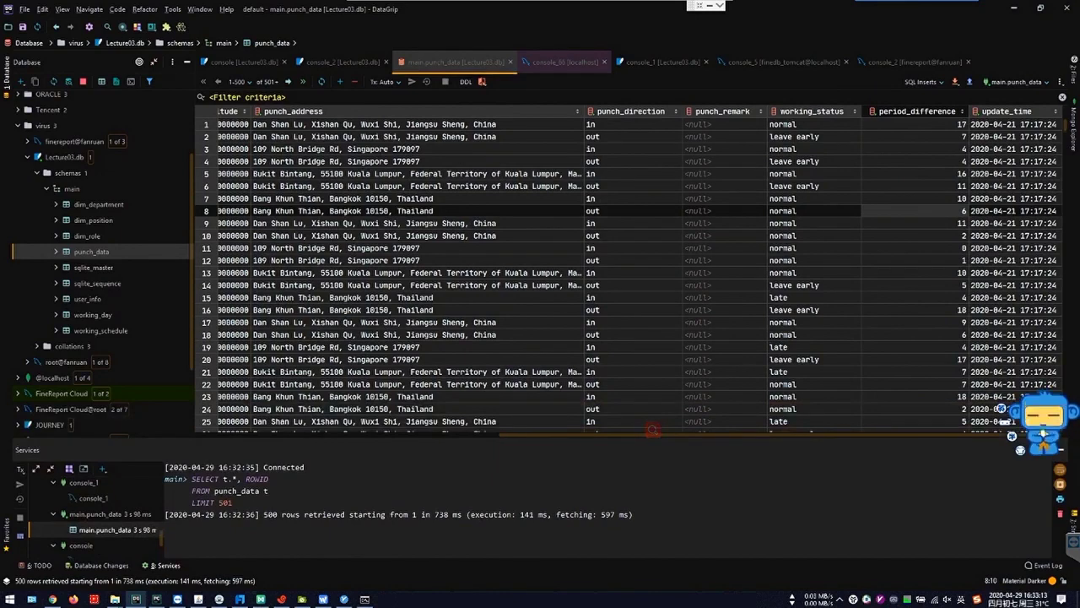
# - Switch to FineReport, open punch_dashboard.frm from lecture03, compare it with the browser's dashboard, and select its parameter pane
pyautogui.click(240, 599)
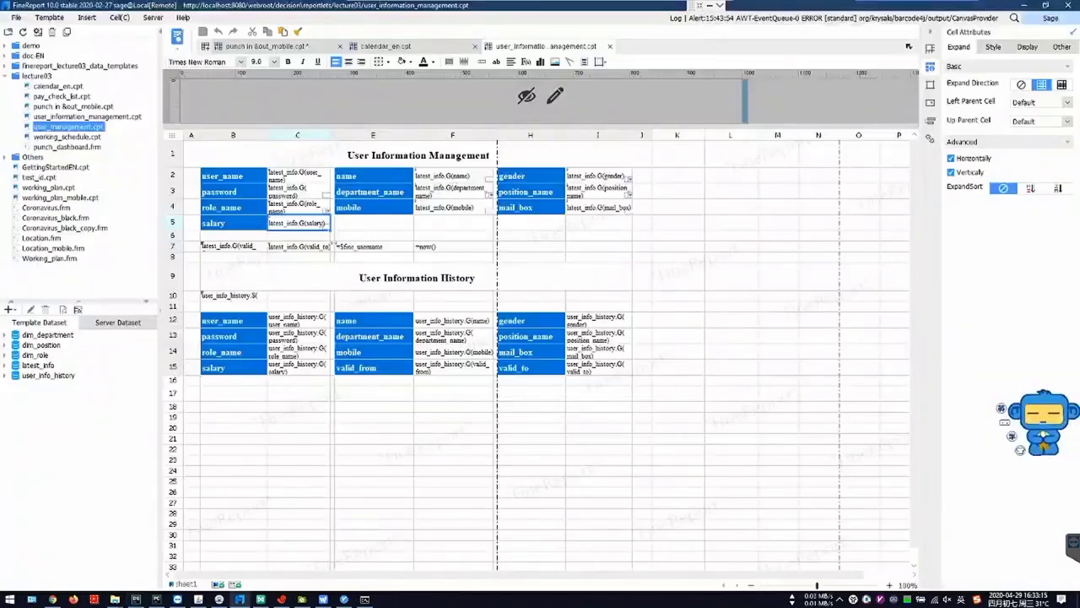
pyautogui.doubleClick(59, 147)
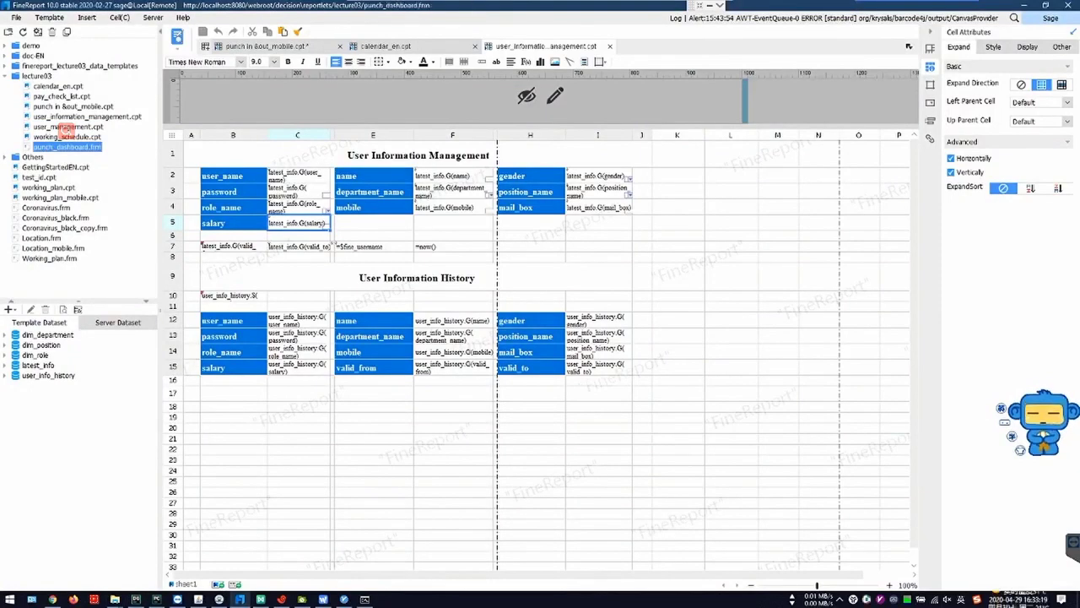
pyautogui.click(53, 599)
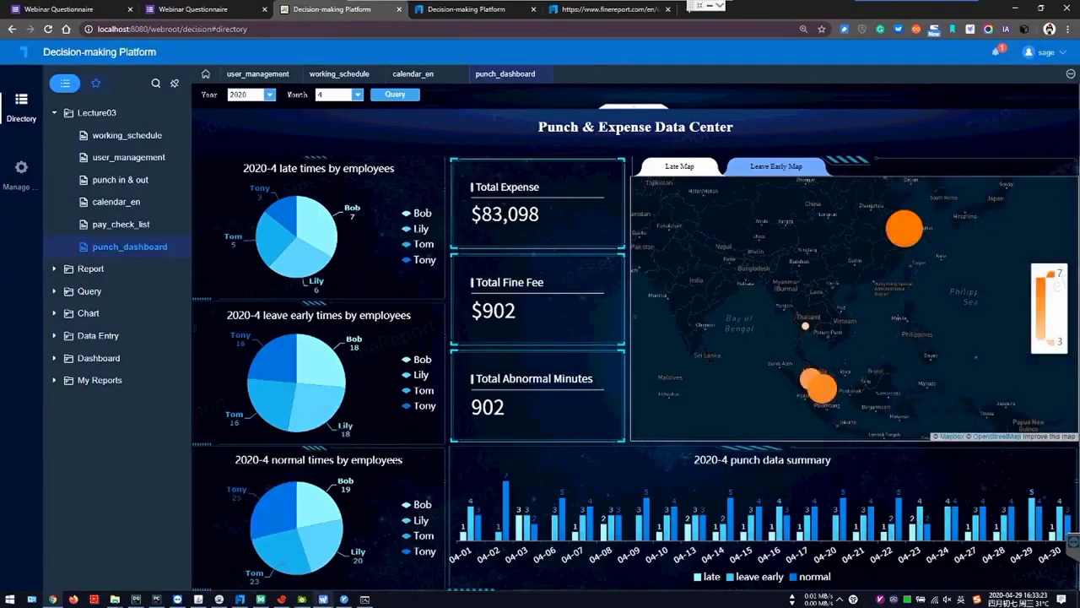
pyautogui.hotkey('alt', 'Tab')
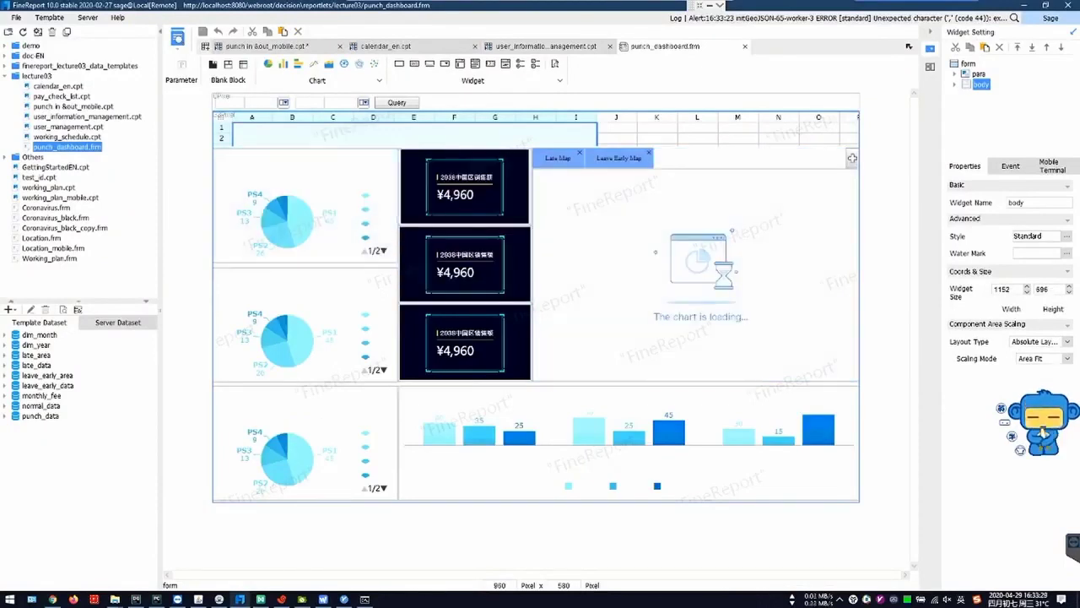
pyautogui.click(507, 102)
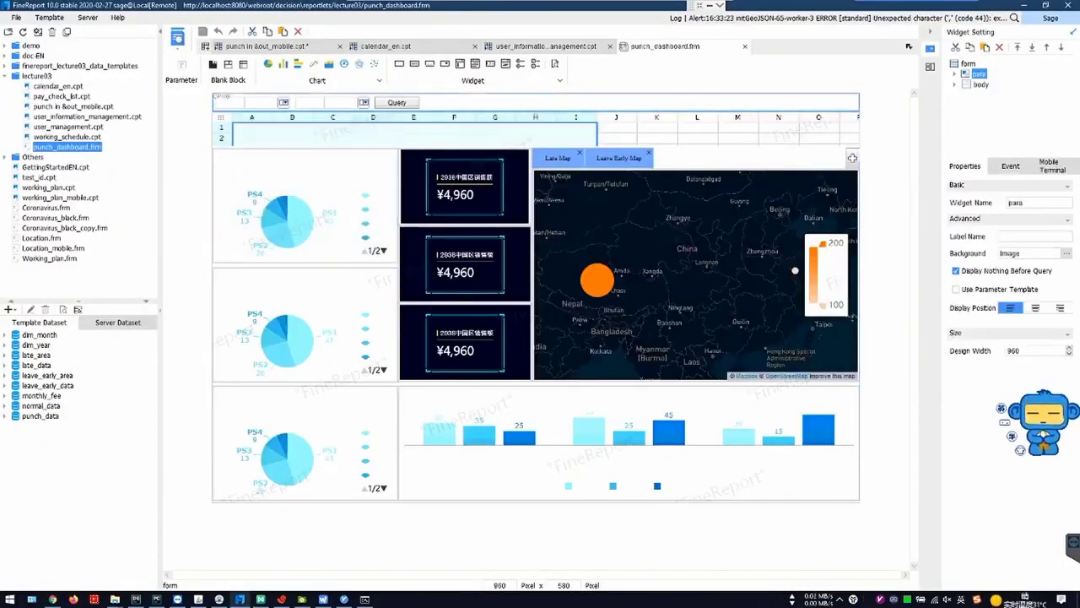
# - Create a new blank dashboard and add a parameter pane above its body
pyautogui.click(15, 16)
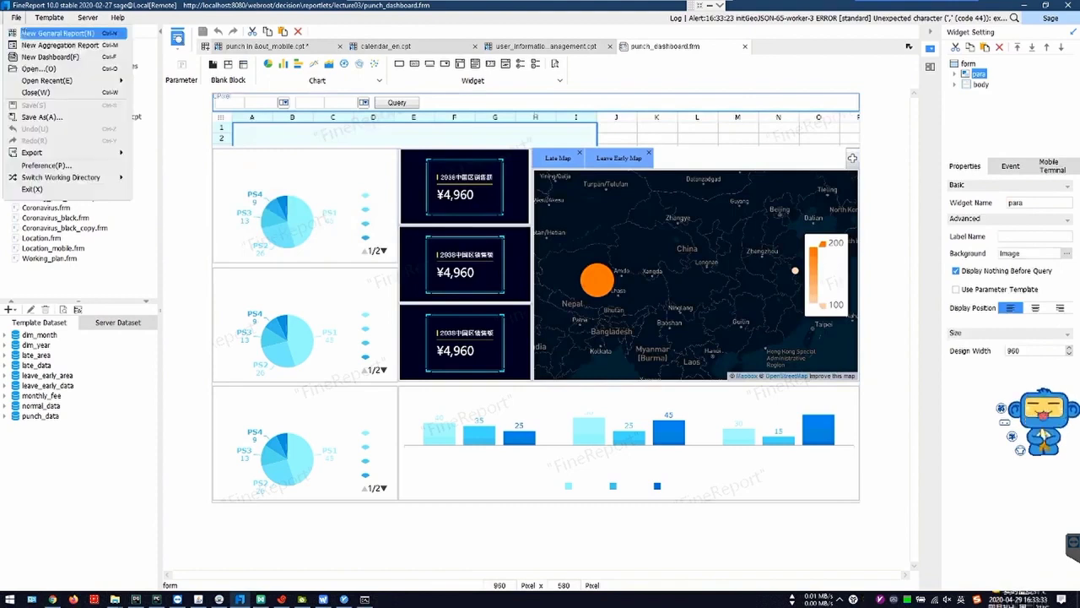
pyautogui.click(51, 60)
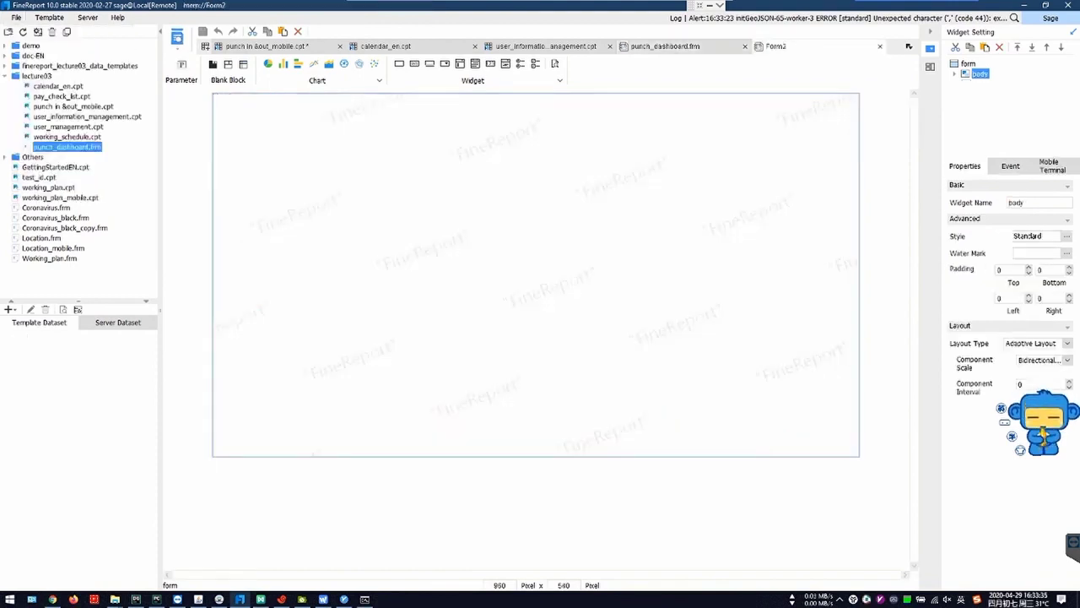
pyautogui.click(181, 65)
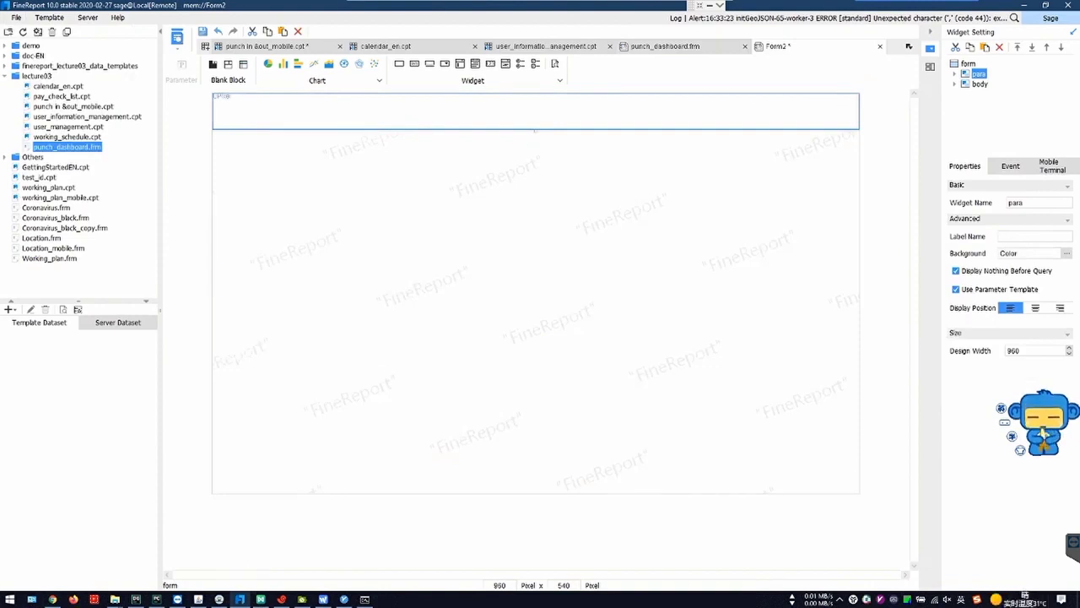
# - Add a label, a combo box and a query button in a row on the parameter pane, and reduce the pane's height slightly
pyautogui.moveTo(414, 64); pyautogui.dragTo(243, 104)
pyautogui.moveTo(445, 64); pyautogui.dragTo(296, 106)
pyautogui.moveTo(430, 64); pyautogui.dragTo(357, 107)
pyautogui.click(422, 194)
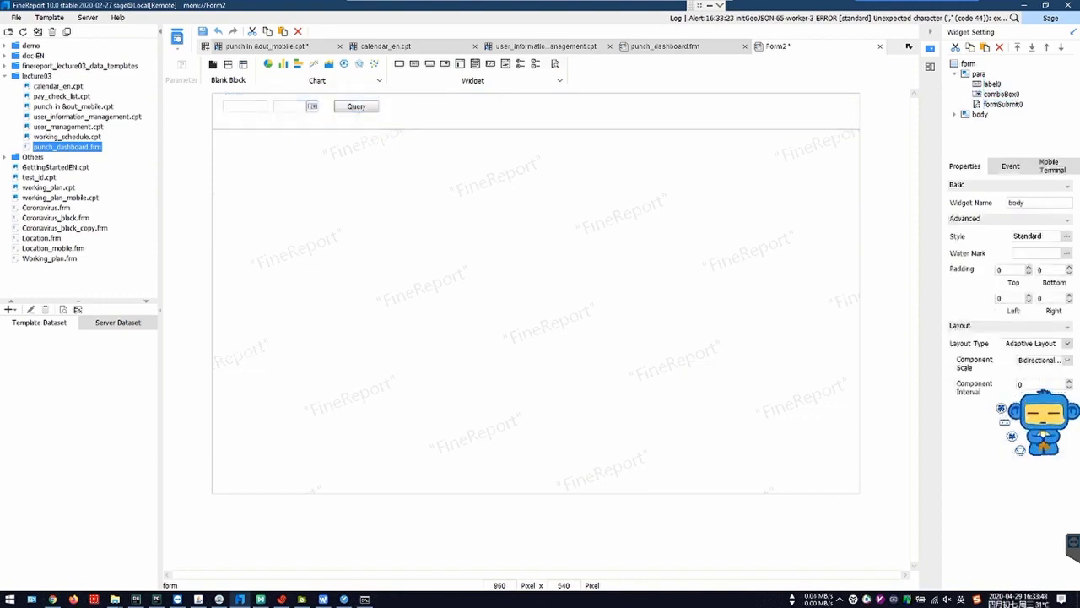
pyautogui.click(456, 114)
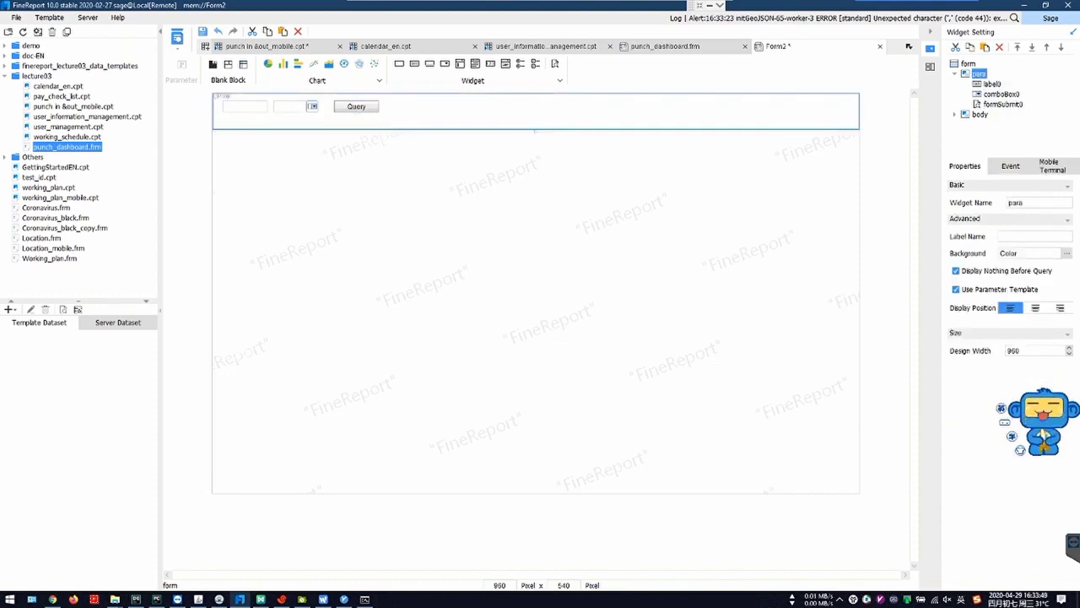
pyautogui.moveTo(535, 130); pyautogui.dragTo(535, 120)
# - Return to punch_dashboard.frm, review the dim_year and dim_month combo box properties, and select the dim_month template dataset
pyautogui.click(664, 47)
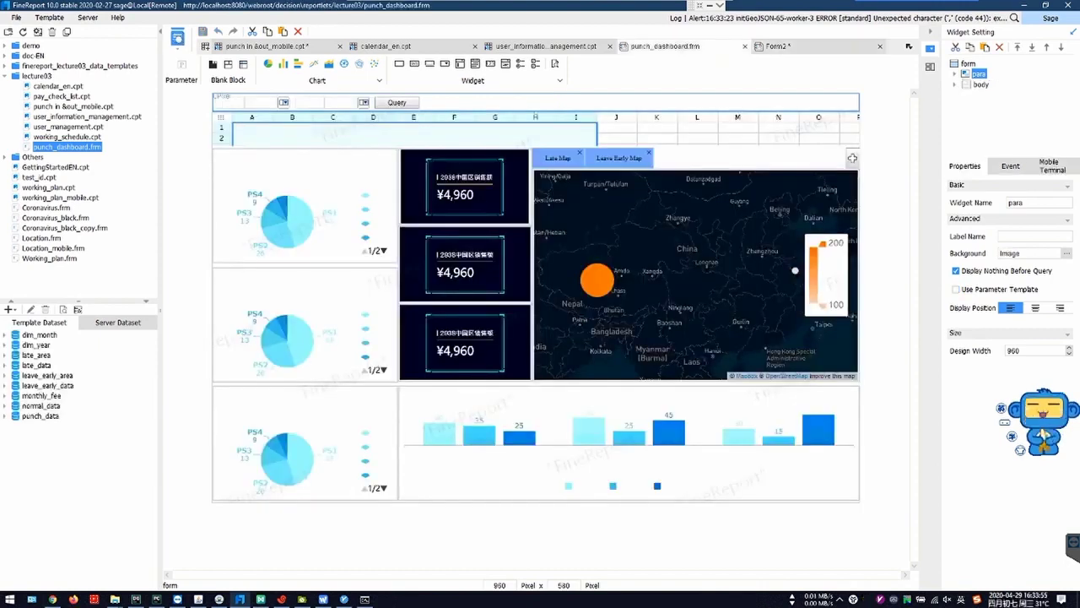
pyautogui.click(268, 103)
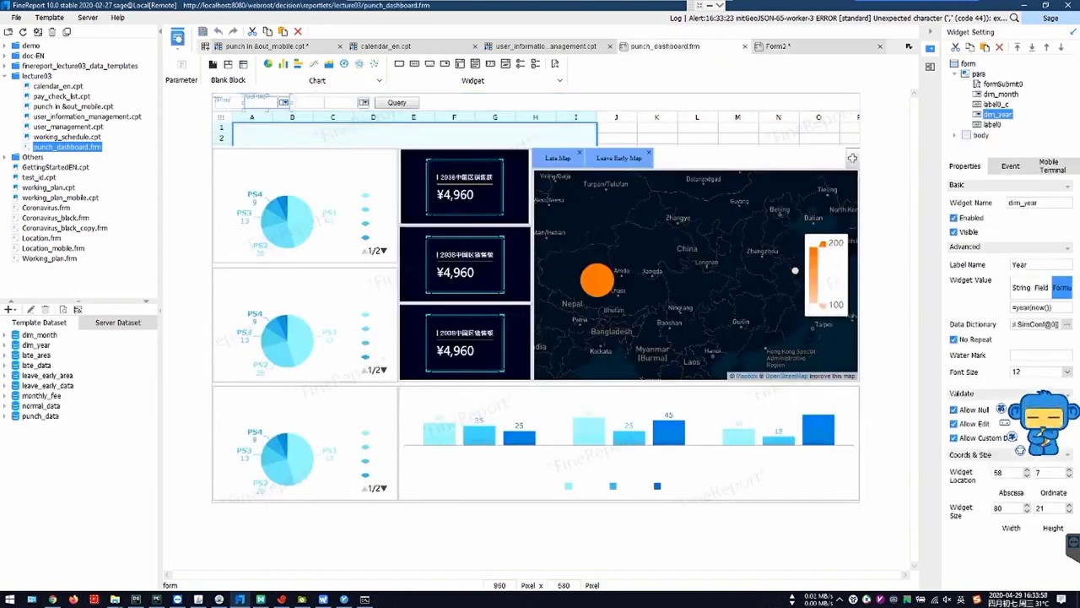
pyautogui.moveTo(694, 278)
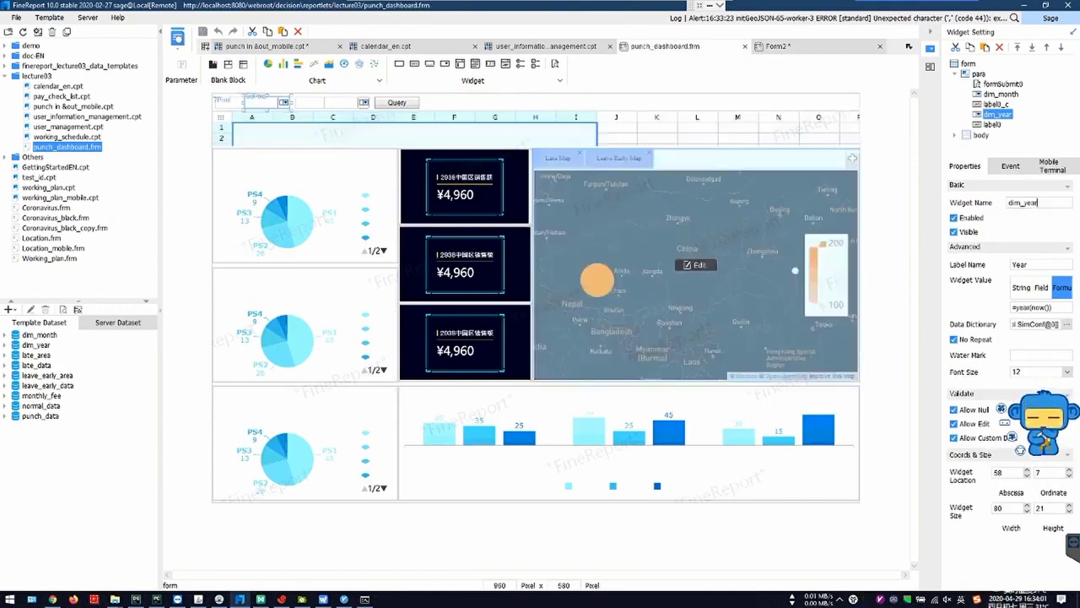
pyautogui.click(1001, 95)
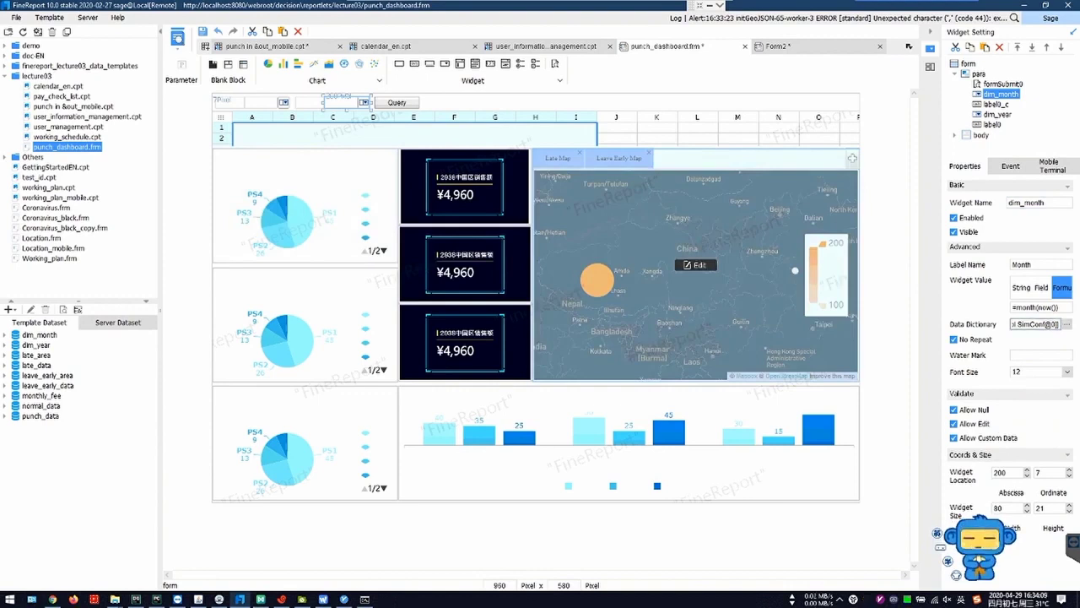
pyautogui.click(41, 335)
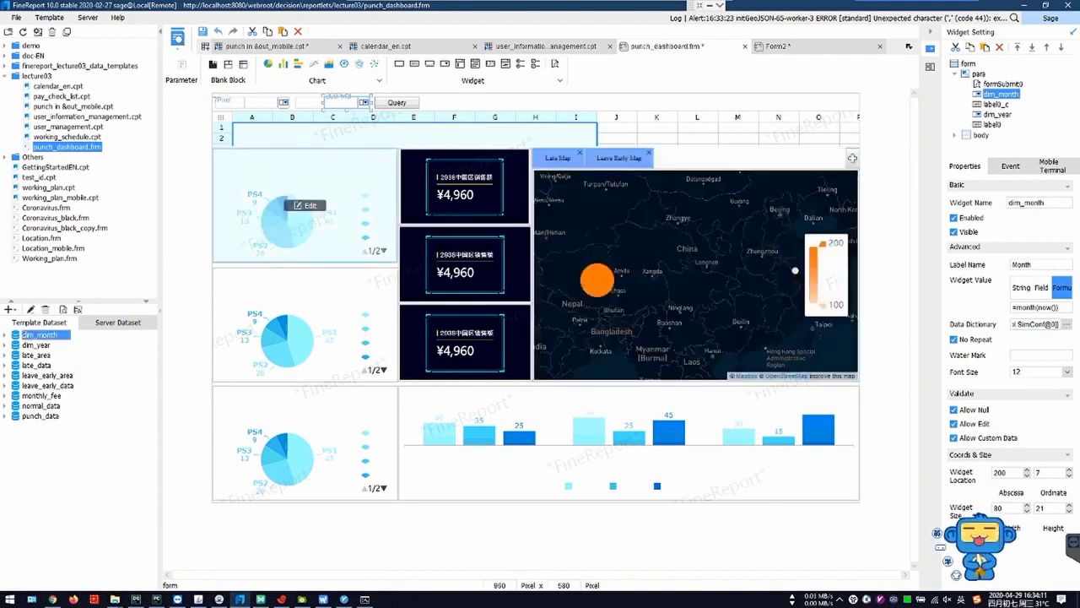
# - Open the dim_month dataset's query, preview its month_of_year records for a dim_year value, and close it without changes
pyautogui.doubleClick(41, 335)
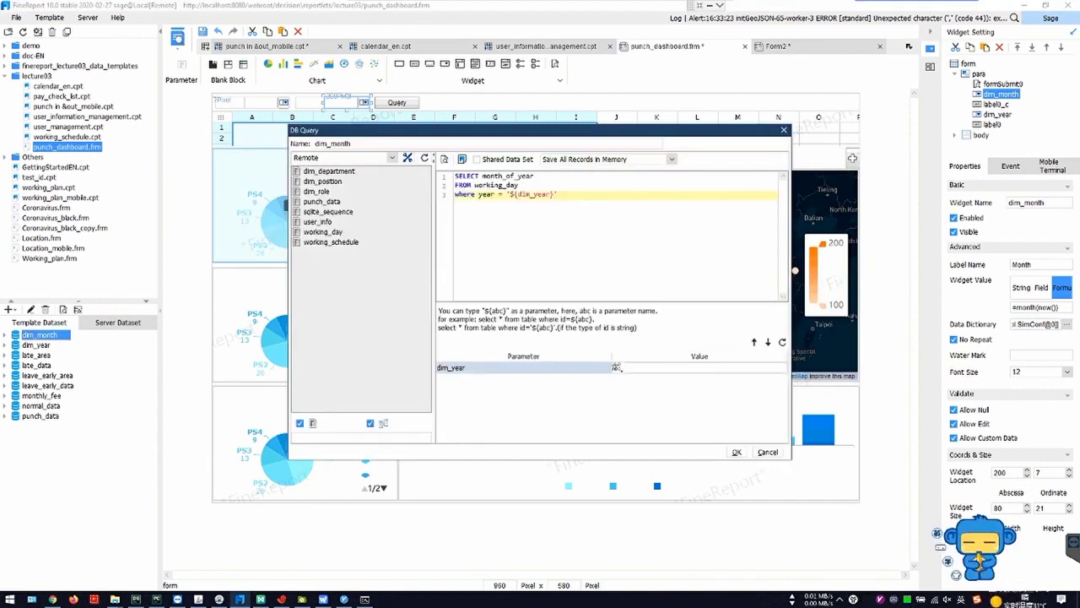
pyautogui.click(444, 161)
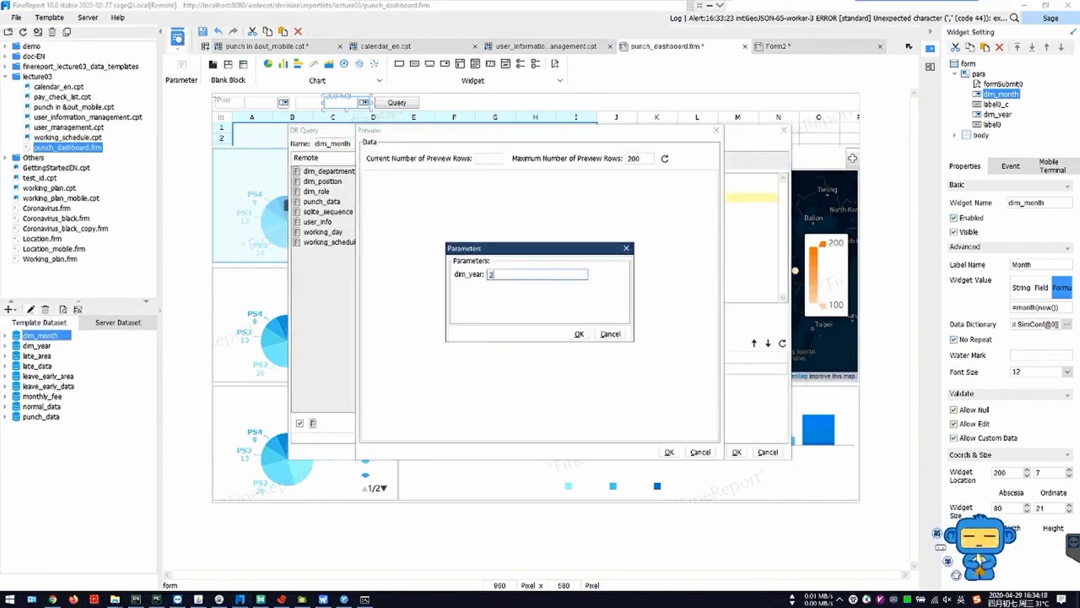
pyautogui.press('Return')
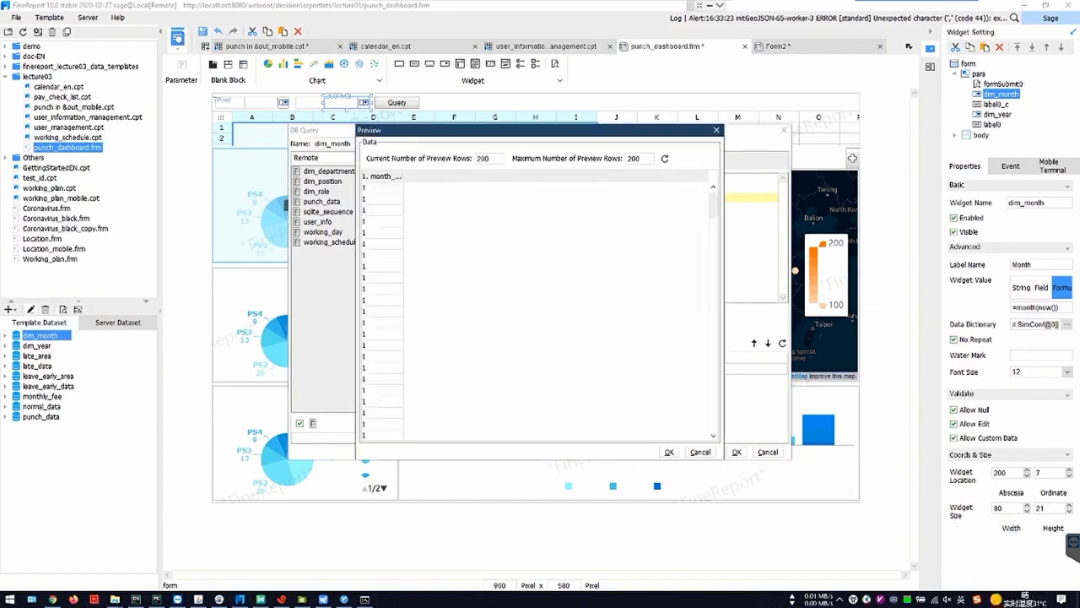
pyautogui.moveTo(403, 176); pyautogui.dragTo(464, 177)
pyautogui.scroll(-10, 464, 220)
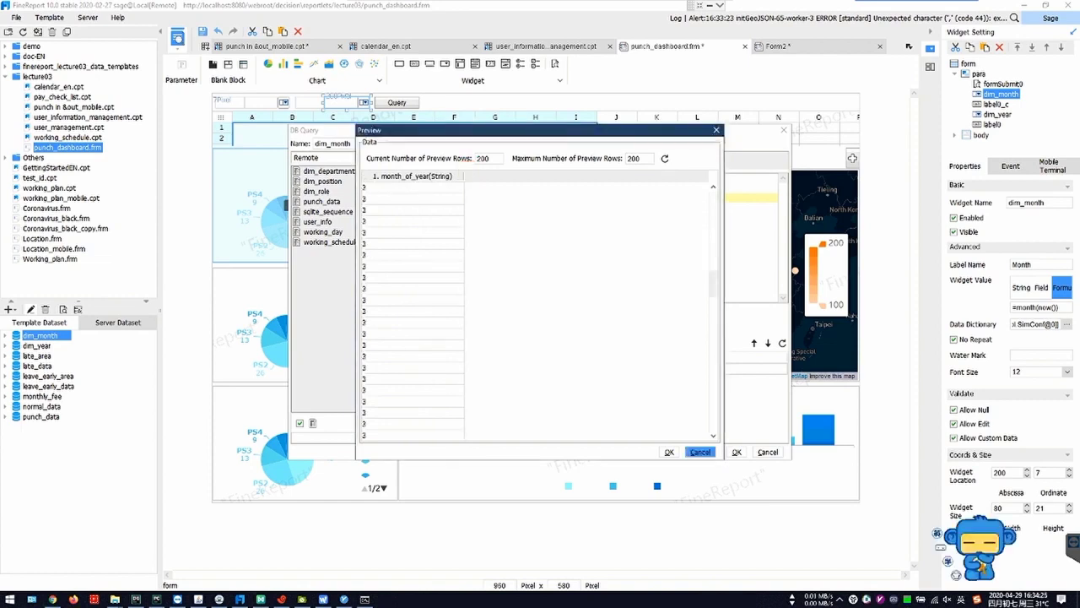
pyautogui.click(701, 452)
pyautogui.click(768, 451)
# - Open the dim_year dataset's query, read its SQL, preview the distinct years it returns, and close it without changes
pyautogui.click(37, 346)
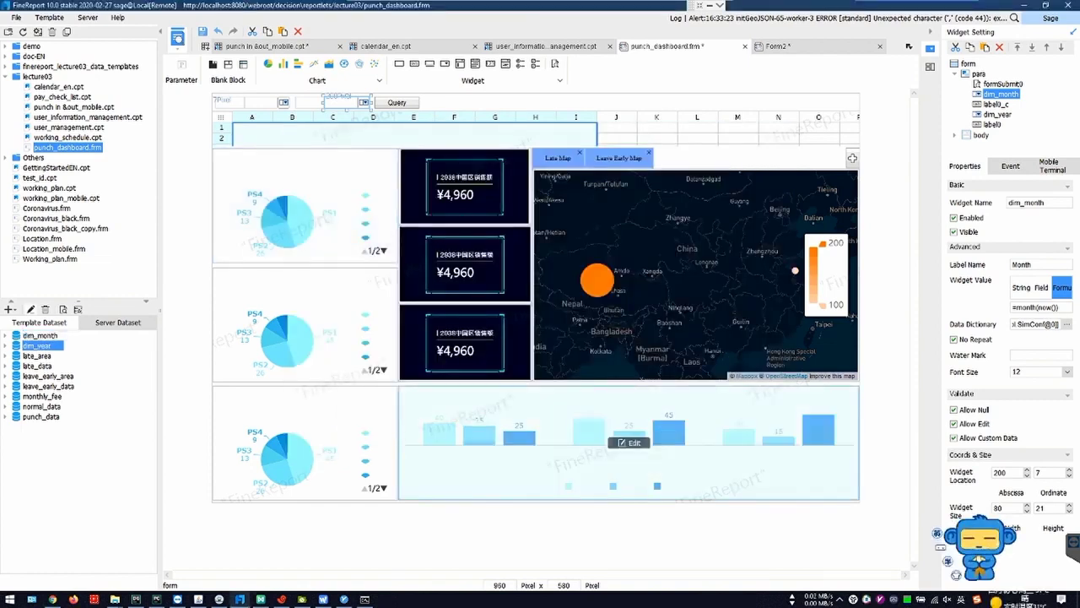
pyautogui.click(30, 308)
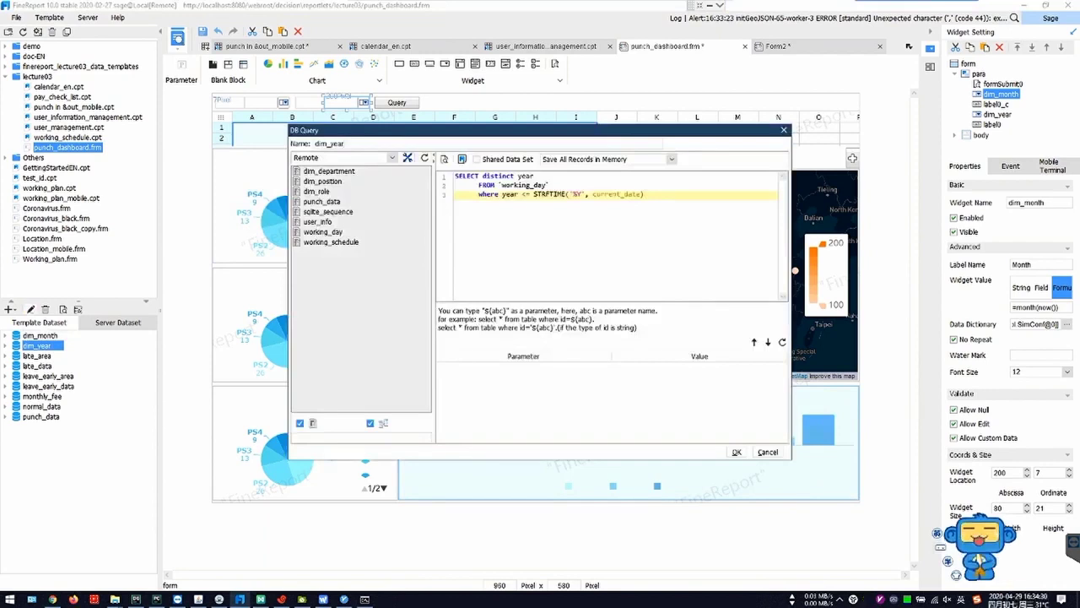
pyautogui.click(445, 159)
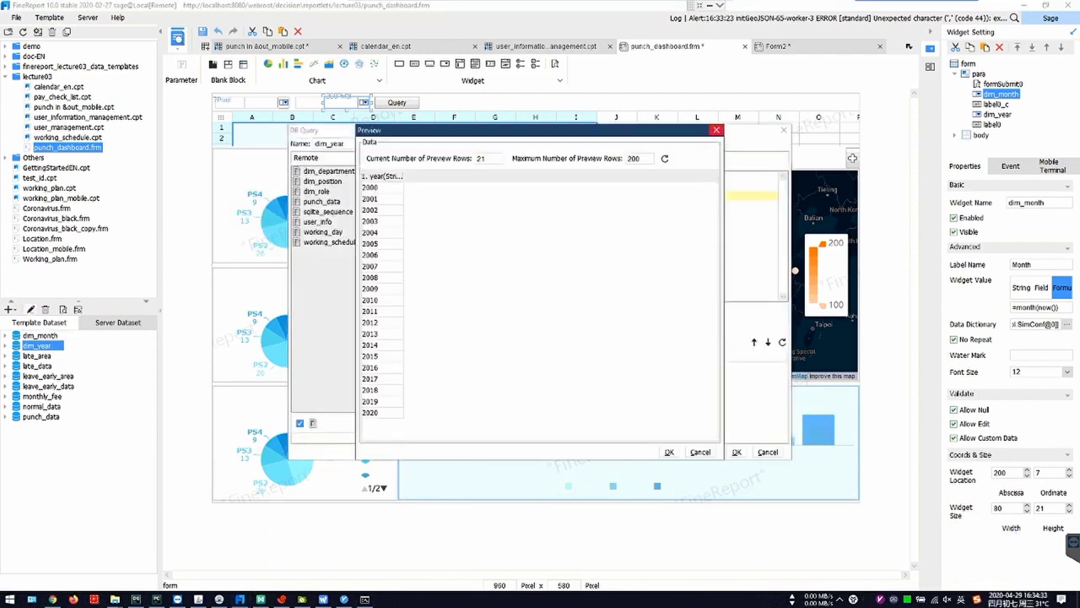
pyautogui.click(717, 129)
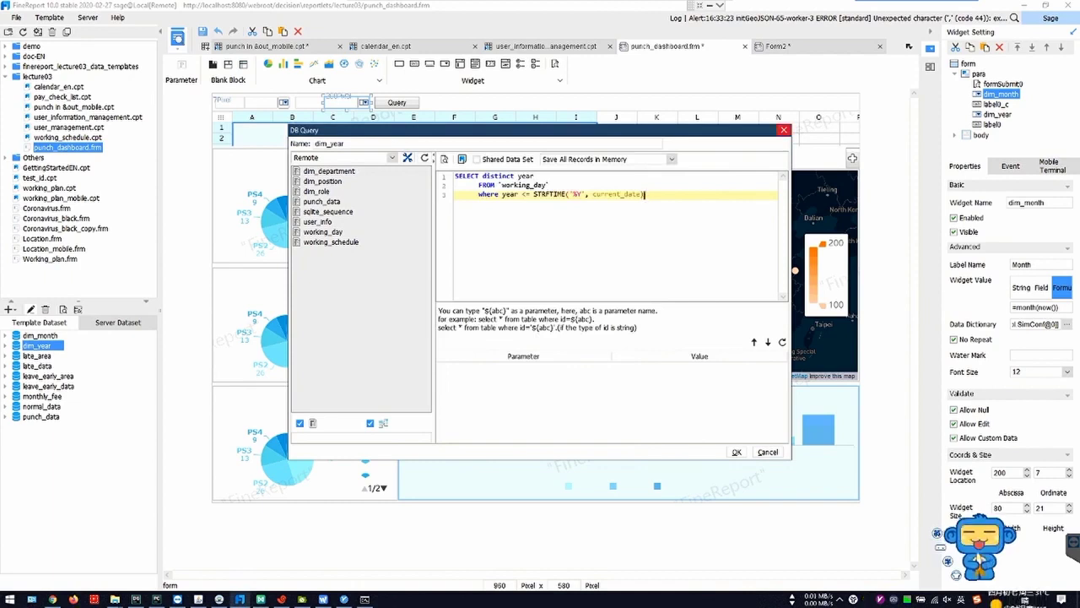
pyautogui.click(784, 130)
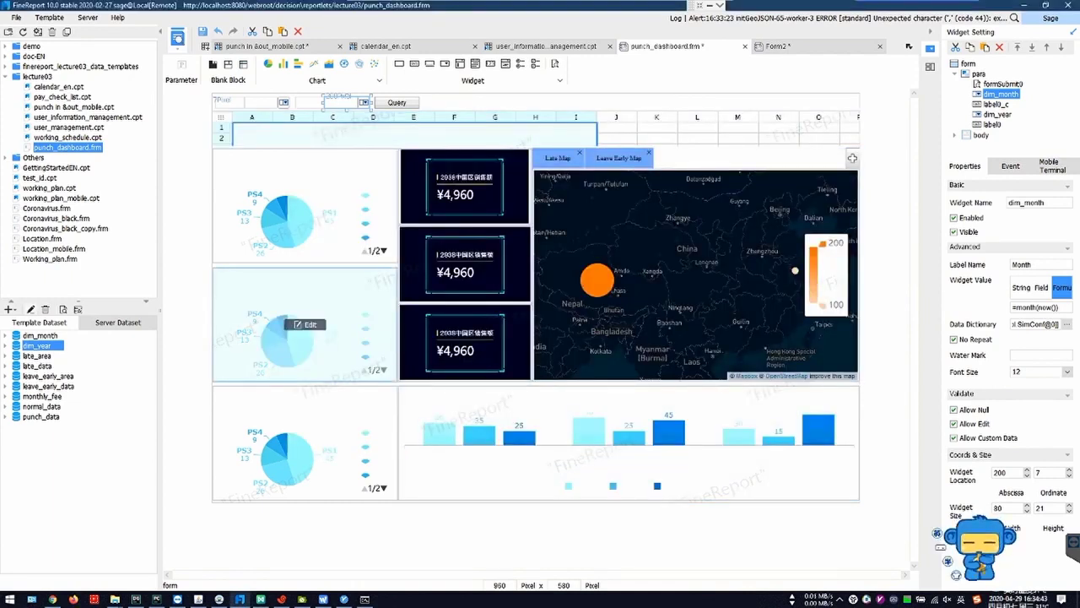
pyautogui.doubleClick(37, 346)
pyautogui.click(444, 160)
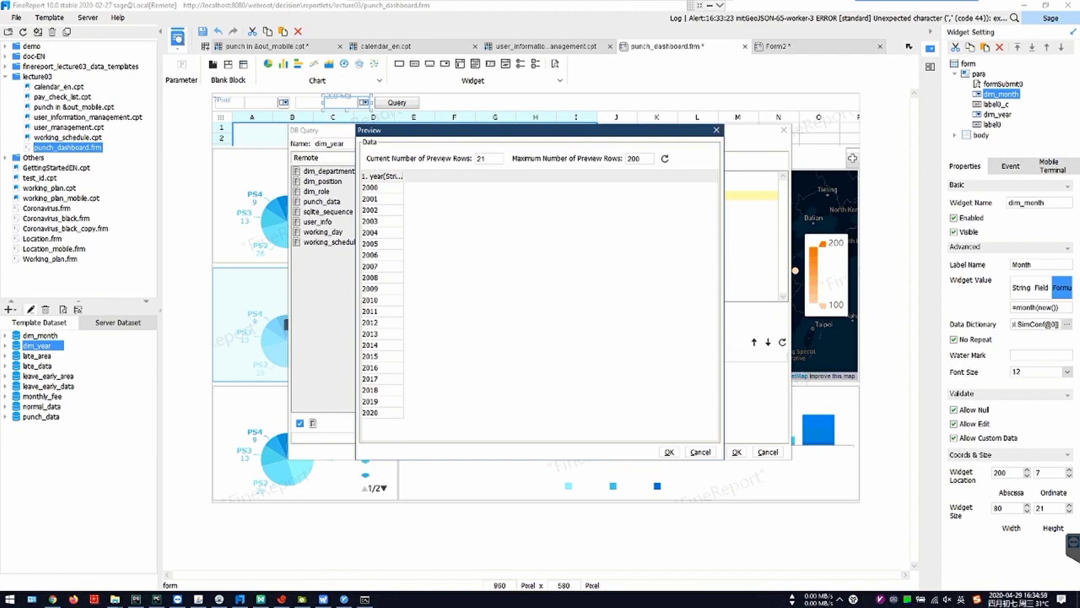
pyautogui.click(716, 129)
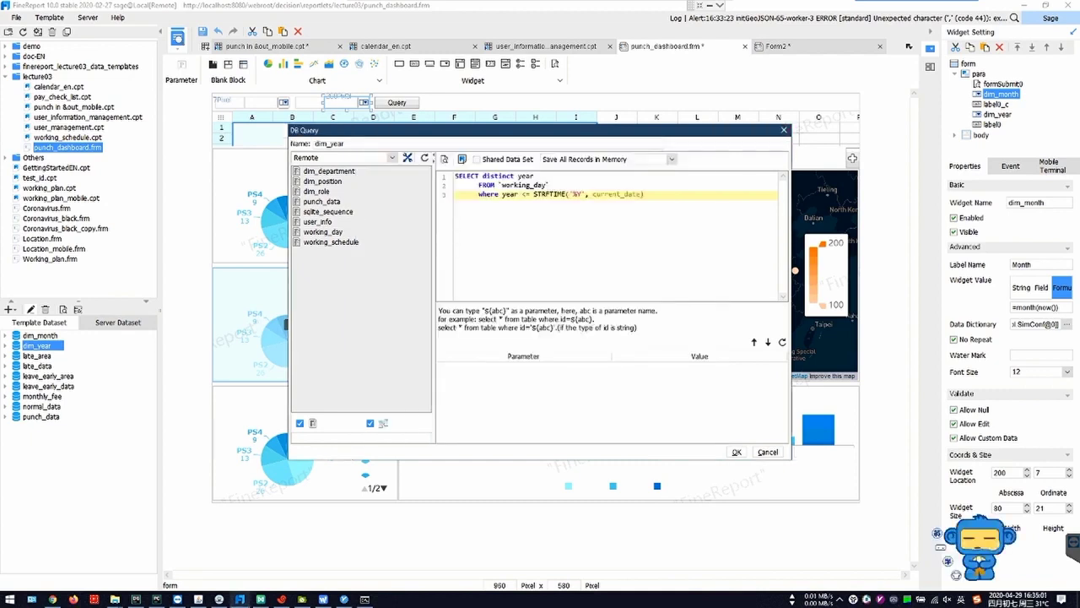
pyautogui.click(784, 130)
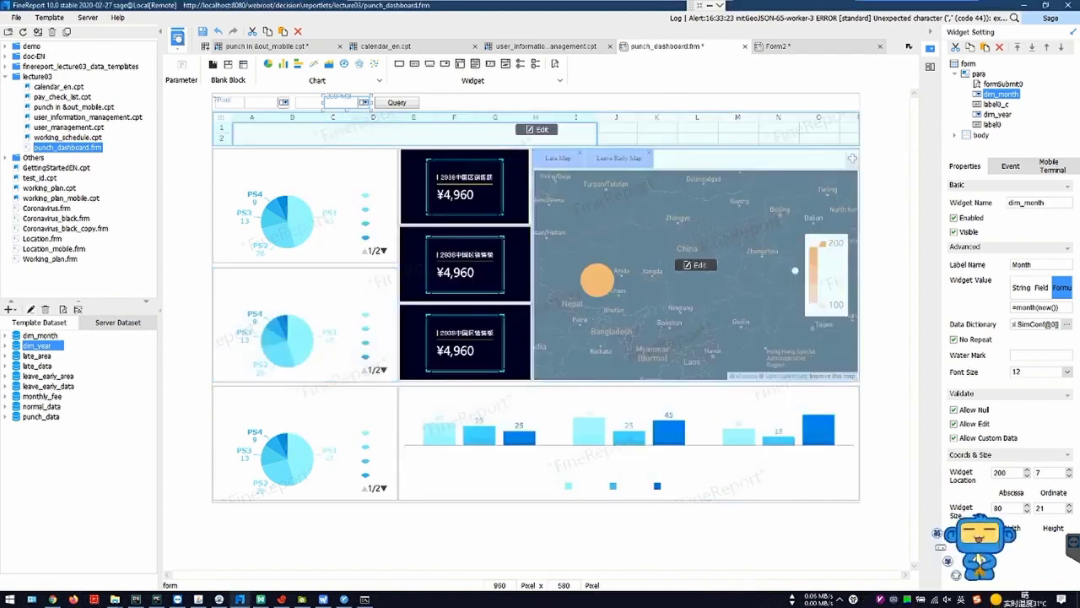
# - Inspect the query button and the dim_year and dim_month combo boxes on the parameter pane
pyautogui.click(396, 103)
pyautogui.click(265, 102)
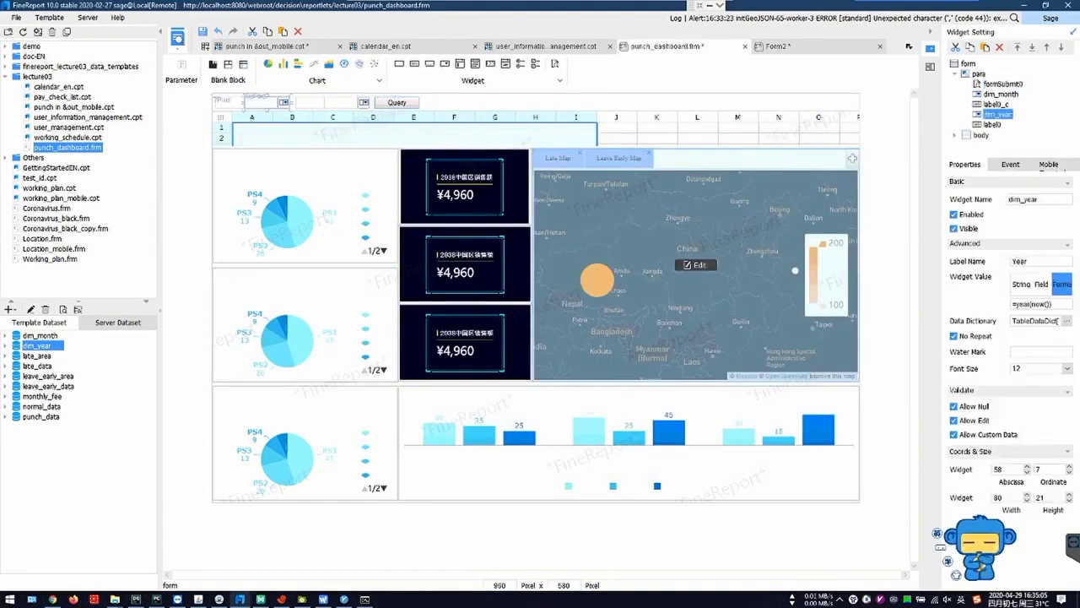
pyautogui.click(342, 102)
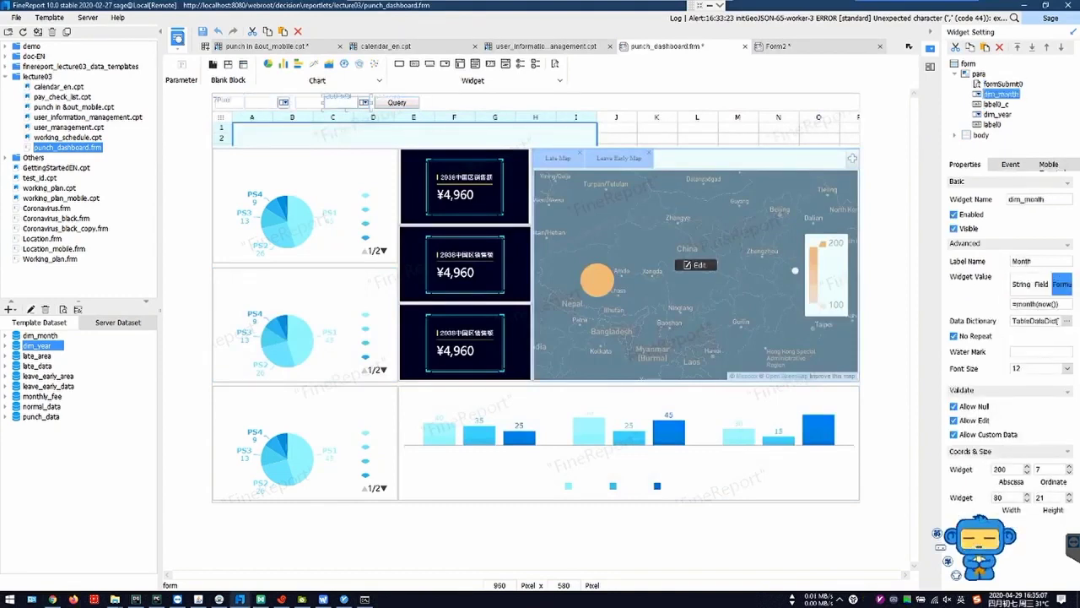
# - Select the dashboard body, check the published punch_dashboard in the browser, and return to FineReport
pyautogui.click(37, 355)
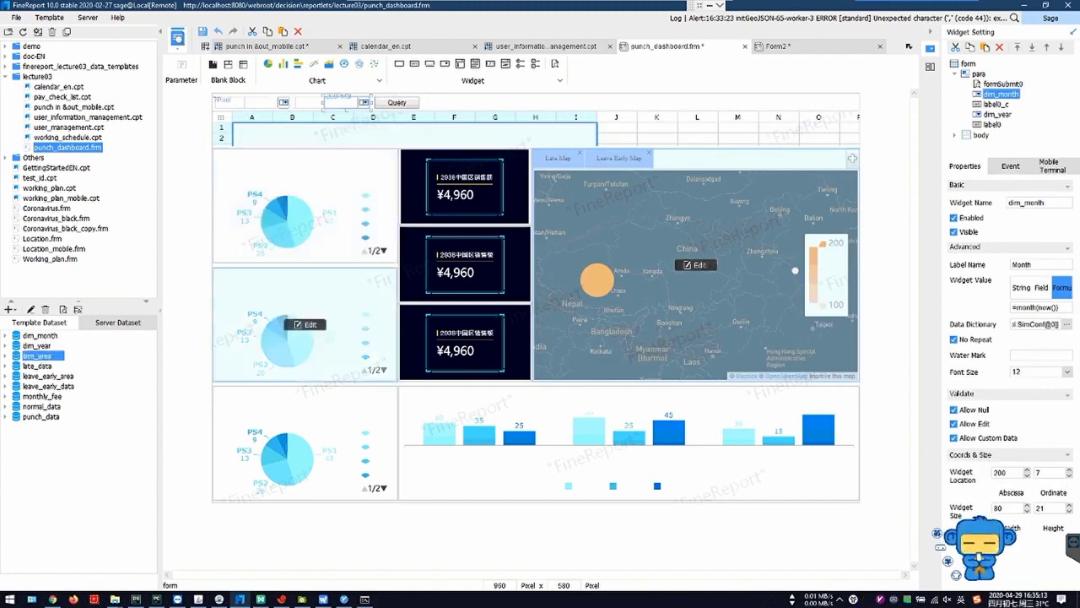
pyautogui.click(980, 135)
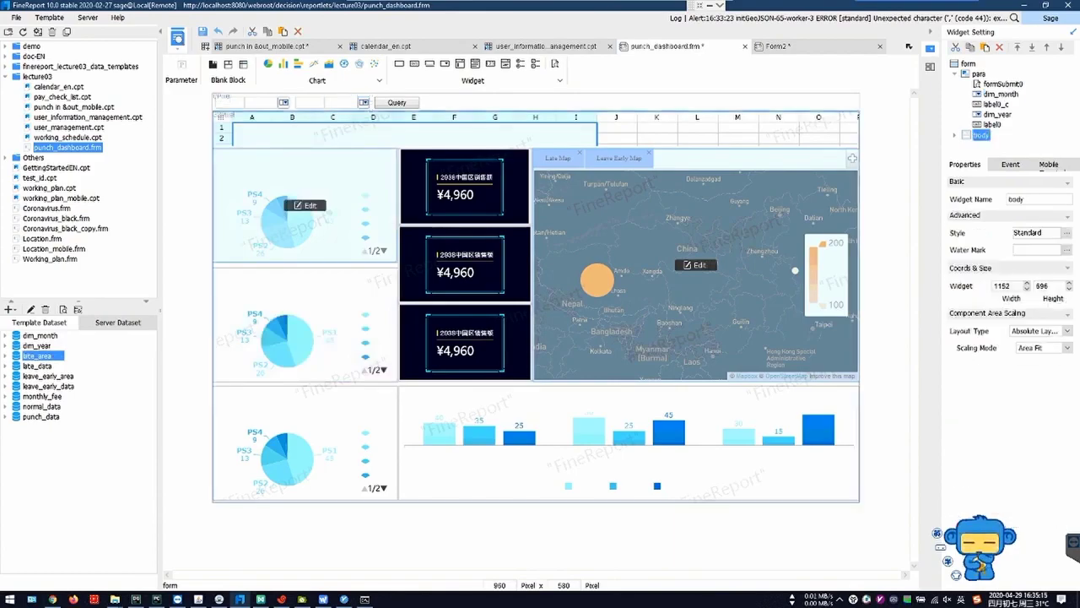
pyautogui.hotkey('alt', 'Tab')
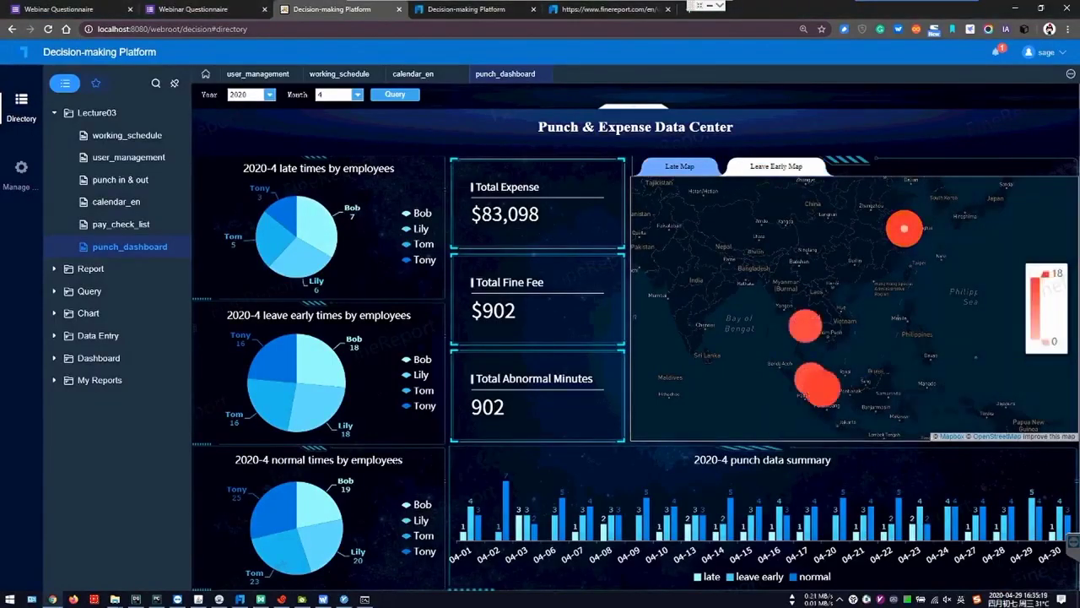
pyautogui.hotkey('alt', 'Tab')
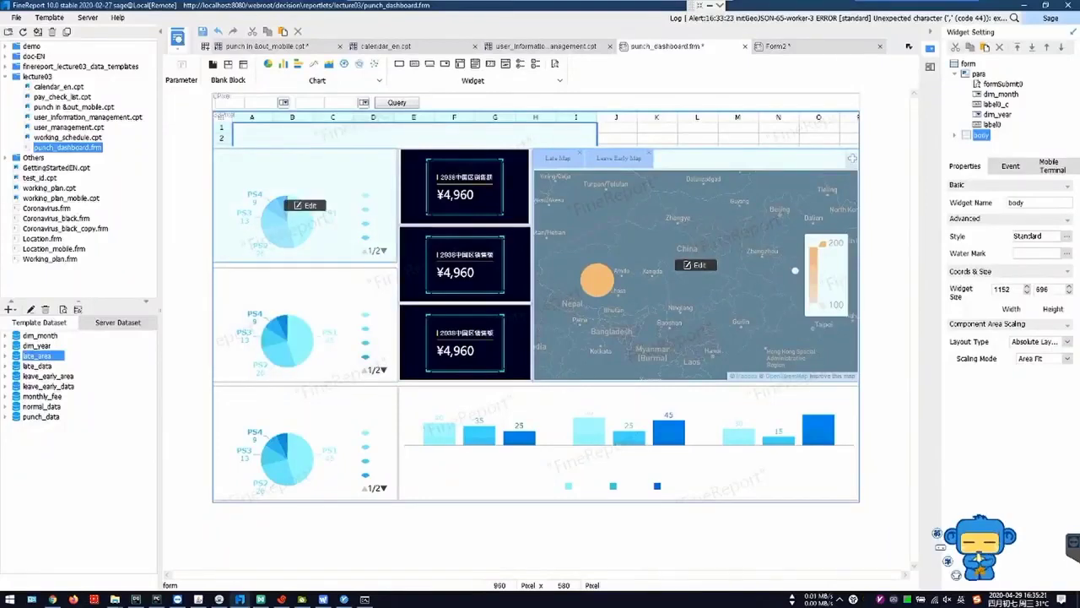
# - Select the topmost pie chart and view its data settings, leaving the dim_year and dim_month parameters blank
pyautogui.click(287, 218)
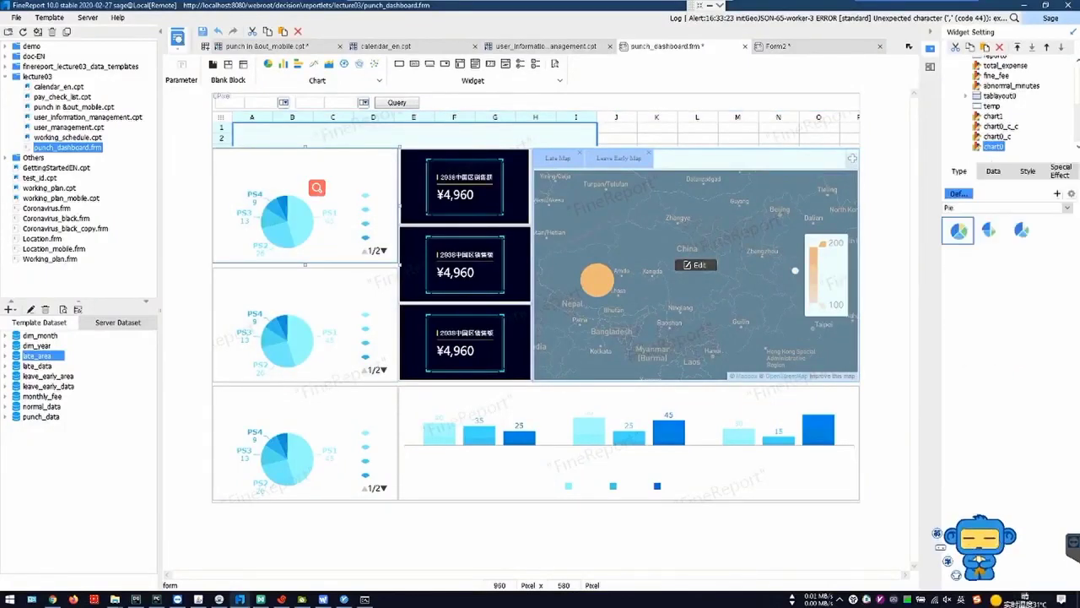
pyautogui.click(993, 171)
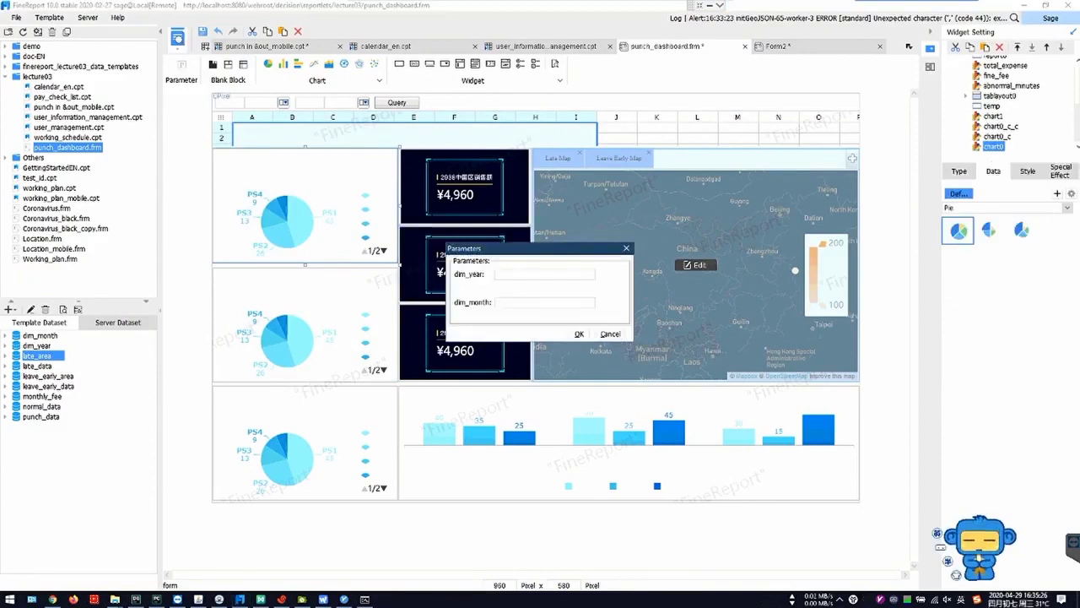
pyautogui.click(579, 333)
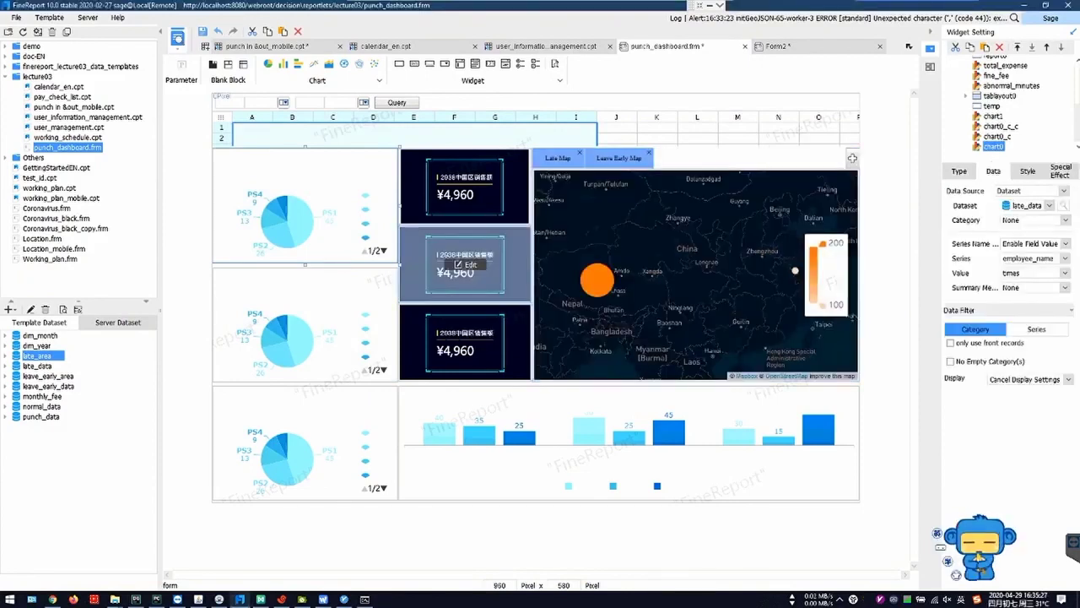
# - Open the late_data dataset's query and read through its SQL, including the grouping by employee, date and direction
pyautogui.click(37, 366)
pyautogui.click(30, 310)
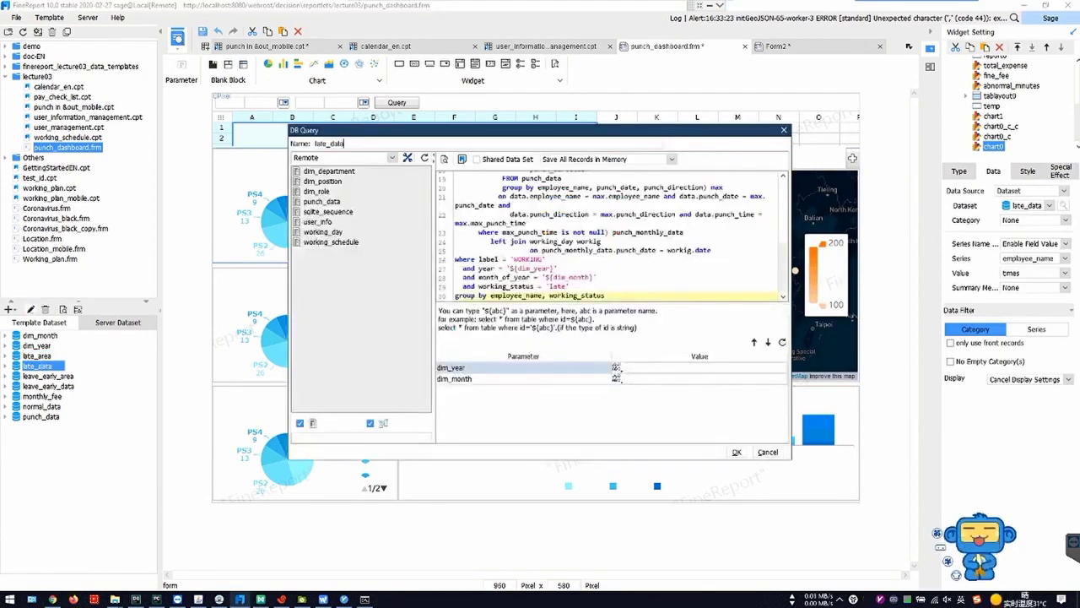
pyautogui.scroll(6, 612, 236)
pyautogui.scroll(-3, 612, 237)
pyautogui.scroll(-2, 612, 236)
pyautogui.scroll(2, 611, 237)
pyautogui.click(456, 267)
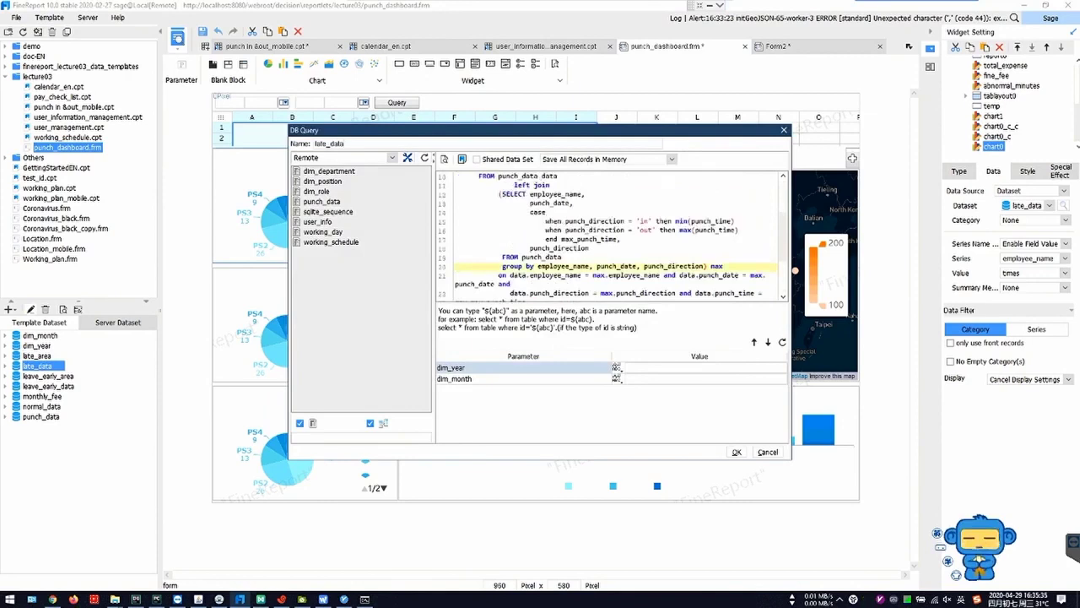
pyautogui.scroll(3, 612, 236)
pyautogui.scroll(-3, 612, 236)
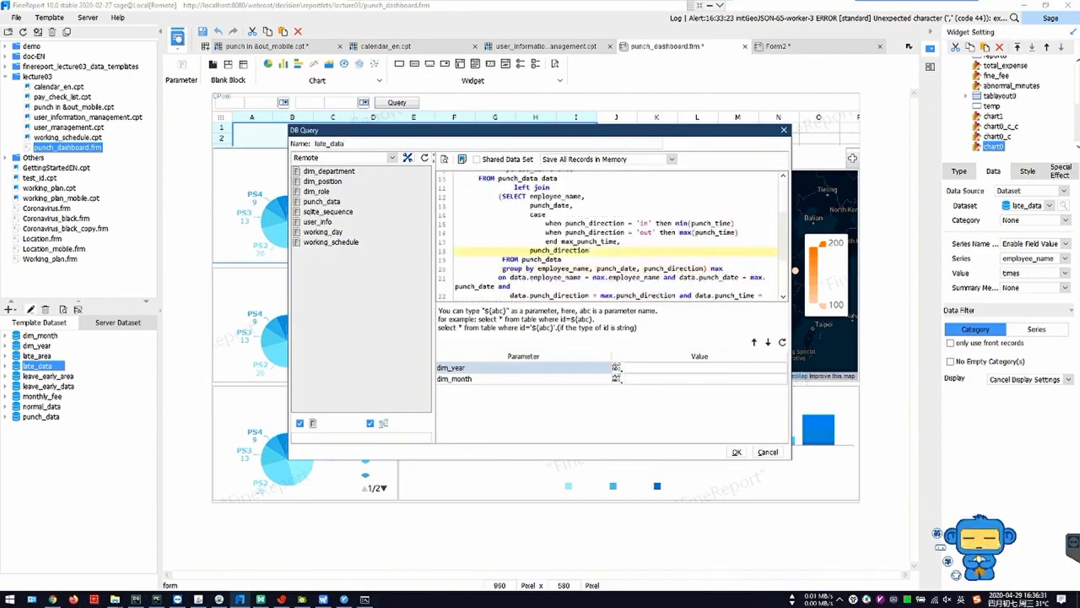
# - Examine the late_data subquery's case expression on punch_direction for in and out, and the query's closing filter conditions
pyautogui.doubleClick(563, 251)
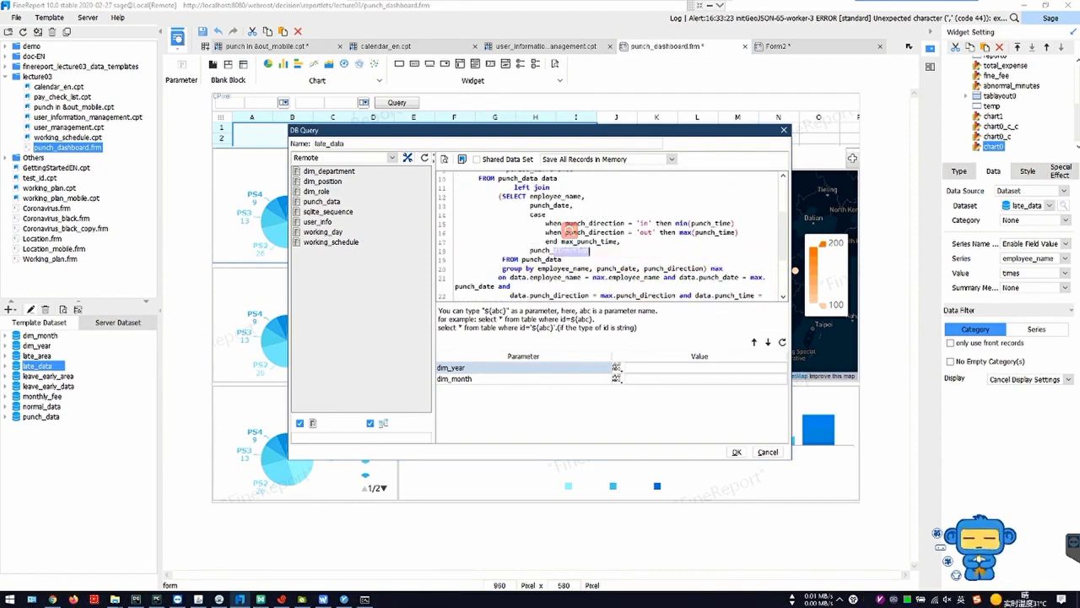
pyautogui.click(648, 223)
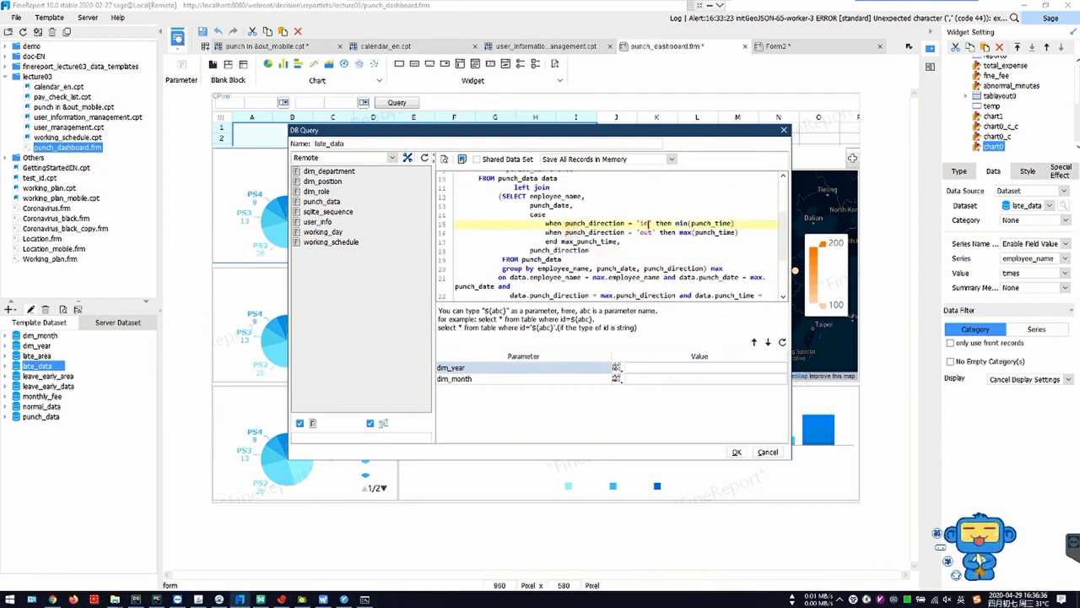
pyautogui.scroll(1, 648, 225)
pyautogui.scroll(2, 648, 226)
pyautogui.click(456, 213)
pyautogui.scroll(-6, 613, 237)
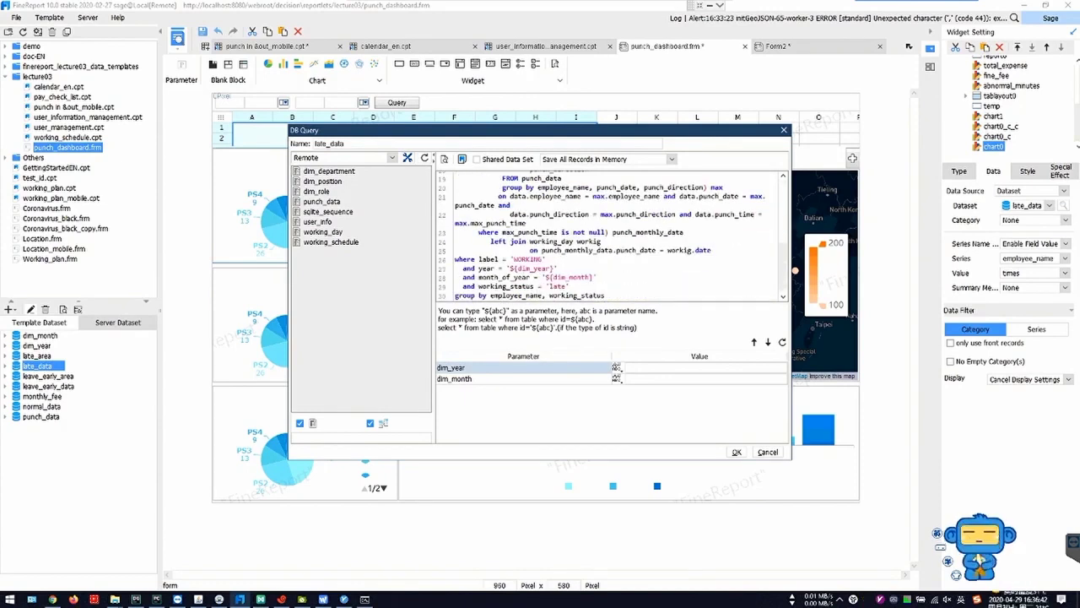
pyautogui.scroll(2, 614, 236)
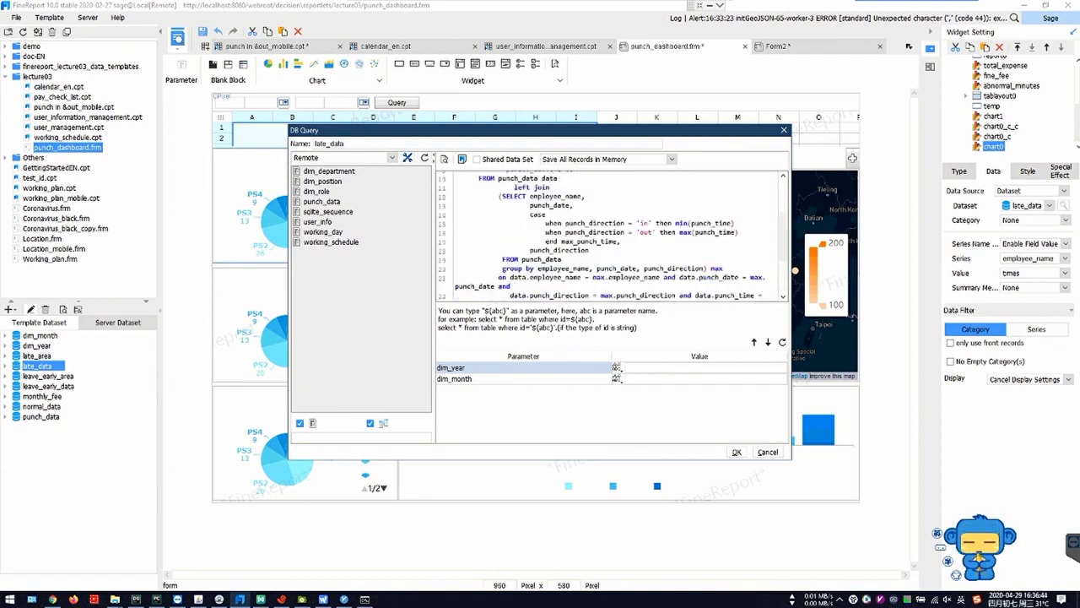
pyautogui.click(623, 242)
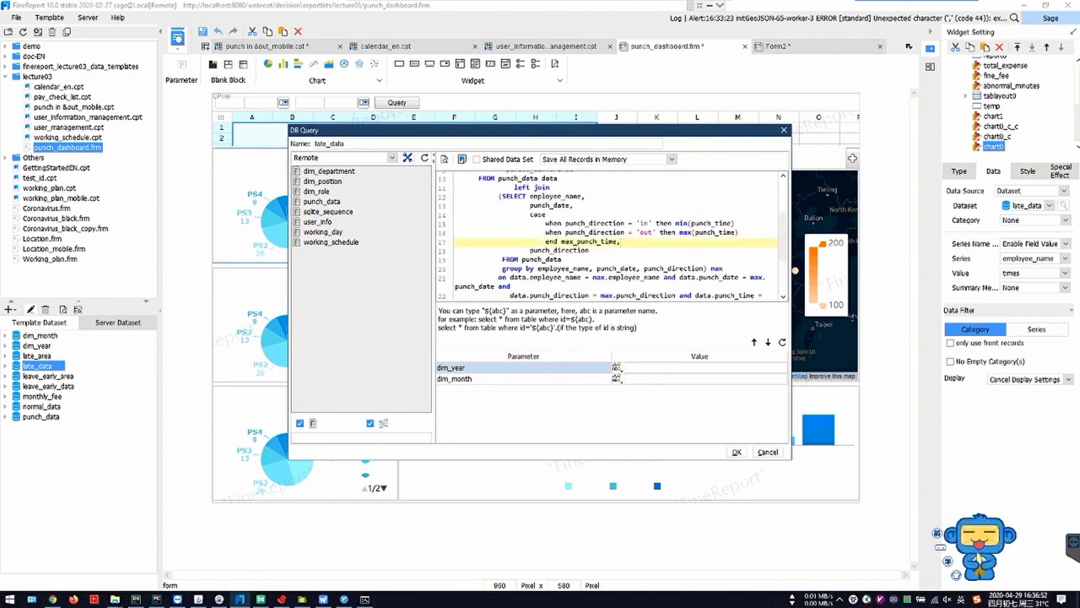
# - Move the late_data query dialog higher and review the SQL from the selected fields down to the where conditions
pyautogui.moveTo(523, 130); pyautogui.dragTo(474, 65)
pyautogui.press('Down')
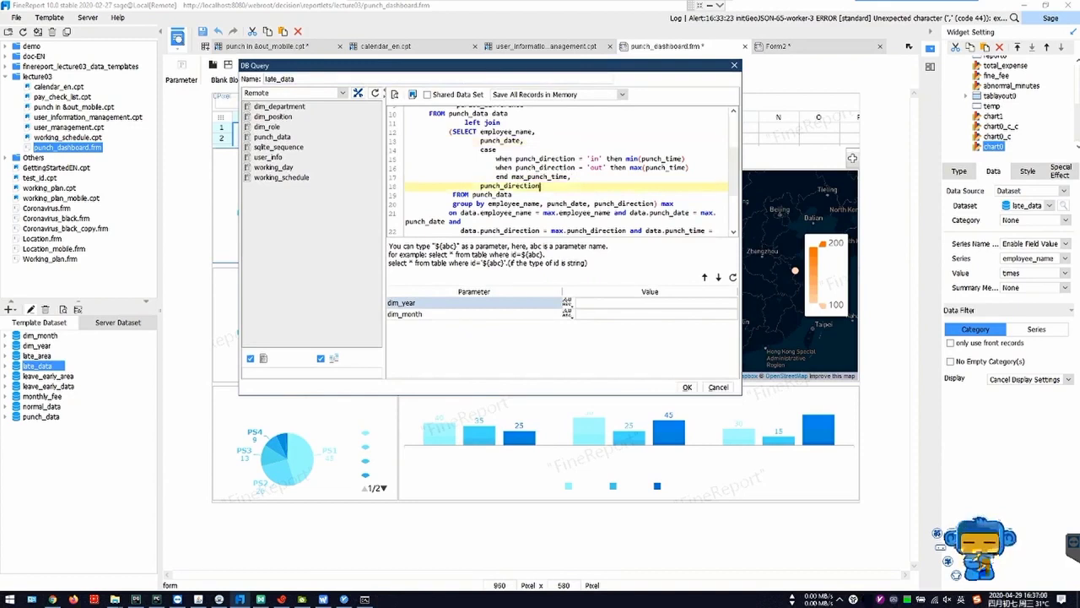
pyautogui.scroll(1, 564, 168)
pyautogui.scroll(2, 564, 169)
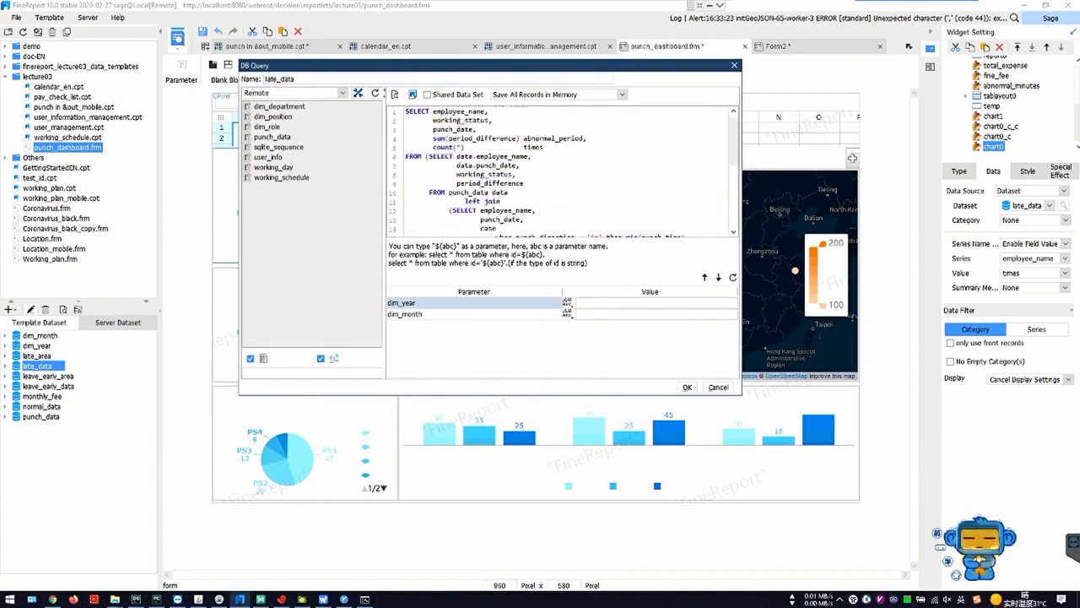
pyautogui.scroll(-5, 564, 169)
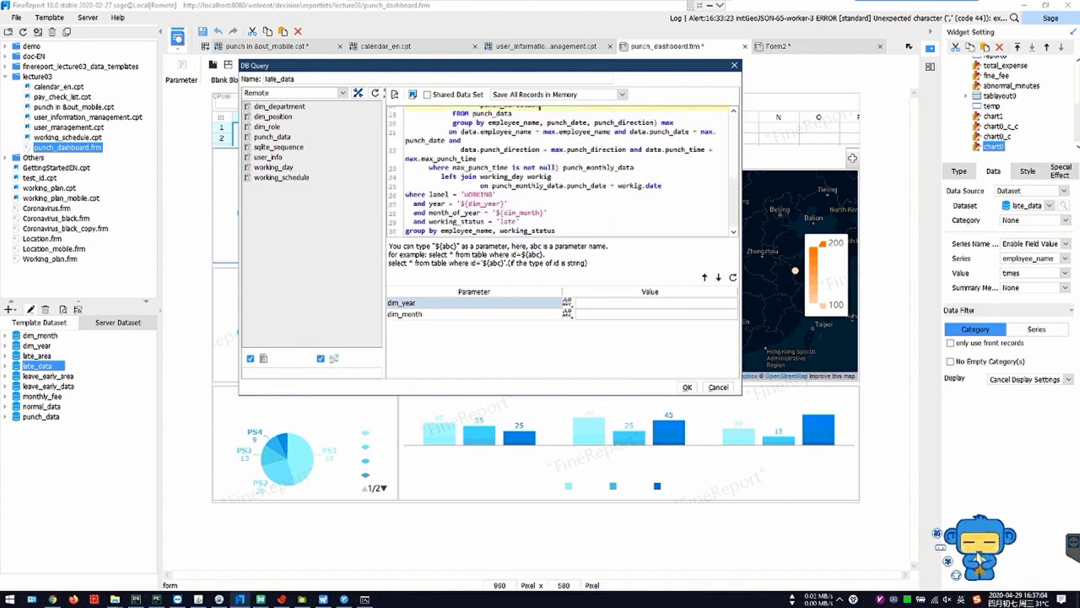
# - Set the late_data query's dim_year to 2020 and dim_month to 04, run a data preview, and close it
pyautogui.click(656, 303)
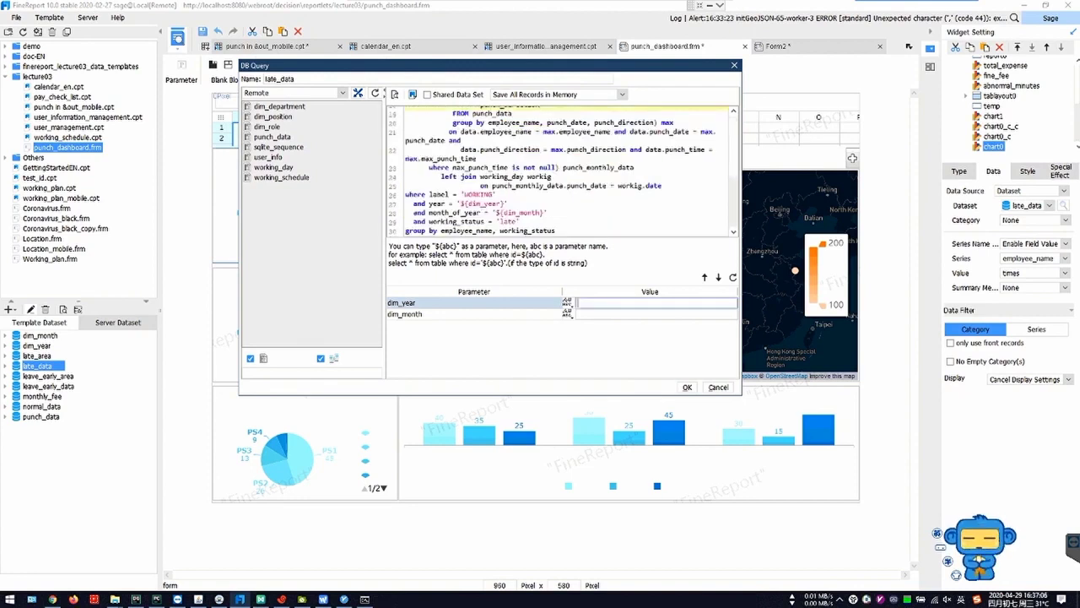
pyautogui.write('2020')
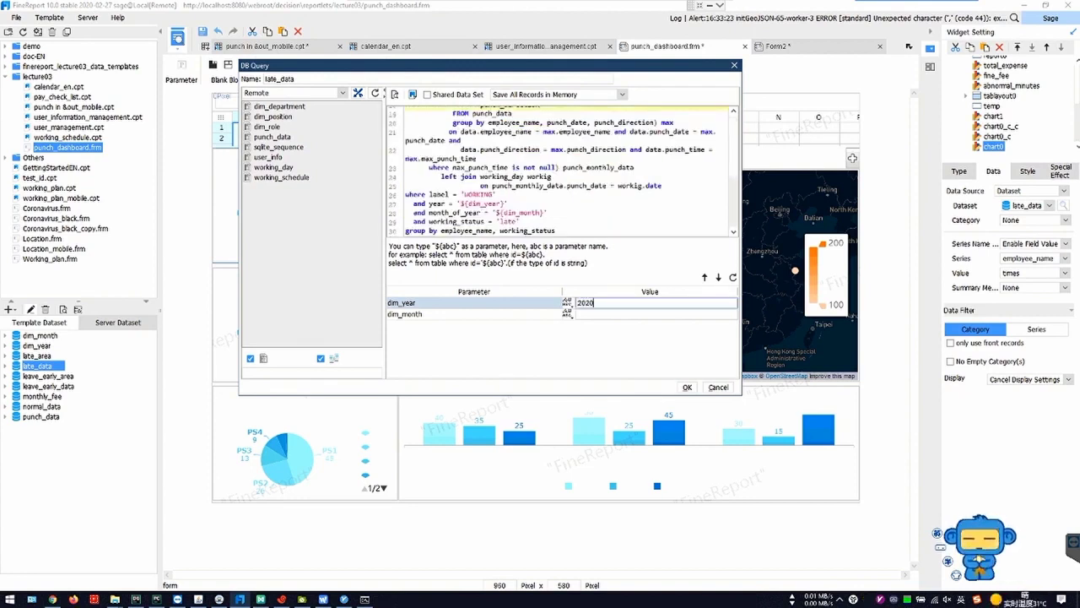
pyautogui.press('Return')
pyautogui.click(656, 314)
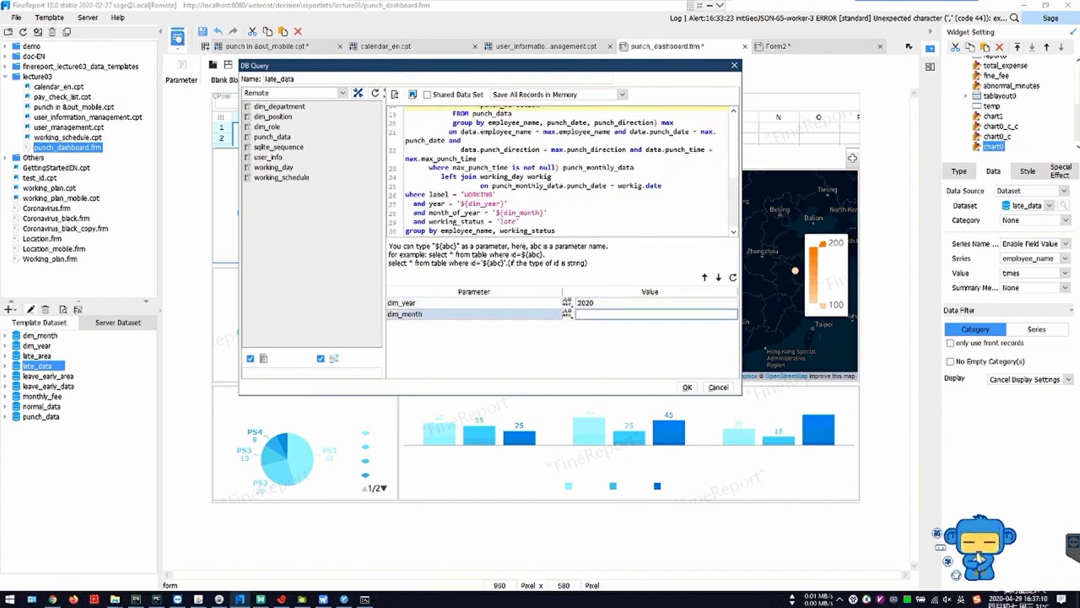
pyautogui.write('04')
pyautogui.press('Return')
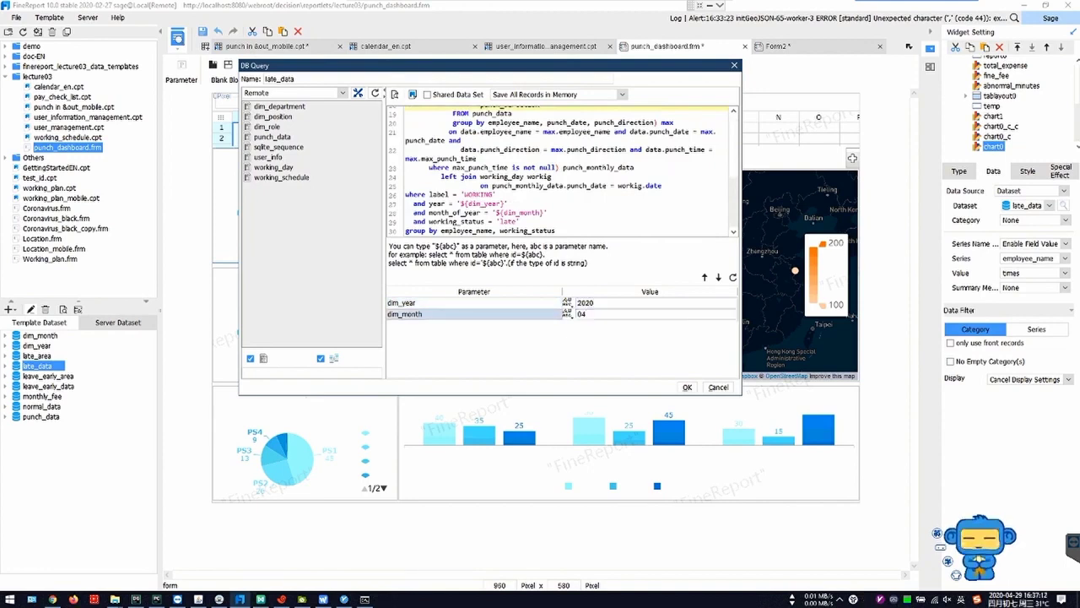
pyautogui.click(395, 95)
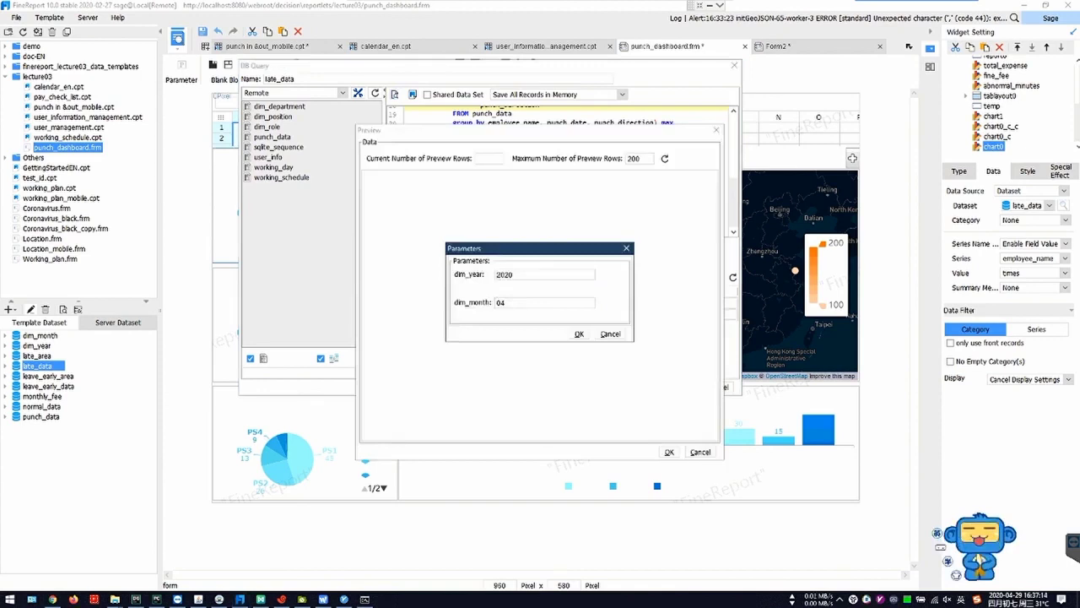
pyautogui.click(579, 333)
pyautogui.click(715, 129)
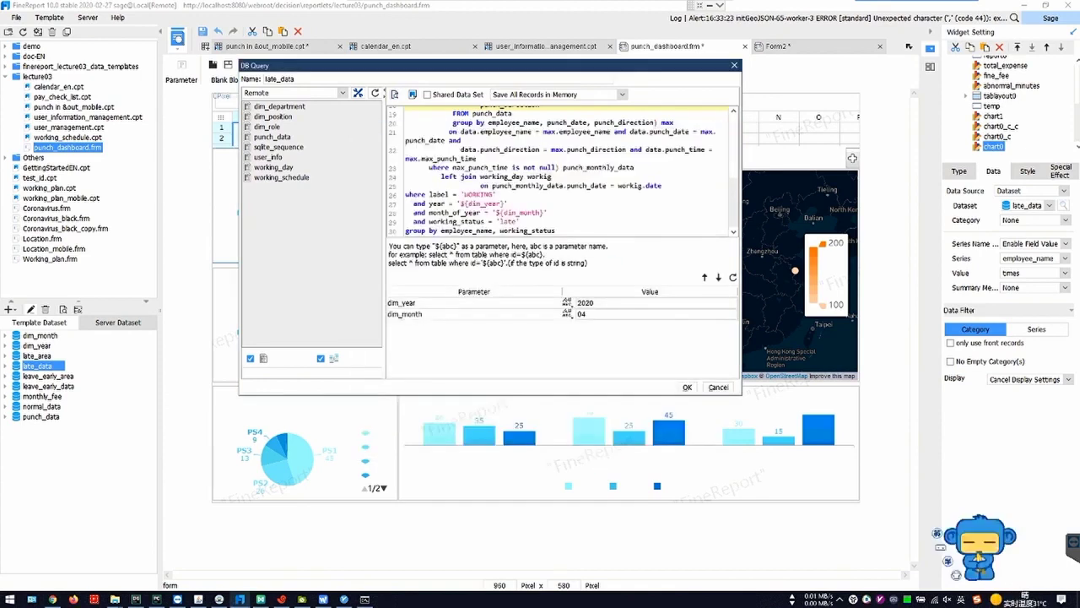
# - Set dim_month to 4 and preview the late_data results, widening columns to read their headings
pyautogui.click(581, 314)
pyautogui.write('4')
pyautogui.press('Return')
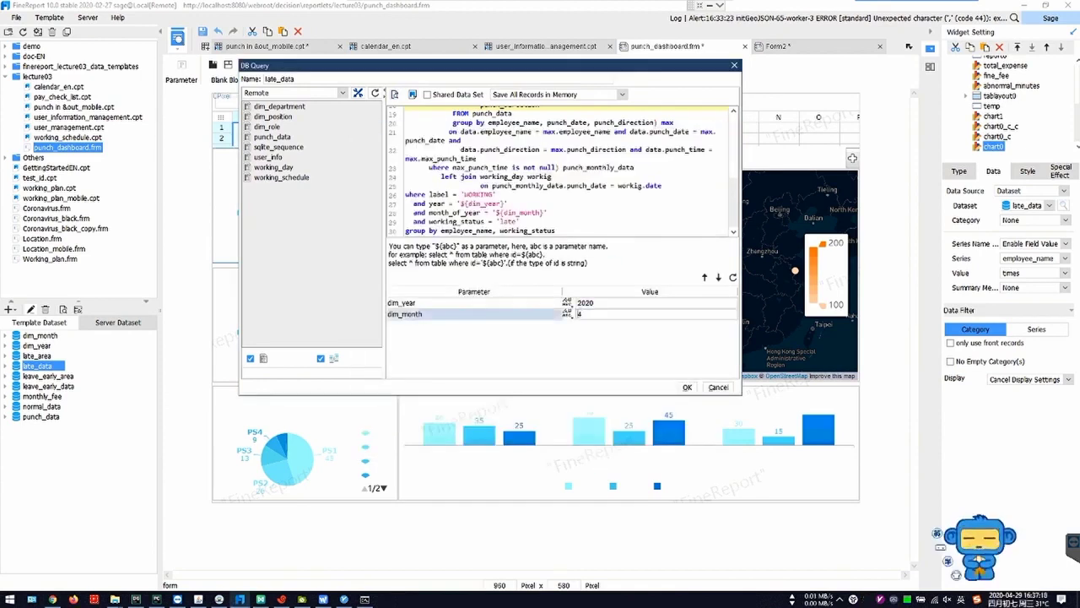
pyautogui.click(395, 94)
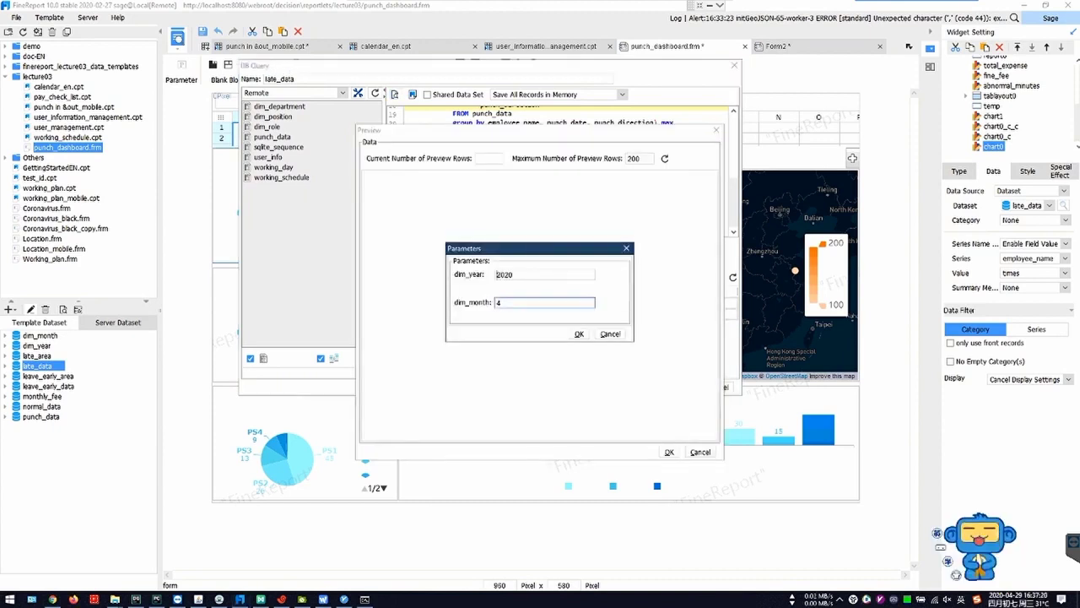
pyautogui.press('Return')
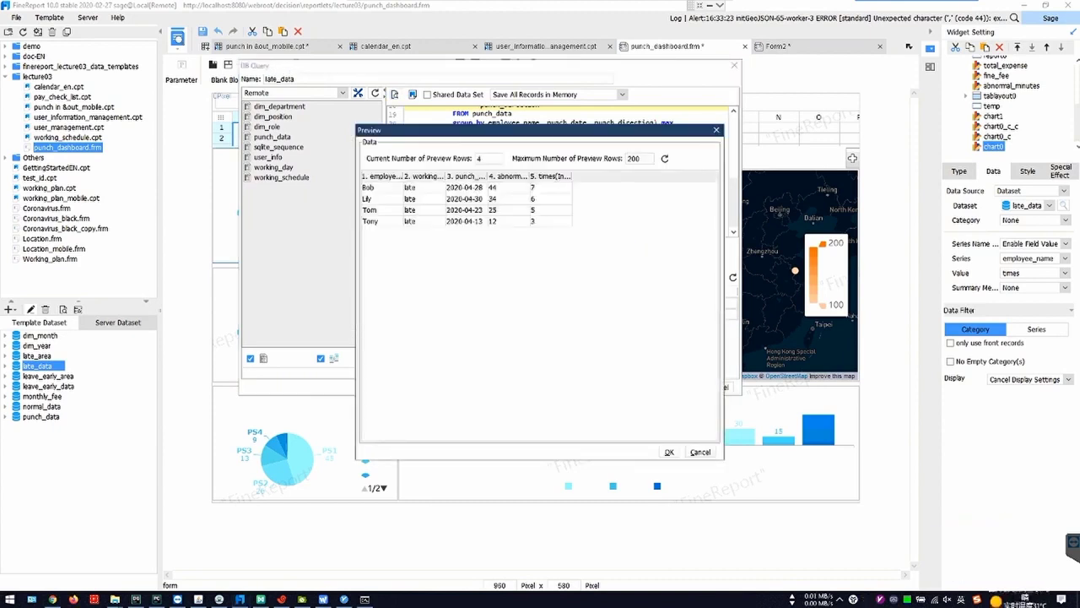
pyautogui.moveTo(403, 176); pyautogui.dragTo(437, 176)
pyautogui.moveTo(521, 175); pyautogui.dragTo(646, 173)
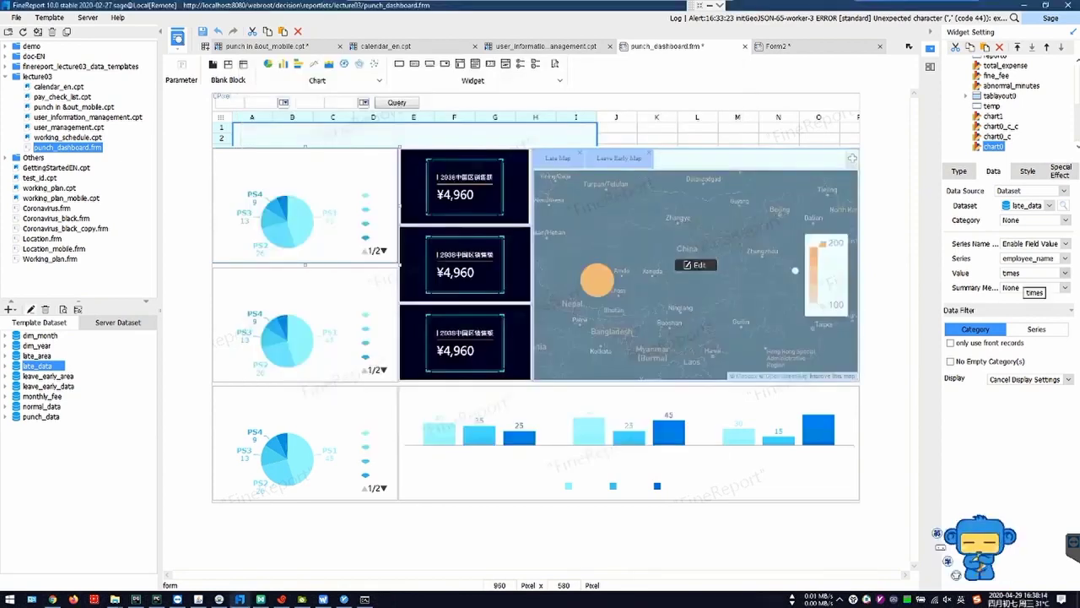
# - View the late times pie chart on the browser's punch_dashboard, return to the designer, and examine sum(period_difference) abnormal_period in the late_data query
pyautogui.hotkey('alt', 'Tab')
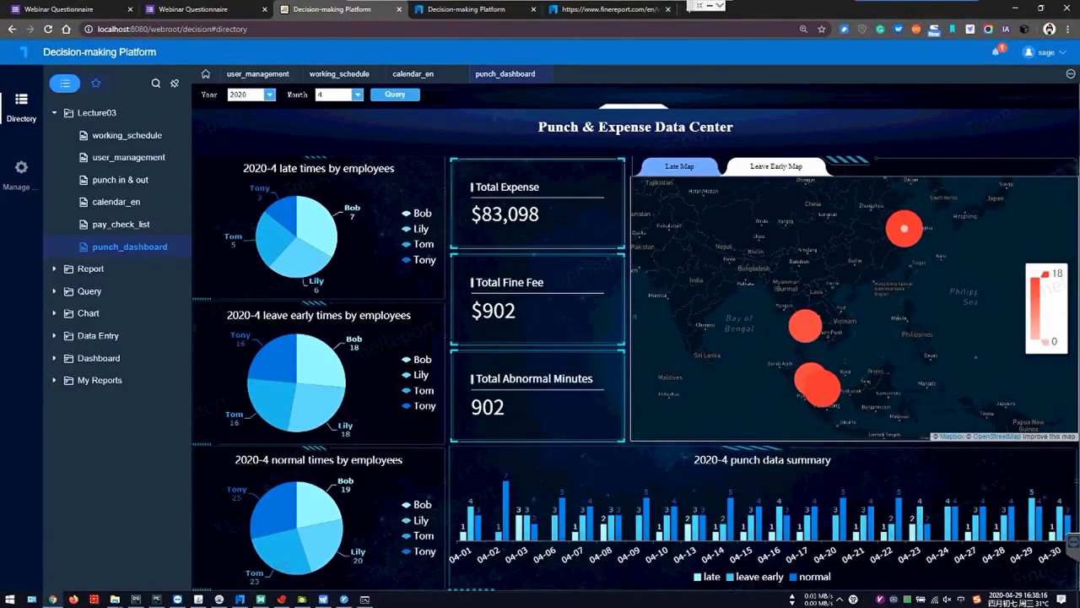
pyautogui.hotkey('alt', 'Tab')
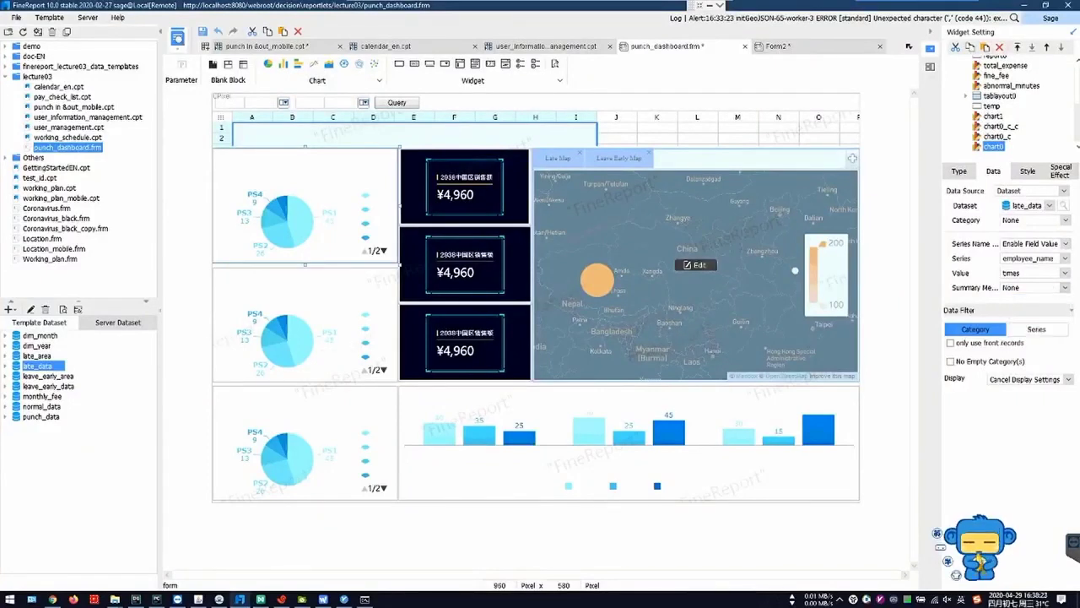
pyautogui.doubleClick(37, 366)
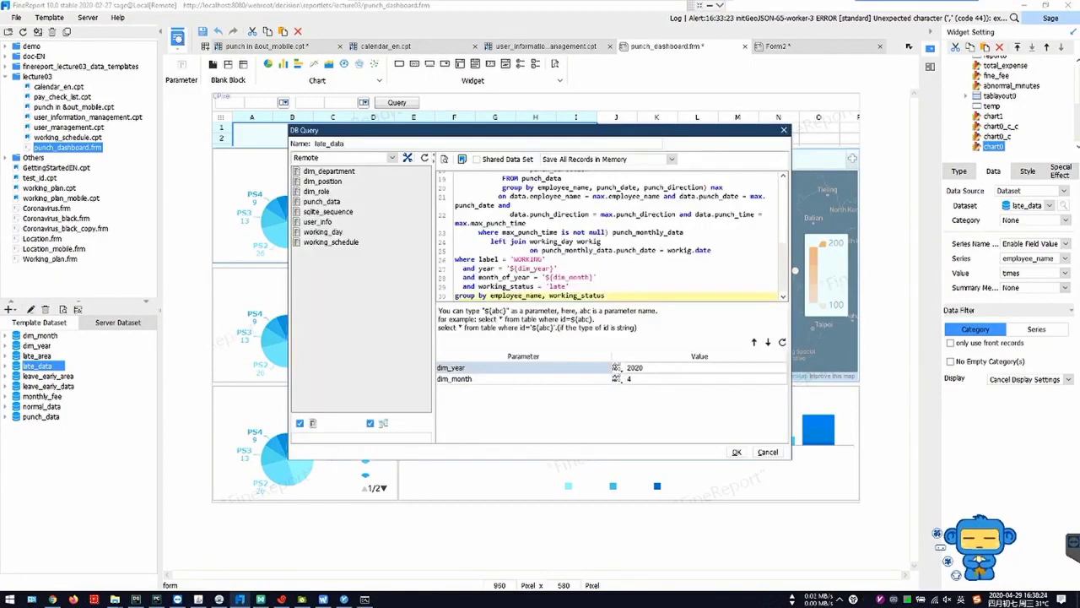
pyautogui.scroll(7, 613, 237)
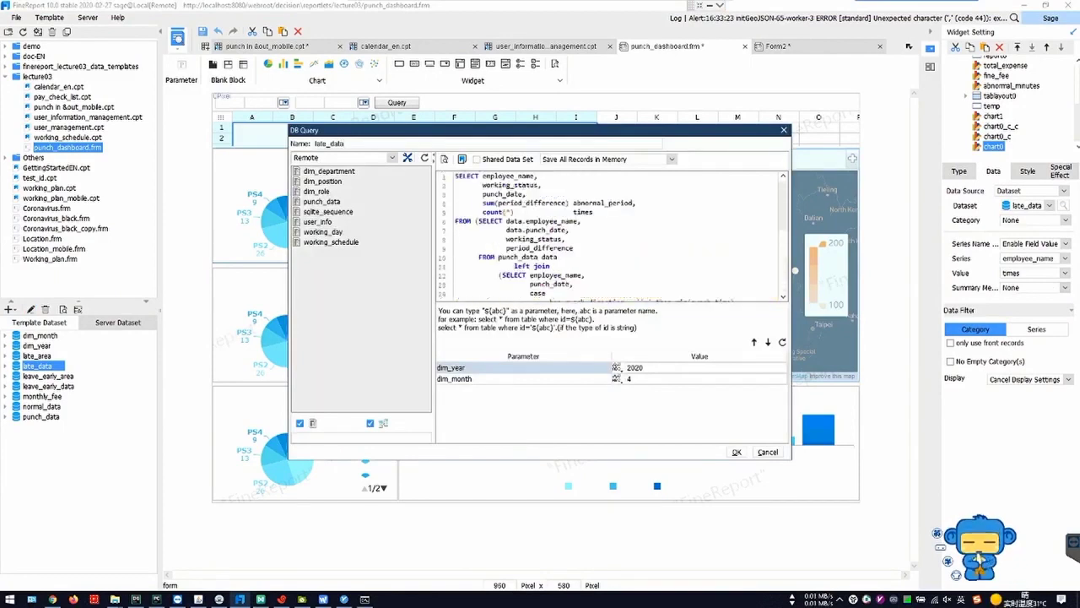
pyautogui.doubleClick(508, 203)
pyautogui.doubleClick(547, 203)
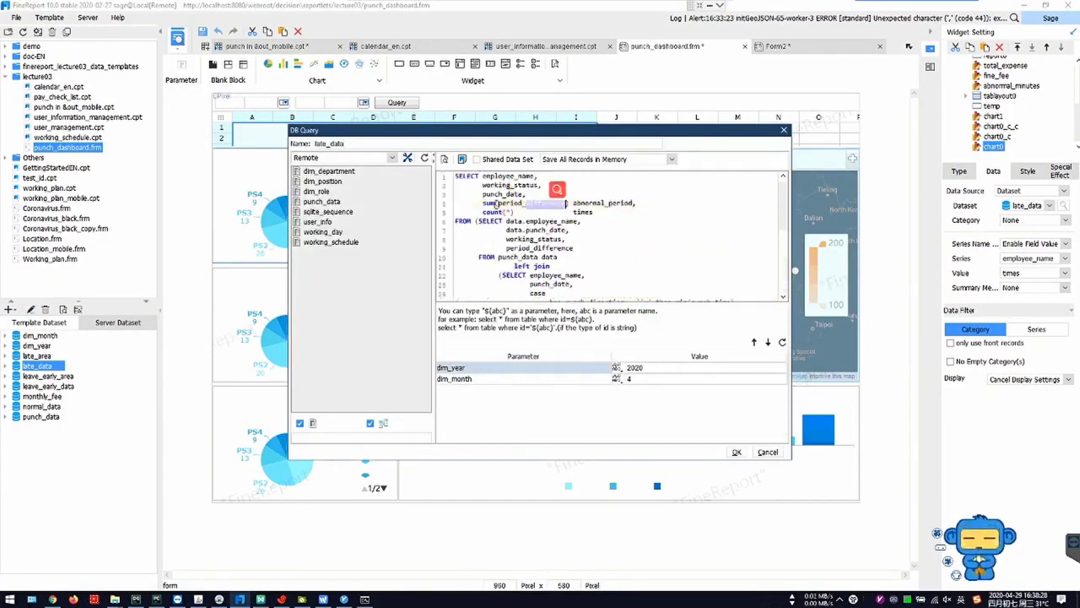
pyautogui.click(498, 203)
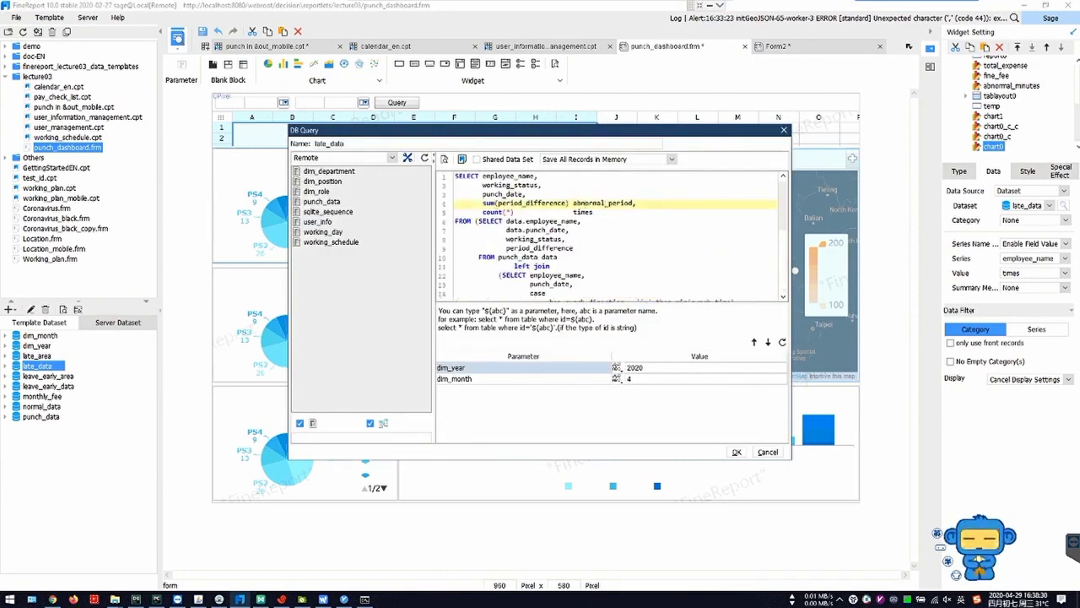
pyautogui.doubleClick(630, 203)
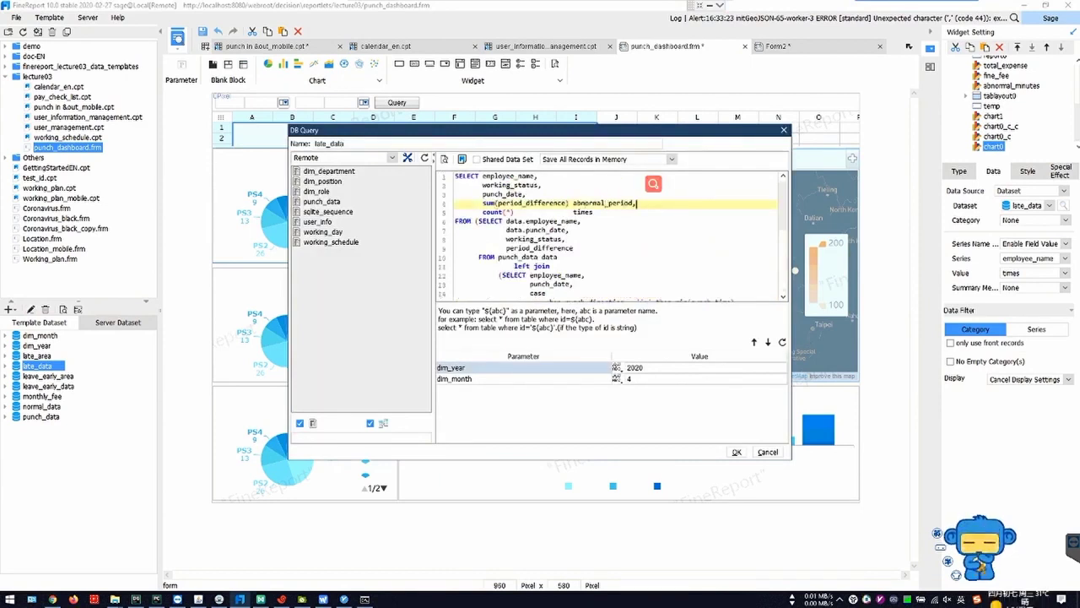
pyautogui.moveTo(636, 204)
pyautogui.mouseDown()
pyautogui.moveTo(480, 205)
pyautogui.moveTo(631, 204)
pyautogui.mouseUp()
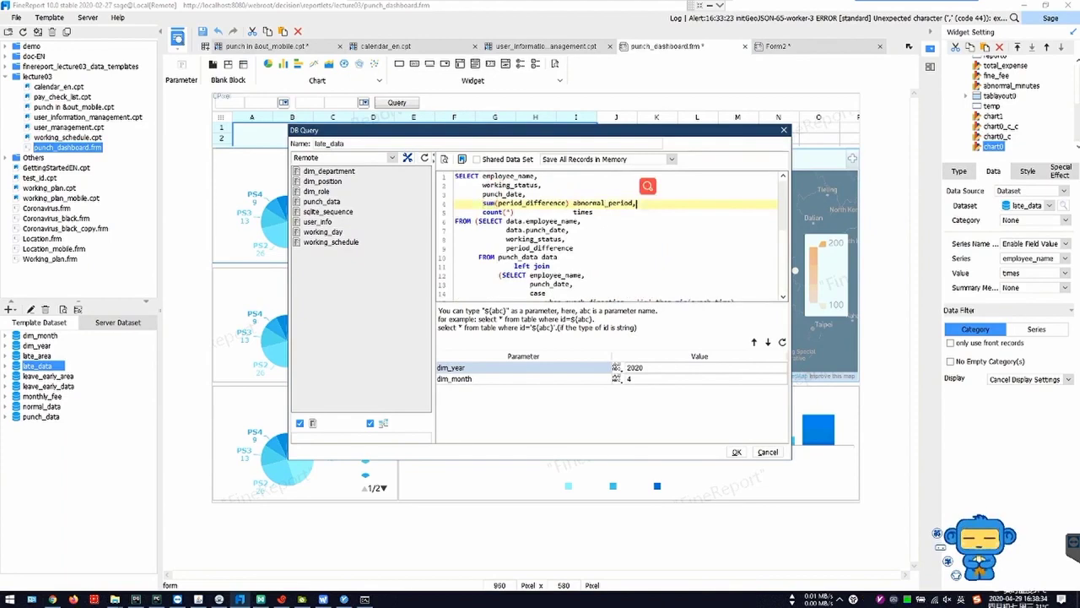
# - Close the late_data query and set the topmost pie chart's summary method to None
pyautogui.click(783, 129)
pyautogui.click(1064, 288)
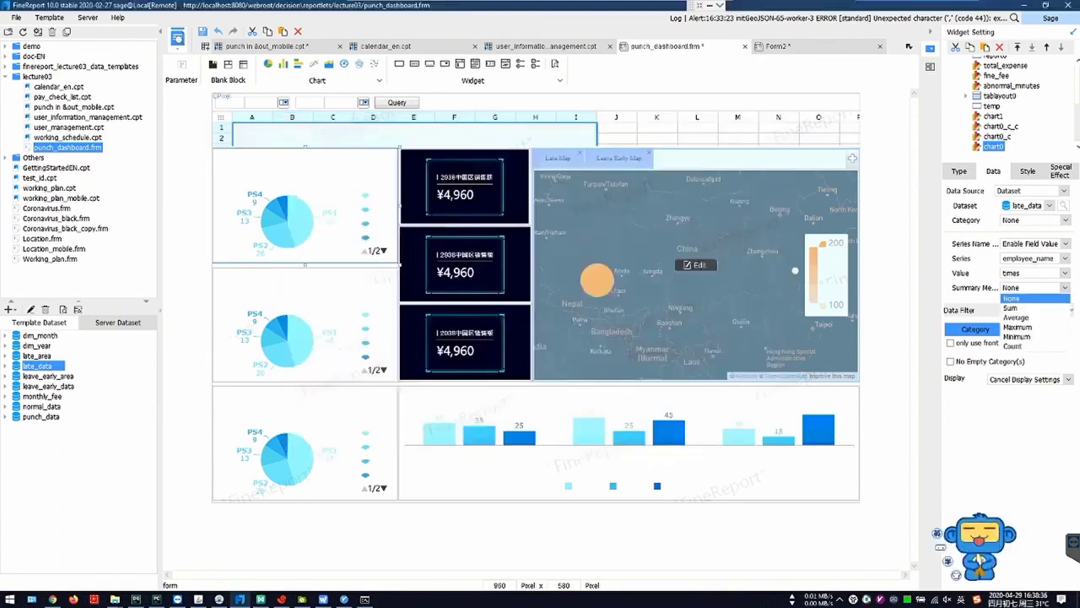
pyautogui.click(1010, 298)
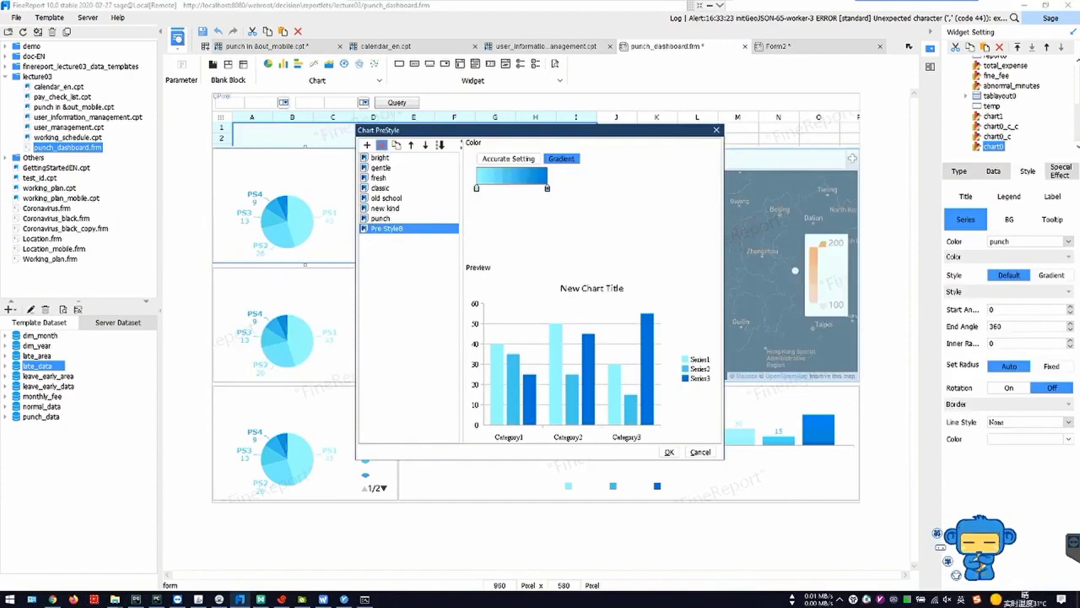
# - Delete Pre Style8 from the chart pre-styles
pyautogui.press('Delete')
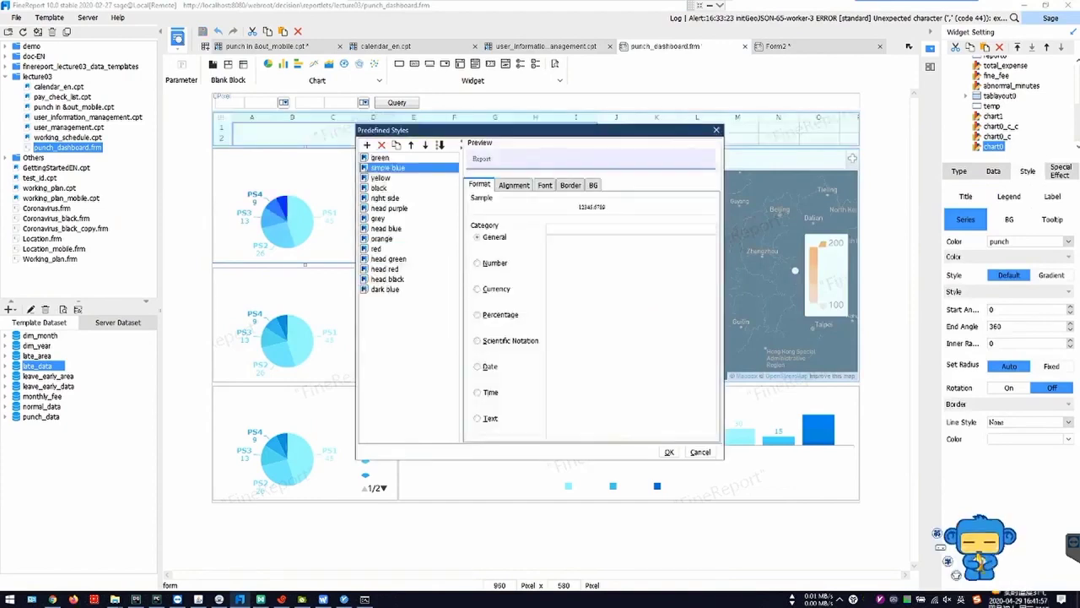
# - Browse the predefined report styles, previewing black, head purple, head blue, red and others, and go back up to green
pyautogui.click(385, 188)
pyautogui.click(386, 209)
pyautogui.click(386, 229)
pyautogui.click(385, 249)
pyautogui.press('Down')
pyautogui.press('Down')
pyautogui.press('Down')
pyautogui.press('Down')
pyautogui.press('Up')
pyautogui.press('Up')
pyautogui.press('Up')
pyautogui.press('Up')
pyautogui.press('Up')
pyautogui.press('Up')
pyautogui.press('Up')
pyautogui.press('Up')
pyautogui.press('Up')
pyautogui.press('Up')
pyautogui.press('Up')
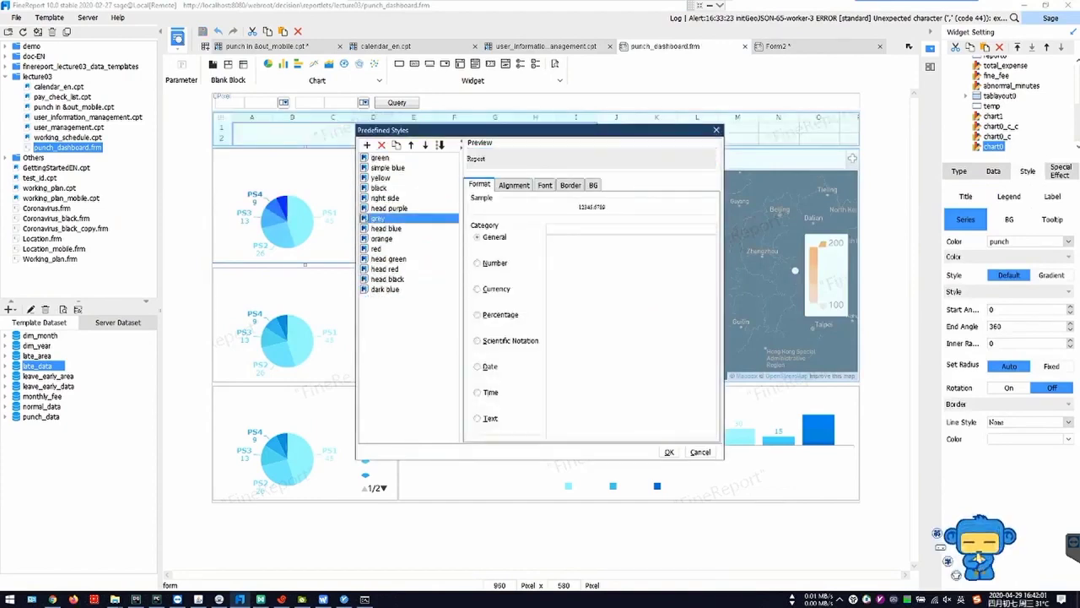
pyautogui.click(399, 158)
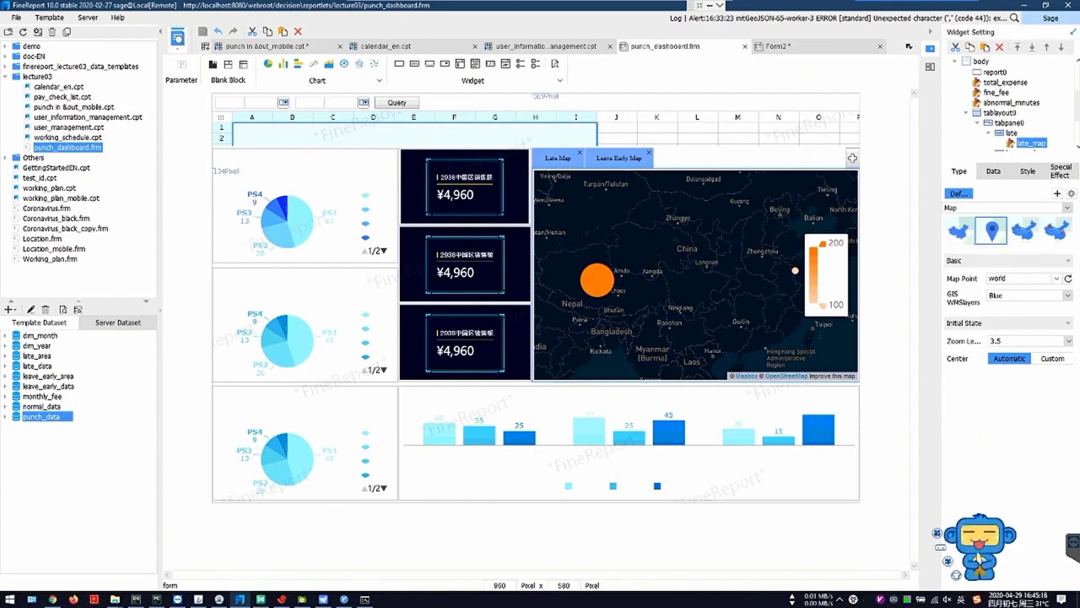
# - View the late_map chart's data settings and open the query of its late_area dataset
pyautogui.click(993, 171)
pyautogui.press('Return')
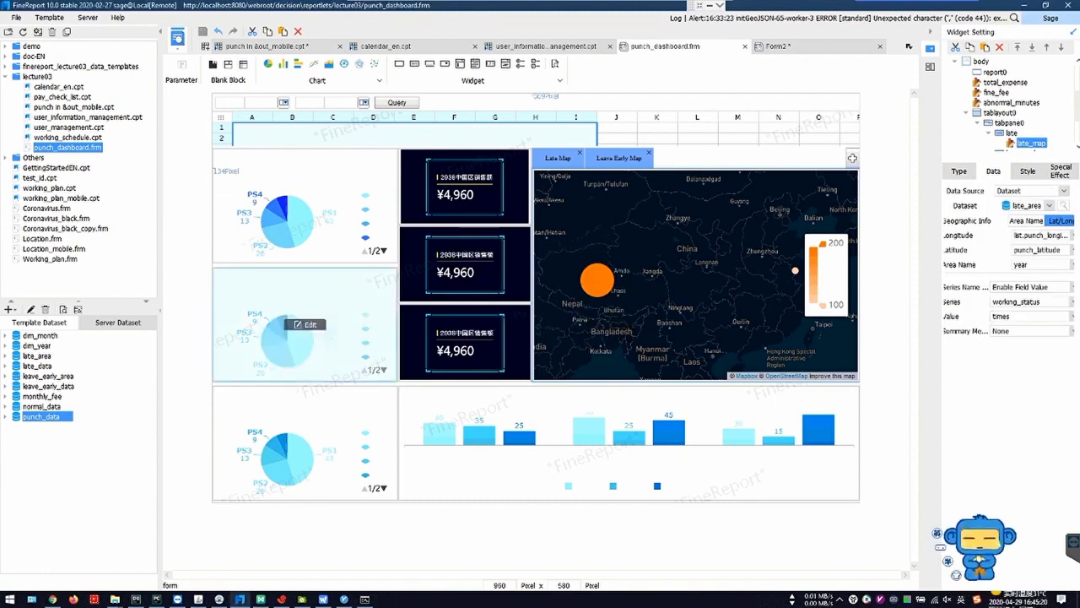
pyautogui.click(37, 356)
pyautogui.doubleClick(37, 356)
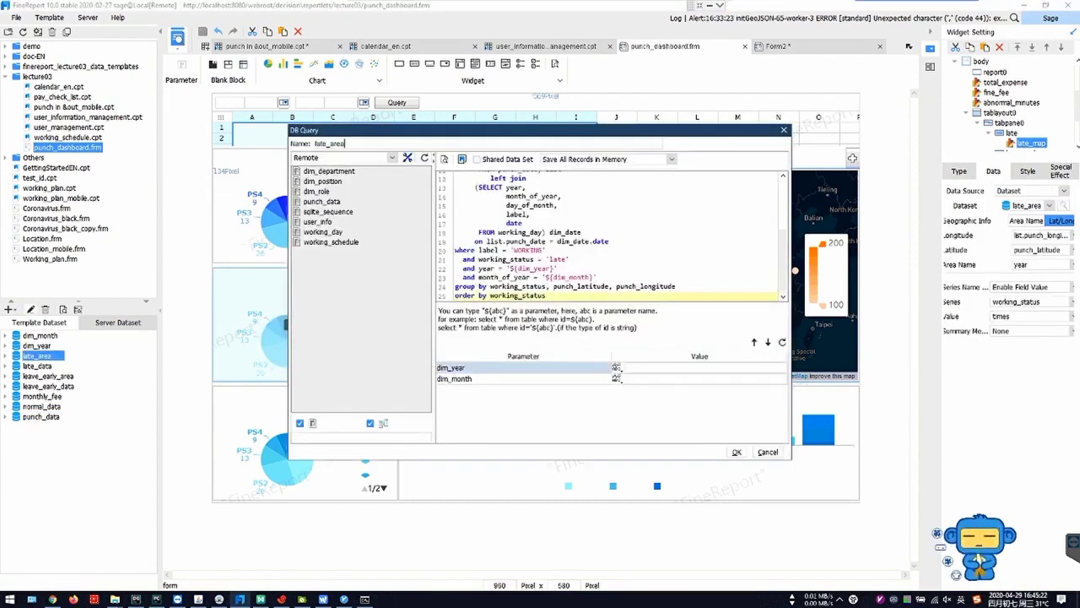
# - Preview the late_area dataset with dim_year 2020 and dim_month 4
pyautogui.click(444, 158)
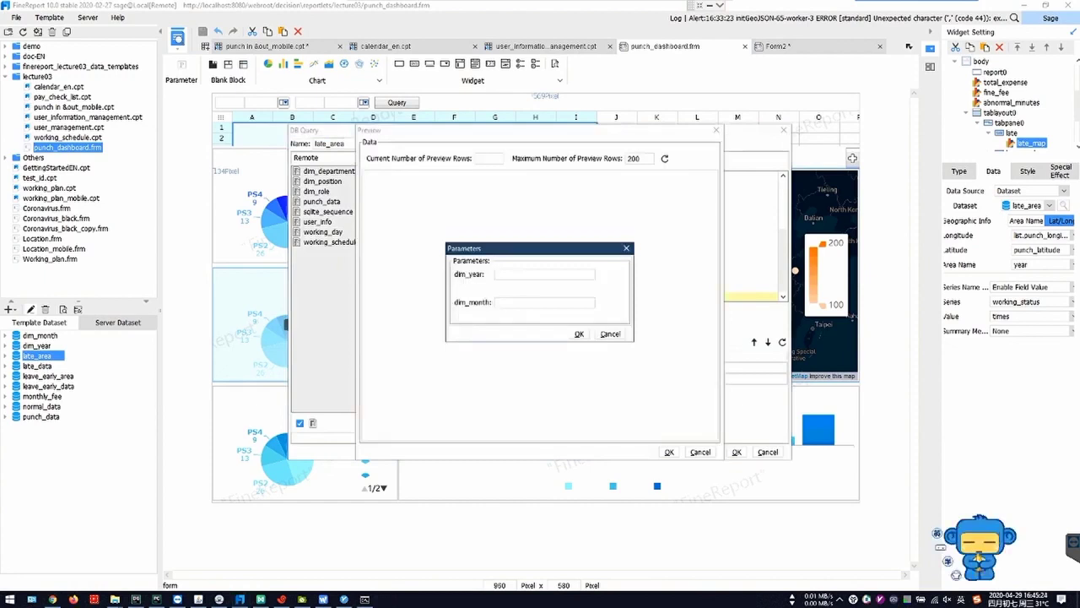
pyautogui.write('2020')
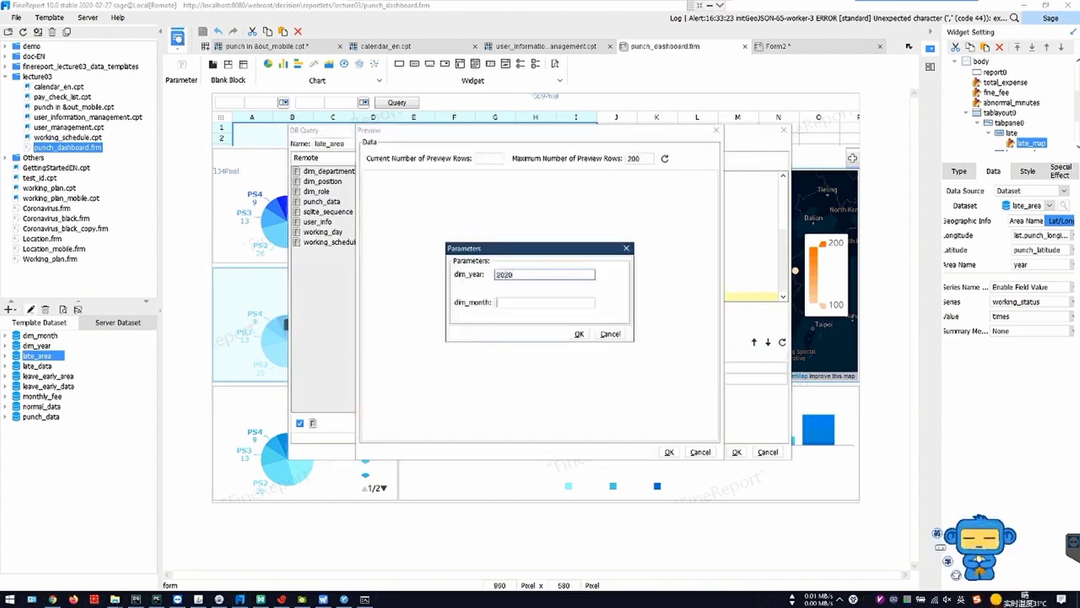
pyautogui.click(500, 302)
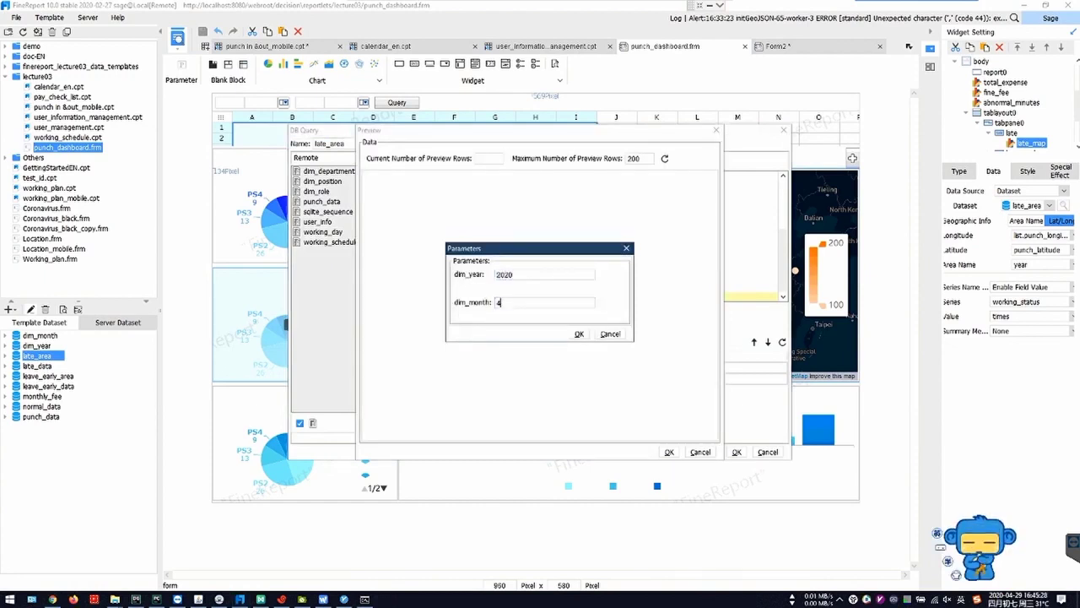
pyautogui.click(579, 334)
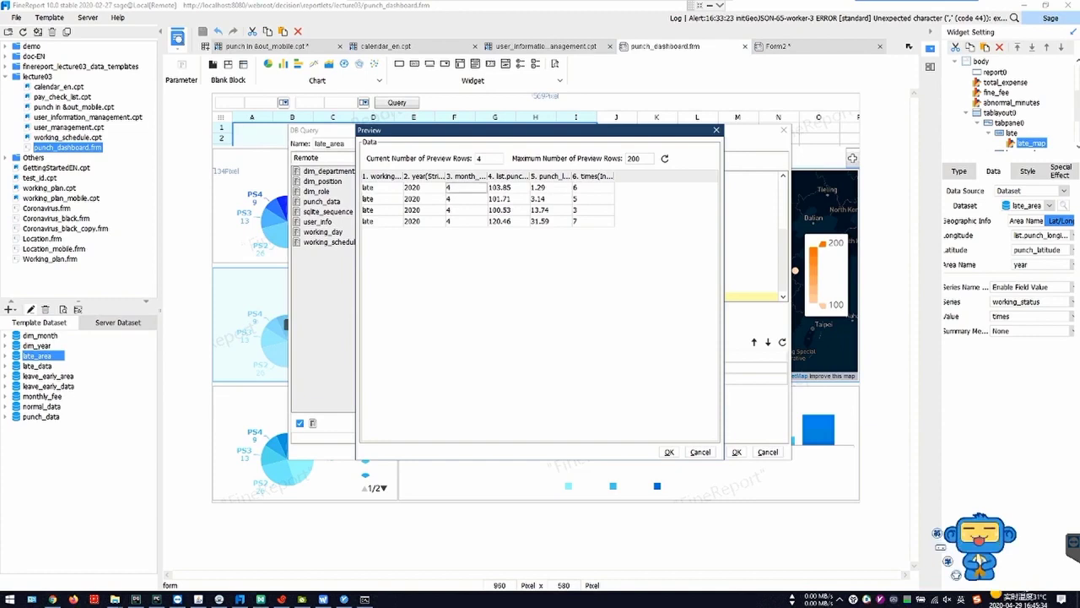
# - Examine the longitude, latitude and times values of each previewed late_area row, widening the longitude and latitude columns
pyautogui.click(510, 188)
pyautogui.moveTo(530, 177); pyautogui.dragTo(612, 177)
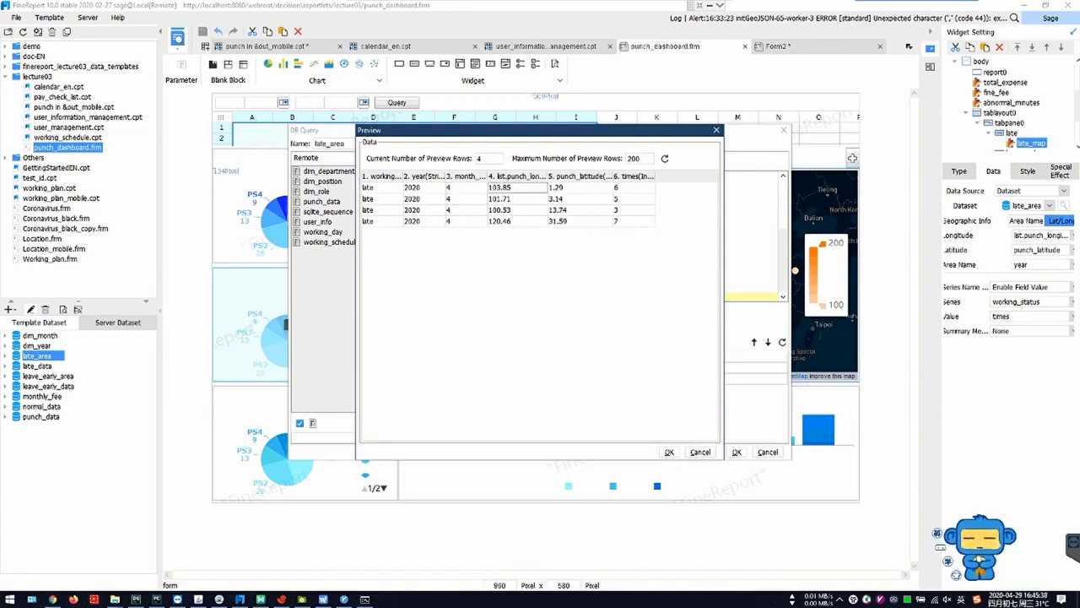
pyautogui.click(629, 188)
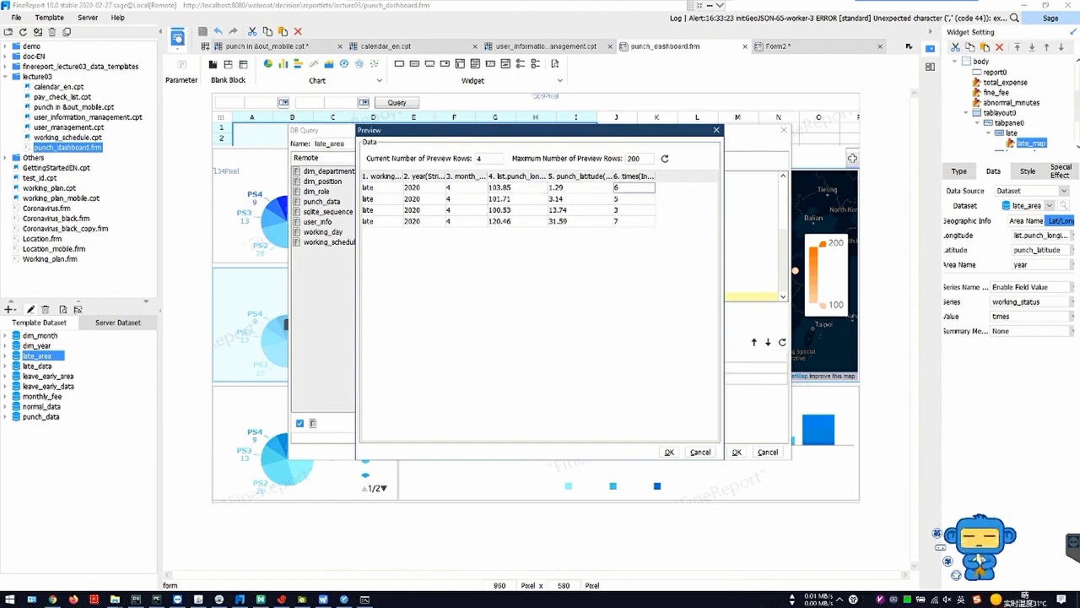
pyautogui.click(633, 199)
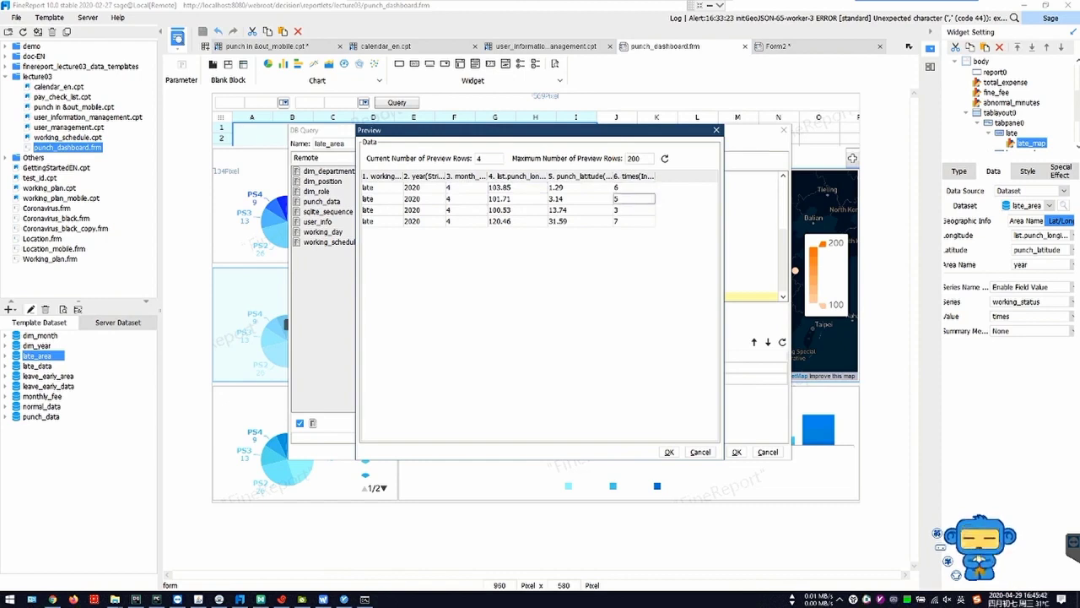
pyautogui.click(633, 210)
pyautogui.click(632, 221)
pyautogui.click(518, 210)
pyautogui.click(382, 210)
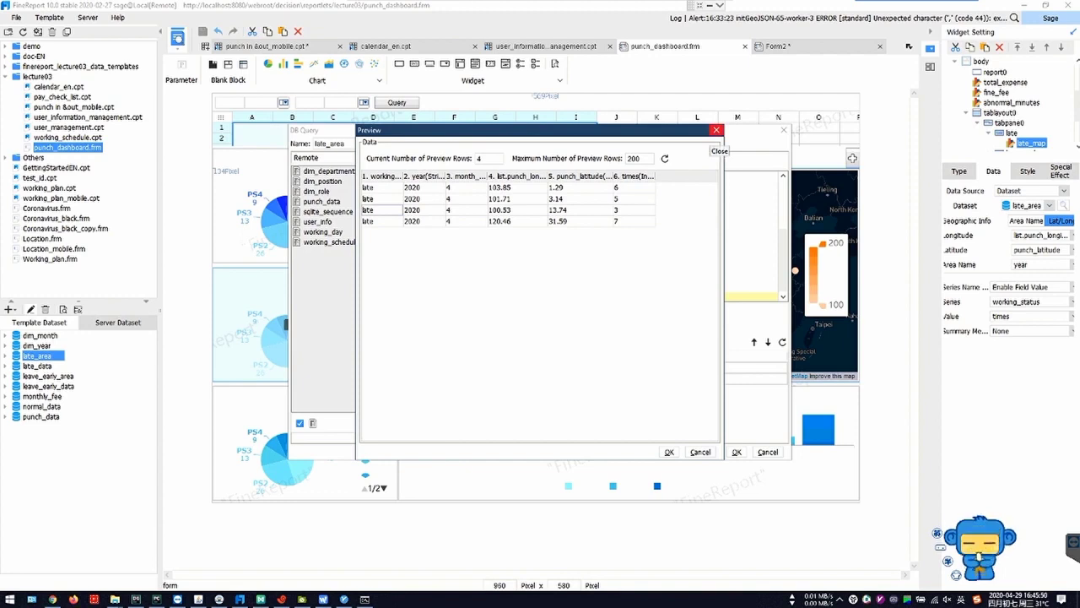
# - Close the late_area preview and confirm its query, leaving the dim_year and dim_month parameters empty
pyautogui.click(715, 130)
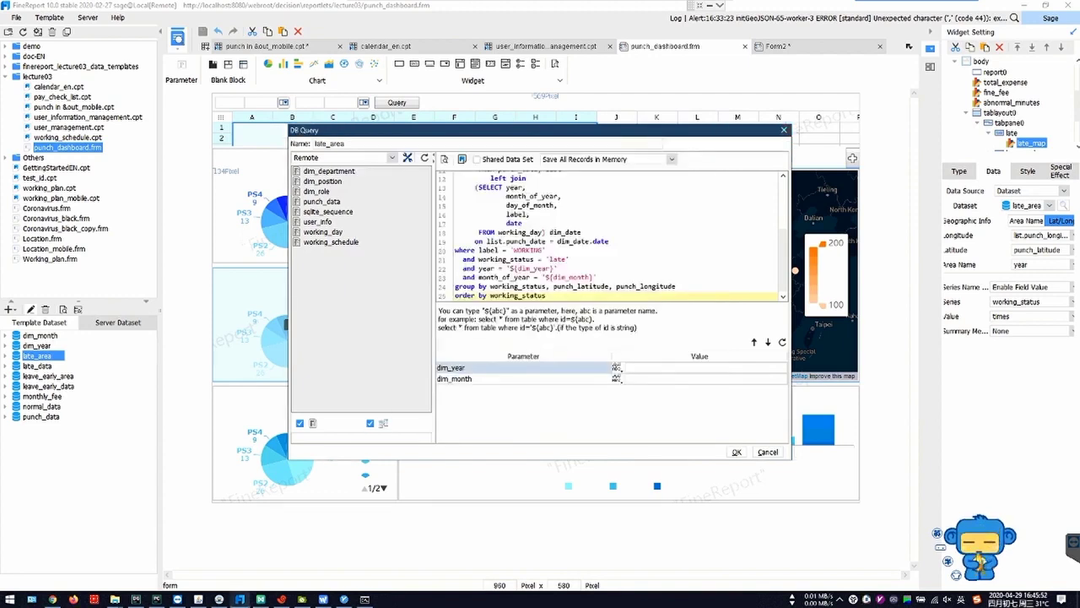
pyautogui.click(736, 452)
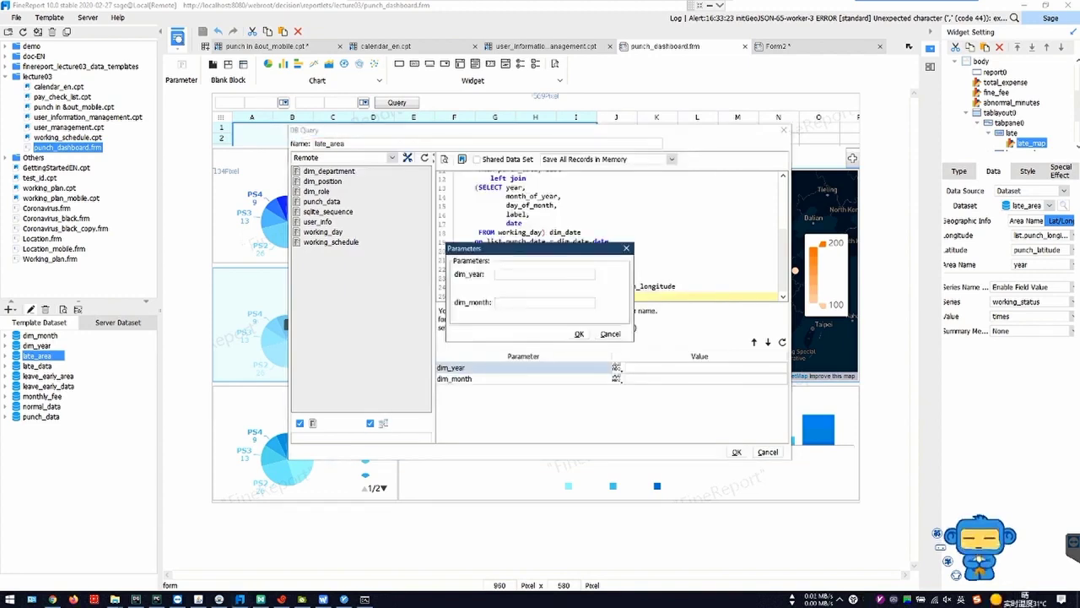
pyautogui.click(579, 334)
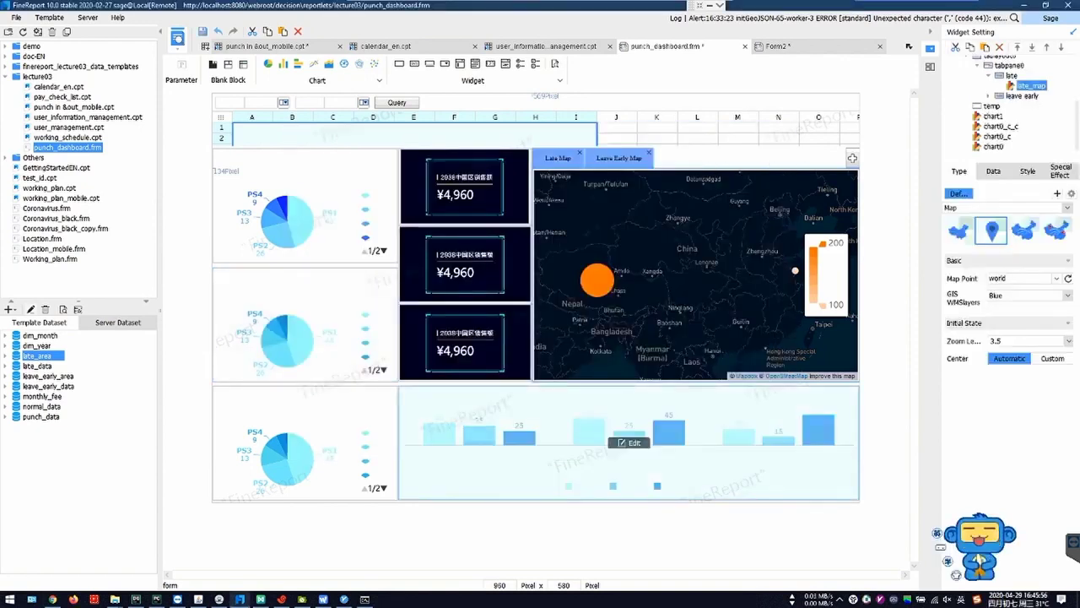
# - Review late_map's data settings, picking year as area name, Enable Field Value for the series name and working_status as series
pyautogui.click(993, 171)
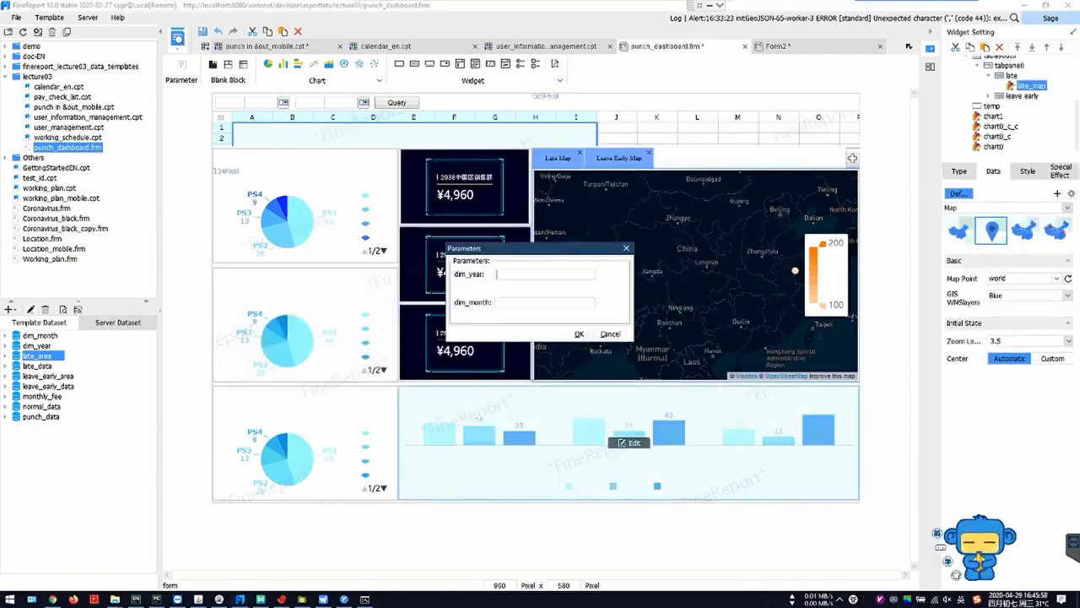
pyautogui.press('Return')
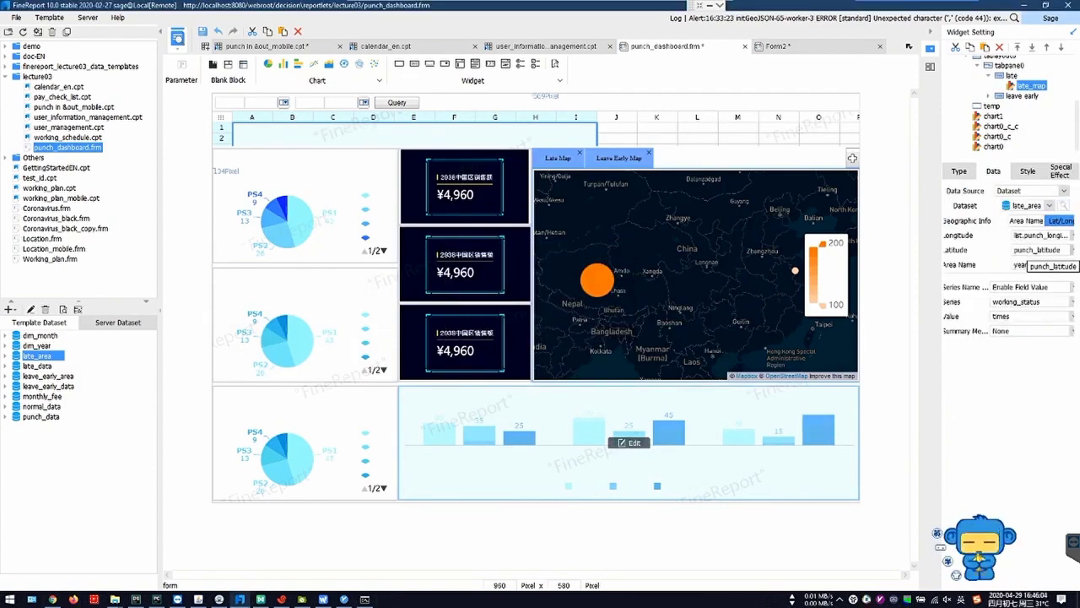
pyautogui.click(1034, 265)
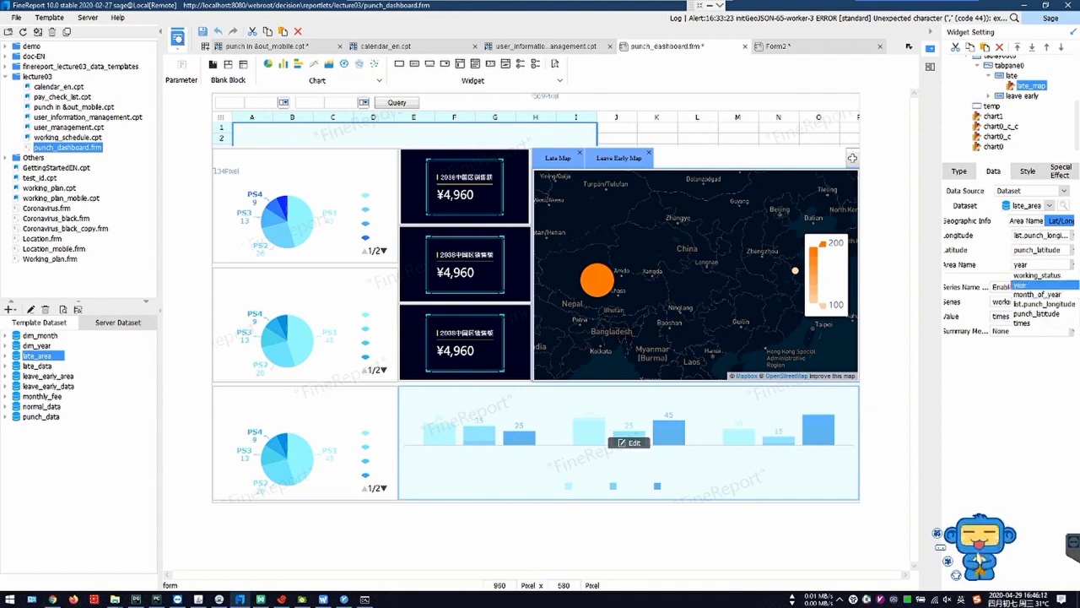
pyautogui.click(1042, 285)
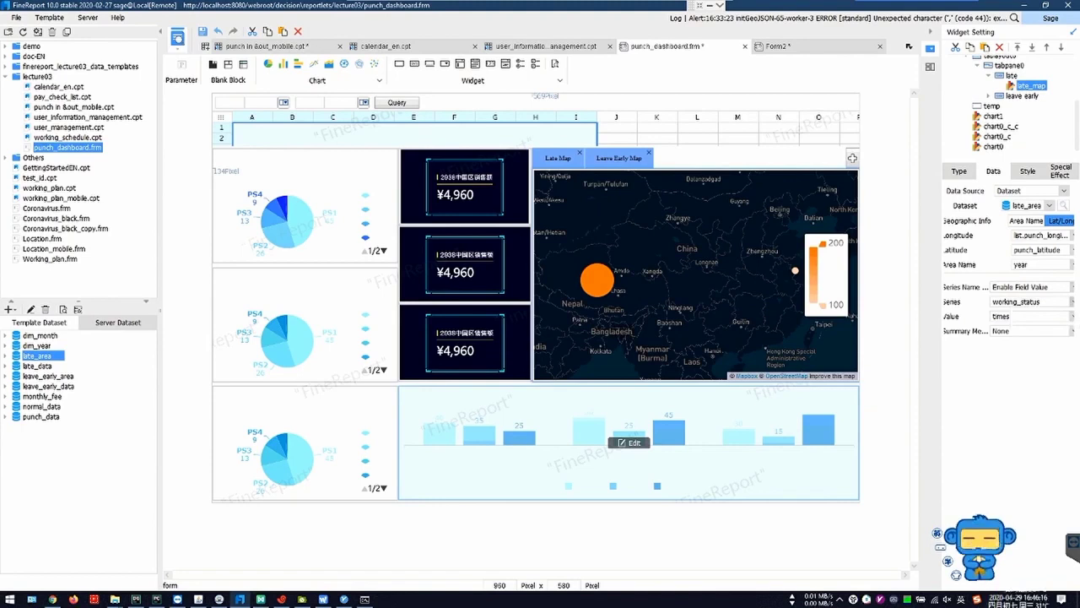
pyautogui.click(1071, 287)
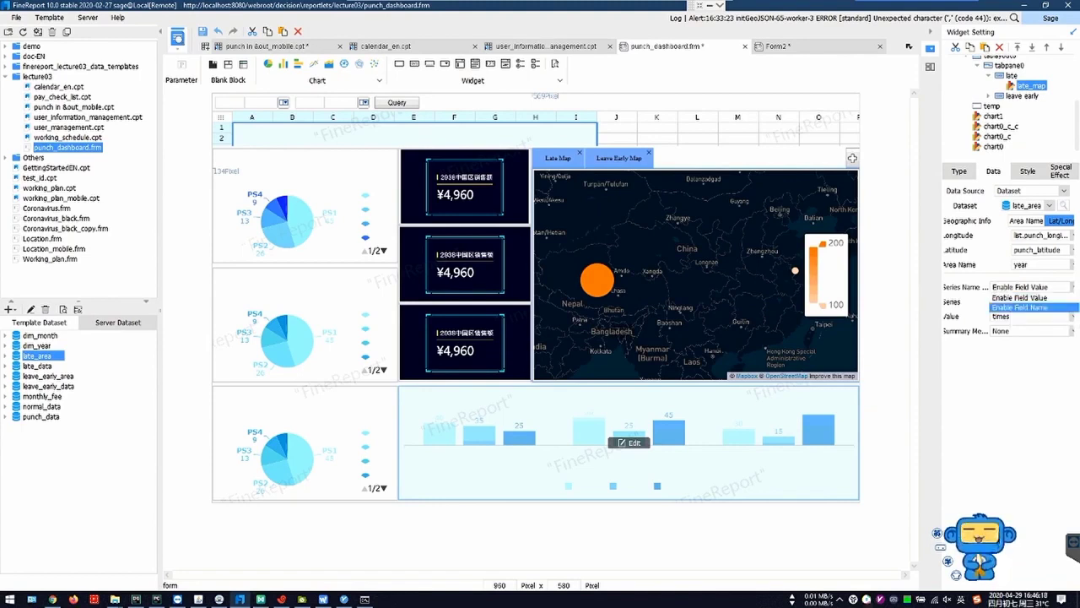
pyautogui.click(1034, 297)
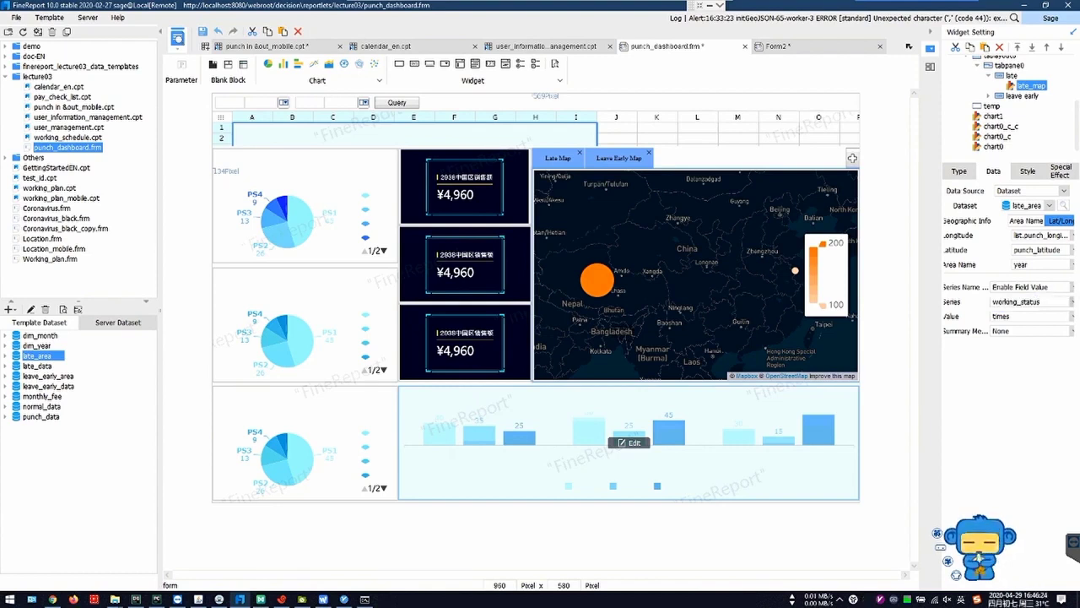
pyautogui.click(1071, 302)
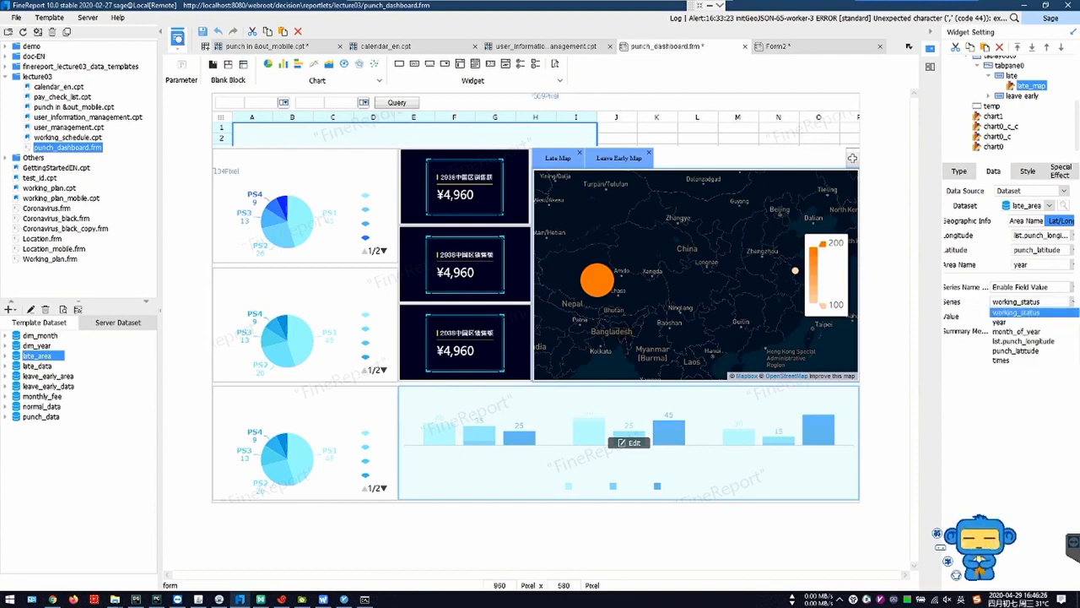
pyautogui.click(1017, 312)
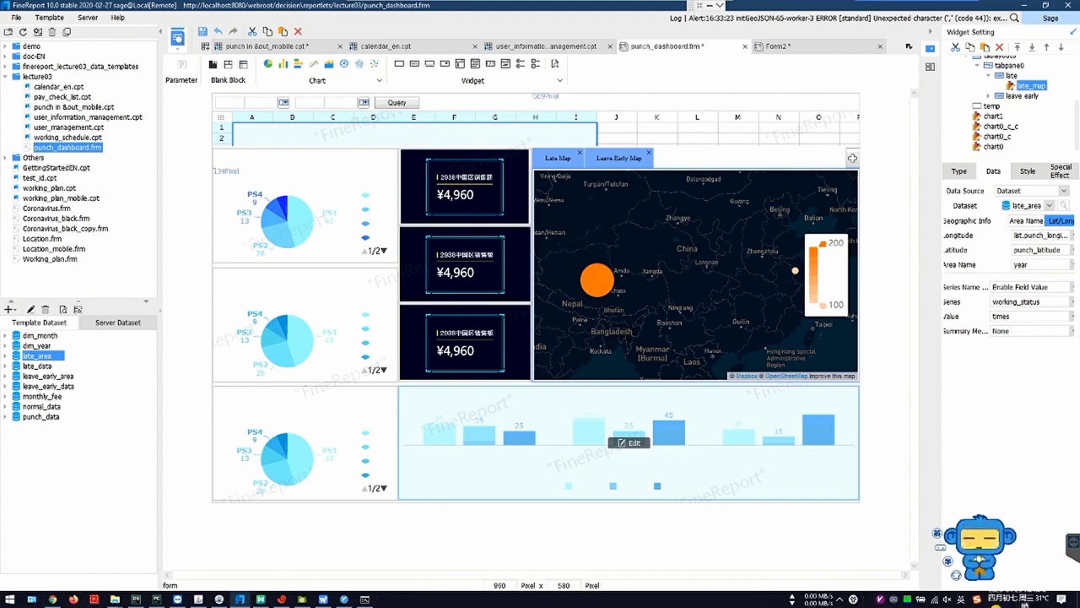
# - Compare late_map's series point styles with the published dashboard and set the point style to Default
pyautogui.click(1027, 172)
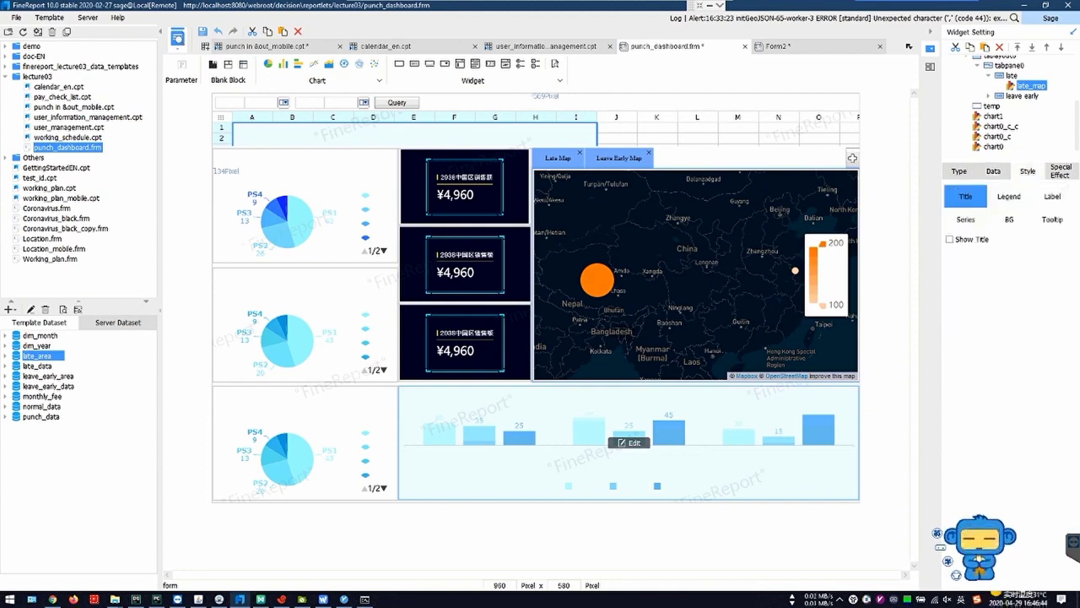
pyautogui.click(965, 220)
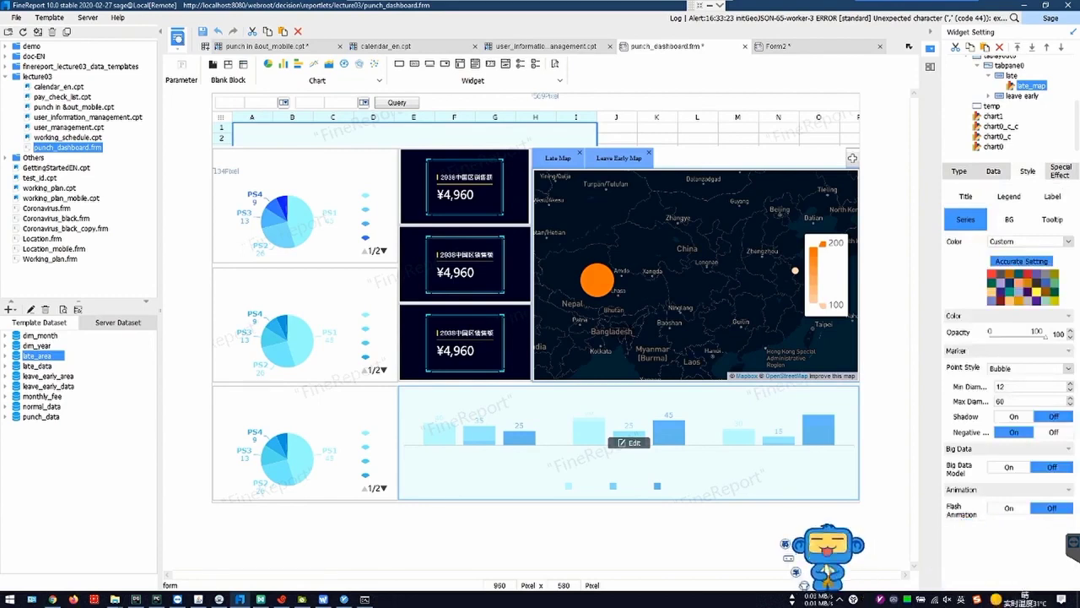
pyautogui.click(1067, 369)
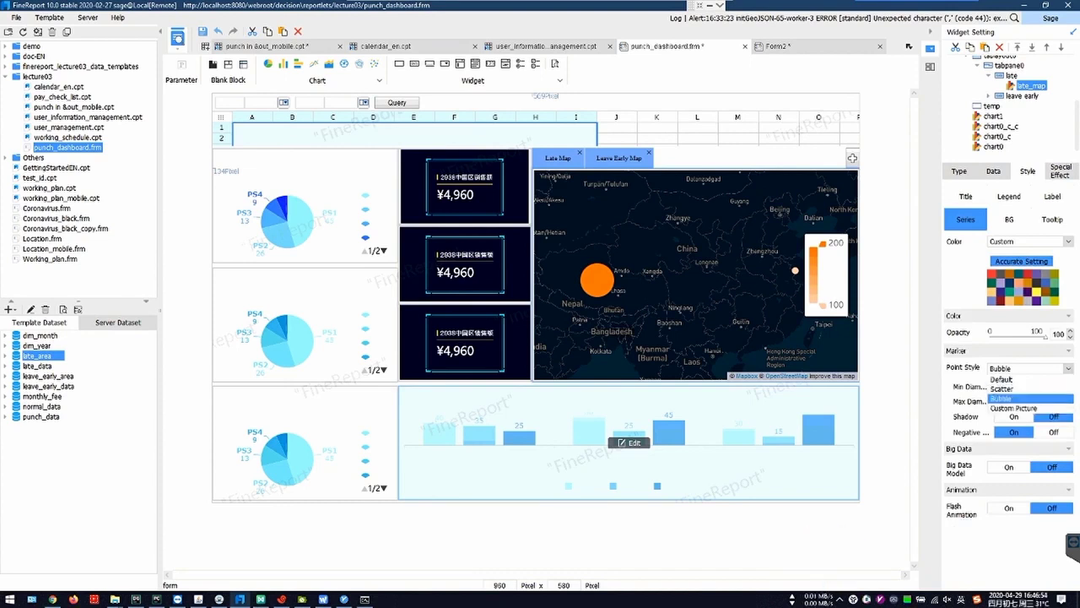
pyautogui.hotkey('alt', 'Tab')
pyautogui.hotkey('alt', 'Tab')
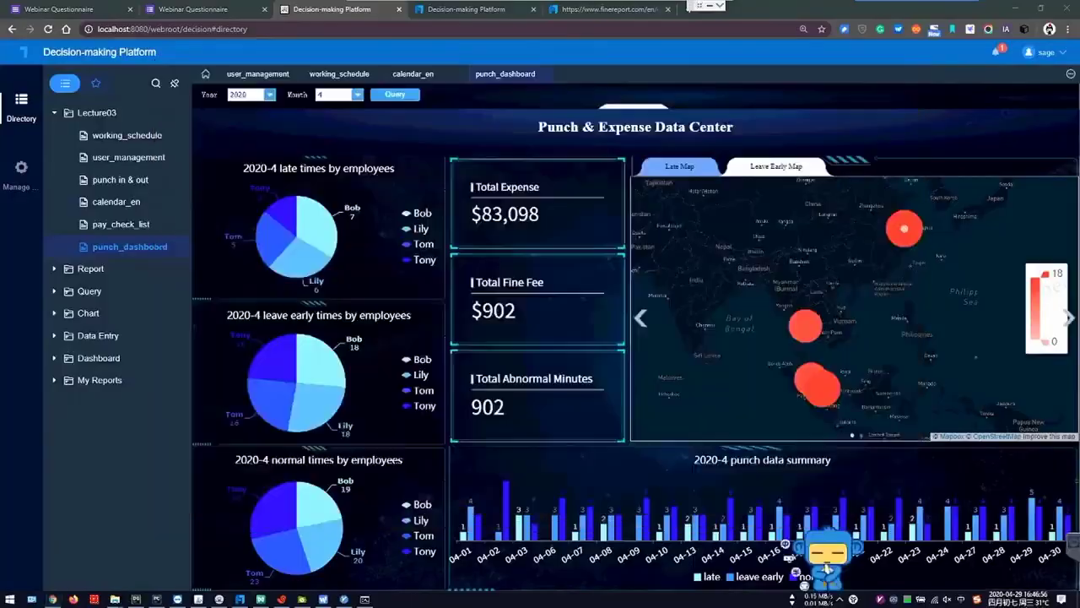
pyautogui.hotkey('alt', 'Tab')
pyautogui.click(1067, 367)
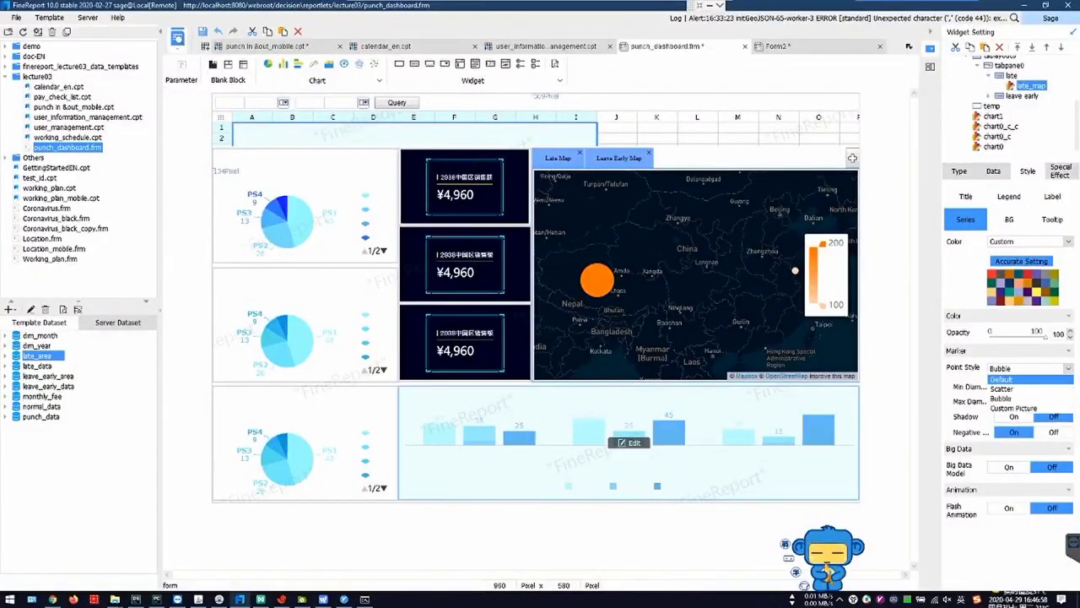
pyautogui.click(1002, 379)
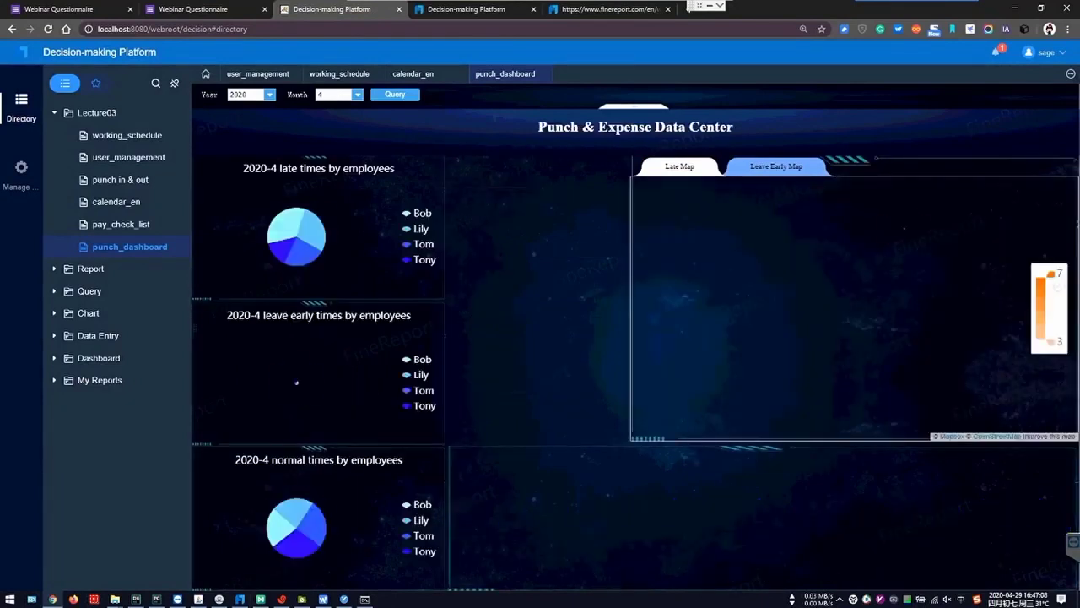
# - Save the form and refresh punch_dashboard in the Decision-making Platform to check the late map's point markers
pyautogui.moveTo(505, 75)
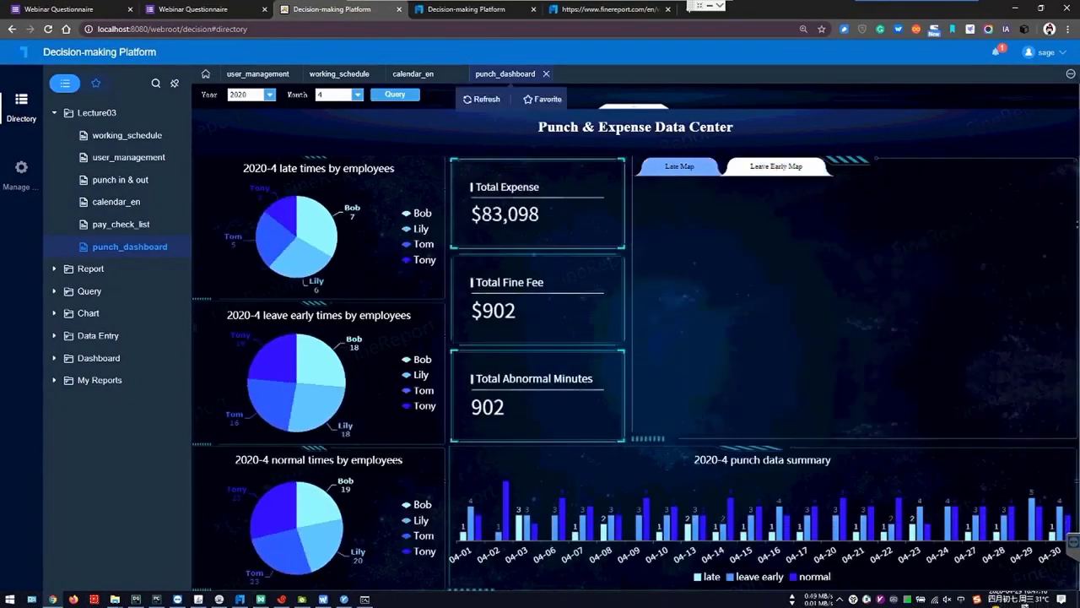
pyautogui.click(485, 100)
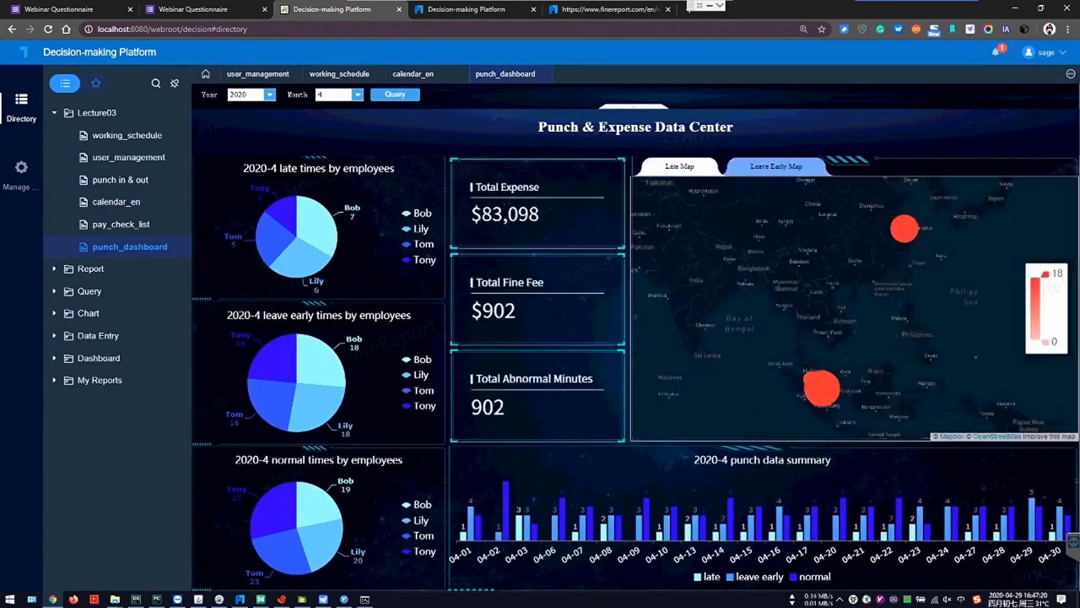
pyautogui.hotkey('alt', 'Tab')
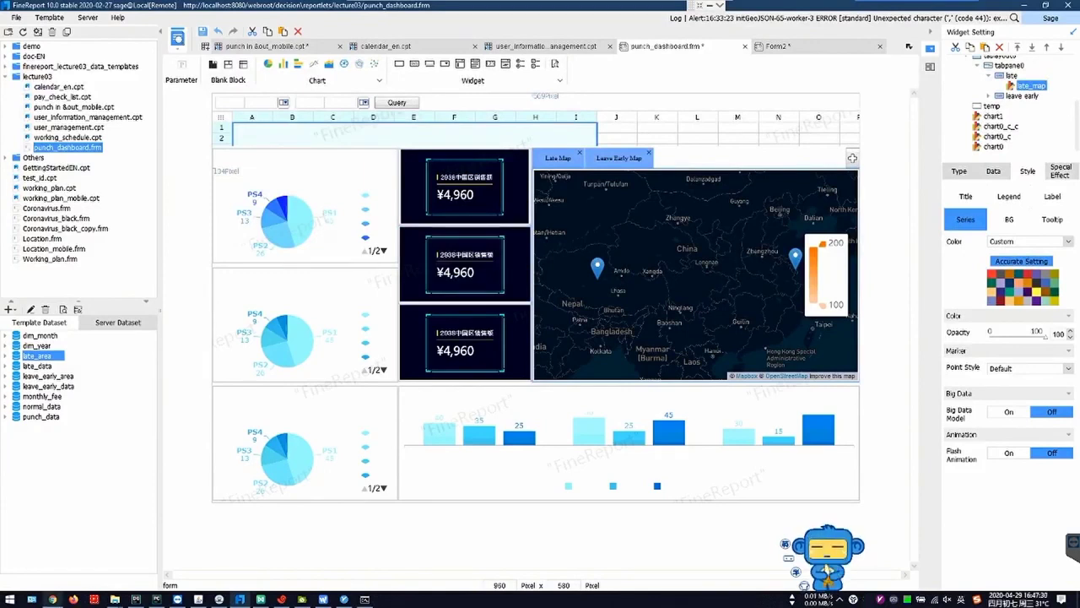
pyautogui.moveTo(52, 599)
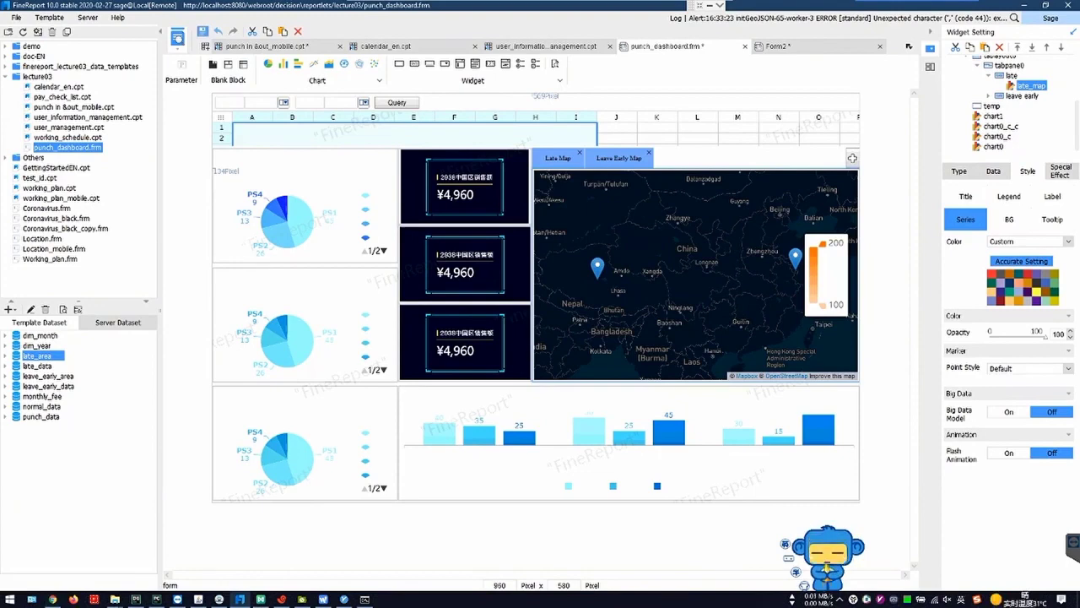
pyautogui.click(52, 599)
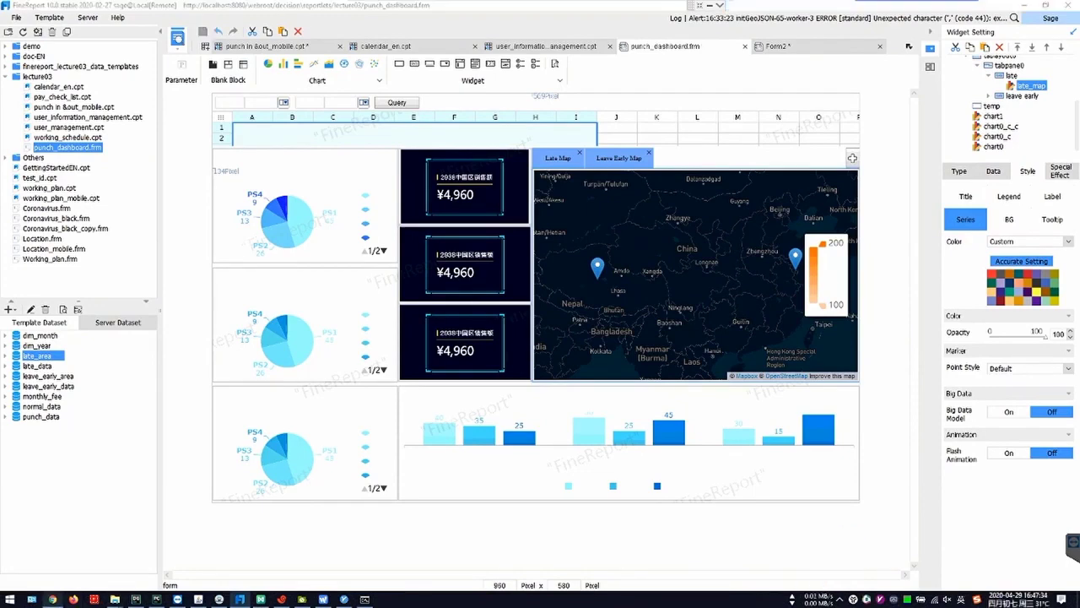
pyautogui.click(495, 76)
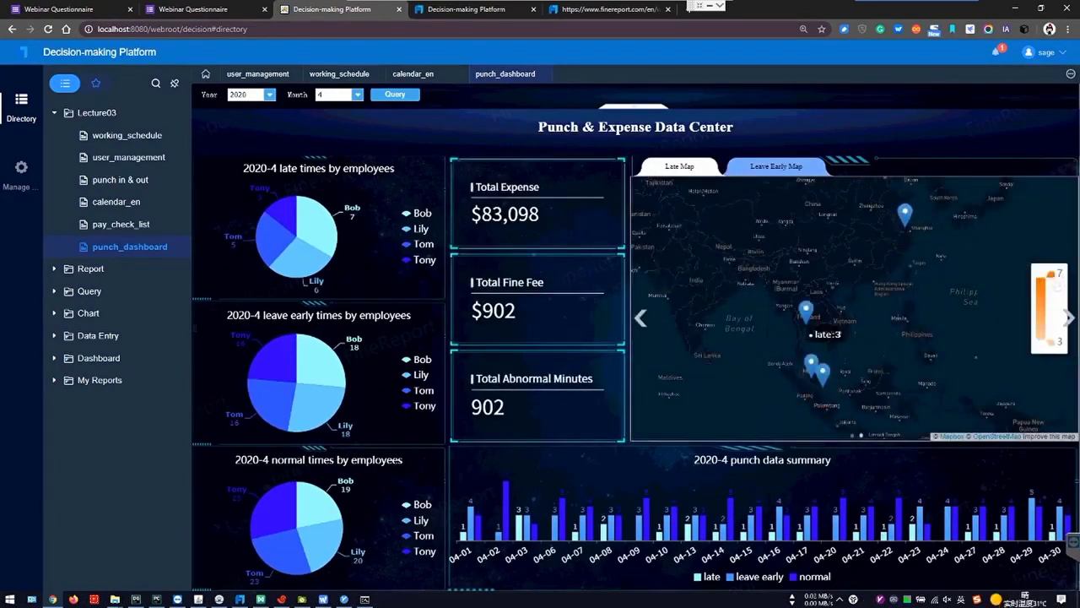
# - Return to the FineReport designer, set late_map's point style to Bubble and look at the other point style options
pyautogui.hotkey('alt', 'Tab')
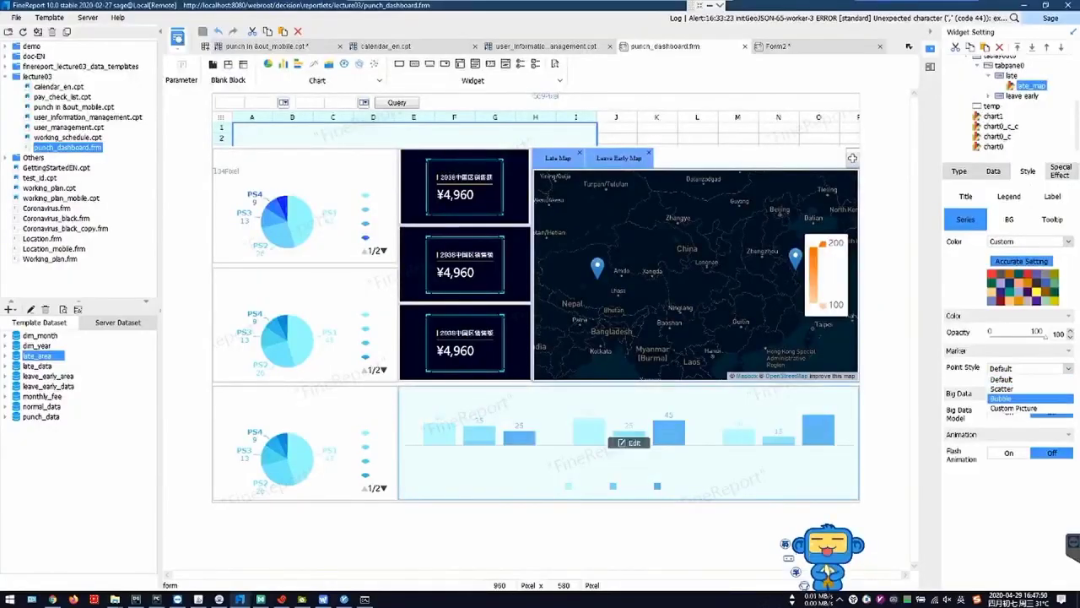
pyautogui.click(1001, 398)
pyautogui.click(1030, 369)
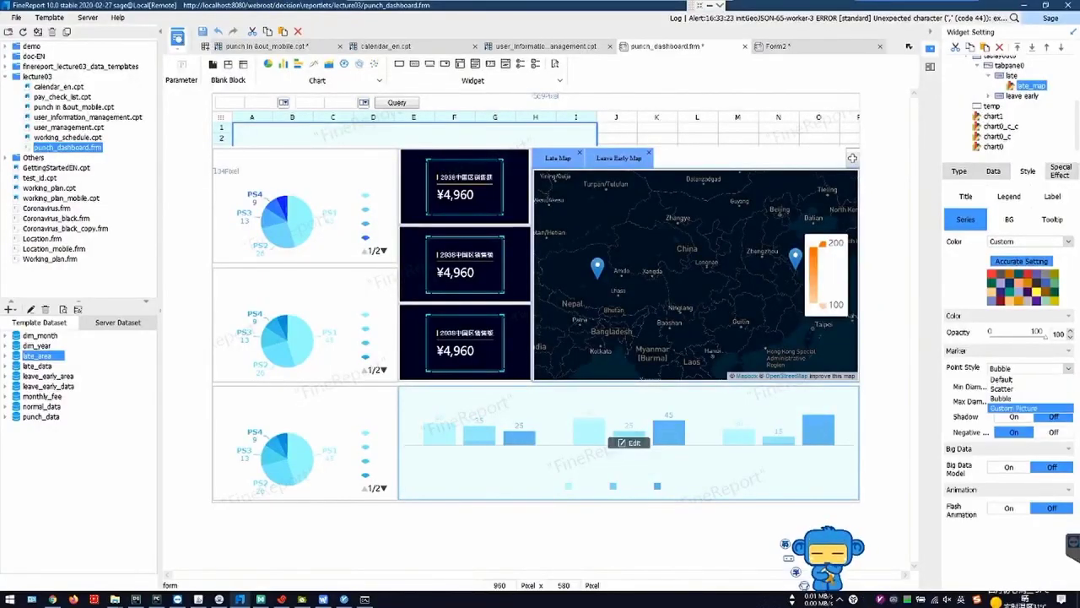
pyautogui.click(1013, 408)
pyautogui.click(1046, 284)
pyautogui.click(1012, 313)
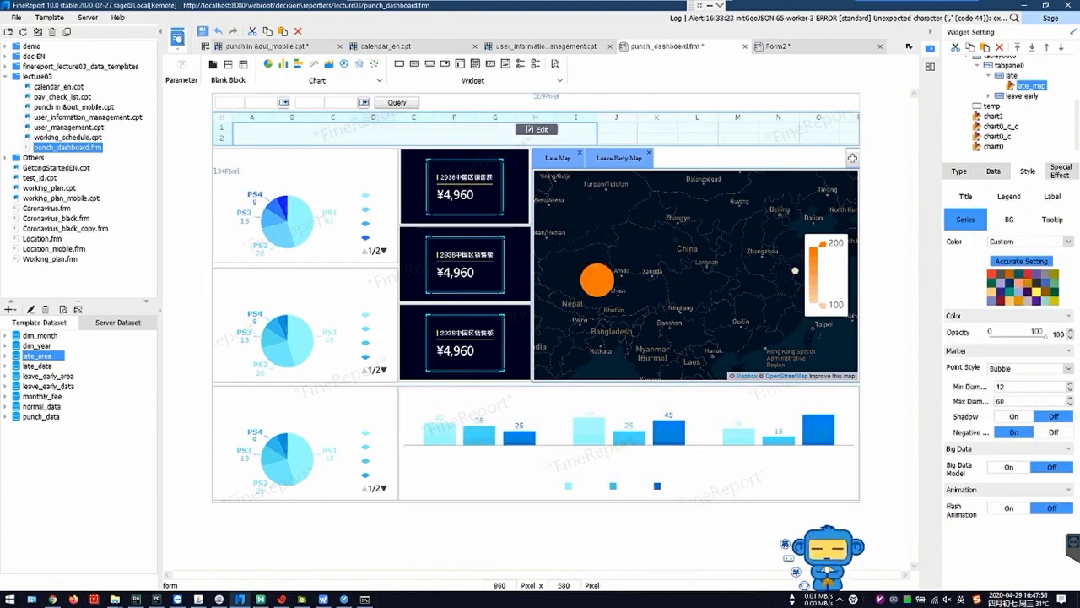
# - Save the form, lower the system volume and view punch_dashboard's map in the Decision-making Platform
pyautogui.press('XF86AudioLowerVolume')
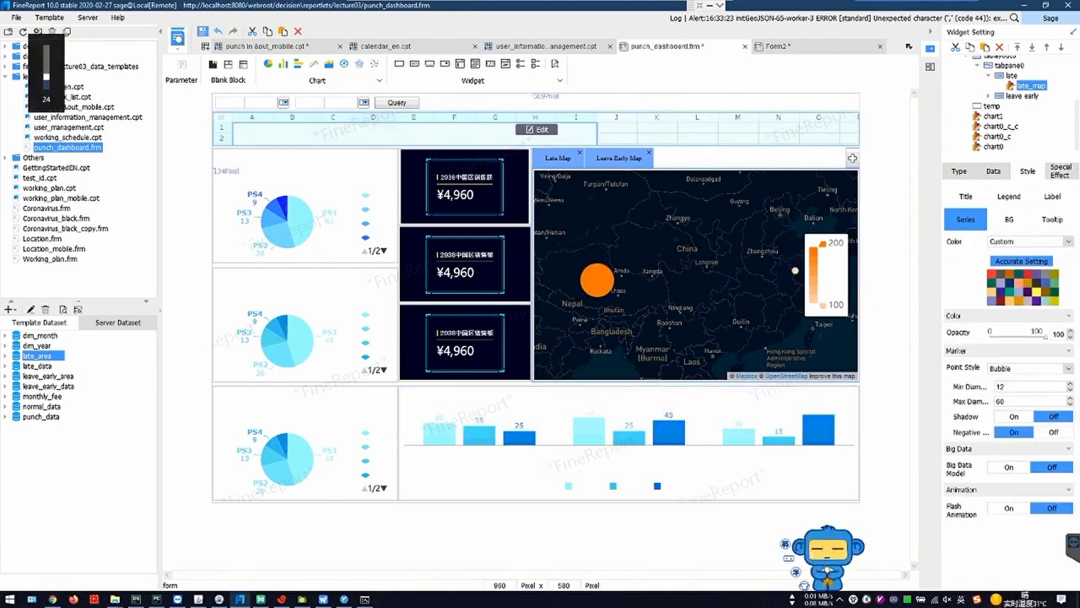
pyautogui.hotkey('alt', 'Tab')
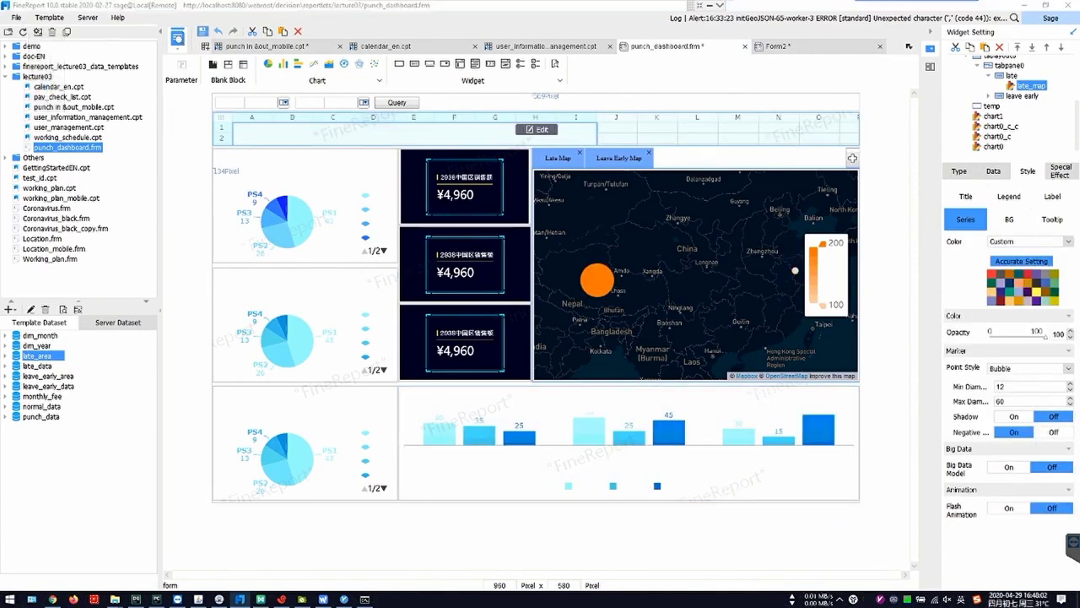
pyautogui.press('XF86AudioLowerVolume')
pyautogui.press('XF86AudioLowerVolume')
pyautogui.press('XF86AudioLowerVolume')
pyautogui.press('XF86AudioLowerVolume')
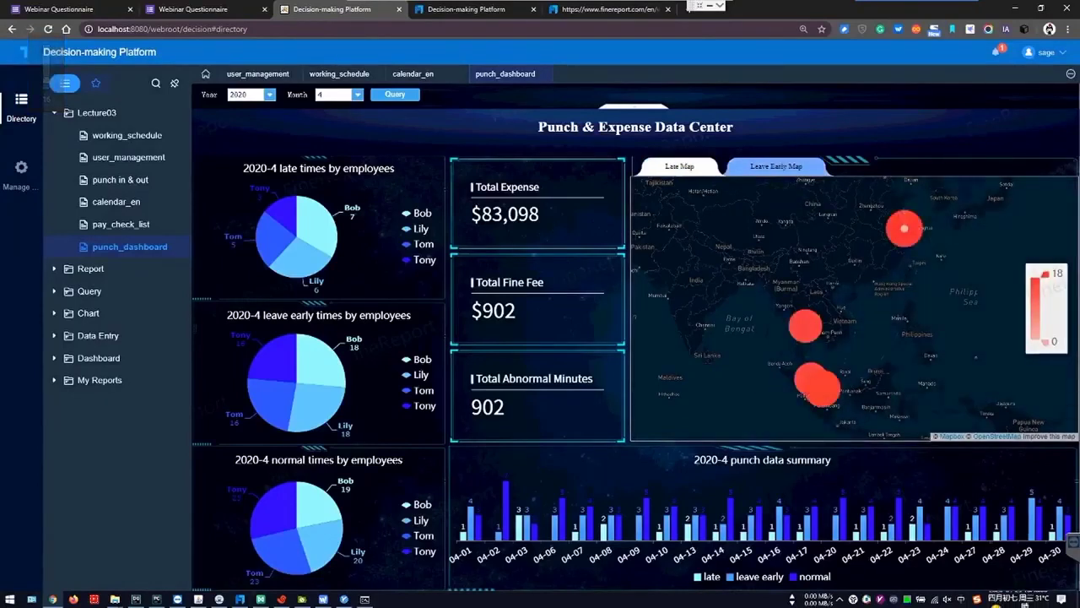
# - Return to the FineReport designer and view the total_expense KPI card's data settings, leaving the dim_year and dim_month parameters blank
pyautogui.hotkey('alt', 'Tab')
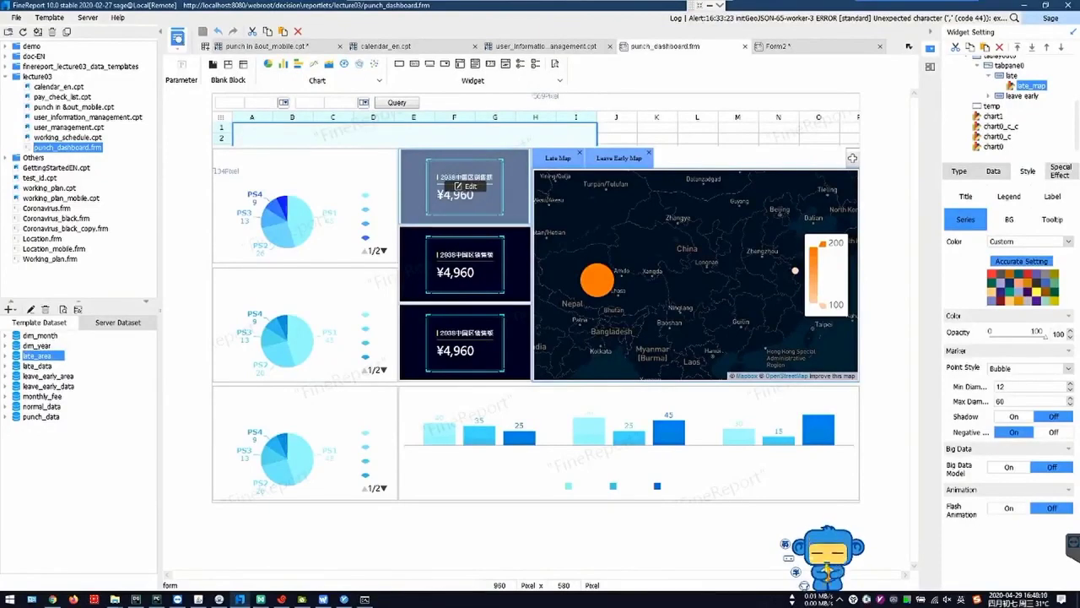
pyautogui.click(470, 188)
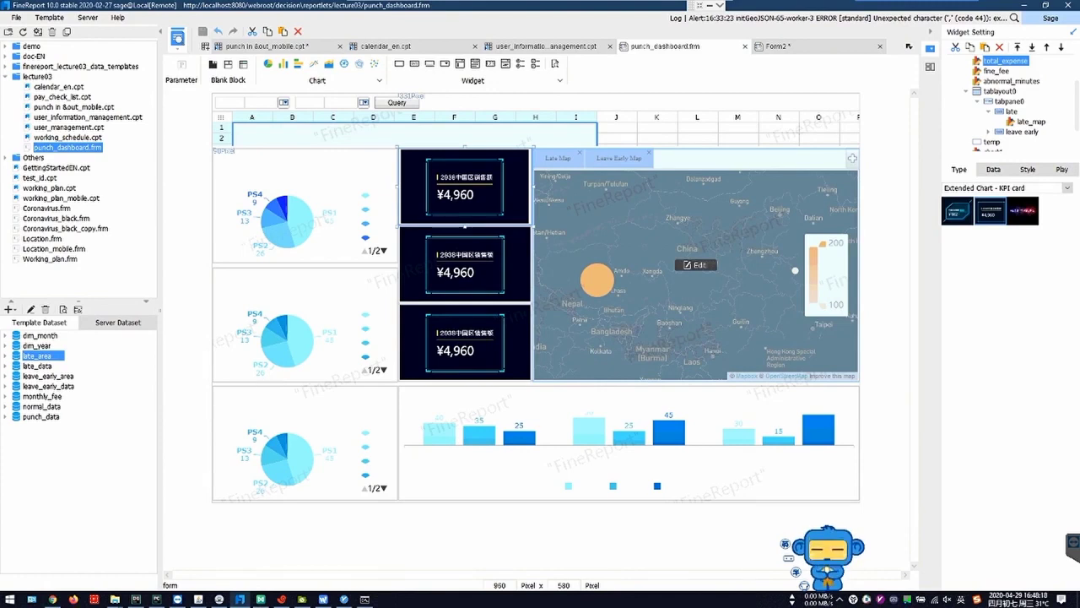
pyautogui.click(993, 169)
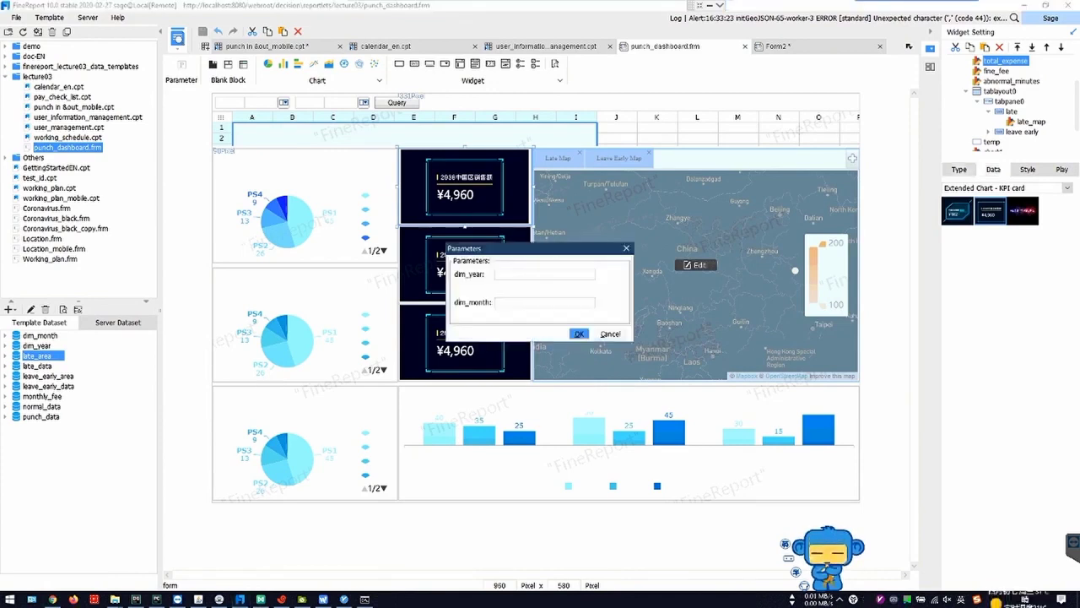
pyautogui.click(579, 334)
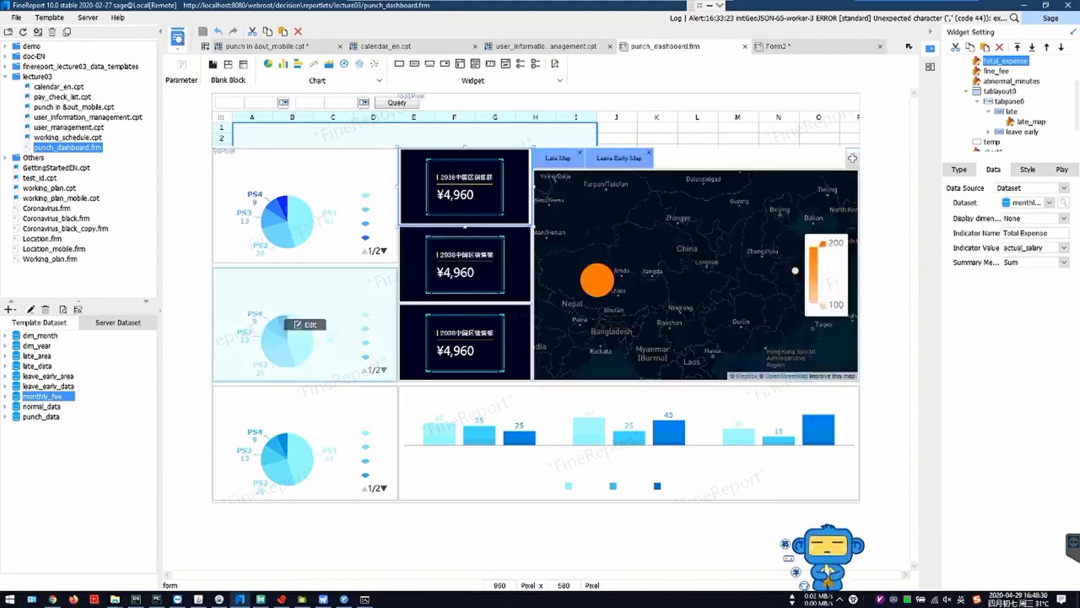
# - Open the monthly_fee dataset's query and read through its SQL, from the selected salary and fine fields to the punch data joins
pyautogui.click(31, 309)
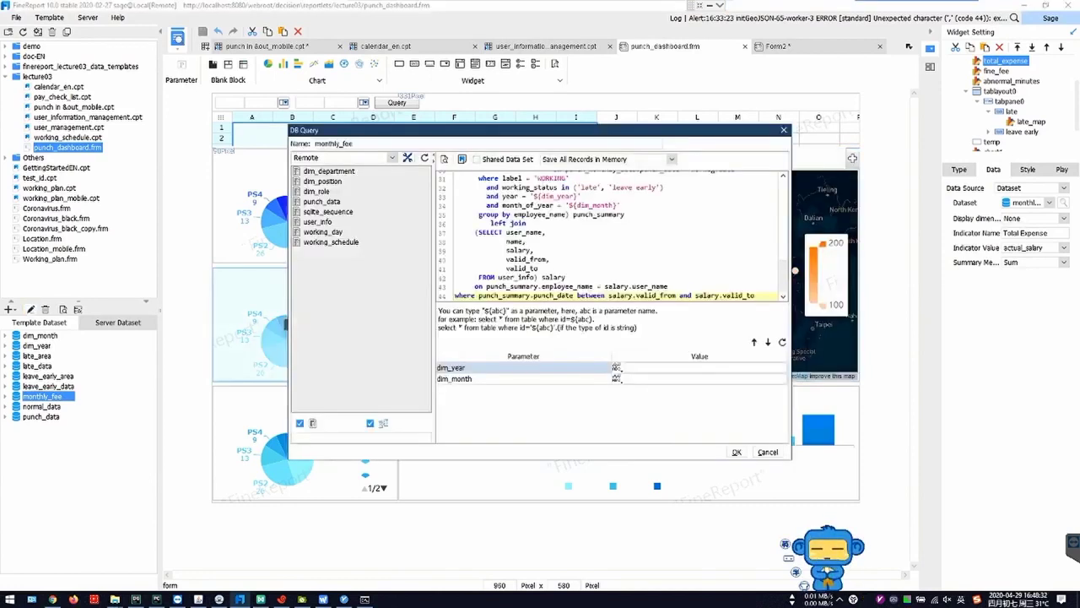
pyautogui.scroll(8, 540, 194)
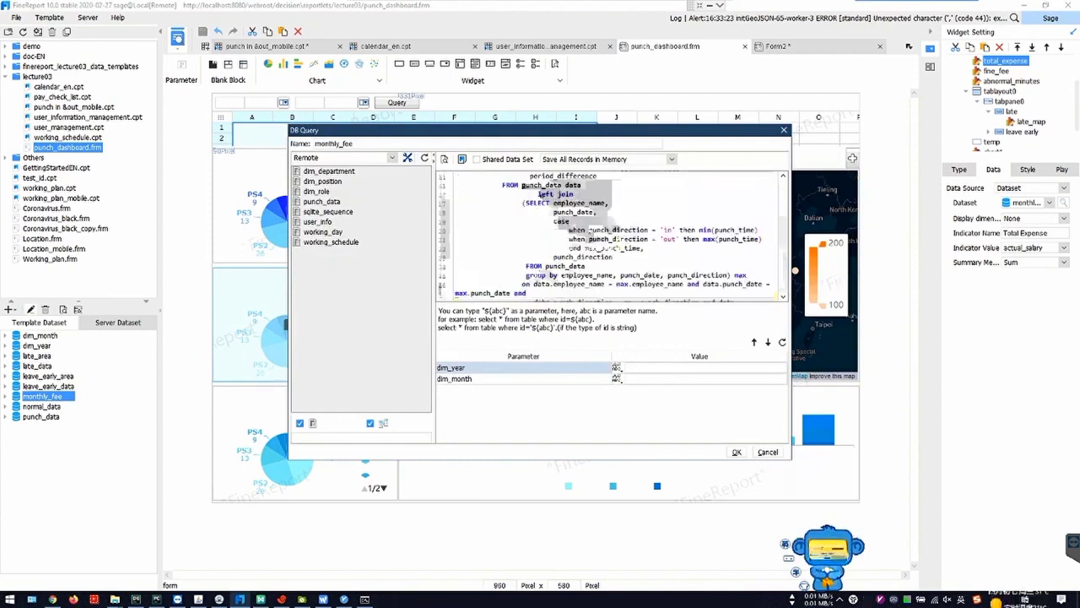
pyautogui.scroll(2, 540, 194)
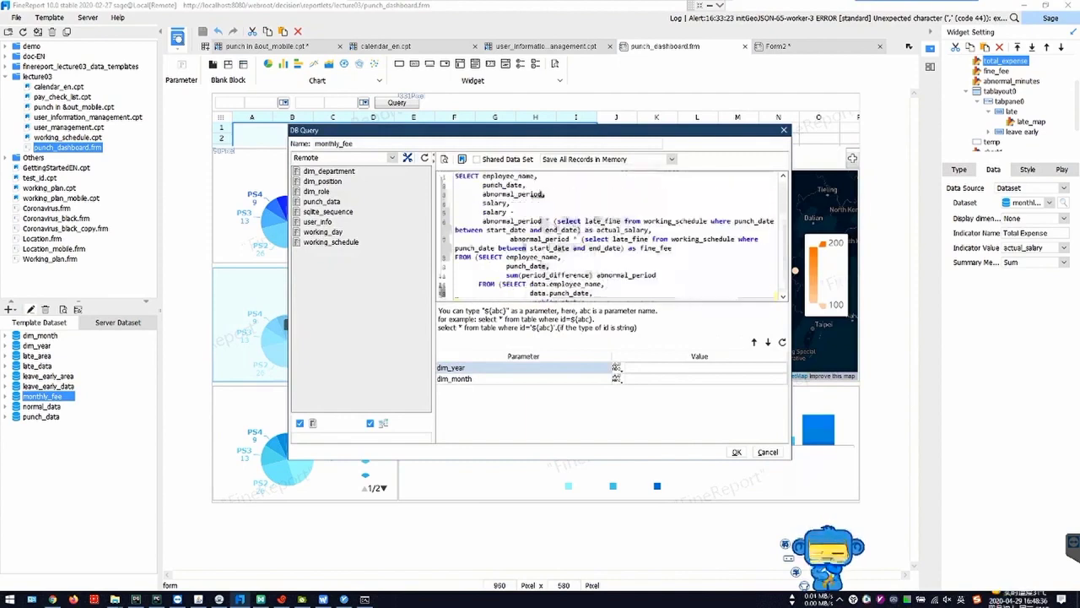
pyautogui.scroll(-5, 608, 237)
pyautogui.scroll(-3, 607, 236)
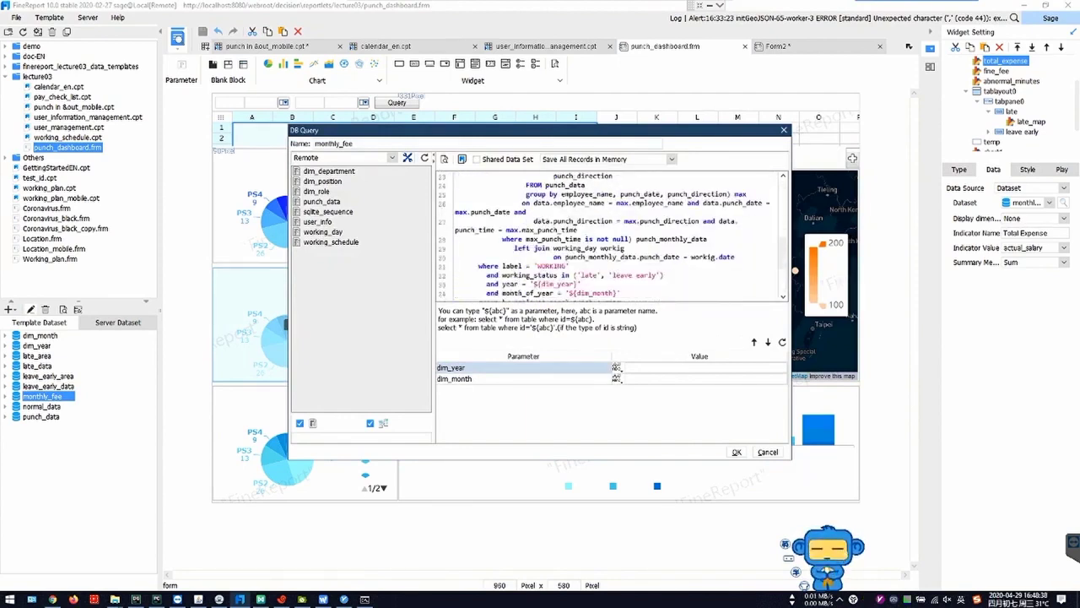
# - Examine the join to working_day and the label = 'WORKING' filter in the monthly_fee query
pyautogui.scroll(1, 608, 236)
pyautogui.click(589, 256)
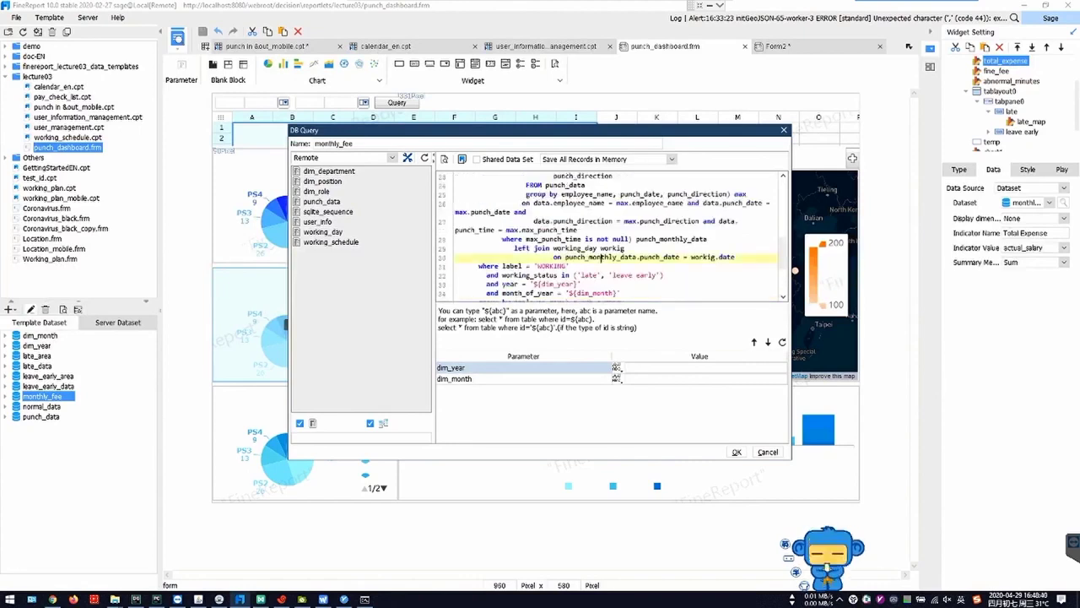
pyautogui.click(601, 248)
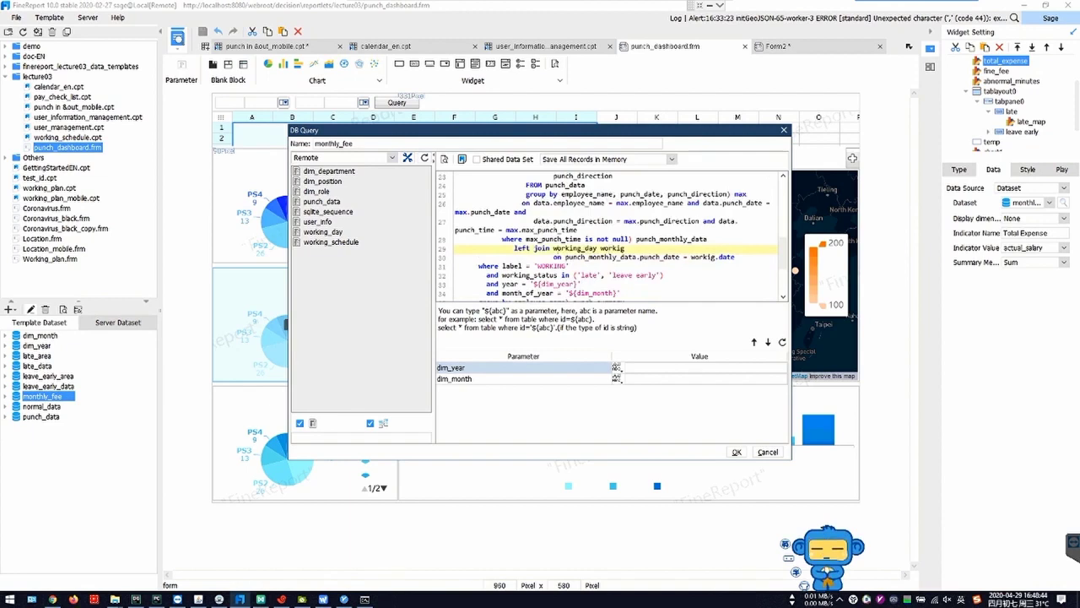
pyautogui.moveTo(553, 248); pyautogui.dragTo(581, 248)
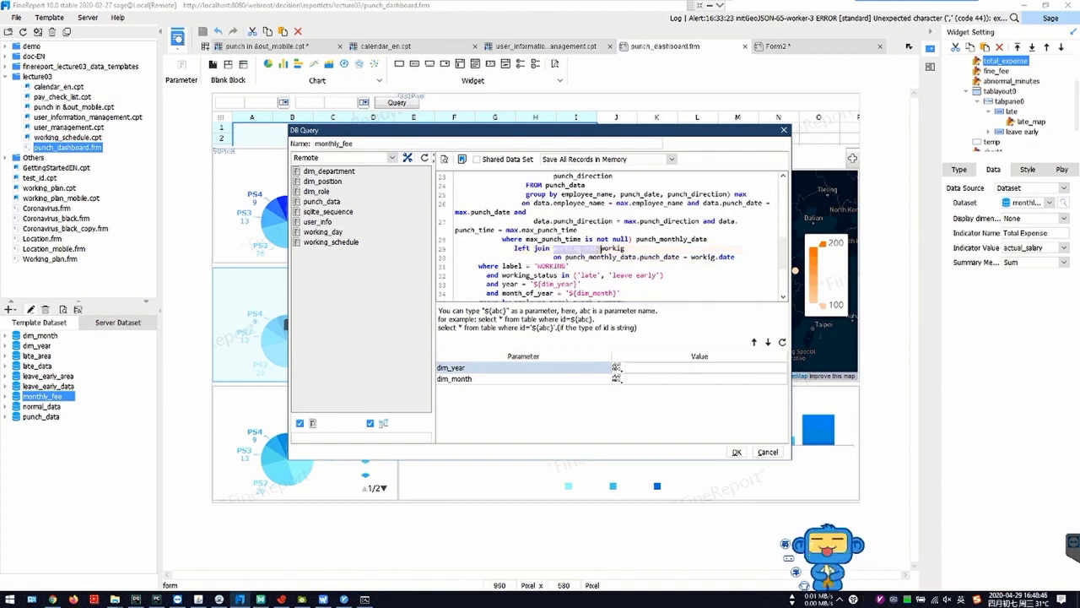
pyautogui.click(579, 253)
pyautogui.scroll(-1, 578, 252)
pyautogui.click(575, 241)
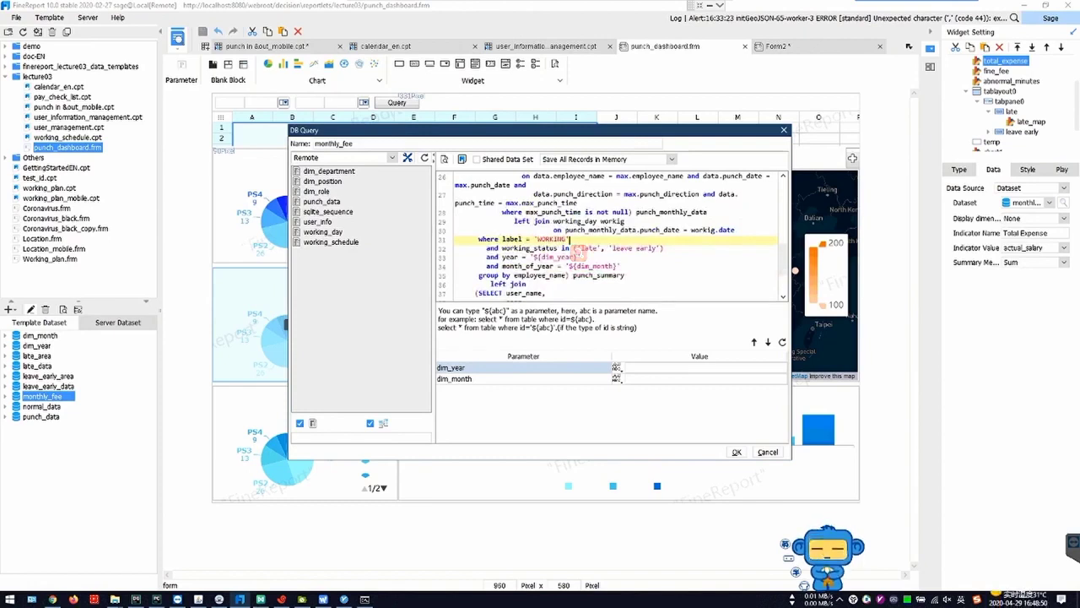
pyautogui.moveTo(503, 240); pyautogui.dragTo(525, 240)
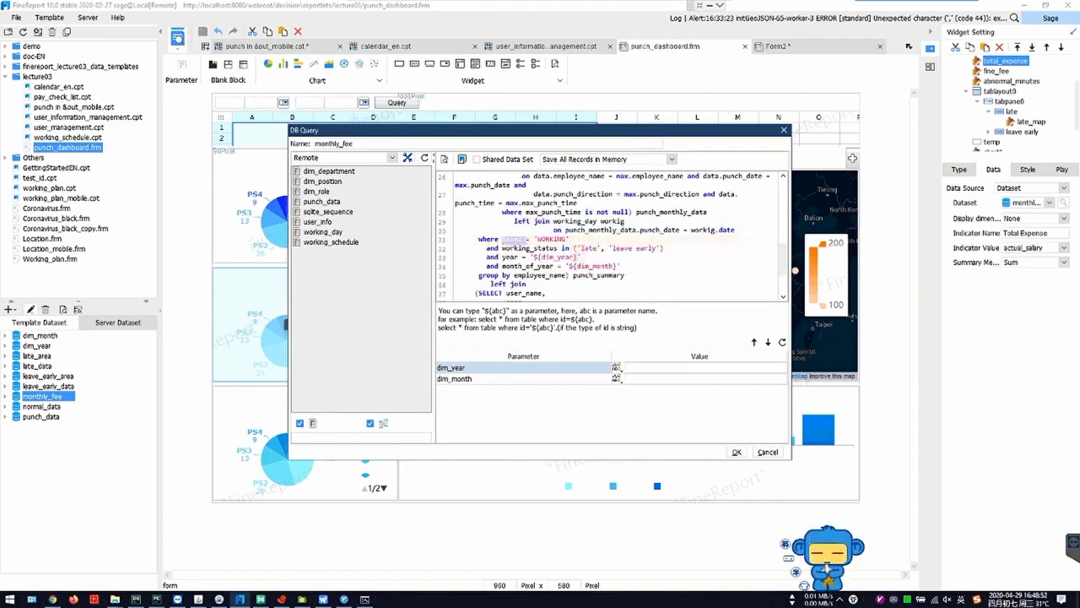
pyautogui.click(564, 239)
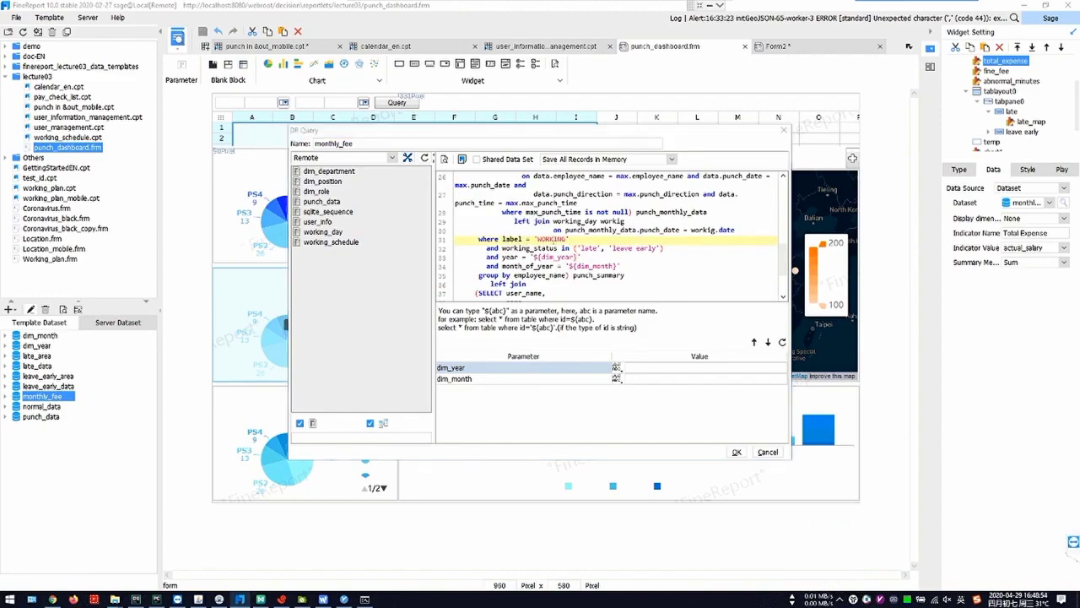
# - Switch to calendar_en in the Decision-making Platform, query the year 2020 and check January's working day and holiday labels
pyautogui.hotkey('alt', 'Tab')
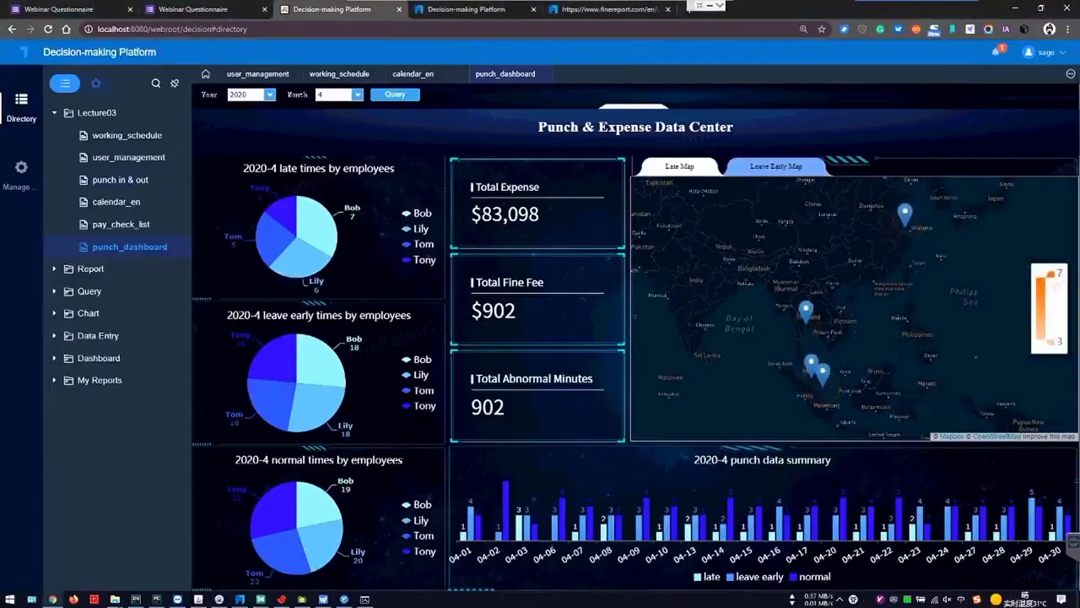
pyautogui.click(339, 75)
pyautogui.click(413, 75)
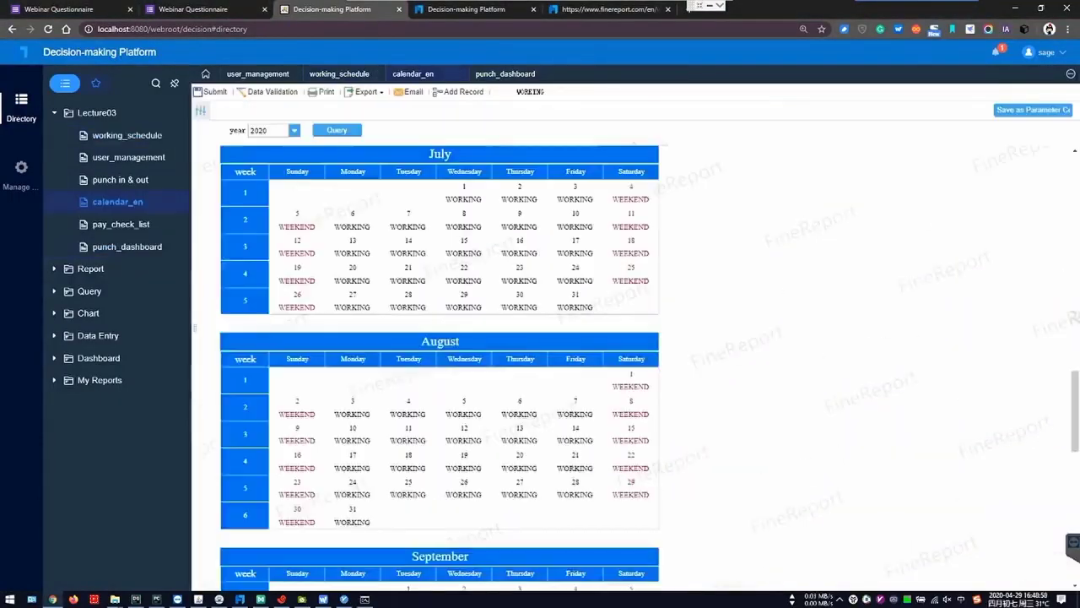
pyautogui.click(336, 130)
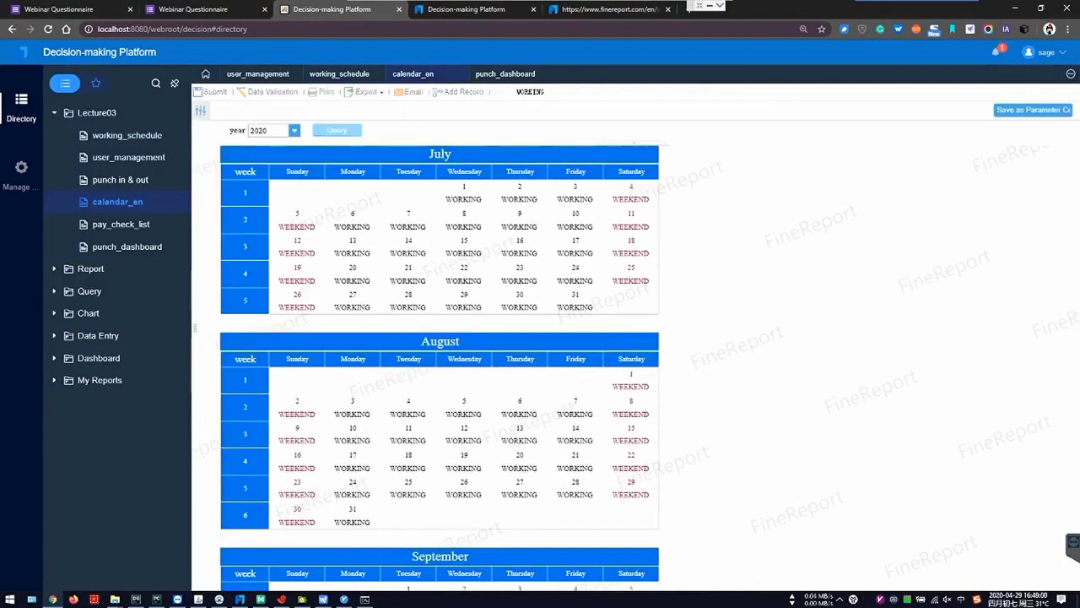
pyautogui.scroll(2, 521, 256)
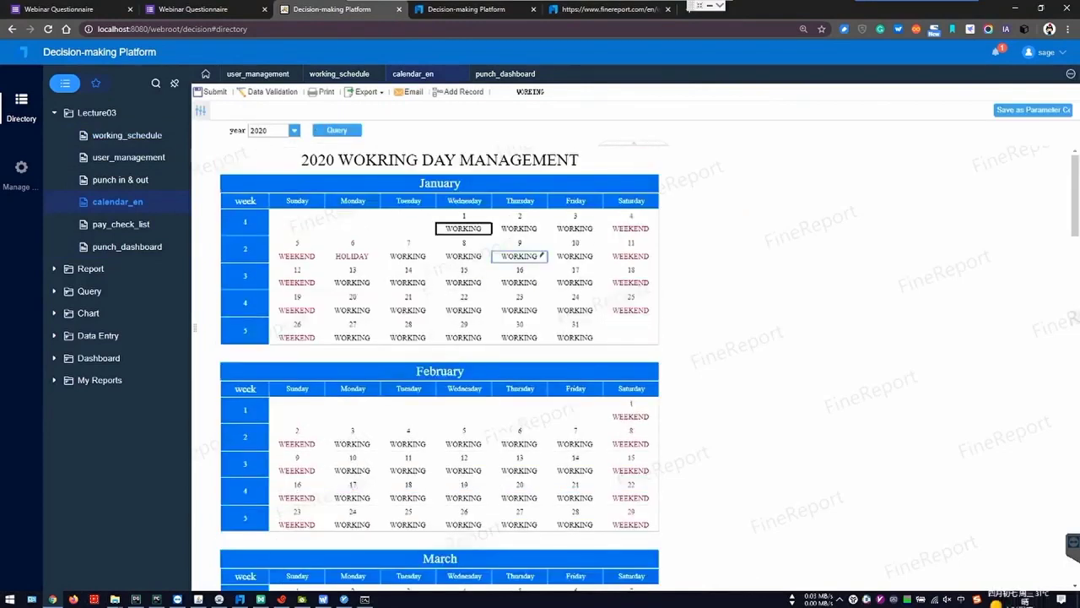
pyautogui.click(427, 256)
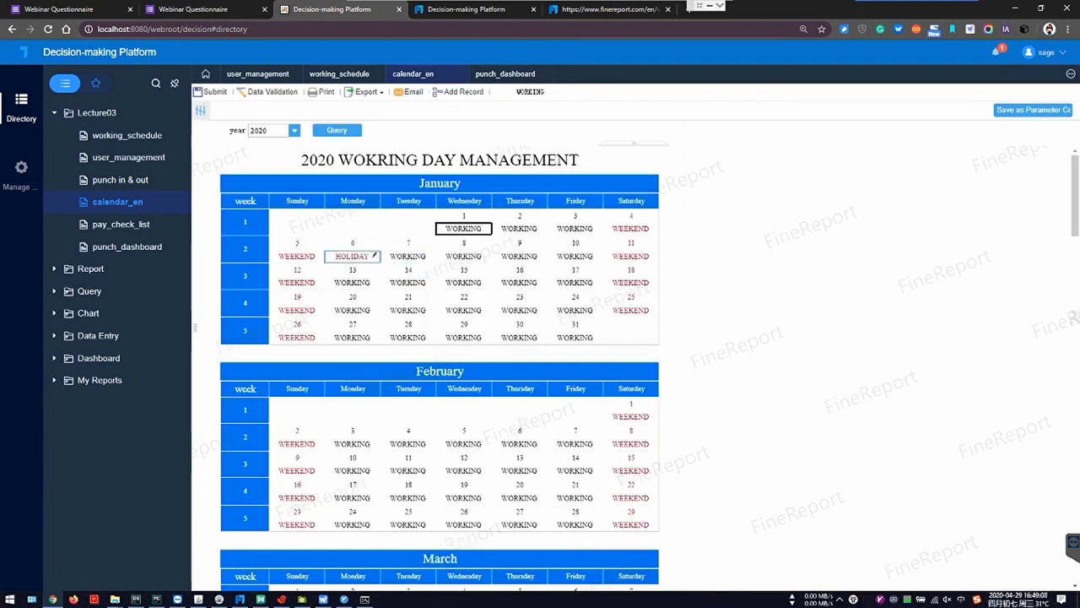
pyautogui.click(409, 255)
# - Return to the FineReport designer and reread the monthly_fee SQL, including the user_info salary join and the late_fine calculations
pyautogui.hotkey('alt', 'Tab')
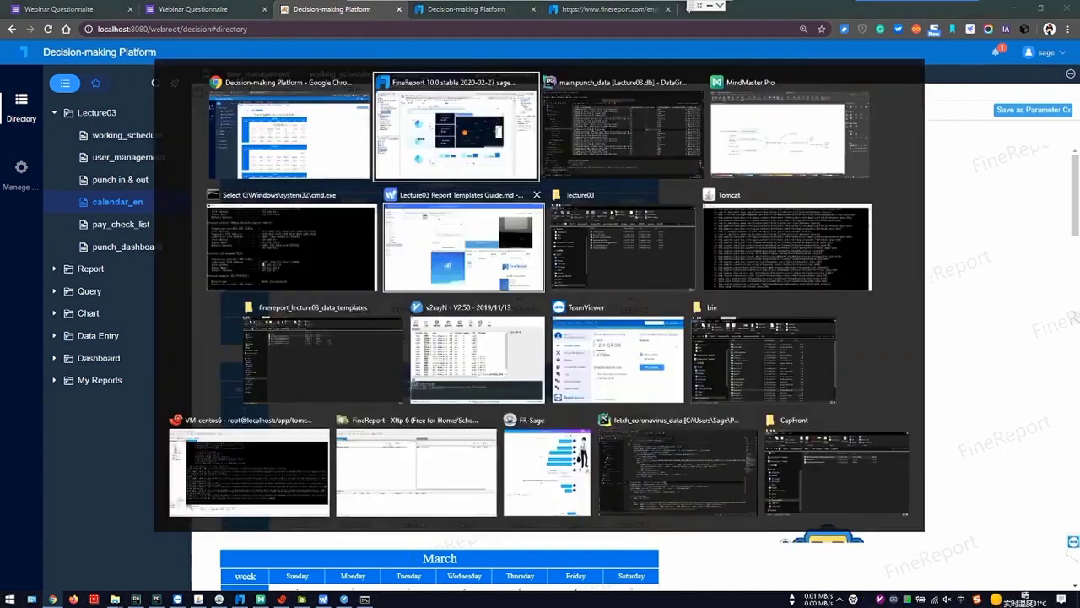
pyautogui.scroll(4, 566, 239)
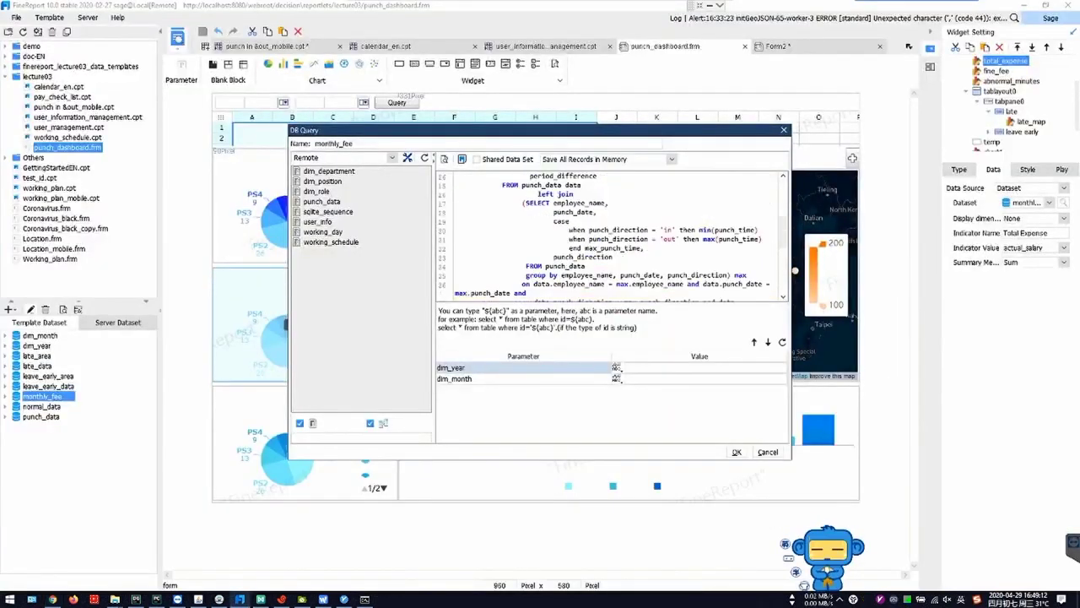
pyautogui.scroll(5, 610, 238)
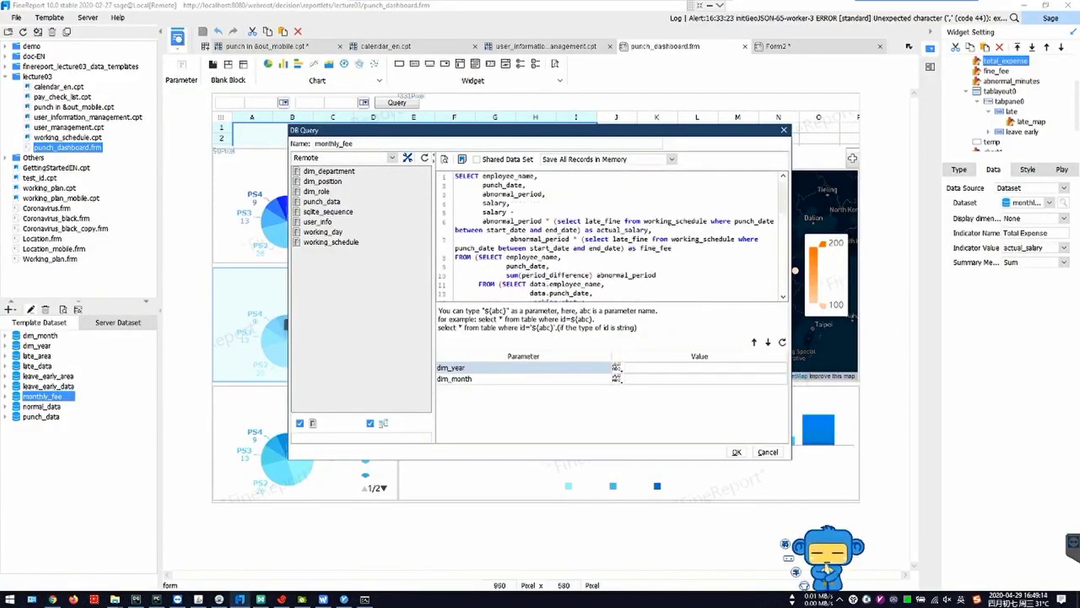
pyautogui.scroll(-4, 611, 239)
pyautogui.scroll(-4, 606, 236)
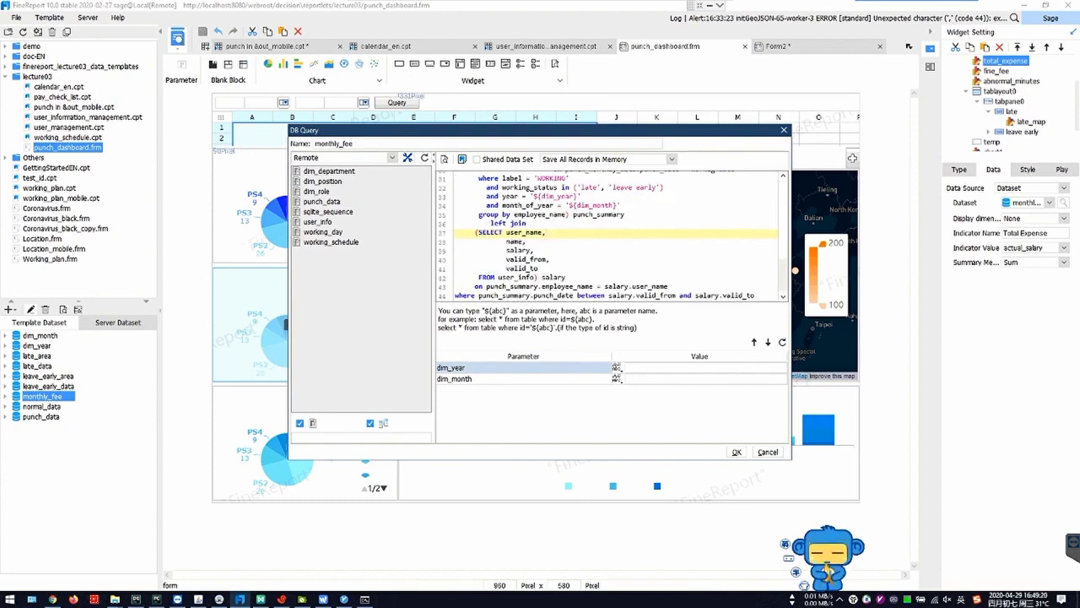
pyautogui.scroll(3, 606, 237)
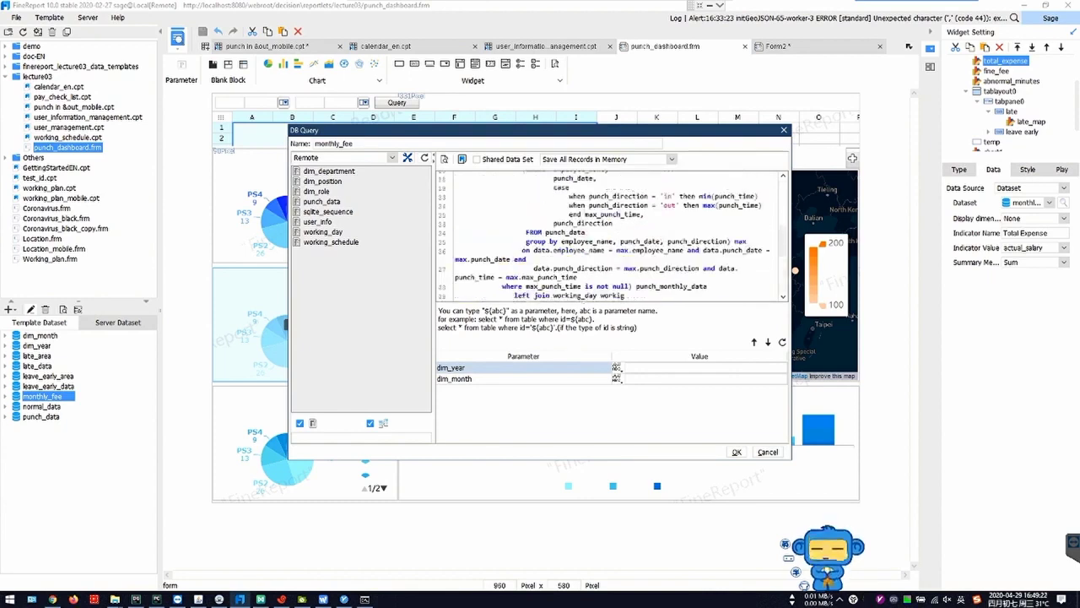
pyautogui.scroll(6, 605, 236)
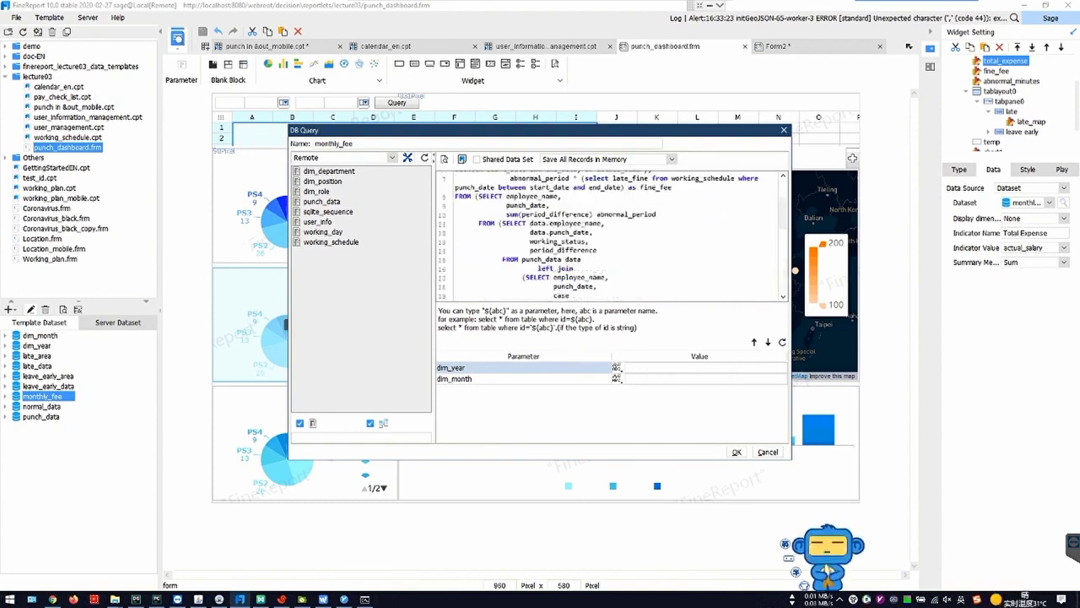
pyautogui.scroll(2, 605, 236)
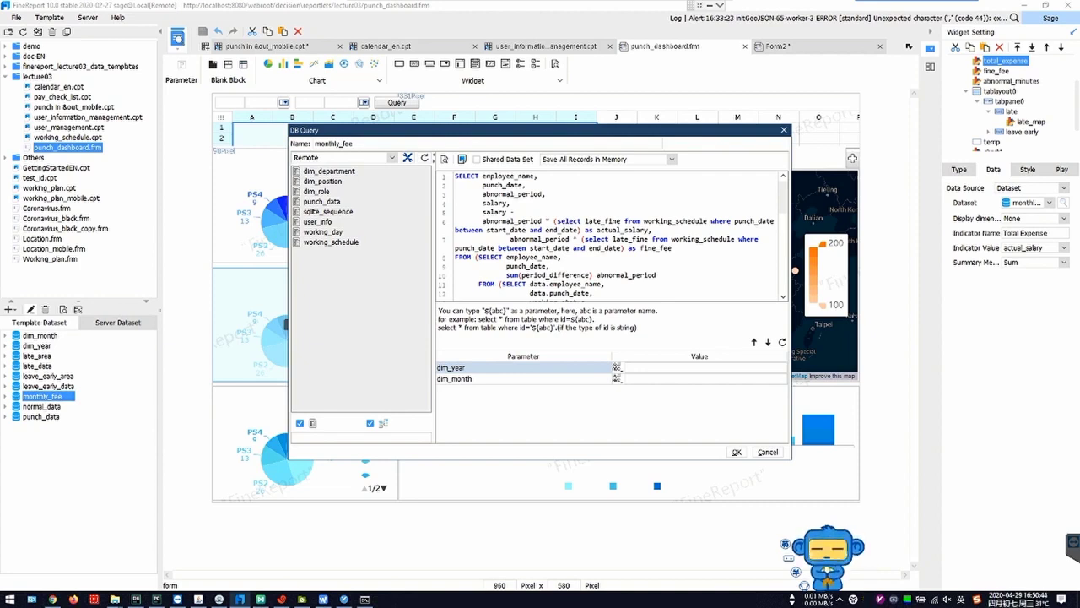
# - Examine punch_date, the summed abnormal_period and the salary validity condition in monthly_fee, and close the query without changes
pyautogui.click(550, 268)
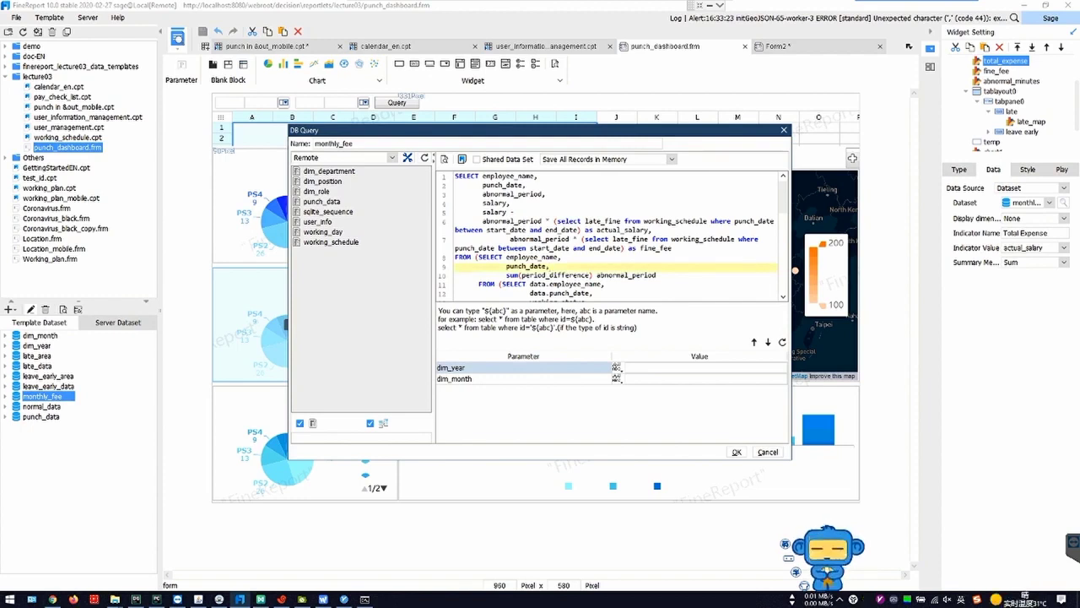
pyautogui.click(658, 276)
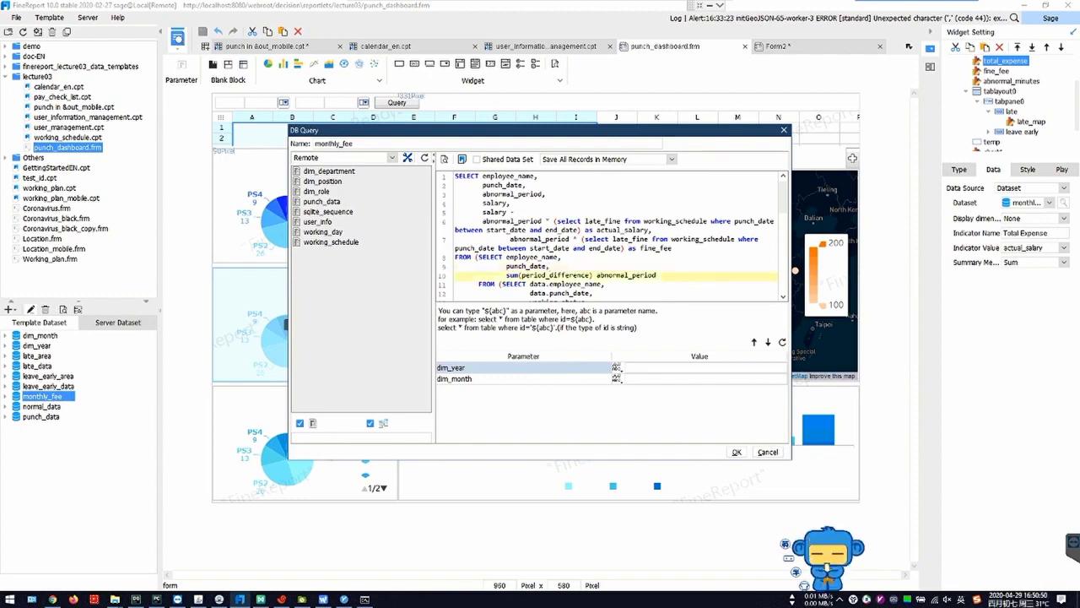
pyautogui.click(550, 267)
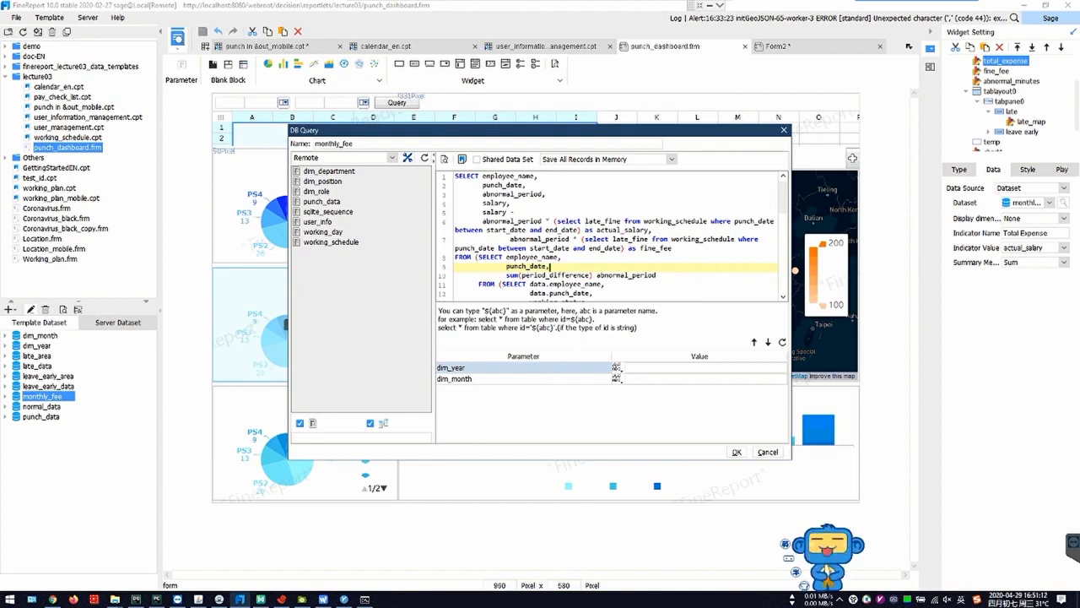
pyautogui.scroll(-7, 611, 236)
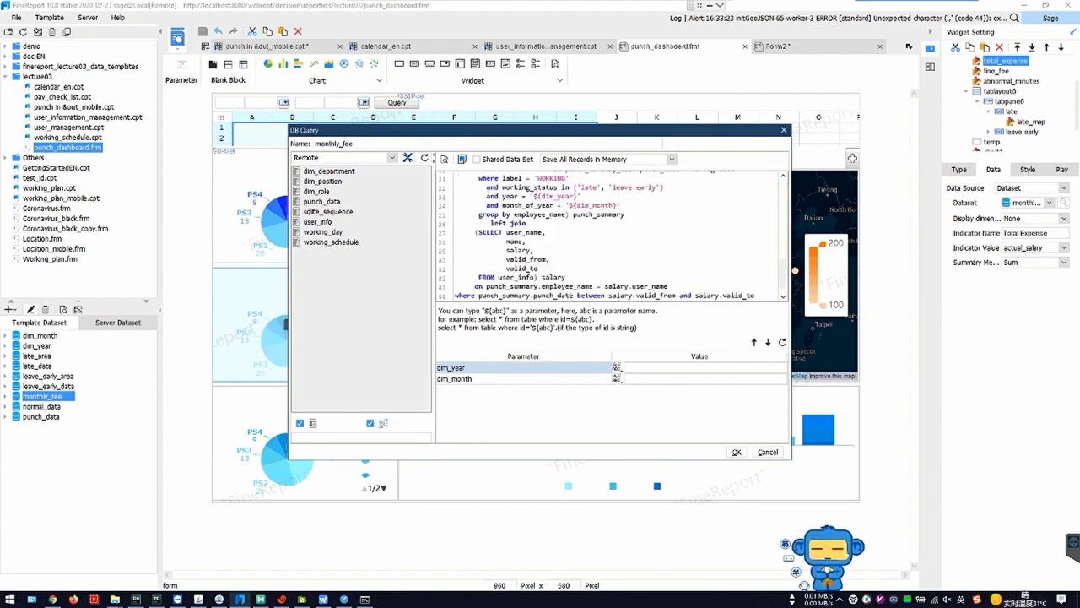
pyautogui.click(764, 295)
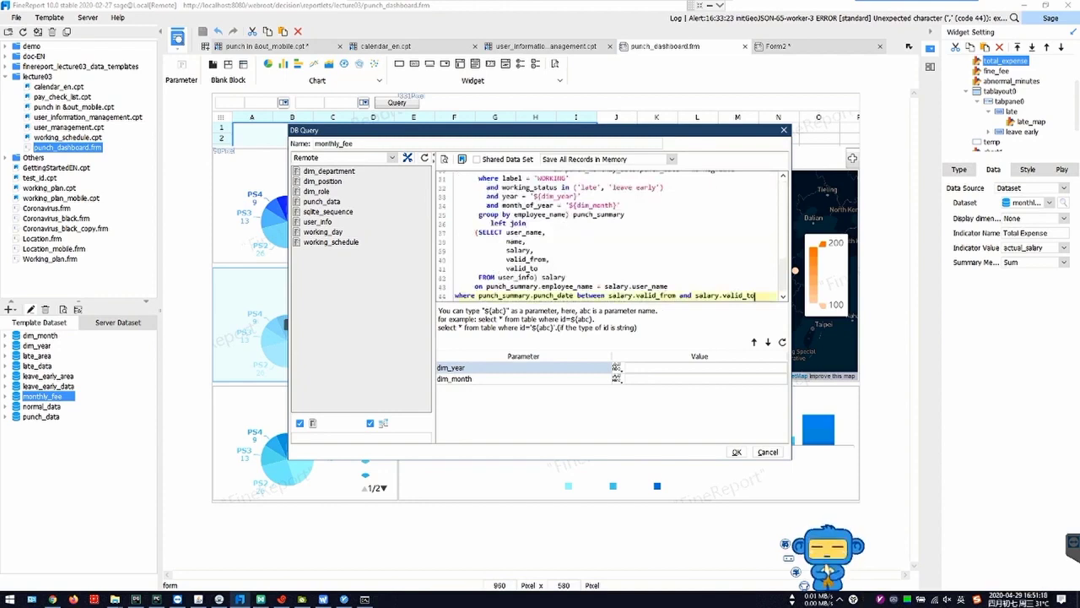
pyautogui.click(767, 452)
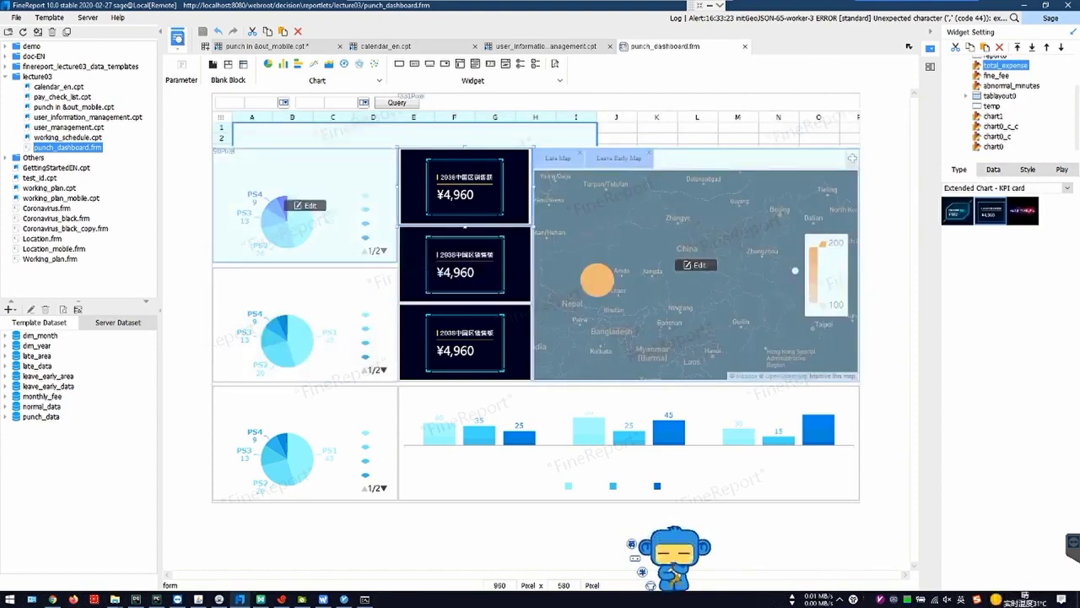
# - Open pay_check_list.cpt and look over its employee pay table and the Working Rules block
pyautogui.doubleClick(63, 96)
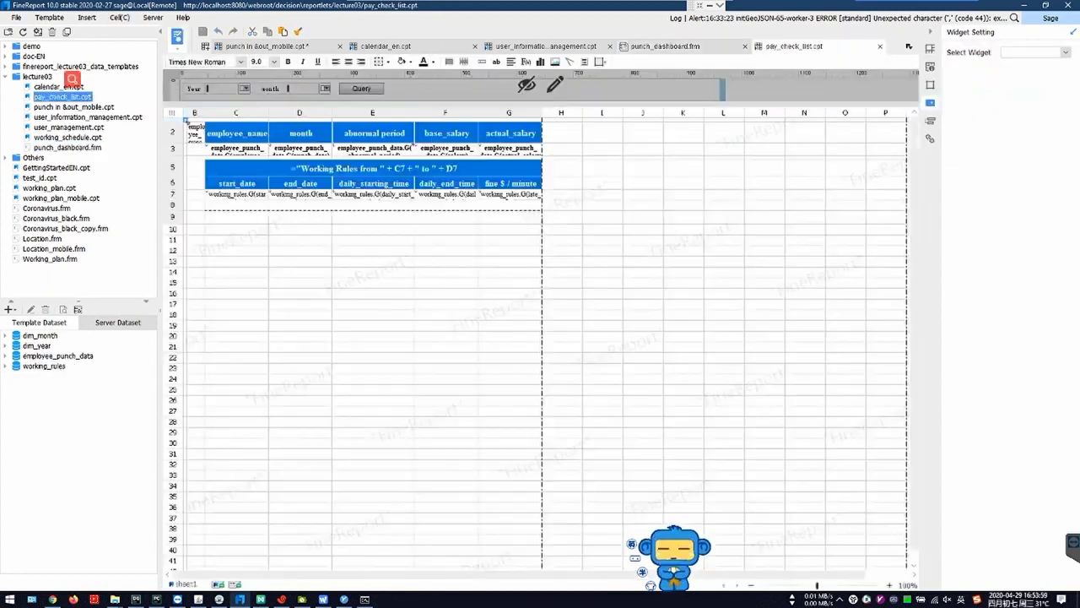
pyautogui.click(353, 168)
pyautogui.click(353, 193)
pyautogui.click(362, 169)
pyautogui.moveTo(236, 133); pyautogui.dragTo(521, 180)
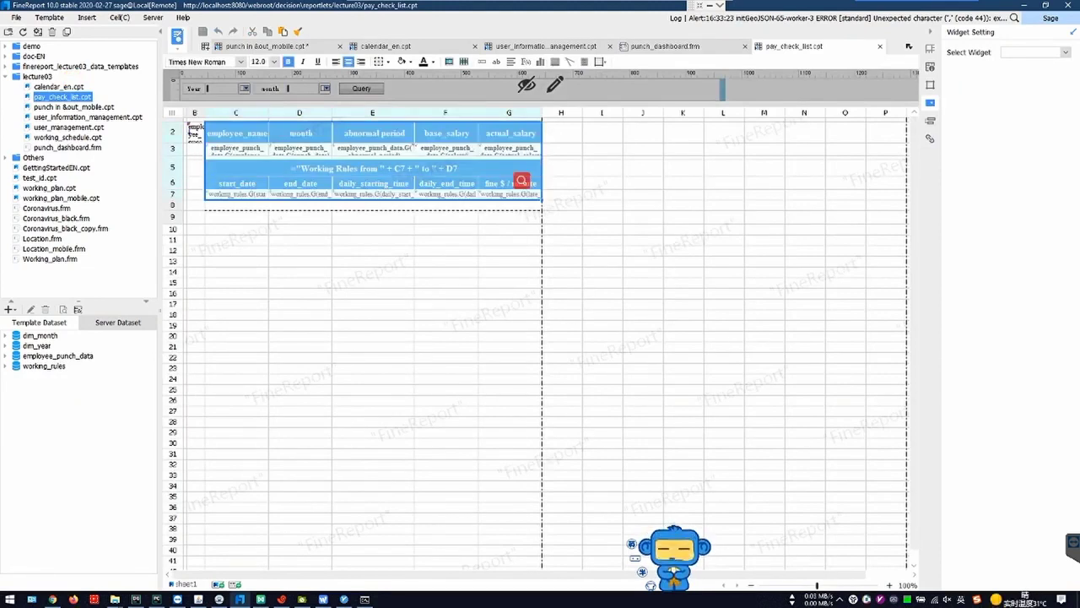
pyautogui.click(366, 228)
pyautogui.click(365, 169)
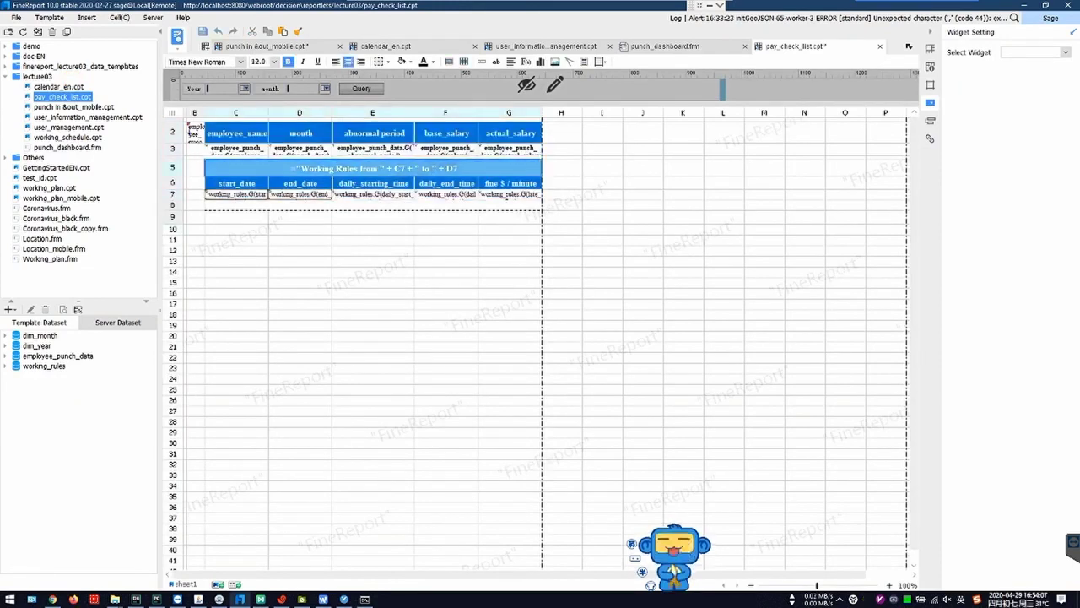
# - Review the working rules columns through fine $ / minute and the pay columns from employee_name to actual_salary
pyautogui.click(373, 183)
pyautogui.click(451, 183)
pyautogui.click(509, 183)
pyautogui.click(374, 133)
pyautogui.click(301, 133)
pyautogui.click(237, 134)
pyautogui.click(301, 134)
pyautogui.click(372, 134)
pyautogui.click(447, 133)
pyautogui.click(511, 134)
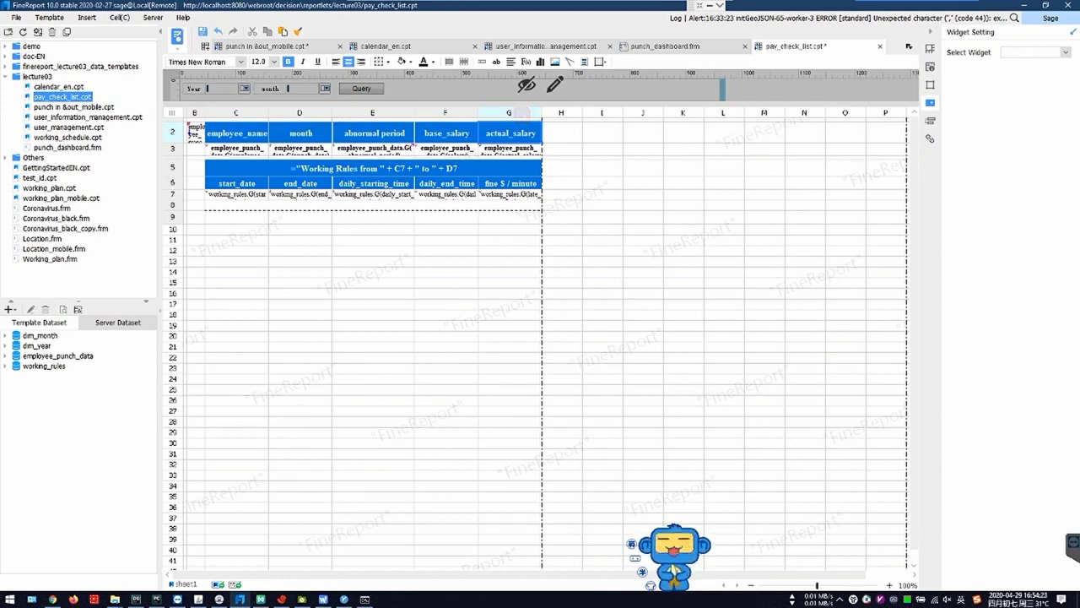
# - Switch back to the Decision-making Platform with the calendar_en report in view
pyautogui.click(52, 599)
pyautogui.click(408, 310)
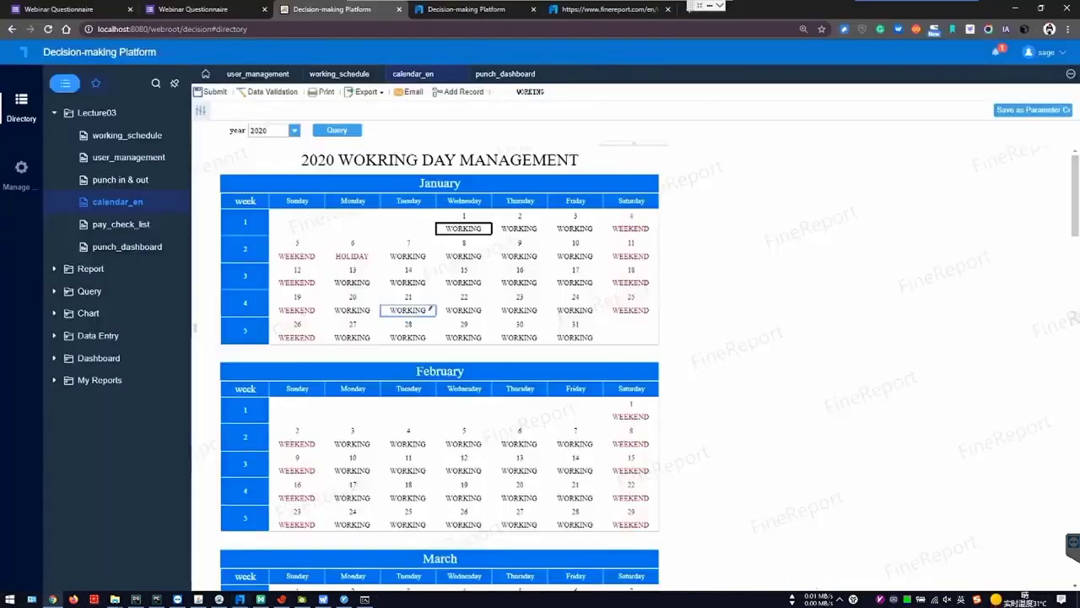